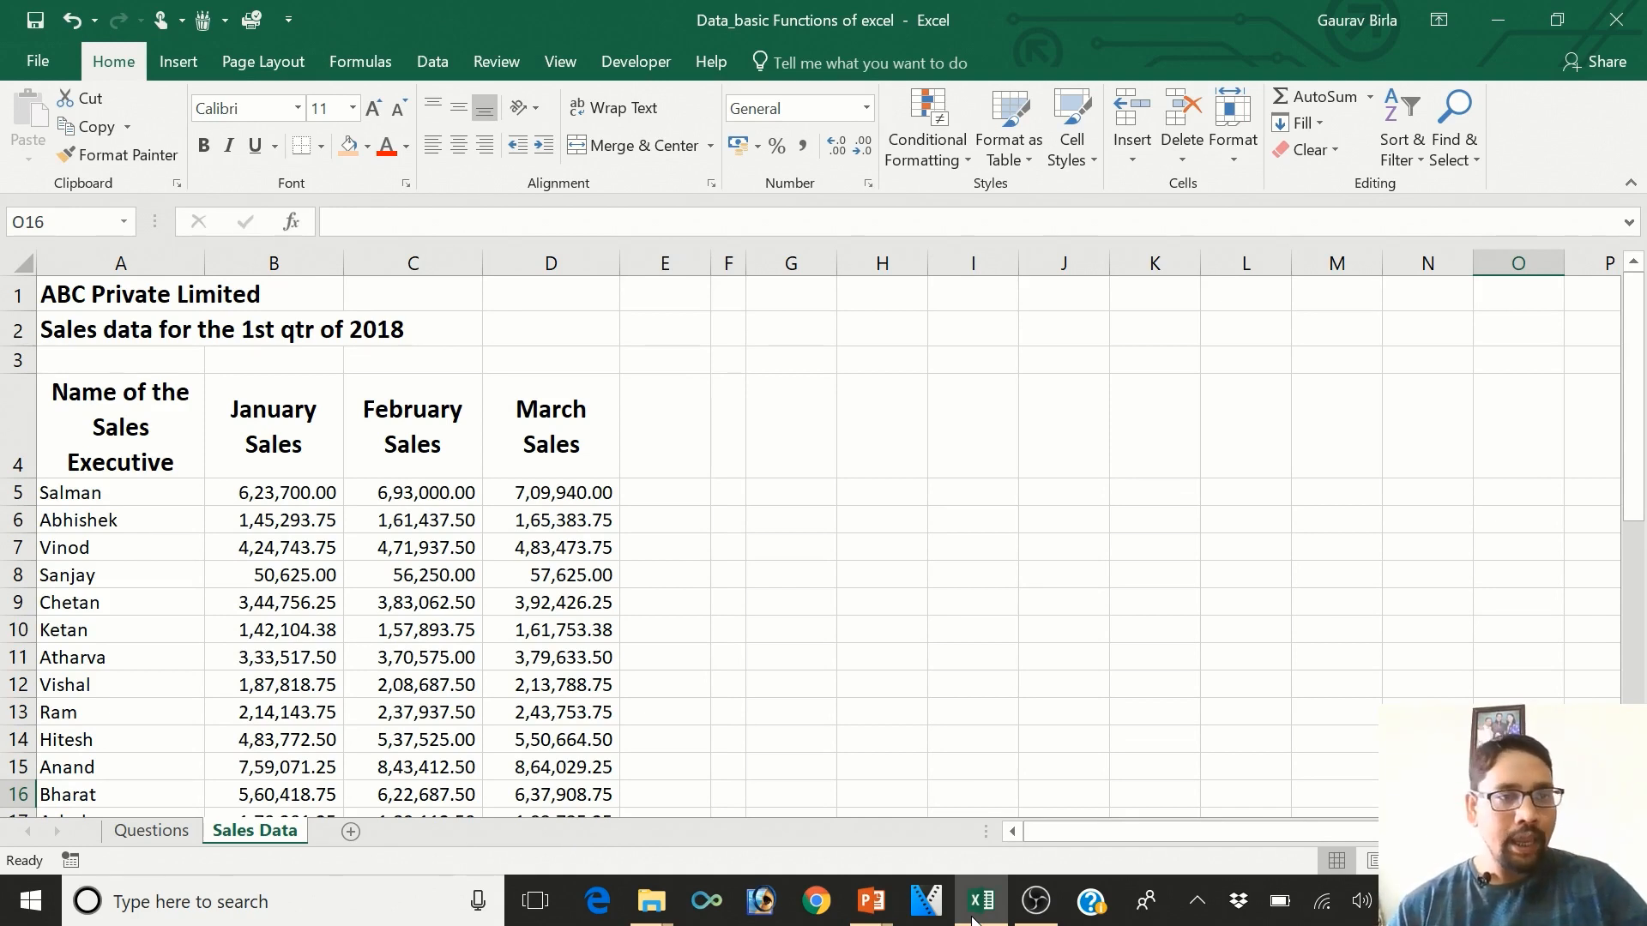
# - Examine the sales executive name column and the January, February and March sales columns on the Sales Data sheet
pyautogui.click(138, 436)
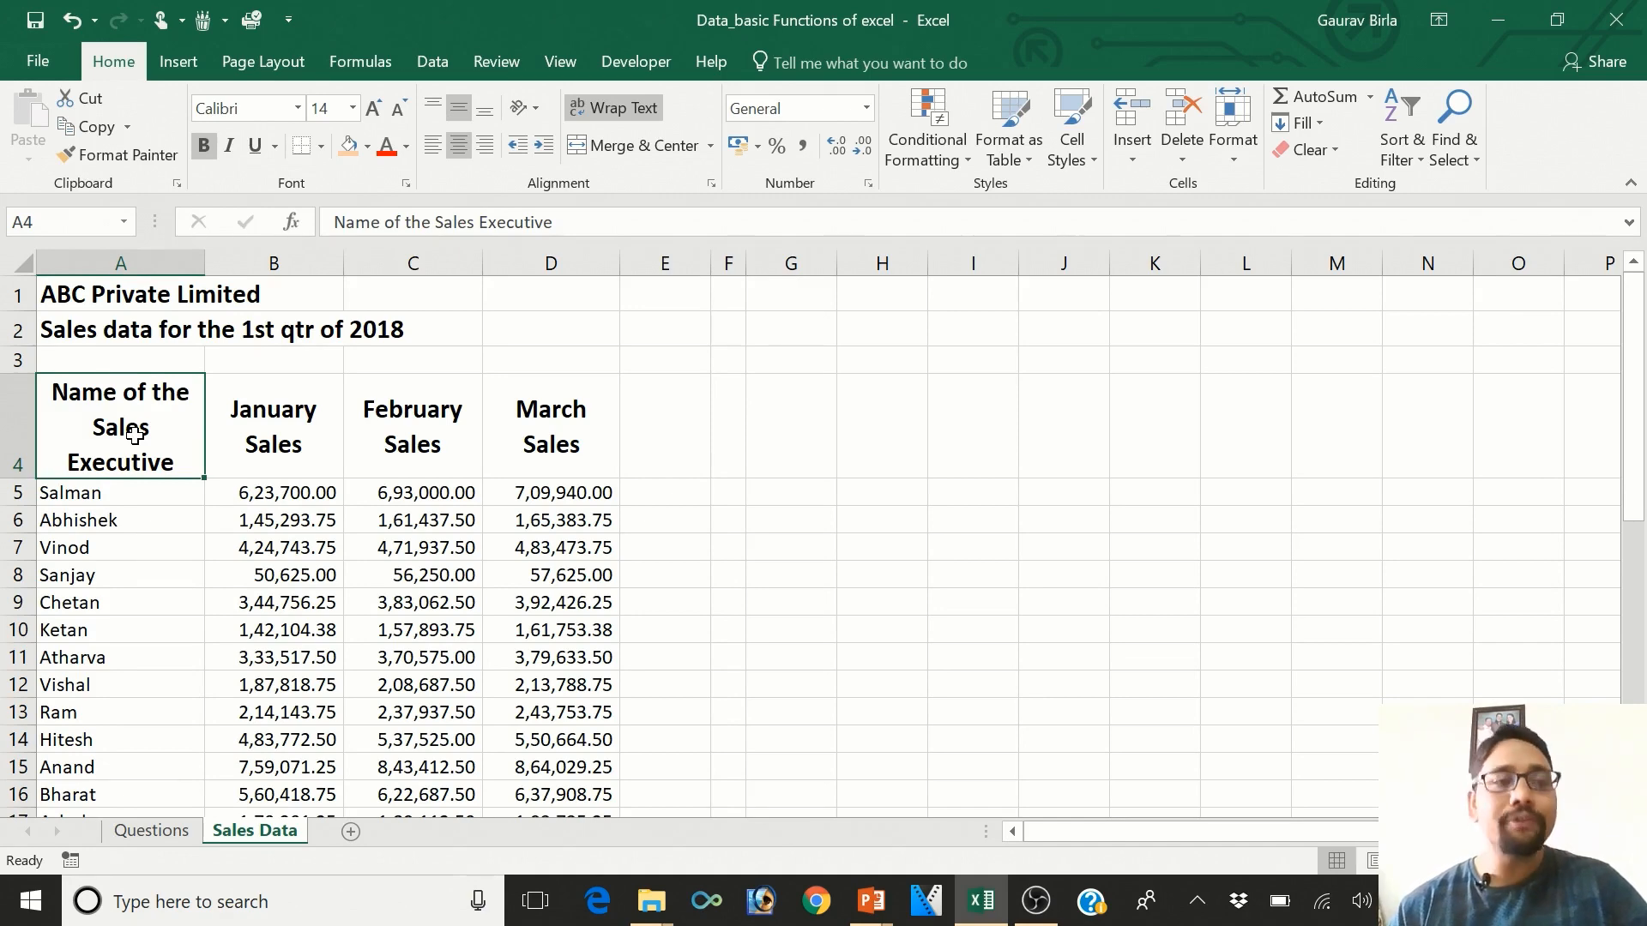
pyautogui.press('Down')
pyautogui.press('Down')
pyautogui.press('Up')
pyautogui.press('Up')
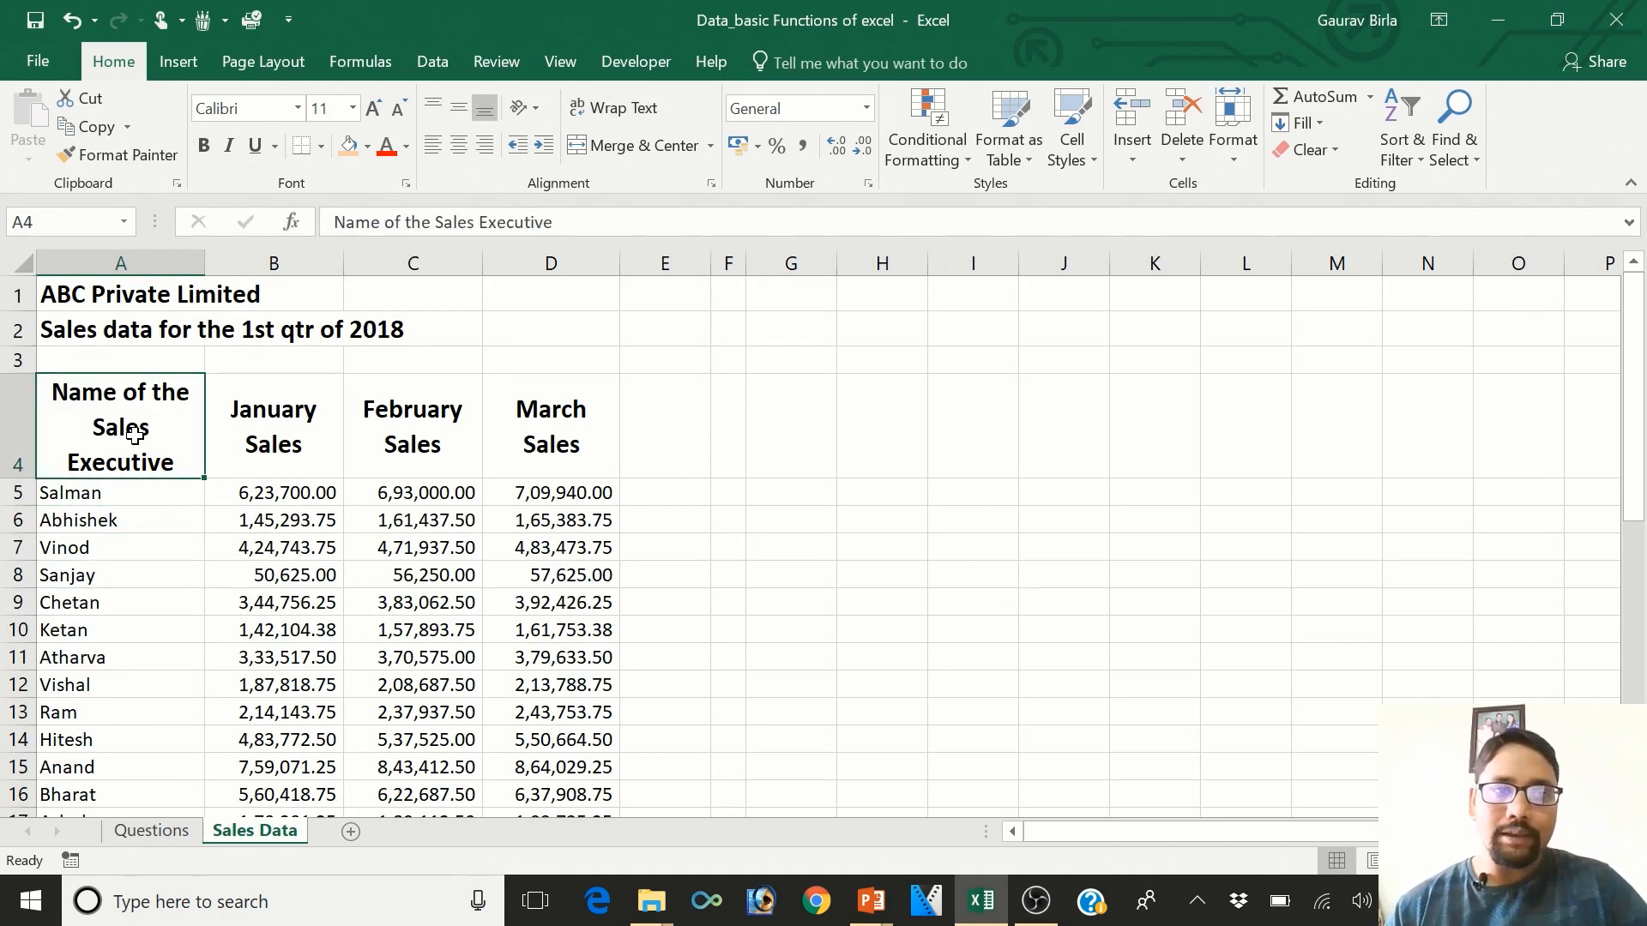
pyautogui.press('Right')
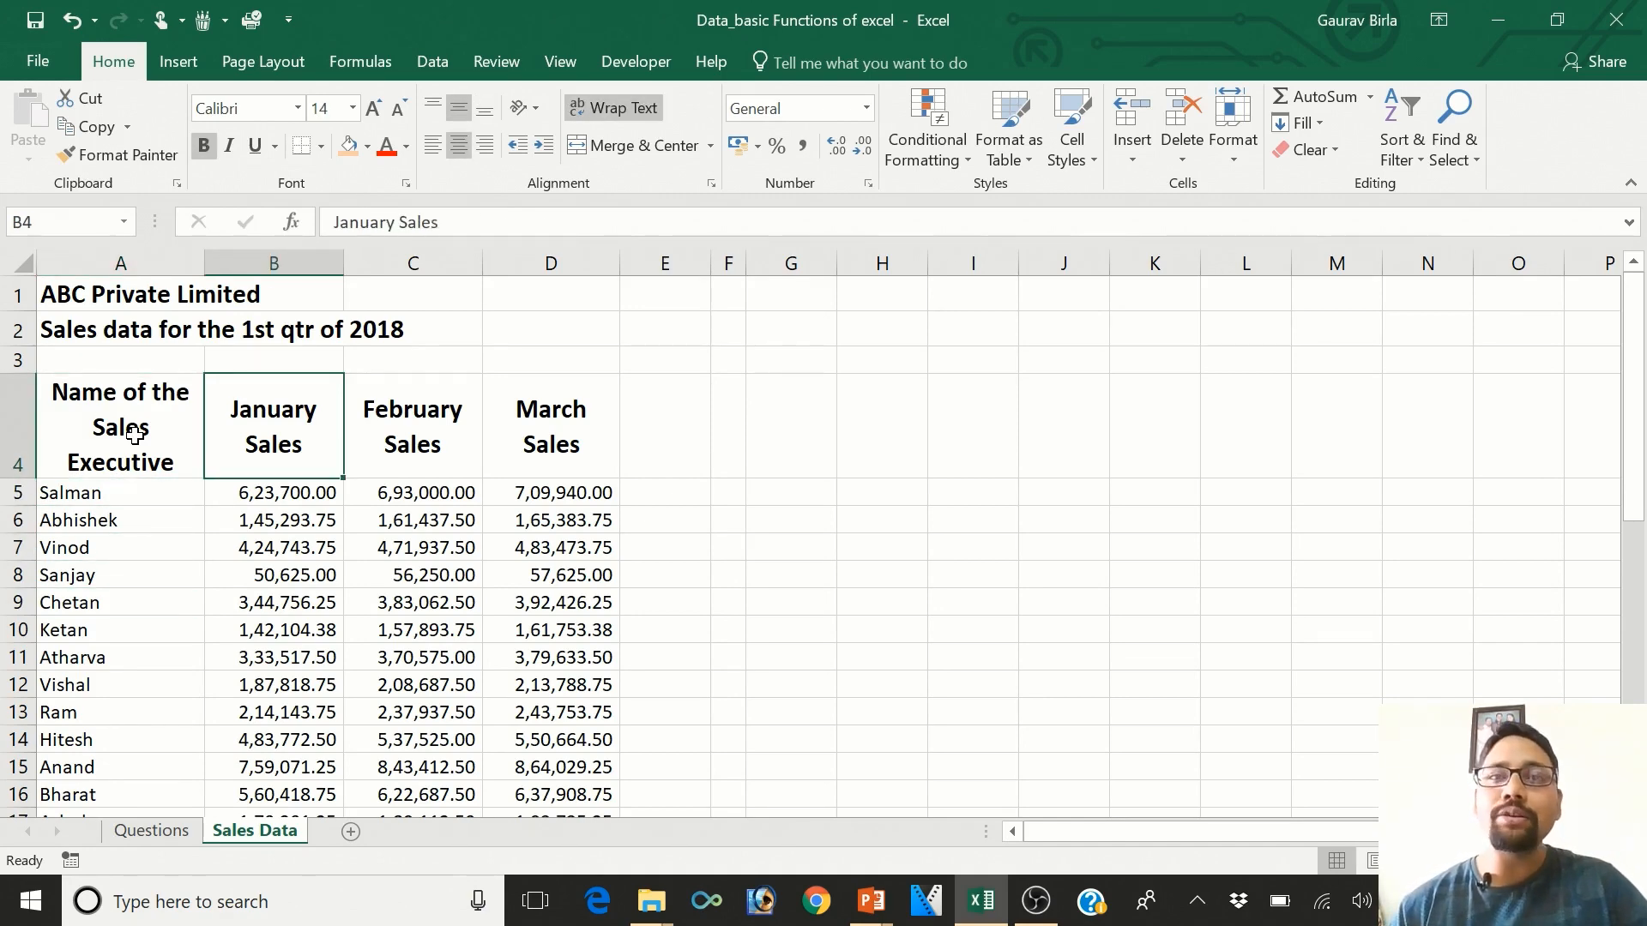
pyautogui.press('Right')
pyautogui.press('Down')
pyautogui.press('Down')
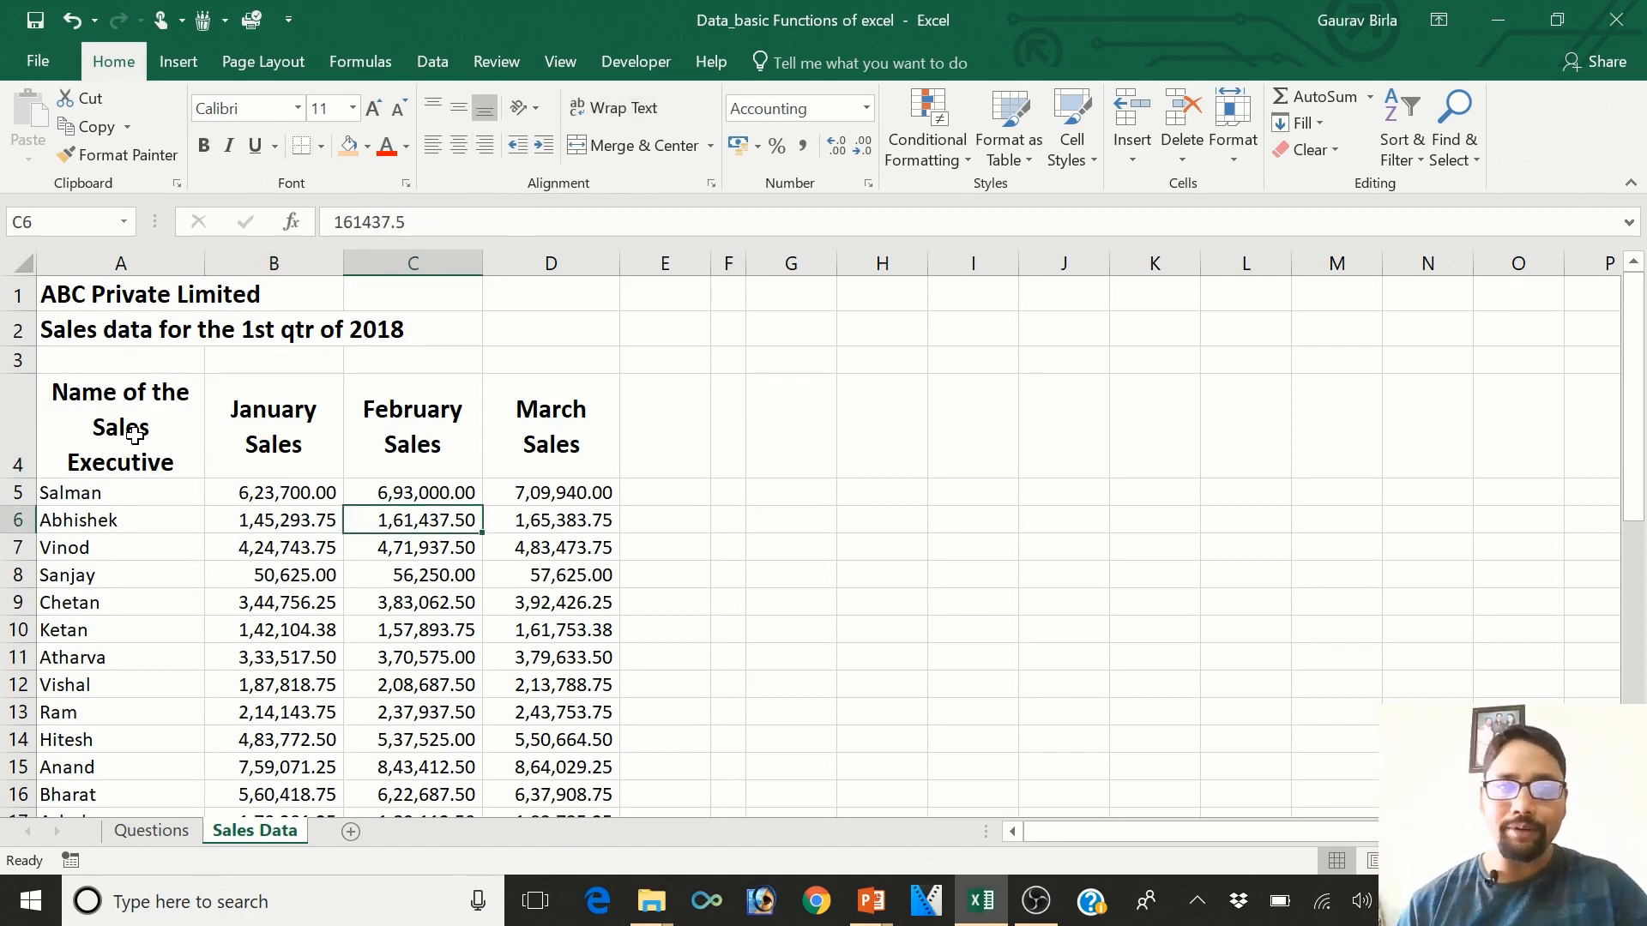
pyautogui.press('Right')
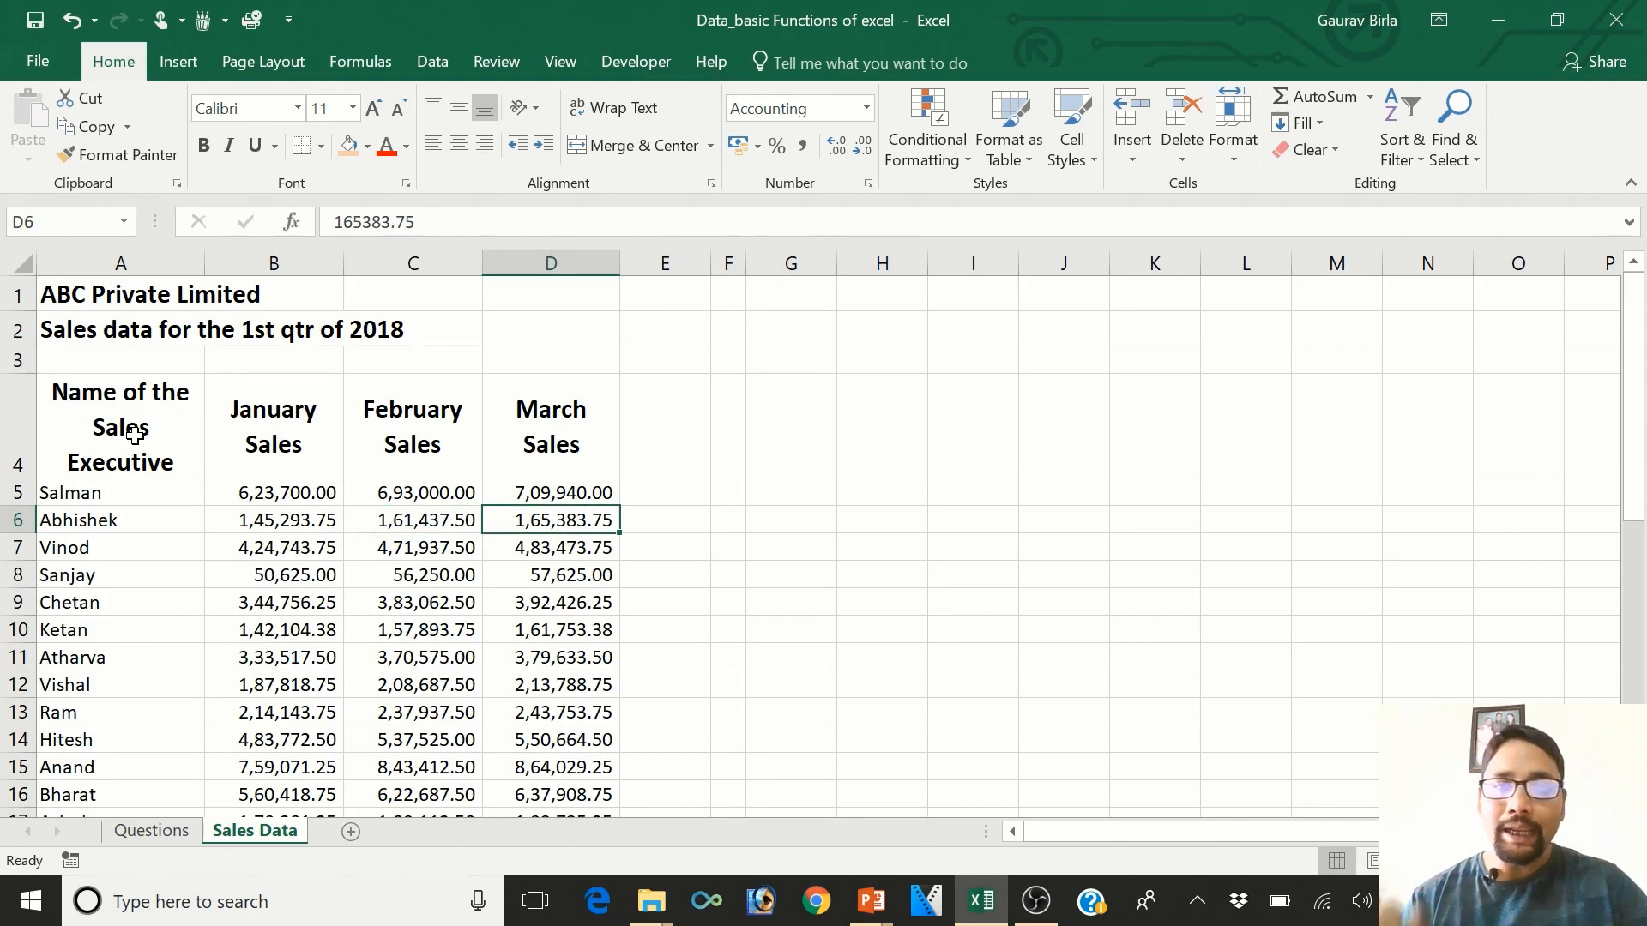
pyautogui.click(553, 259)
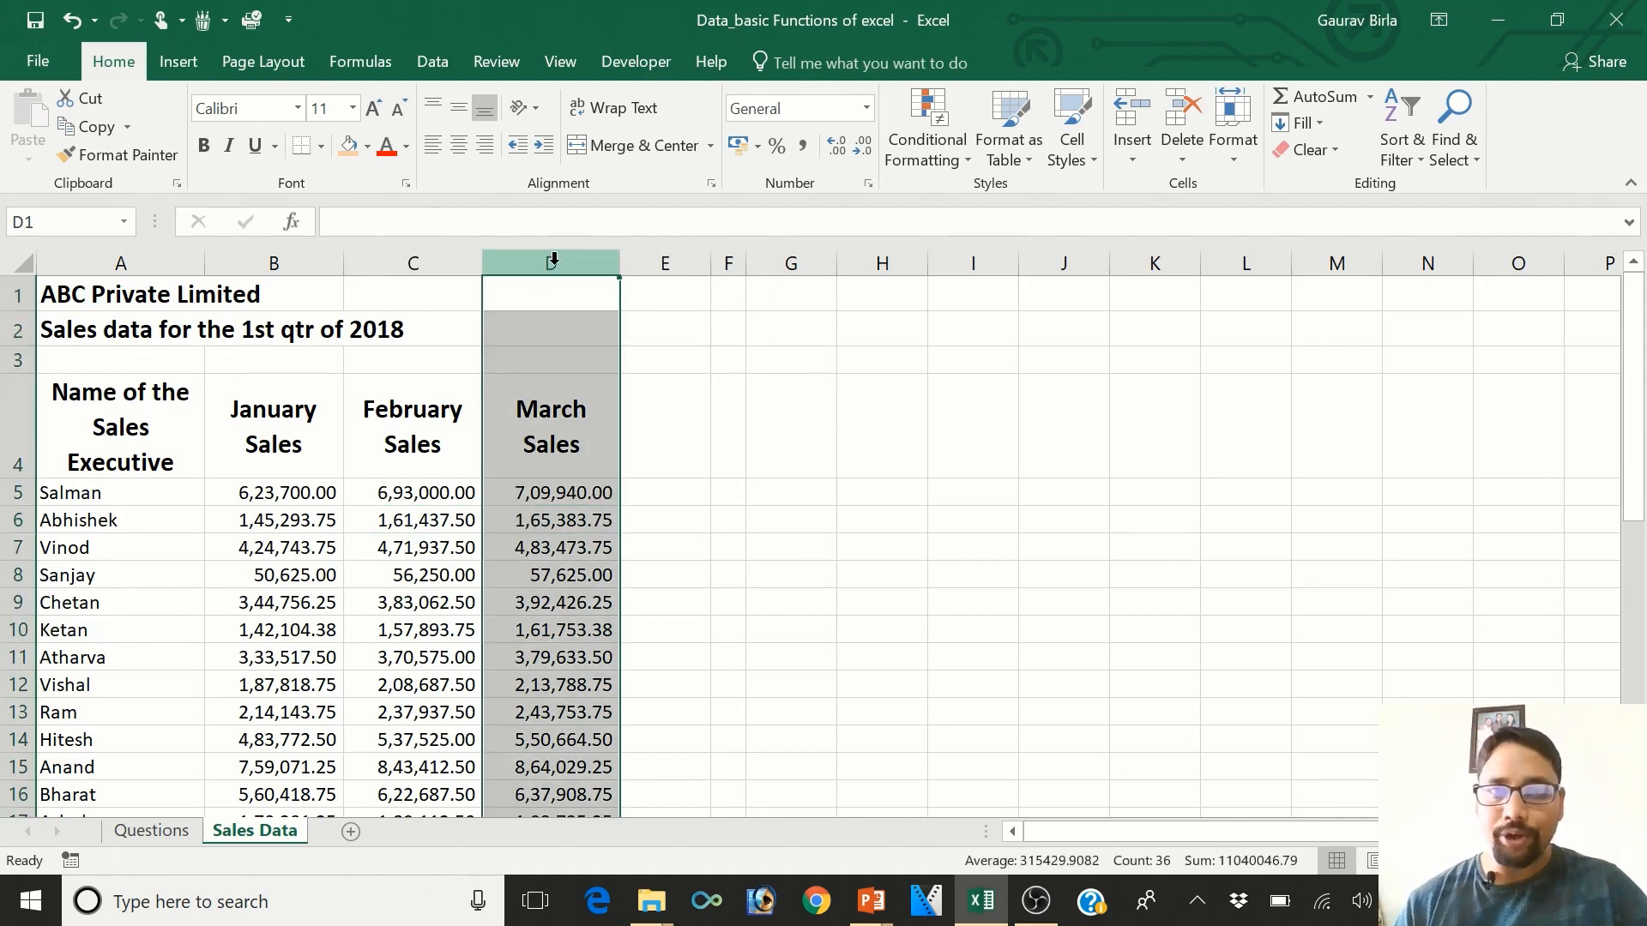
# - Look through all sales executive rows down to the Total Sales row and return to the March Sales header
pyautogui.hotkey('ctrl', 'Home')
pyautogui.press('Down')
pyautogui.press('Down')
pyautogui.press('Down')
pyautogui.press('Down')
pyautogui.press('Down')
pyautogui.press('Down')
pyautogui.press('Down')
pyautogui.press('Down')
pyautogui.press('Down')
pyautogui.press('Down')
pyautogui.press('Down')
pyautogui.press('Down')
pyautogui.press('Down')
pyautogui.press('Down')
pyautogui.press('Down')
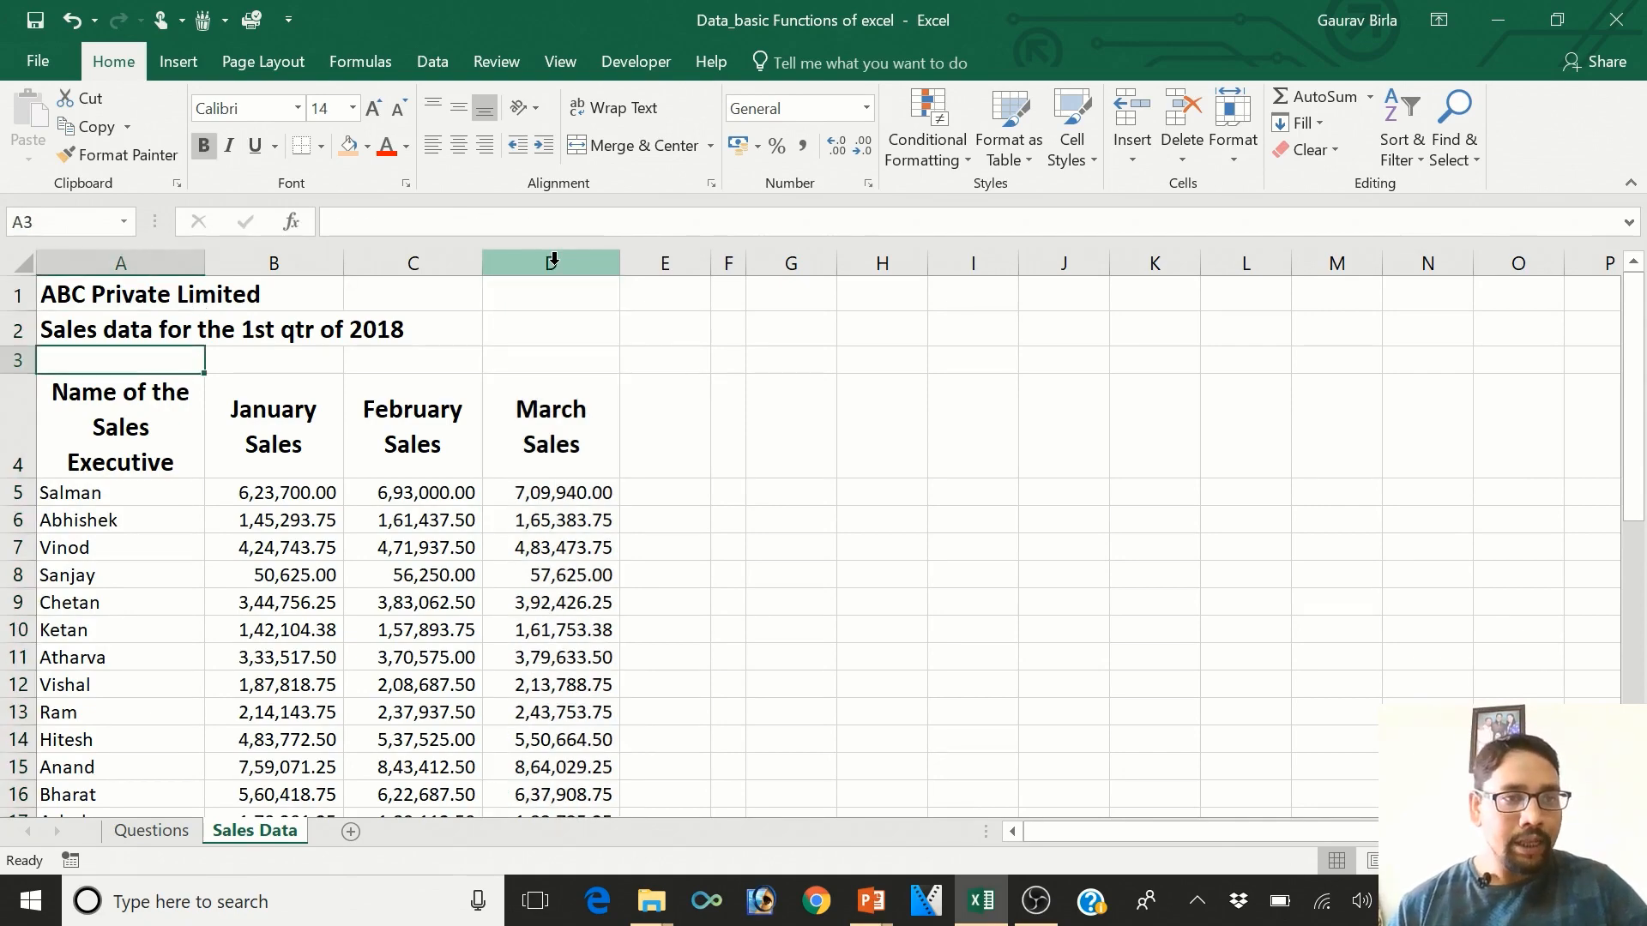
pyautogui.press('Down')
pyautogui.press('Down')
pyautogui.press('Down')
pyautogui.press('Down')
pyautogui.press('Down')
pyautogui.press('Down')
pyautogui.press('Down')
pyautogui.press('Down')
pyautogui.press('Down')
pyautogui.press('Down')
pyautogui.press('Down')
pyautogui.press('Down')
pyautogui.press('Down')
pyautogui.press('Down')
pyautogui.press('Down')
pyautogui.press('Down')
pyautogui.press('Down')
pyautogui.press('Down')
pyautogui.press('Down')
pyautogui.press('Down')
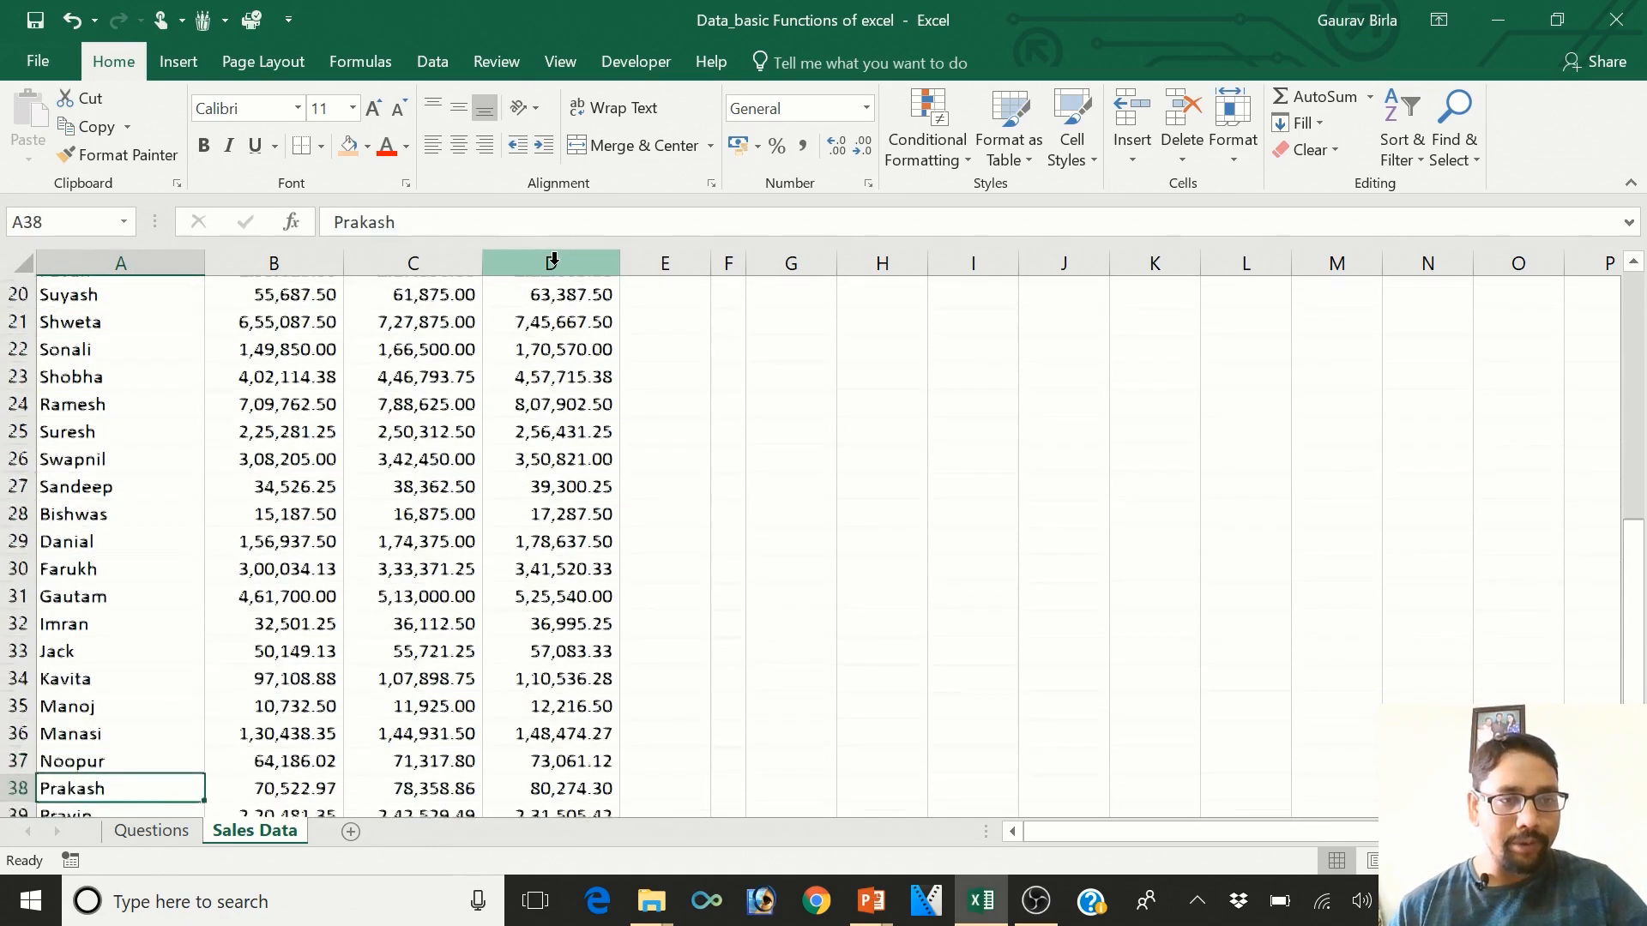
pyautogui.press('Up')
pyautogui.press('Up')
pyautogui.press('Up')
pyautogui.press('Up')
pyautogui.press('Up')
pyautogui.press('Up')
pyautogui.press('Up')
pyautogui.press('Up')
pyautogui.press('Up')
pyautogui.press('Up')
pyautogui.press('Up')
pyautogui.press('Up')
pyautogui.press('Up')
pyautogui.press('Up')
pyautogui.press('Up')
pyautogui.press('Up')
pyautogui.press('Up')
pyautogui.press('Up')
pyautogui.press('Up')
pyautogui.press('Up')
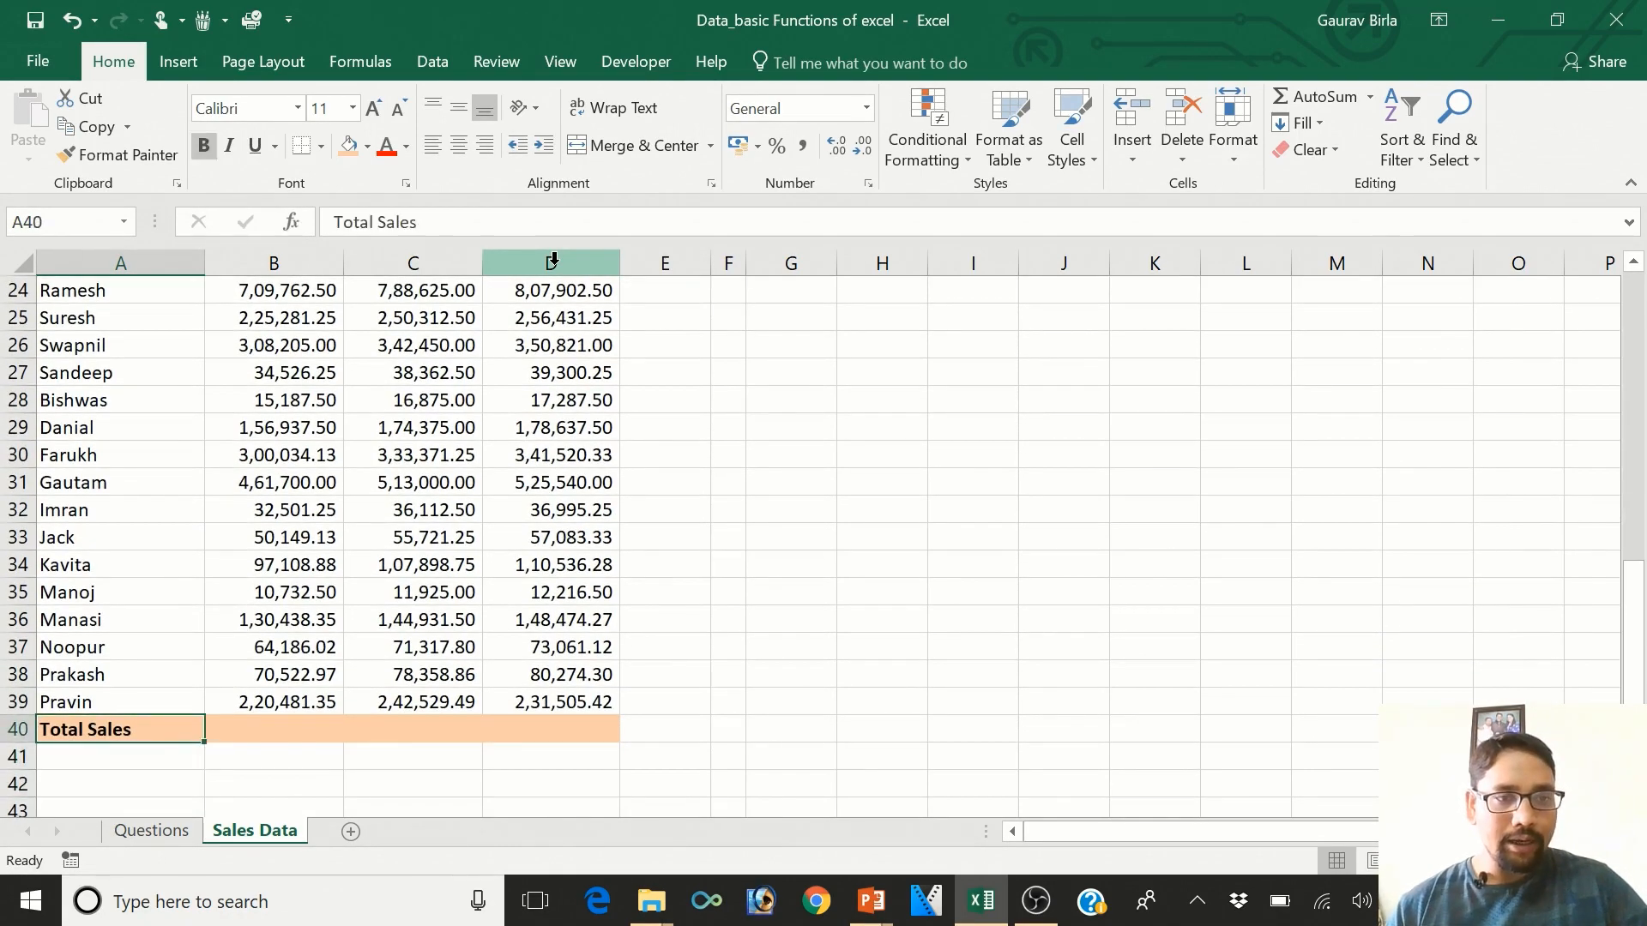
pyautogui.press('Up')
pyautogui.press('Up')
pyautogui.press('Up')
pyautogui.press('Up')
pyautogui.press('Up')
pyautogui.press('Up')
pyautogui.press('Up')
pyautogui.press('Up')
pyautogui.press('Up')
pyautogui.press('Up')
pyautogui.press('Up')
pyautogui.press('Down')
pyautogui.press('Down')
pyautogui.press('Down')
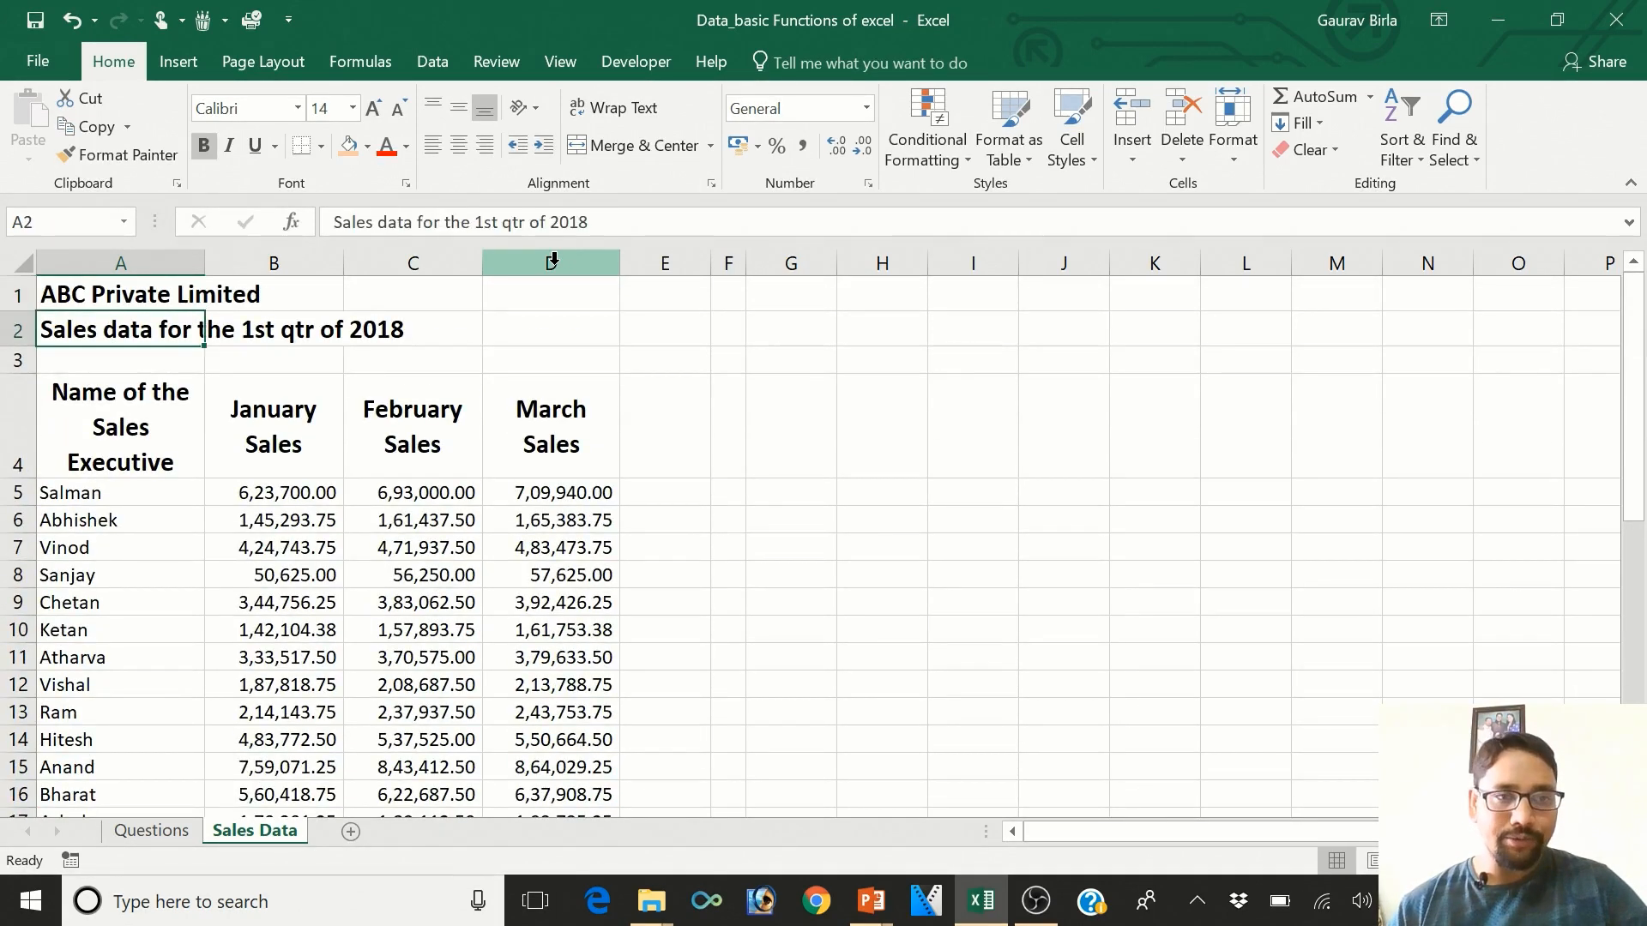
pyautogui.press('Right')
pyautogui.press('Right')
pyautogui.press('Right')
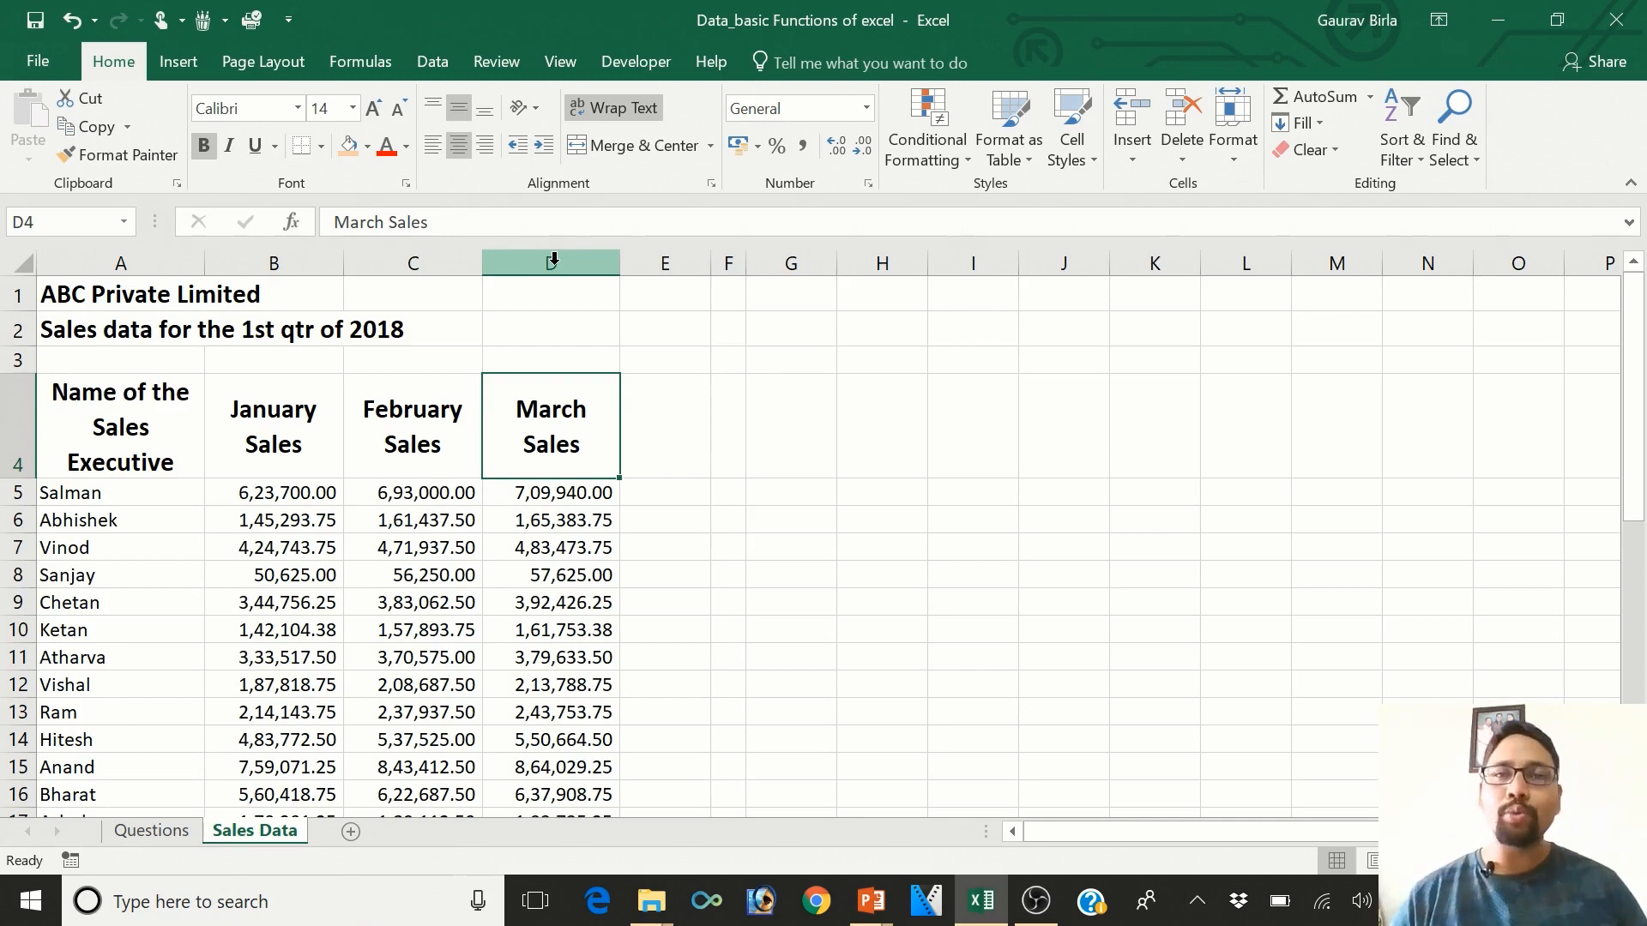
# - Open the Questions sheet and read through questions 1 to 10 about the quarter's sales
pyautogui.click(152, 831)
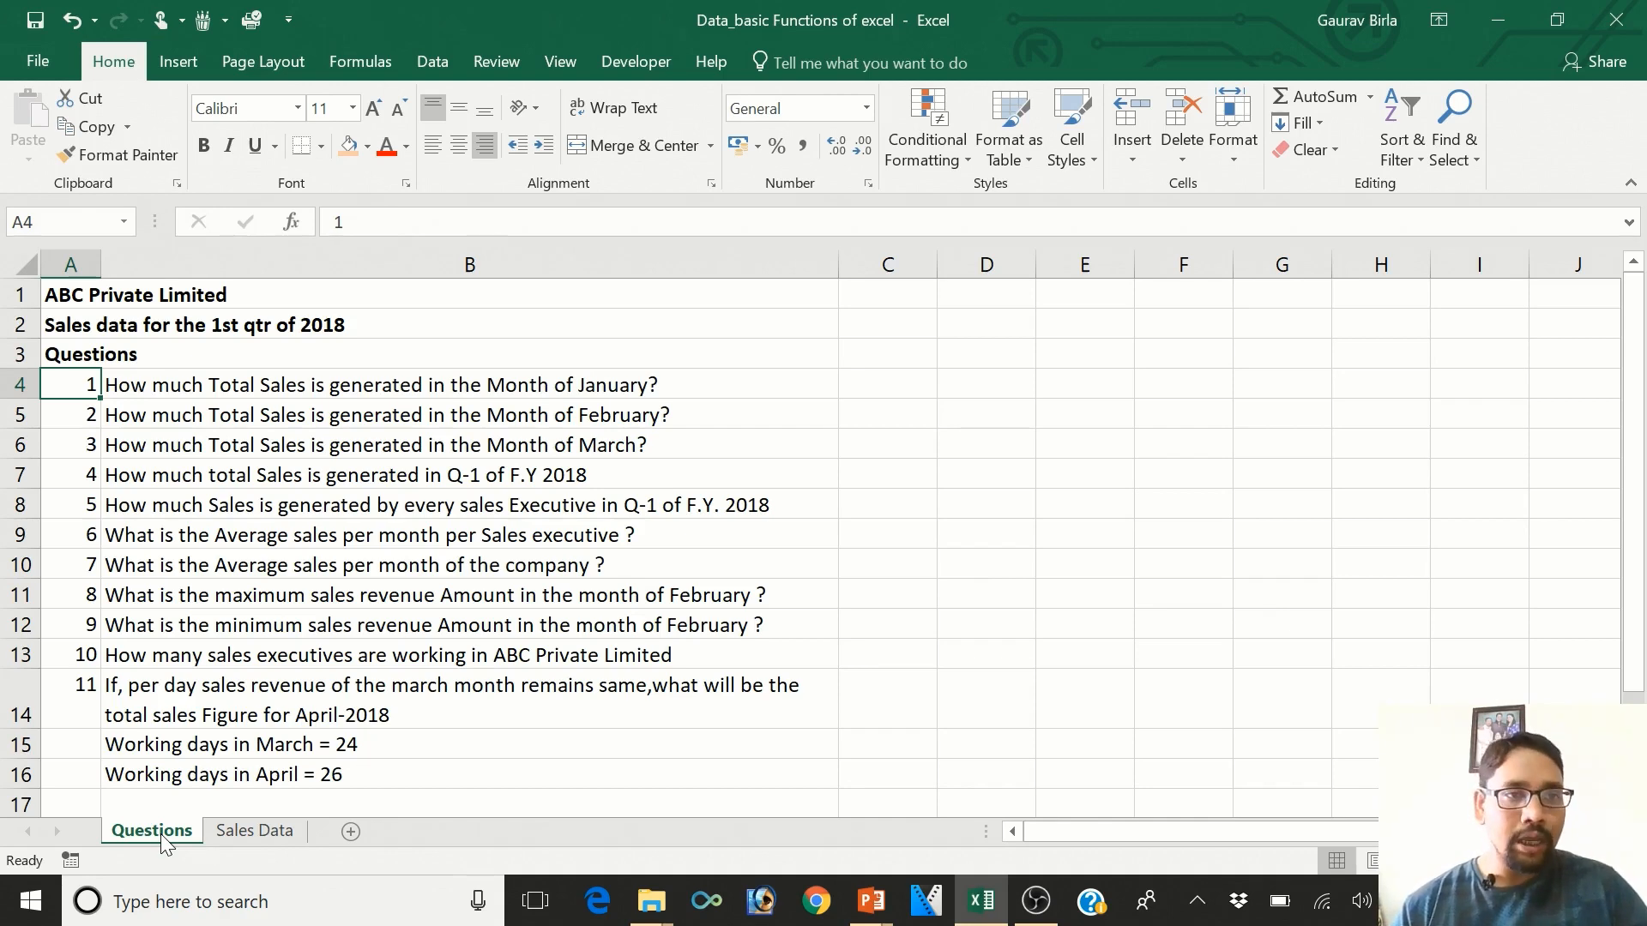
pyautogui.press('Right')
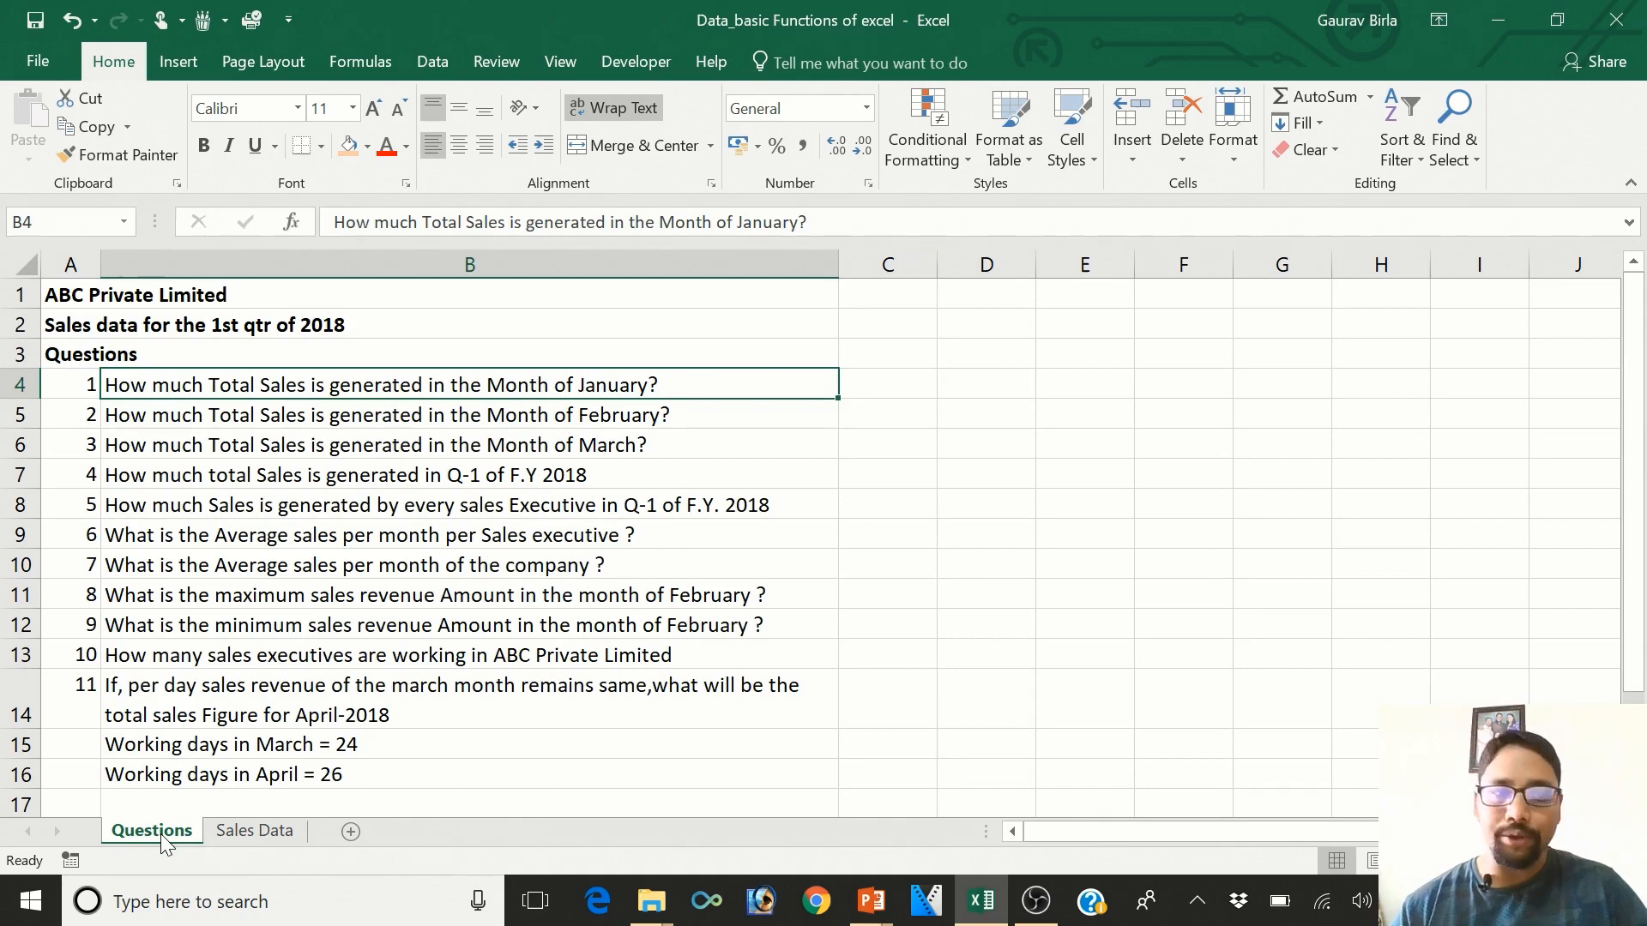
pyautogui.press('Down')
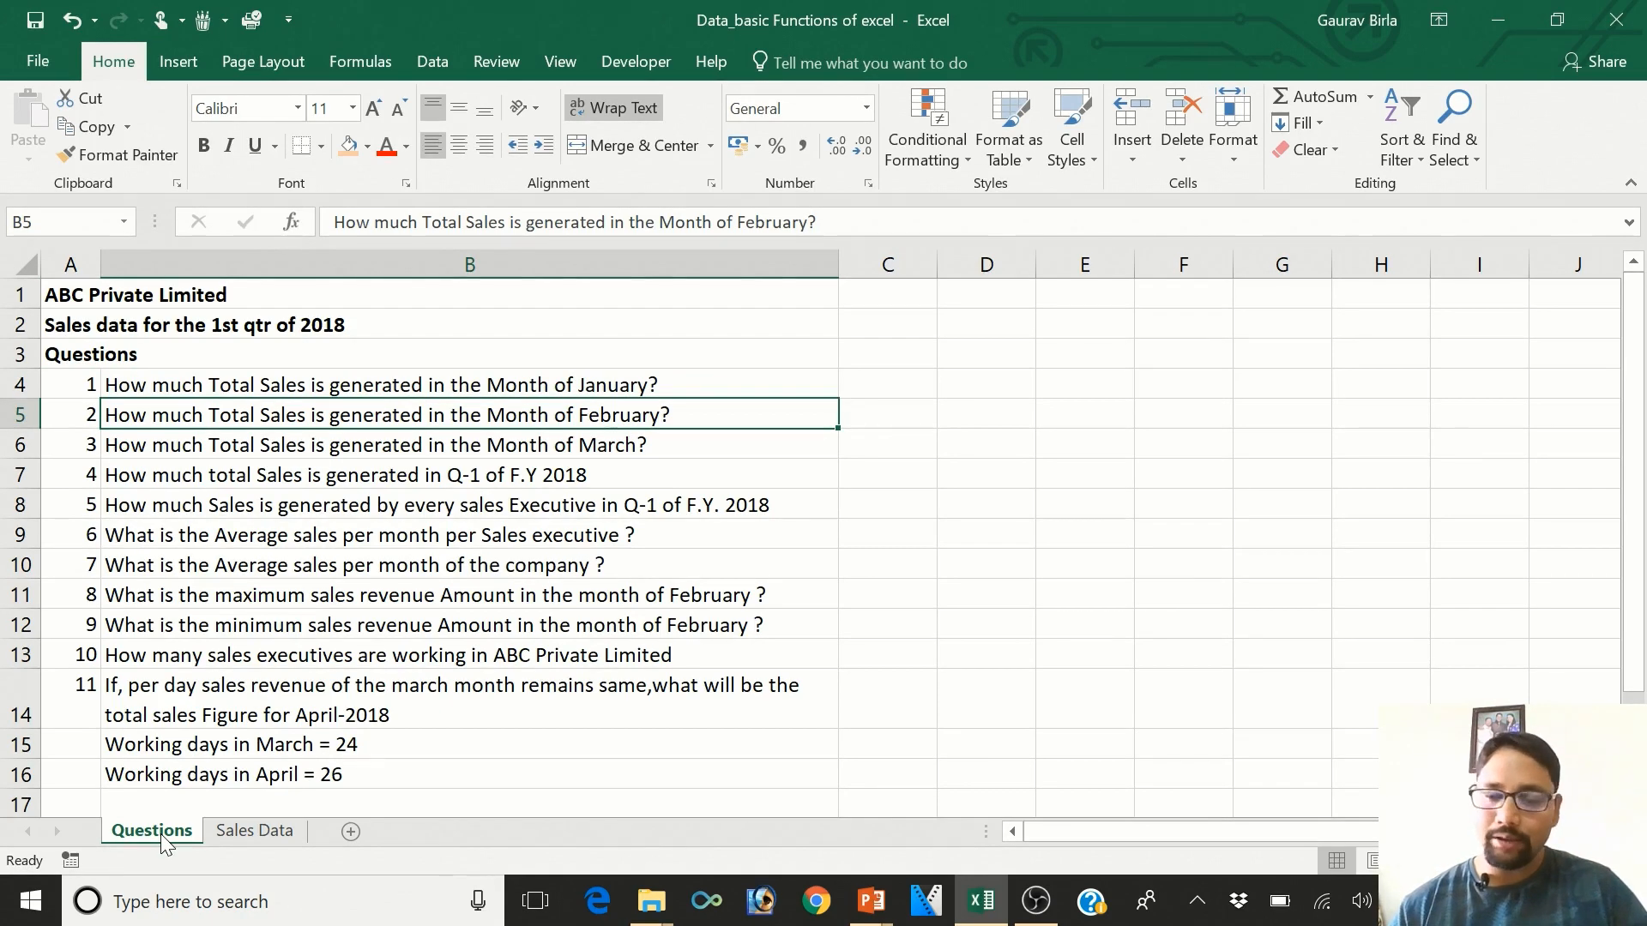
pyautogui.press('Down')
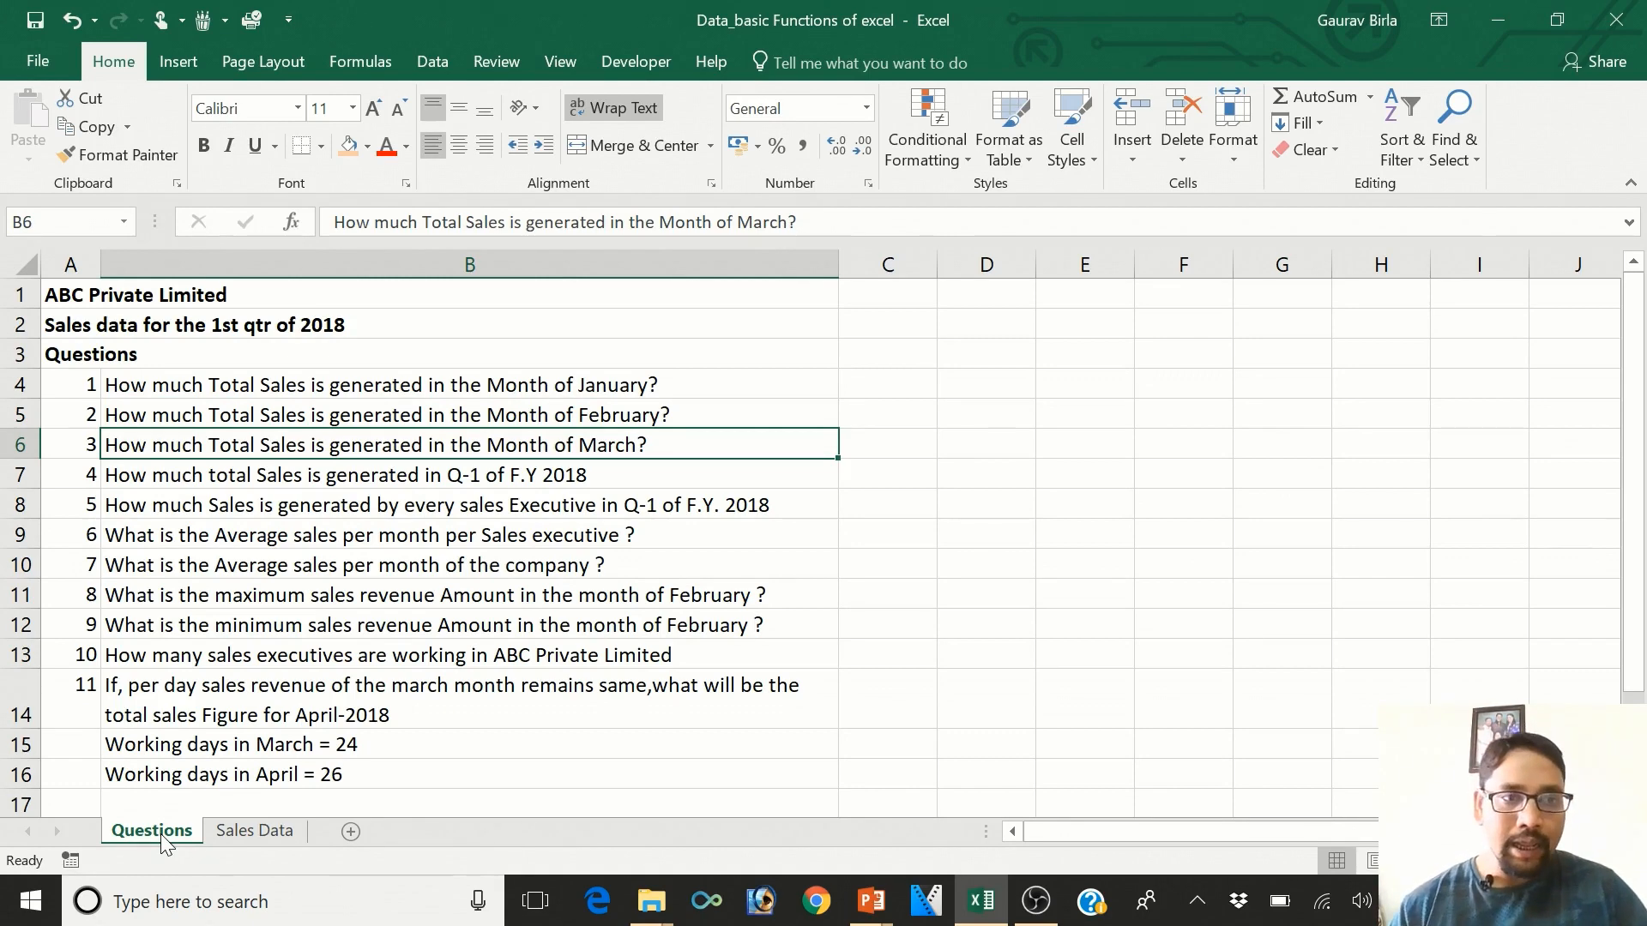
pyautogui.press('Down')
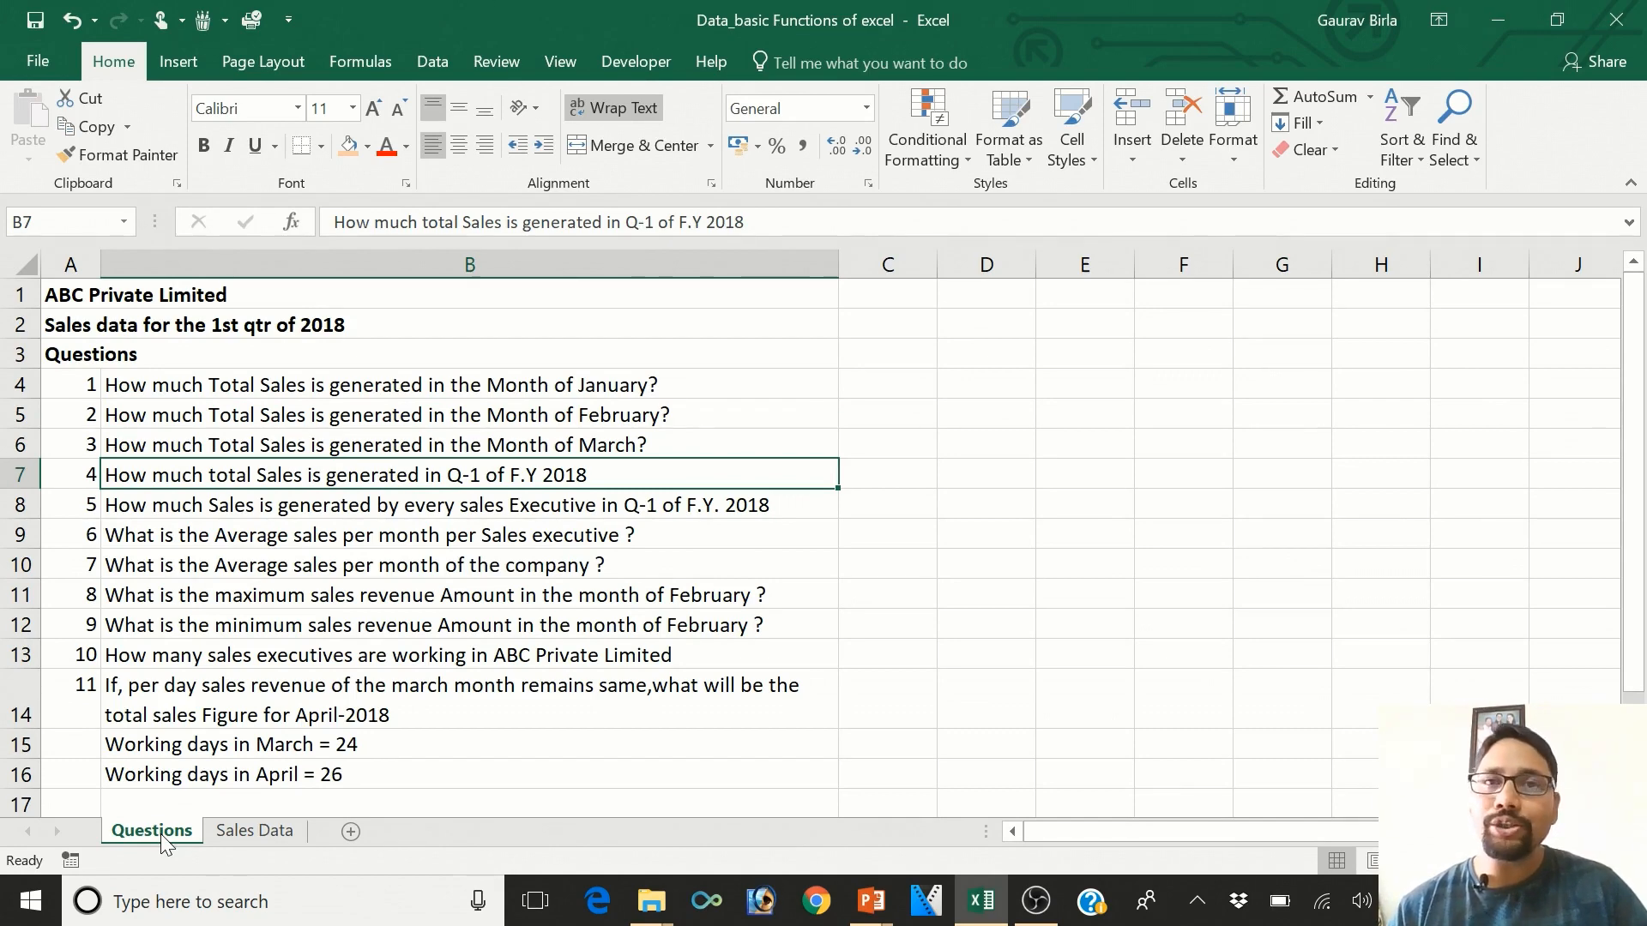
pyautogui.press('Down')
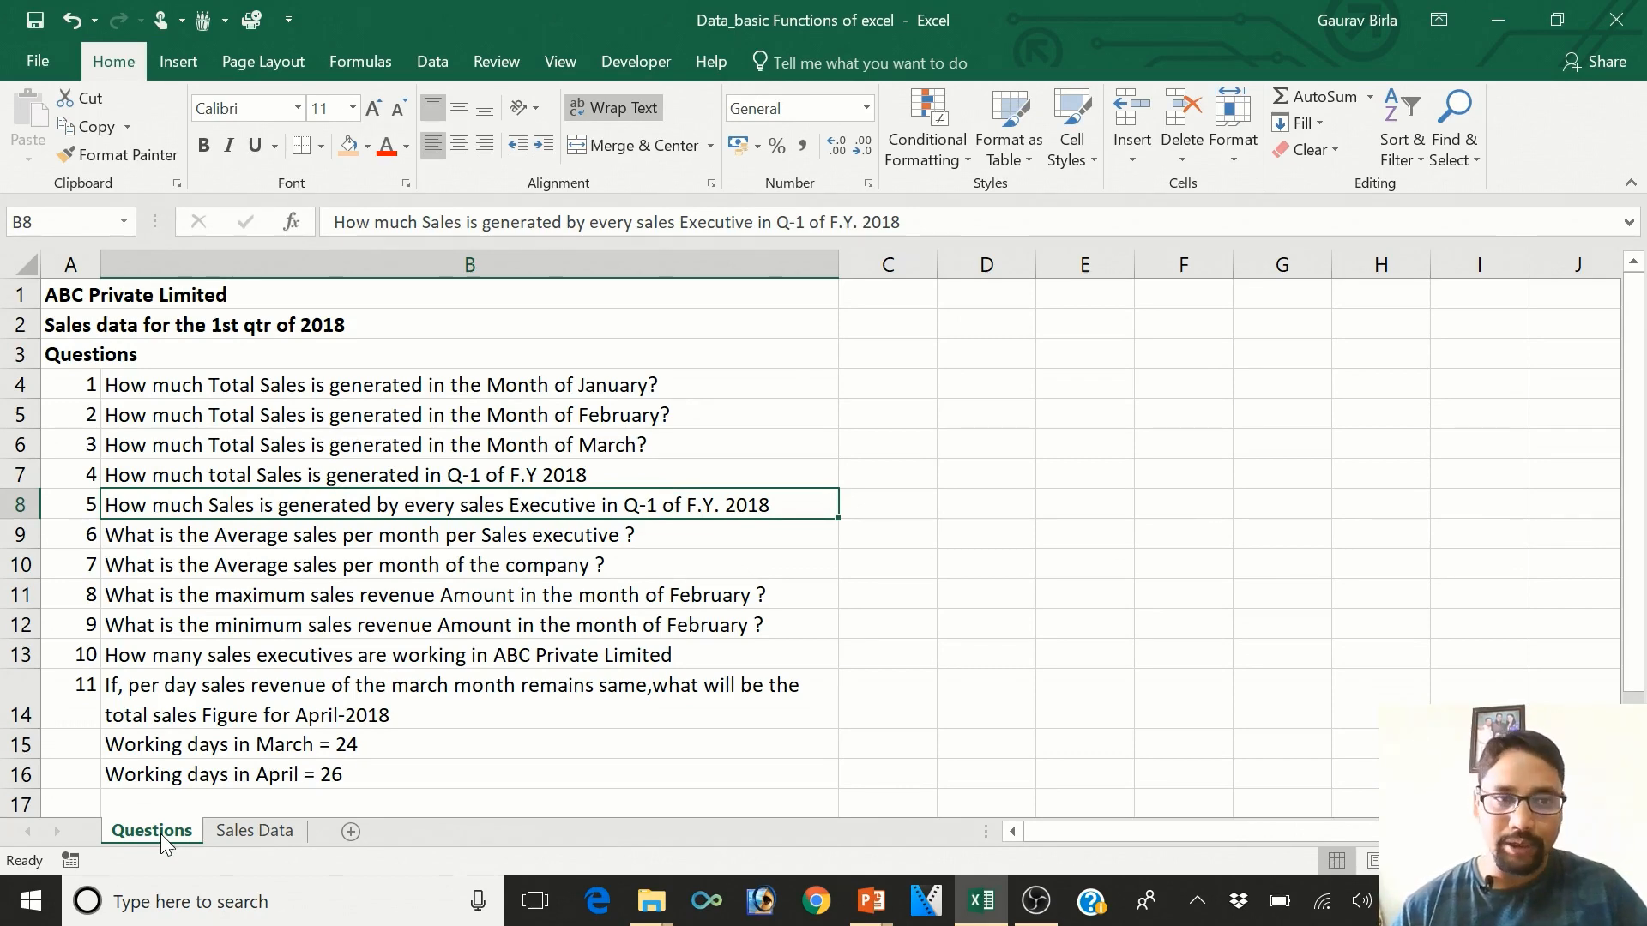
pyautogui.press('Down')
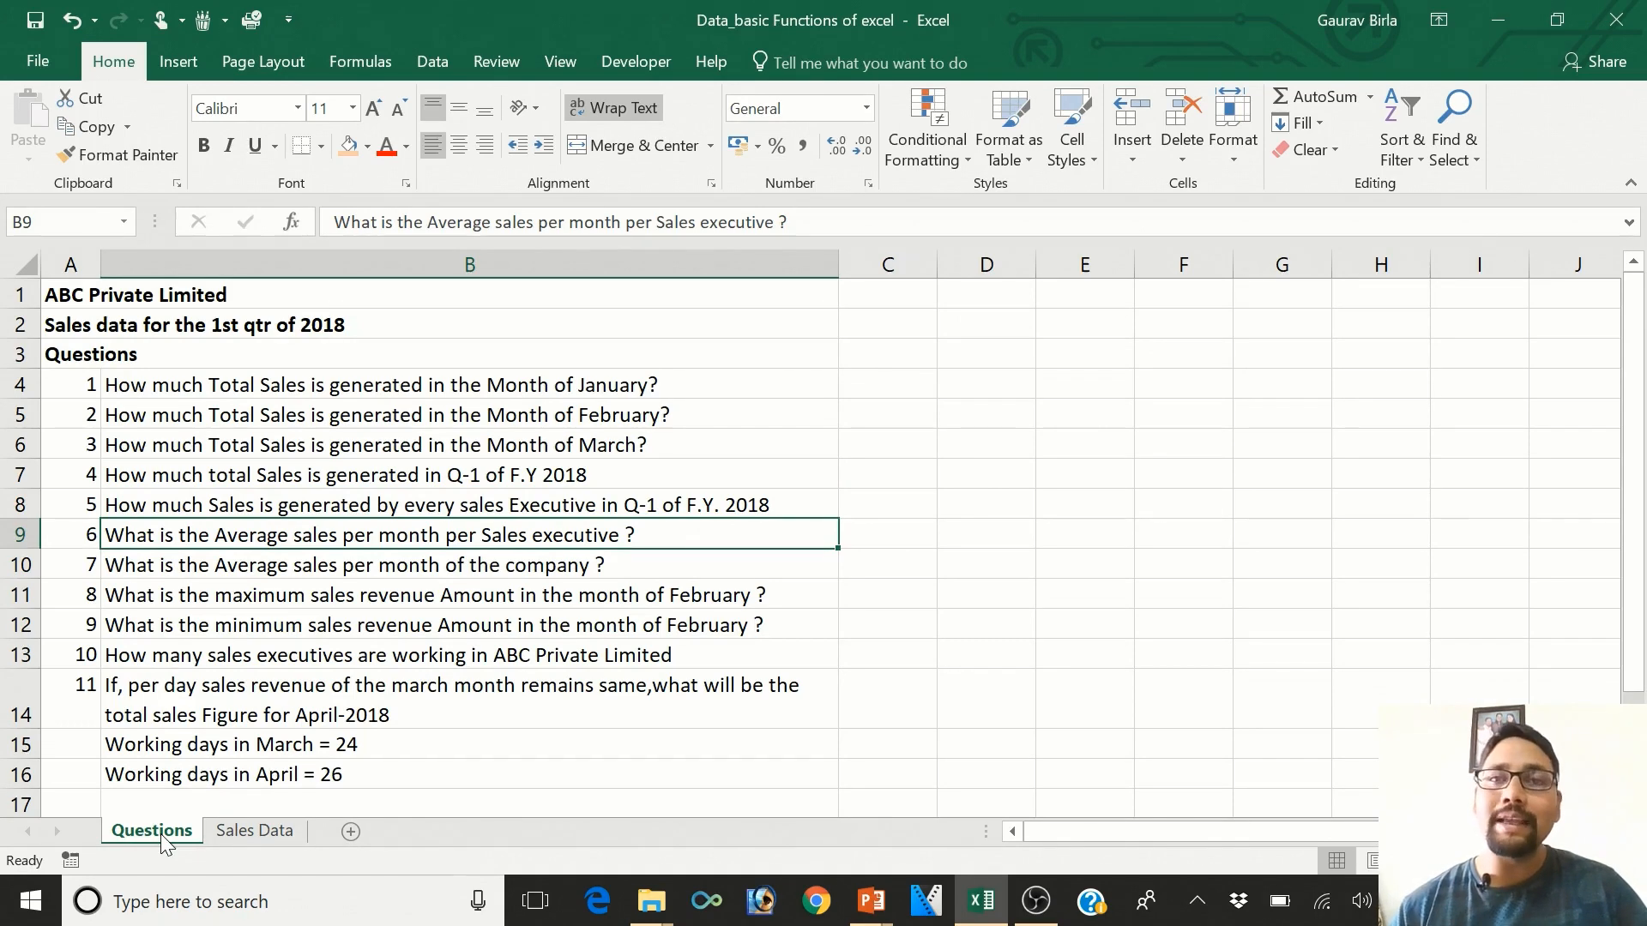
pyautogui.press('Down')
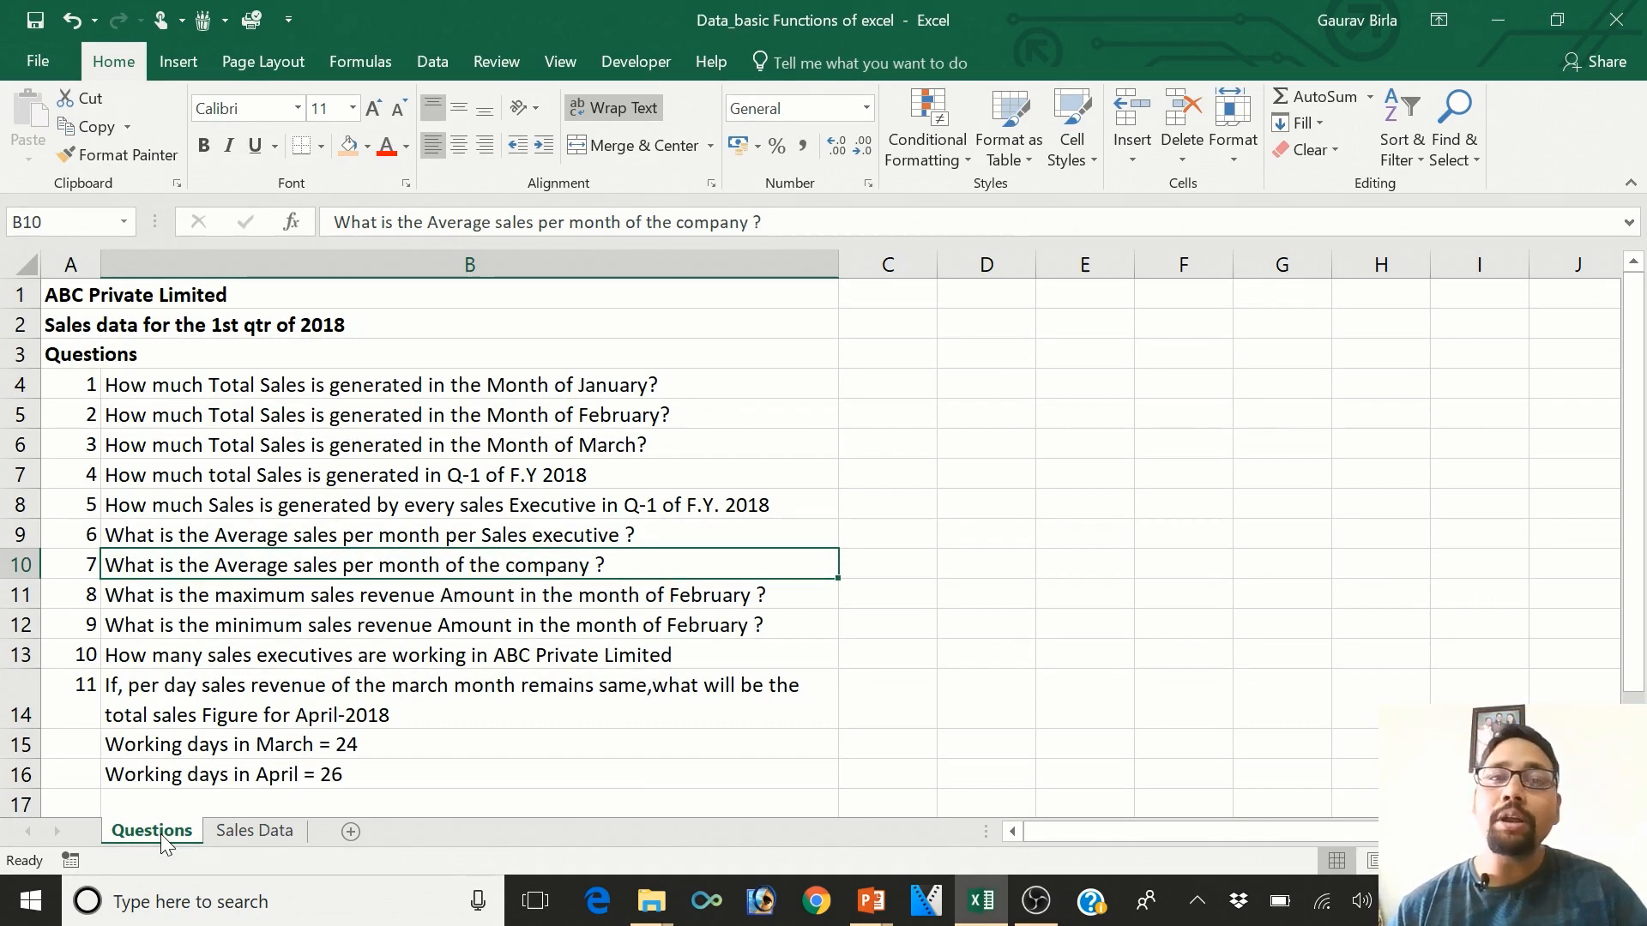
pyautogui.press('Down')
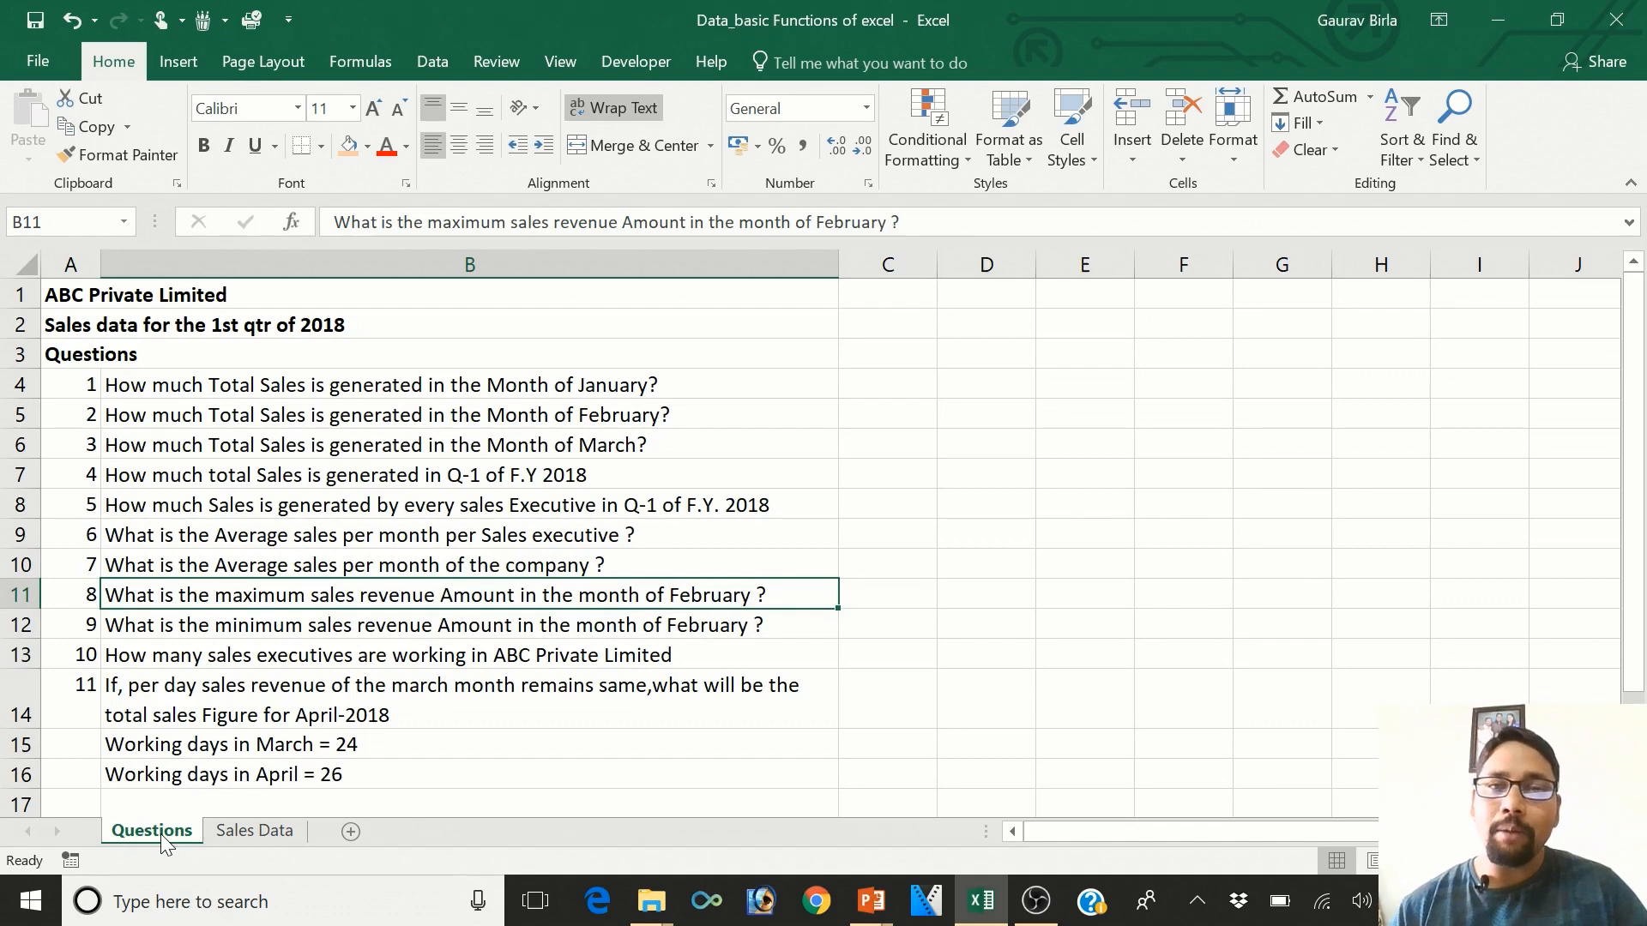
pyautogui.press('Down')
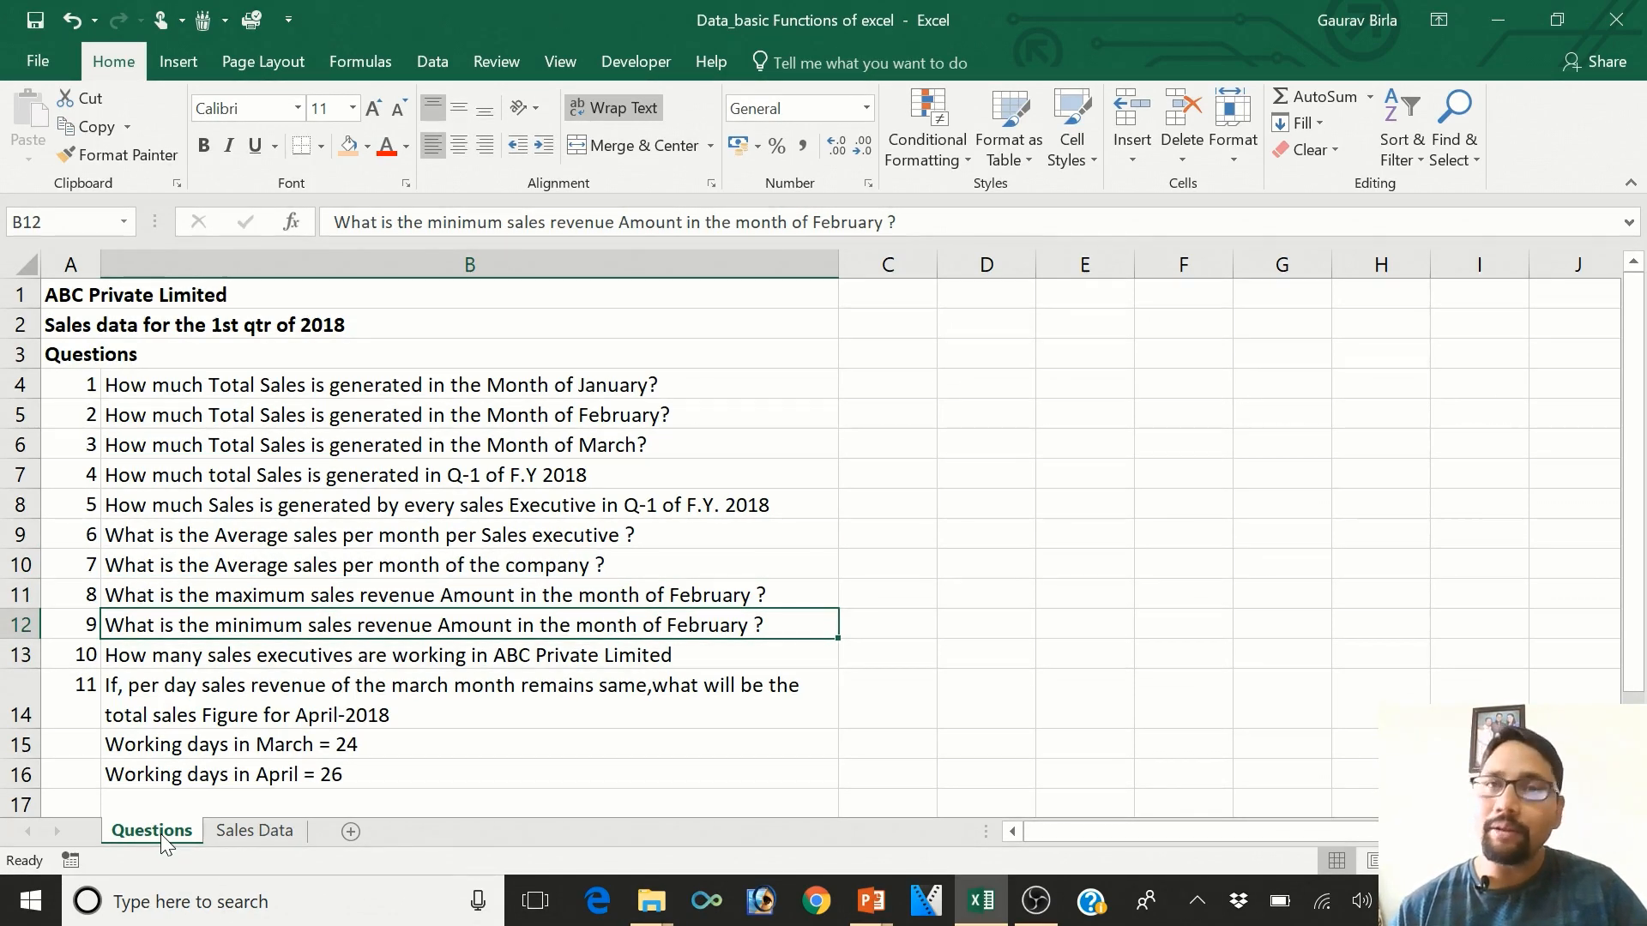
pyautogui.press('Down')
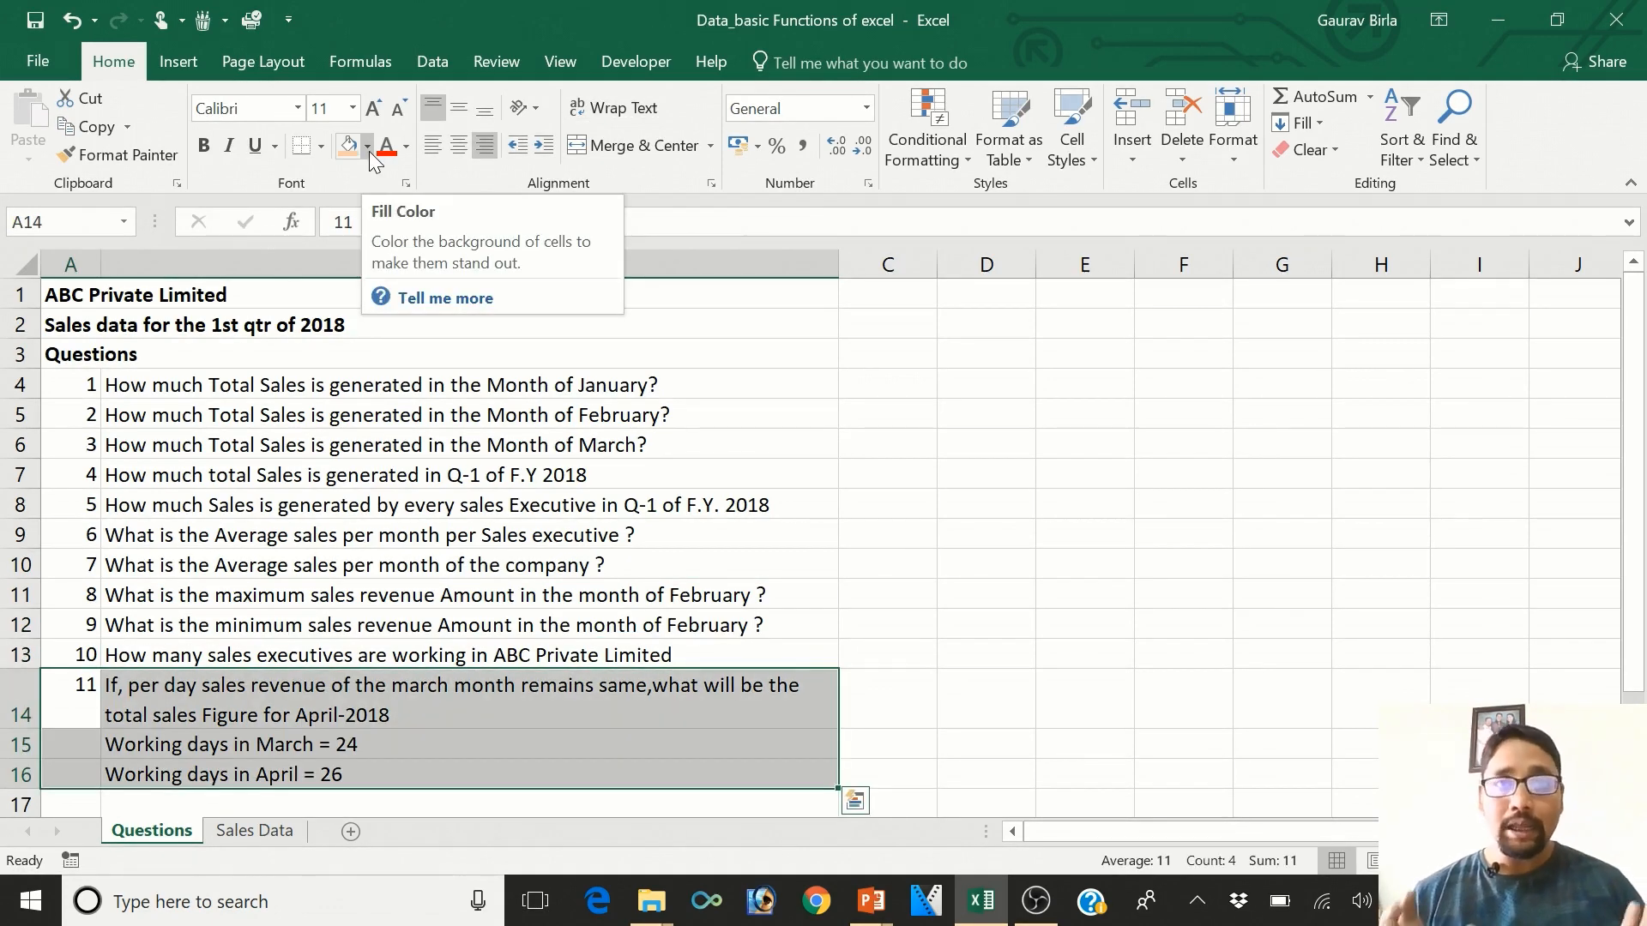
# - Fill question 11 and its working-days rows (A14:B16) with green and review them
pyautogui.click(369, 151)
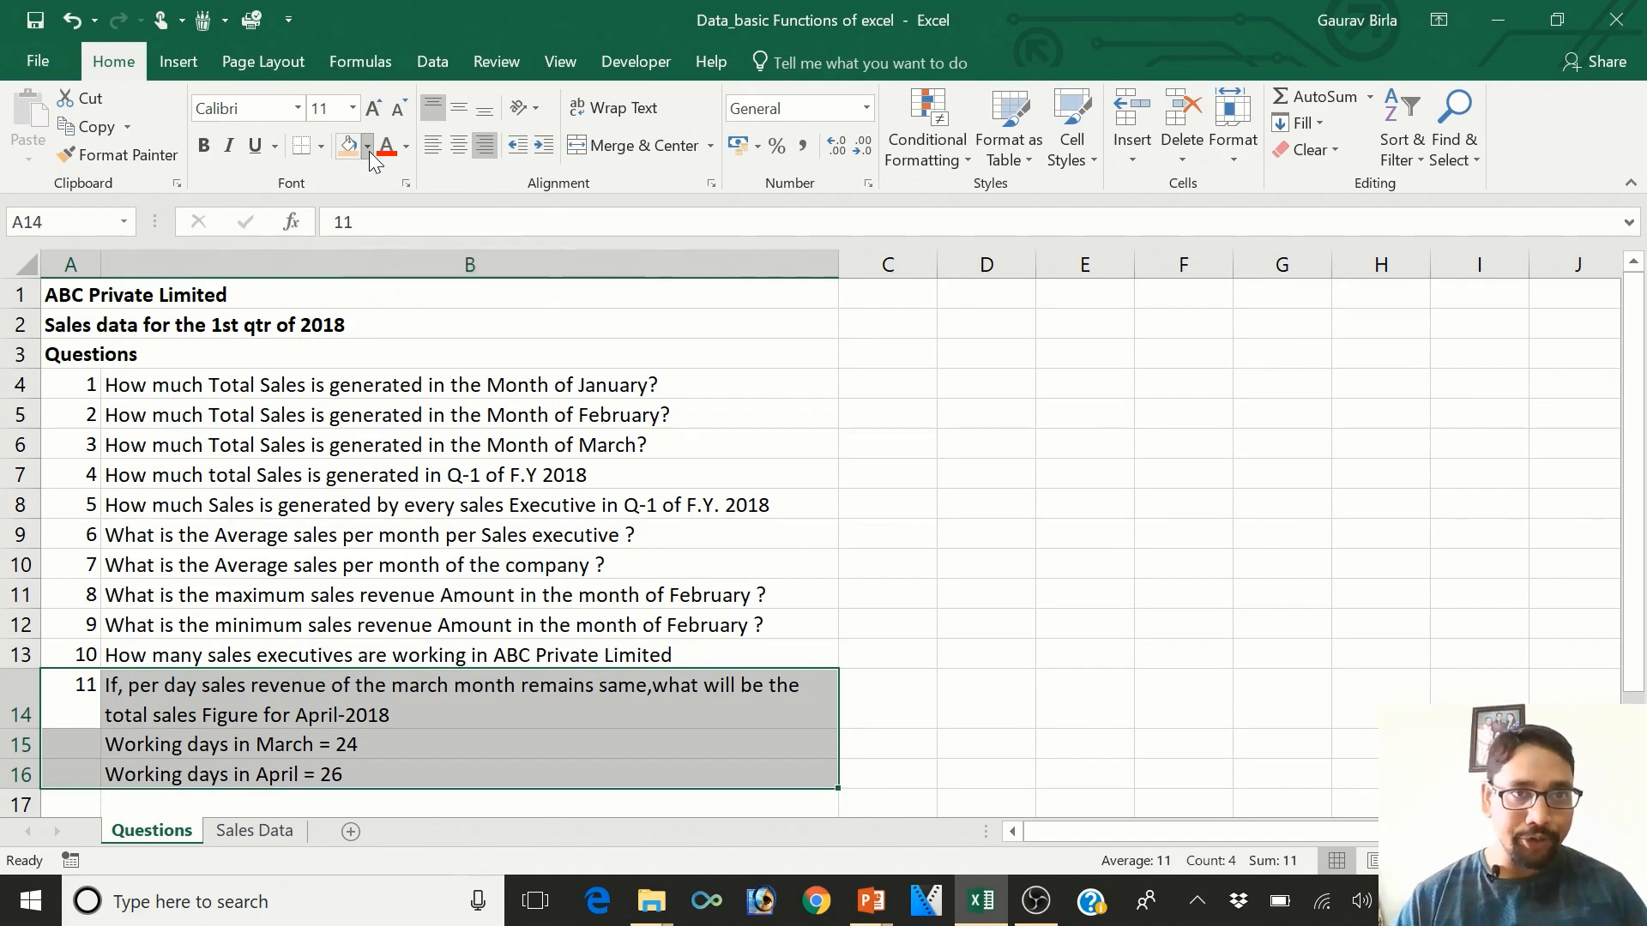
pyautogui.click(429, 340)
pyautogui.press('Right')
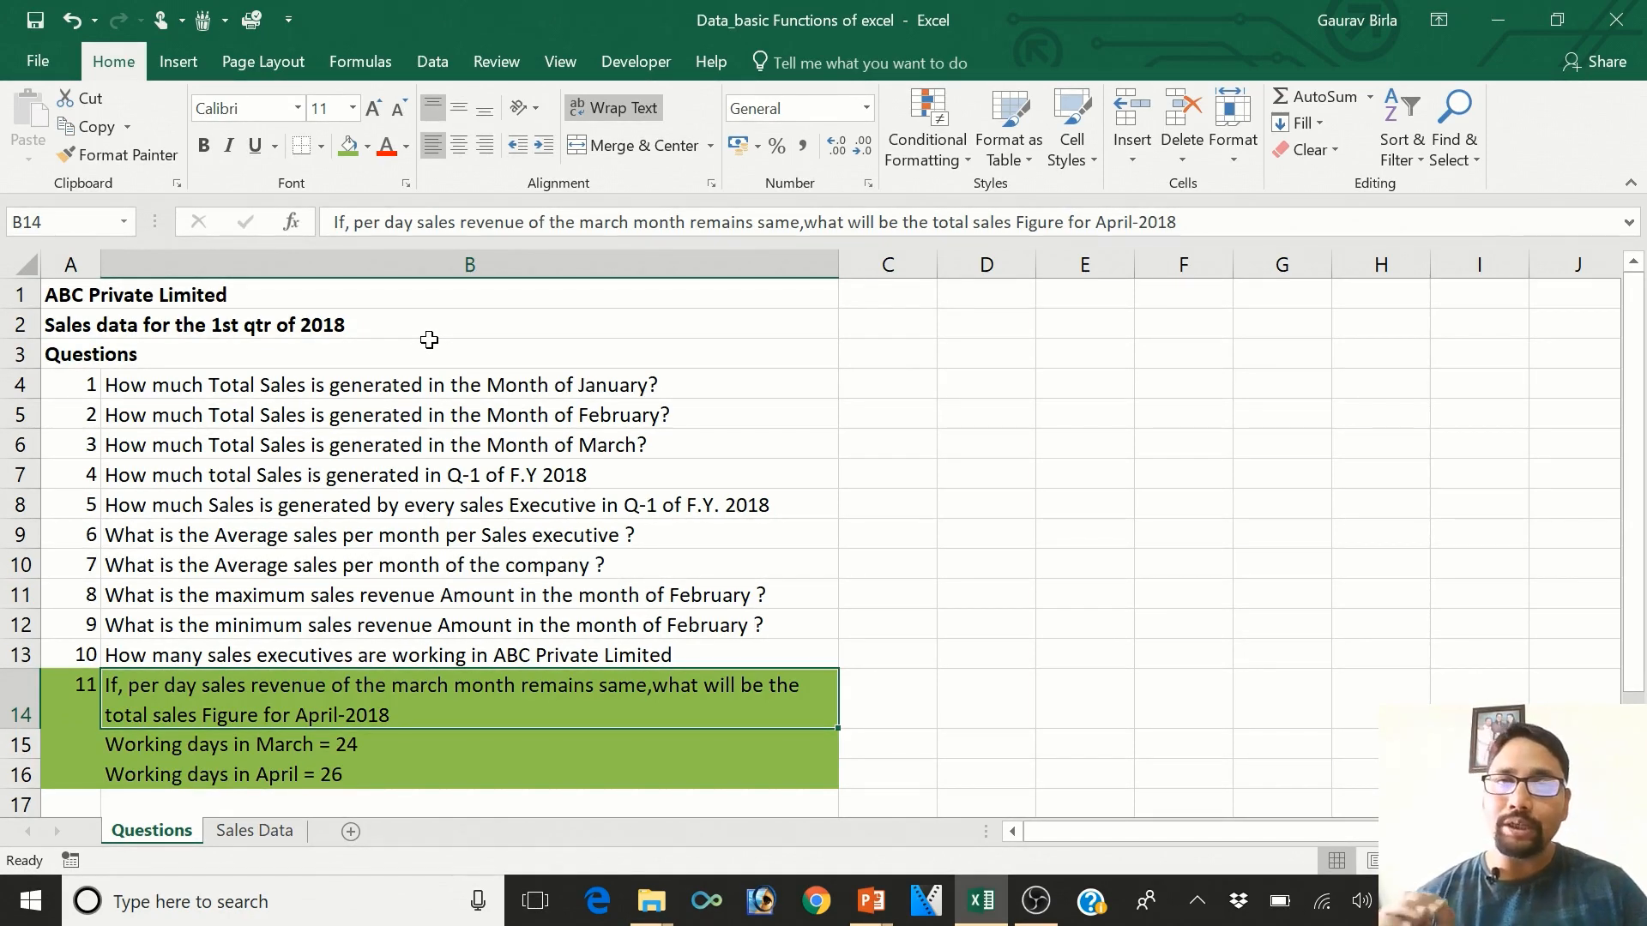
pyautogui.press('Down')
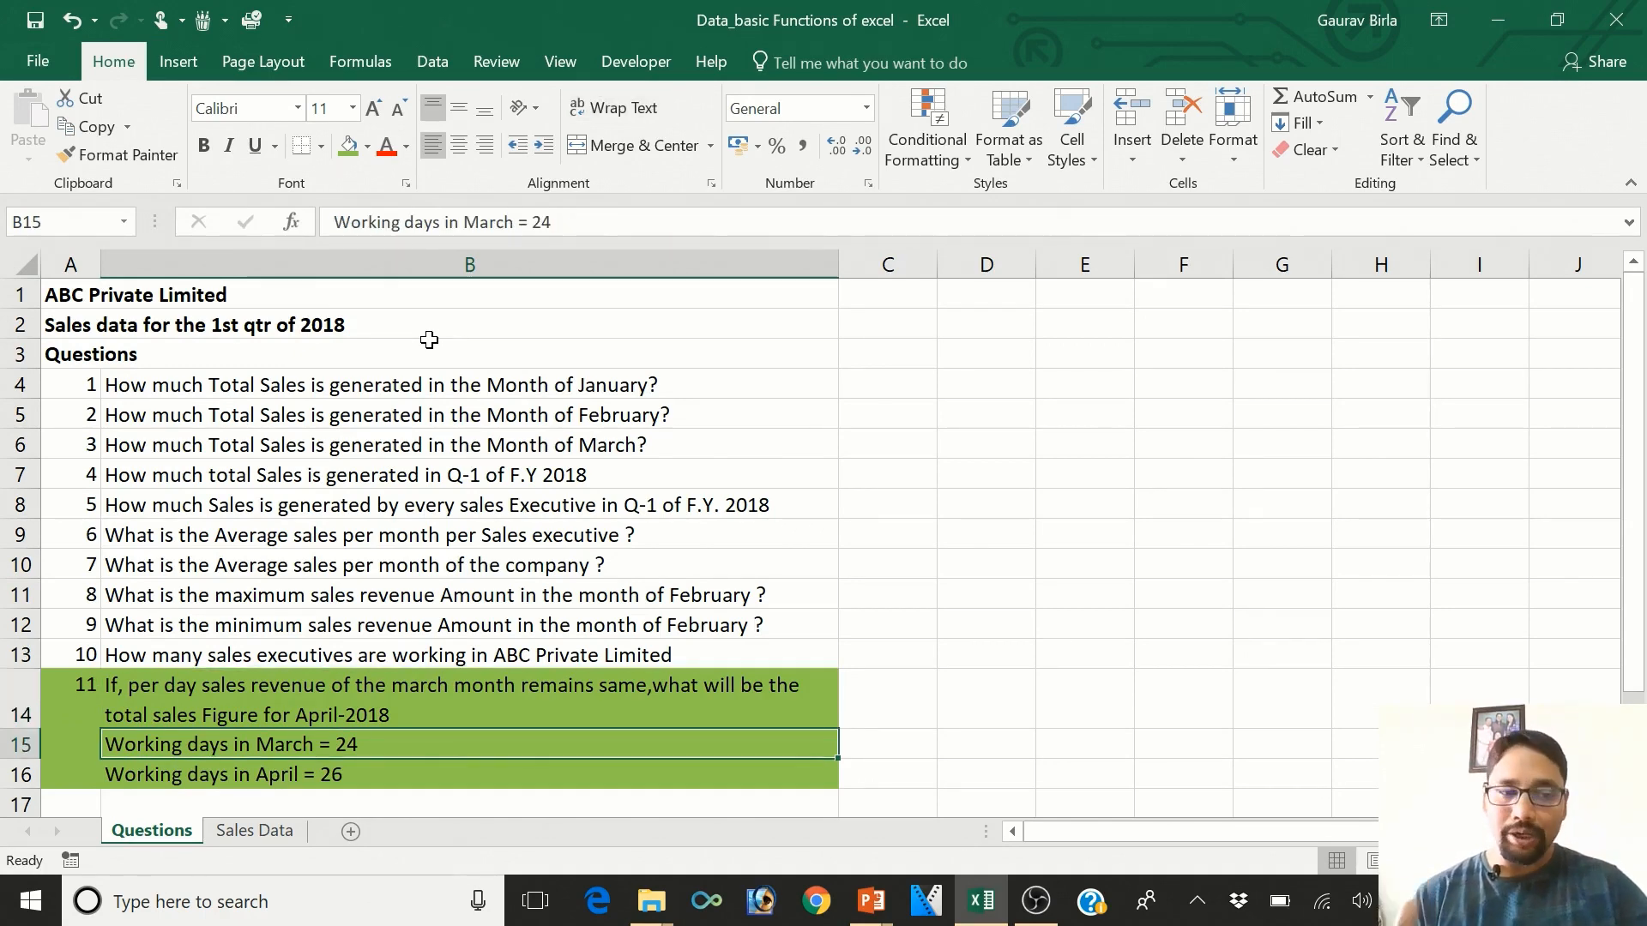
pyautogui.press('Down')
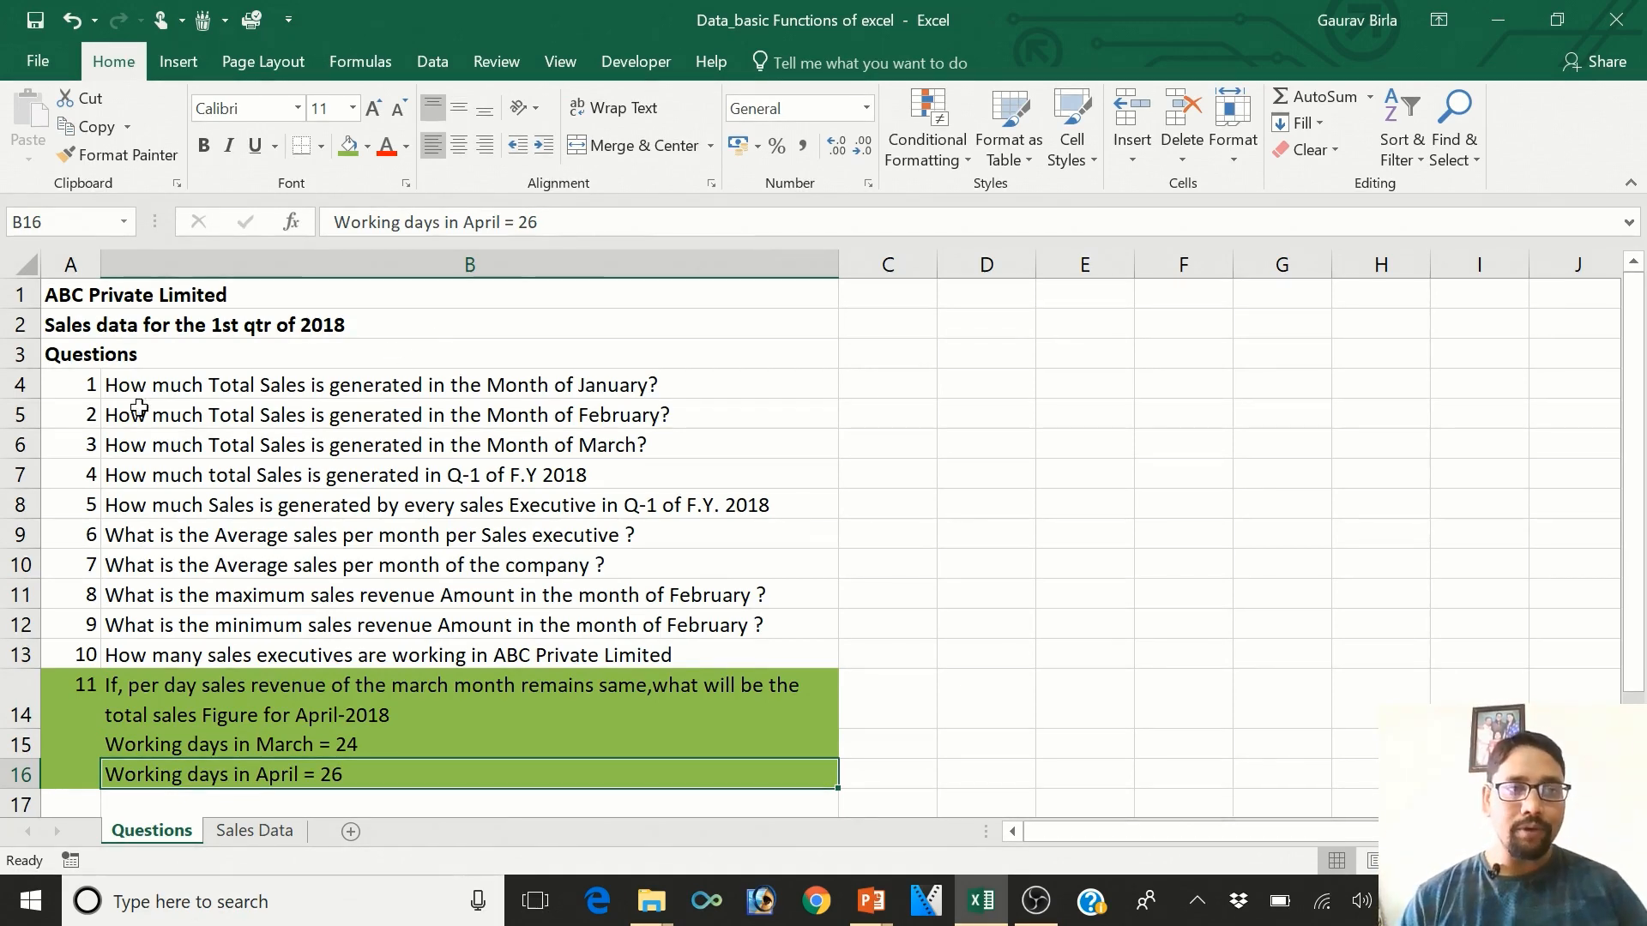
# - Fill the three monthly total sales questions (A4:B6) with light gray and review them
pyautogui.click(78, 384)
pyautogui.hotkey('shift', 'Down')
pyautogui.hotkey('shift', 'Down')
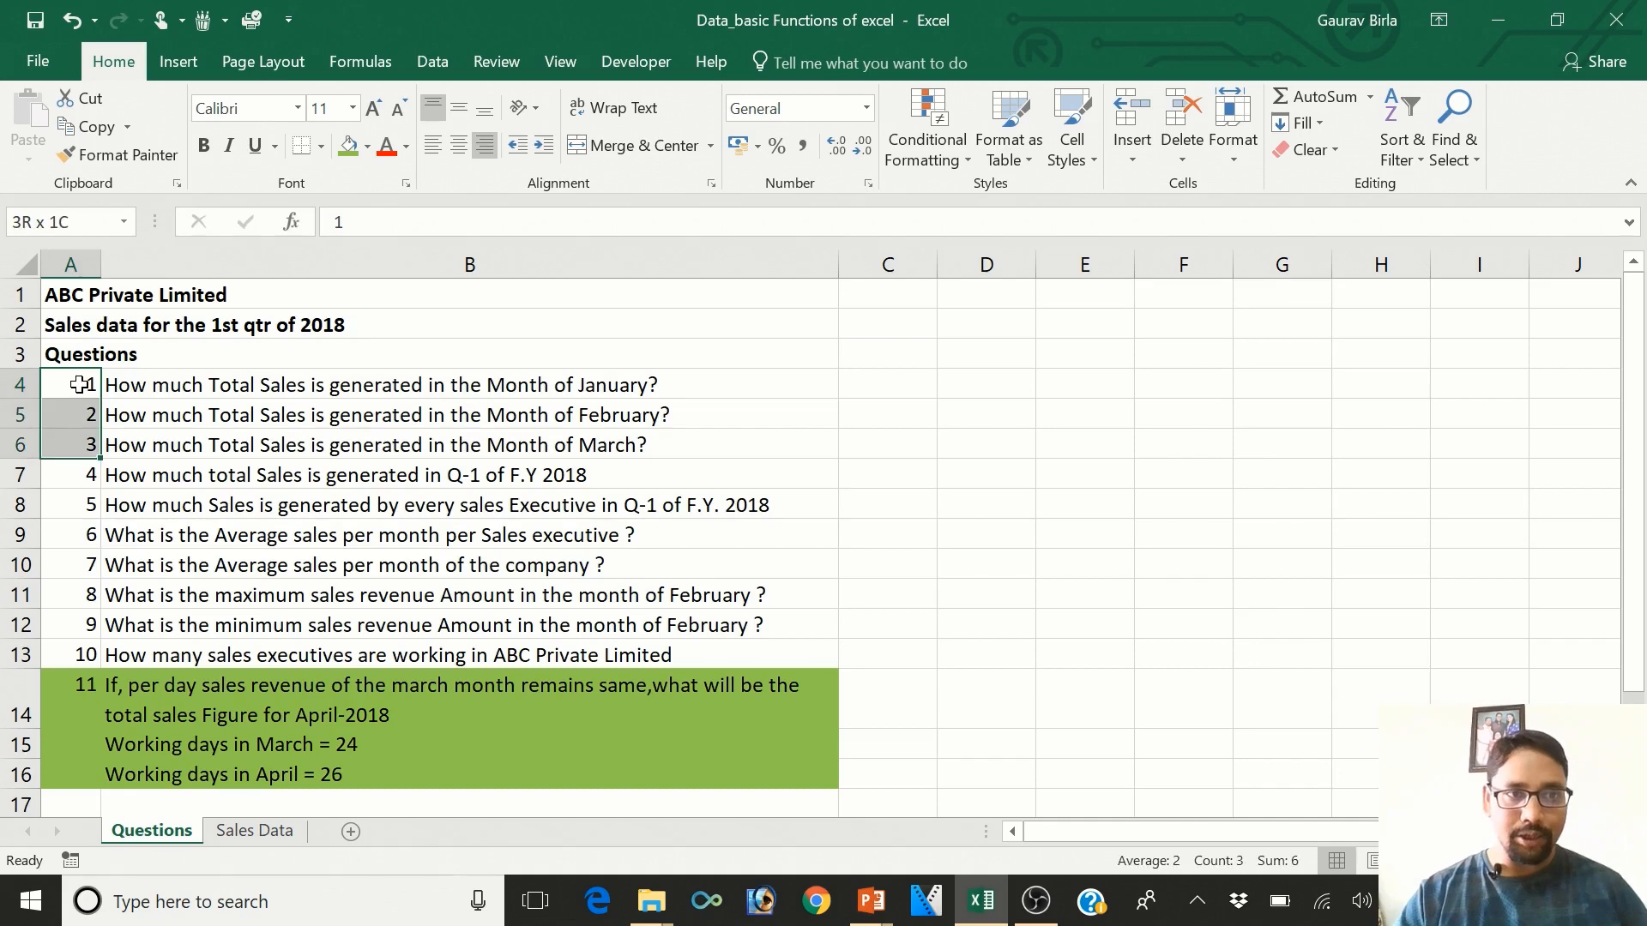
pyautogui.hotkey('shift', 'Right')
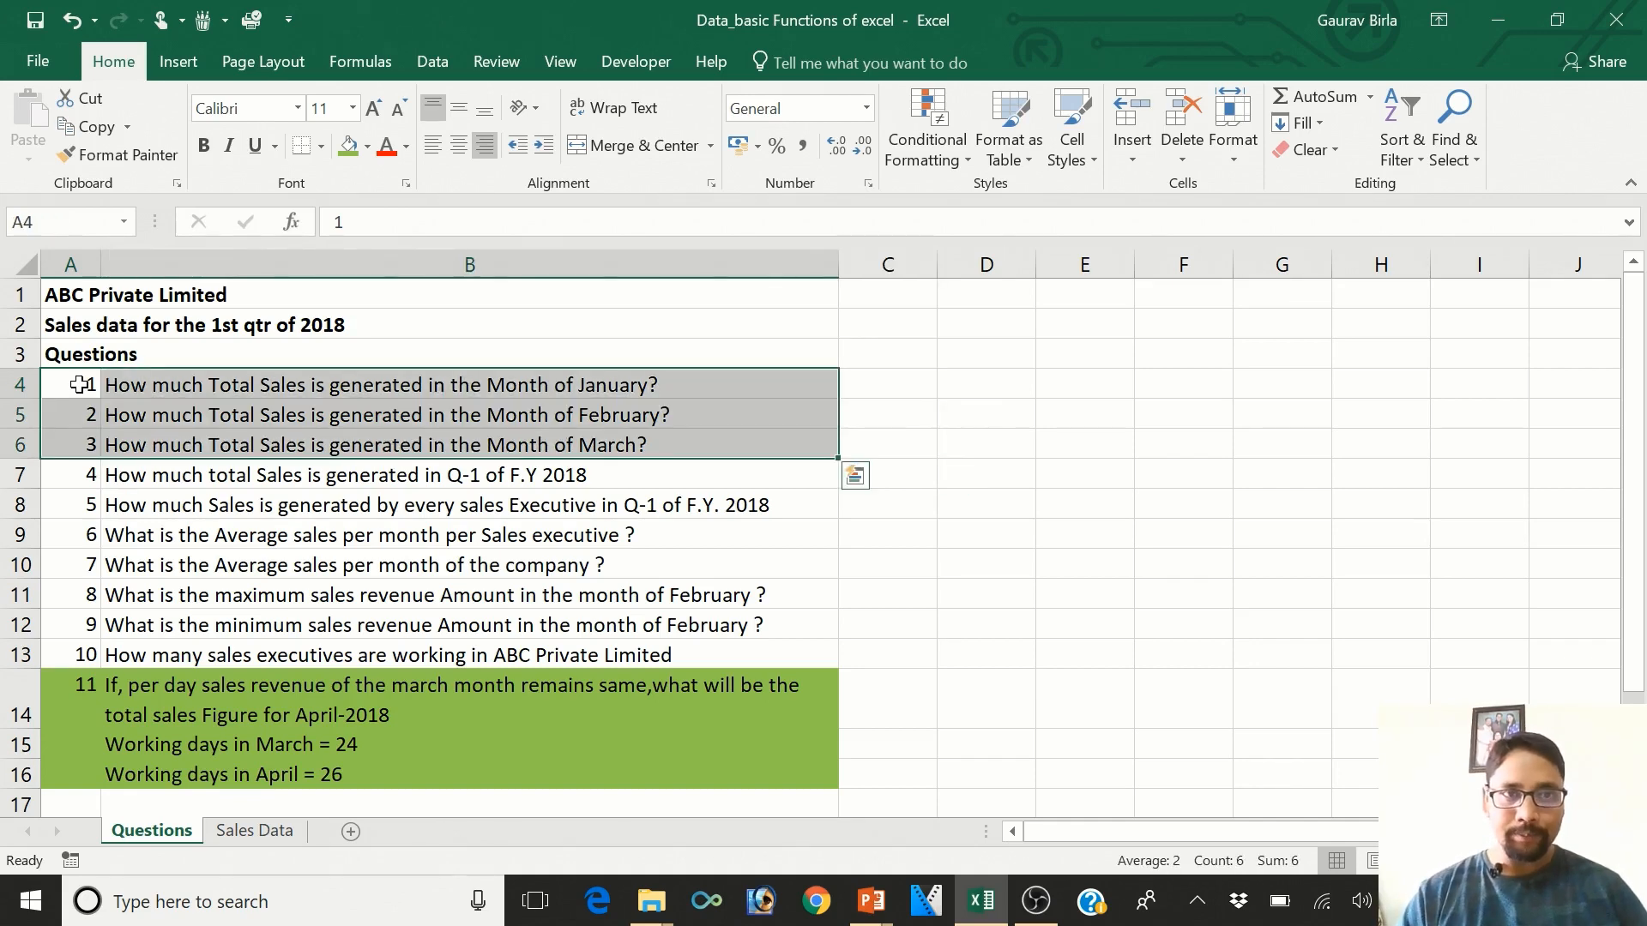
pyautogui.click(367, 145)
pyautogui.click(446, 363)
pyautogui.press('Right')
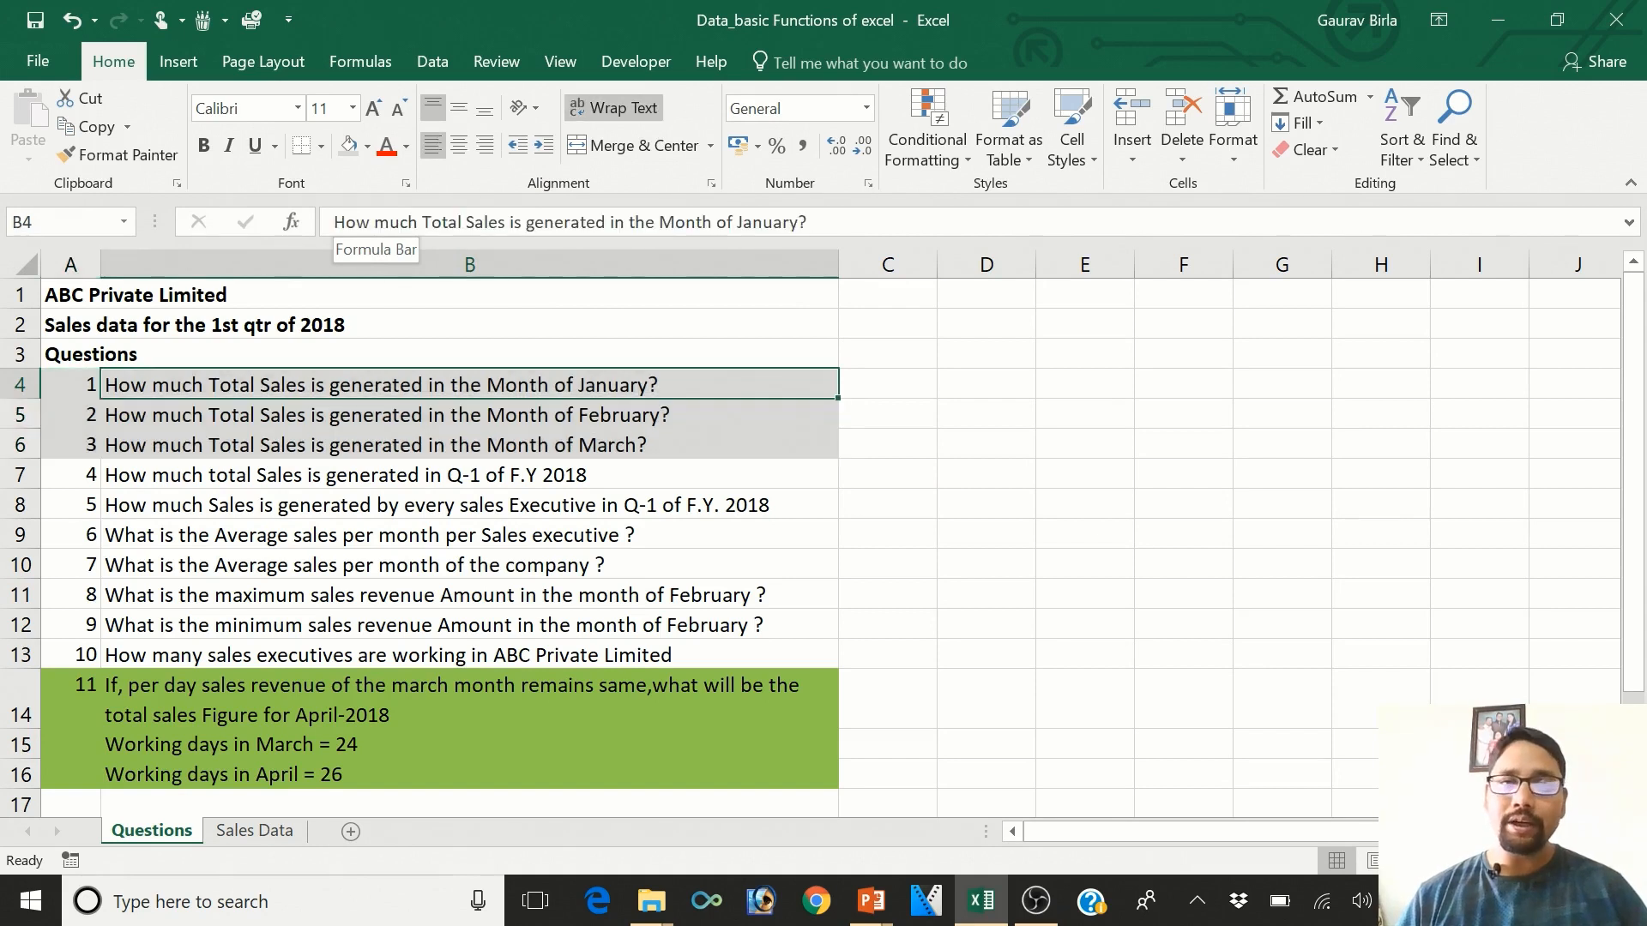
pyautogui.press('Down')
pyautogui.press('Down')
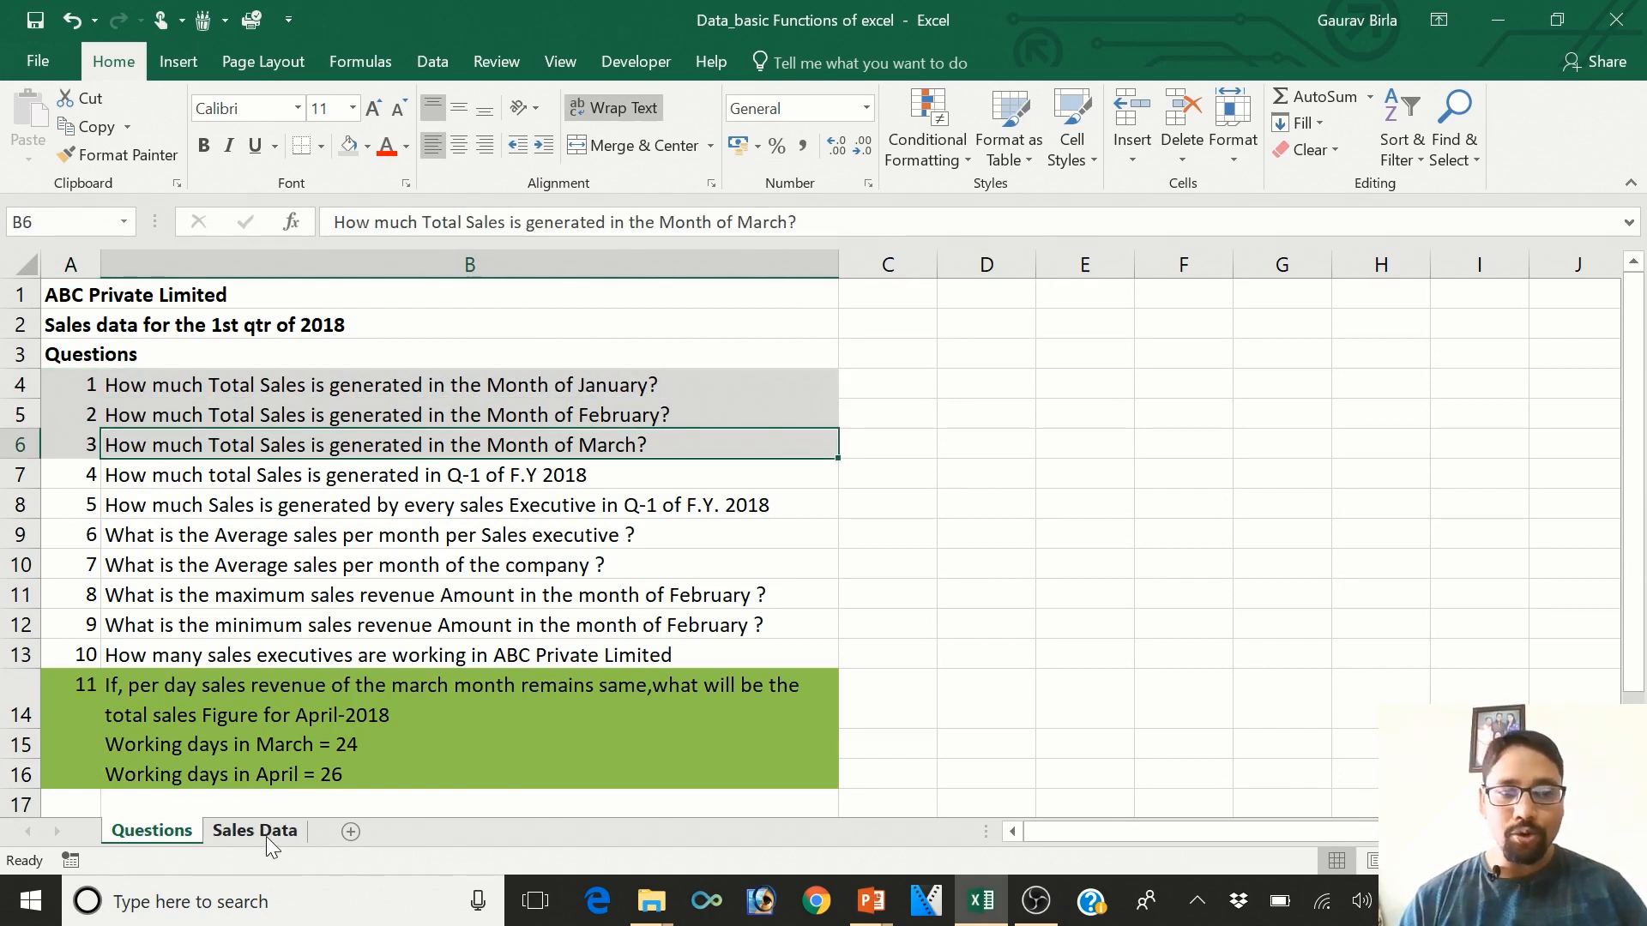
# - Freeze the title and header rows above row 5 on the Sales Data sheet
pyautogui.click(265, 830)
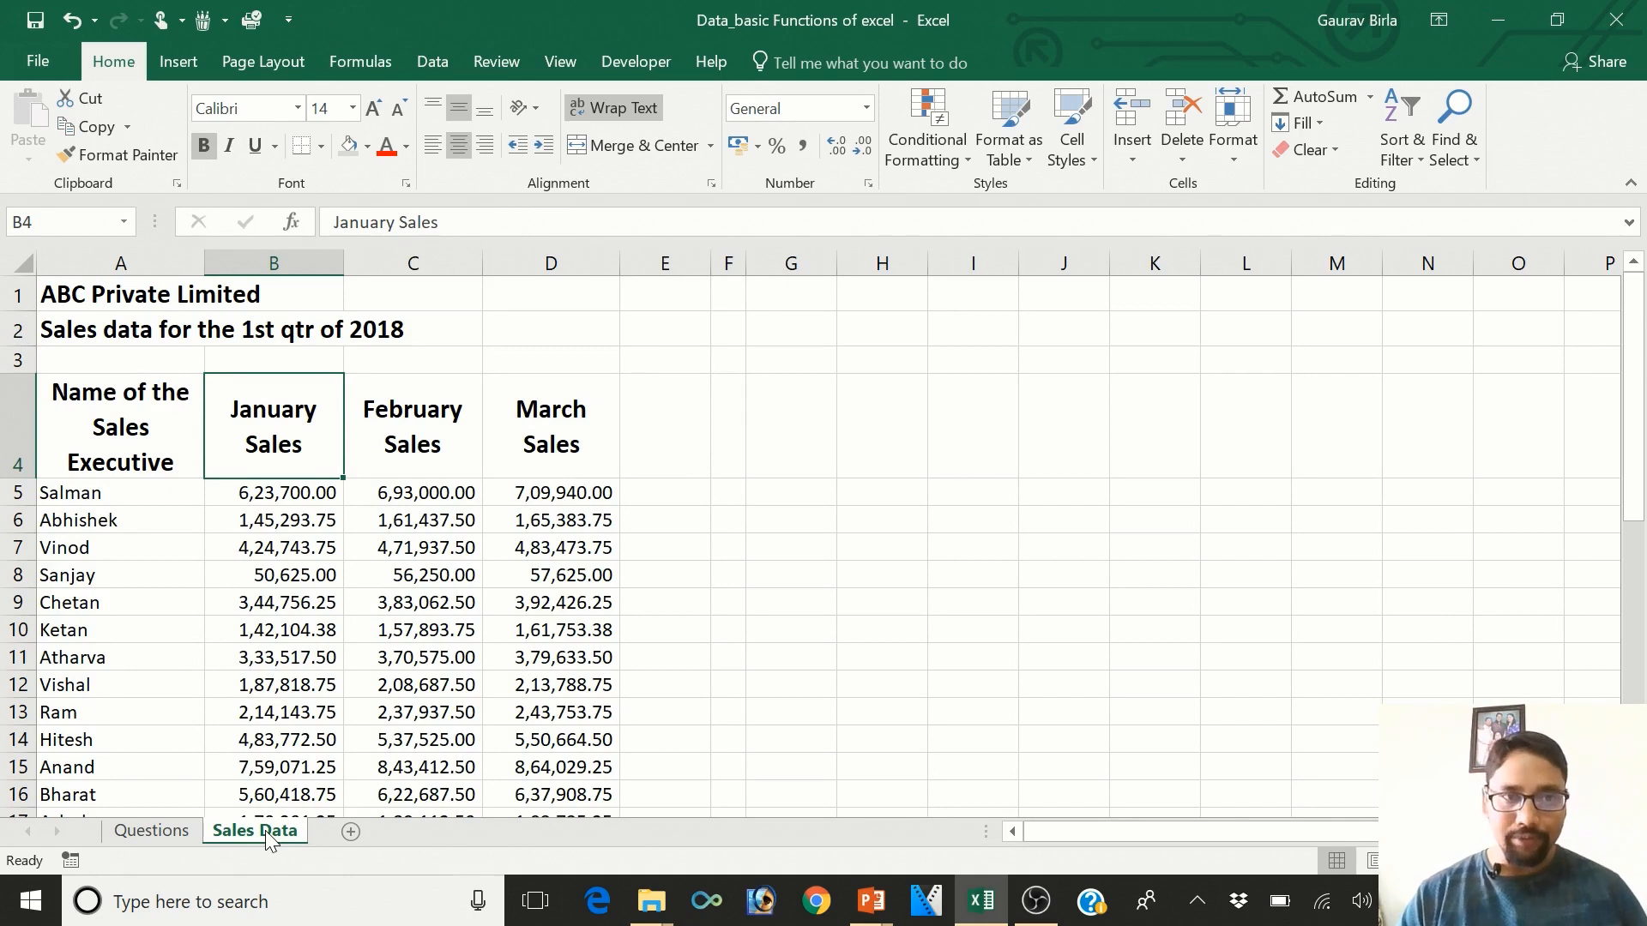
pyautogui.press('Right')
pyautogui.press('Right')
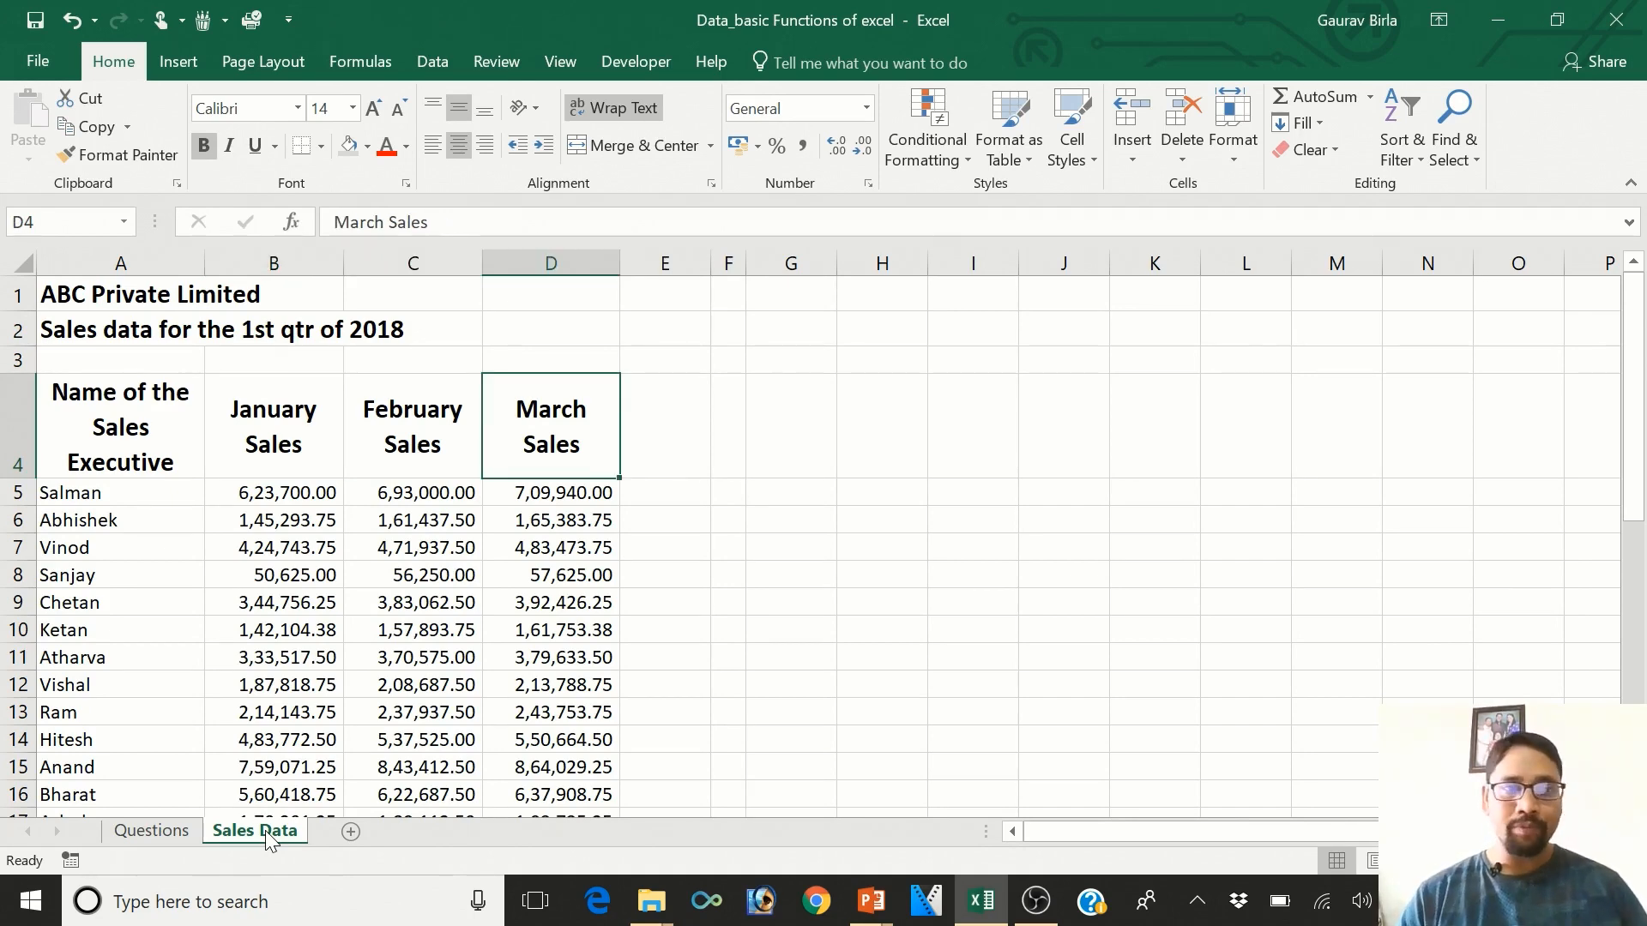
pyautogui.press('Left')
pyautogui.press('Left')
pyautogui.press('Down')
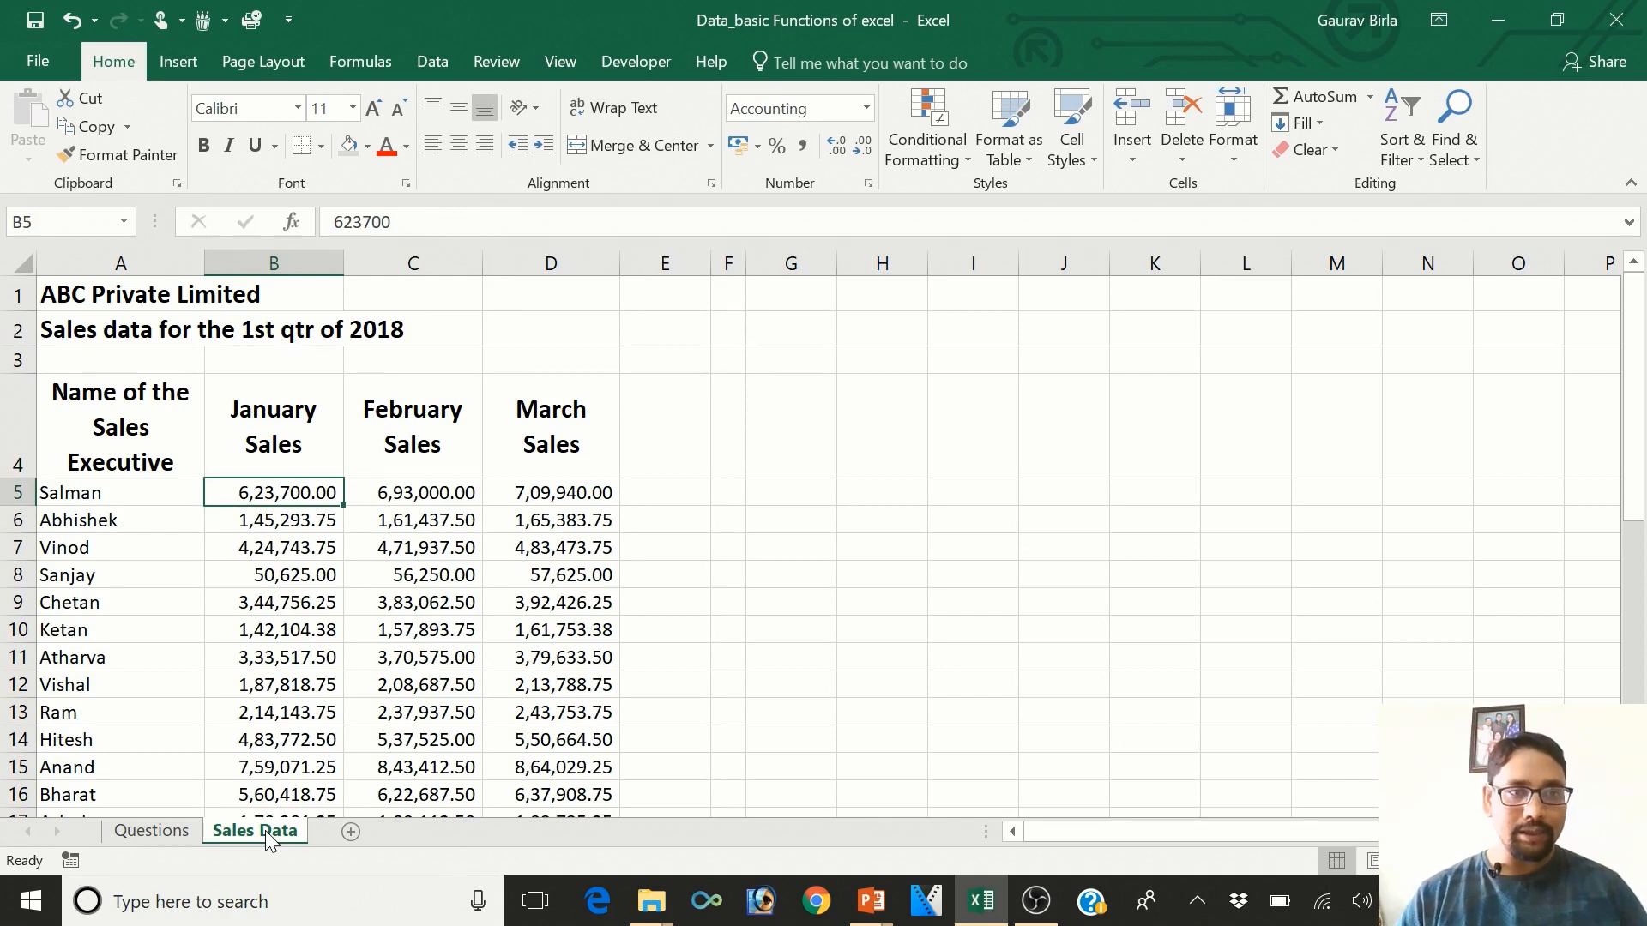
pyautogui.press('Left')
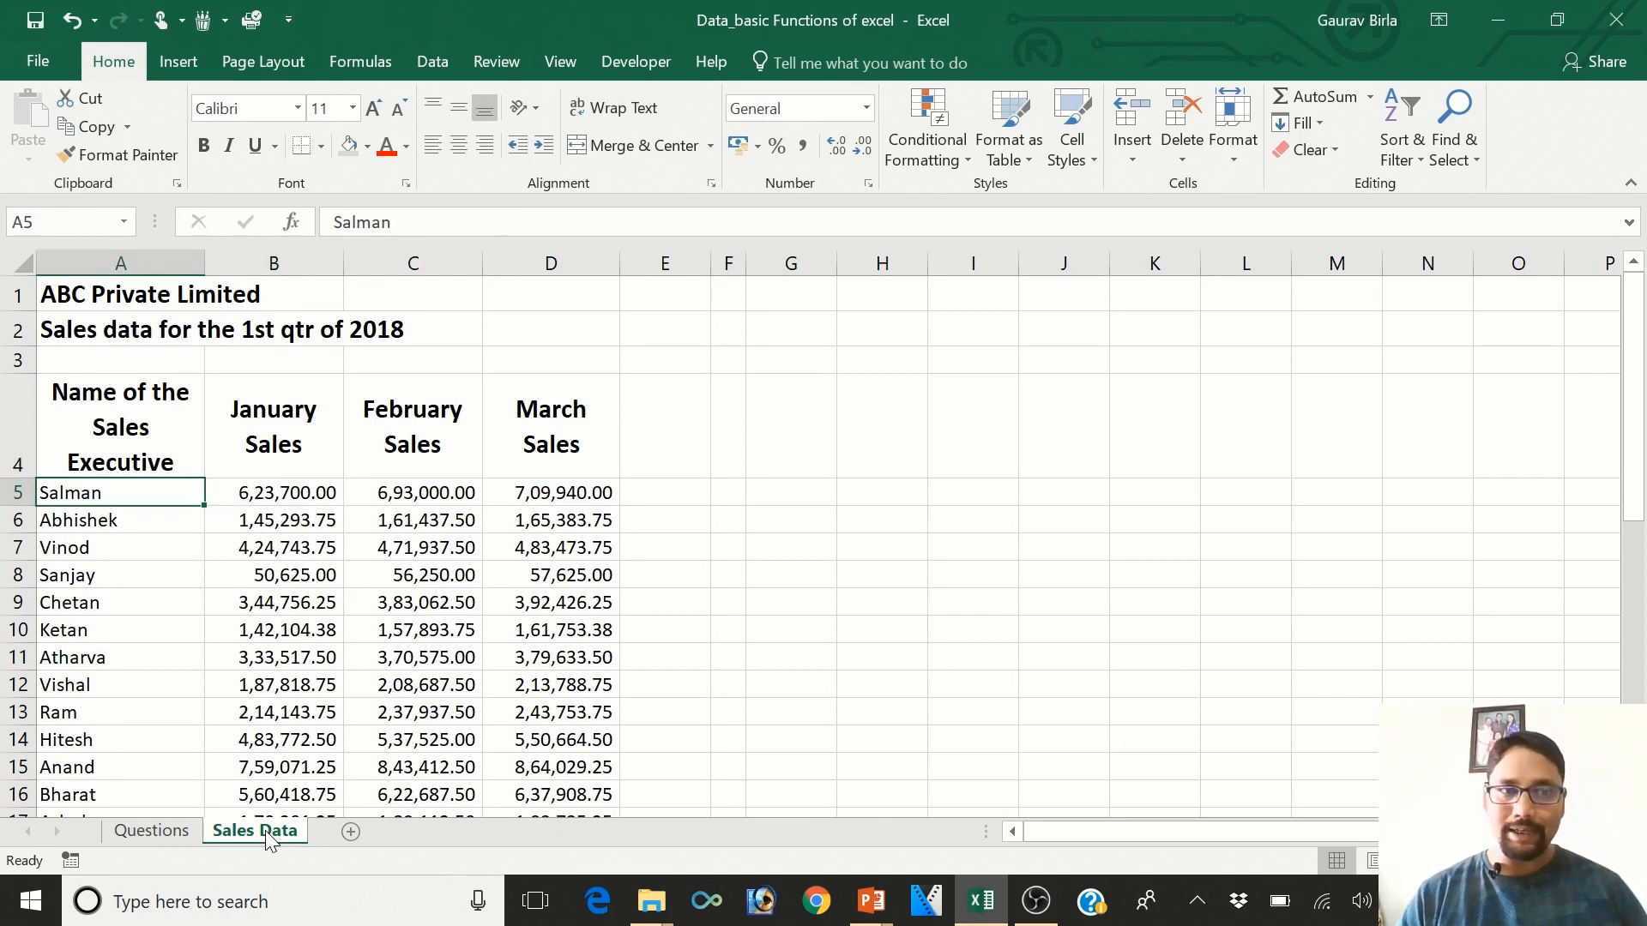
# - Select the January cell of the Total Sales row, B40
pyautogui.press('Right')
pyautogui.press('Down')
pyautogui.press('Down')
pyautogui.press('Down')
pyautogui.press('Down')
pyautogui.press('Down')
pyautogui.press('Down')
pyautogui.press('Down')
pyautogui.press('Down')
pyautogui.press('Down')
pyautogui.press('Down')
pyautogui.press('Down')
pyautogui.press('Down')
pyautogui.press('Down')
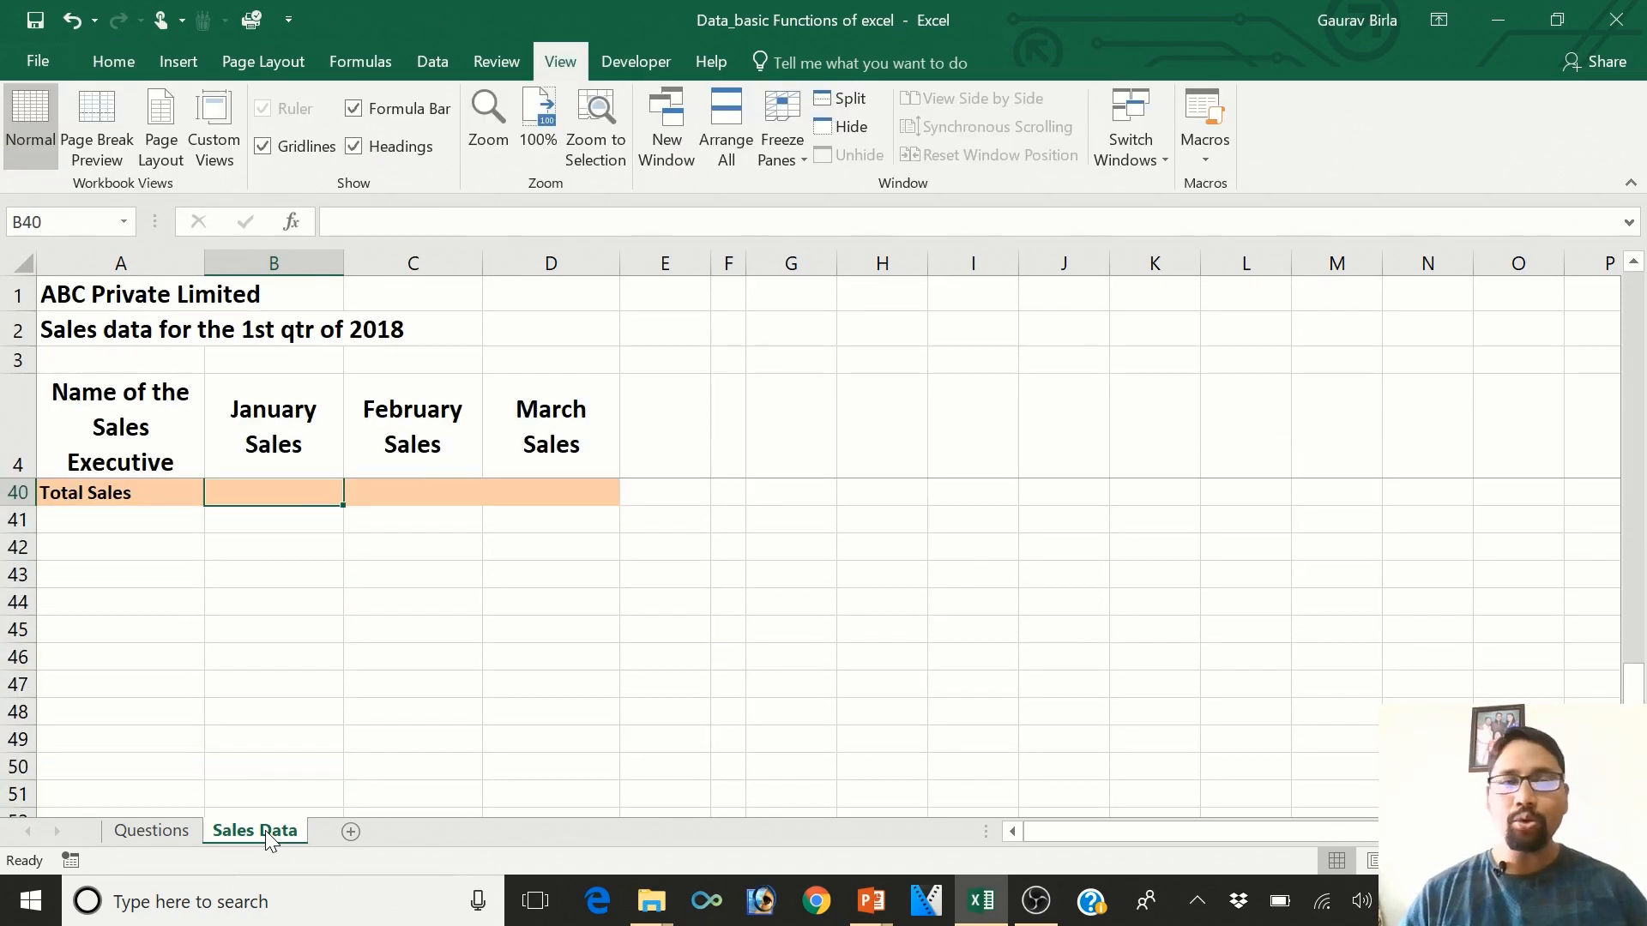
# - Examine the executives' January sales figures in the rows above the Total Sales row
pyautogui.press('Up')
pyautogui.press('Up')
pyautogui.press('Up')
pyautogui.press('Up')
pyautogui.press('Up')
pyautogui.press('Up')
pyautogui.press('Up')
pyautogui.press('Up')
pyautogui.press('Up')
pyautogui.press('Up')
pyautogui.press('Up')
pyautogui.press('Up')
pyautogui.press('Up')
pyautogui.press('Up')
pyautogui.press('Up')
pyautogui.press('Up')
pyautogui.press('Up')
pyautogui.press('Up')
pyautogui.press('Up')
pyautogui.press('Up')
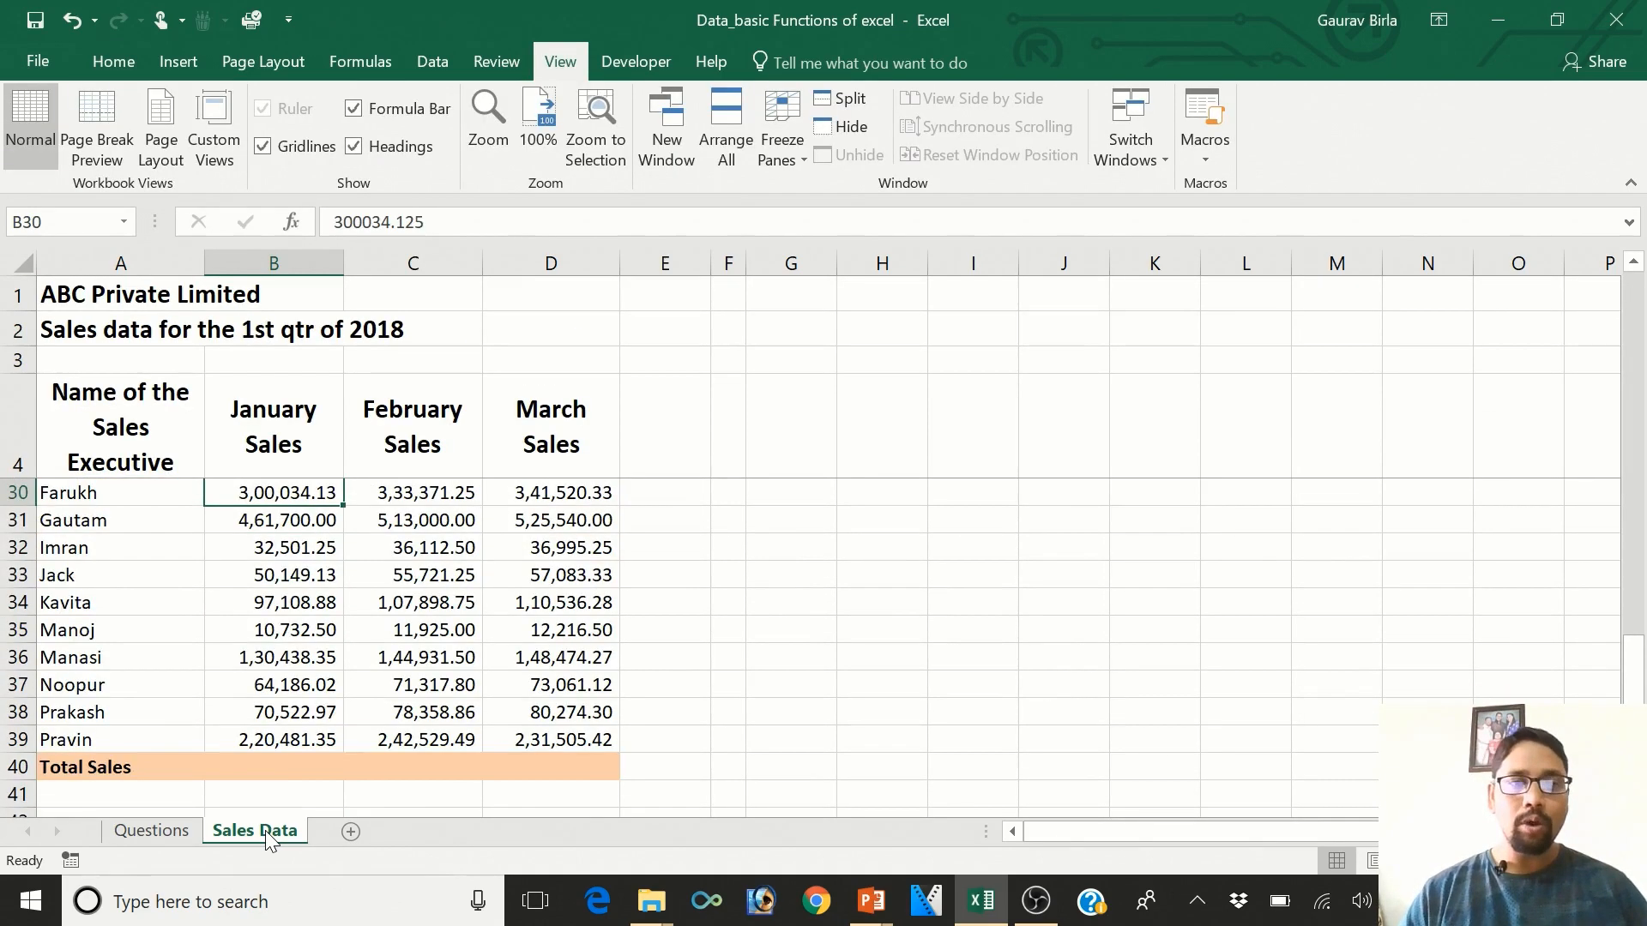
# - Start an addition formula in B41, beneath the January Total Sales cell, with B5 as its first reference
pyautogui.press('Down')
pyautogui.press('Down')
pyautogui.press('Down')
pyautogui.press('Down')
pyautogui.press('Down')
pyautogui.press('Down')
pyautogui.press('Down')
pyautogui.press('Down')
pyautogui.press('Down')
pyautogui.press('Down')
pyautogui.press('Down')
pyautogui.press('Down')
pyautogui.press('Down')
pyautogui.press('Down')
pyautogui.press('Down')
pyautogui.press('Down')
pyautogui.press('Down')
pyautogui.press('Down')
pyautogui.press('Down')
pyautogui.press('Down')
pyautogui.press('Down')
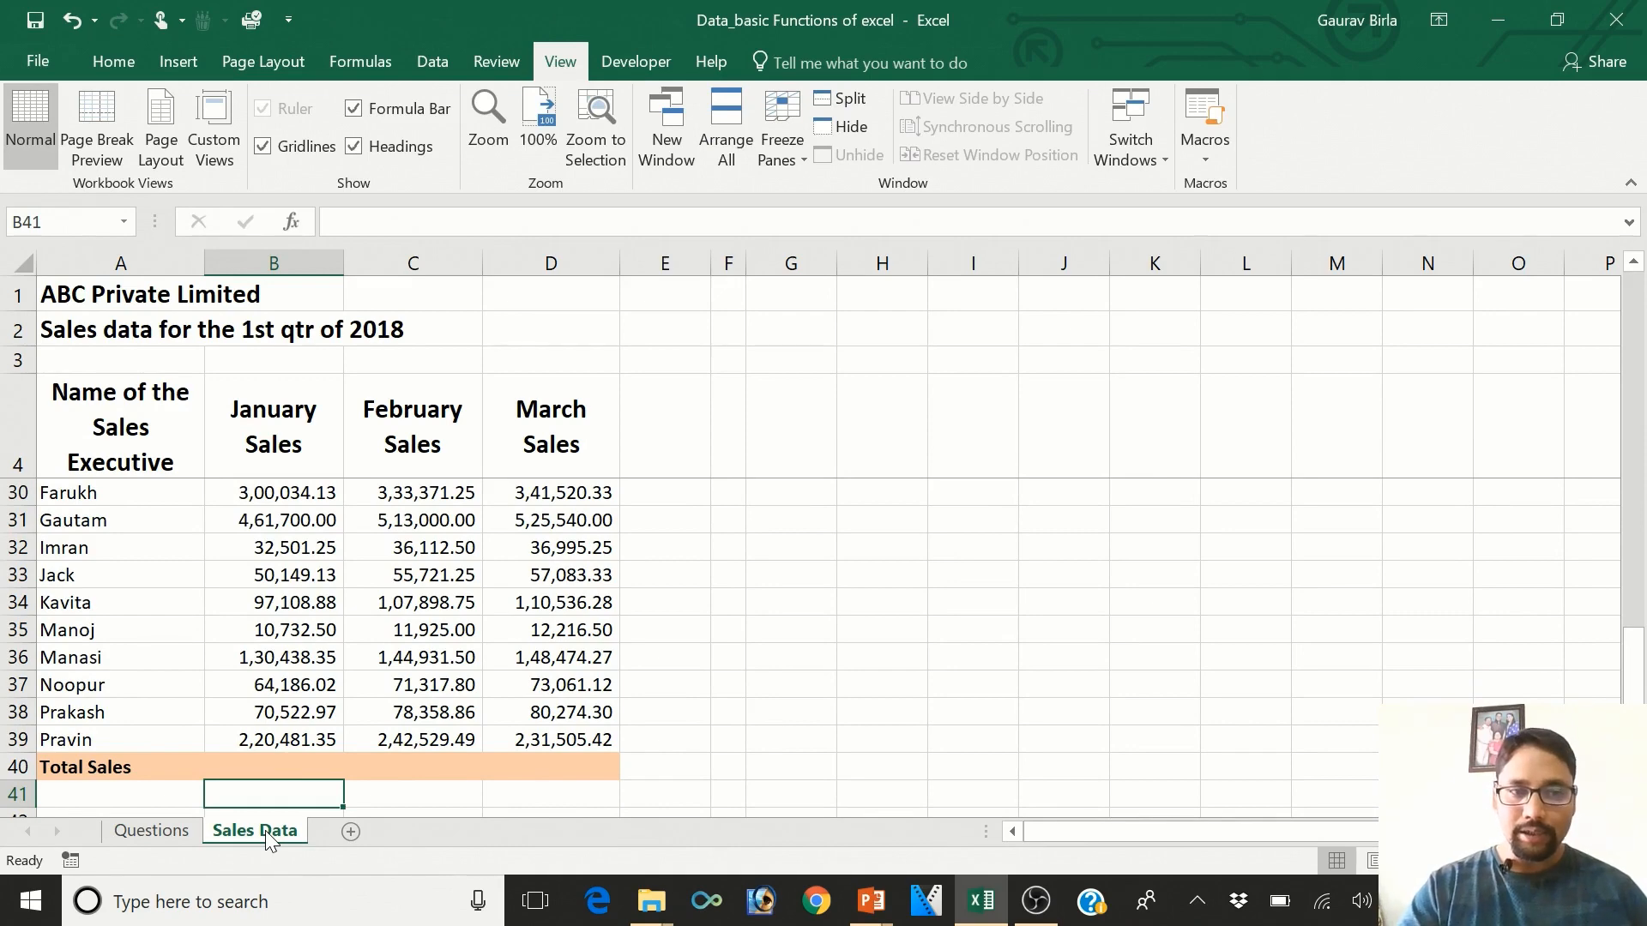
pyautogui.write('=')
pyautogui.press('Up')
pyautogui.press('Up')
pyautogui.press('Up')
pyautogui.press('Up')
pyautogui.press('Up')
pyautogui.press('Up')
pyautogui.press('Up')
pyautogui.press('Up')
pyautogui.press('Up')
pyautogui.press('Up')
pyautogui.press('Up')
pyautogui.press('Up')
pyautogui.press('Up')
pyautogui.press('Up')
pyautogui.press('Up')
pyautogui.press('Up')
pyautogui.press('Up')
pyautogui.press('Up')
pyautogui.press('Up')
pyautogui.press('Up')
pyautogui.press('Up')
pyautogui.press('Up')
pyautogui.press('Up')
pyautogui.press('Up')
pyautogui.press('Up')
pyautogui.press('Up')
pyautogui.press('Up')
pyautogui.press('Up')
pyautogui.press('Up')
pyautogui.press('Up')
pyautogui.press('Up')
pyautogui.press('Up')
pyautogui.press('Up')
pyautogui.press('Up')
pyautogui.press('Up')
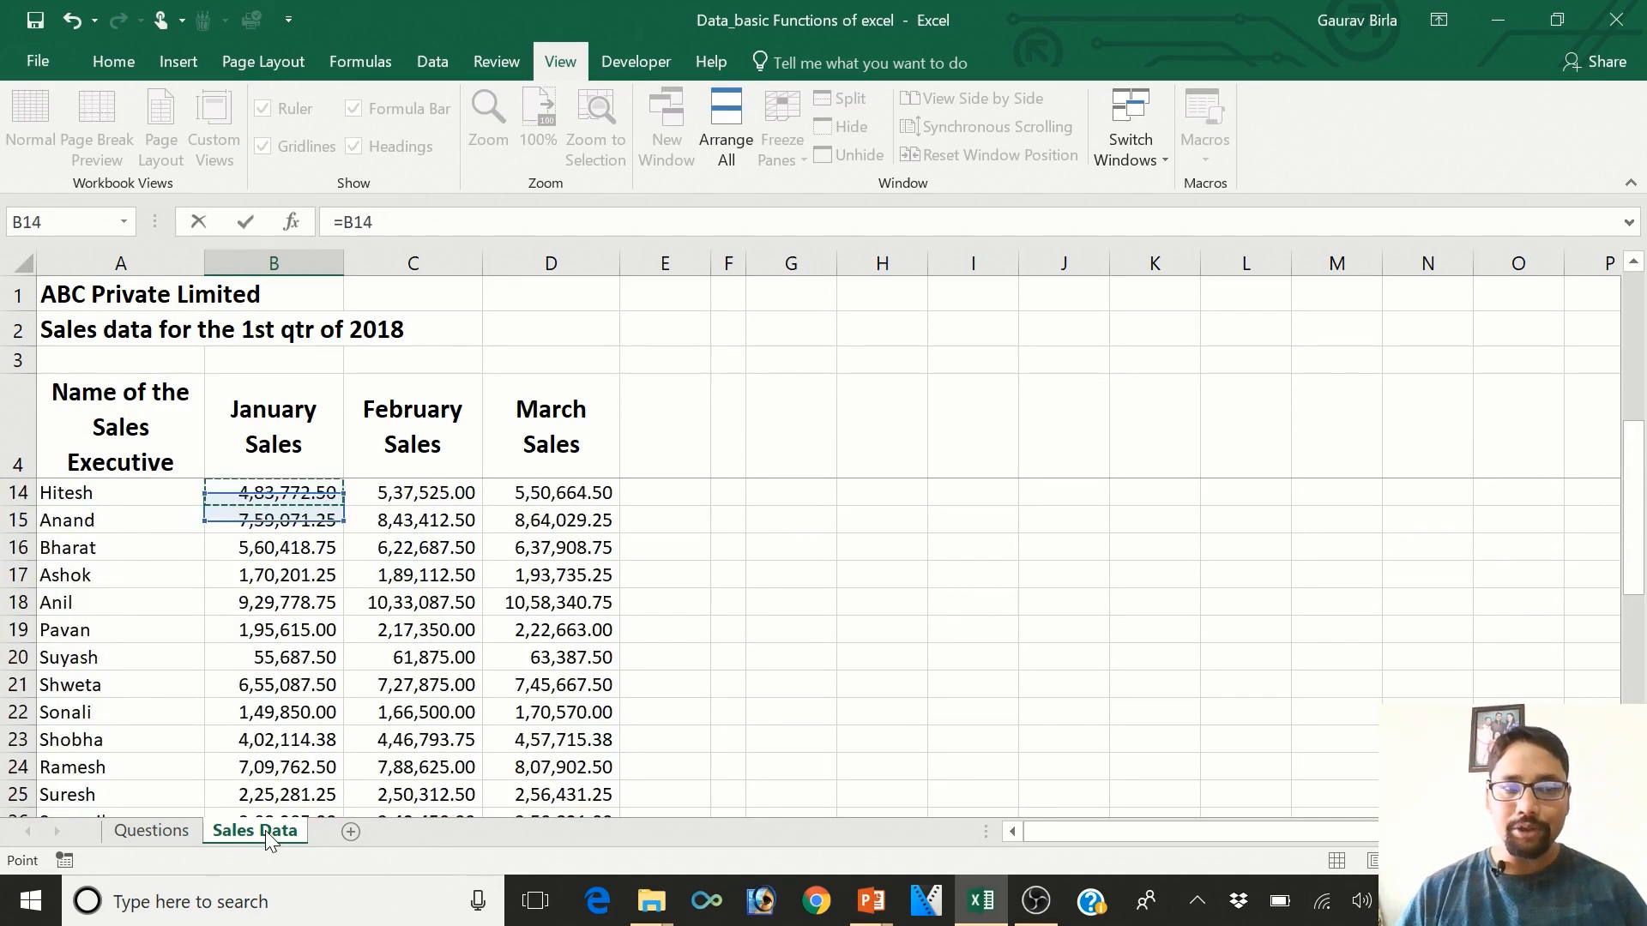
pyautogui.press('Up')
pyautogui.press('Up')
pyautogui.press('Up')
pyautogui.press('Up')
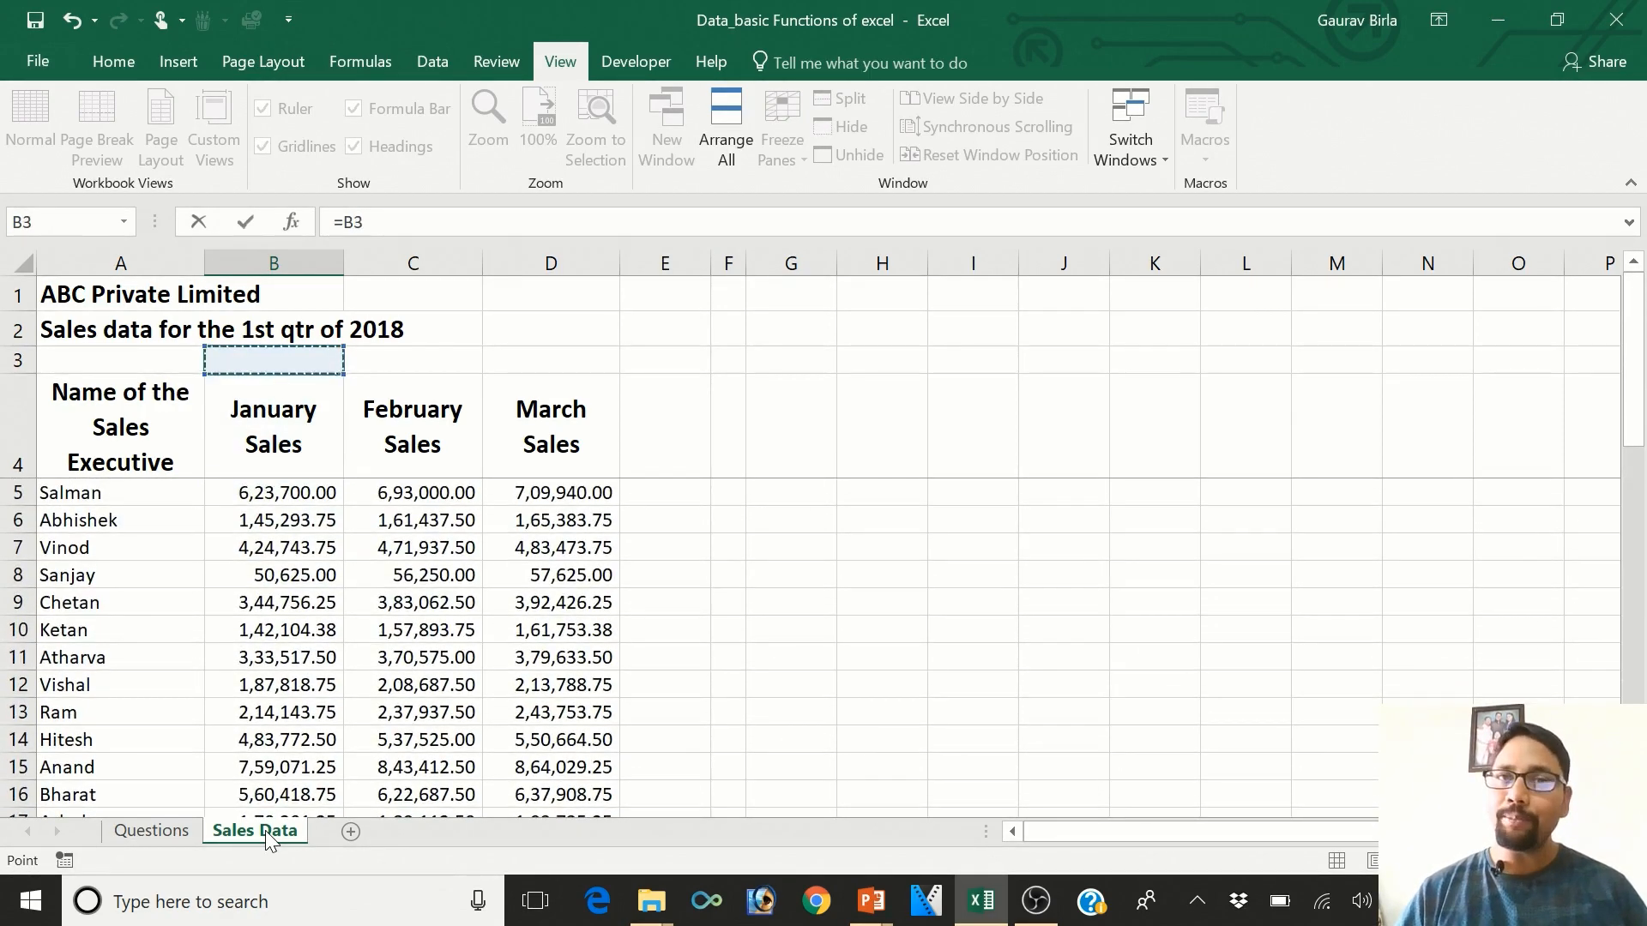
pyautogui.press('Down')
pyautogui.press('Down')
pyautogui.press('Down')
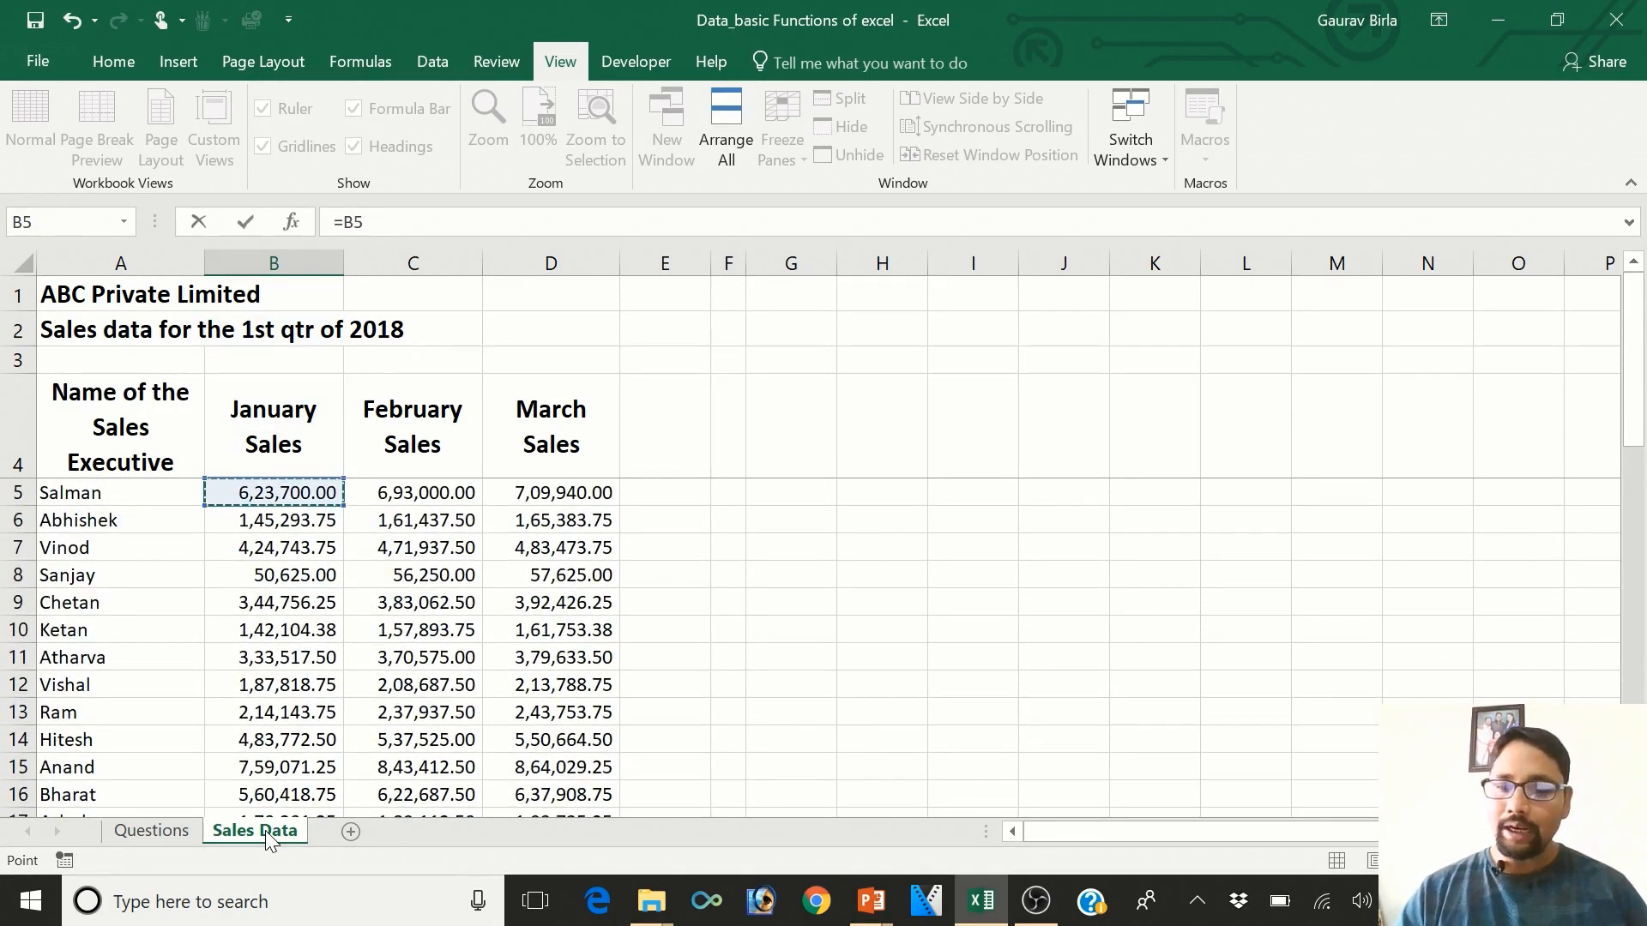
# - Add the second January figure, B6, to the formula in B41
pyautogui.write('+')
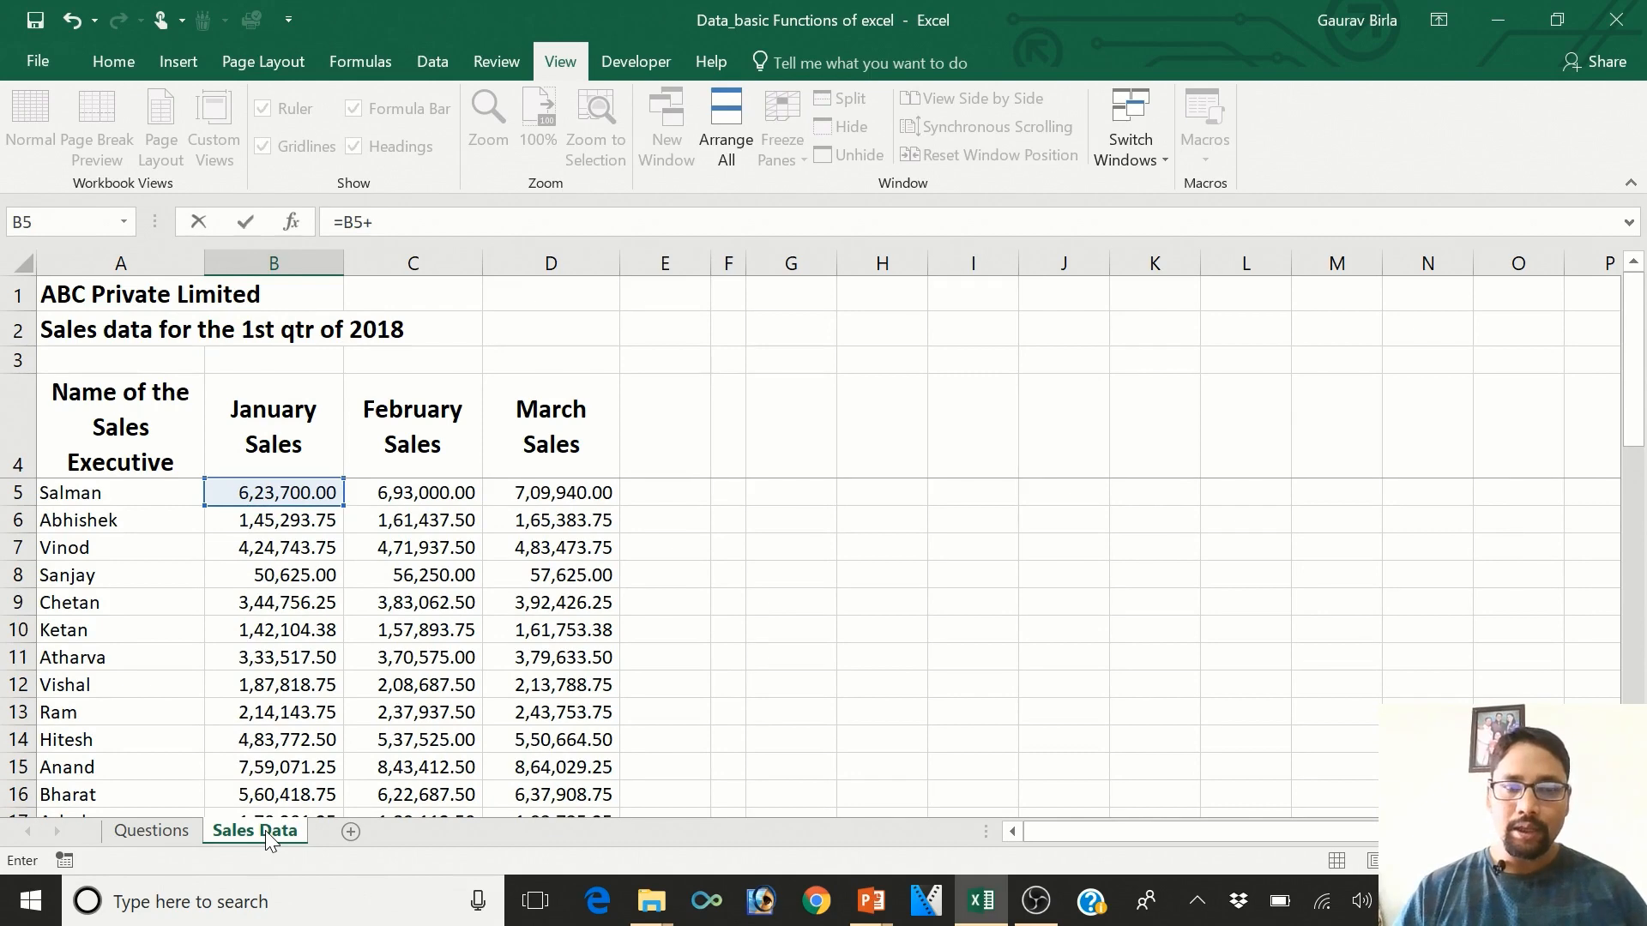
pyautogui.press('Down')
pyautogui.press('Up')
pyautogui.press('Up')
pyautogui.press('Up')
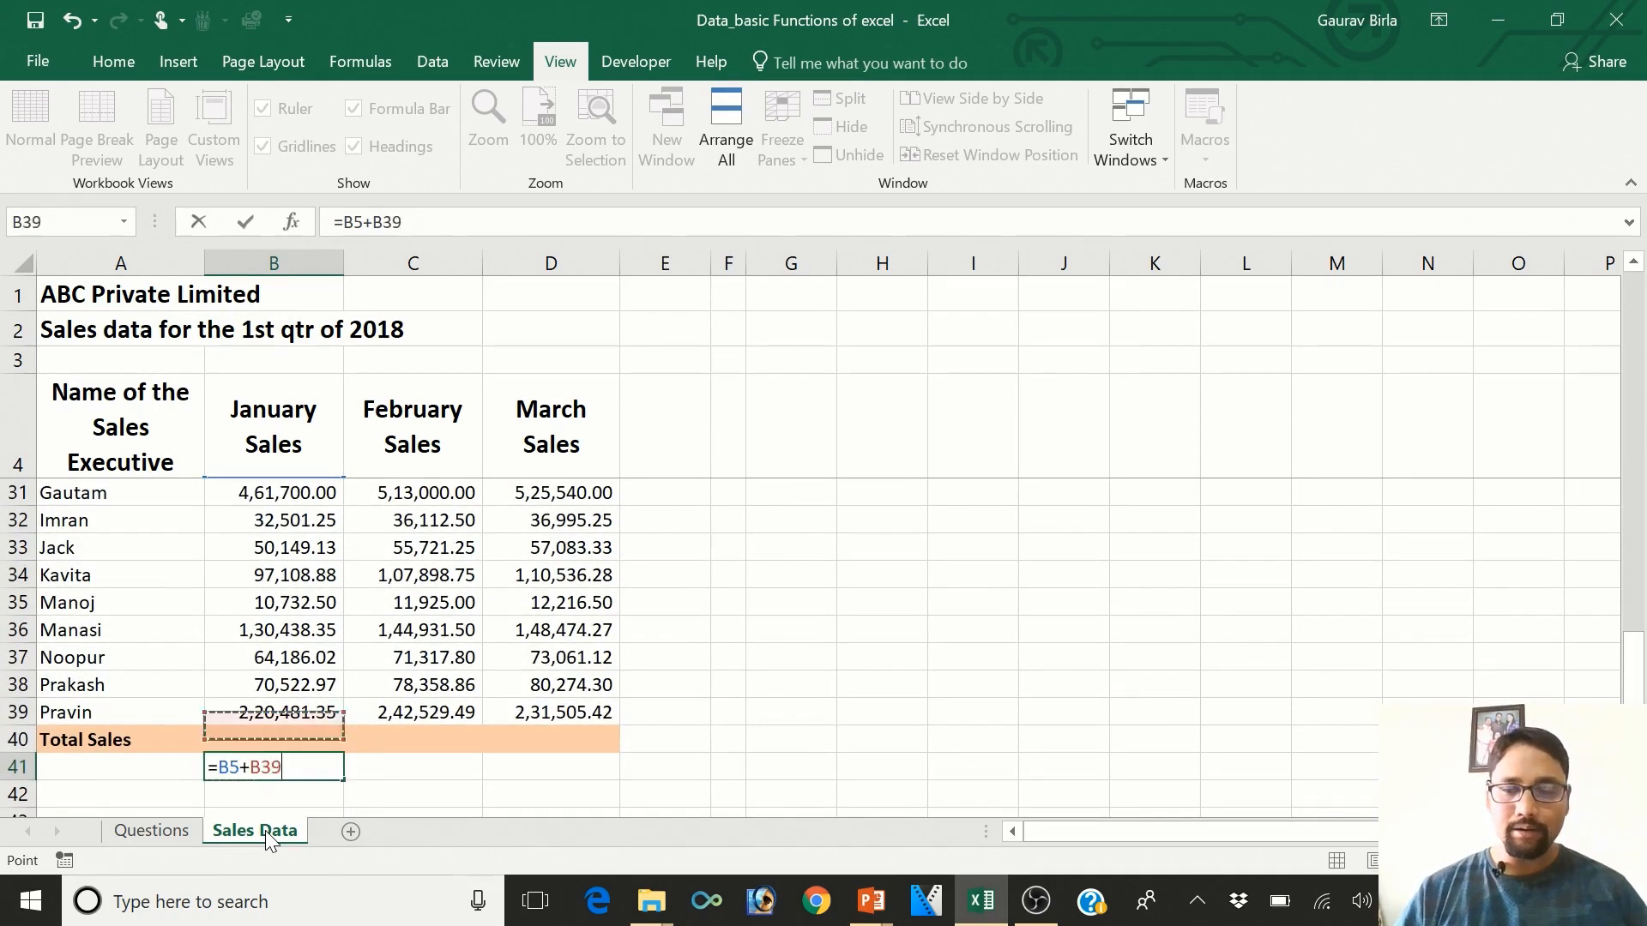
pyautogui.press('Up')
pyautogui.press('Up')
pyautogui.hotkey('ctrl', 'Up')
pyautogui.press('Down')
pyautogui.press('Down')
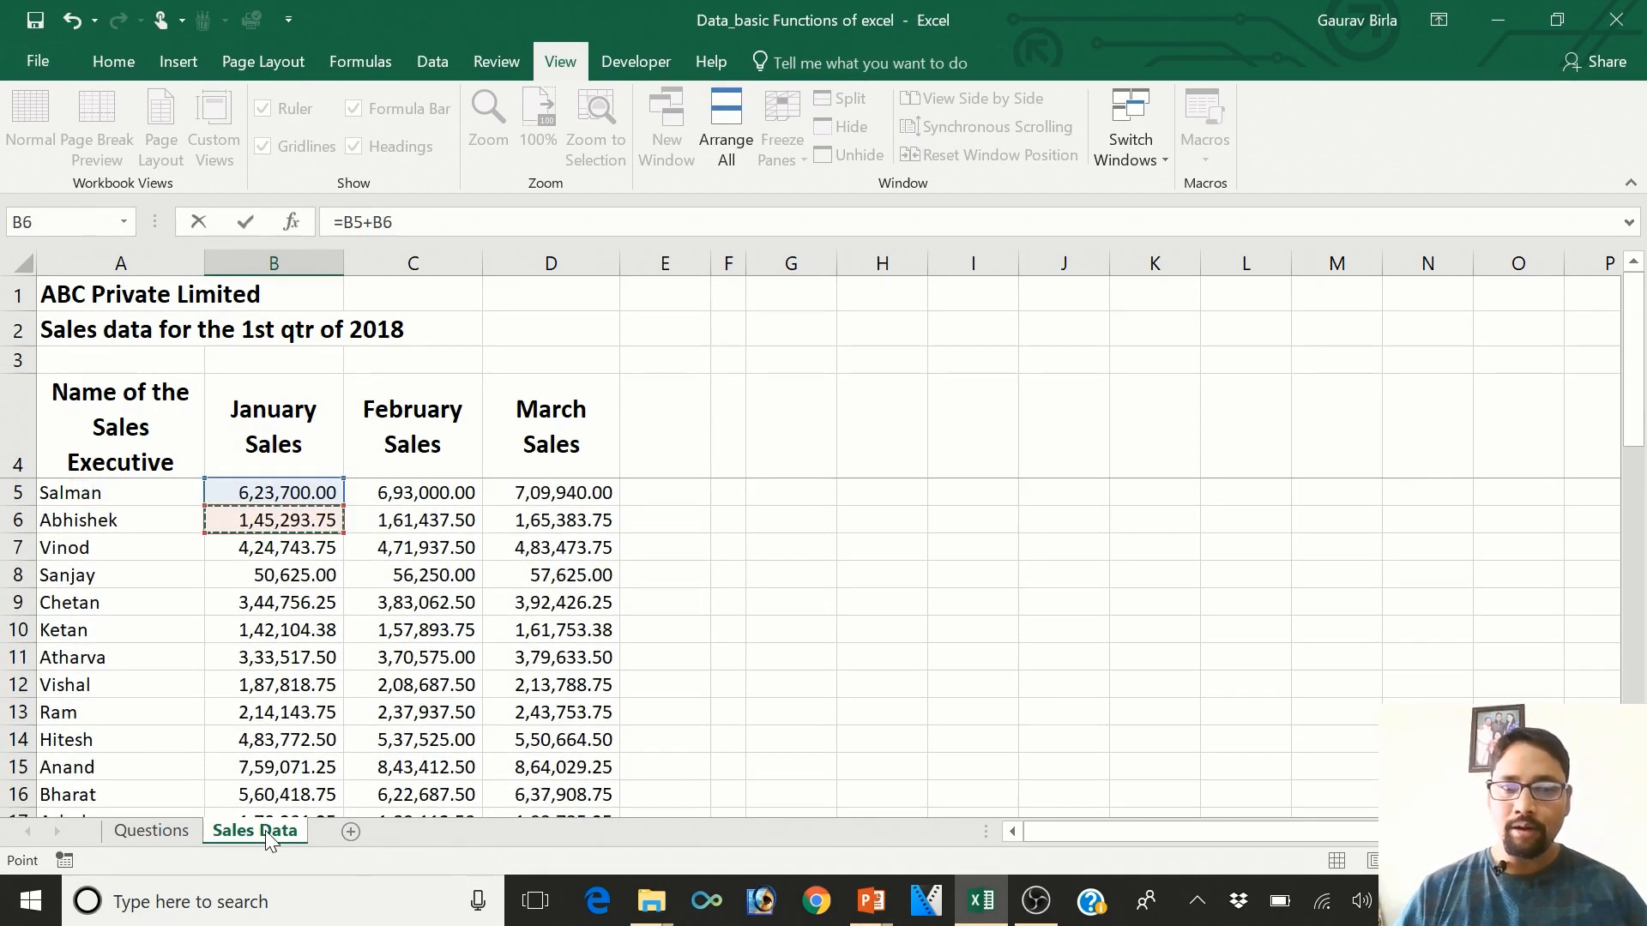
# - Complete the B41 formula by adding B7, B8 and B9, giving =B5+B6+B7+B8+B9
pyautogui.write('+')
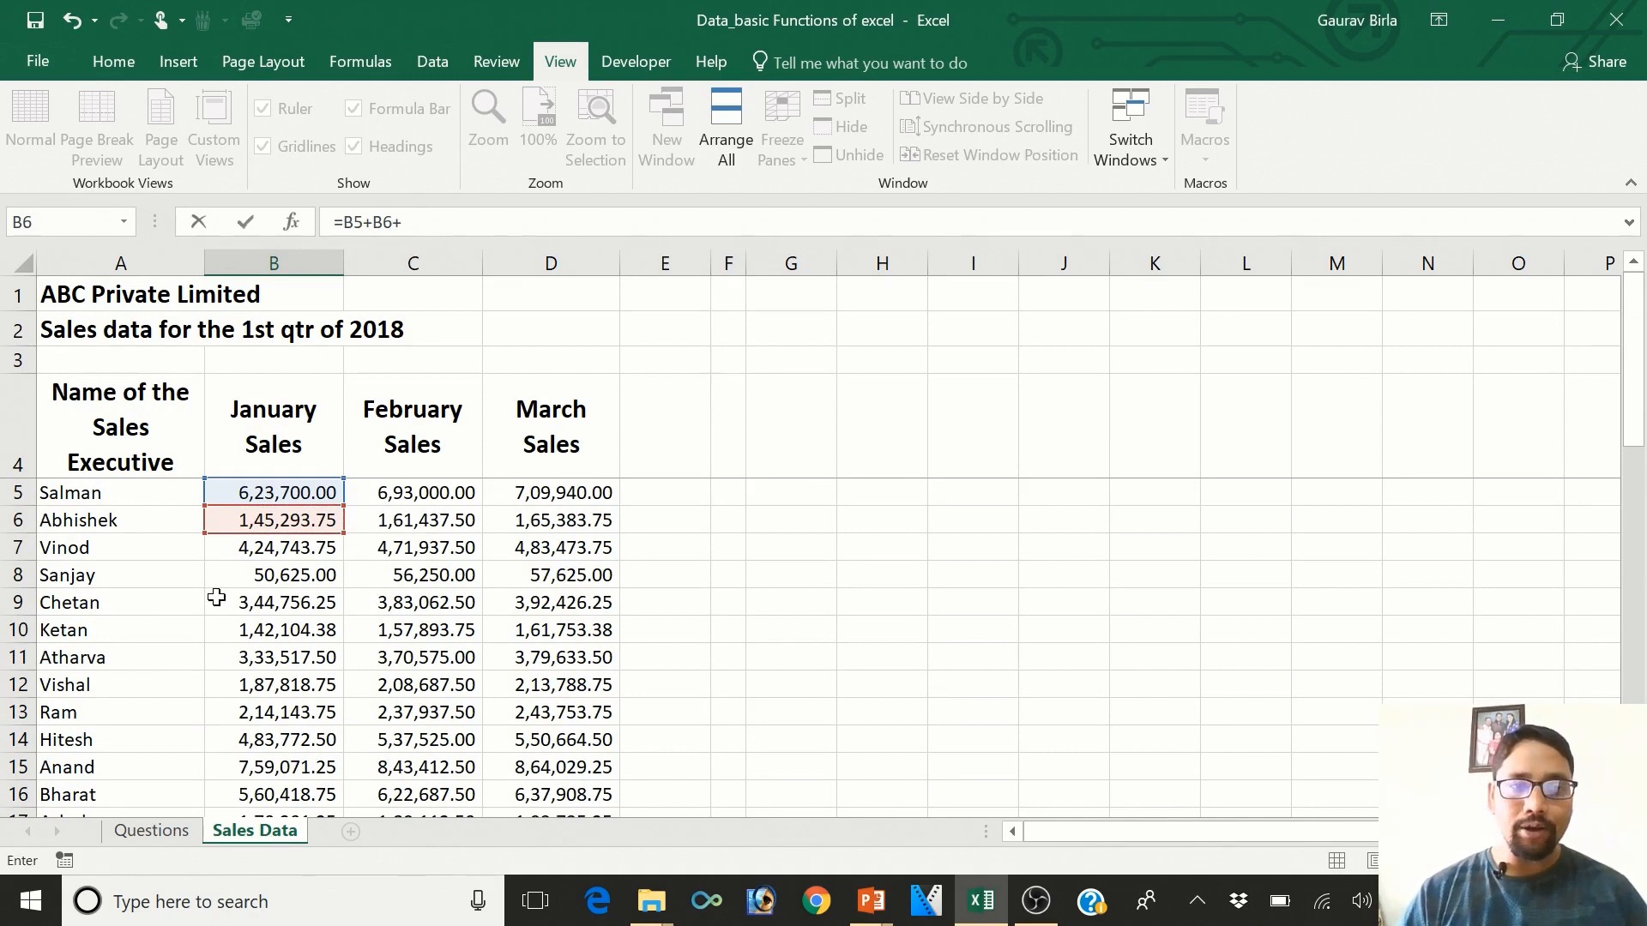
pyautogui.click(221, 550)
pyautogui.write('+')
pyautogui.click(266, 576)
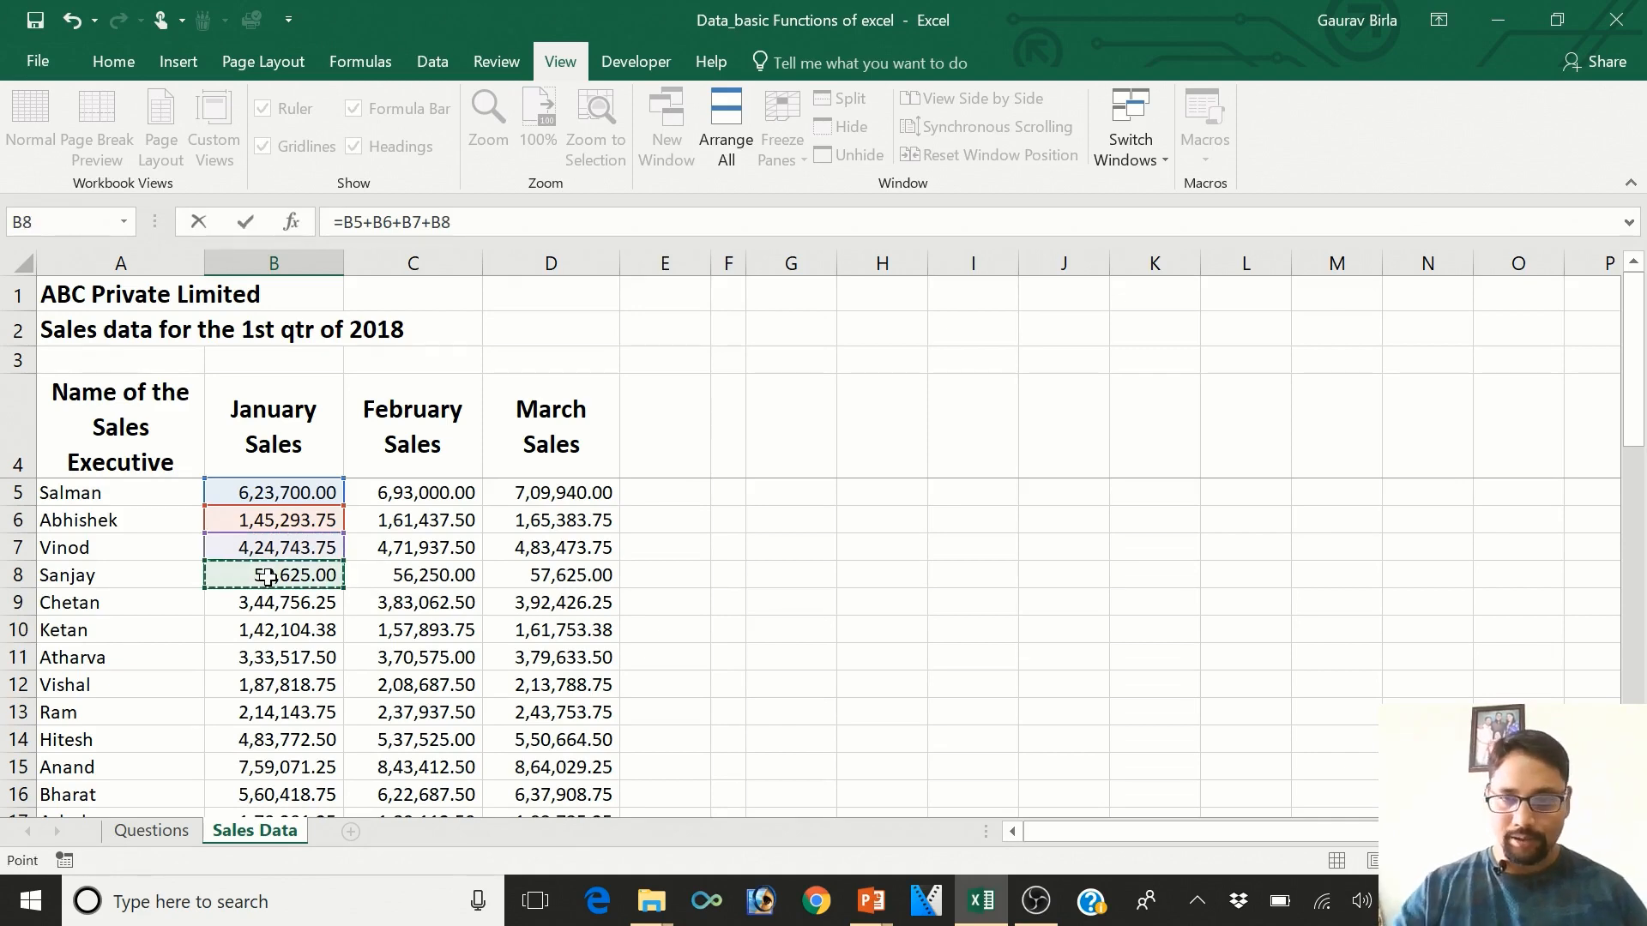
pyautogui.write('+')
pyautogui.click(283, 603)
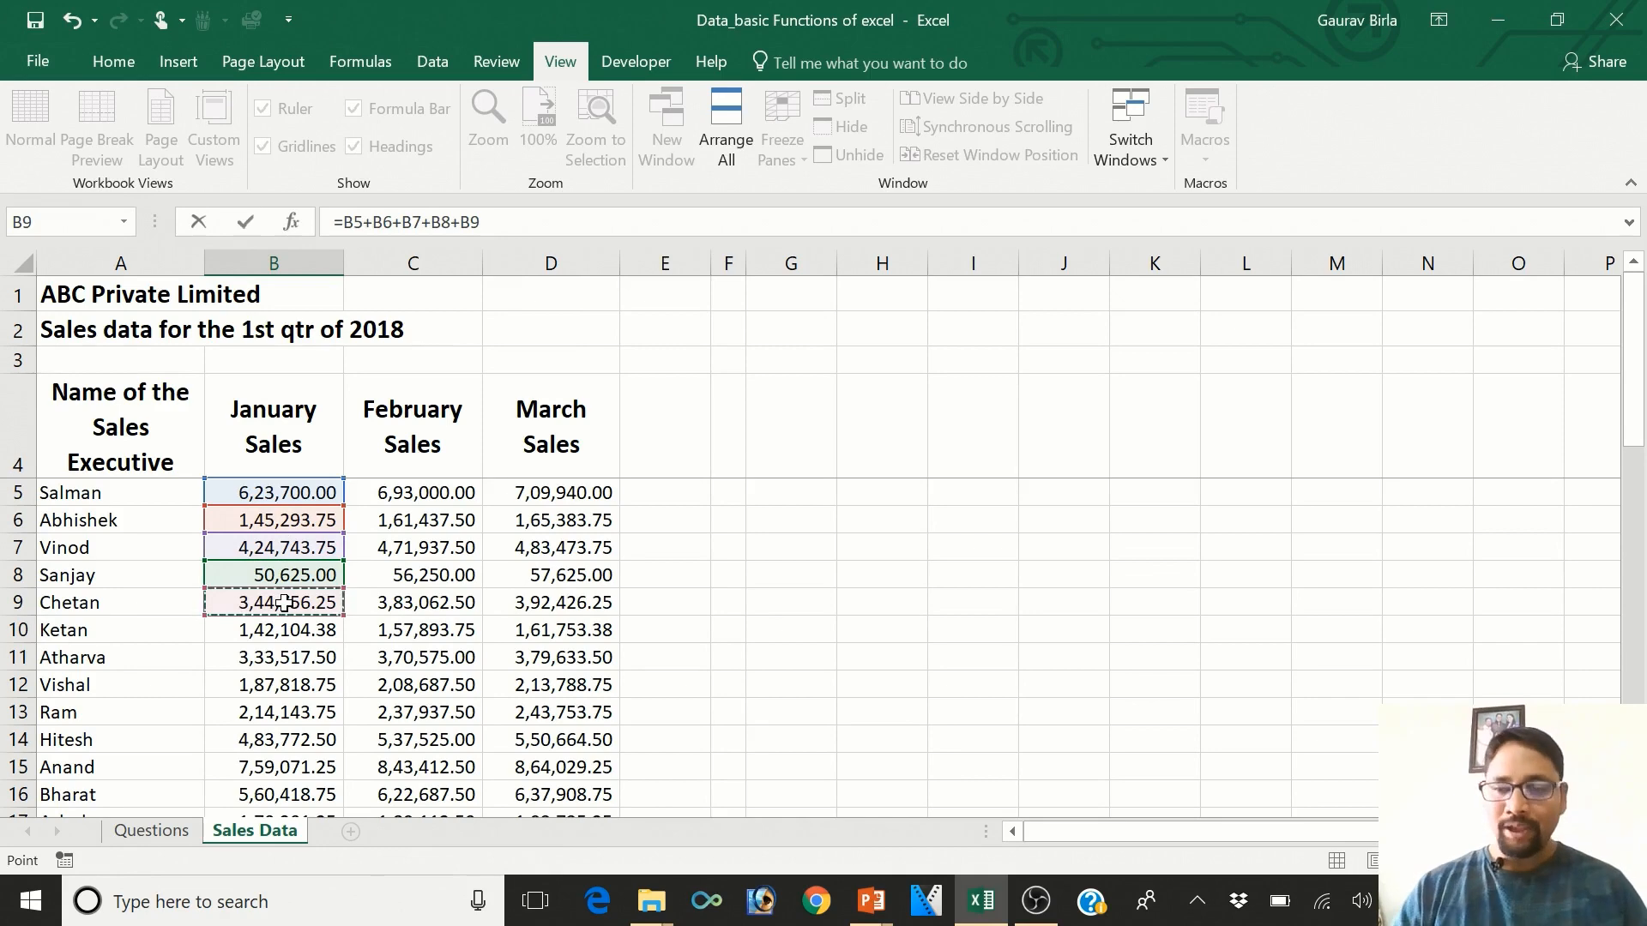
pyautogui.press('Return')
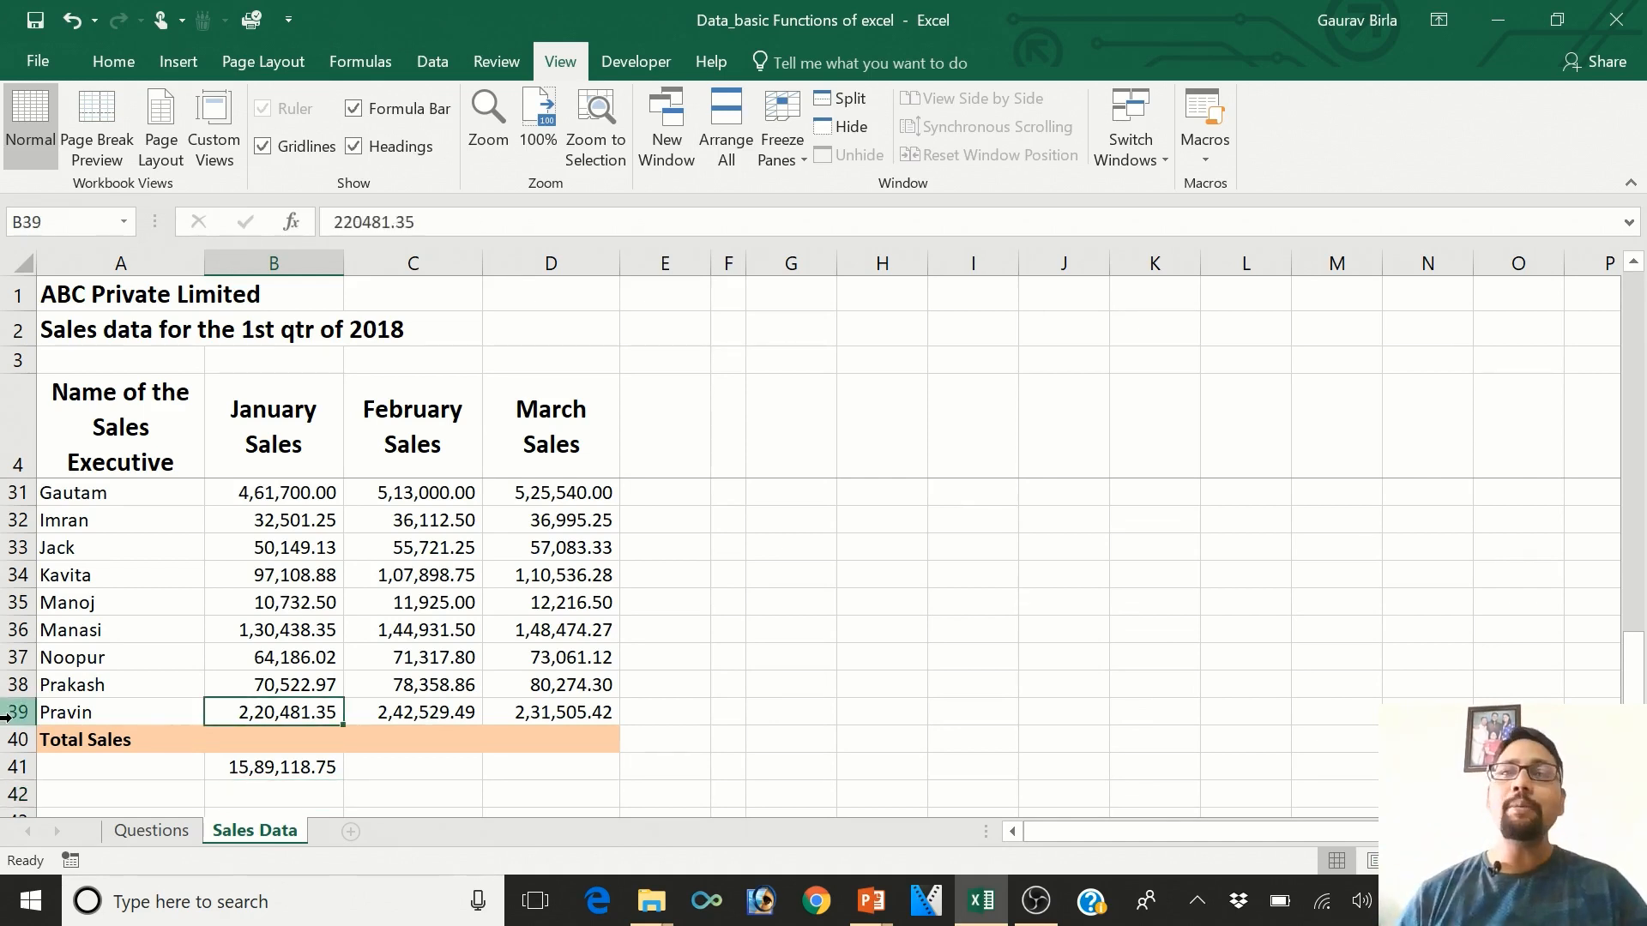
# - Total the January sales in B40 with the formula =SUM(B5:B39)
pyautogui.press('Down')
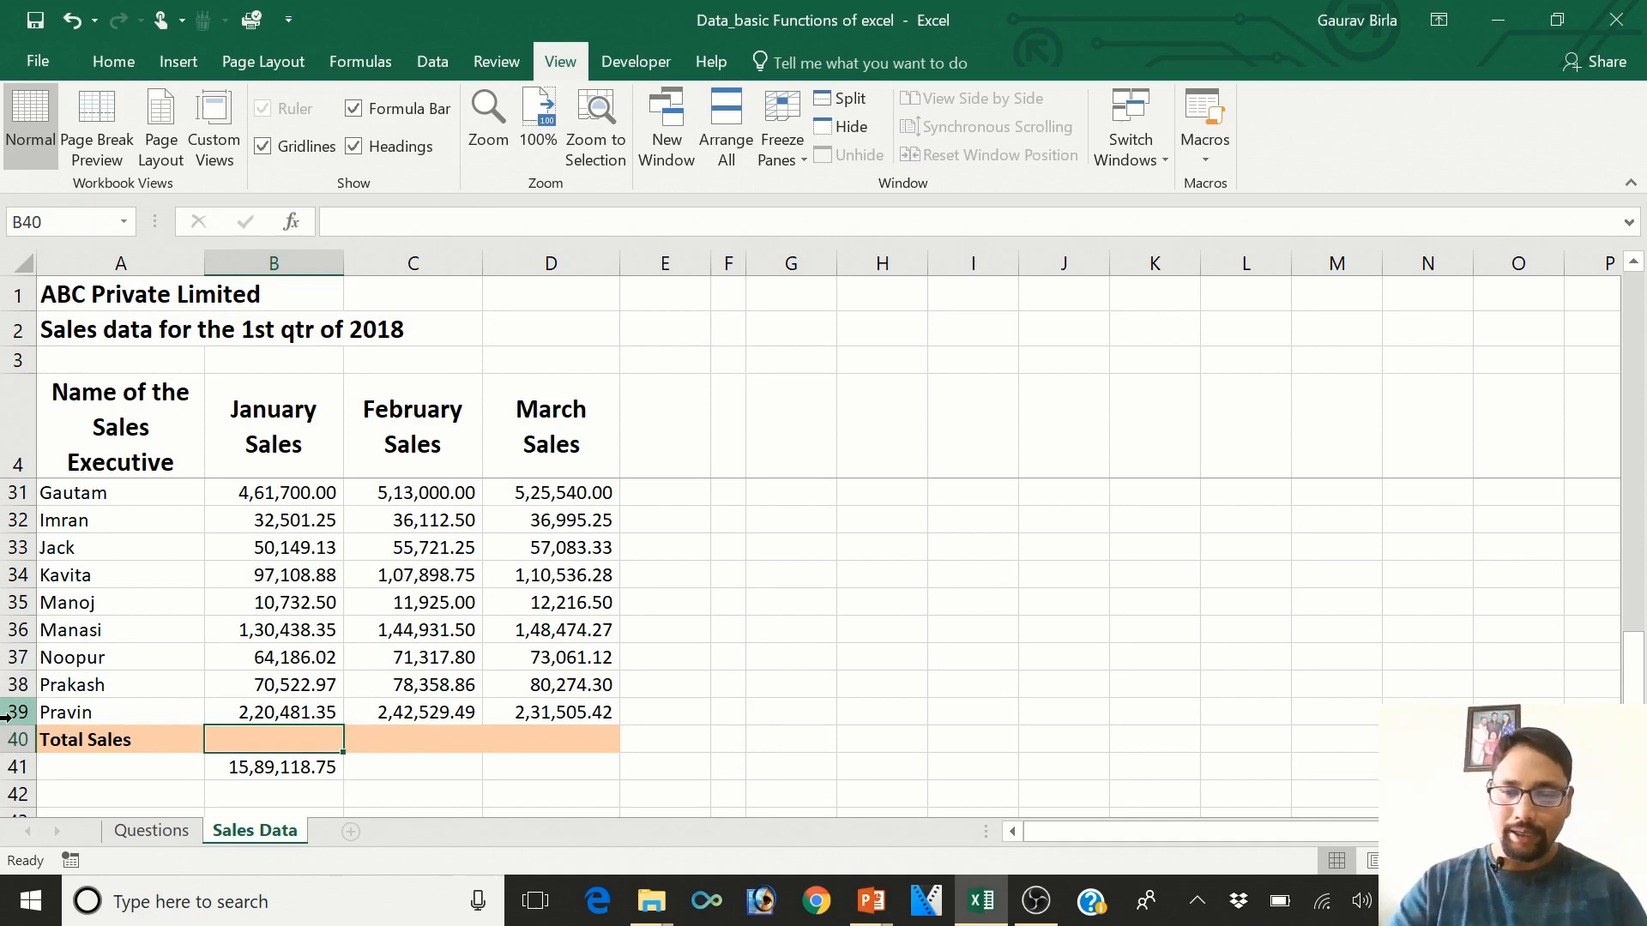
pyautogui.write('=sum')
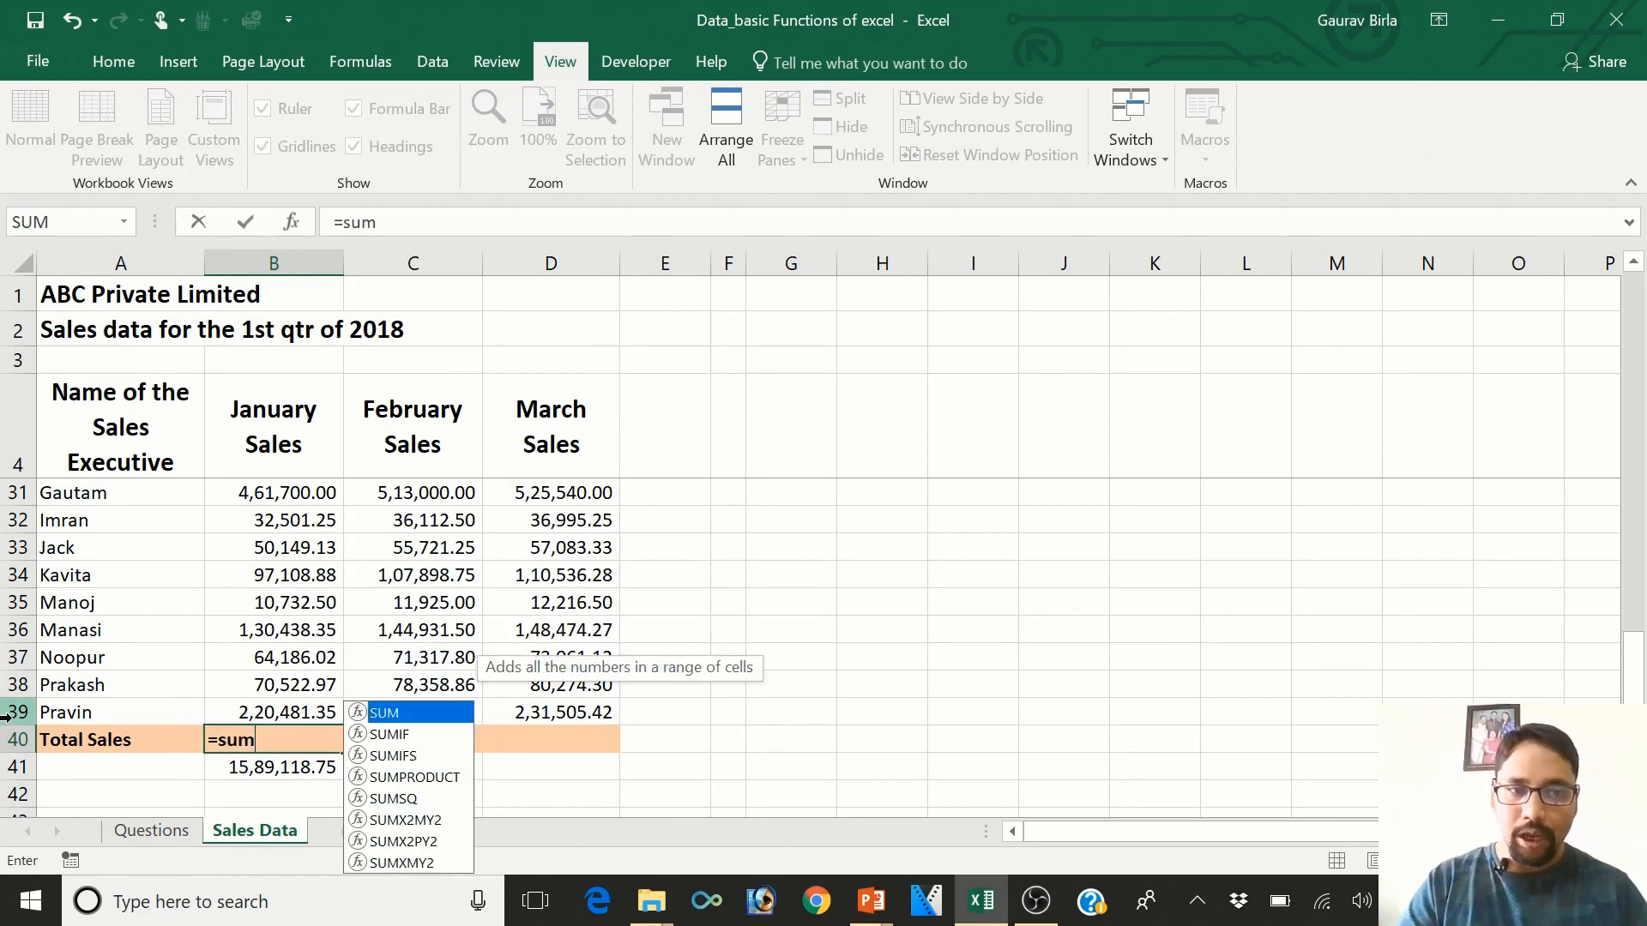
pyautogui.write('(')
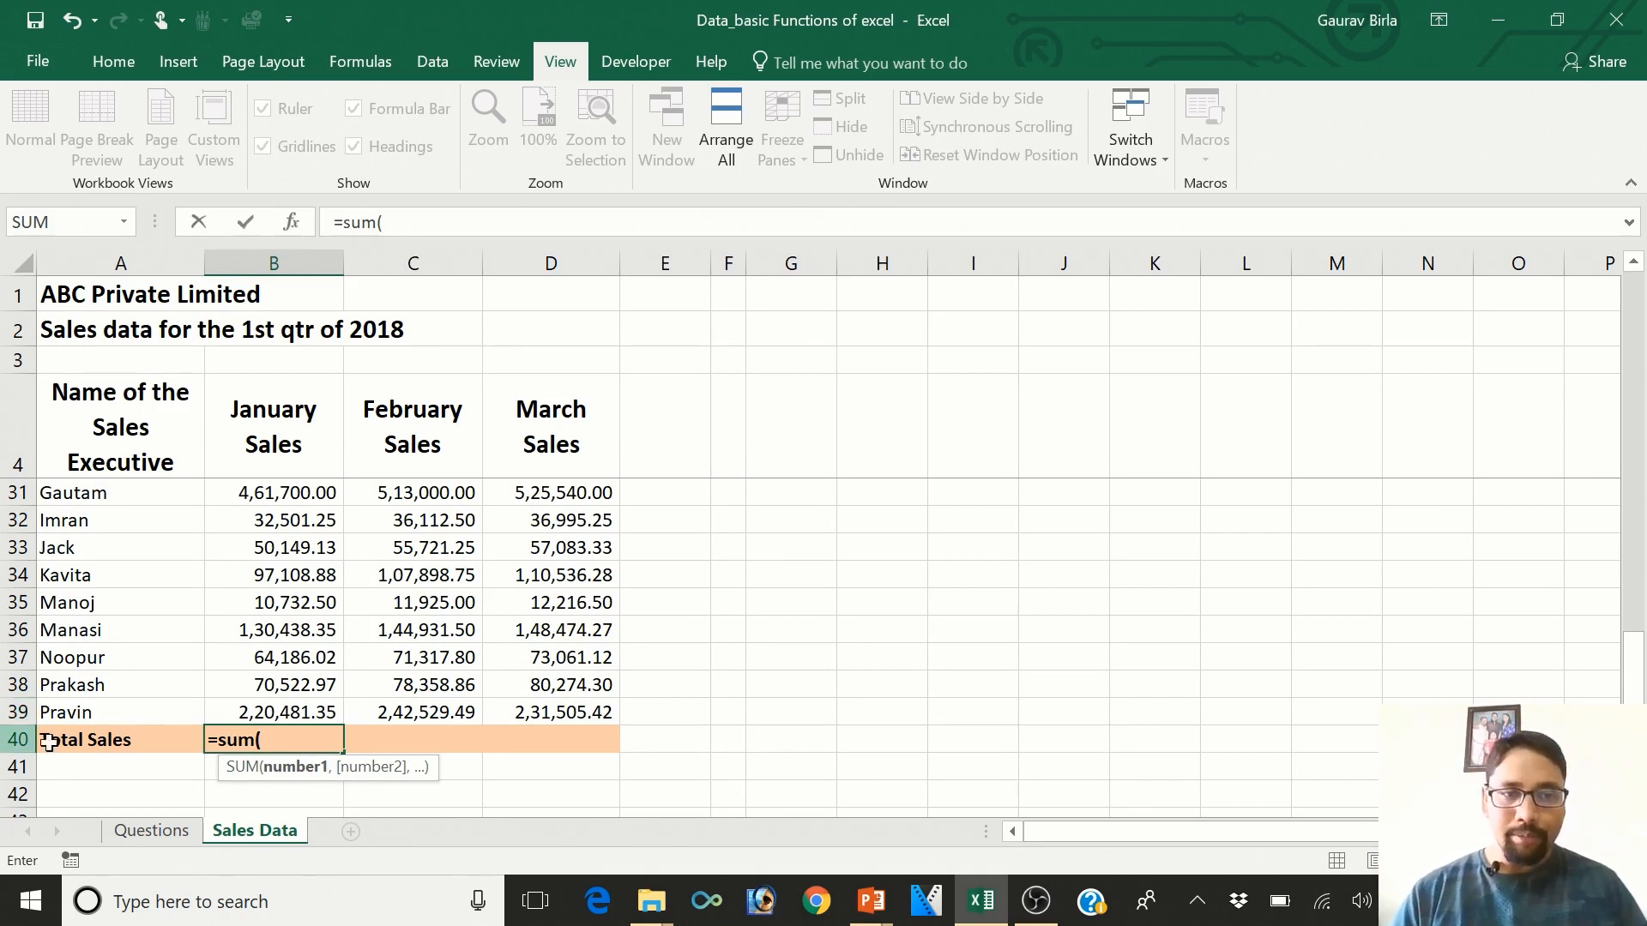
pyautogui.click(296, 712)
pyautogui.moveTo(296, 713); pyautogui.dragTo(304, 494)
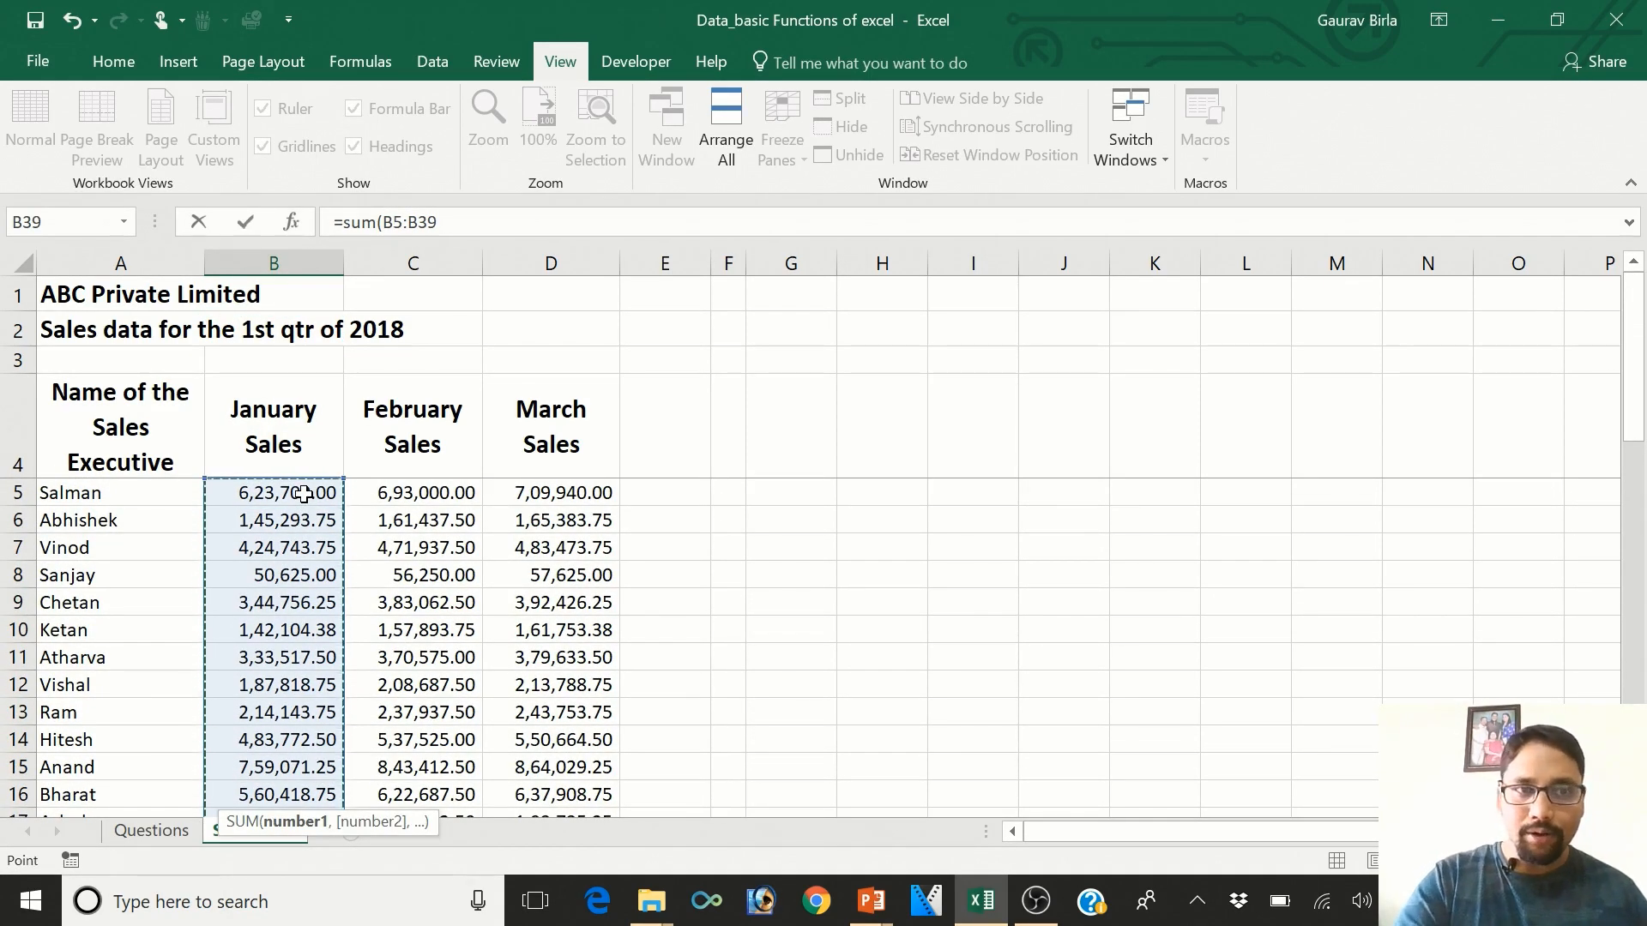
pyautogui.write(')')
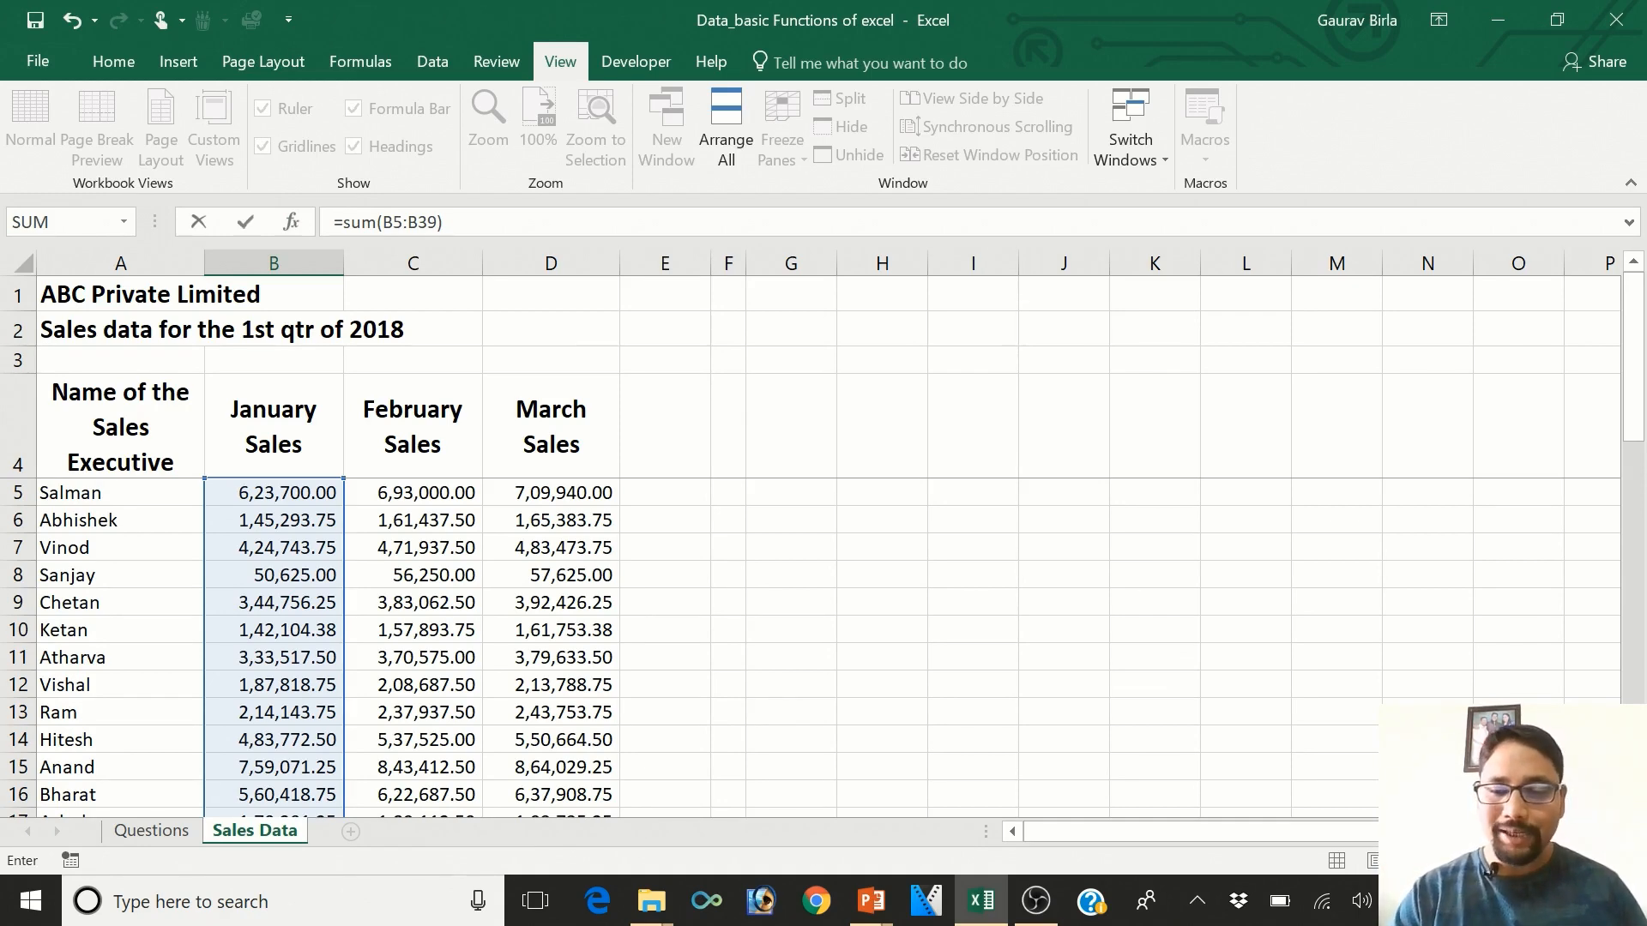
pyautogui.press('Return')
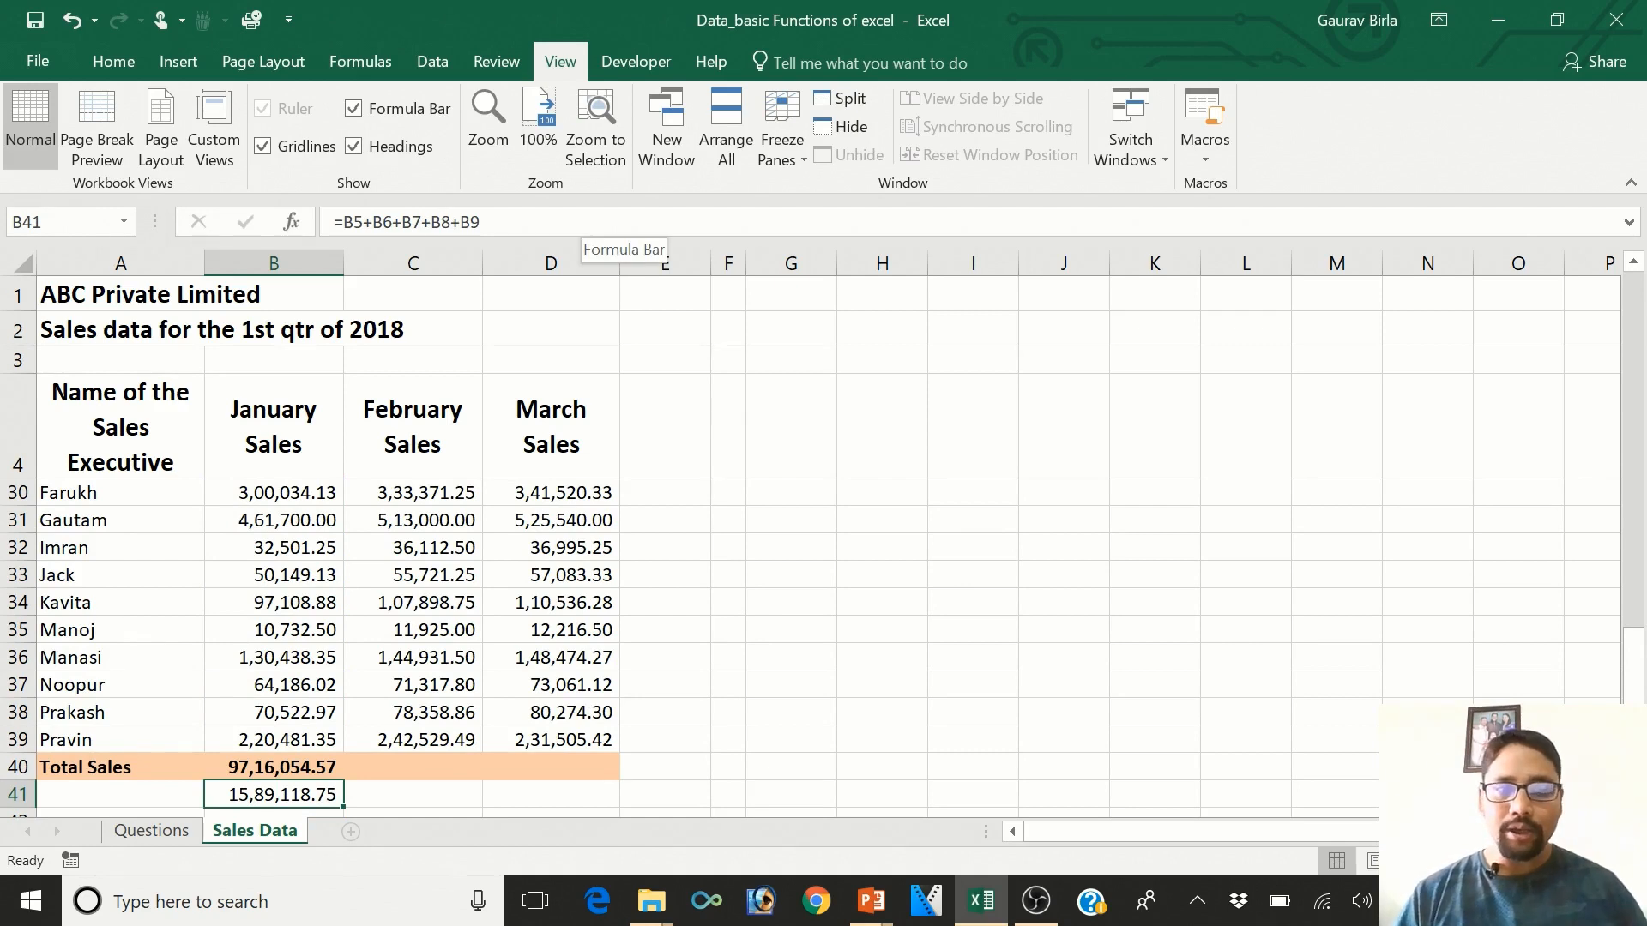
# - Total the February sales in C40 with the formula =SUM(C5:C39)
pyautogui.press('Up')
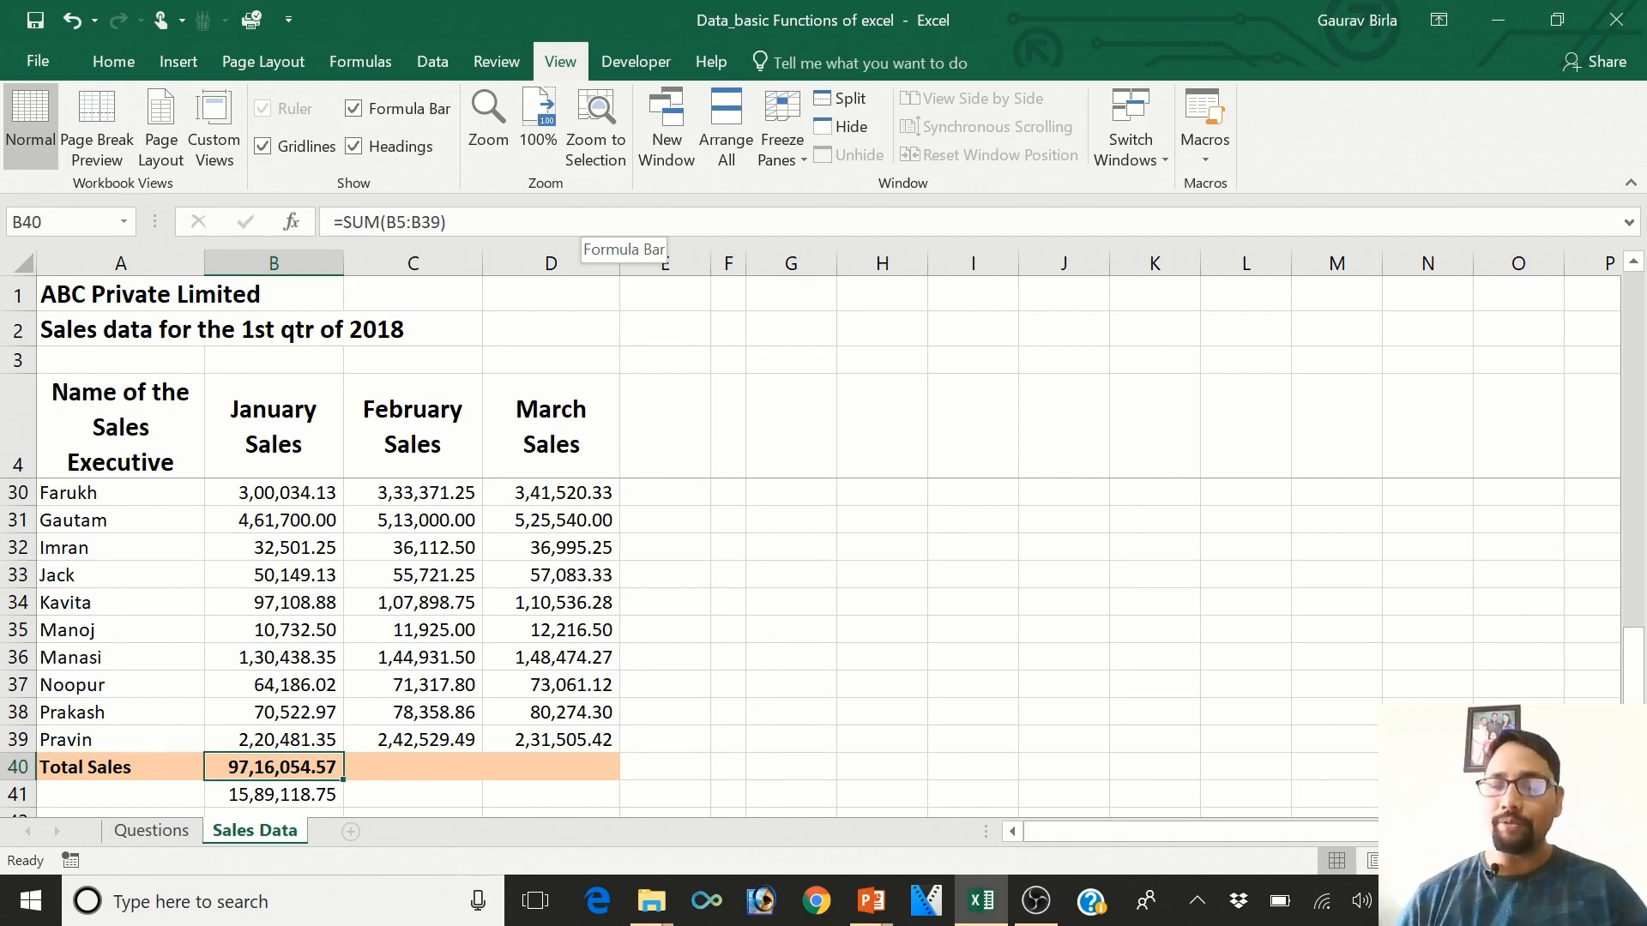
pyautogui.press('Right')
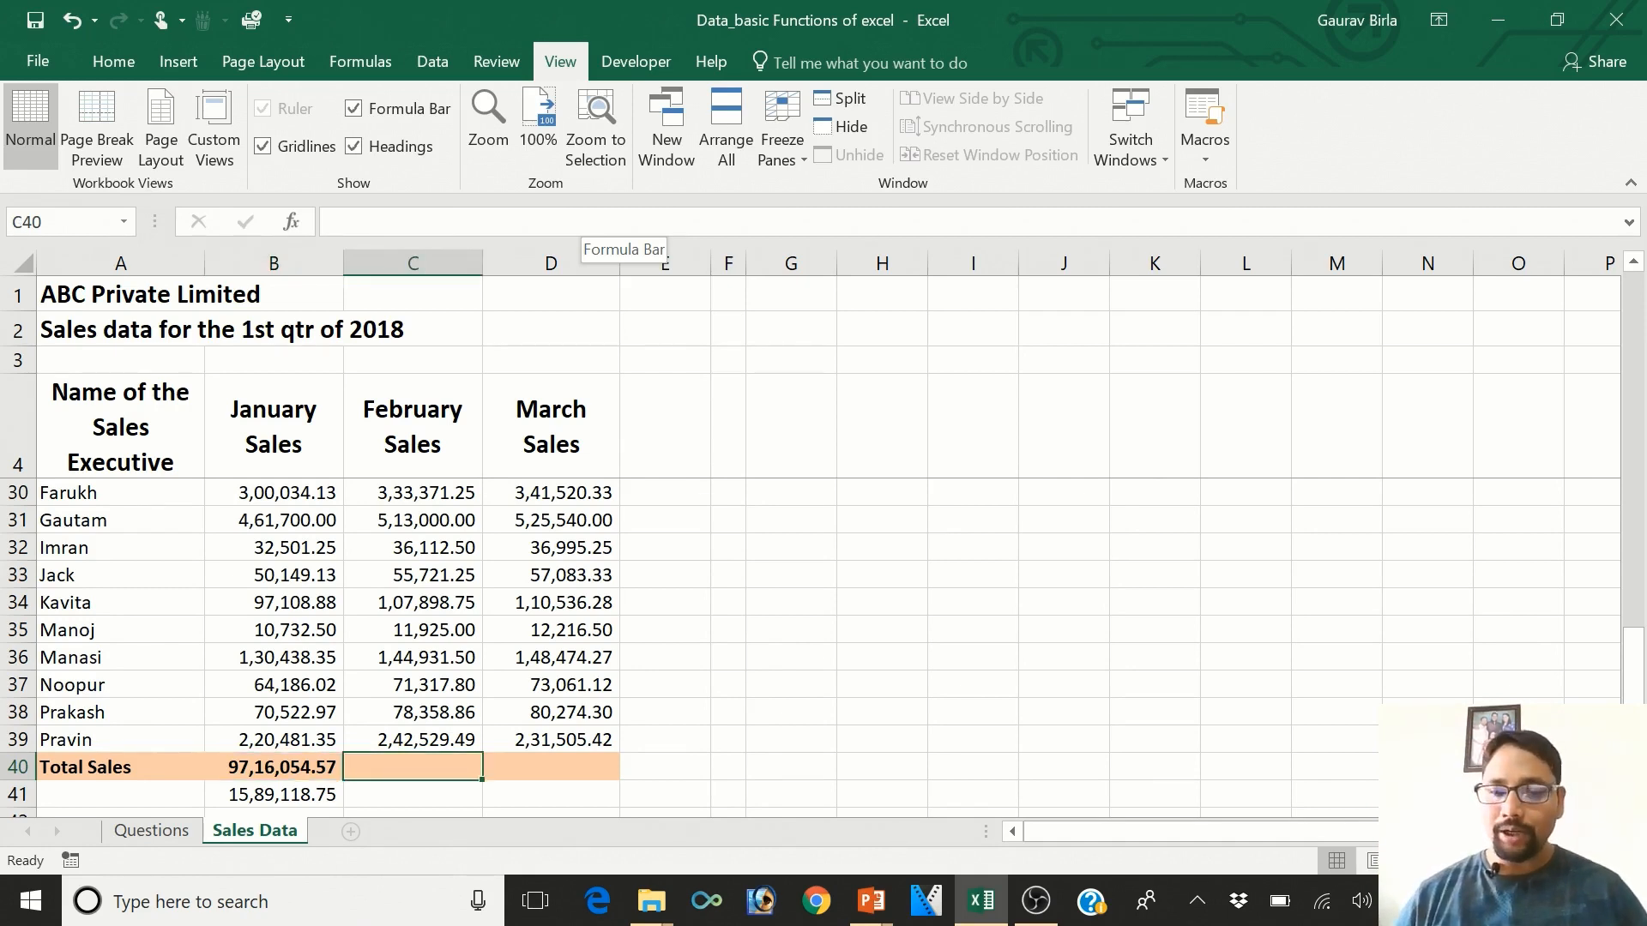
pyautogui.write('=sum')
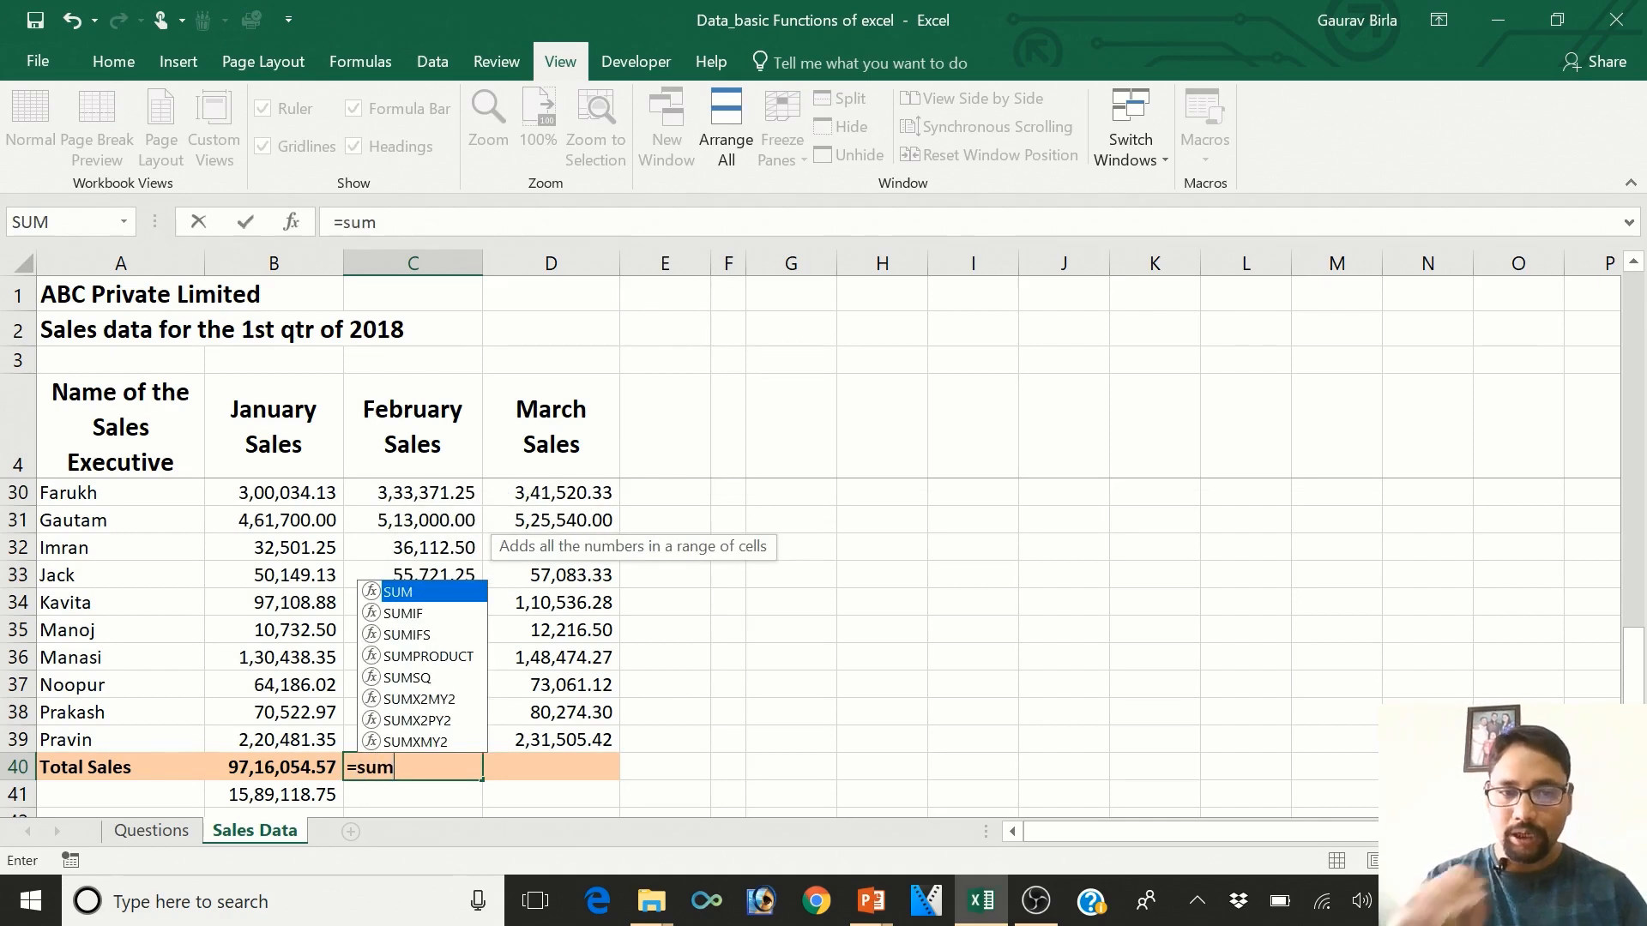
pyautogui.write('(')
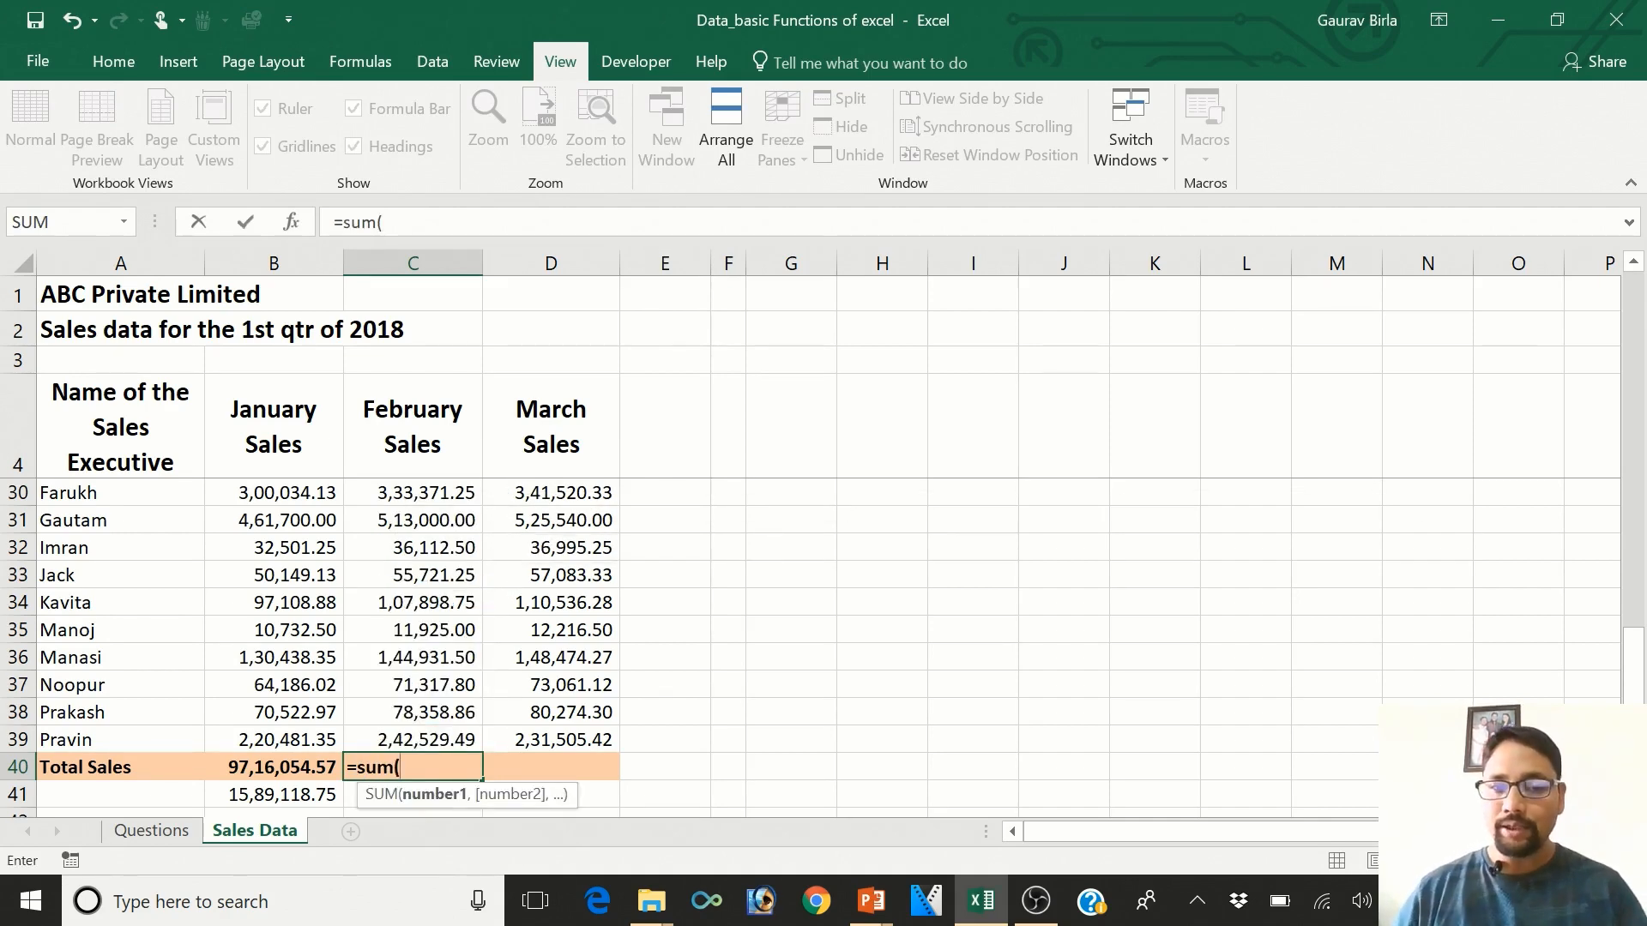
pyautogui.press('Up')
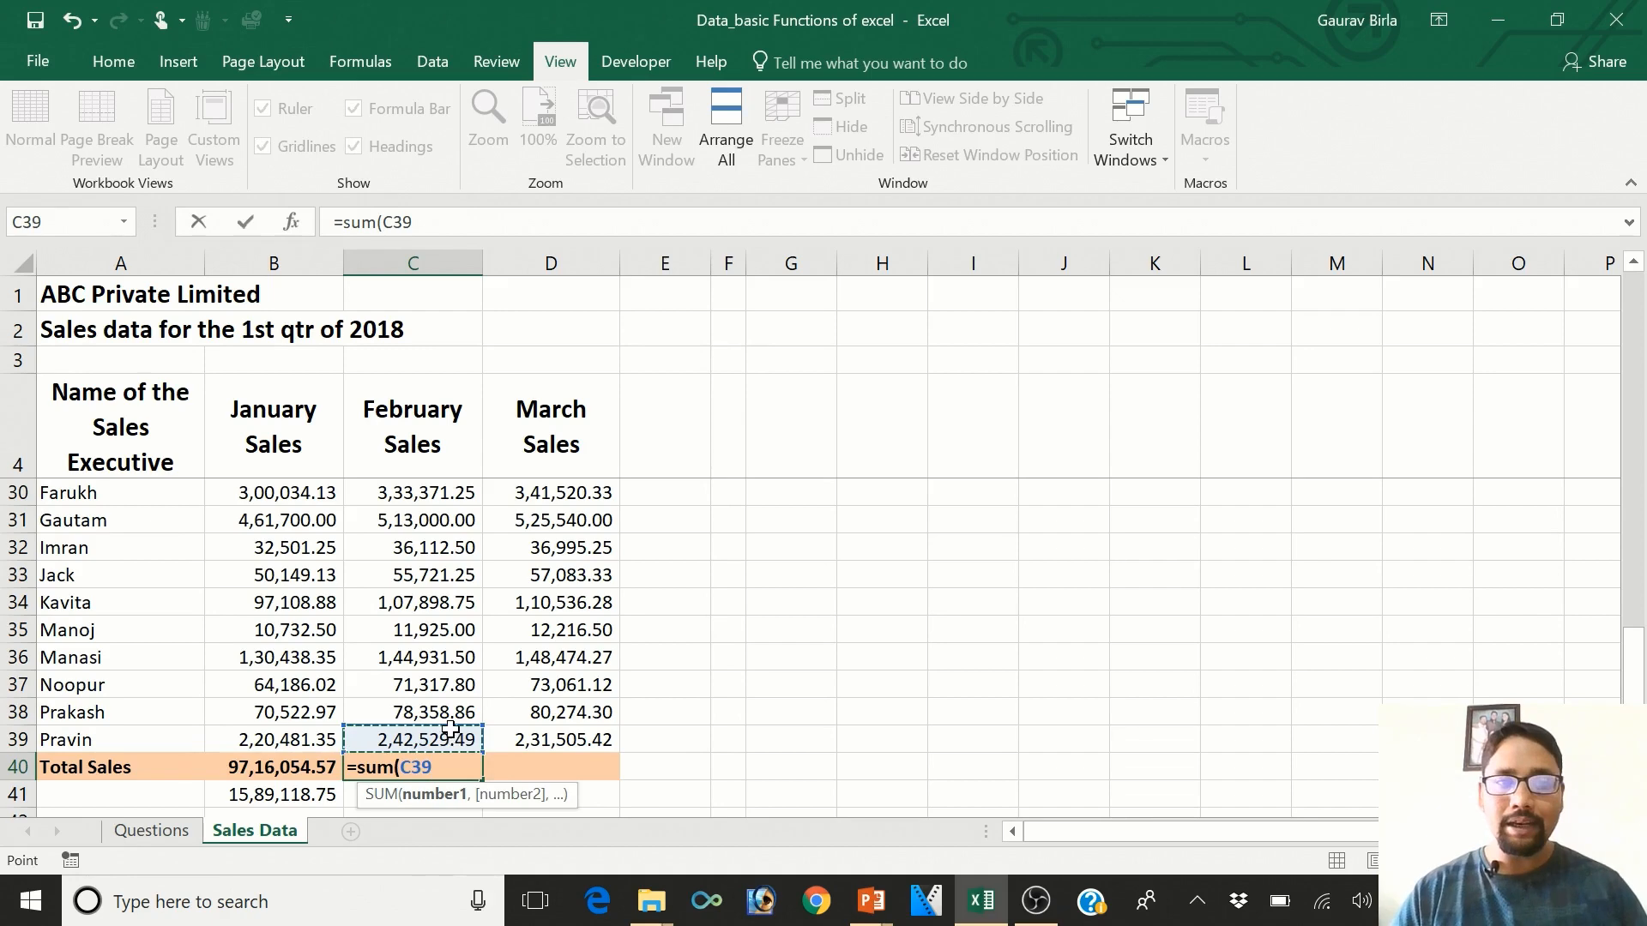
pyautogui.moveTo(450, 736); pyautogui.dragTo(434, 487)
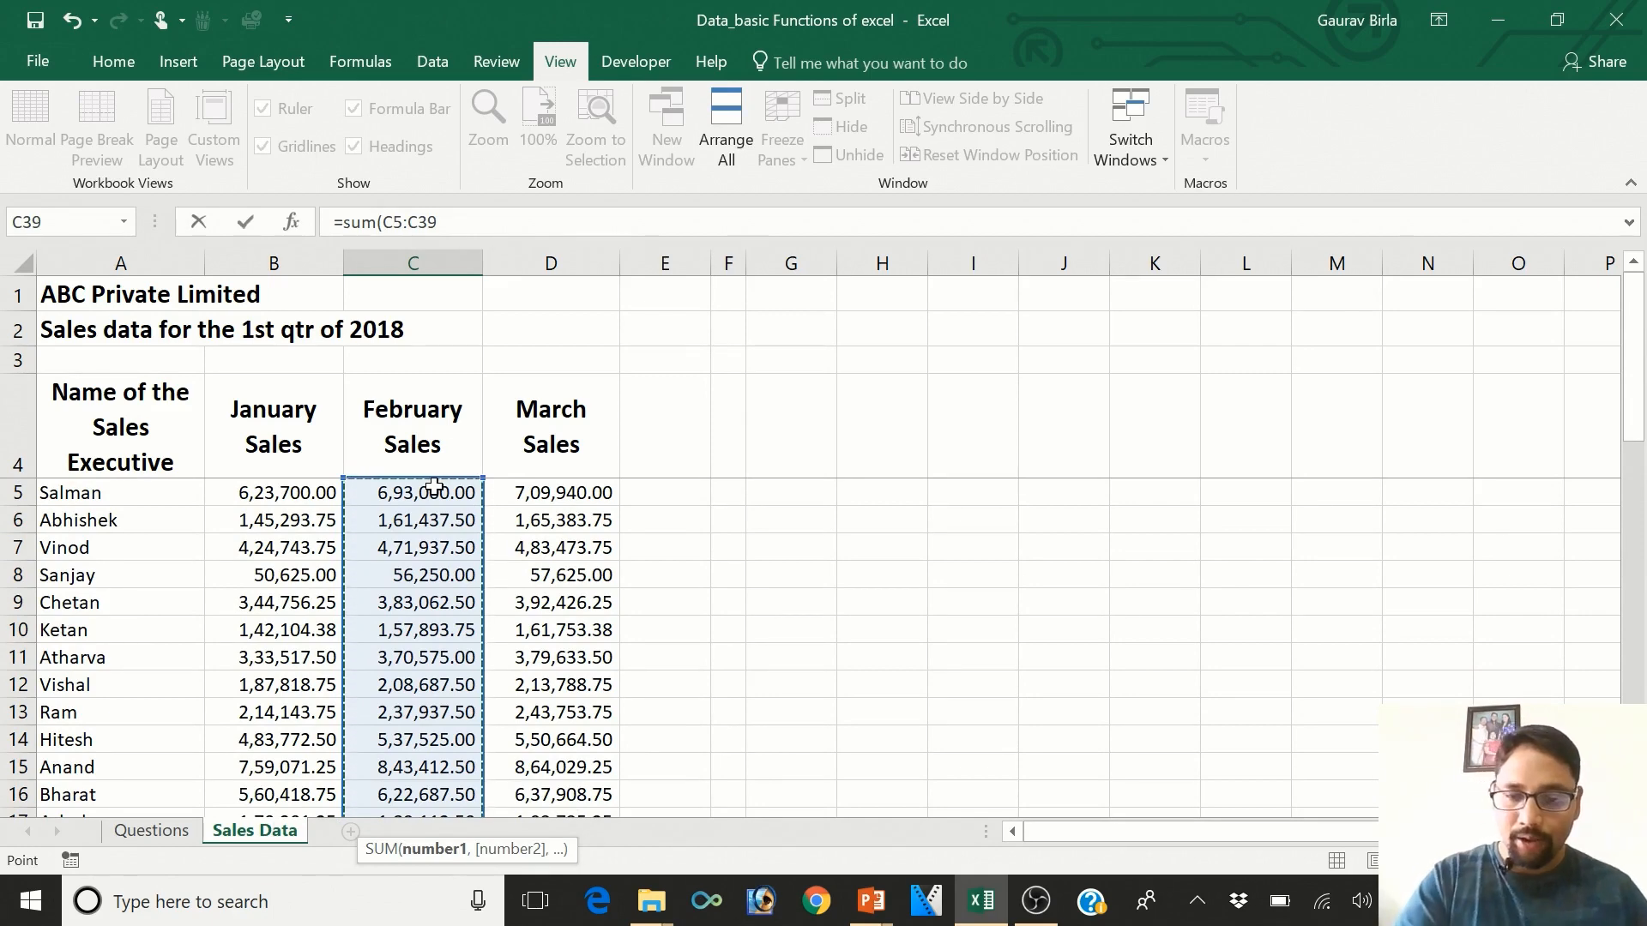
pyautogui.write(')')
pyautogui.press('Return')
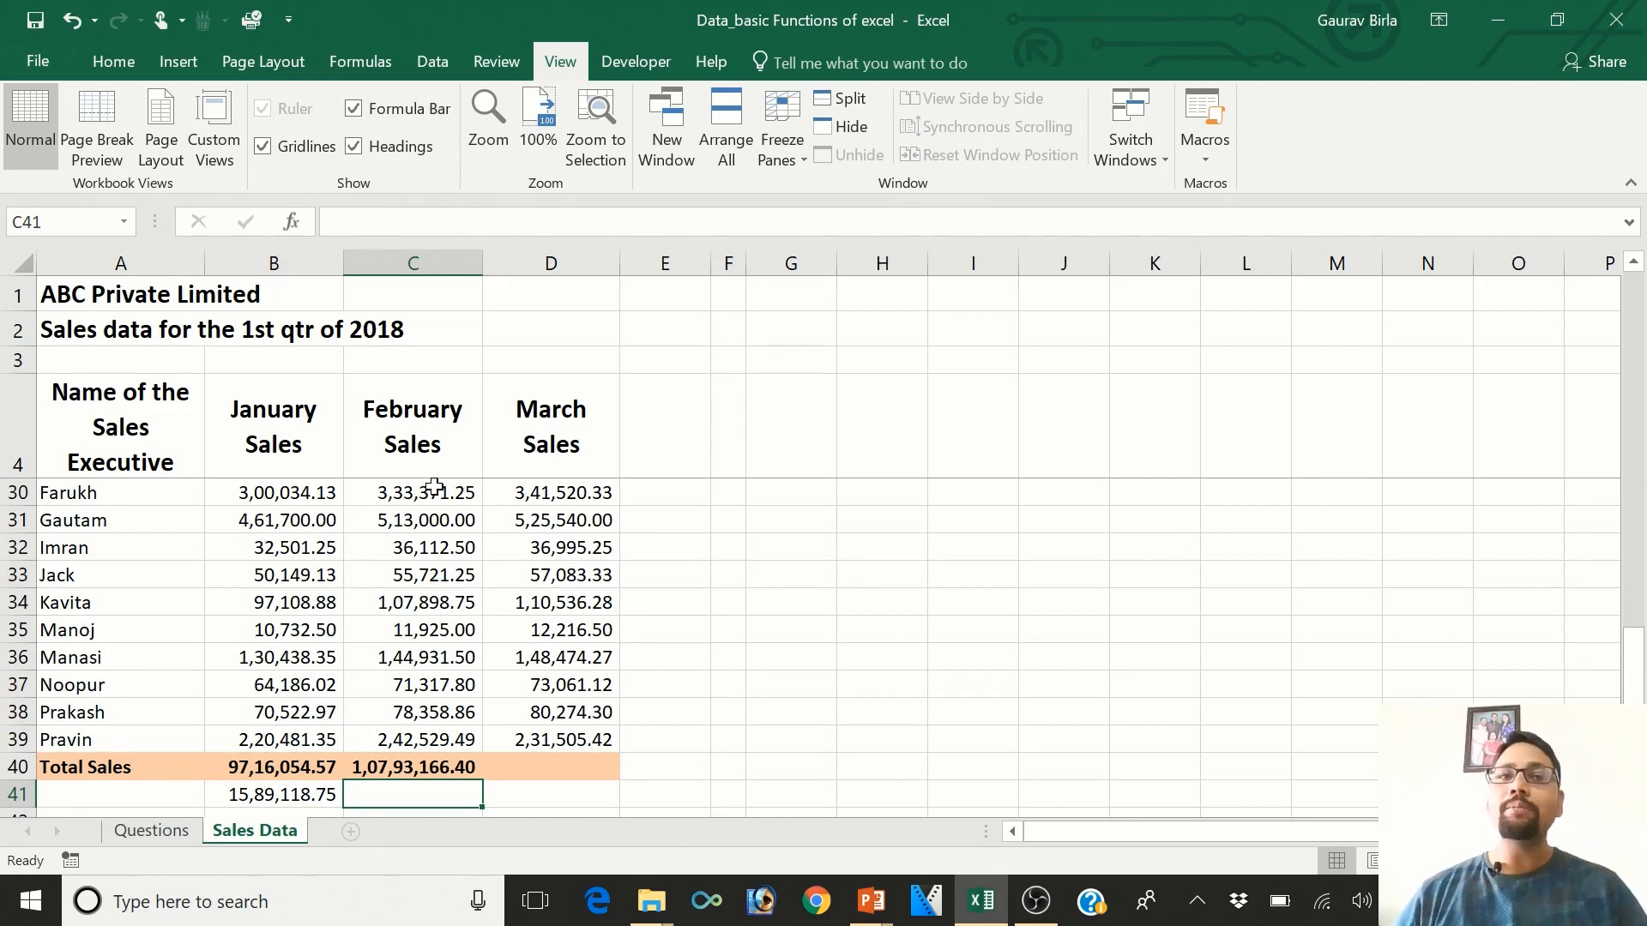
# - Total the March sales in D40 with AutoSum over D5:D39 and fit column D's width to its contents
pyautogui.press('Up')
pyautogui.press('Right')
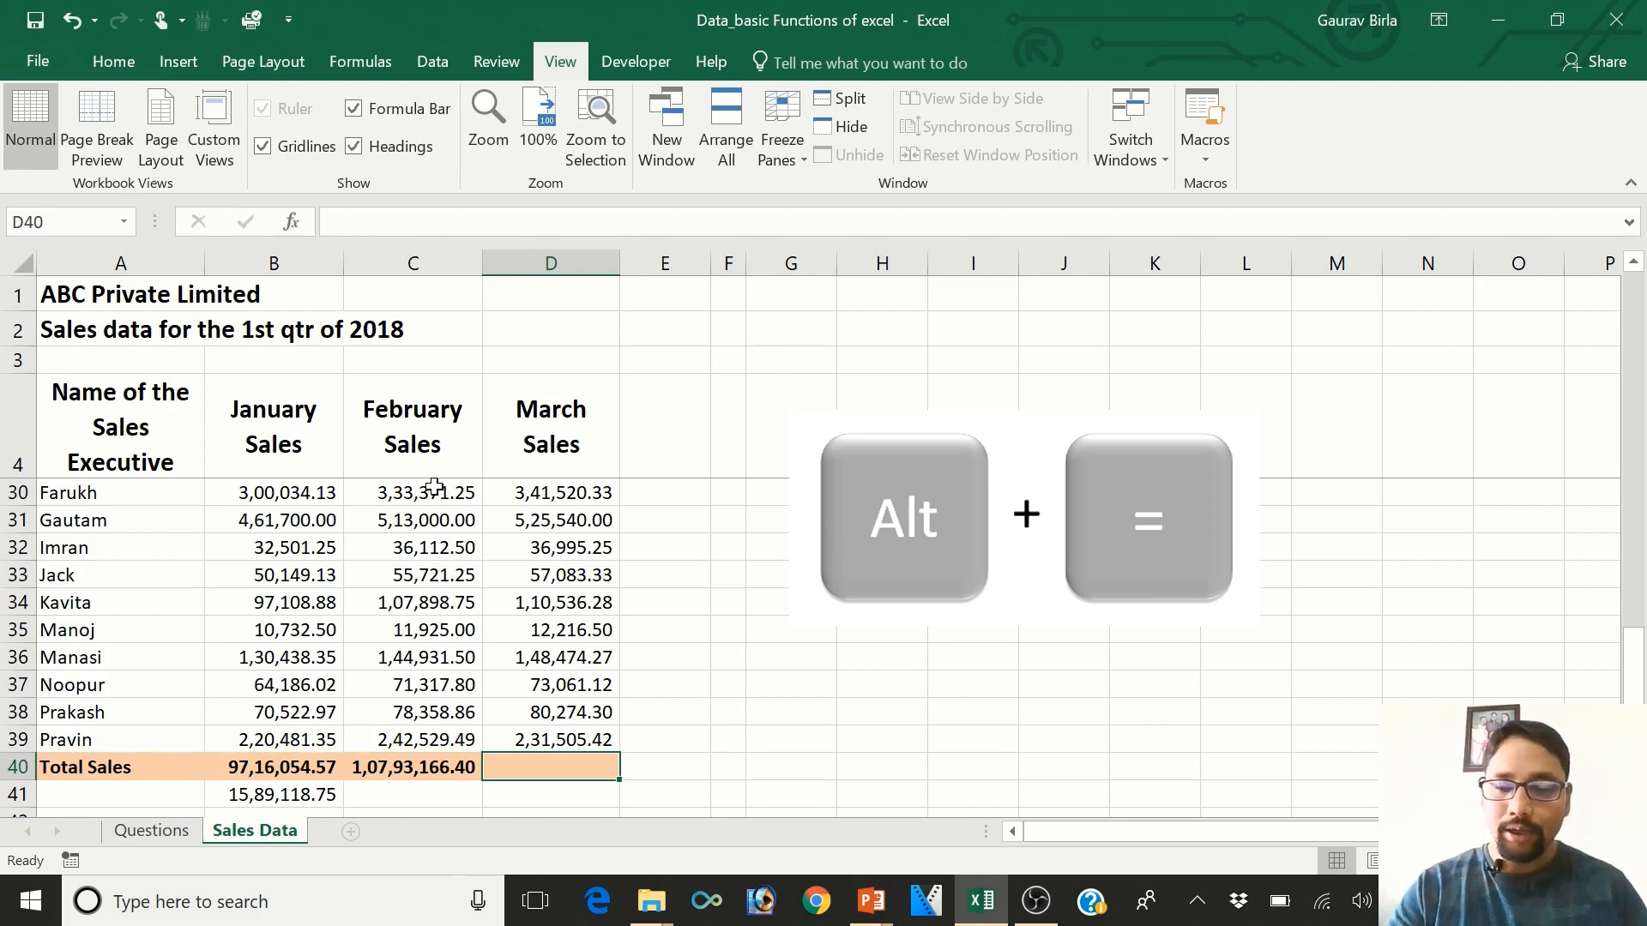
pyautogui.hotkey('alt', '=')
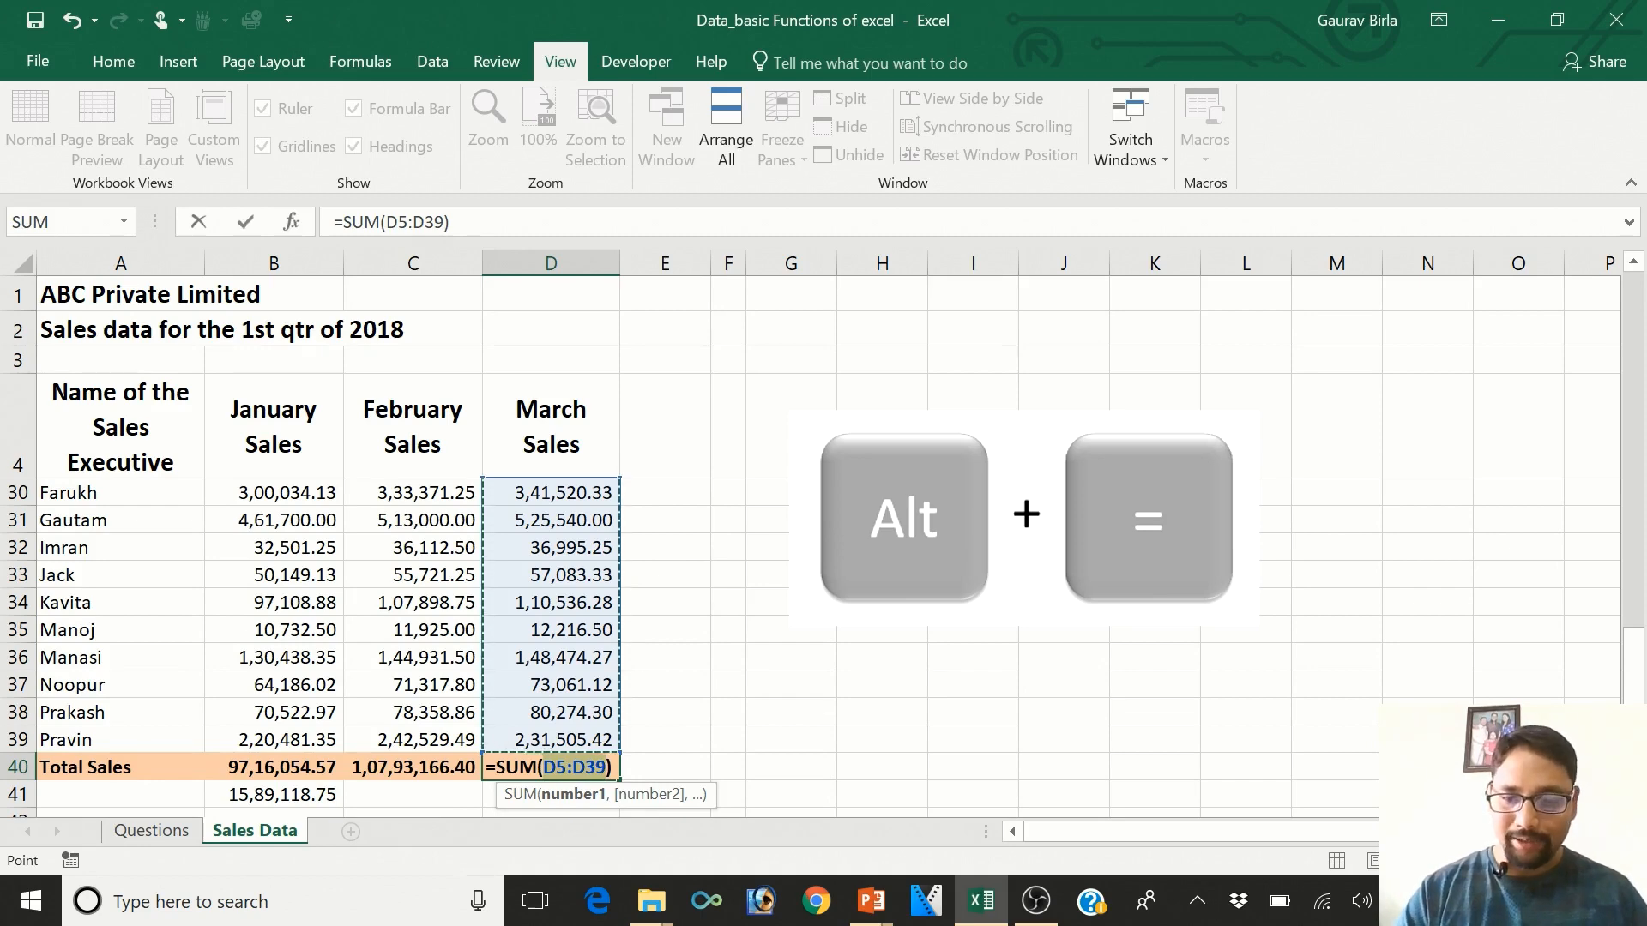
pyautogui.press('Return')
pyautogui.click(551, 767)
pyautogui.doubleClick(658, 271)
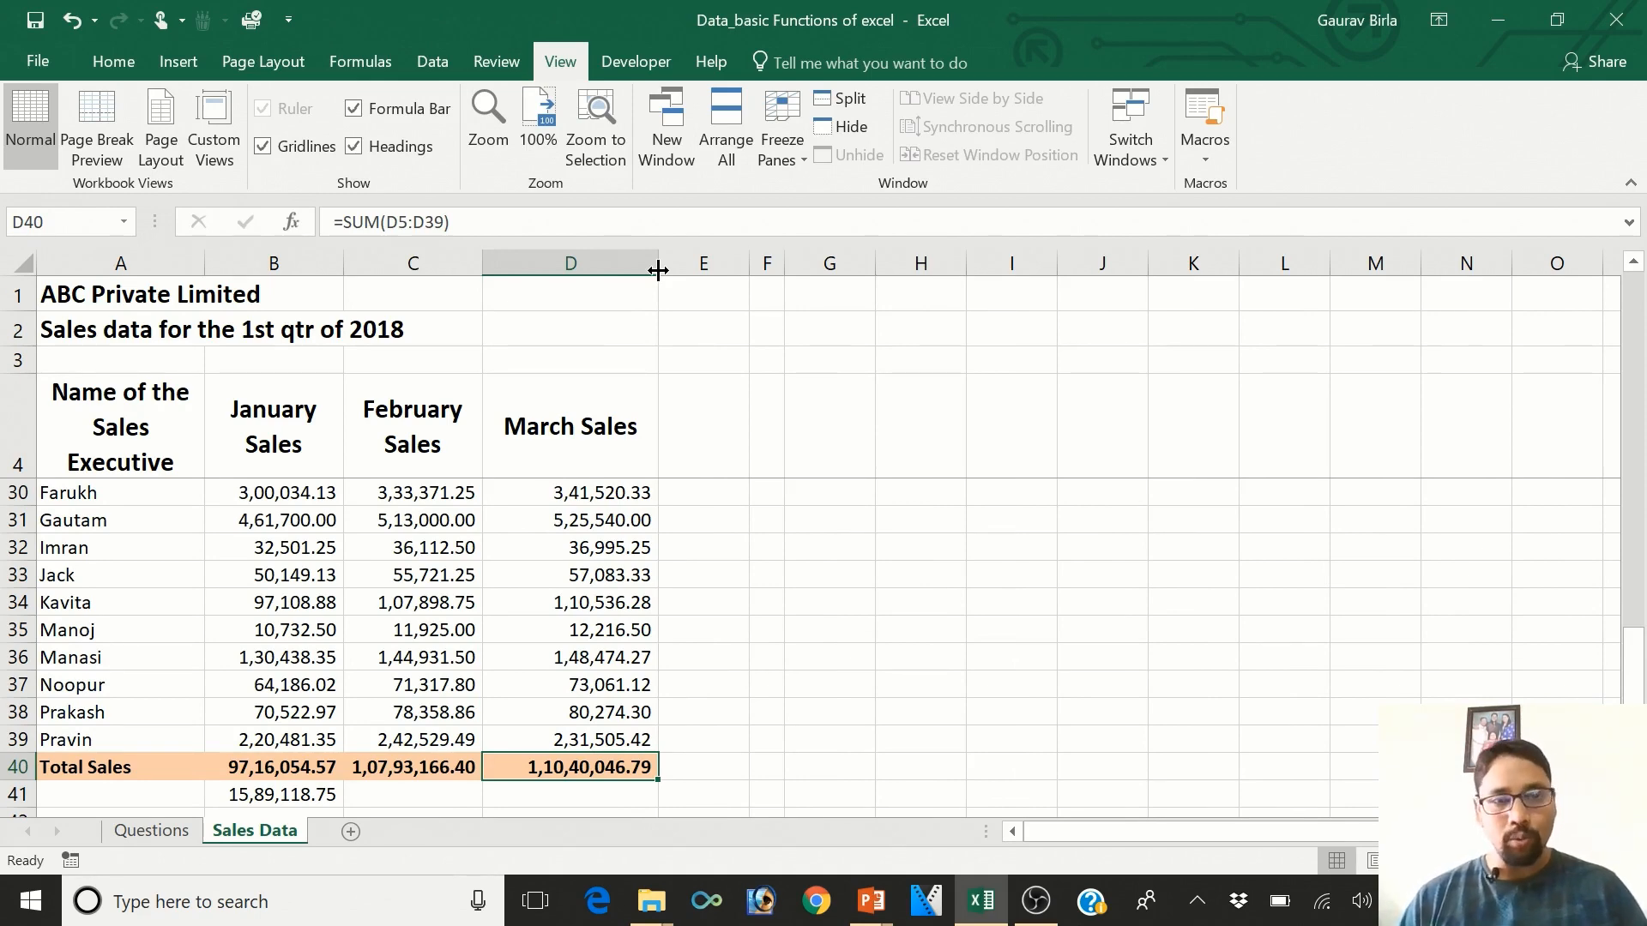
# - Check the Questions sheet for the next question, then look through the January sales column on the Sales Data sheet
pyautogui.click(131, 831)
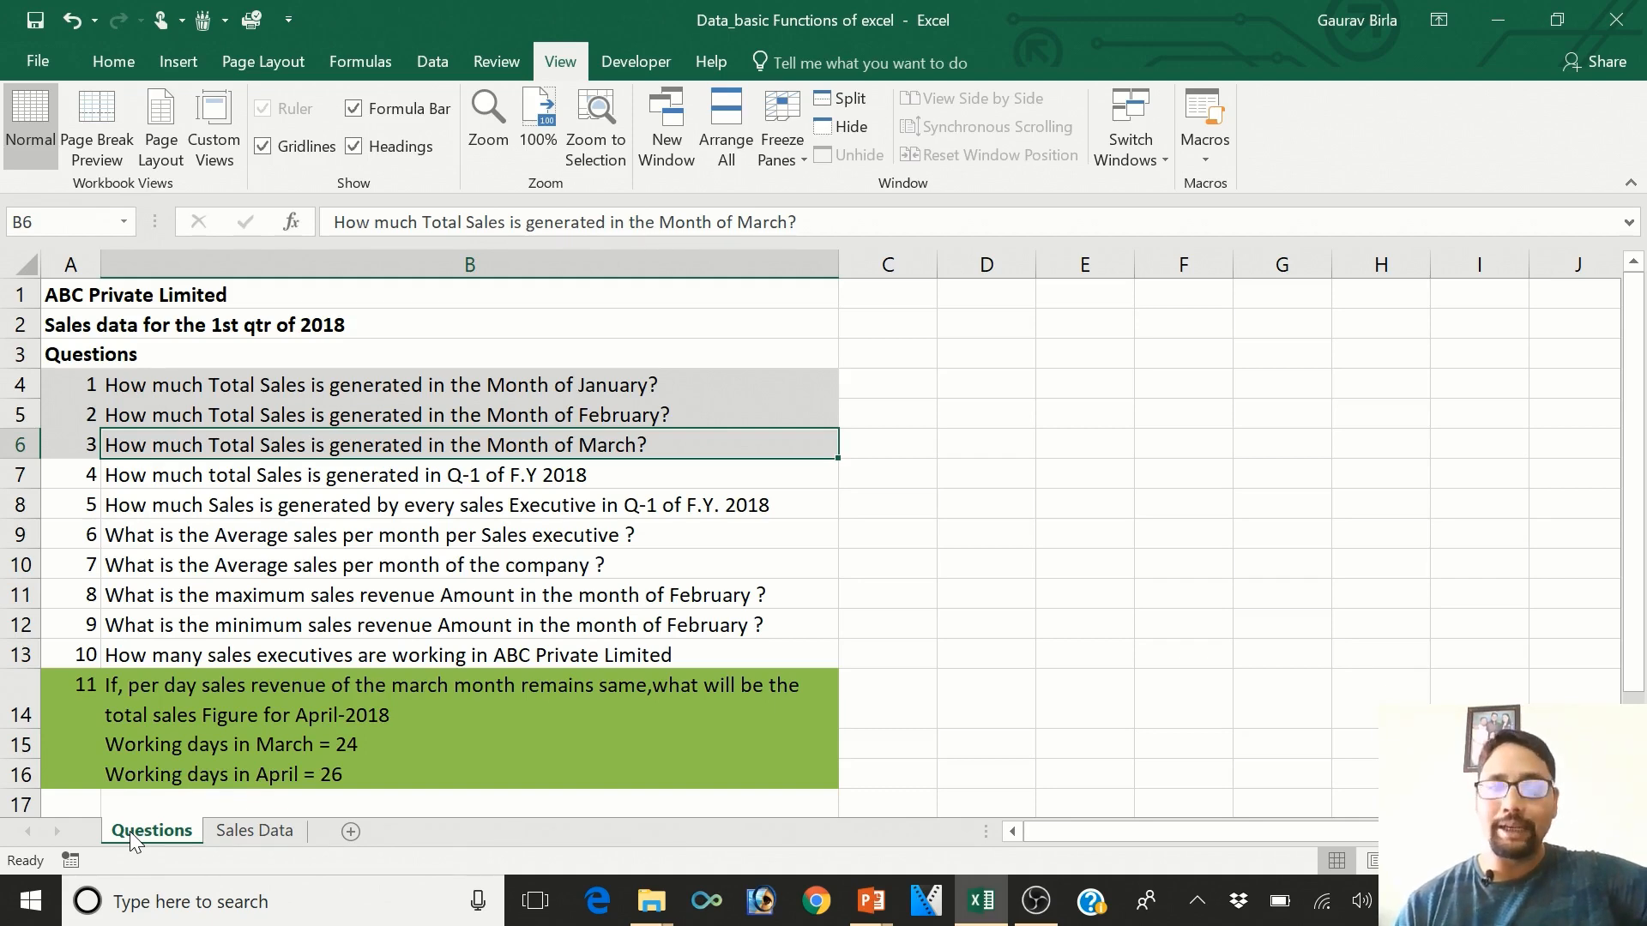
pyautogui.click(254, 831)
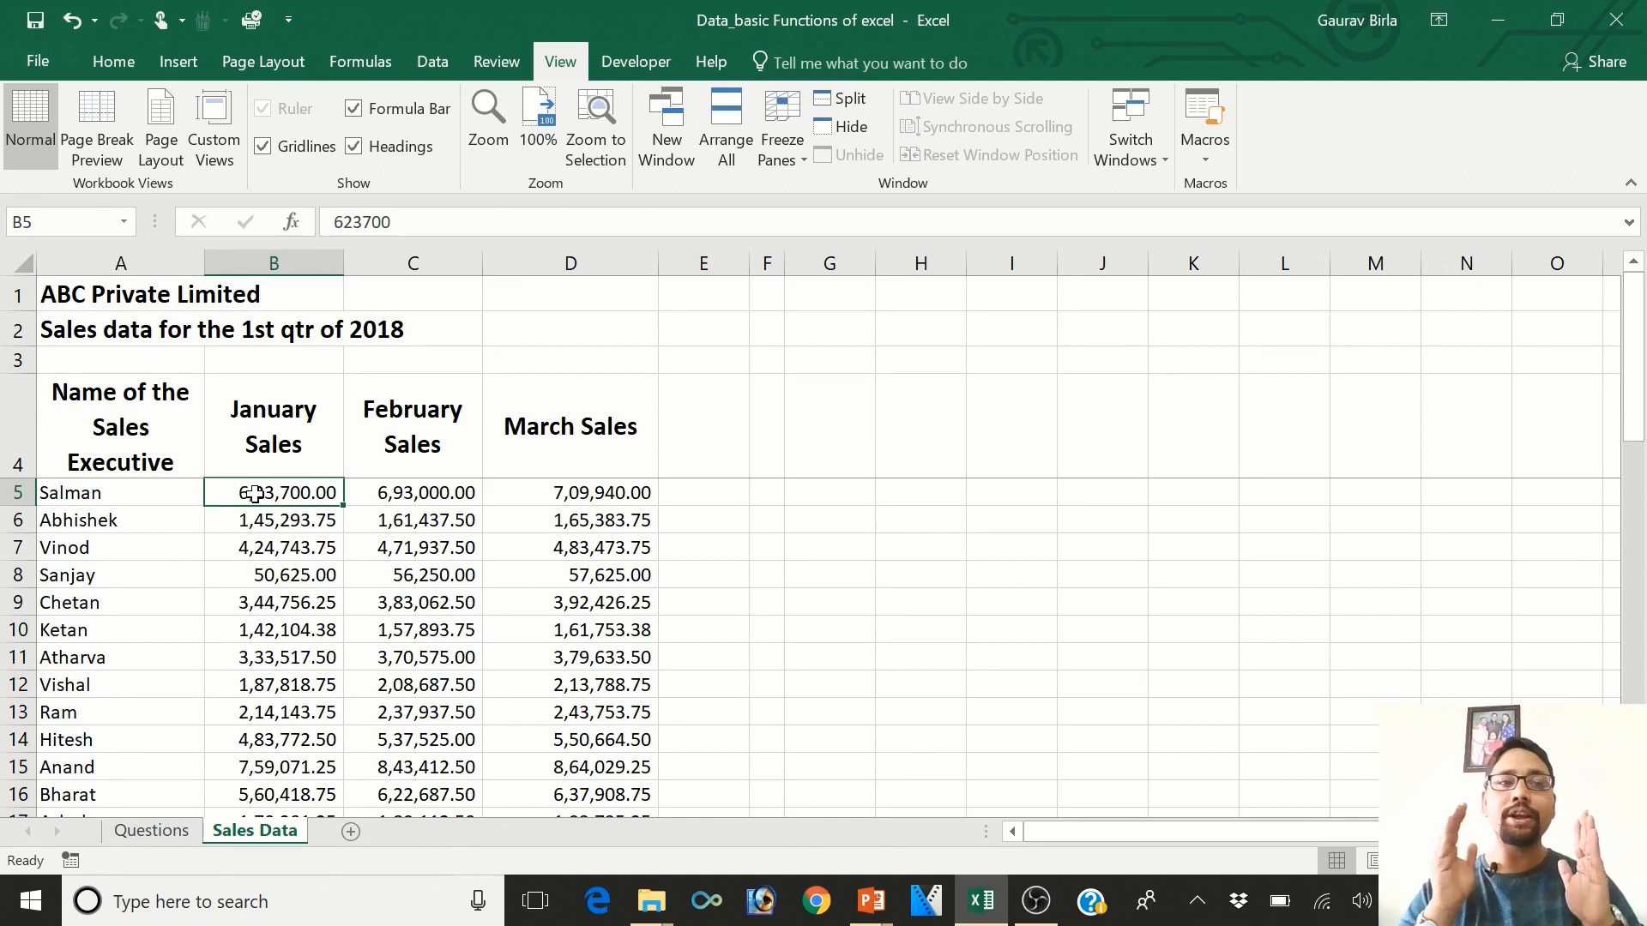
pyautogui.press('Down')
pyautogui.press('Down')
pyautogui.press('Down')
pyautogui.press('Down')
pyautogui.press('Down')
pyautogui.press('Down')
pyautogui.press('Down')
pyautogui.press('Down')
pyautogui.press('Down')
pyautogui.press('Down')
pyautogui.press('Down')
pyautogui.press('Down')
pyautogui.press('Down')
pyautogui.press('Down')
pyautogui.press('Down')
pyautogui.press('Down')
pyautogui.press('Down')
pyautogui.press('Down')
pyautogui.press('Down')
pyautogui.press('Down')
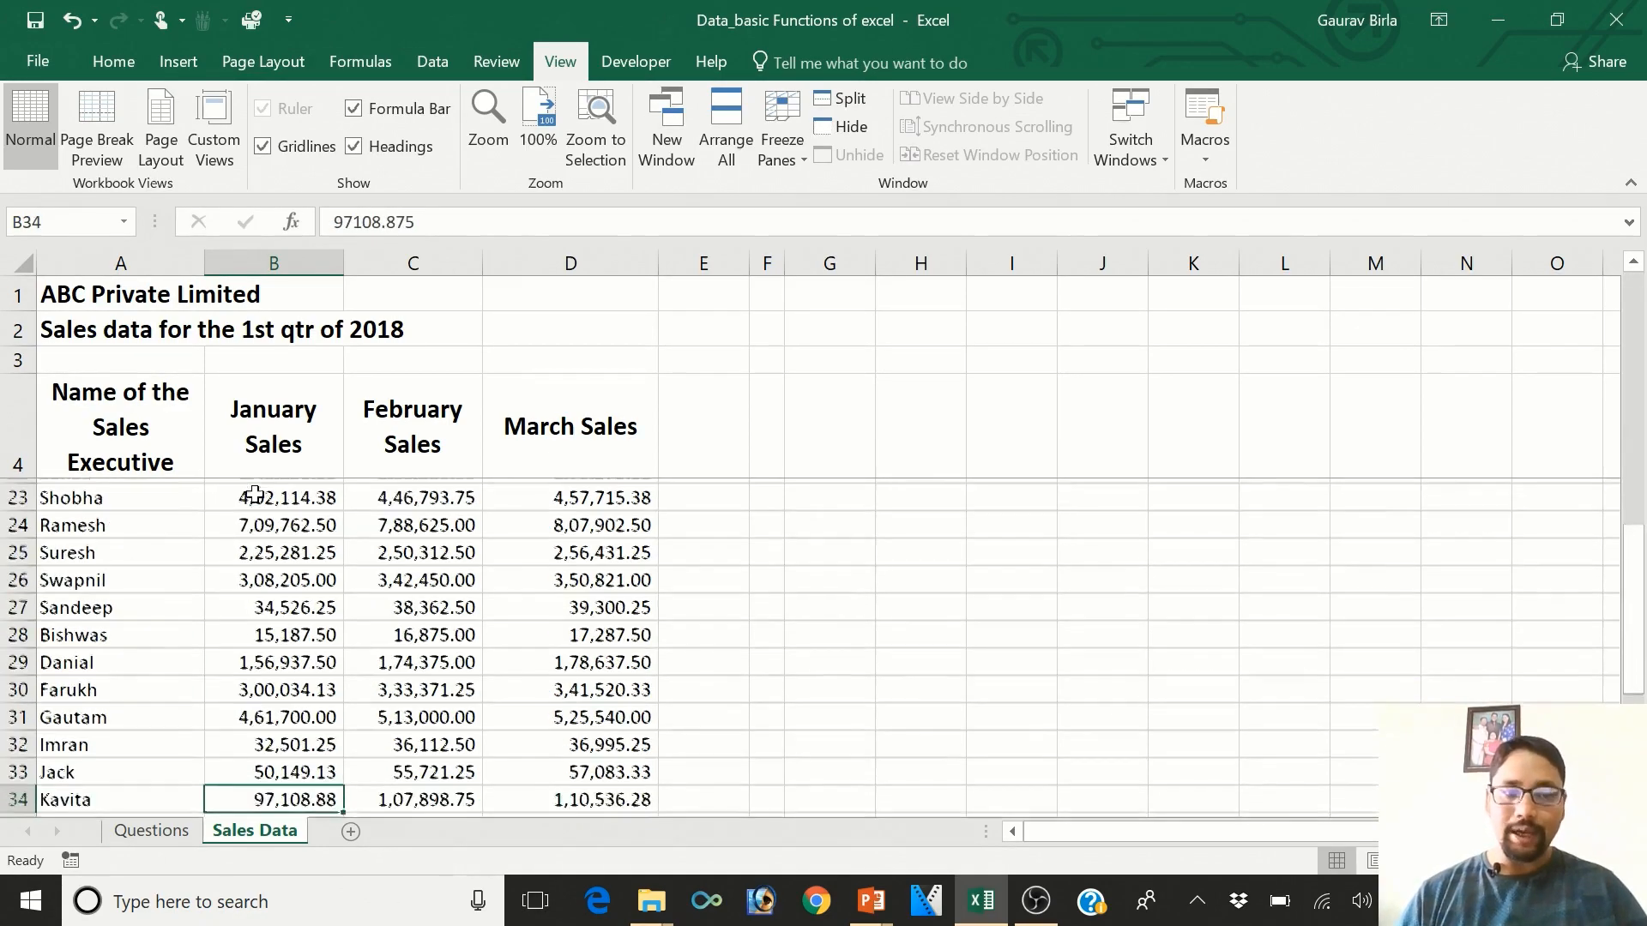
pyautogui.press('Down')
pyautogui.press('Down')
pyautogui.press('Down')
pyautogui.press('Down')
pyautogui.press('Down')
# - Delete the partial January addition formula from B41, below the Total Sales row
pyautogui.press('Up')
pyautogui.press('Right')
pyautogui.press('Right')
pyautogui.press('Right')
pyautogui.press('Down')
pyautogui.press('Left')
pyautogui.press('Left')
pyautogui.press('Left')
pyautogui.press('Delete')
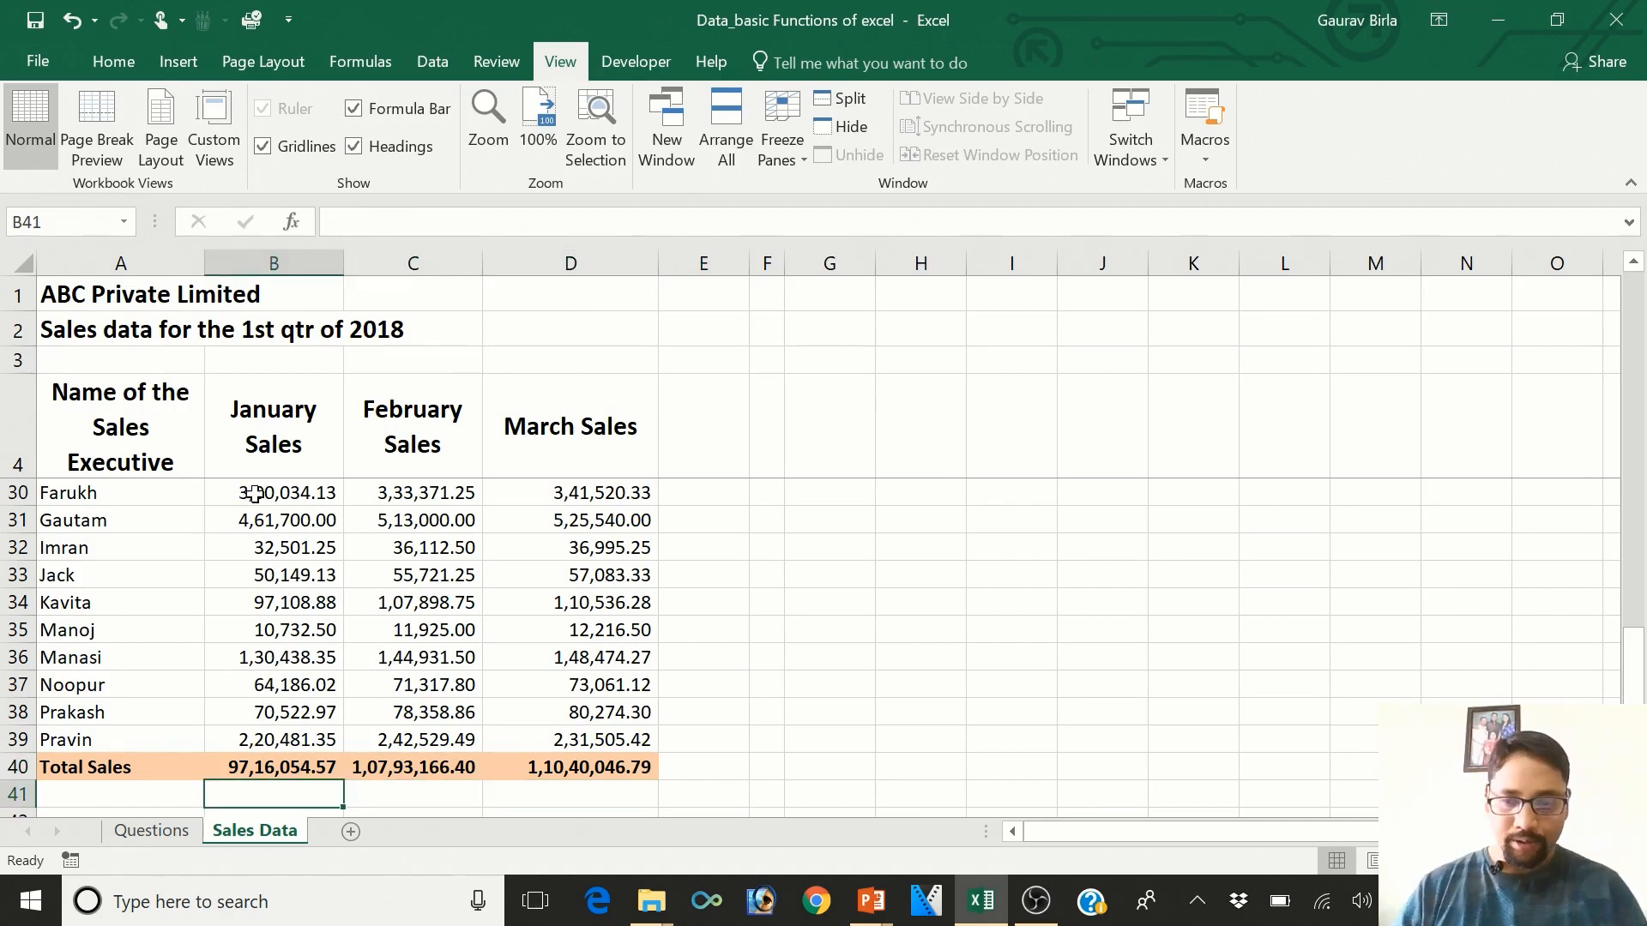
# - Enter the label "Total Sales for the q-1 of F.Y.2018" in A41, below the Total Sales row
pyautogui.press('Left')
pyautogui.write('Total Sales')
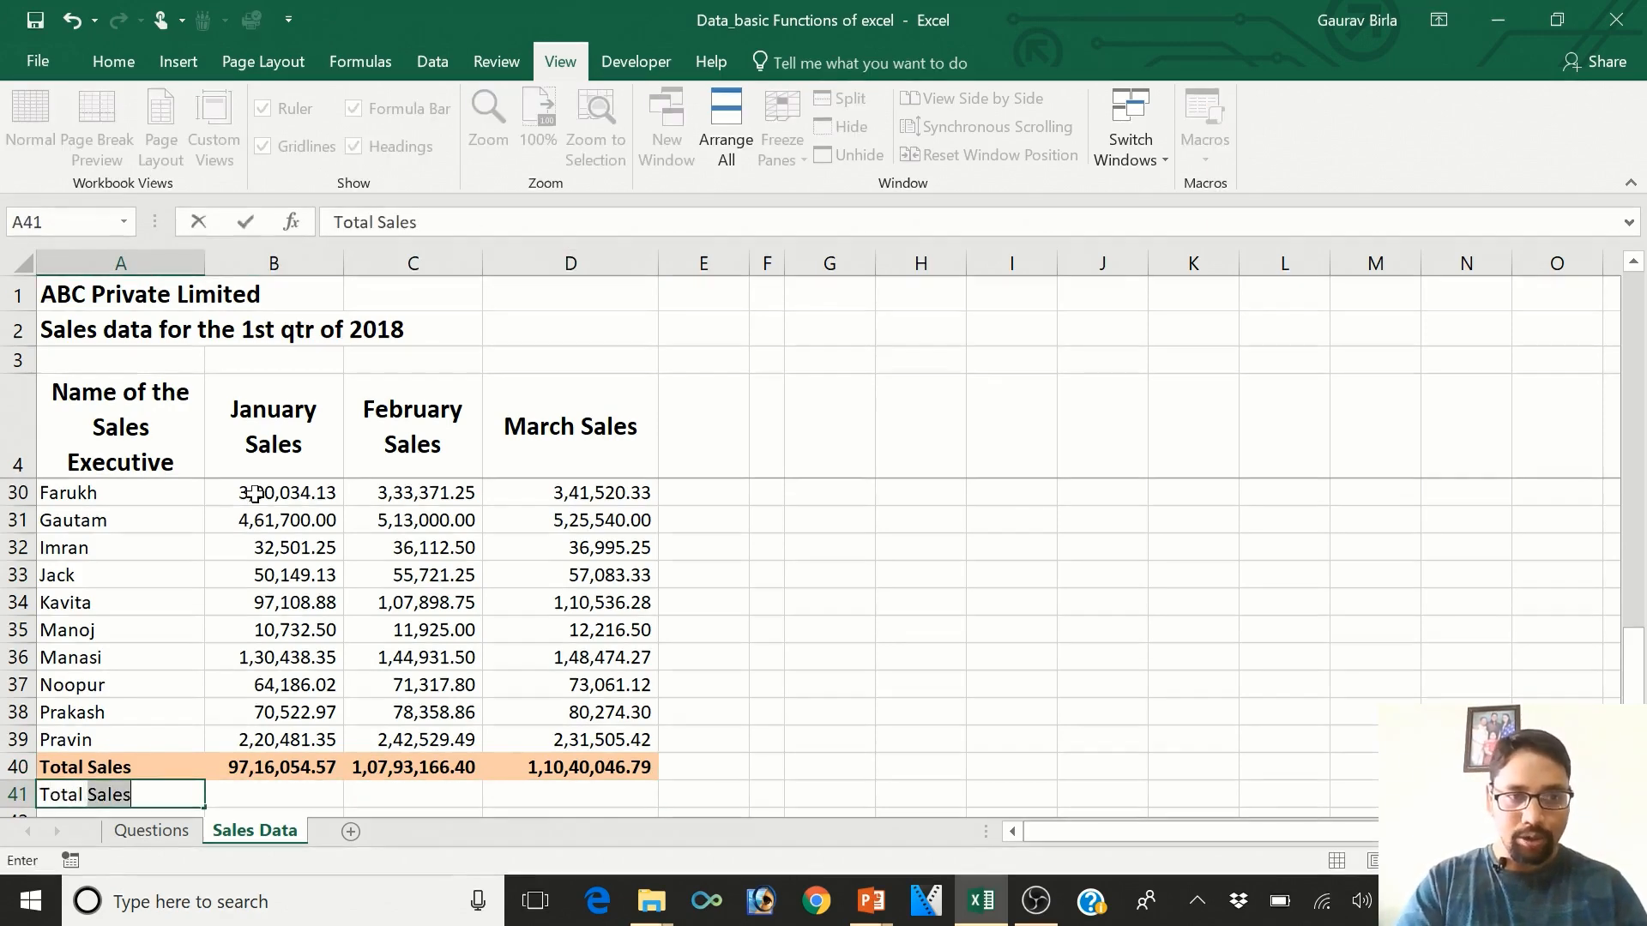
pyautogui.write(' for')
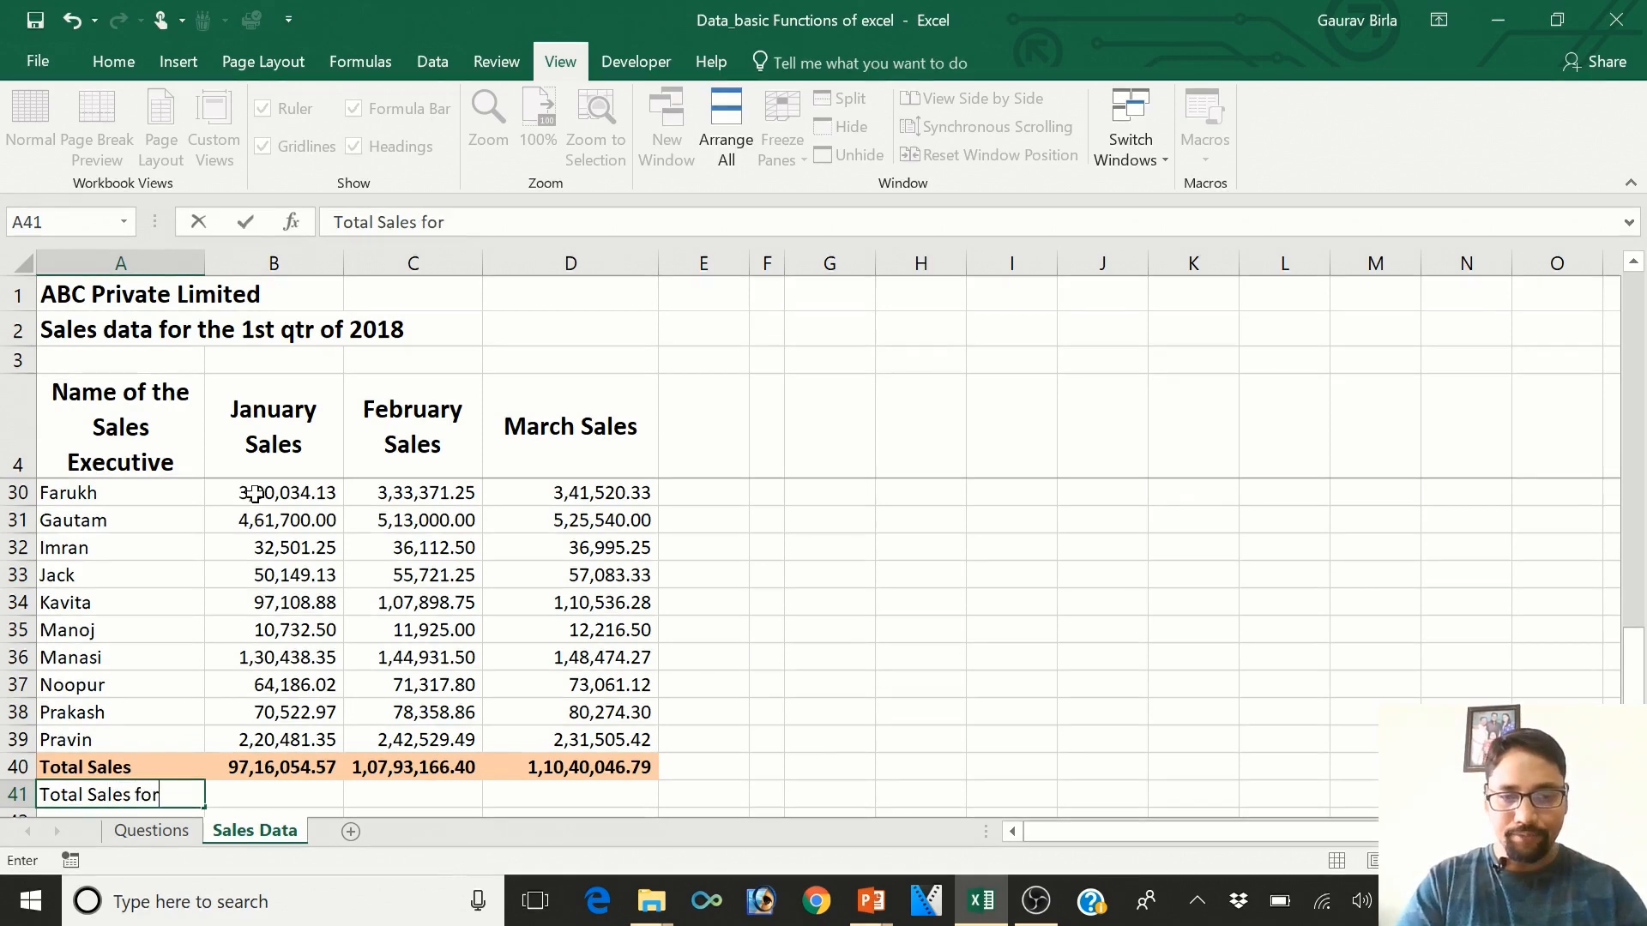
pyautogui.write(' the q')
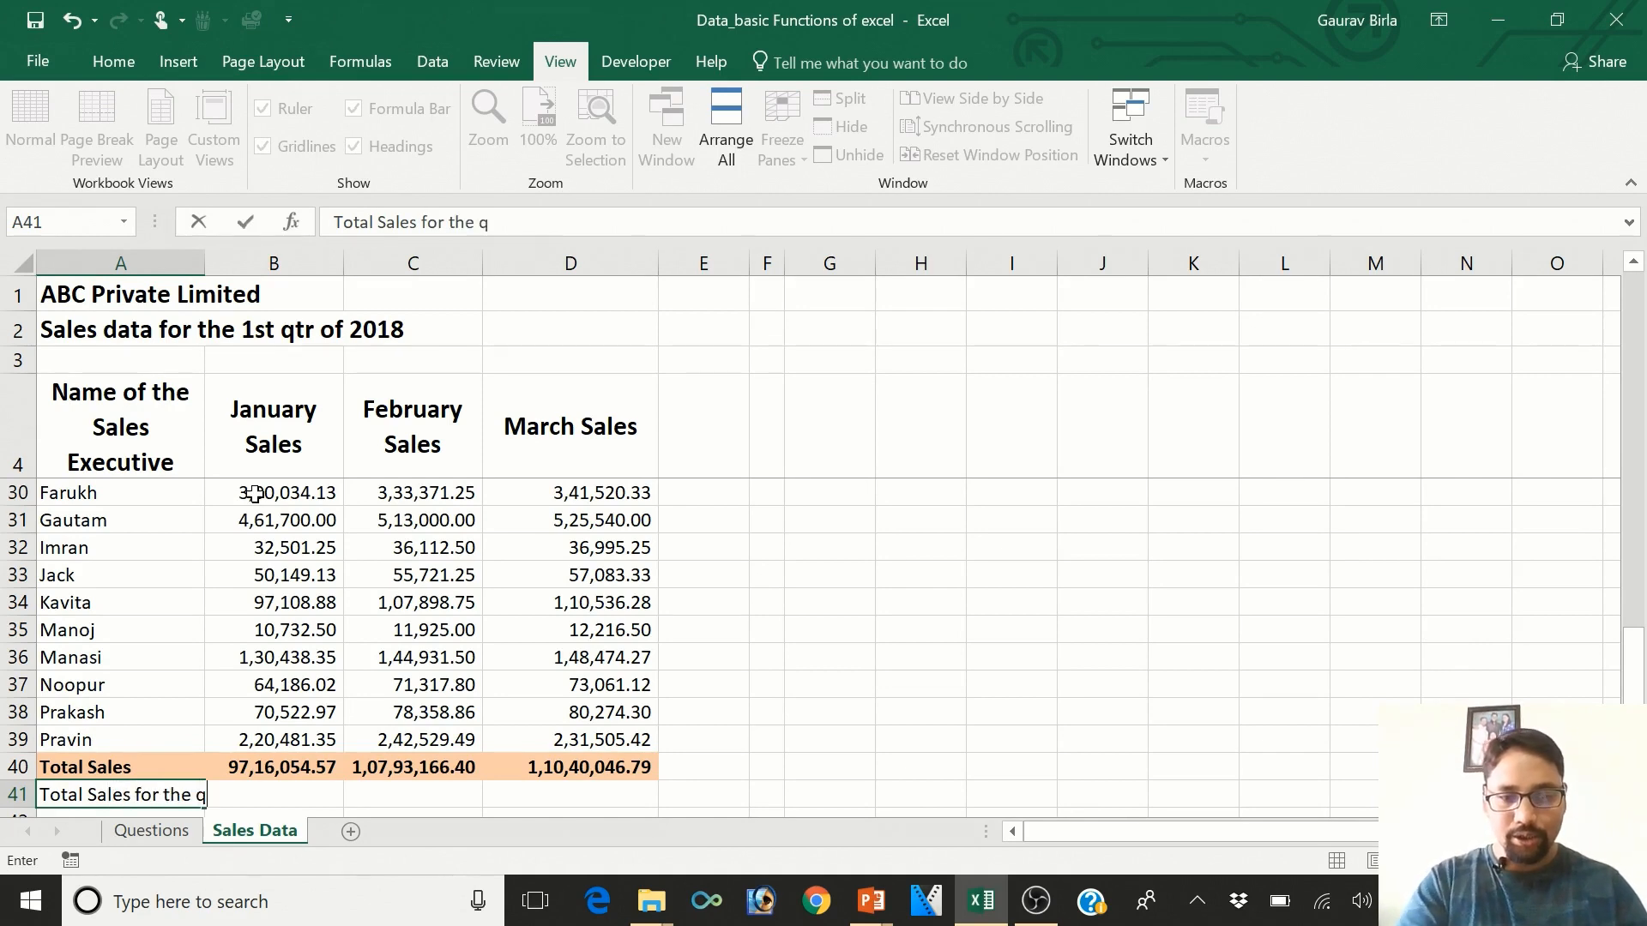
pyautogui.write('-1 of F.')
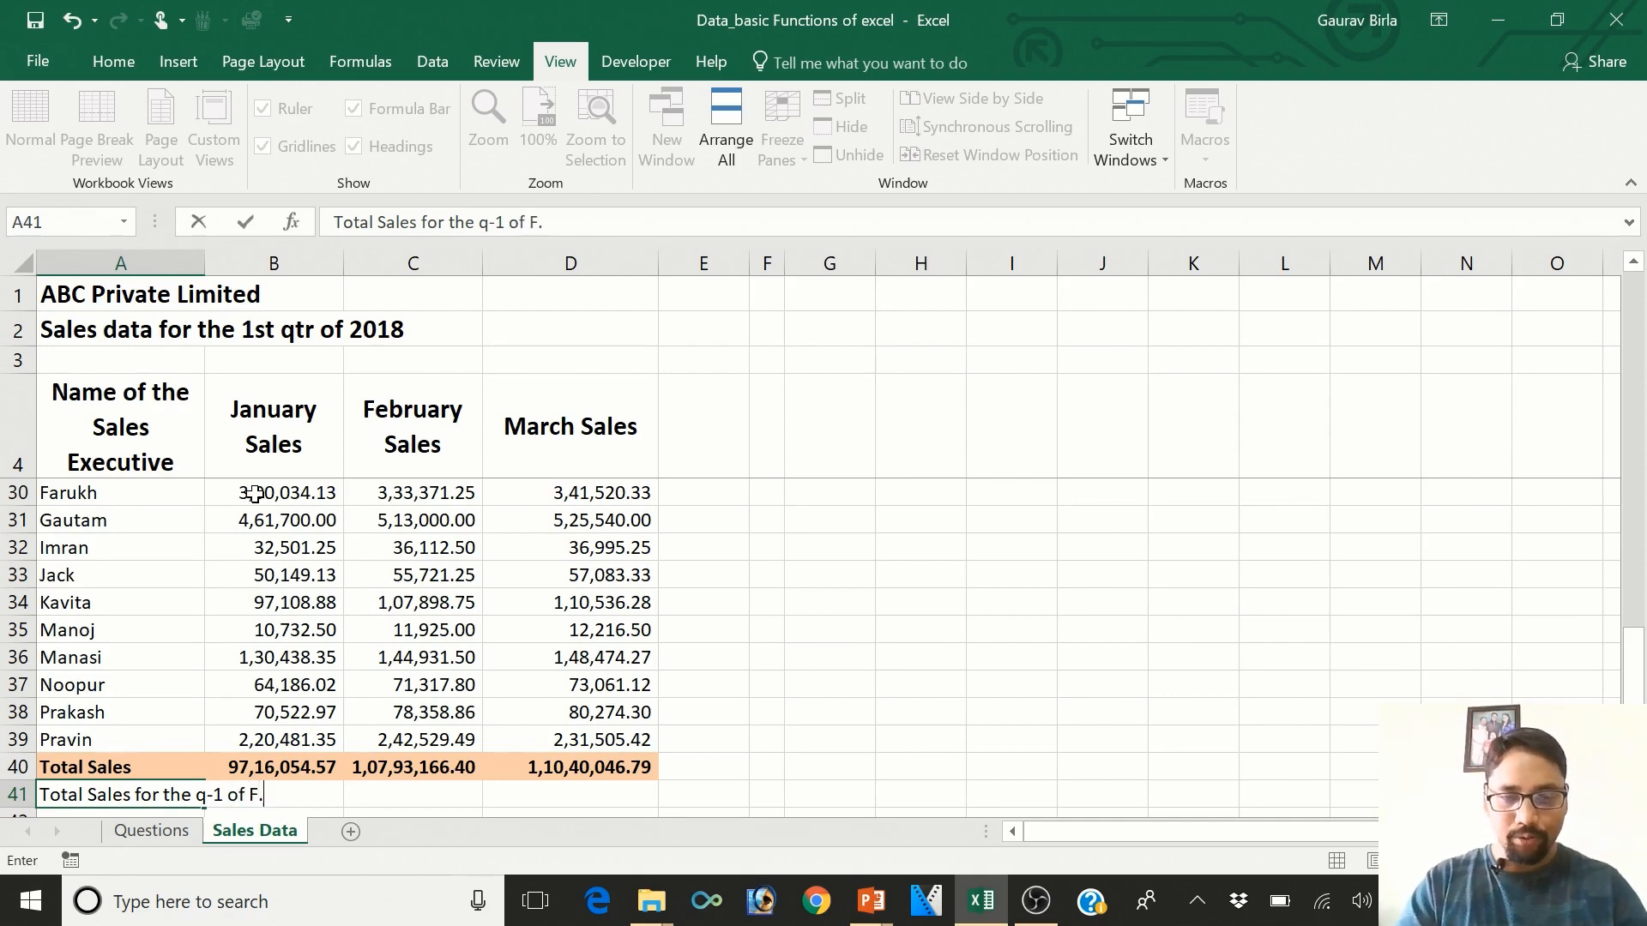
pyautogui.write('Y.2001-')
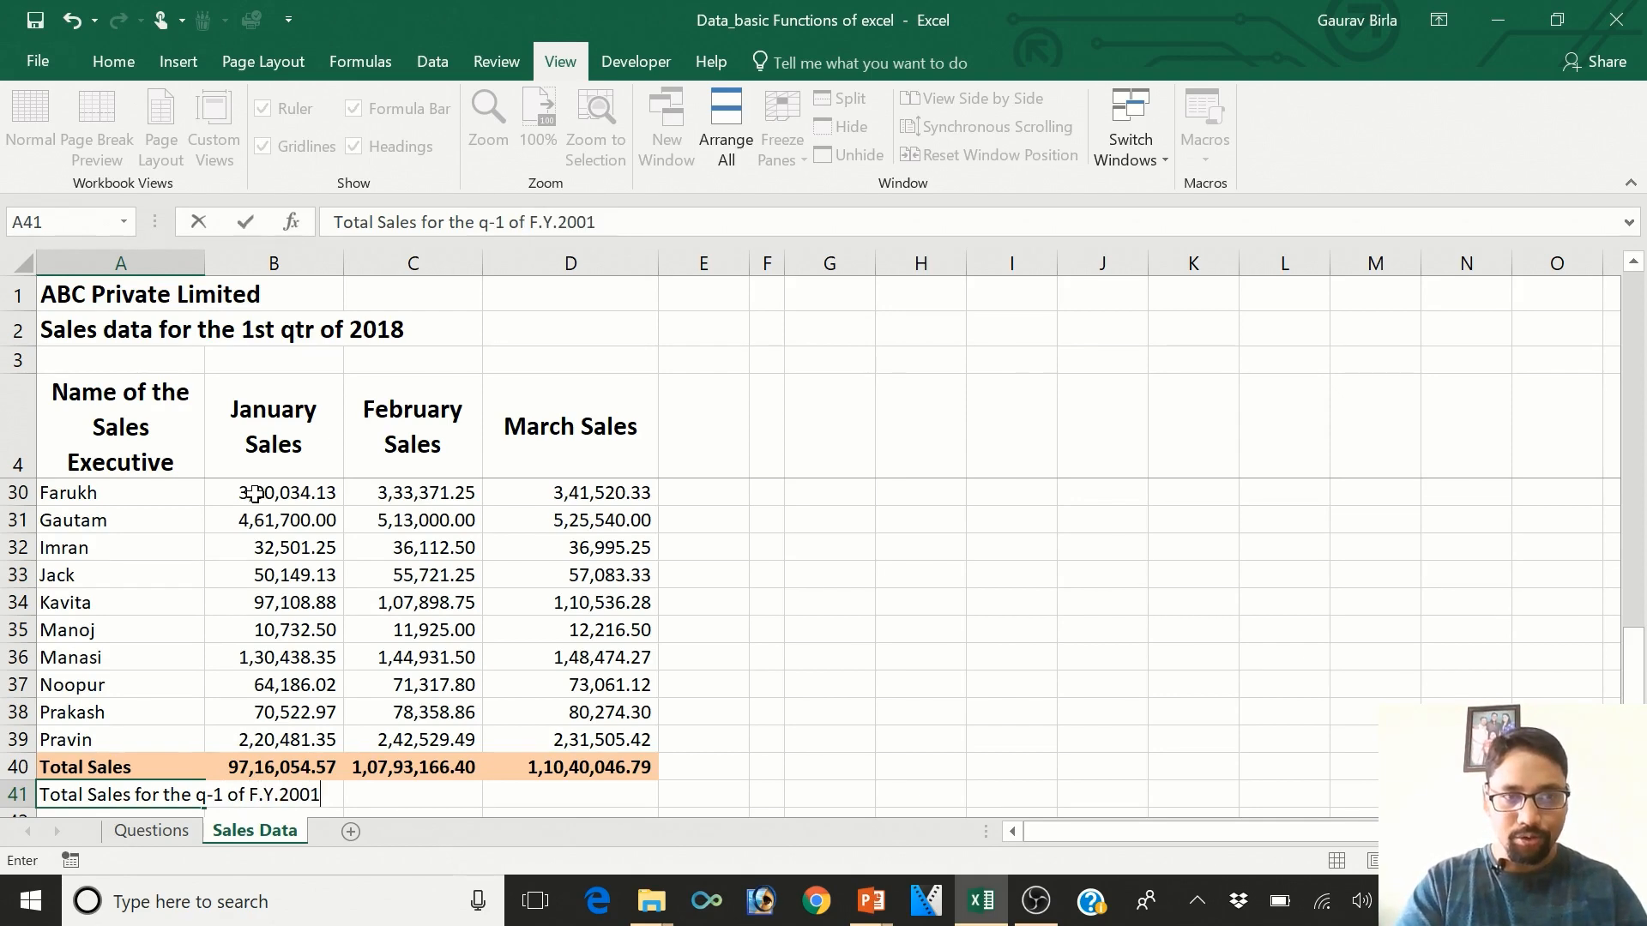
pyautogui.press('BackSpace')
pyautogui.press('BackSpace')
pyautogui.press('BackSpace')
pyautogui.write('18')
pyautogui.press('Return')
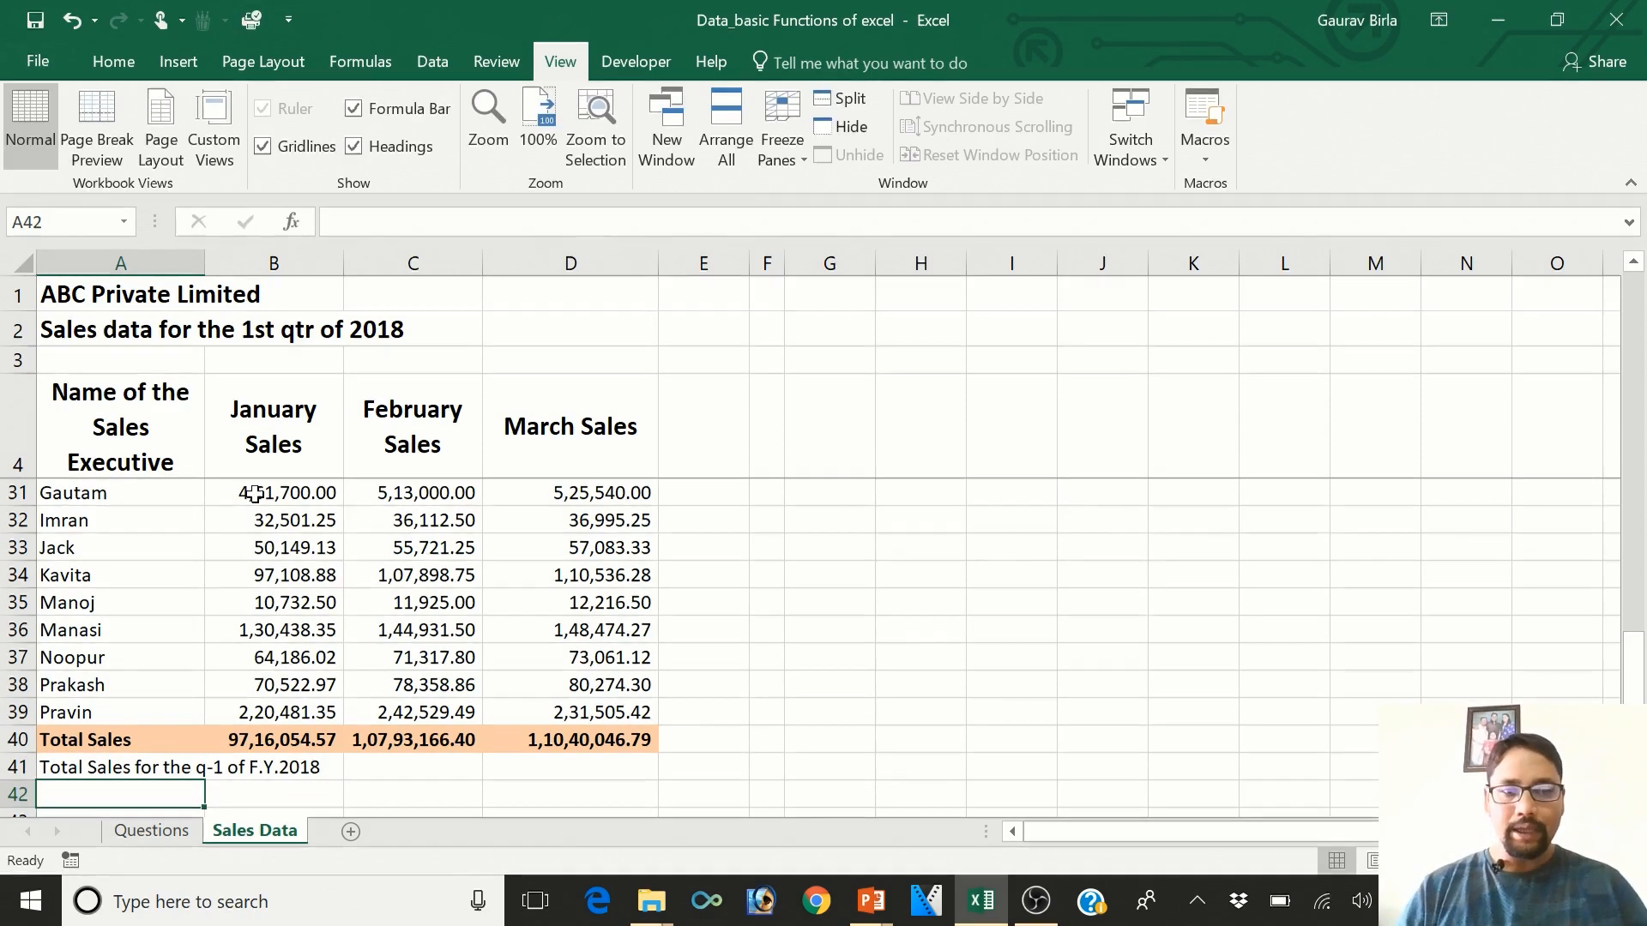
# - Calculate the first-quarter total in D41 by adding the three monthly totals with =B40+C40+D40
pyautogui.press('Right')
pyautogui.press('Right')
pyautogui.press('Right')
pyautogui.press('Up')
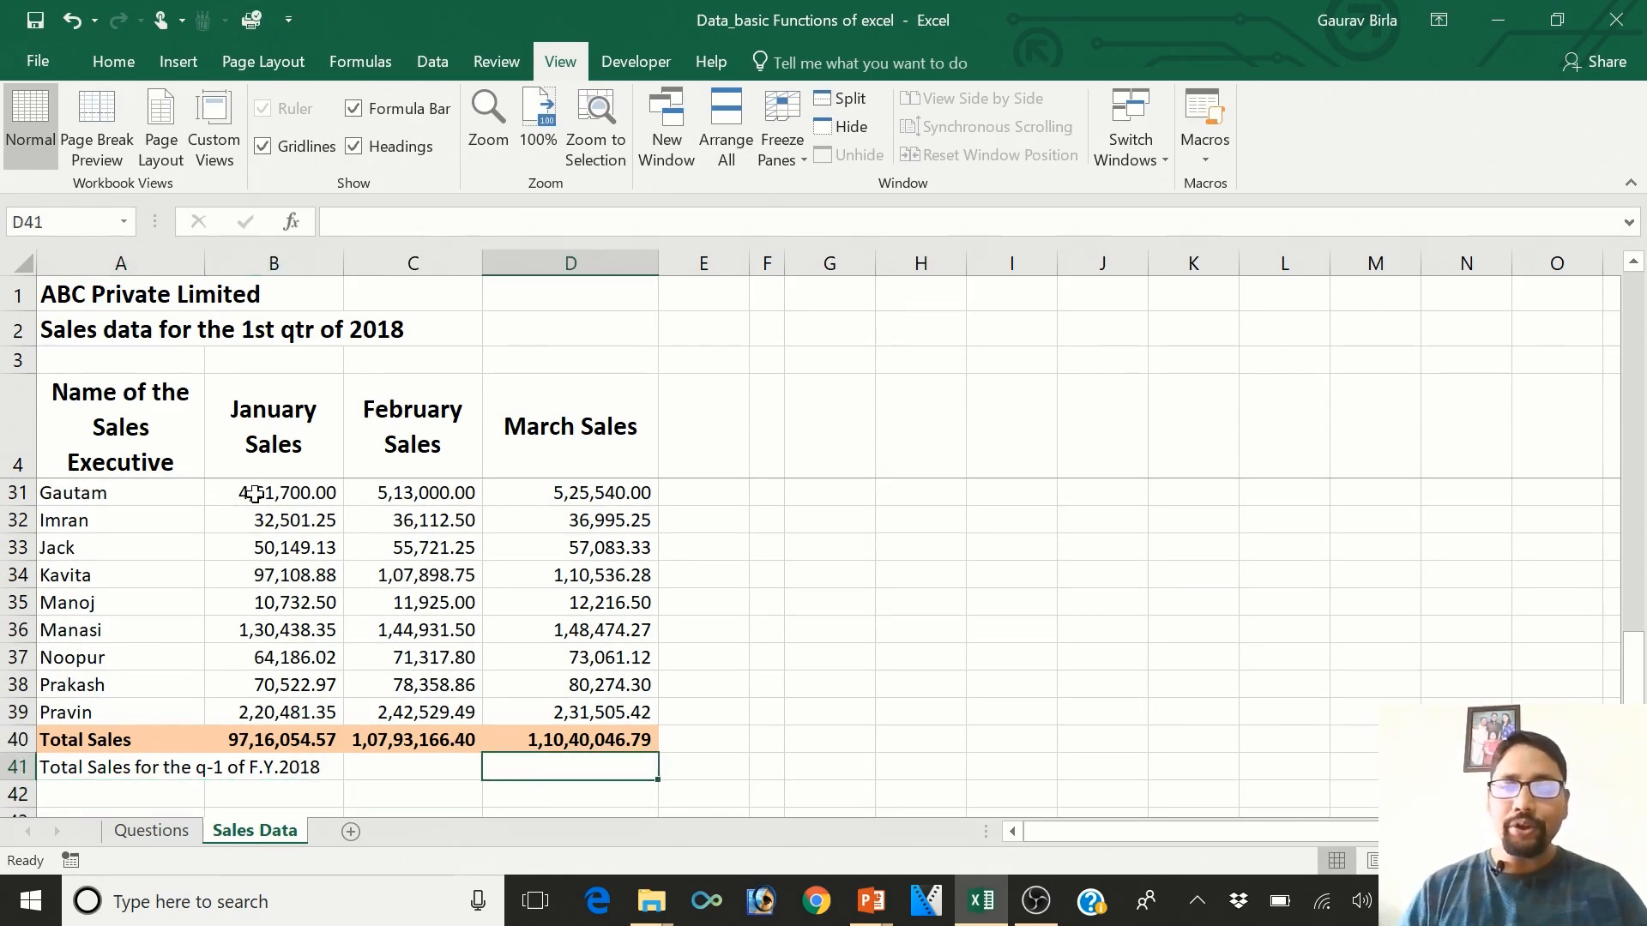
pyautogui.write('=')
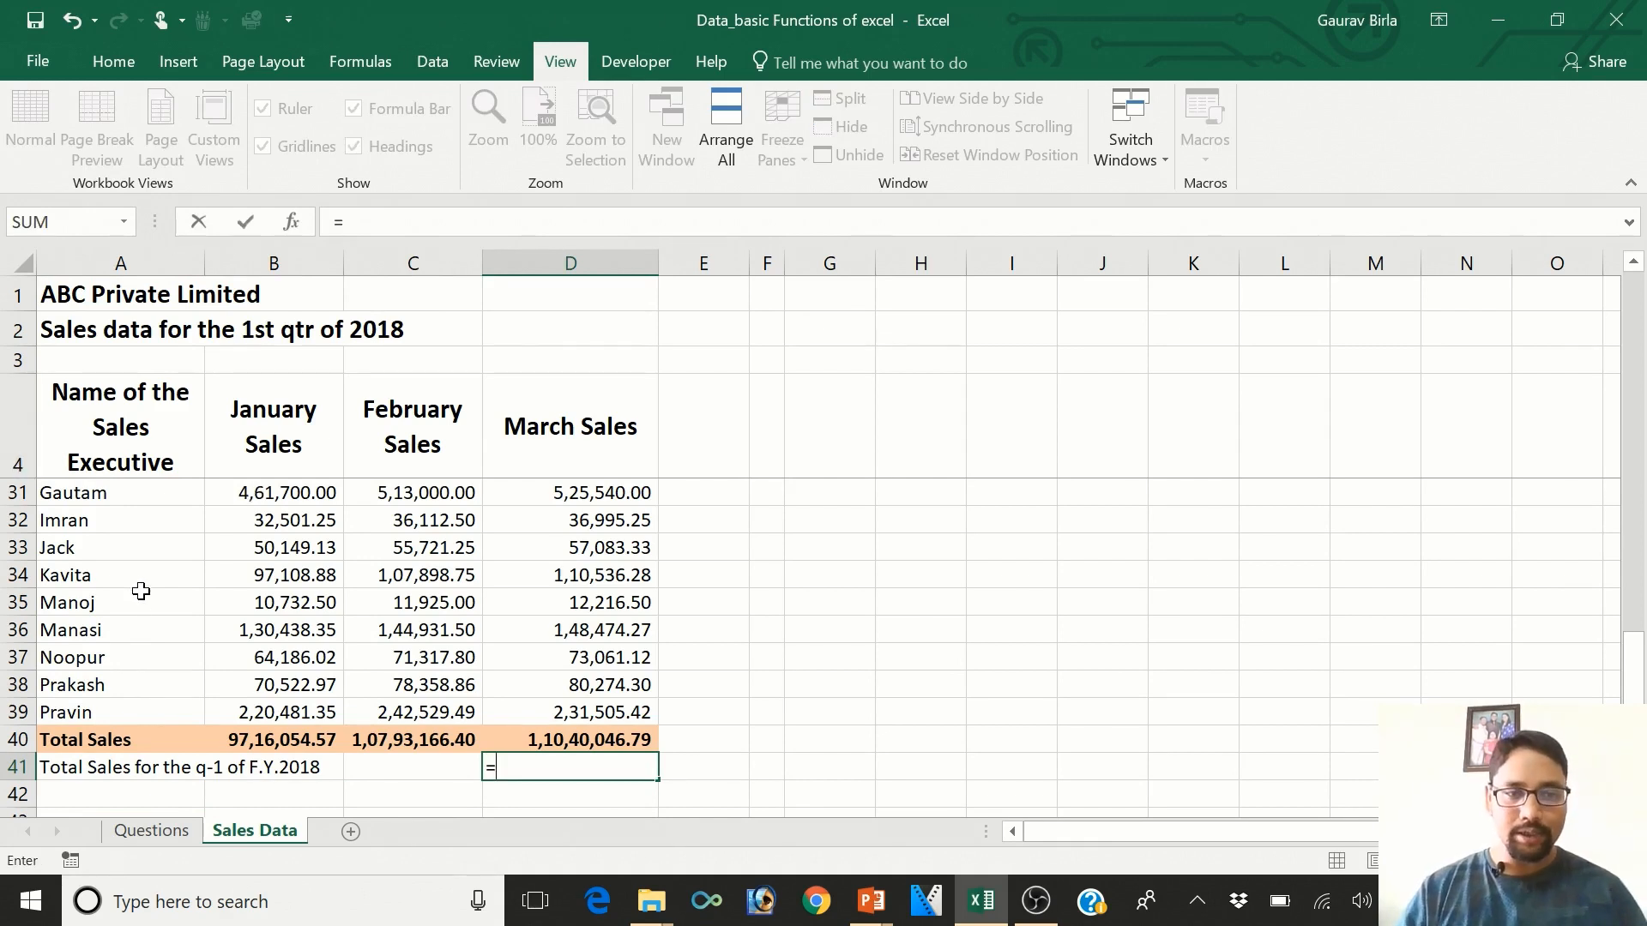
pyautogui.click(285, 740)
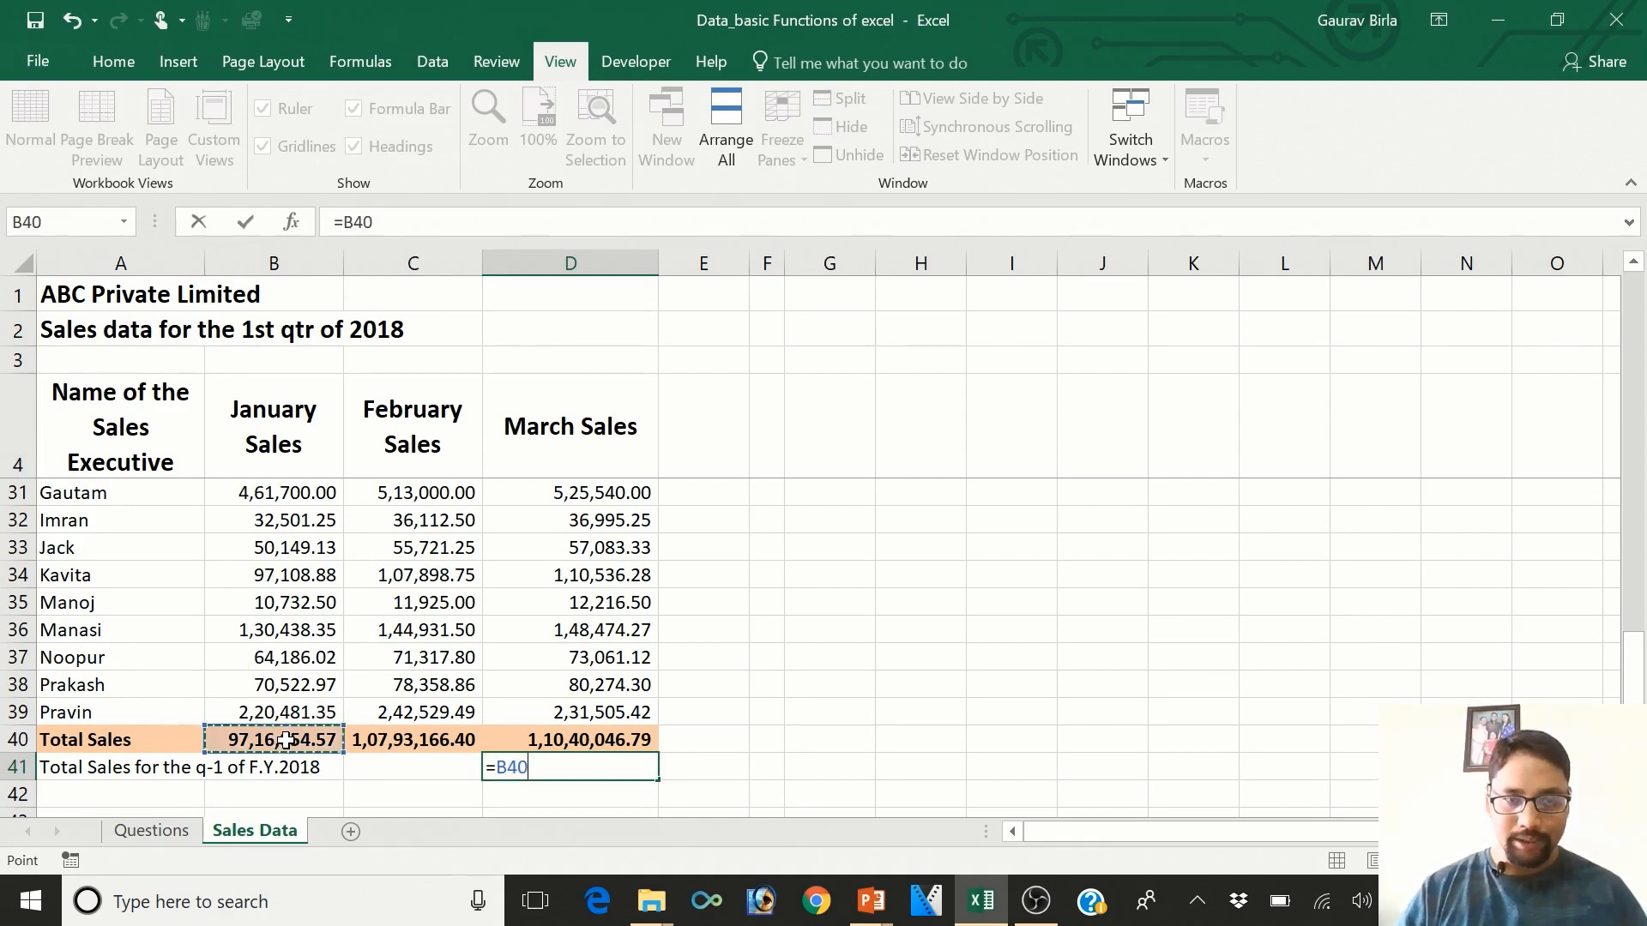
pyautogui.write('+')
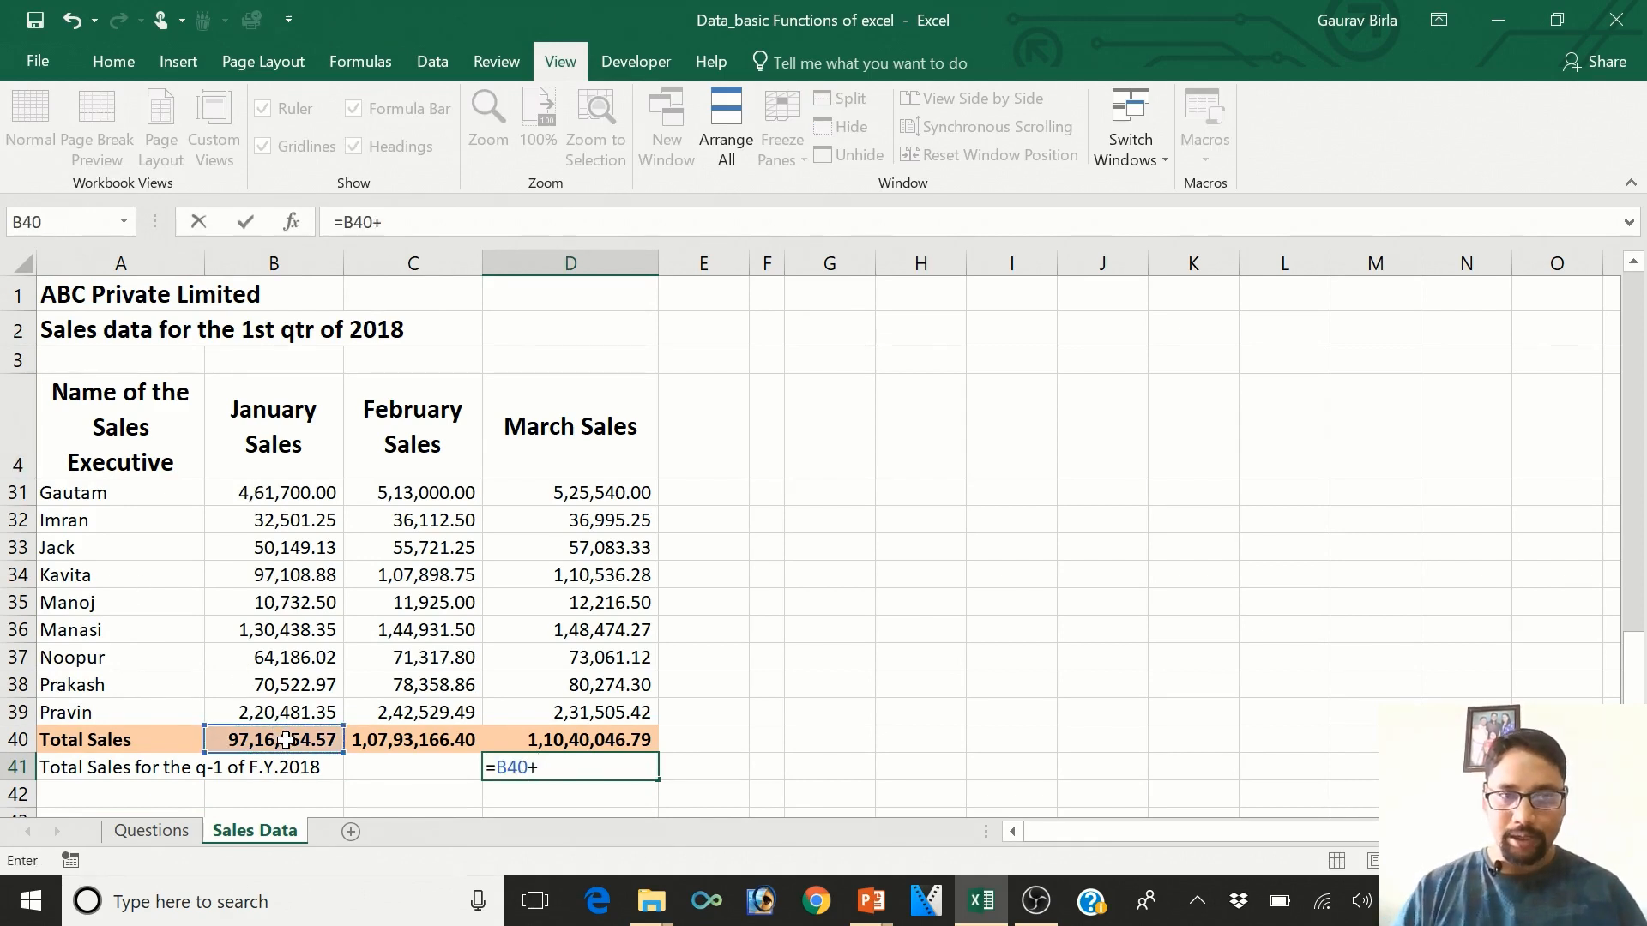
pyautogui.click(433, 736)
pyautogui.write('+')
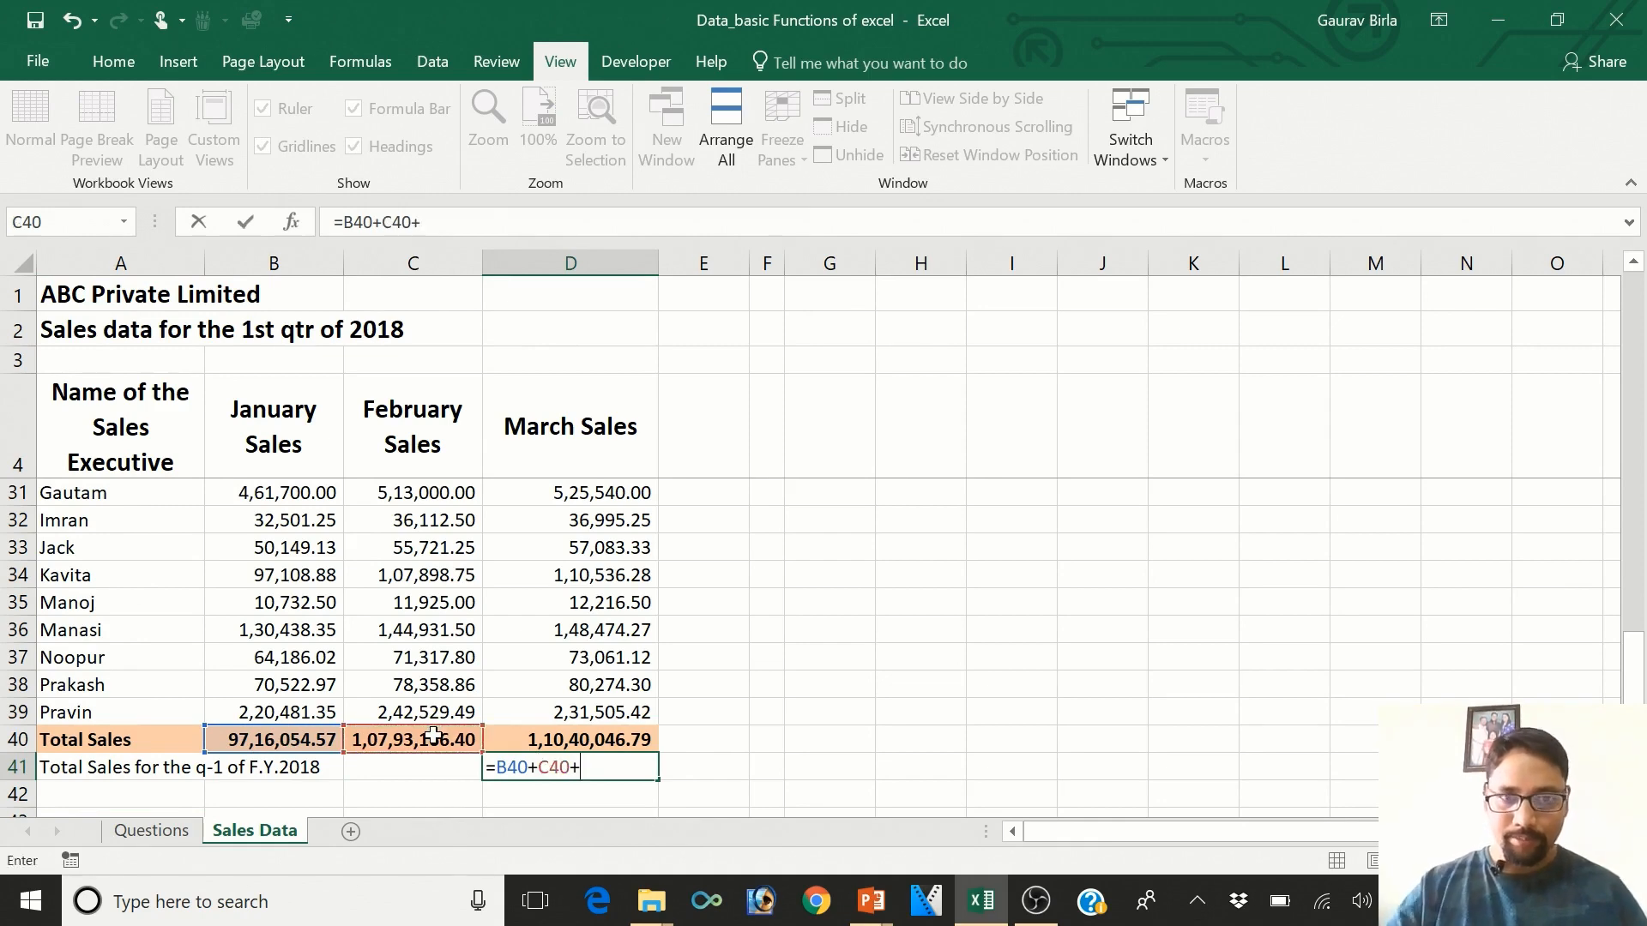
pyautogui.click(545, 743)
pyautogui.hotkey('ctrl', 'Return')
pyautogui.press('Return')
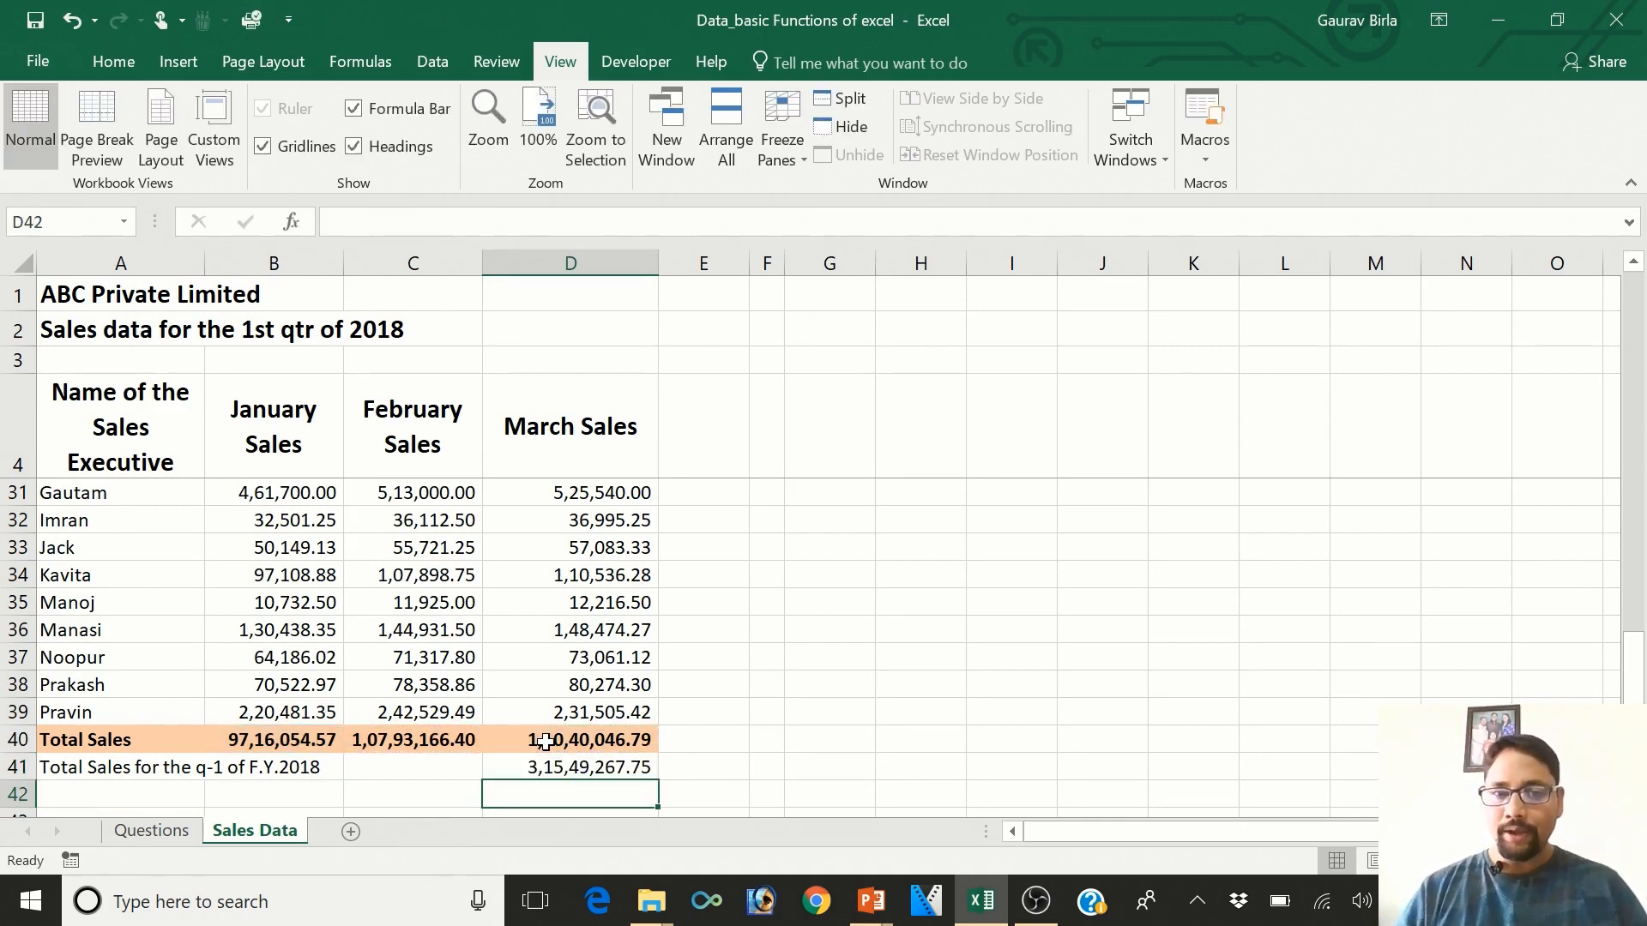
# - Copy the quarterly total row A41:D41 into row 42, starting at A42
pyautogui.press('Home')
pyautogui.press('Up')
pyautogui.hotkey('shift', 'Right')
pyautogui.hotkey('shift', 'Right')
pyautogui.hotkey('shift', 'Right')
pyautogui.hotkey('ctrl', 'c')
pyautogui.press('Down')
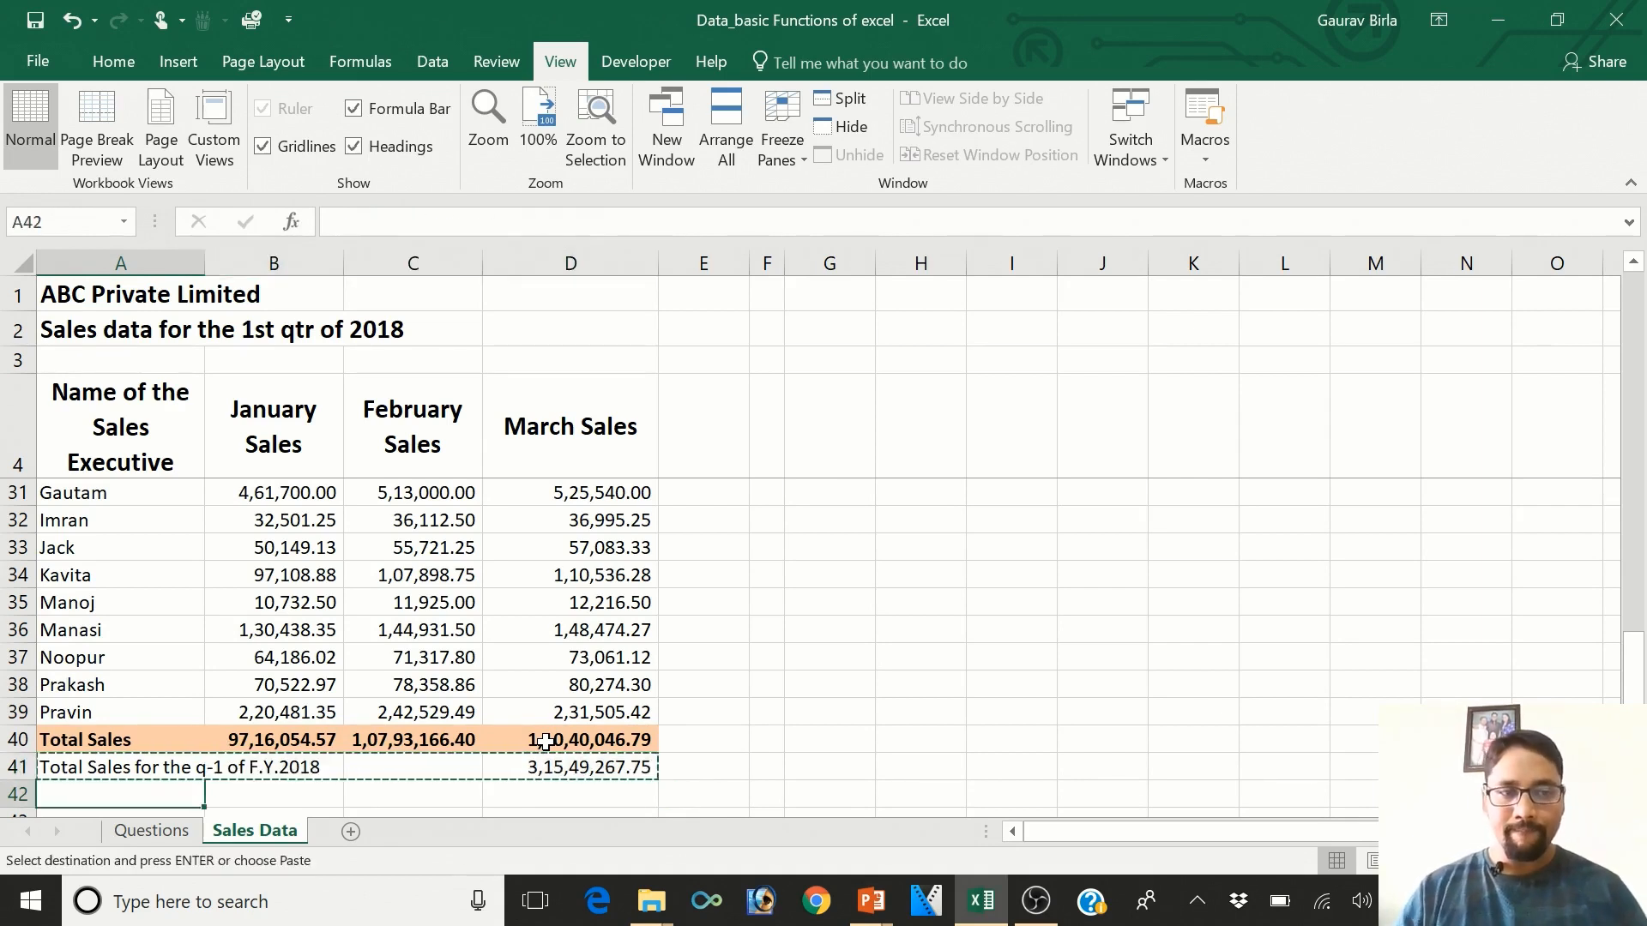
pyautogui.press('Return')
# - Replace the formula in D42 with =SUM(B40:D40) to total the three monthly totals
pyautogui.press('Right')
pyautogui.press('Right')
pyautogui.press('Right')
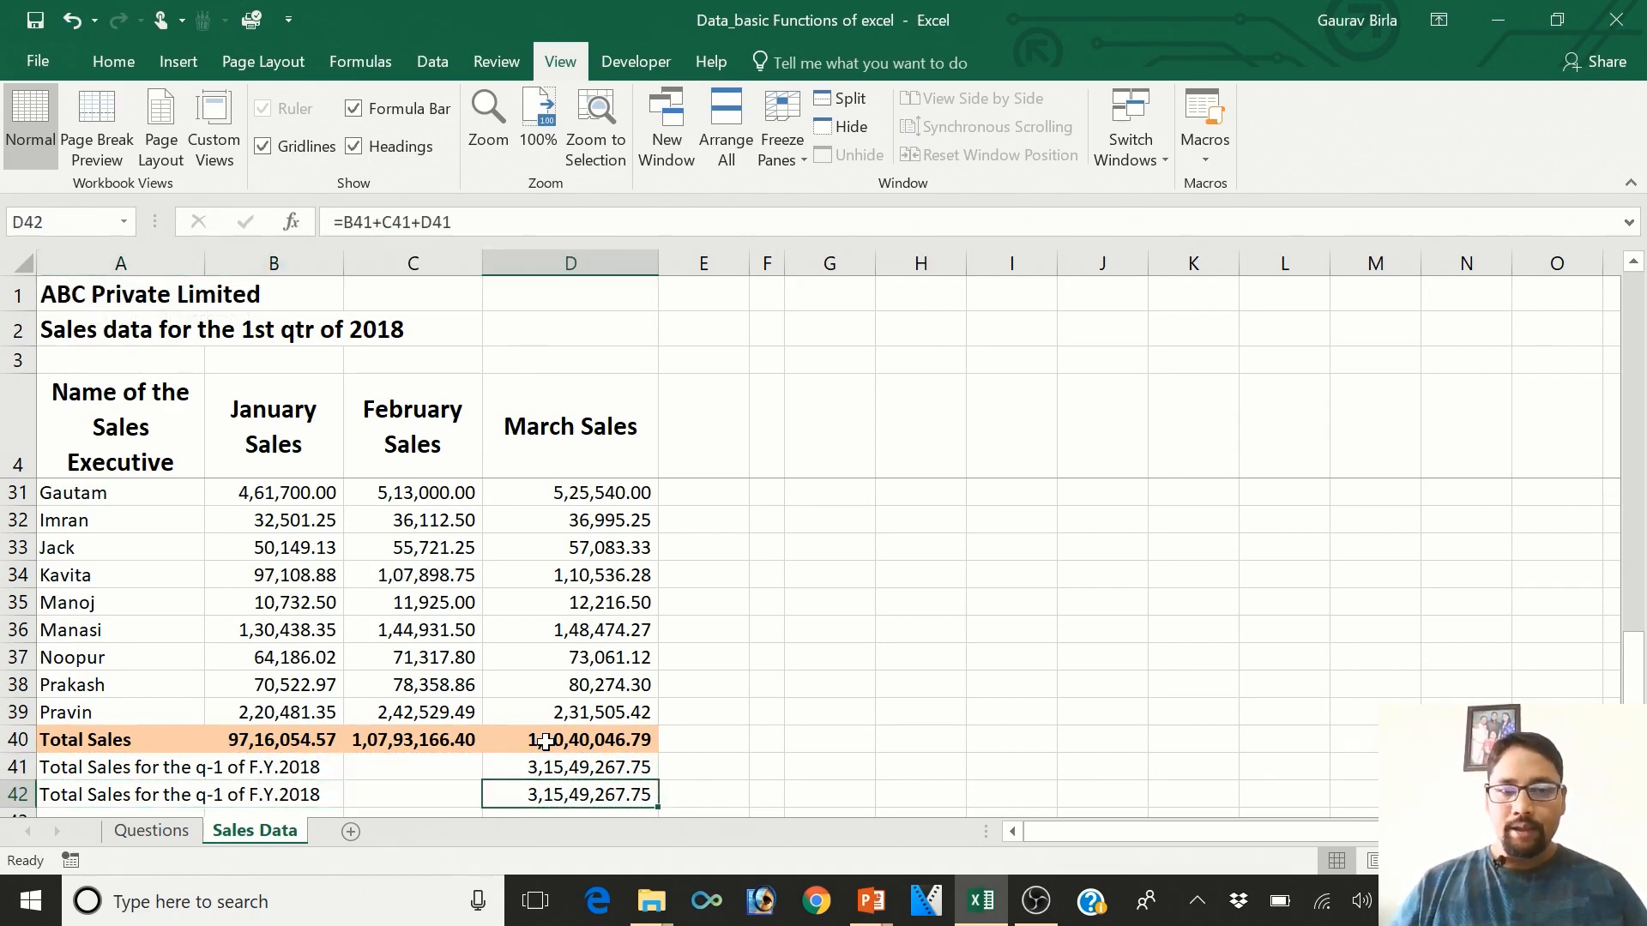
pyautogui.write('=')
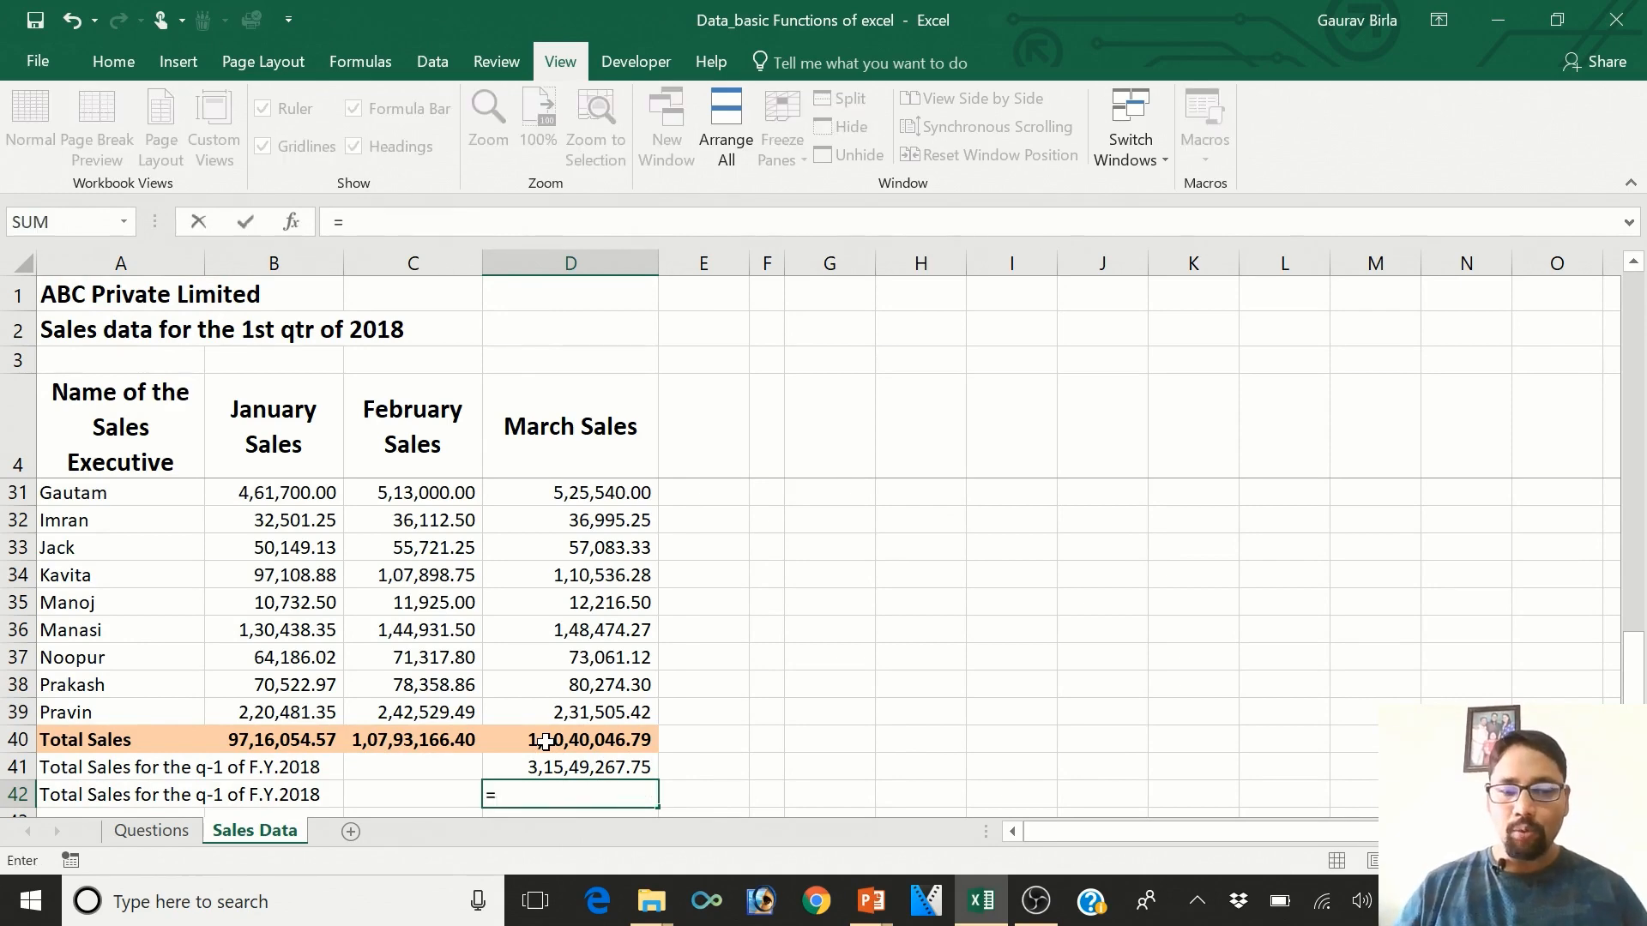
pyautogui.write('sum')
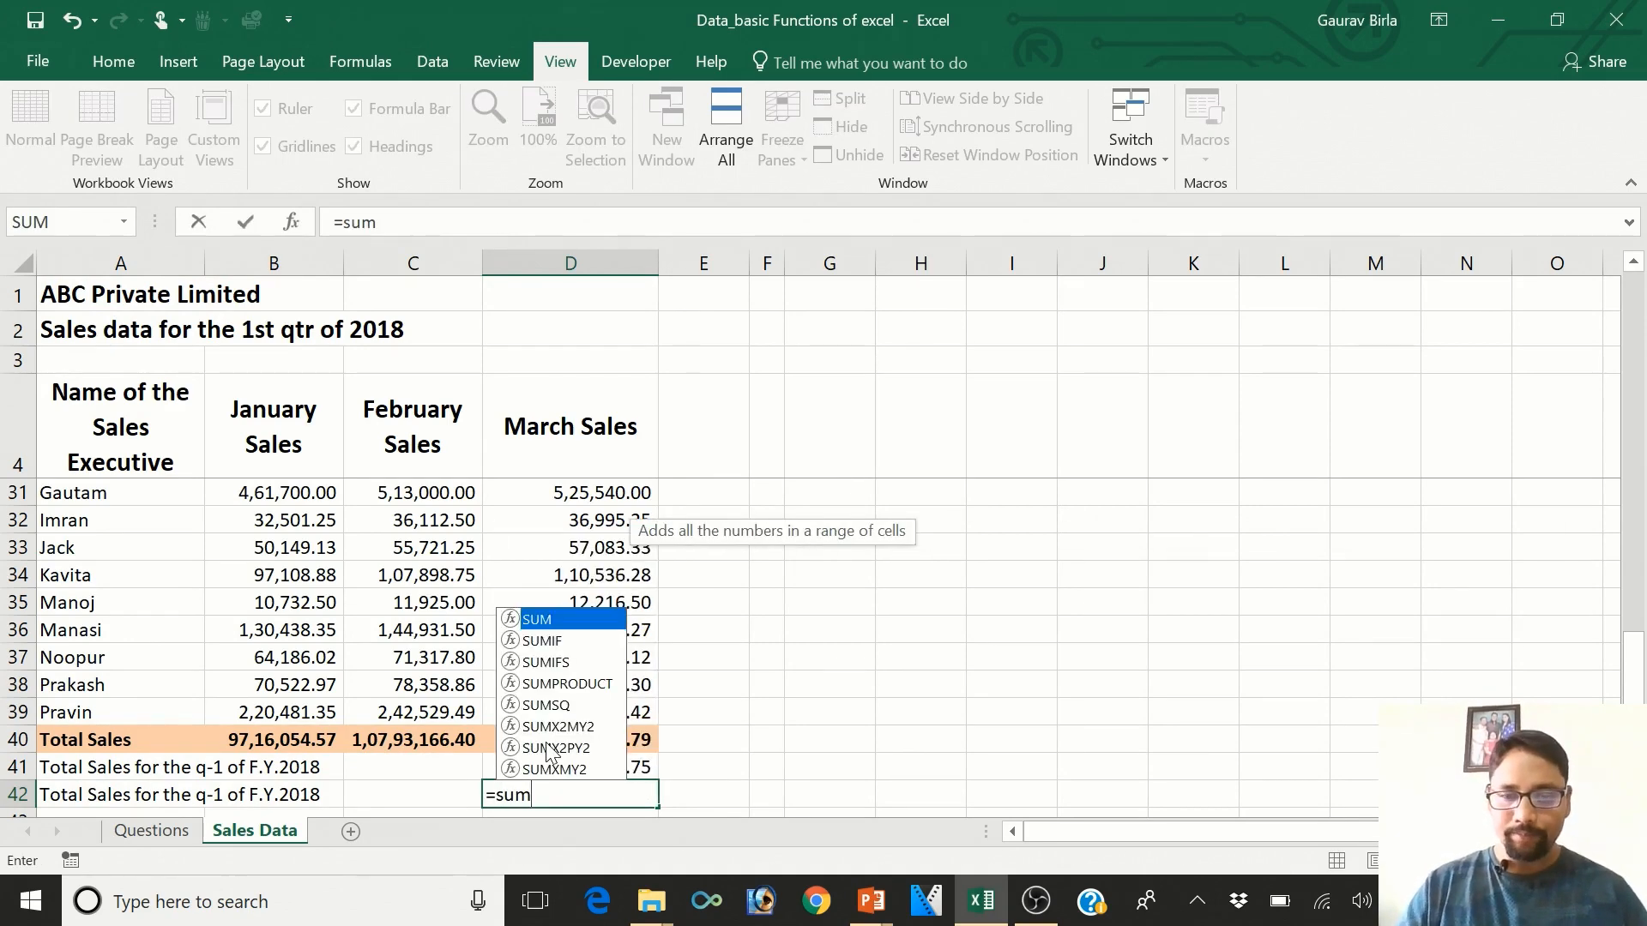
pyautogui.write('(')
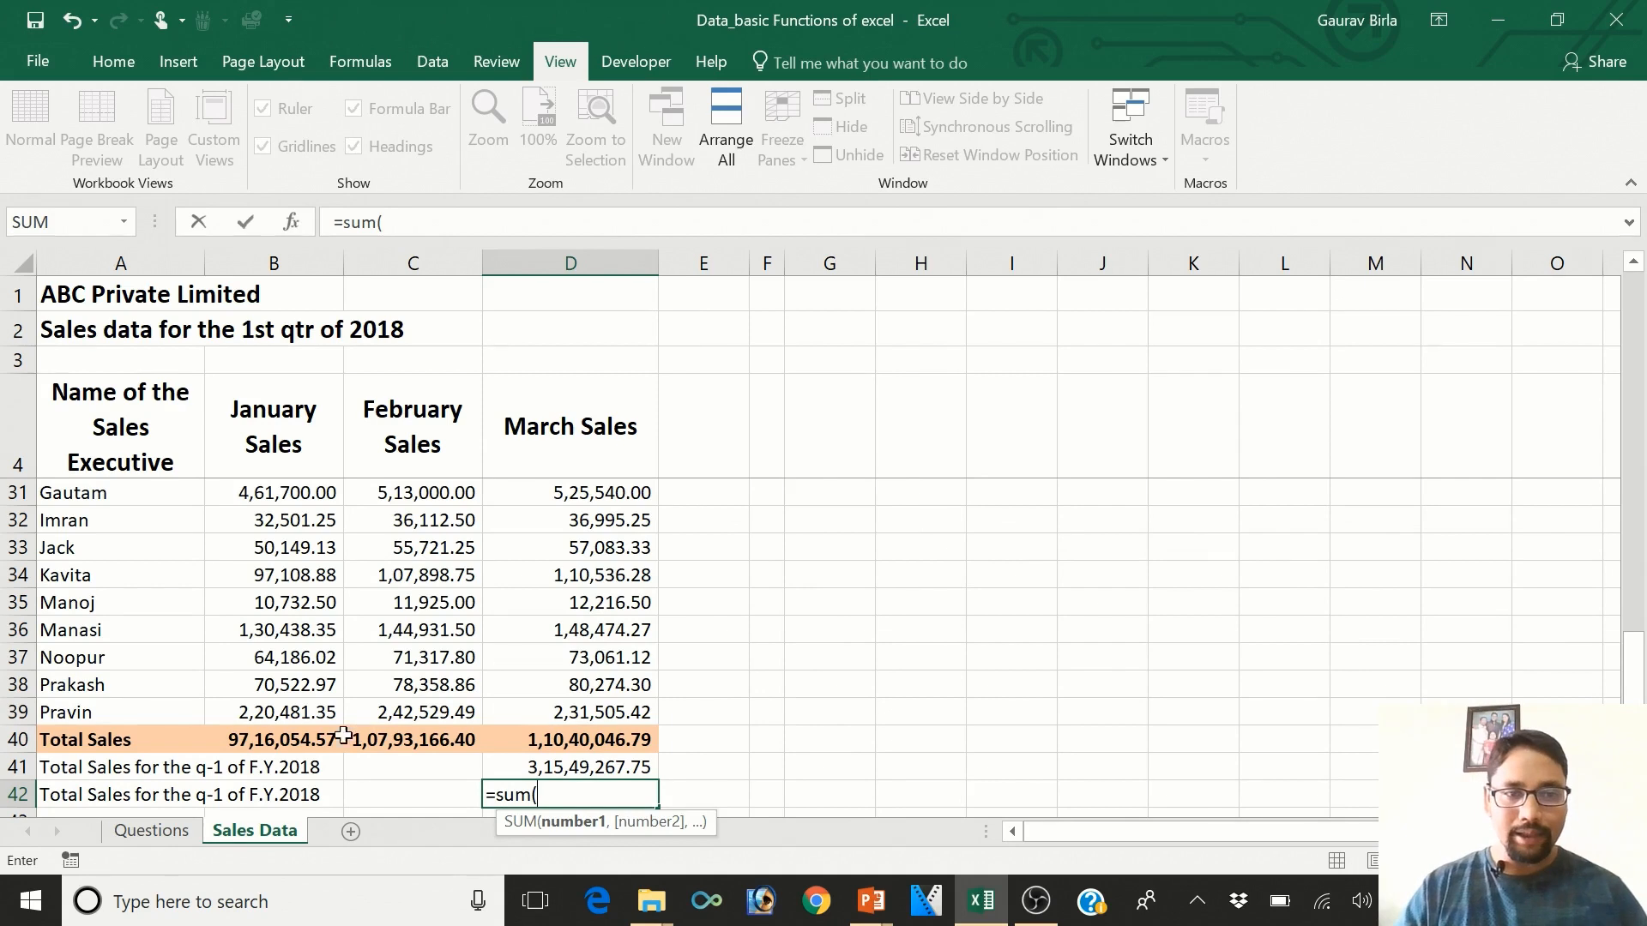
pyautogui.click(296, 738)
pyautogui.hotkey('shift', 'Right')
pyautogui.hotkey('shift', 'Right')
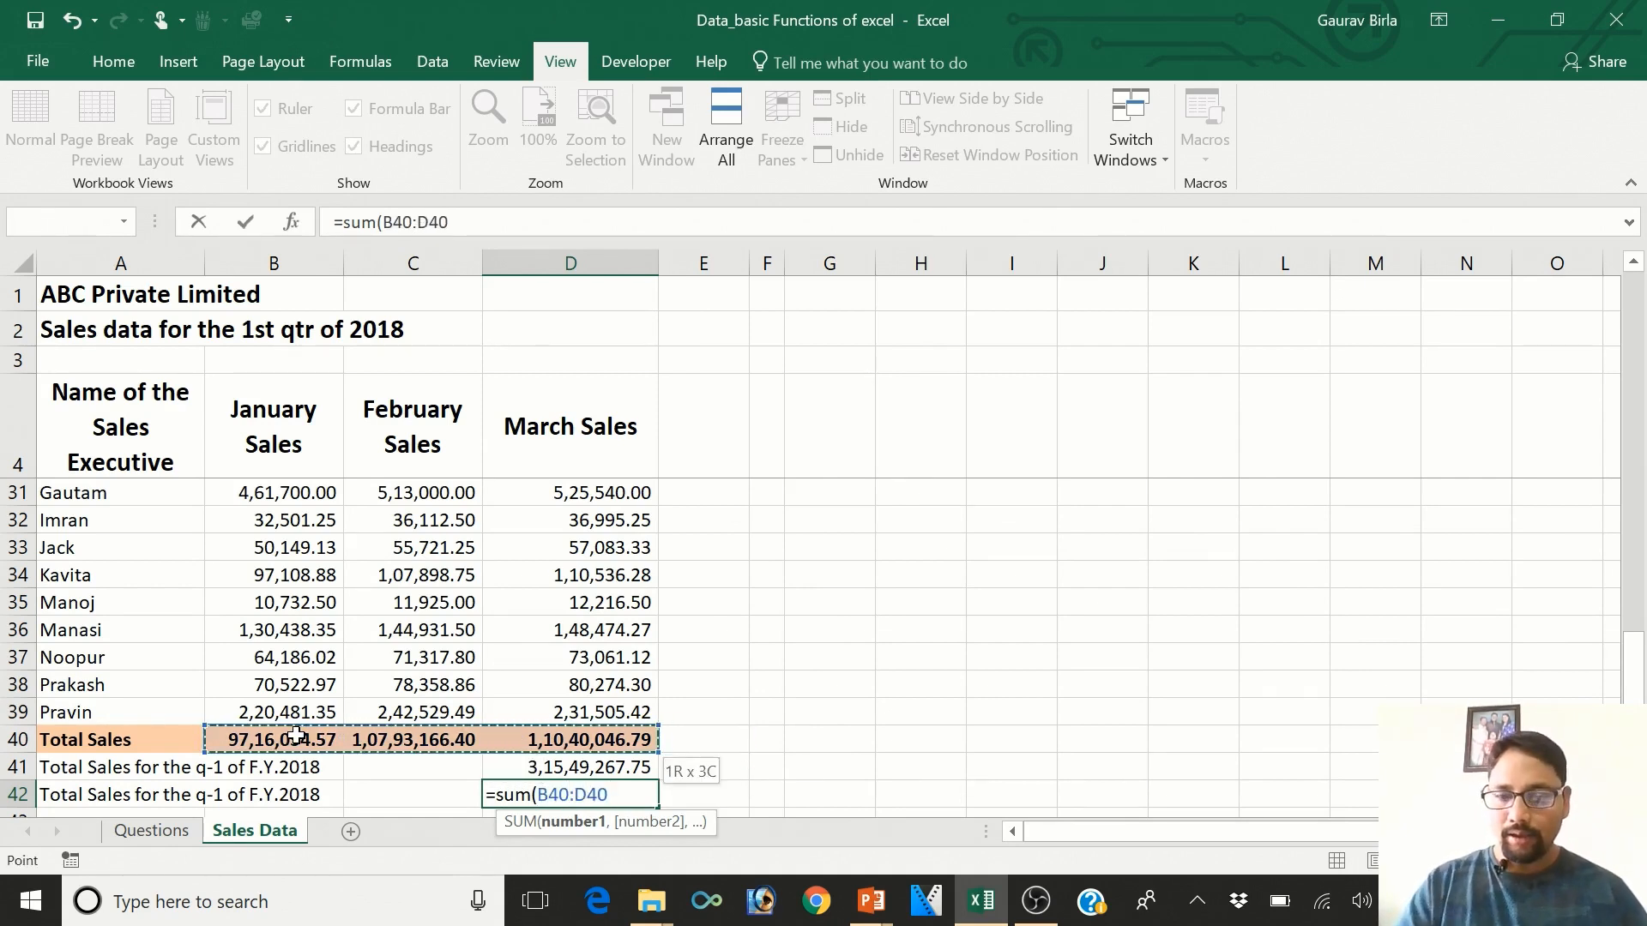
pyautogui.write(')')
pyautogui.hotkey('ctrl', 'Return')
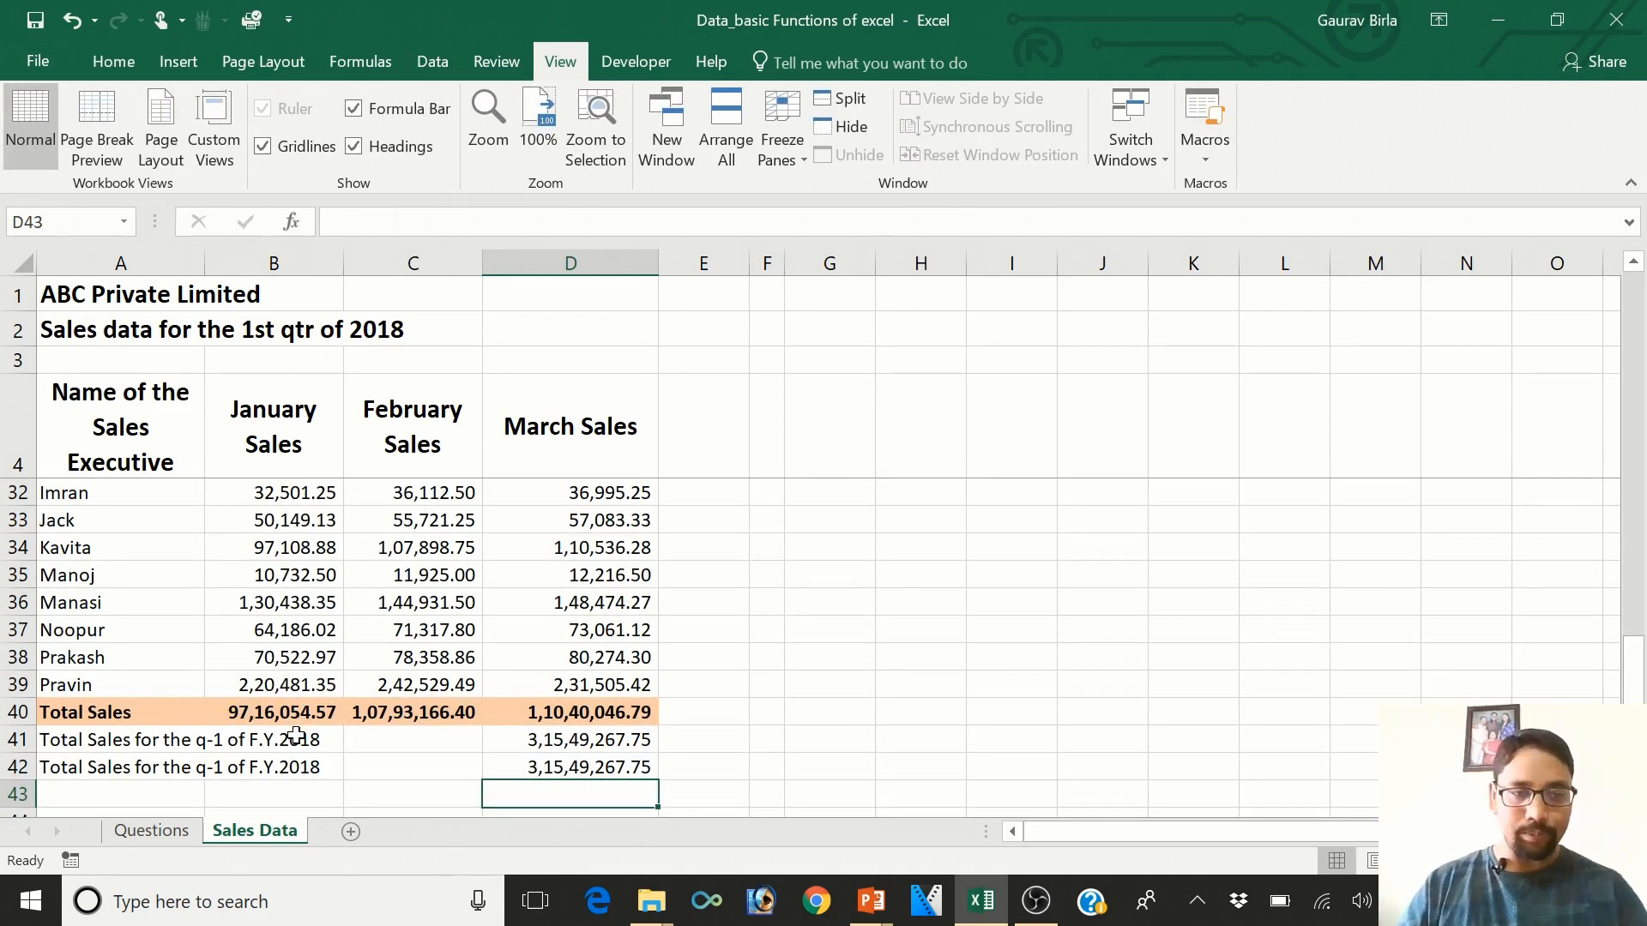
# - Fill the quarterly total label from A42 down into A43
pyautogui.press('Left')
pyautogui.press('Left')
pyautogui.press('Left')
pyautogui.hotkey('ctrl', 'd')
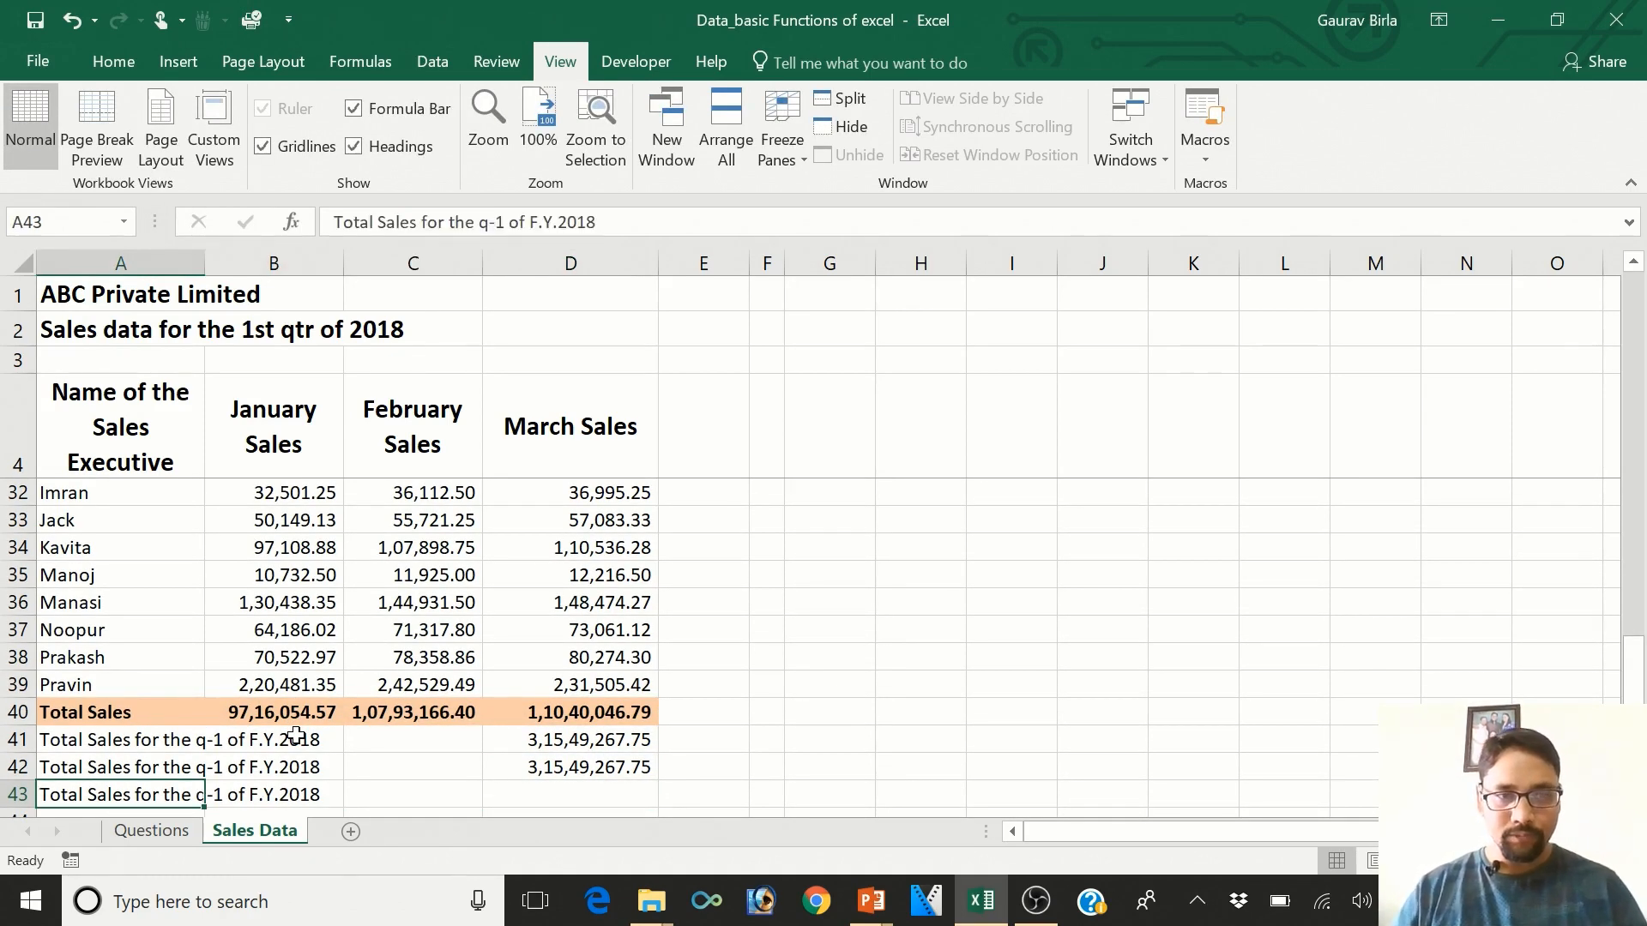
# - Calculate the quarter total in D43 directly from all individual sales figures with =SUM(B5:D39)
pyautogui.press('Right')
pyautogui.press('Right')
pyautogui.press('Right')
pyautogui.write('=sum(')
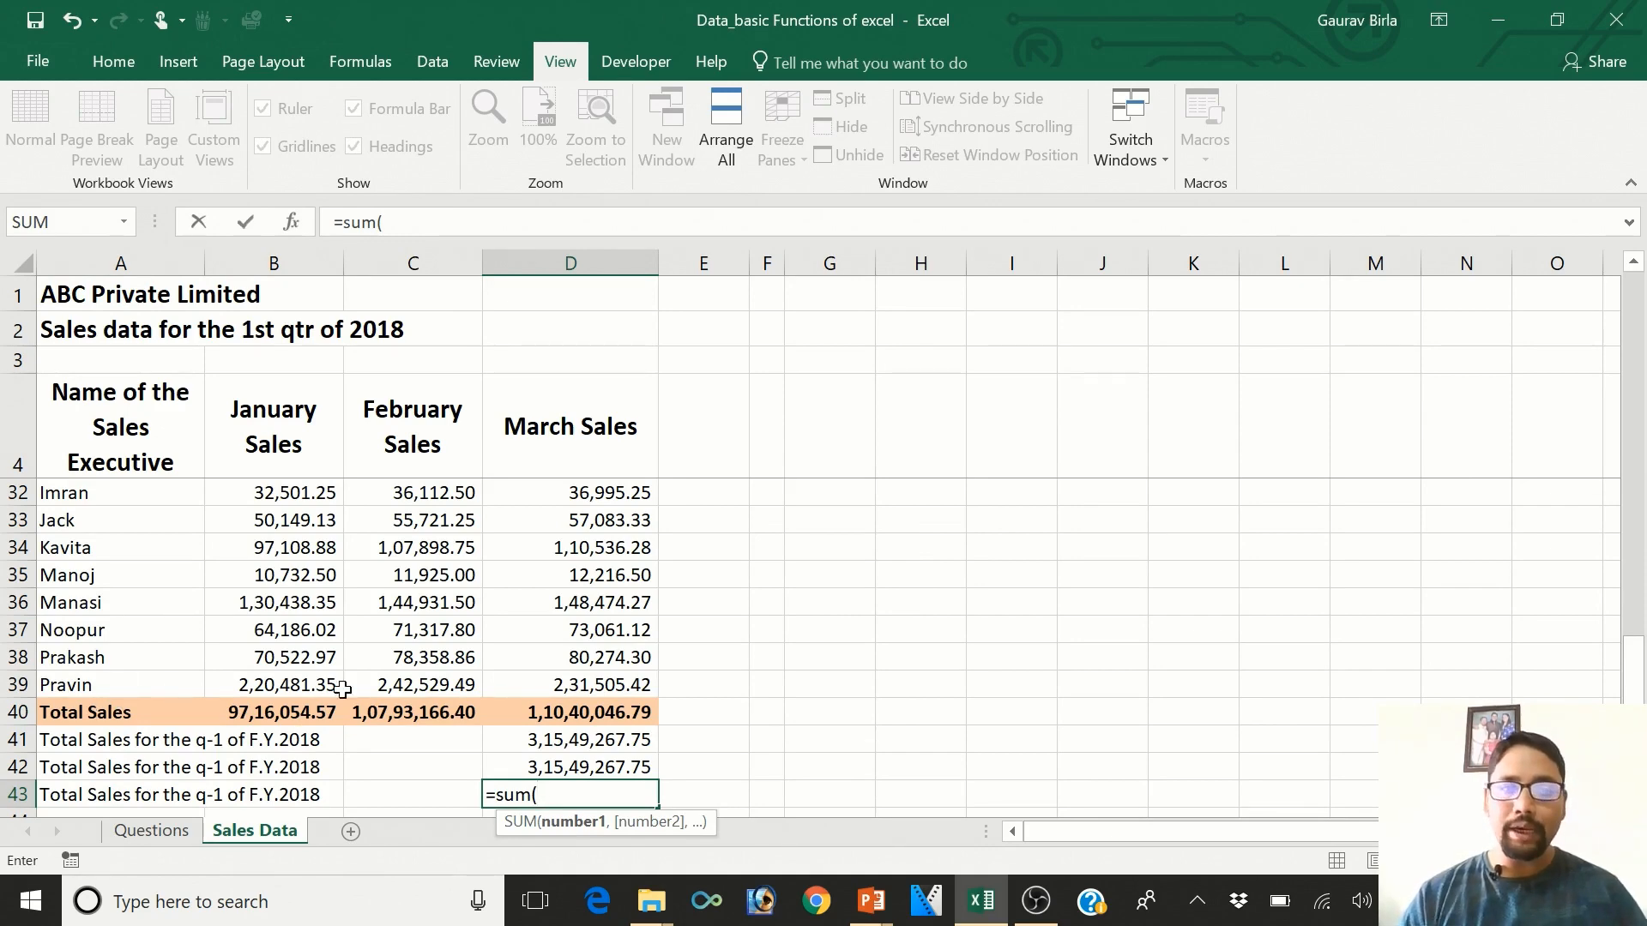
pyautogui.moveTo(517, 684); pyautogui.dragTo(268, 491)
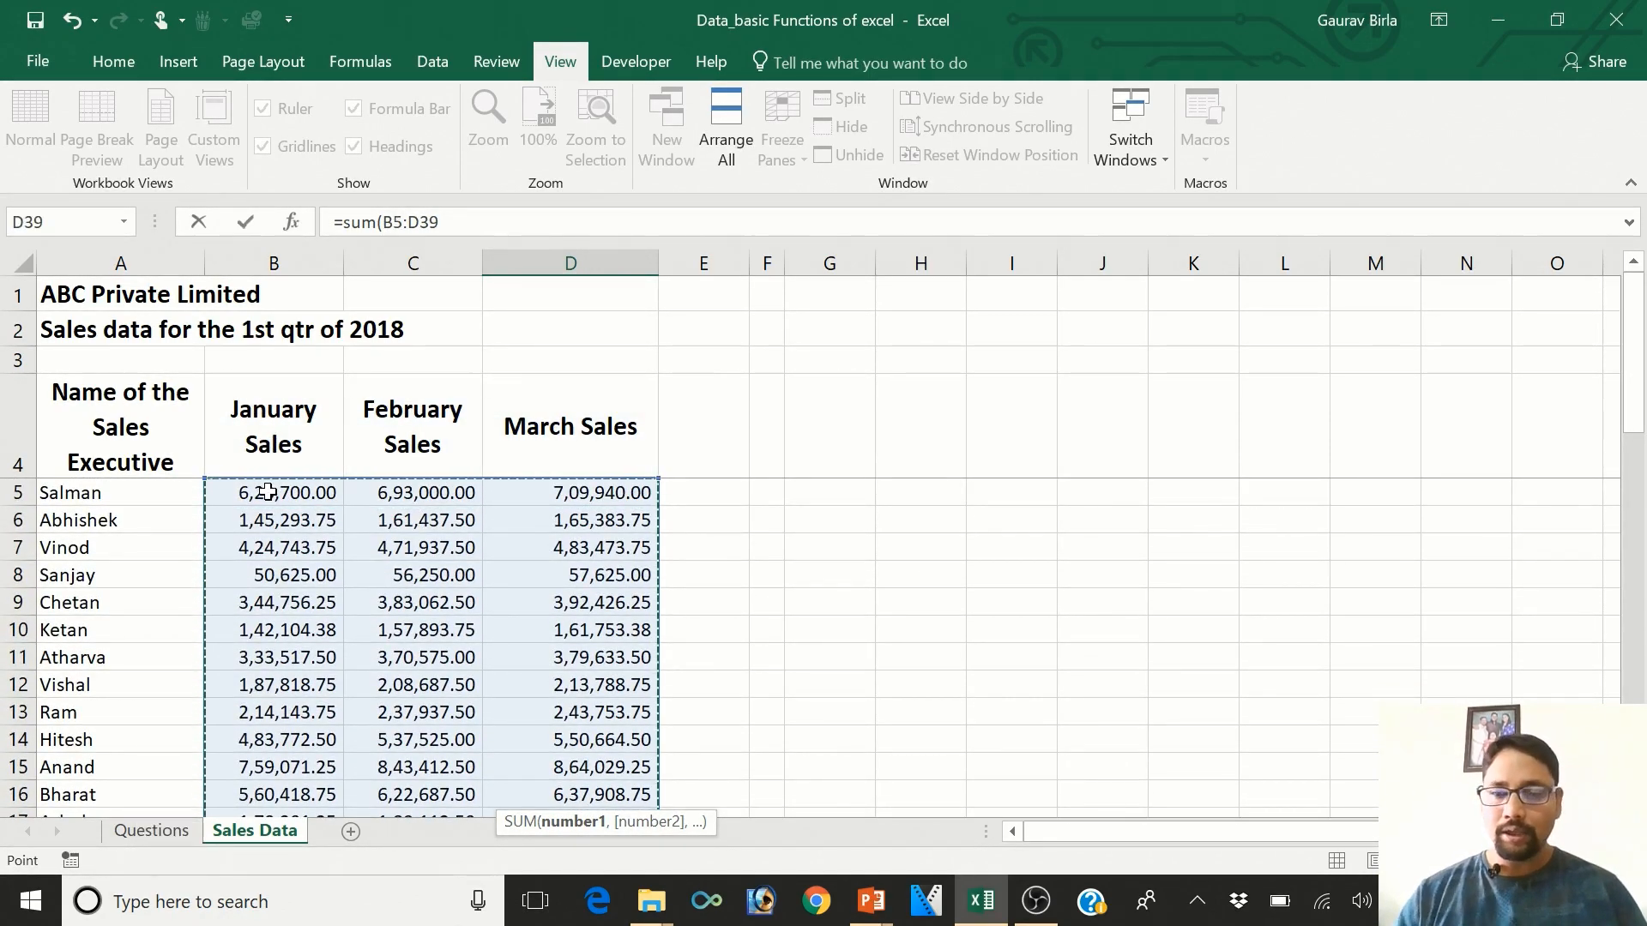
pyautogui.press('Return')
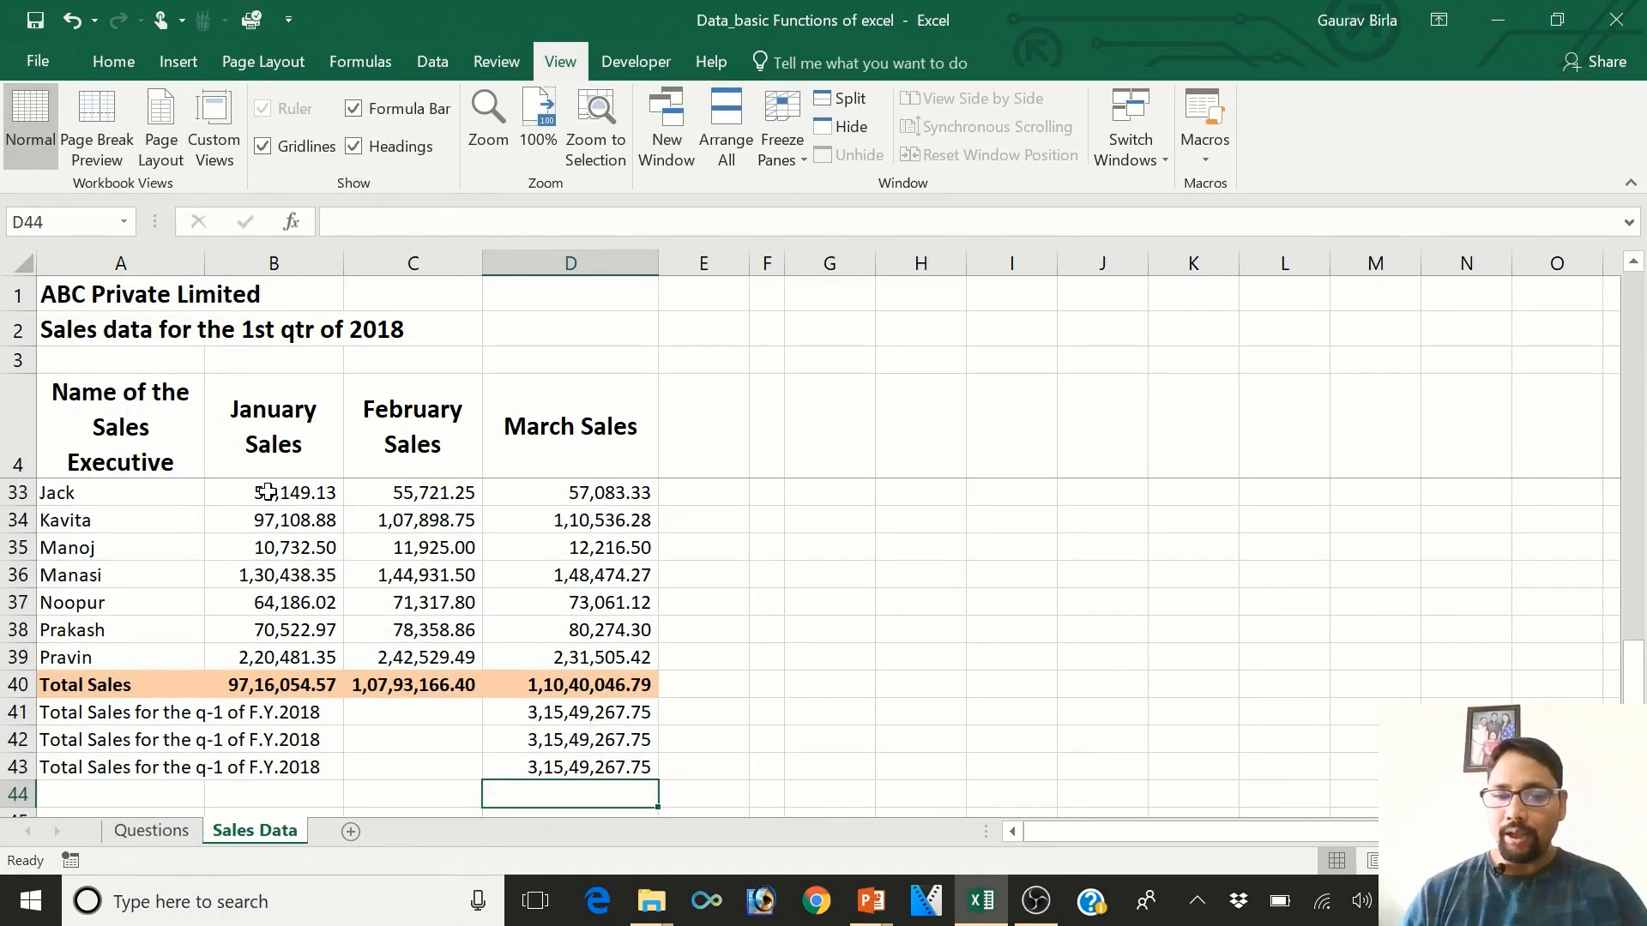
# - Compare the three first-quarter total formulas in D41, D42 and D43
pyautogui.press('Up')
pyautogui.press('Up')
pyautogui.press('Up')
pyautogui.press('Down')
pyautogui.press('Down')
pyautogui.press('Down')
pyautogui.press('Up')
pyautogui.press('Up')
pyautogui.press('Up')
pyautogui.press('Down')
pyautogui.press('Down')
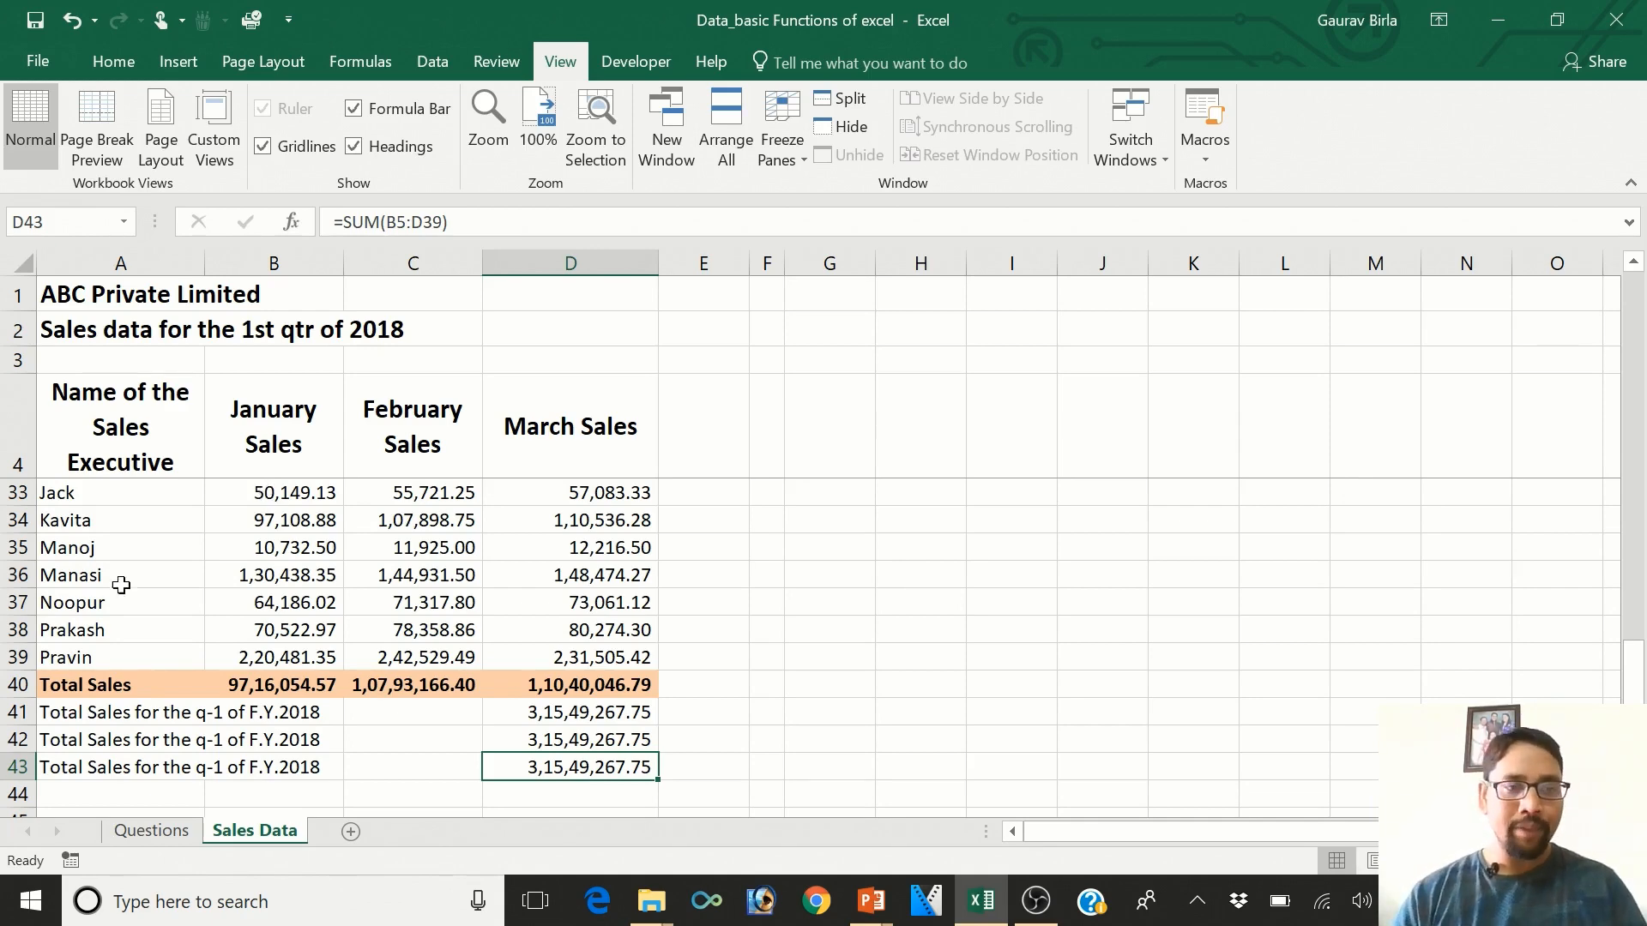
# - Check the Questions sheet for question 5, then return to the beginning of the Sales Data sheet
pyautogui.click(151, 830)
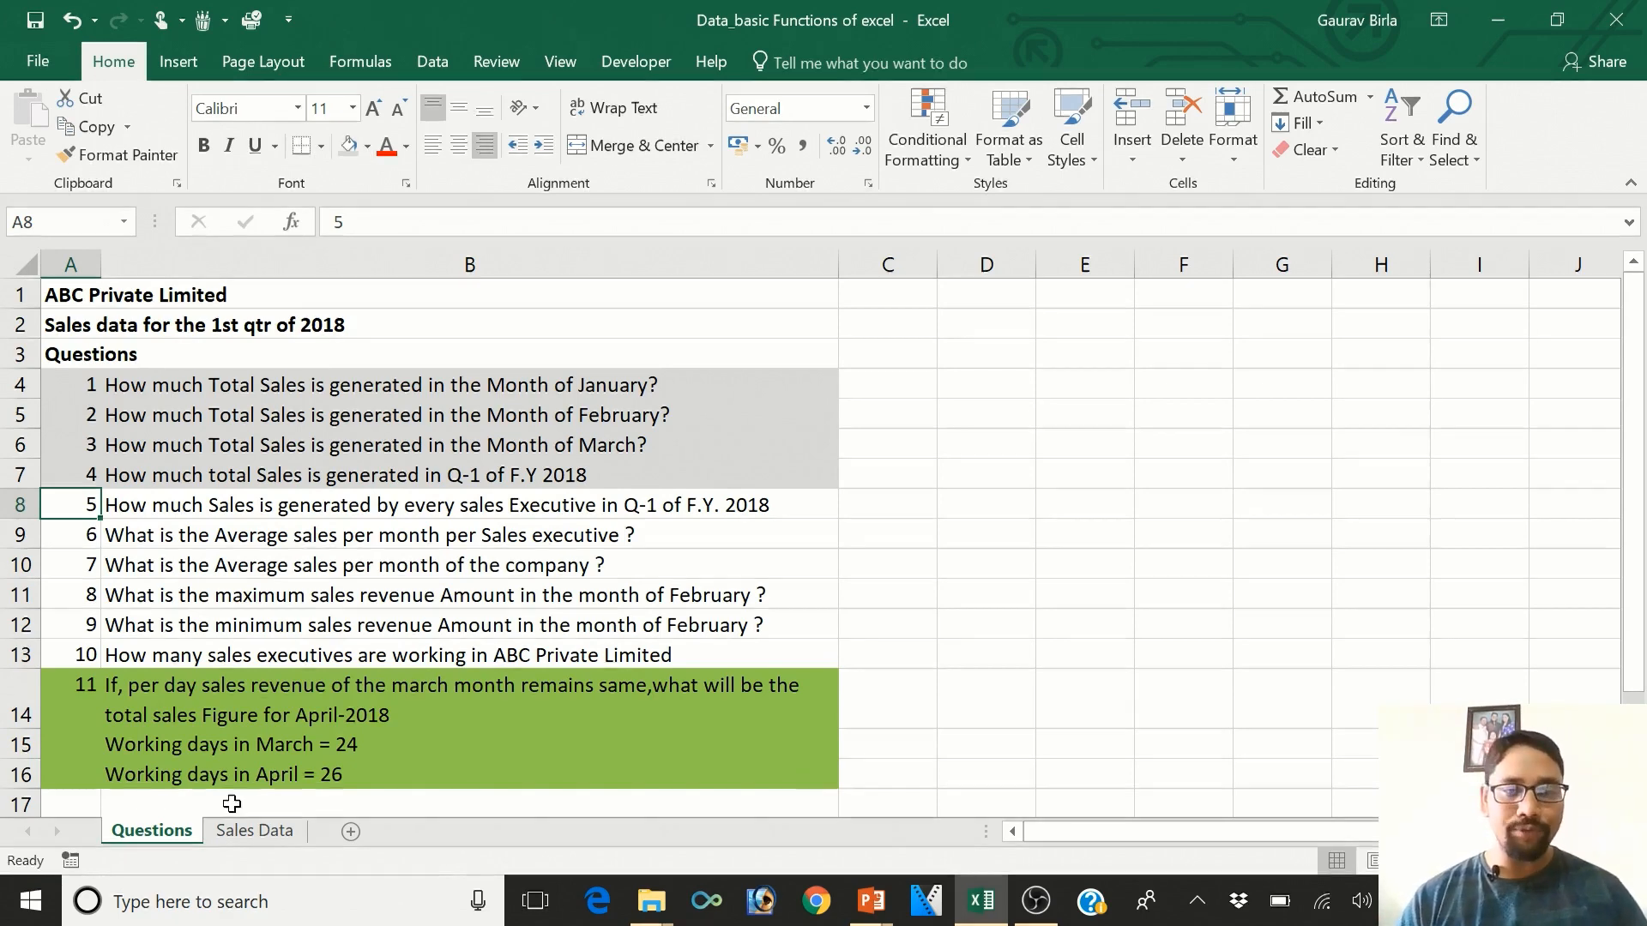
pyautogui.click(245, 836)
pyautogui.press('Up')
pyautogui.press('Up')
pyautogui.press('Up')
pyautogui.press('Up')
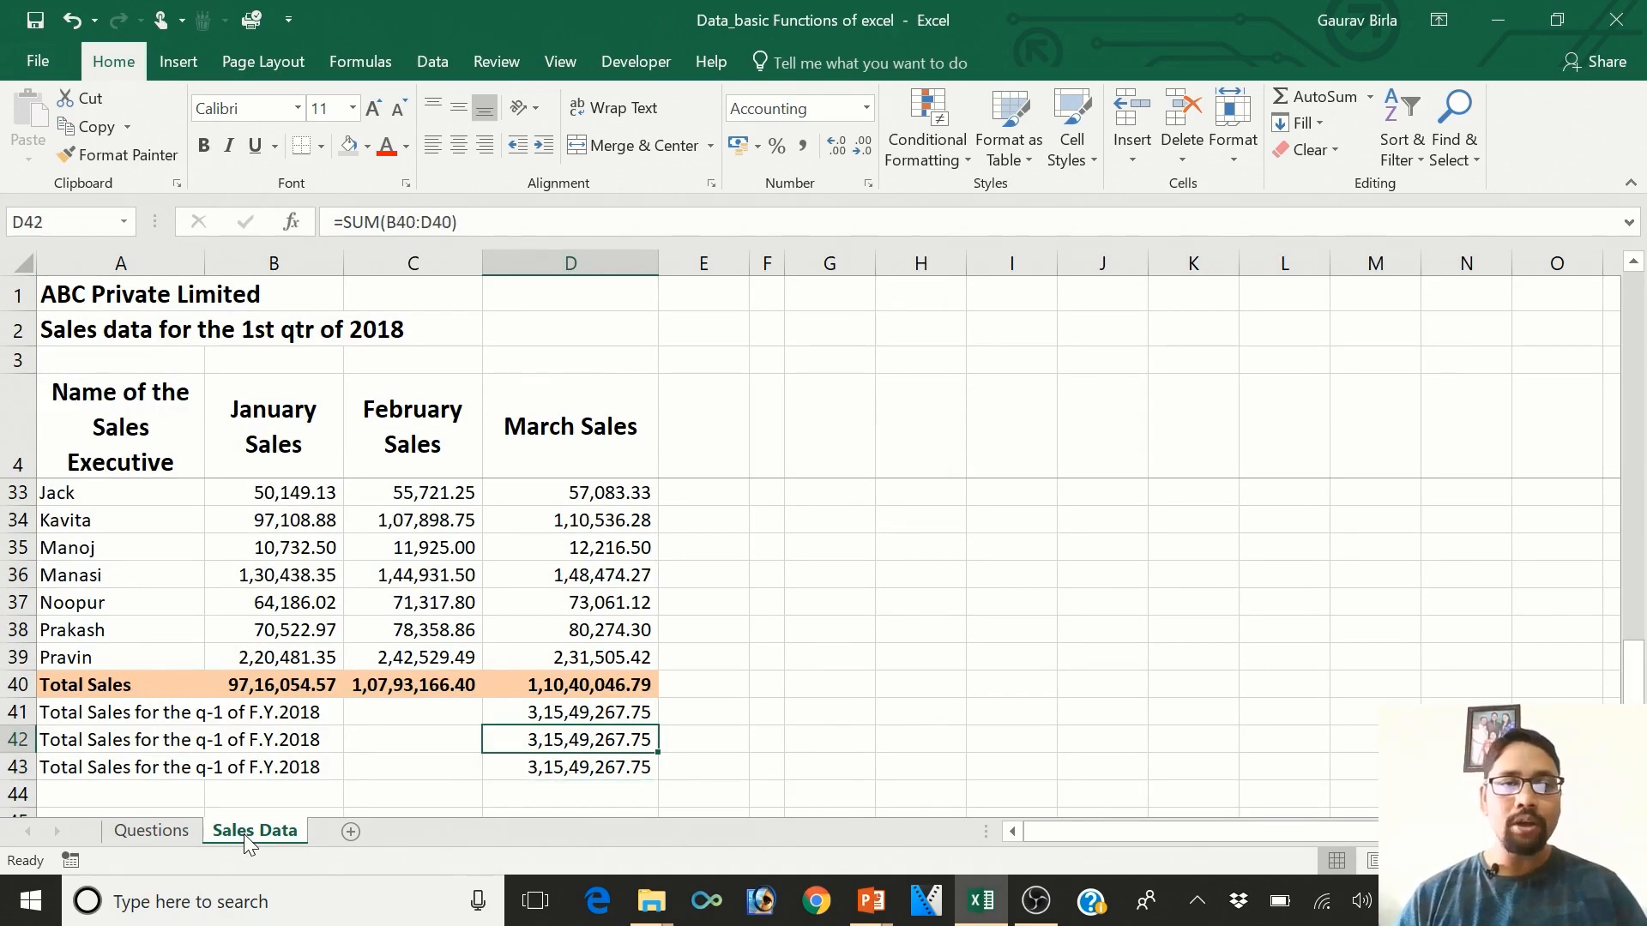
pyautogui.press('Up')
pyautogui.press('Up')
pyautogui.press('Up')
pyautogui.press('Up')
pyautogui.press('Up')
pyautogui.press('Up')
pyautogui.press('Up')
pyautogui.press('Up')
pyautogui.press('Up')
pyautogui.press('Up')
pyautogui.press('Up')
pyautogui.press('Up')
pyautogui.press('Up')
pyautogui.press('Up')
pyautogui.press('Up')
pyautogui.press('Up')
pyautogui.press('Up')
pyautogui.press('Up')
pyautogui.press('Up')
pyautogui.press('Up')
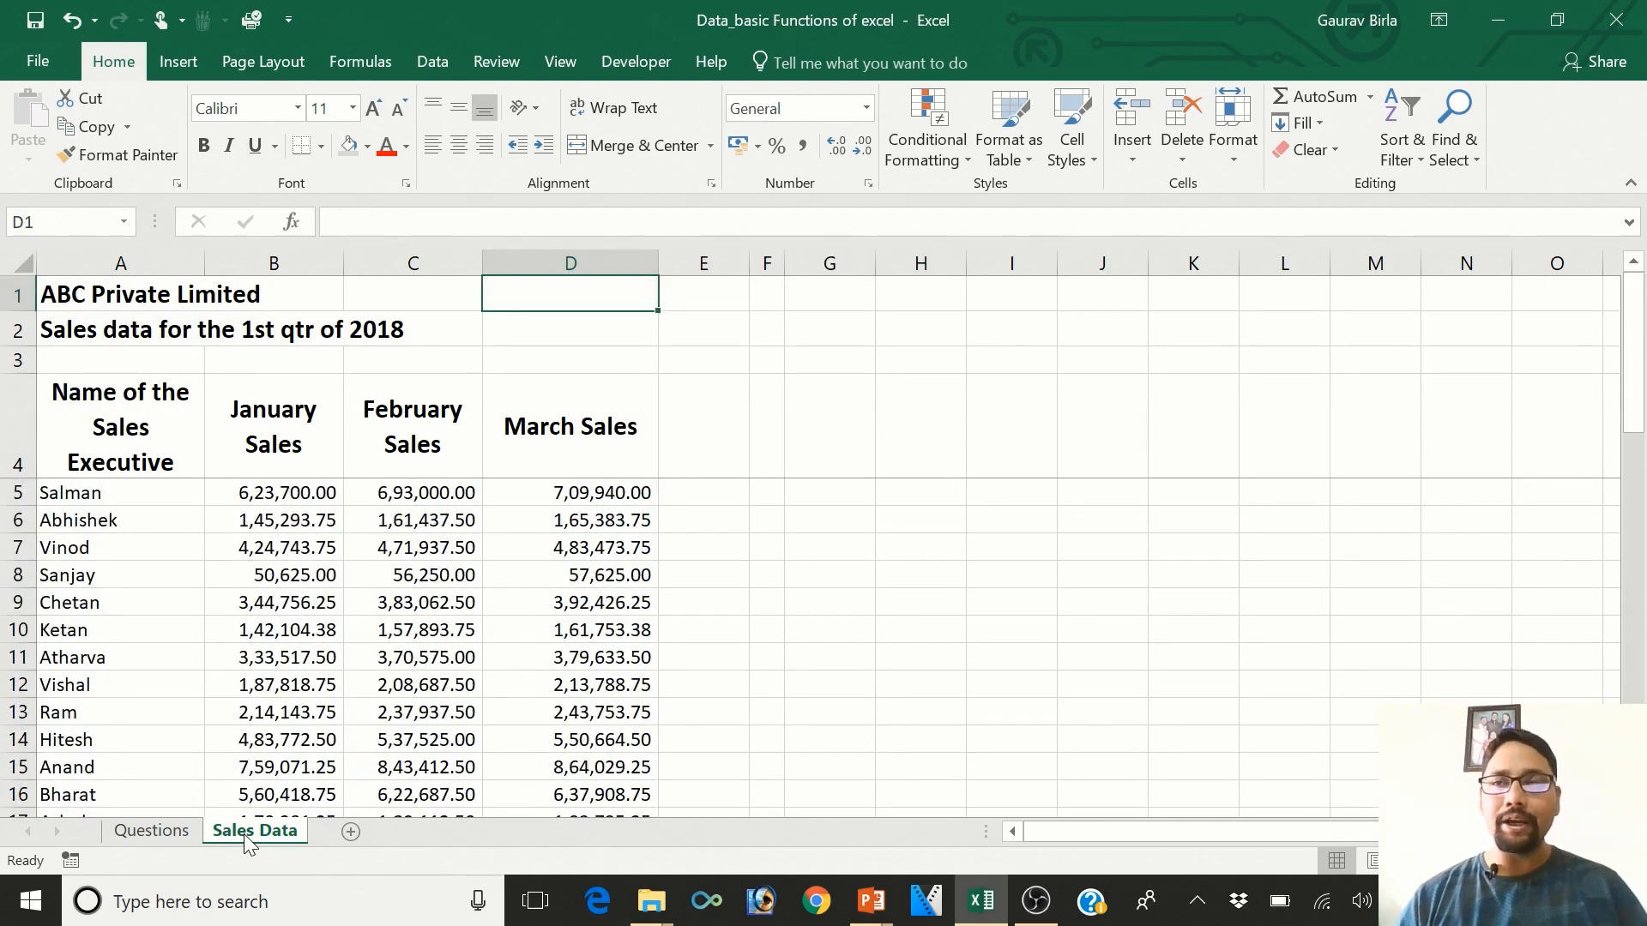
# - Examine the first sales executive's January, February and March sales in row 5
pyautogui.press('Down')
pyautogui.press('Down')
pyautogui.press('Down')
pyautogui.press('Down')
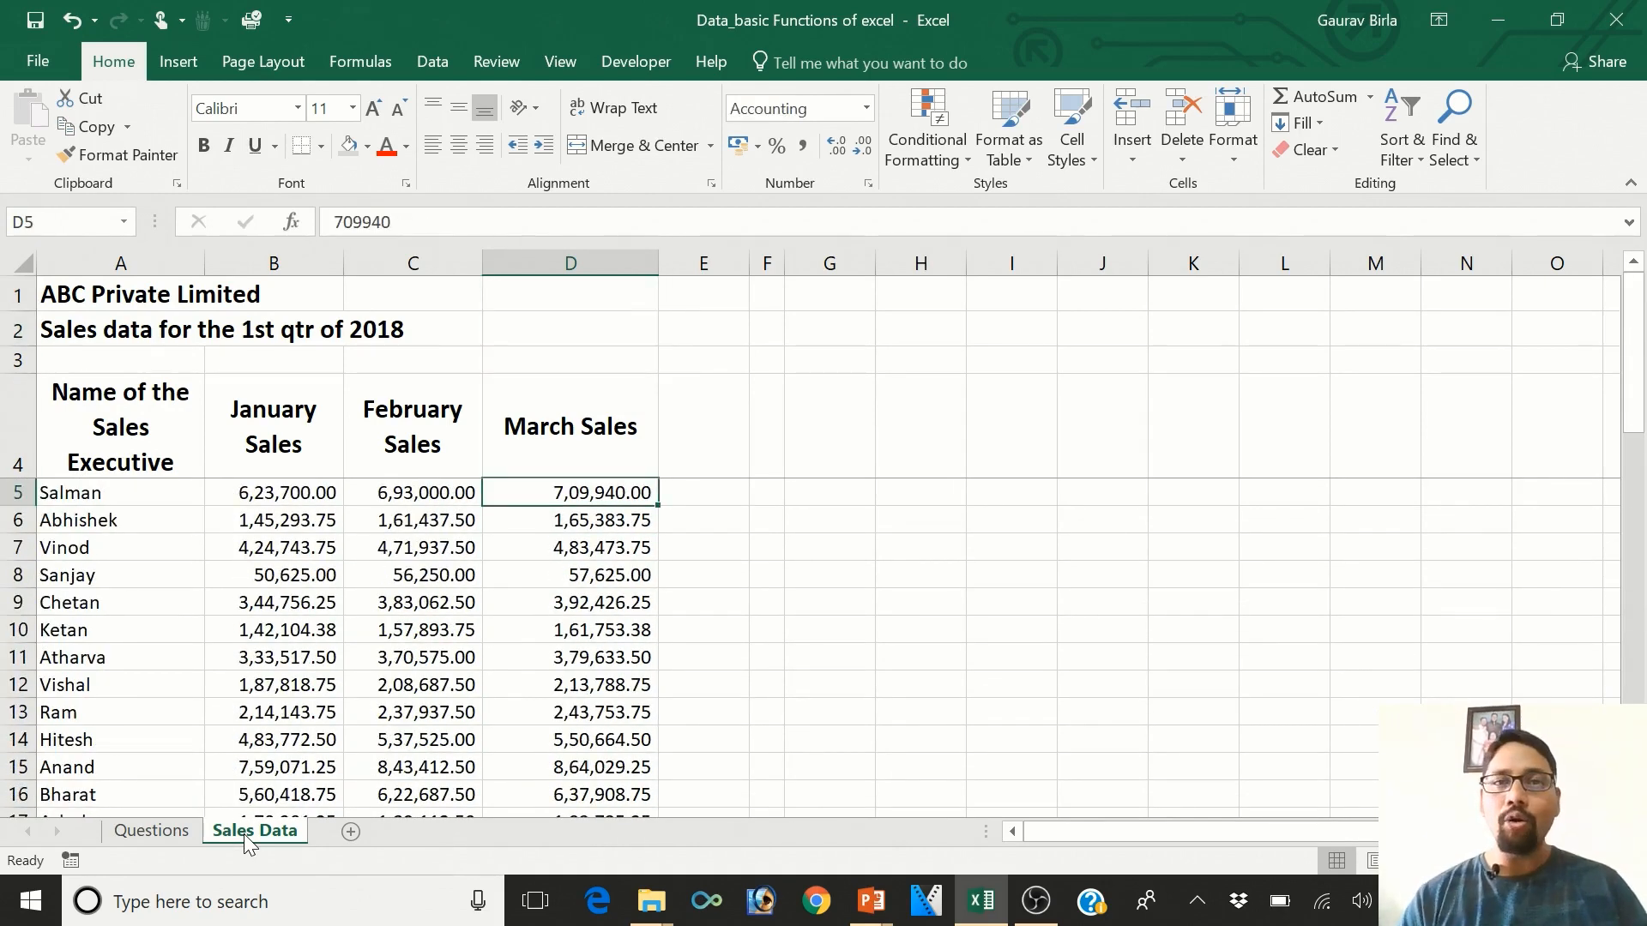
pyautogui.press('Left')
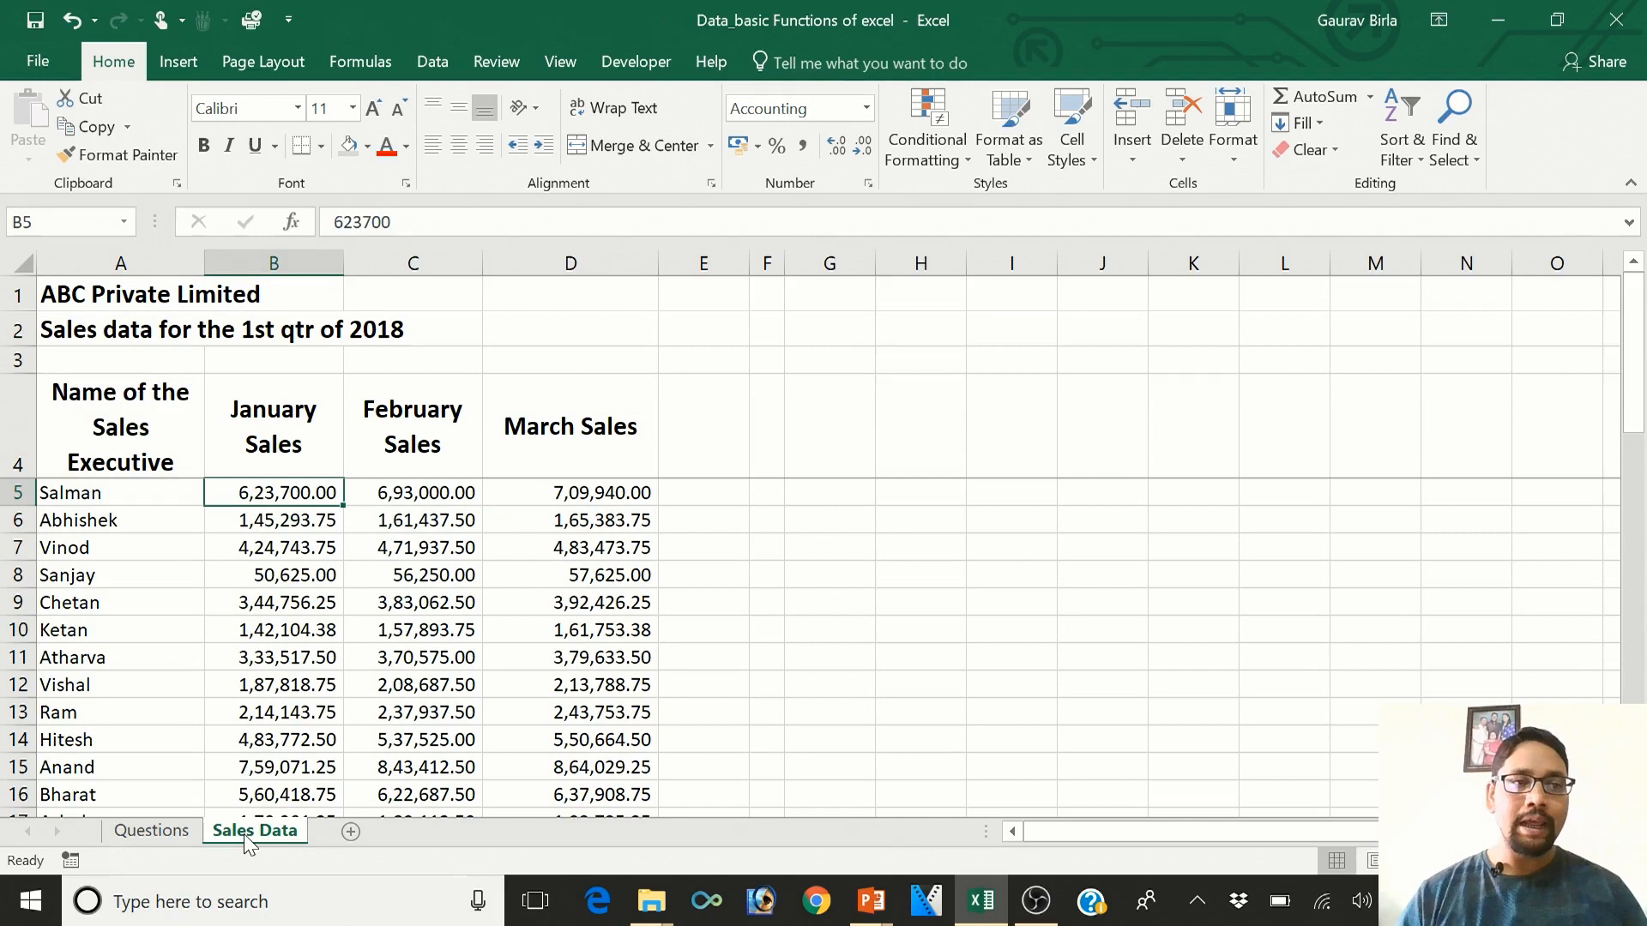
pyautogui.press('Left')
pyautogui.press('Left')
pyautogui.press('Right')
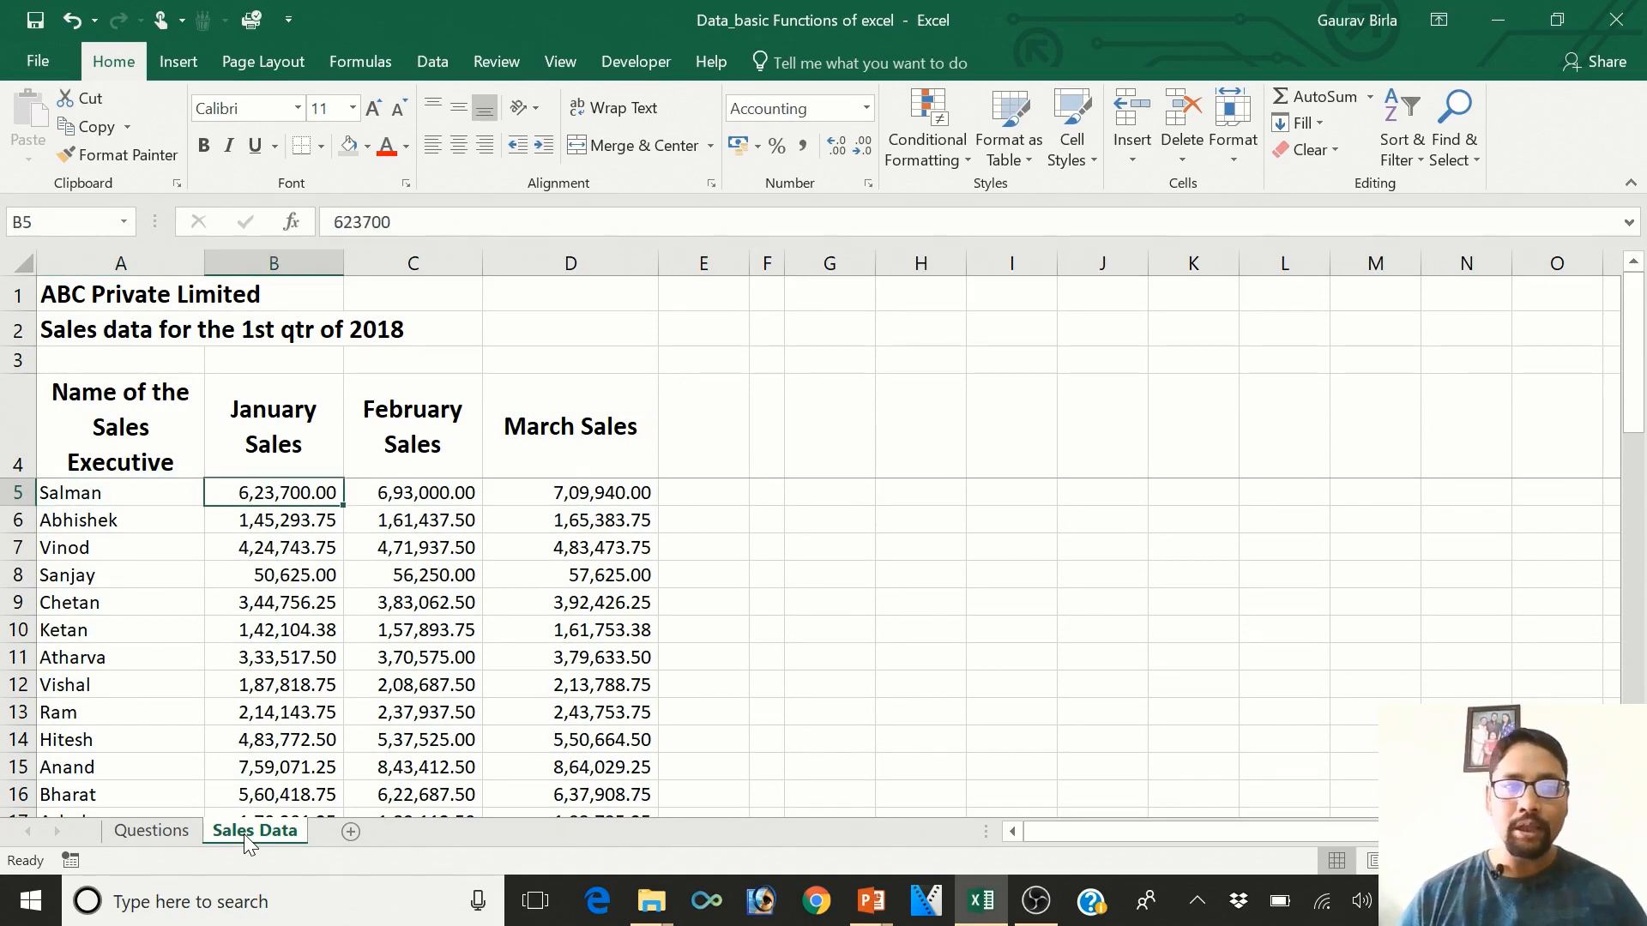
pyautogui.press('Right')
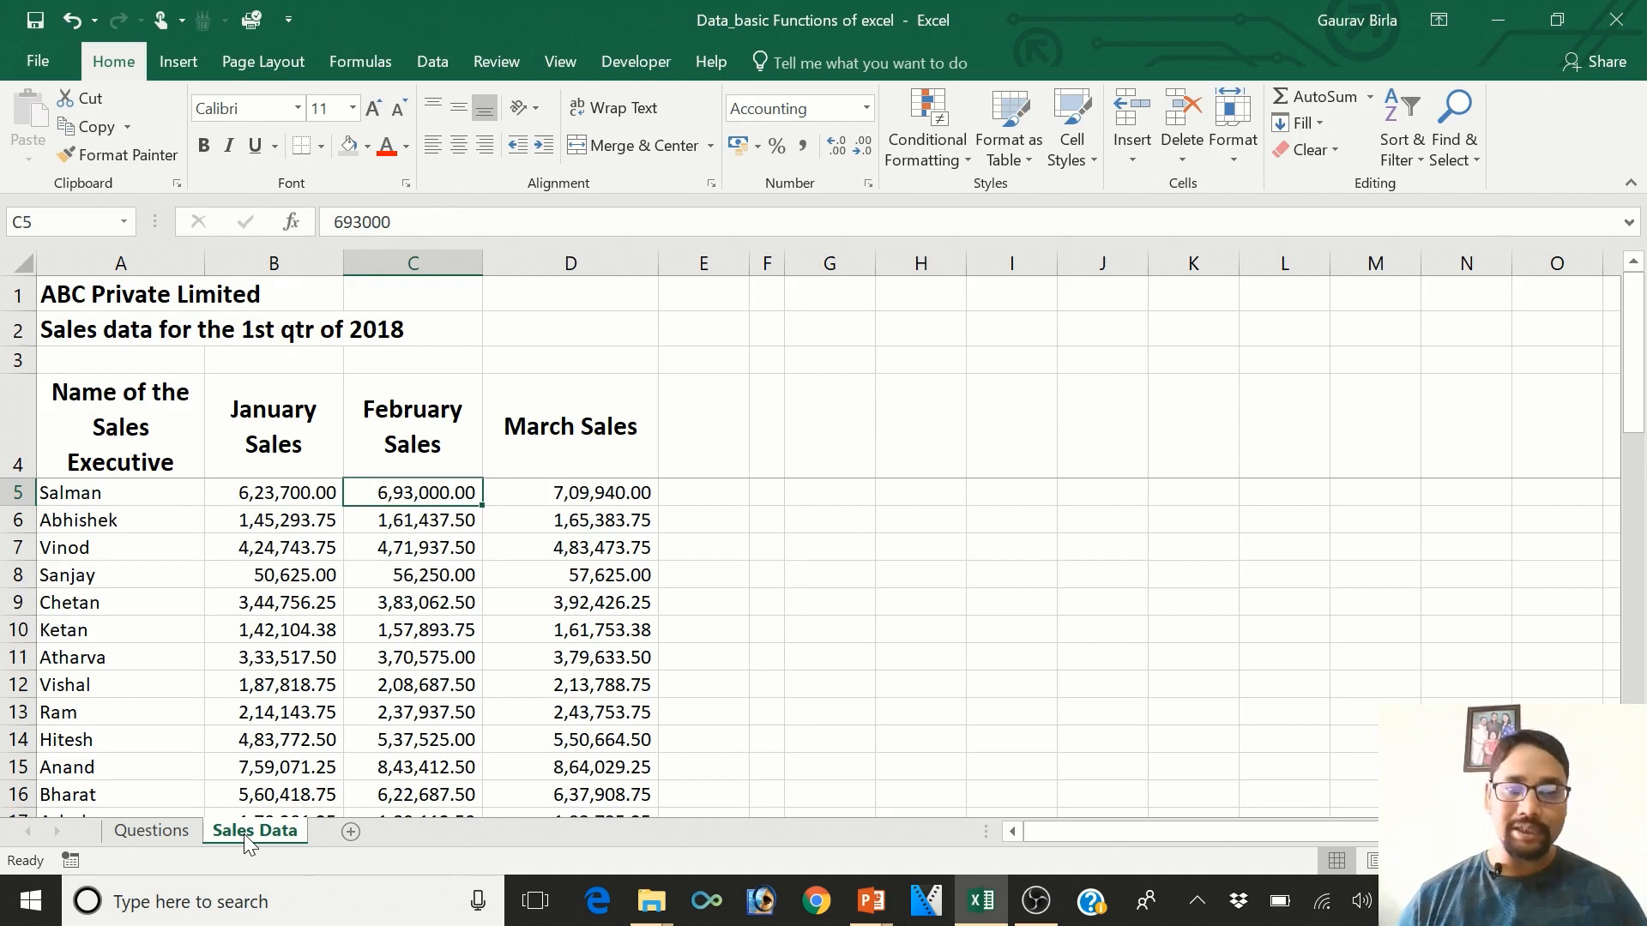
pyautogui.press('Right')
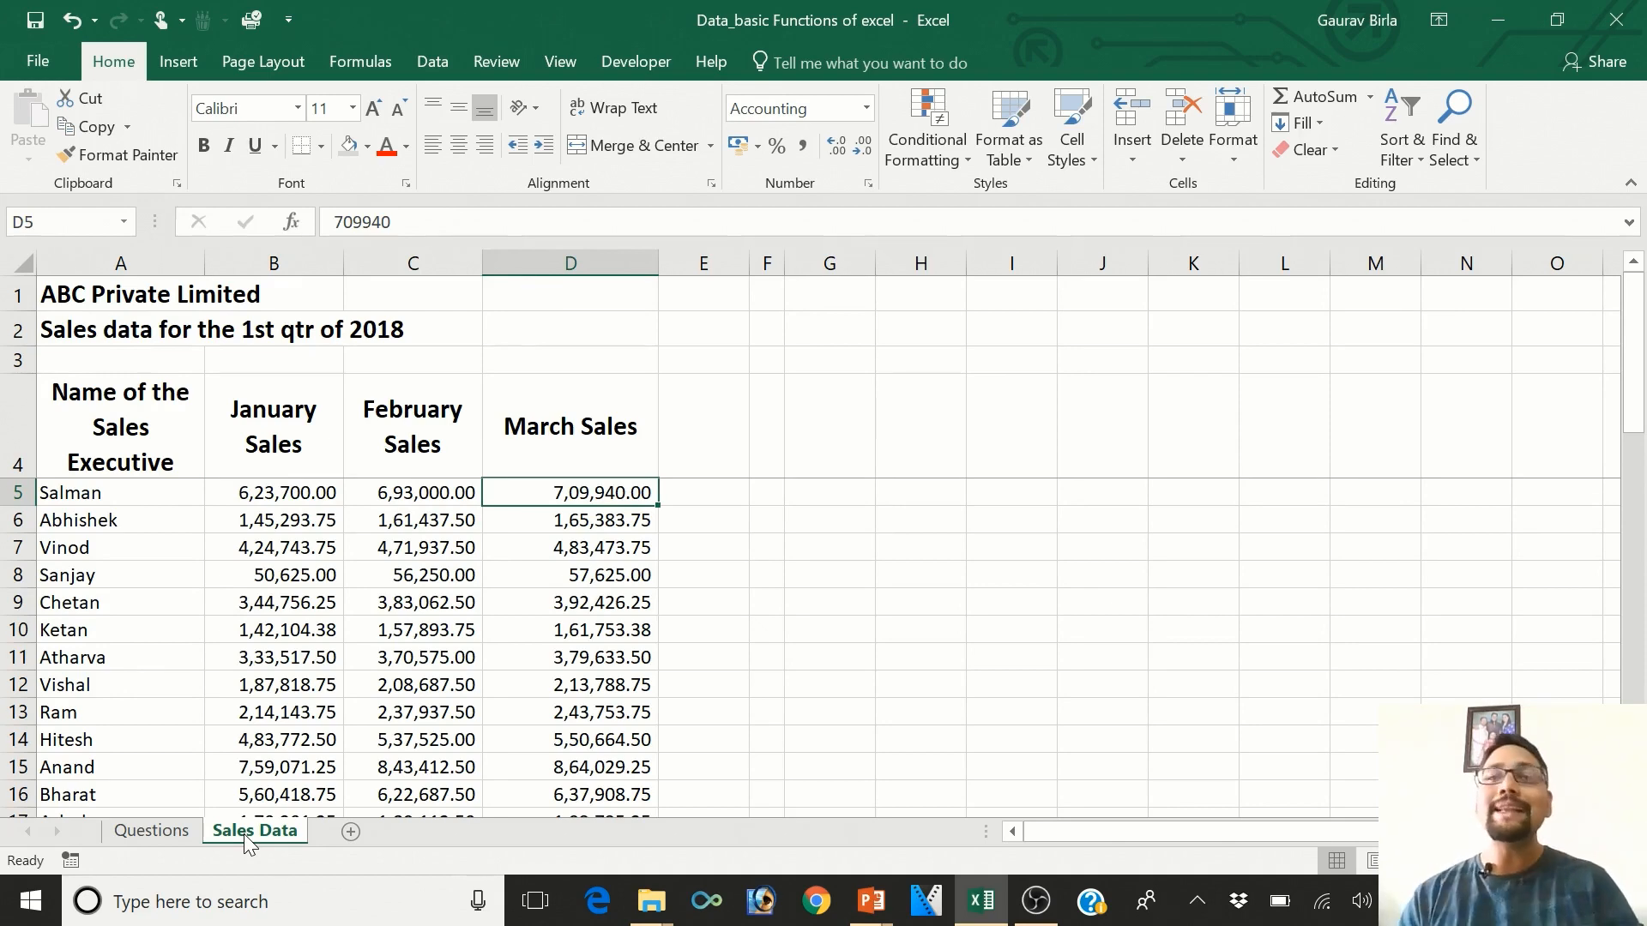
# - Add the column heading "Total Sales" in E4, beside March Sales
pyautogui.press('Right')
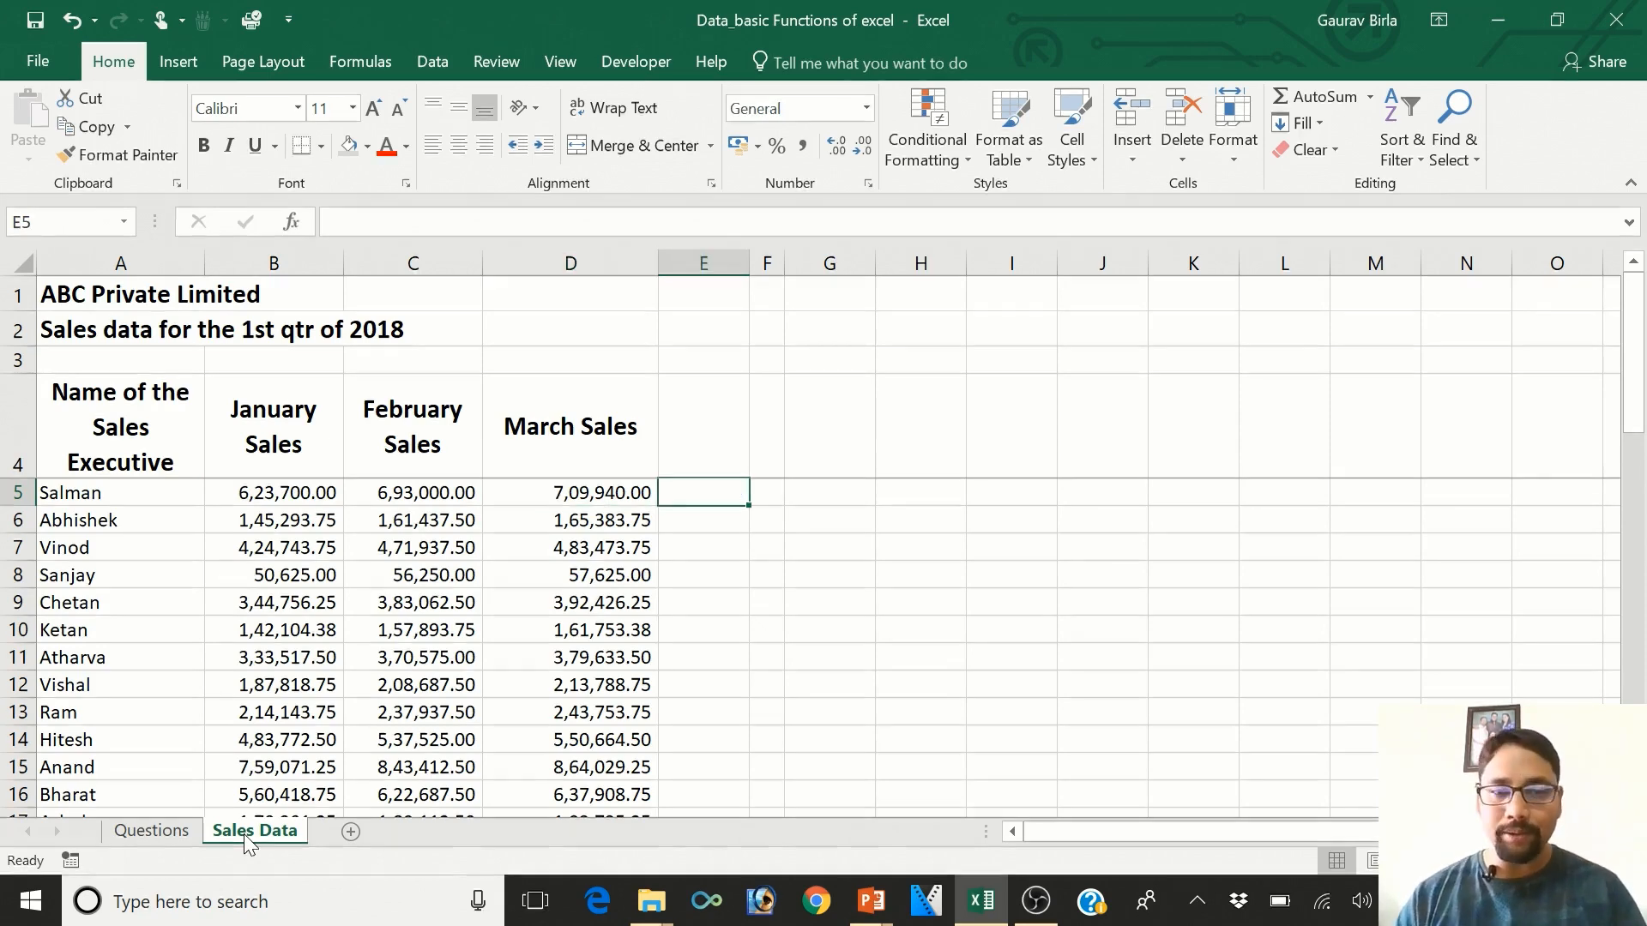
pyautogui.press('Up')
pyautogui.write('Total Sales')
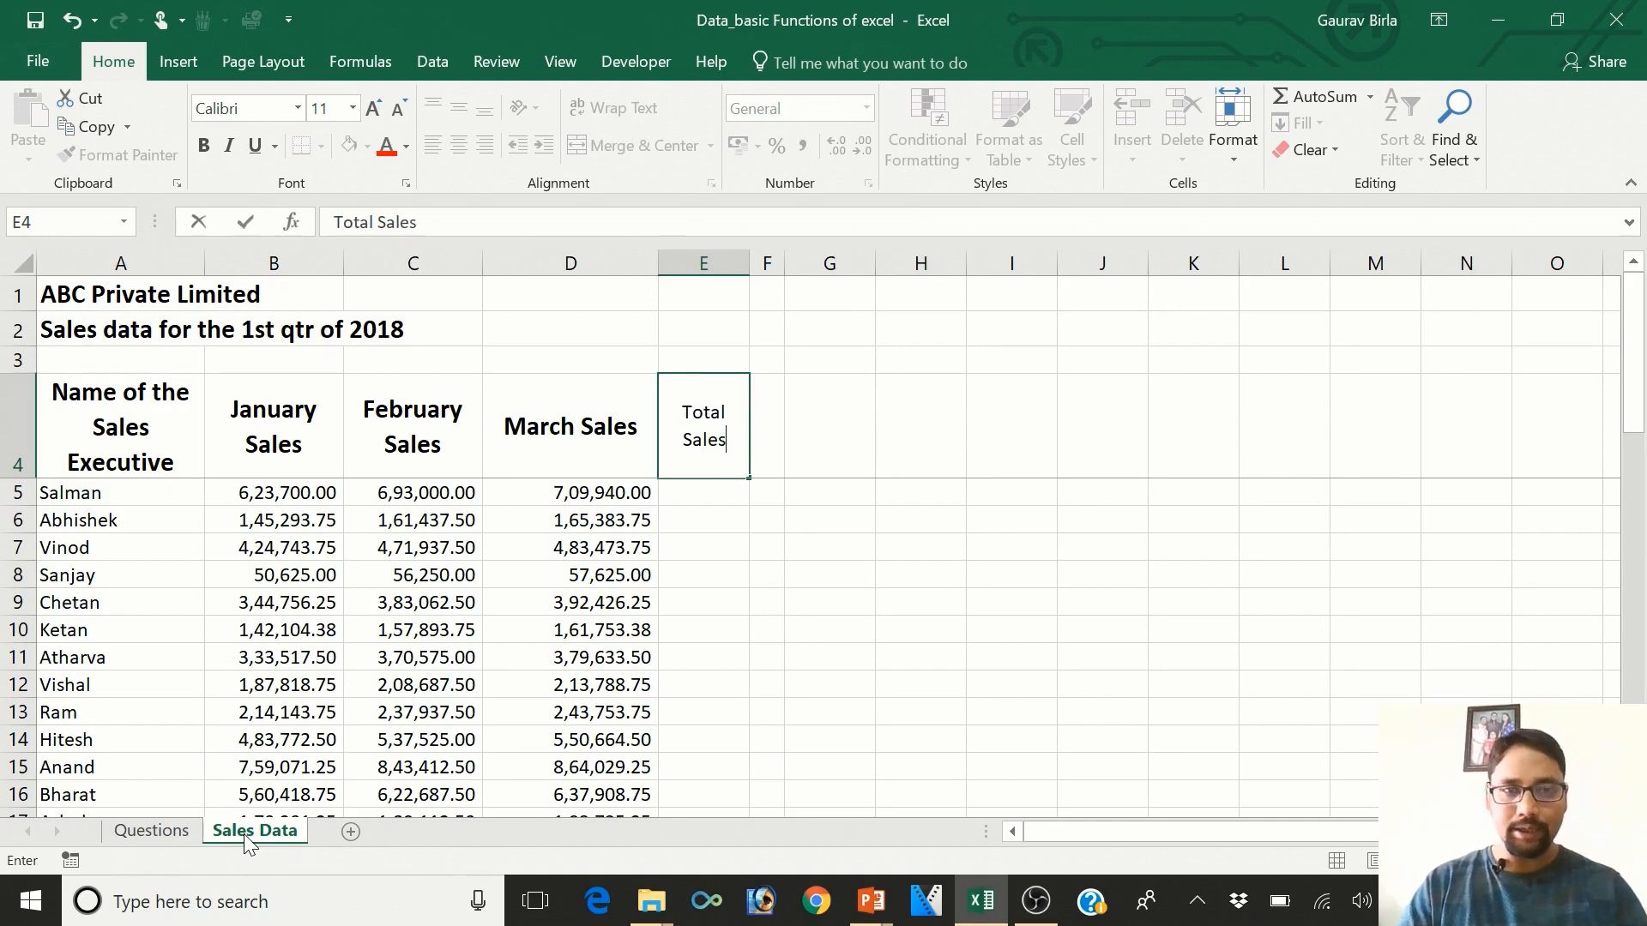
pyautogui.press('Return')
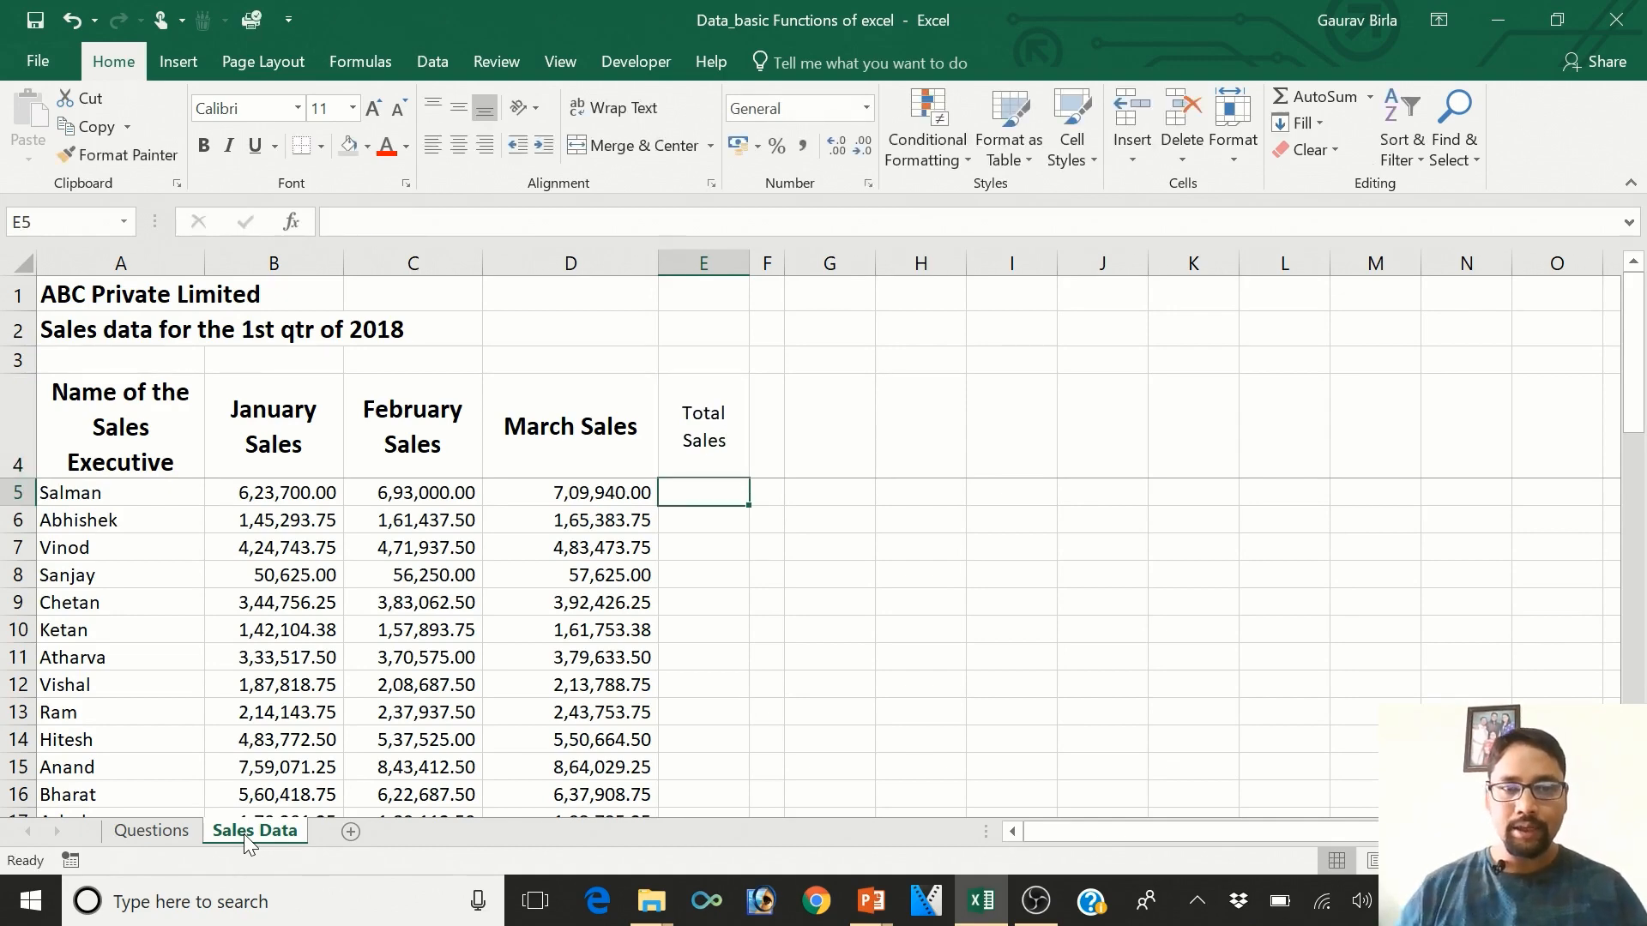
# - Total the first sales executive's three months in E5 by adding the cells individually with =B5+C5+D5
pyautogui.write('=')
pyautogui.press('Left')
pyautogui.press('Left')
pyautogui.press('Left')
pyautogui.write('+')
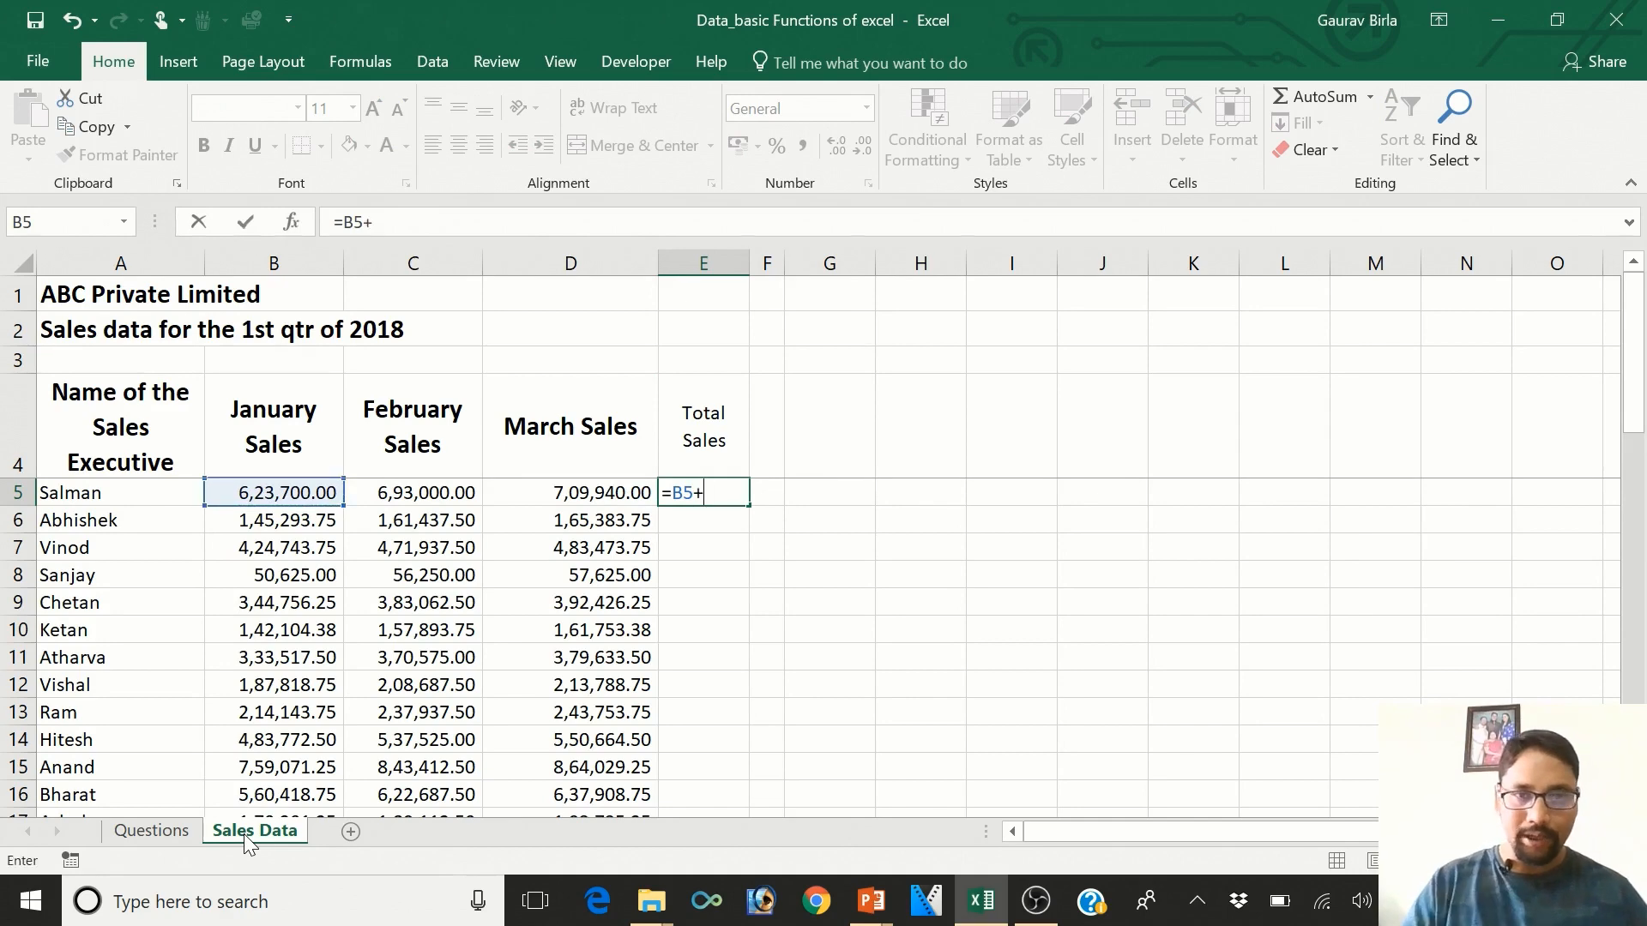
pyautogui.press('Left')
pyautogui.press('Left')
pyautogui.write('+')
pyautogui.press('Left')
pyautogui.press('Return')
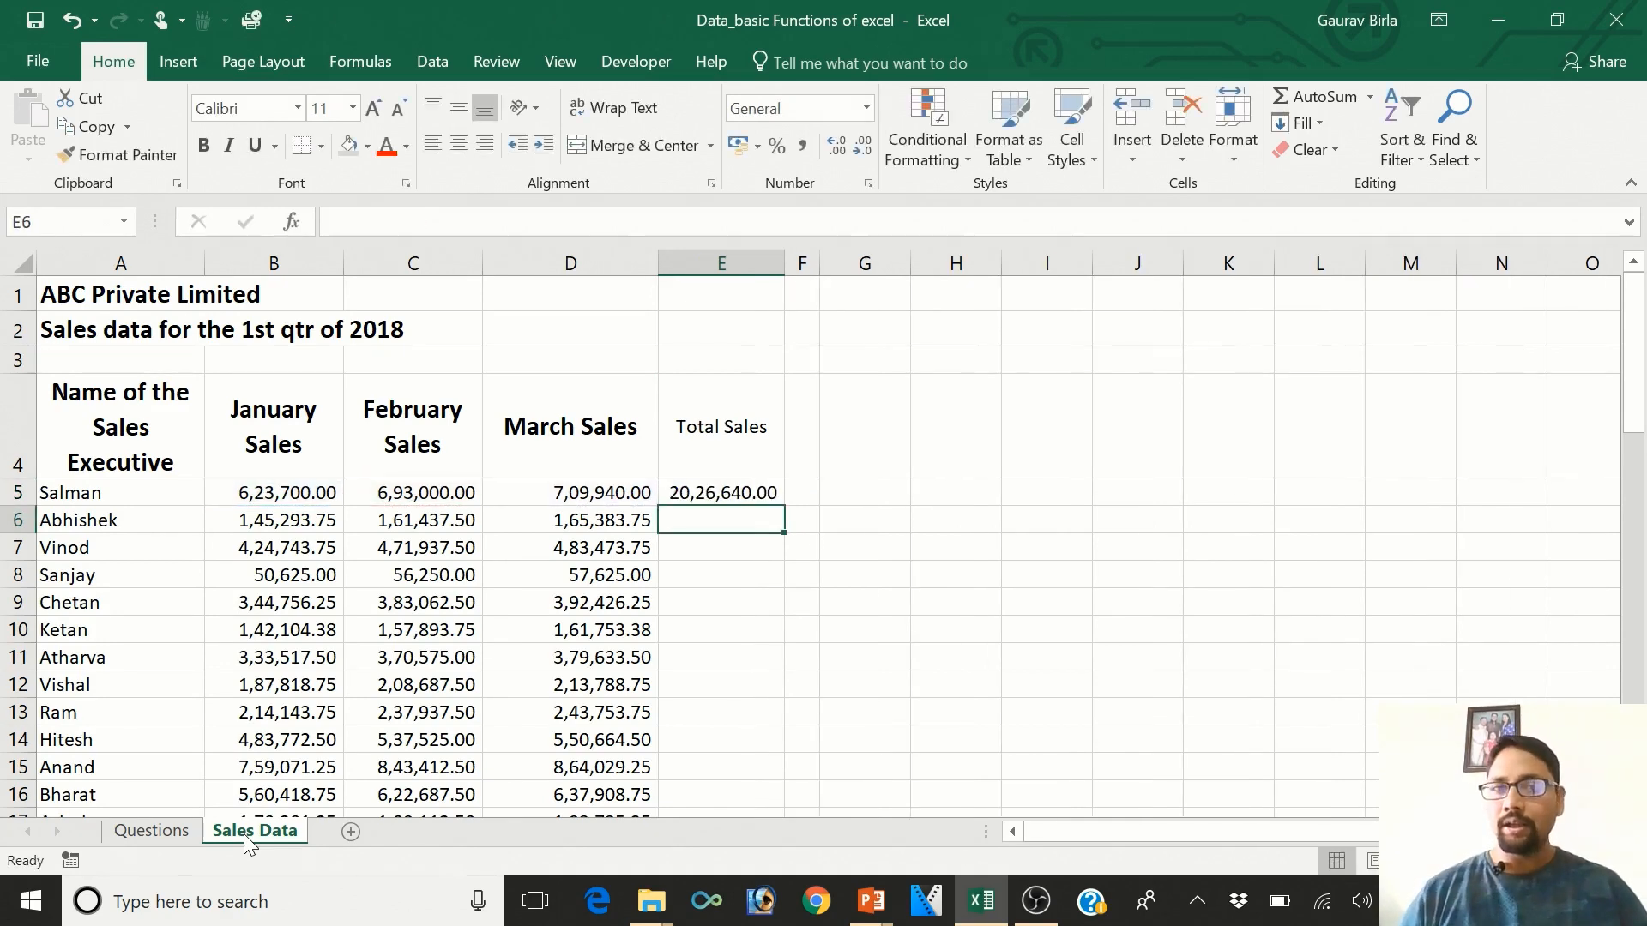
# - Calculate the same executive's quarterly total in G5 with the formula =SUM(B5:D5)
pyautogui.press('Up')
pyautogui.press('Right')
pyautogui.press('Right')
pyautogui.write('=sum(')
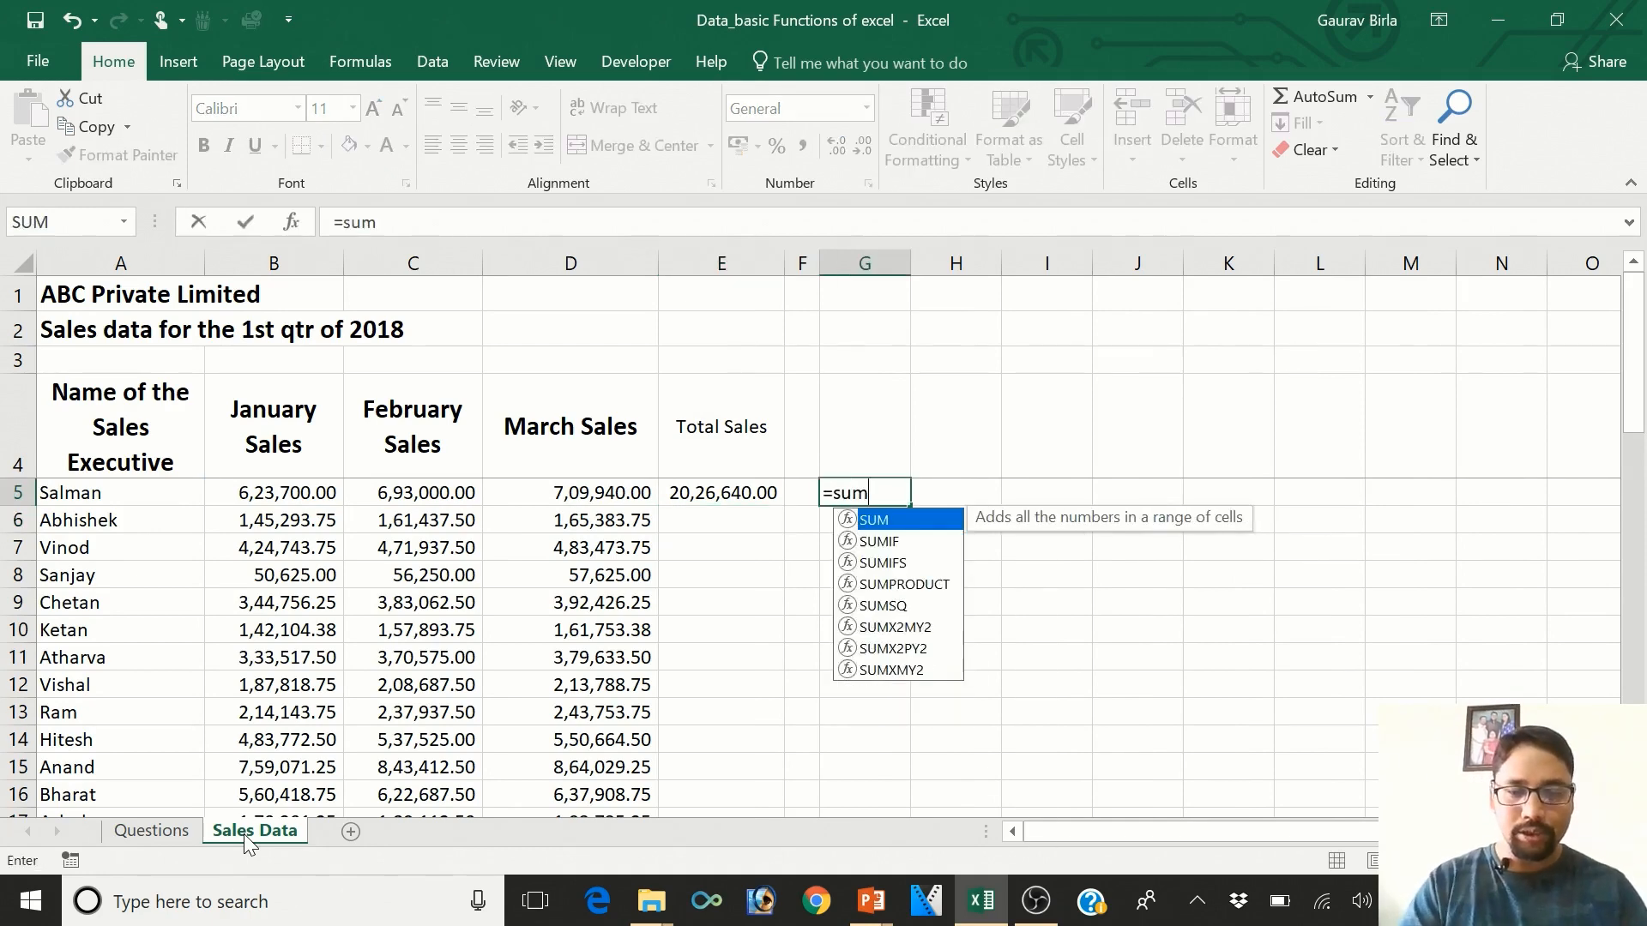
pyautogui.press('Left')
pyautogui.press('Left')
pyautogui.press('Left')
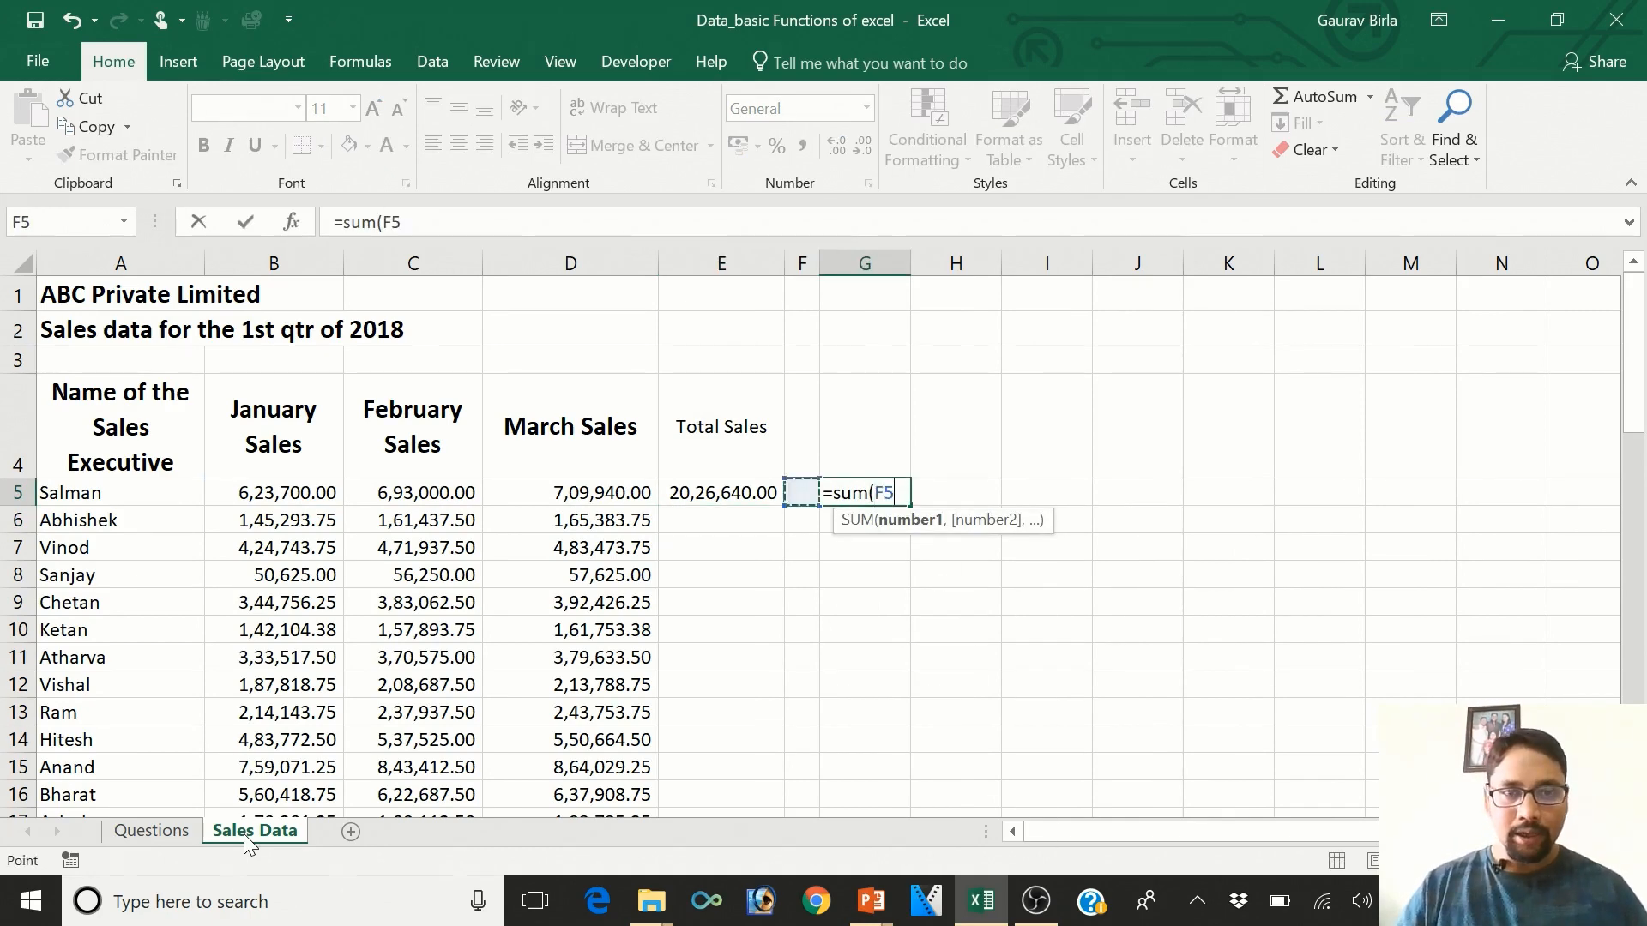
pyautogui.hotkey('shift', 'Left')
pyautogui.hotkey('shift', 'Left')
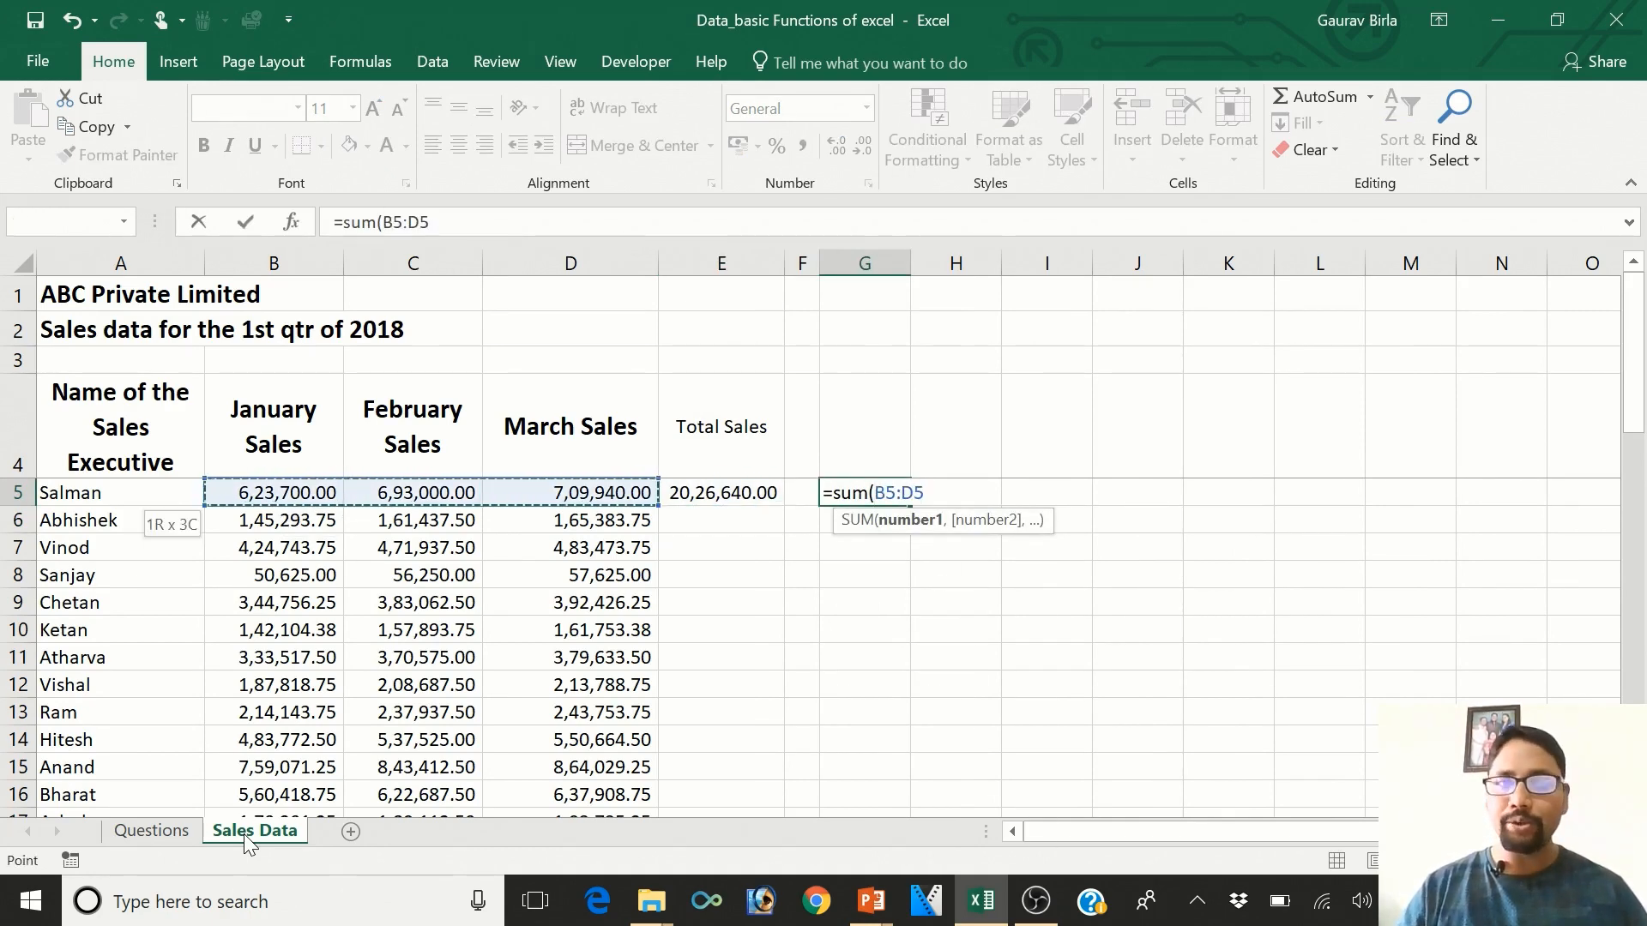
pyautogui.write(')')
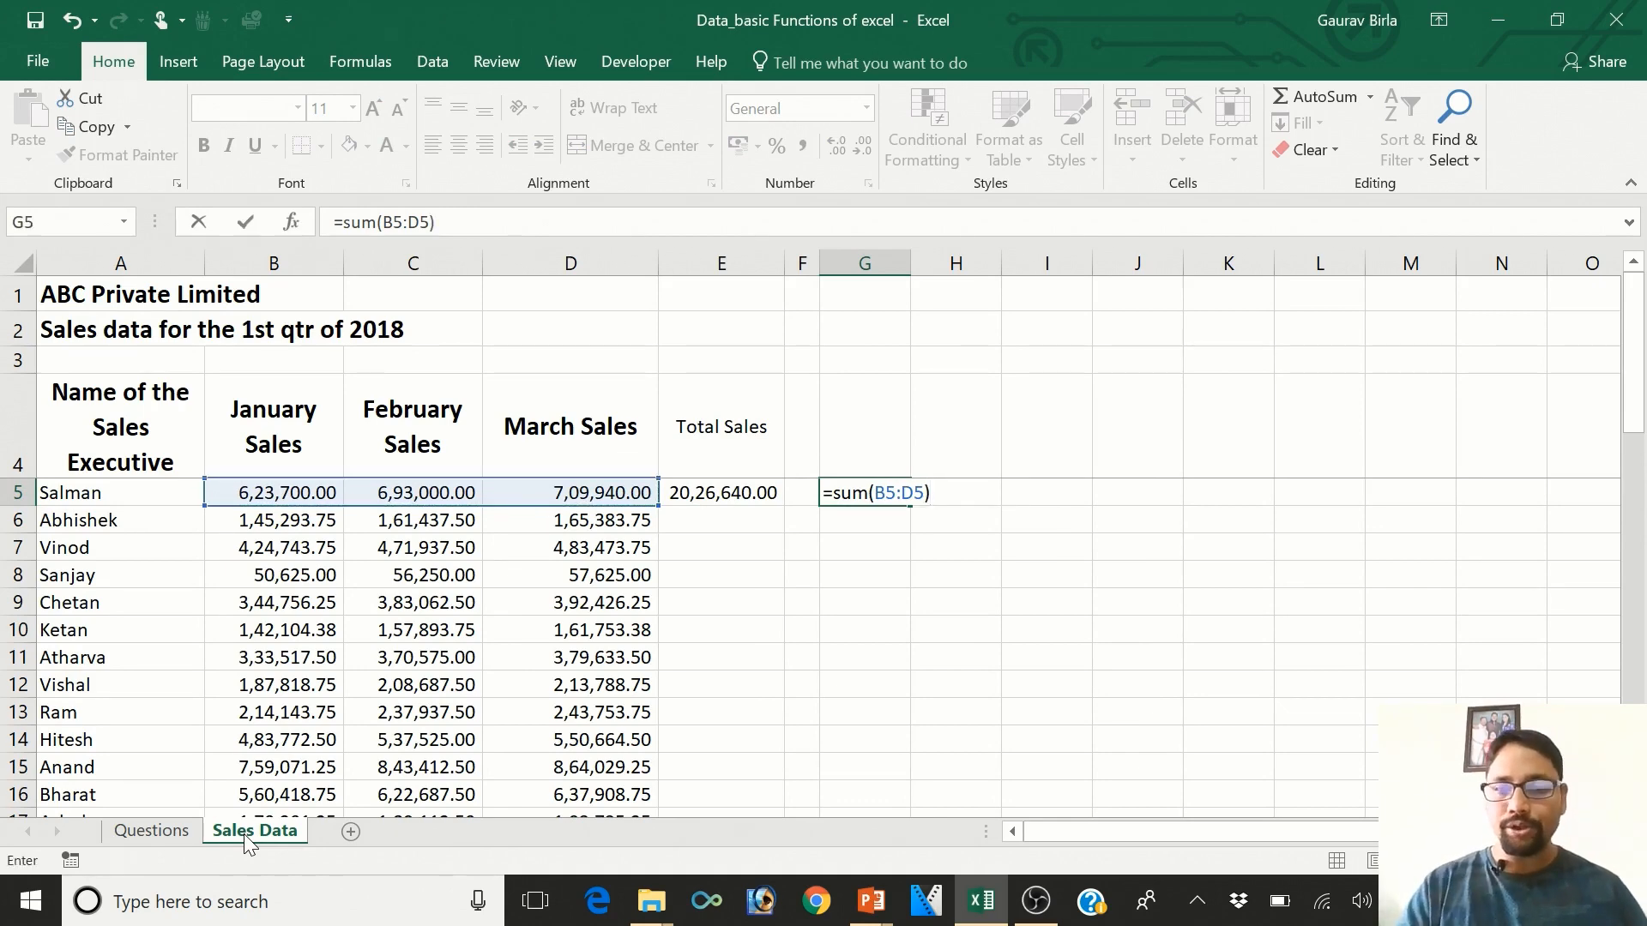
pyautogui.press('Return')
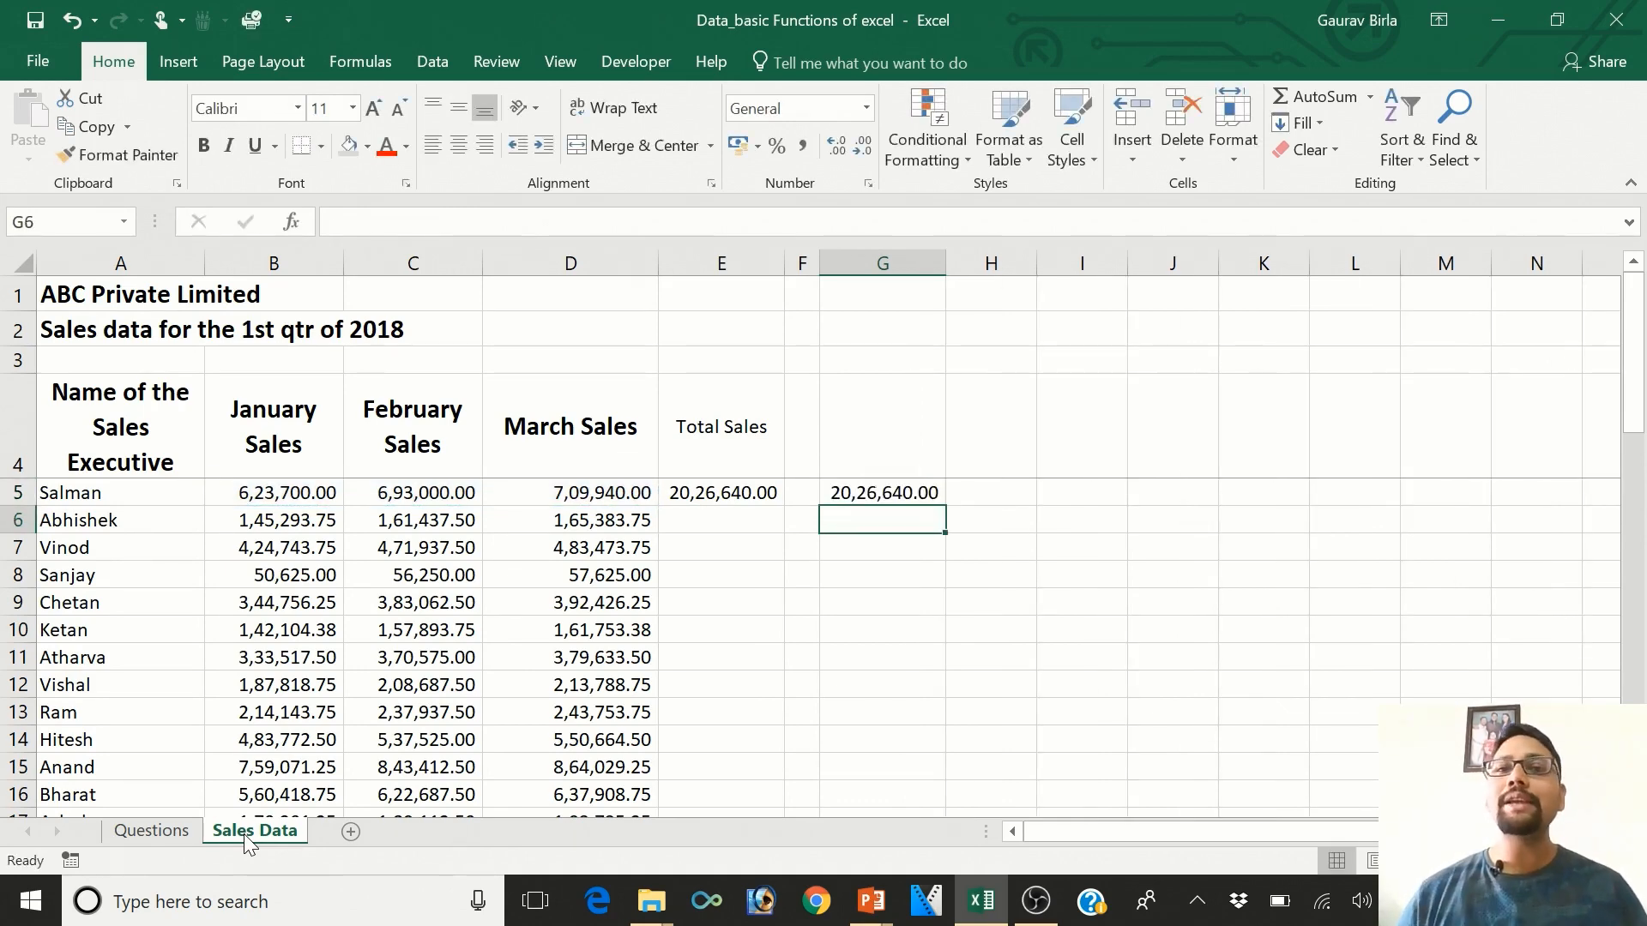
# - Look through the Total Sales column beside the remaining sales executives, then return to the beginning of the list
pyautogui.press('Left')
pyautogui.press('Left')
pyautogui.press('Down')
pyautogui.press('Down')
pyautogui.press('Down')
pyautogui.press('Down')
pyautogui.press('Down')
pyautogui.press('Down')
pyautogui.press('Down')
pyautogui.press('Down')
pyautogui.press('Down')
pyautogui.press('Down')
pyautogui.press('Down')
pyautogui.press('Down')
pyautogui.press('Down')
pyautogui.press('Down')
pyautogui.press('Down')
pyautogui.press('Down')
pyautogui.press('Down')
pyautogui.press('Down')
pyautogui.press('Down')
pyautogui.press('Down')
pyautogui.press('Down')
pyautogui.press('Down')
pyautogui.press('Down')
pyautogui.press('Down')
pyautogui.press('Down')
pyautogui.press('Down')
pyautogui.press('Down')
pyautogui.press('Down')
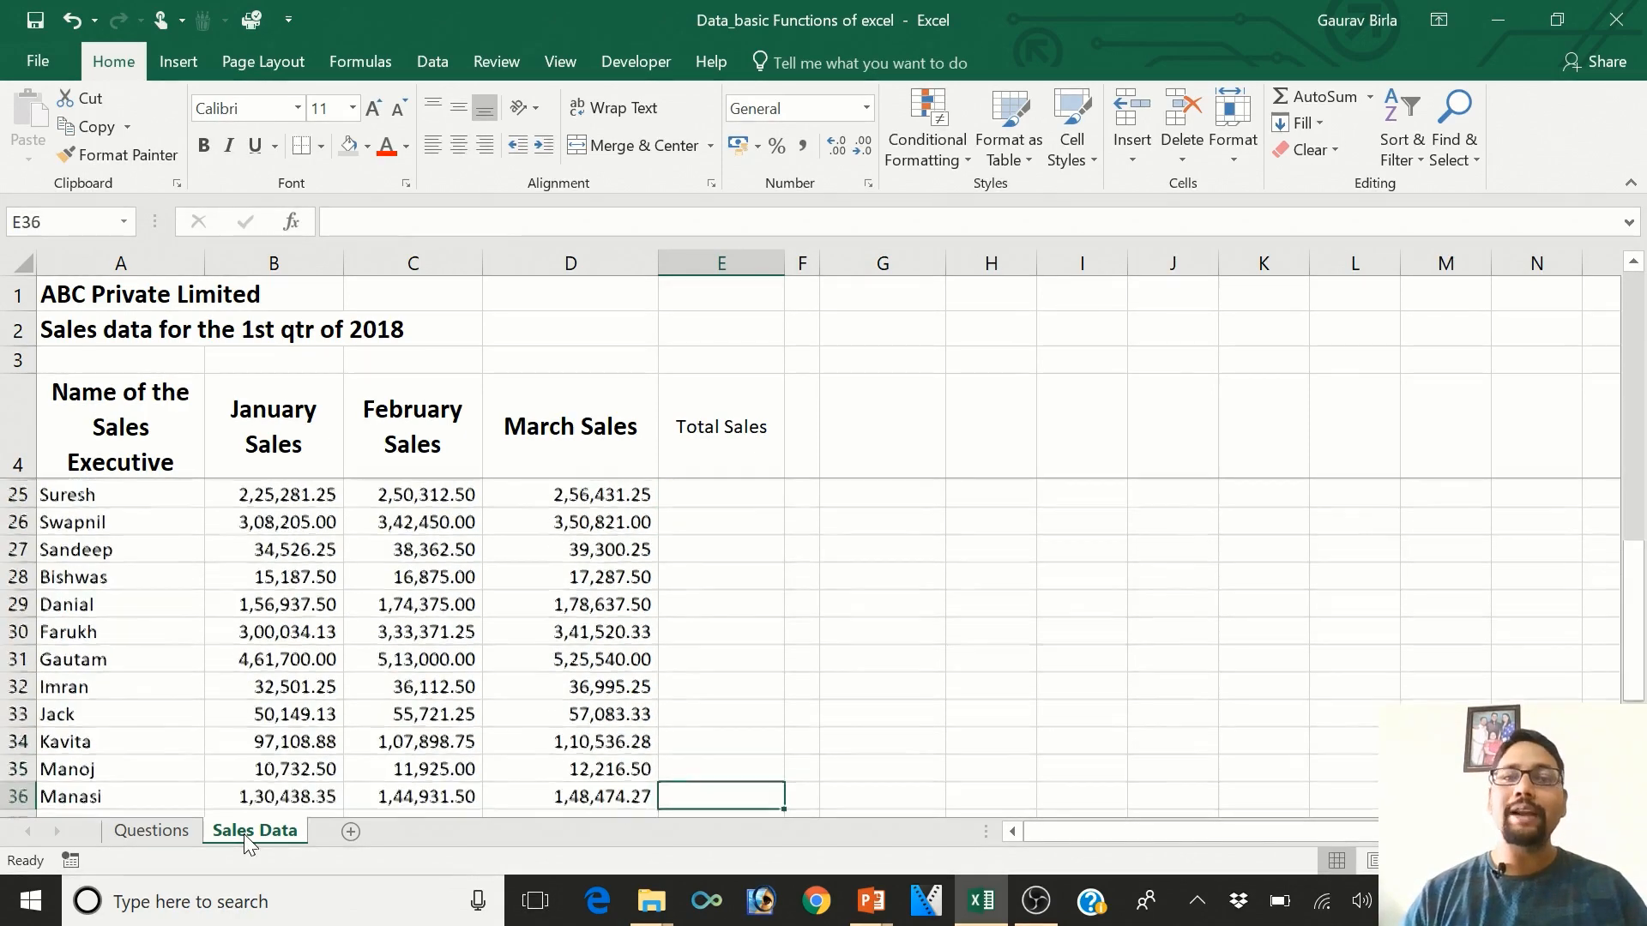
pyautogui.press('Up')
pyautogui.press('Up')
pyautogui.press('Up')
pyautogui.press('Up')
pyautogui.press('Up')
pyautogui.press('Up')
pyautogui.press('Up')
pyautogui.press('Up')
pyautogui.press('Up')
pyautogui.press('Up')
pyautogui.press('Up')
pyautogui.press('Up')
pyautogui.press('Up')
pyautogui.press('Up')
pyautogui.press('Up')
pyautogui.press('Up')
pyautogui.press('Up')
pyautogui.press('Up')
pyautogui.press('Up')
pyautogui.press('Up')
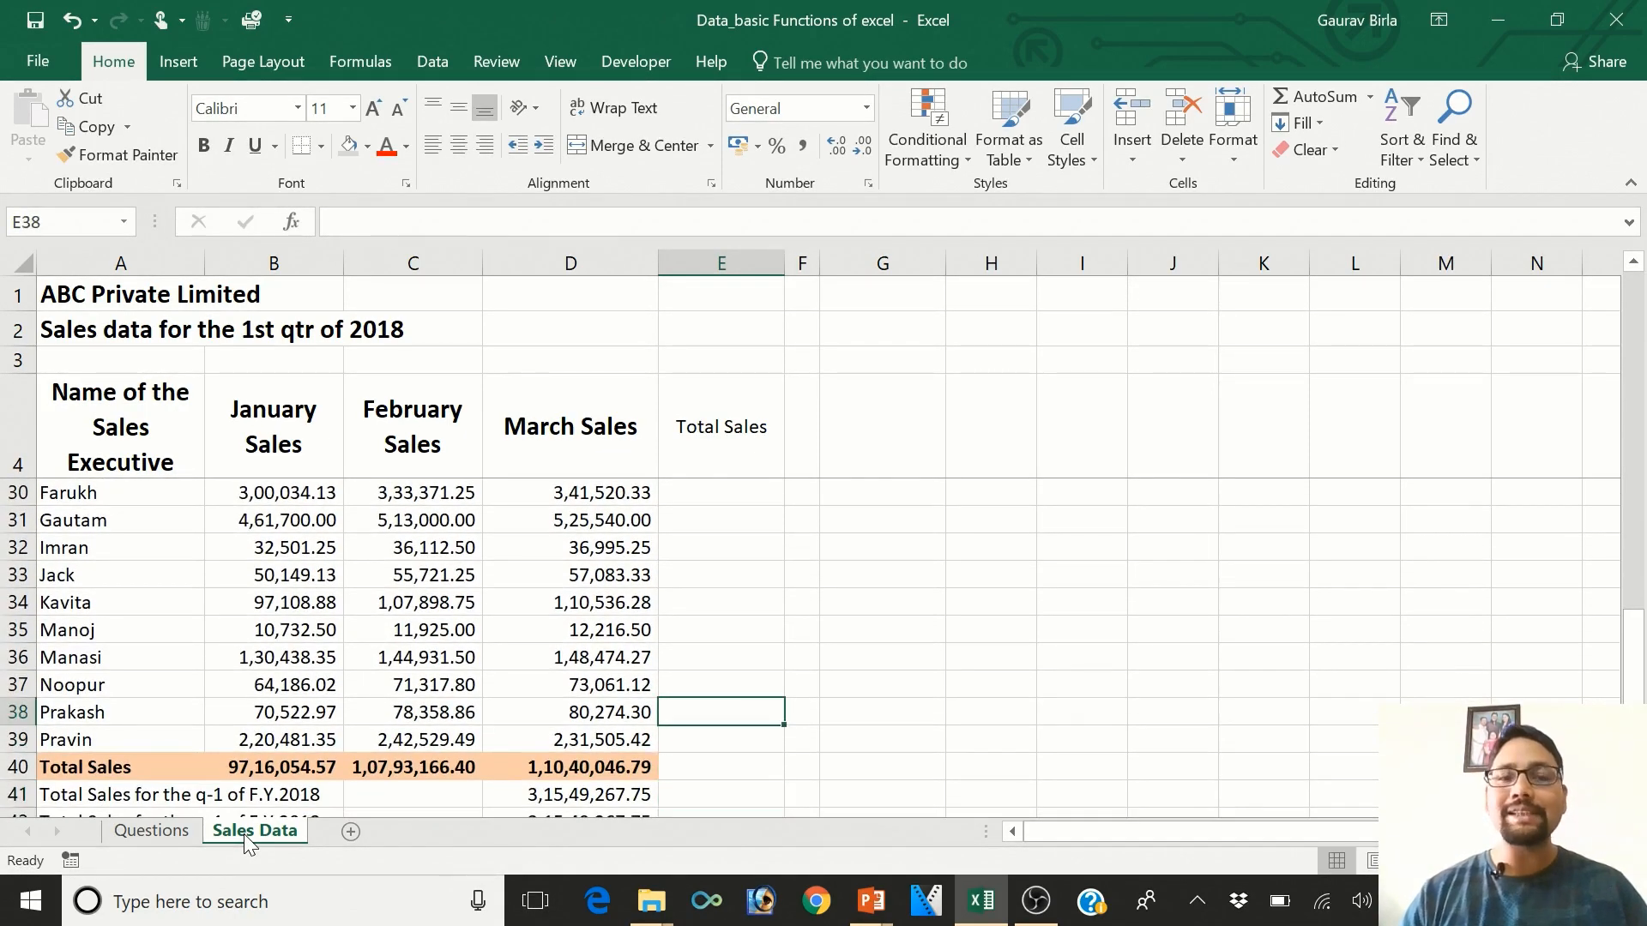
pyautogui.press('Up')
pyautogui.press('Up')
pyautogui.press('Up')
pyautogui.press('Up')
pyautogui.press('Up')
pyautogui.press('Up')
pyautogui.press('Up')
pyautogui.press('Up')
pyautogui.press('Up')
# - Calculate the second sales executive's quarterly total in G6 with =SUM(B6:D6)
pyautogui.press('Down')
pyautogui.press('Right')
pyautogui.press('Up')
pyautogui.press('Right')
pyautogui.press('Down')
pyautogui.write('=sum(')
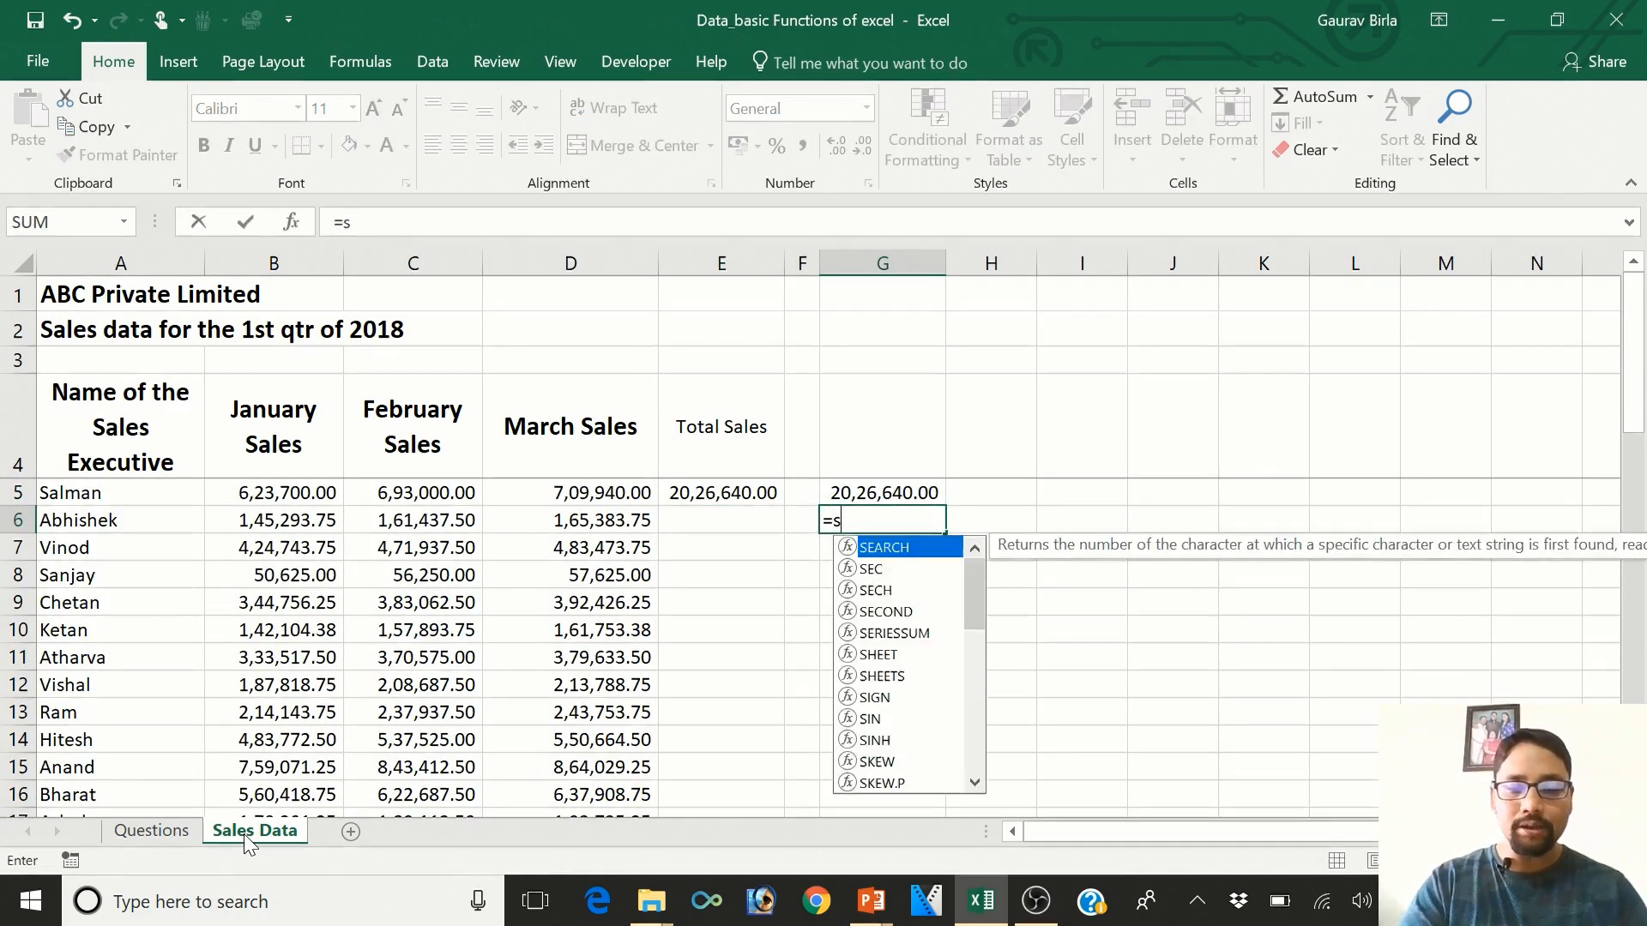
pyautogui.press('Left')
pyautogui.press('Left')
pyautogui.press('Left')
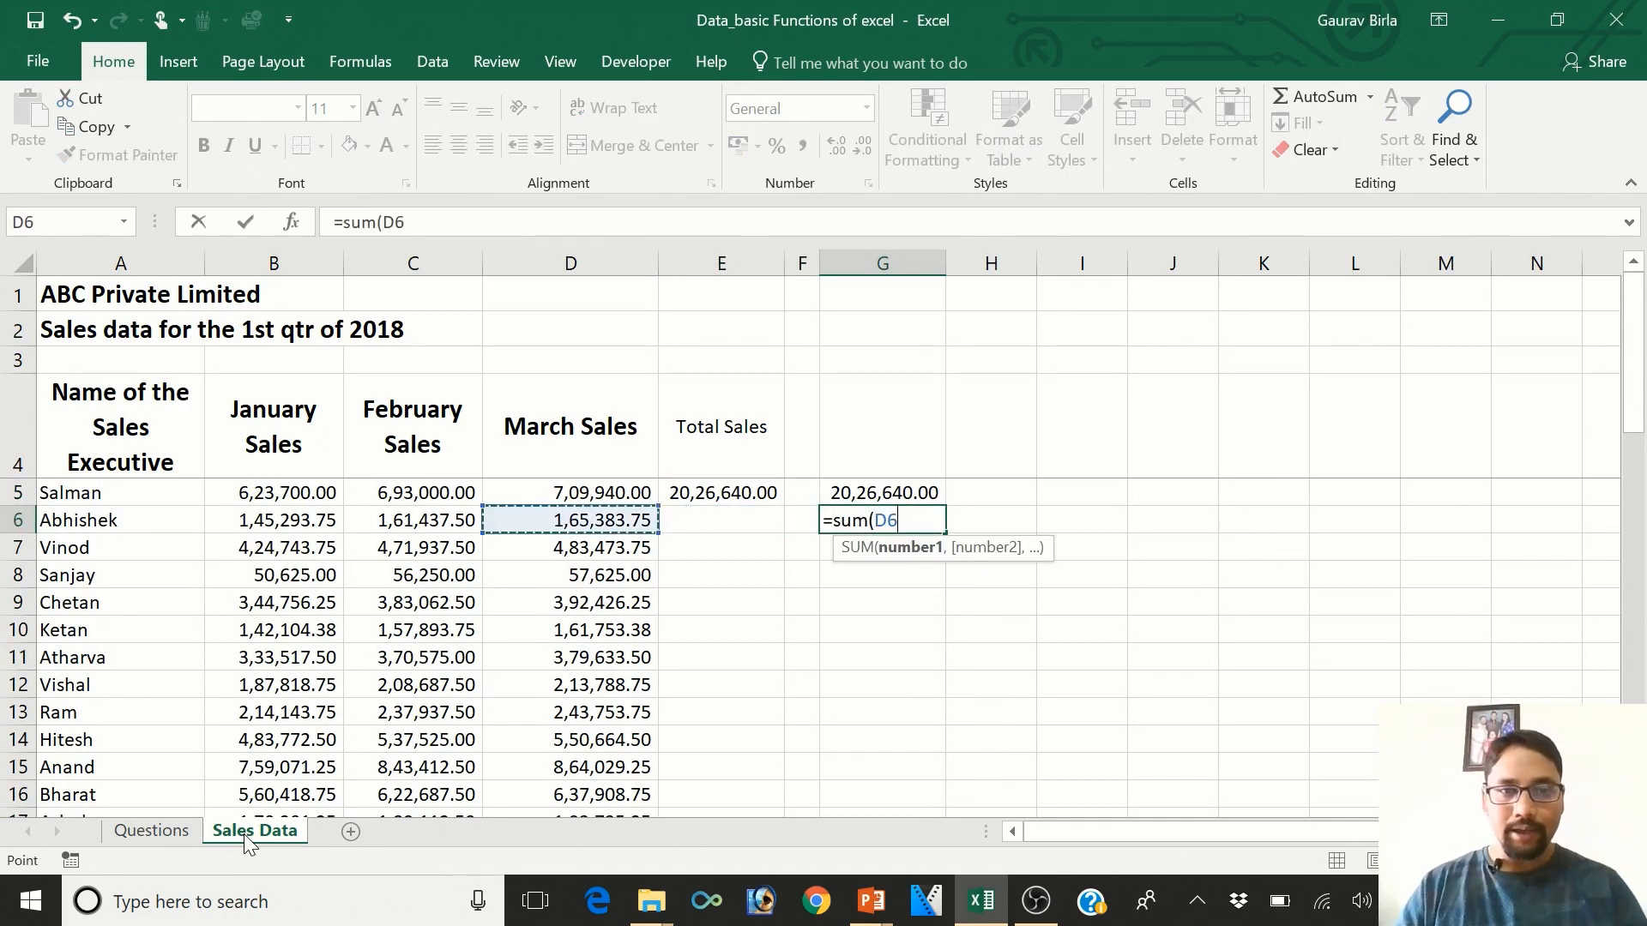
pyautogui.hotkey('shift', 'Left')
pyautogui.hotkey('shift', 'Left')
pyautogui.hotkey('shift', 'Left')
pyautogui.hotkey('shift', 'Right')
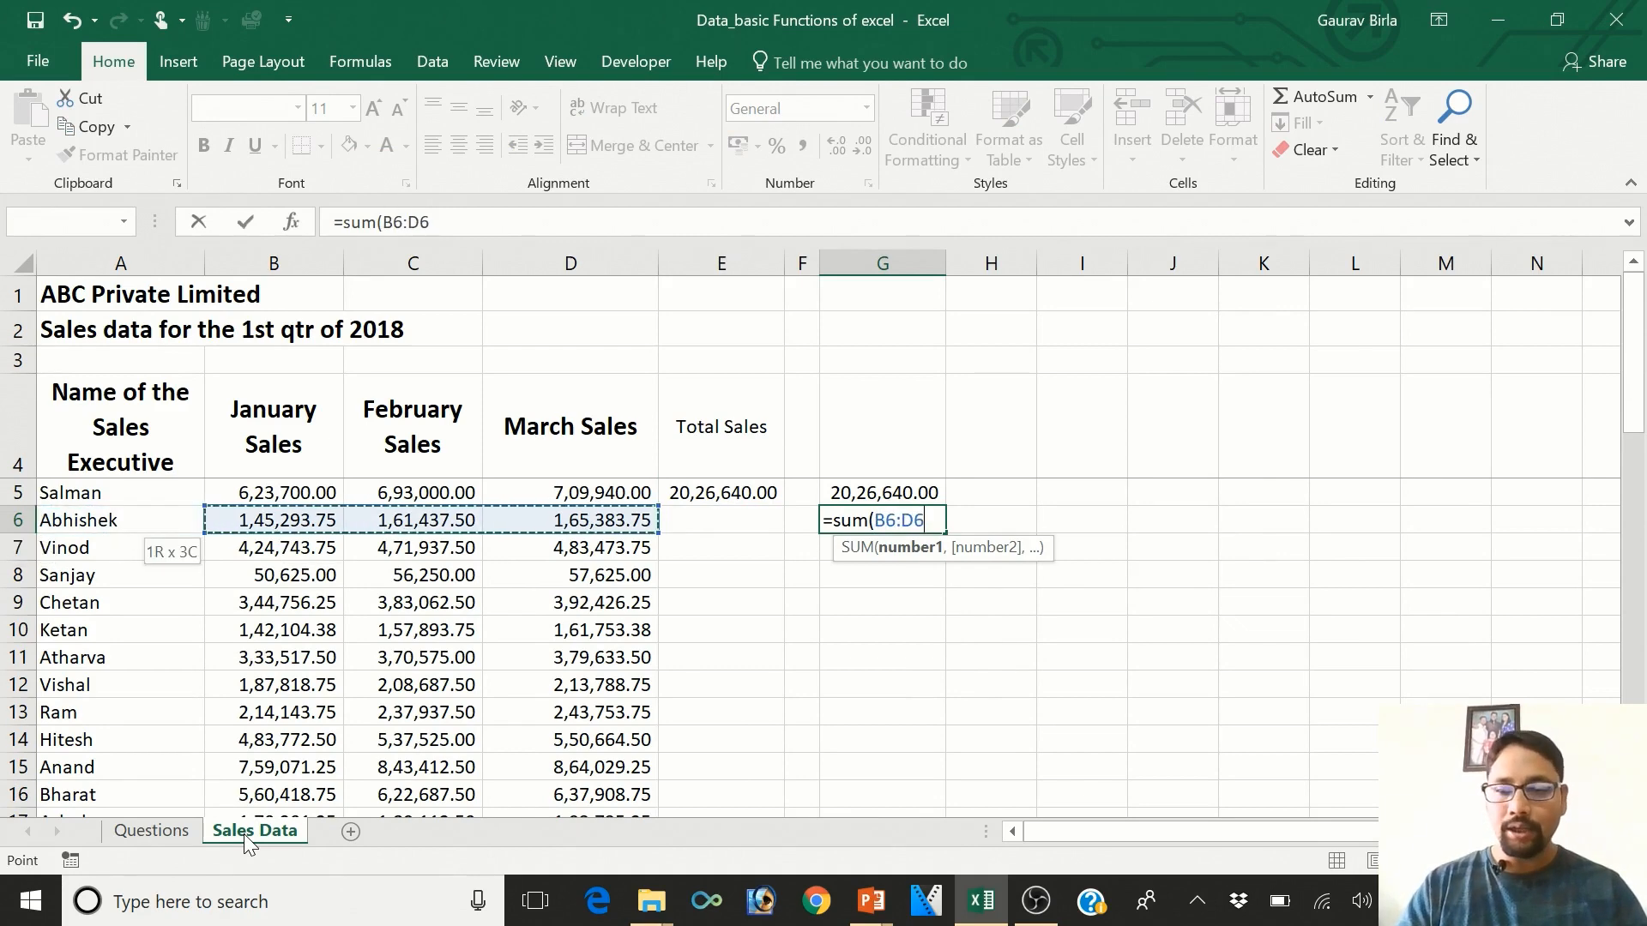
pyautogui.press('Return')
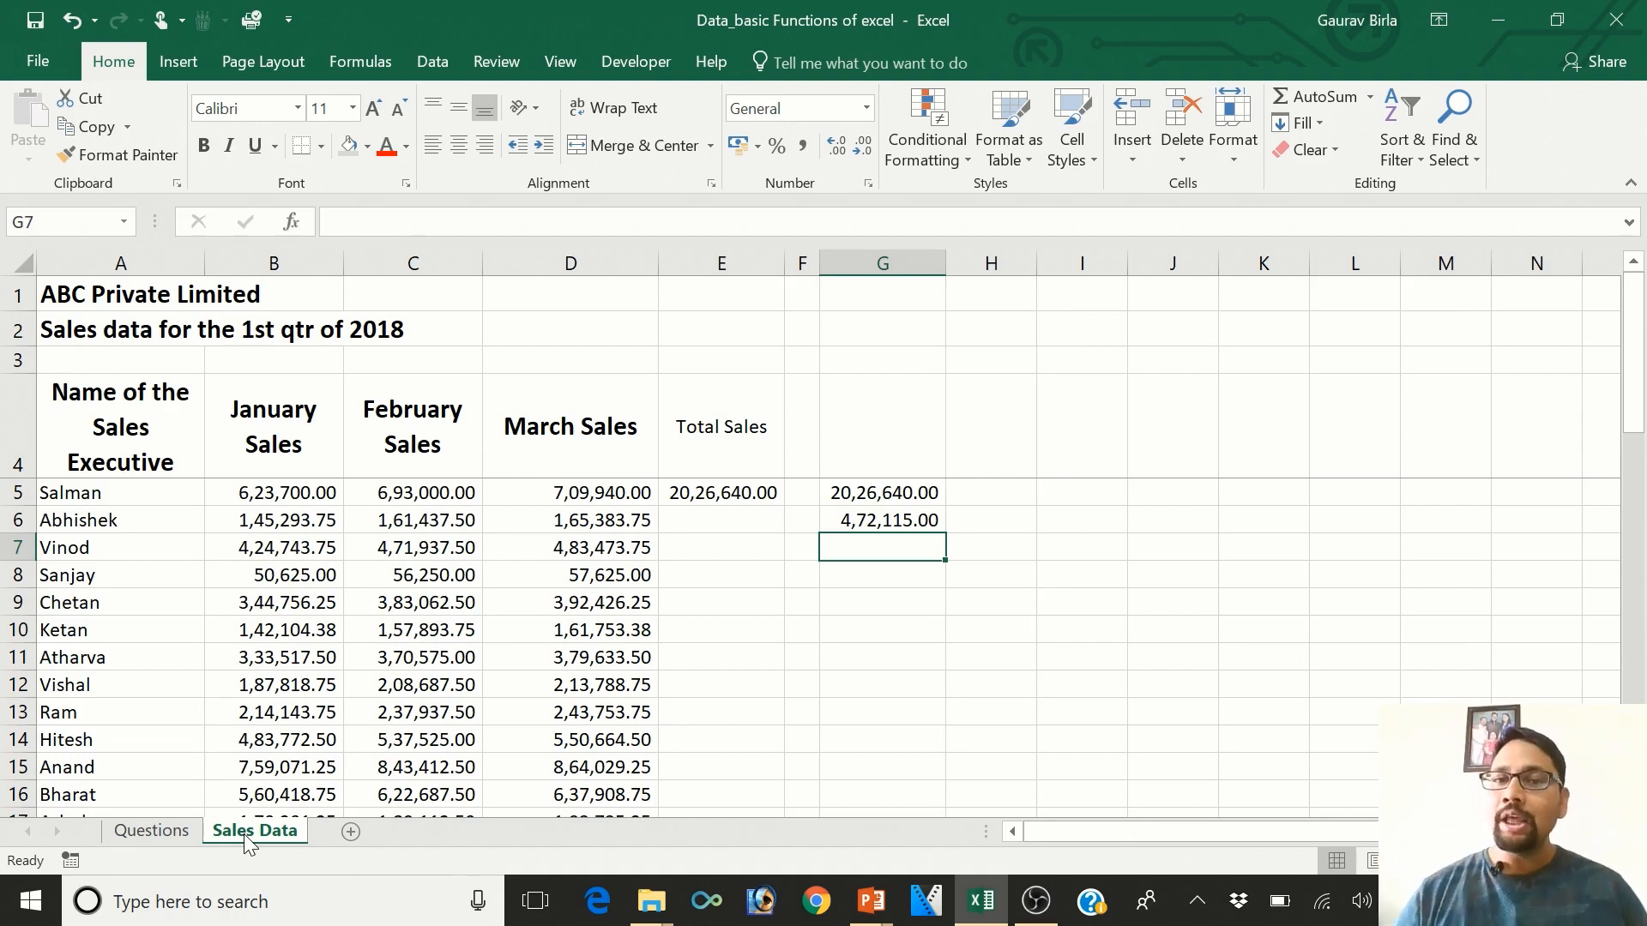
# - Check the formula in G6 and look down column G along the remaining executives' rows, then return to G6
pyautogui.press('Up')
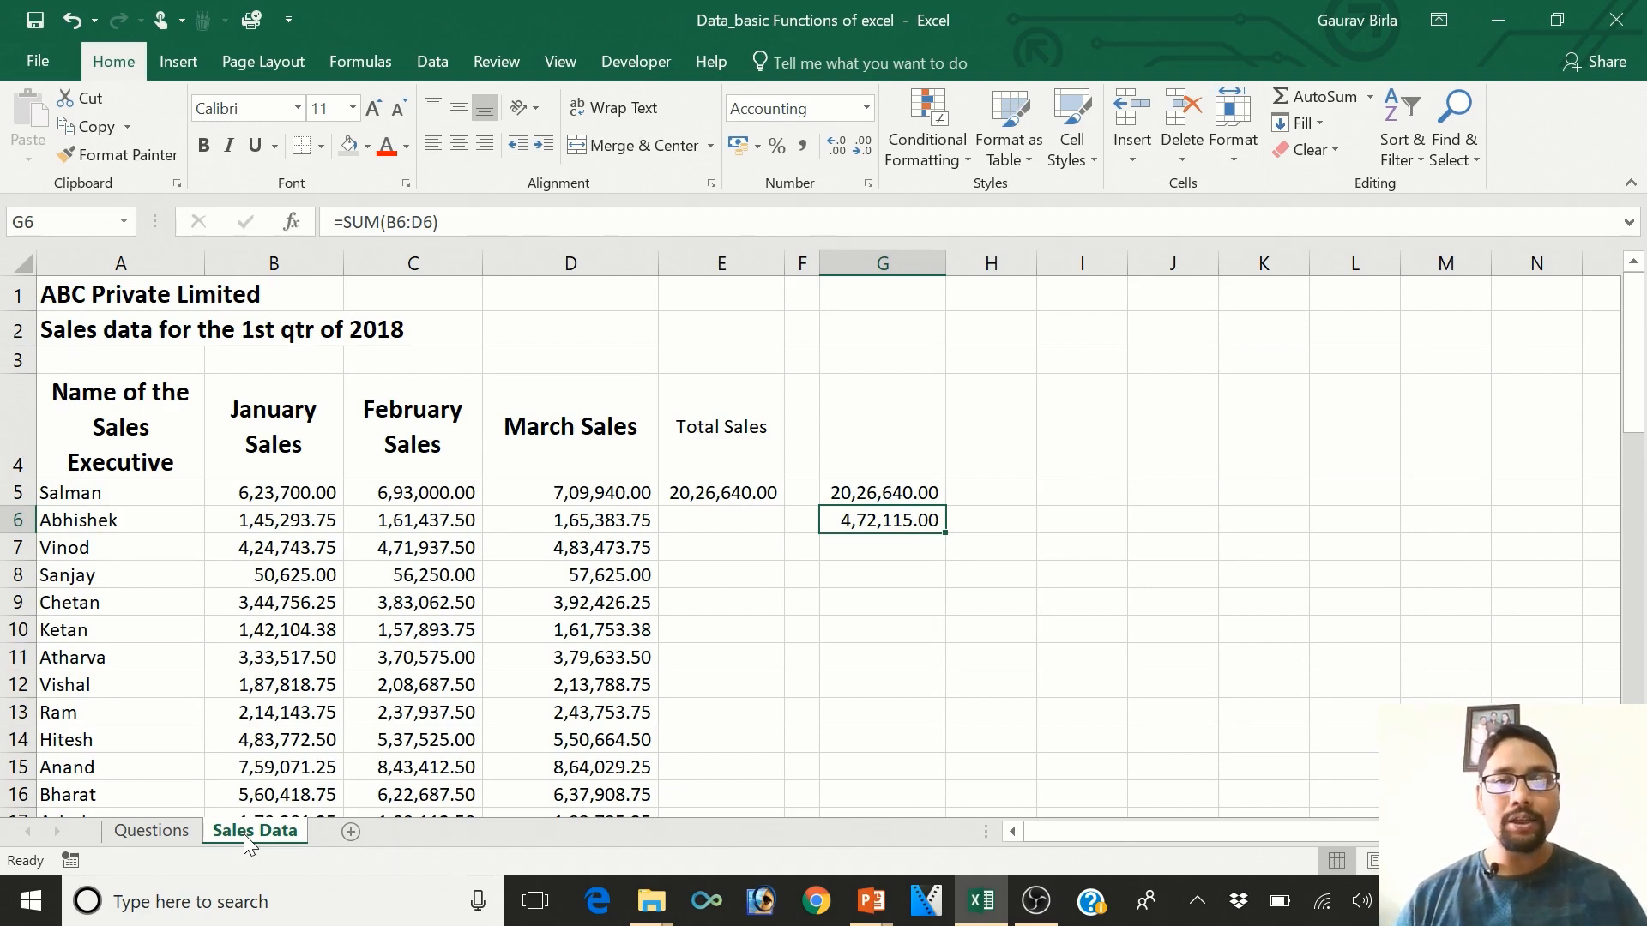
pyautogui.press('Down')
pyautogui.press('Down')
pyautogui.press('Down')
pyautogui.press('Down')
pyautogui.press('Down')
pyautogui.press('Down')
pyautogui.press('Down')
pyautogui.press('Down')
pyautogui.press('Down')
pyautogui.press('Down')
pyautogui.press('Down')
pyautogui.press('Down')
pyautogui.press('Down')
pyautogui.press('Down')
pyautogui.press('Down')
pyautogui.press('Down')
pyautogui.press('Down')
pyautogui.press('Down')
pyautogui.press('Down')
pyautogui.press('Down')
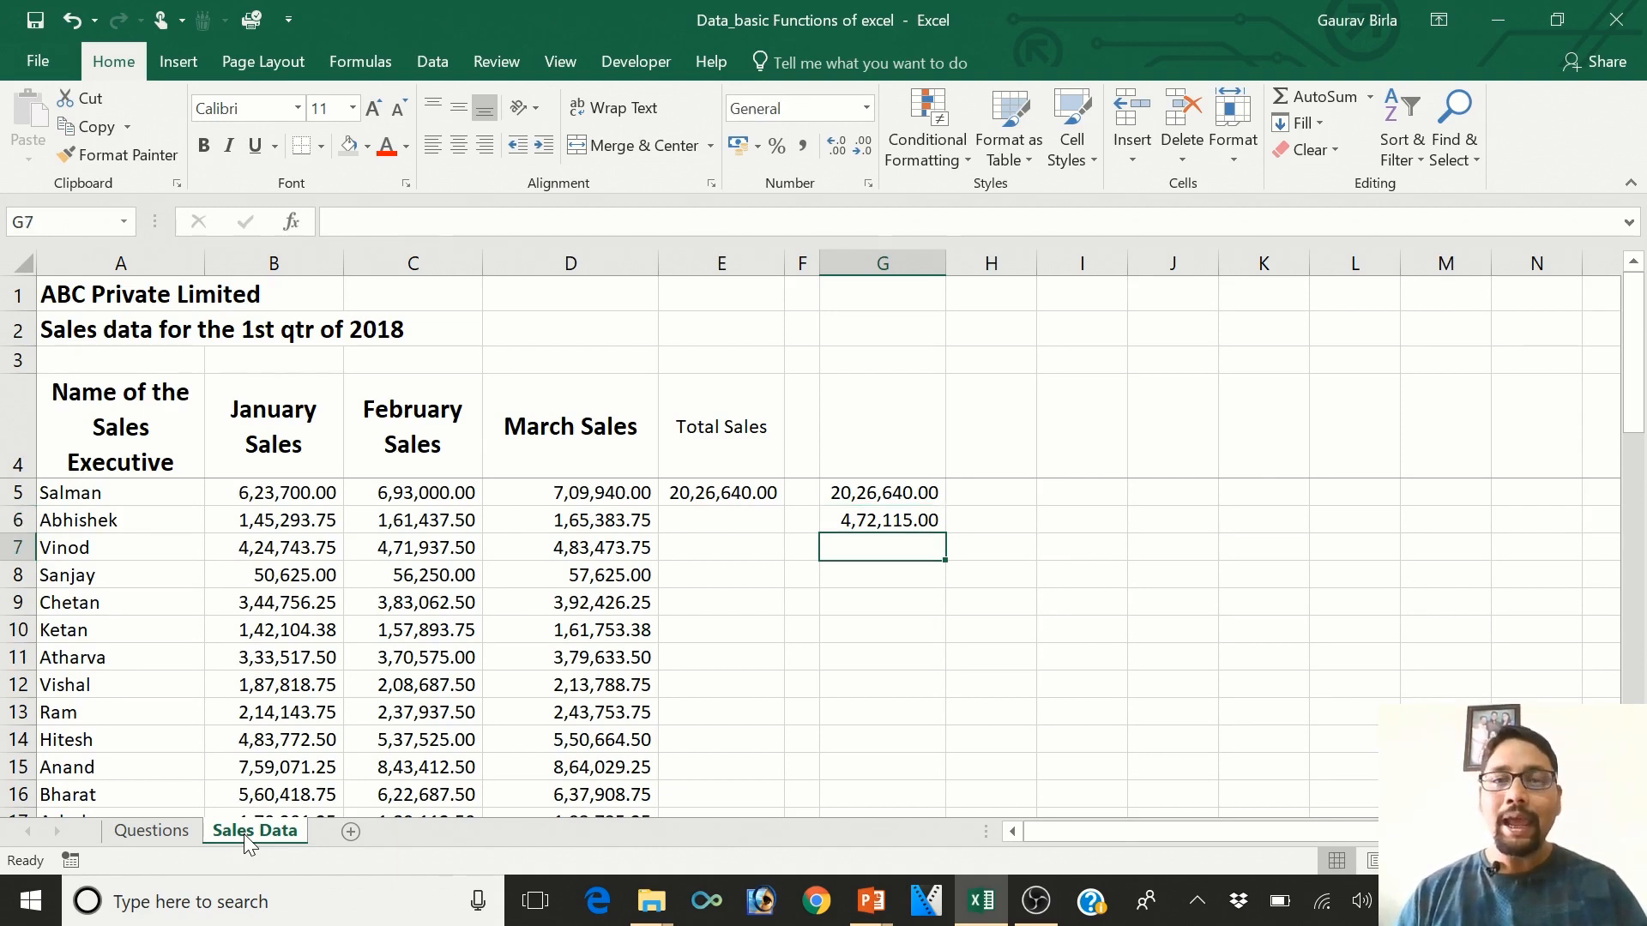
pyautogui.press('Down')
pyautogui.press('Down')
pyautogui.press('Down')
pyautogui.press('Down')
pyautogui.press('Down')
pyautogui.press('Down')
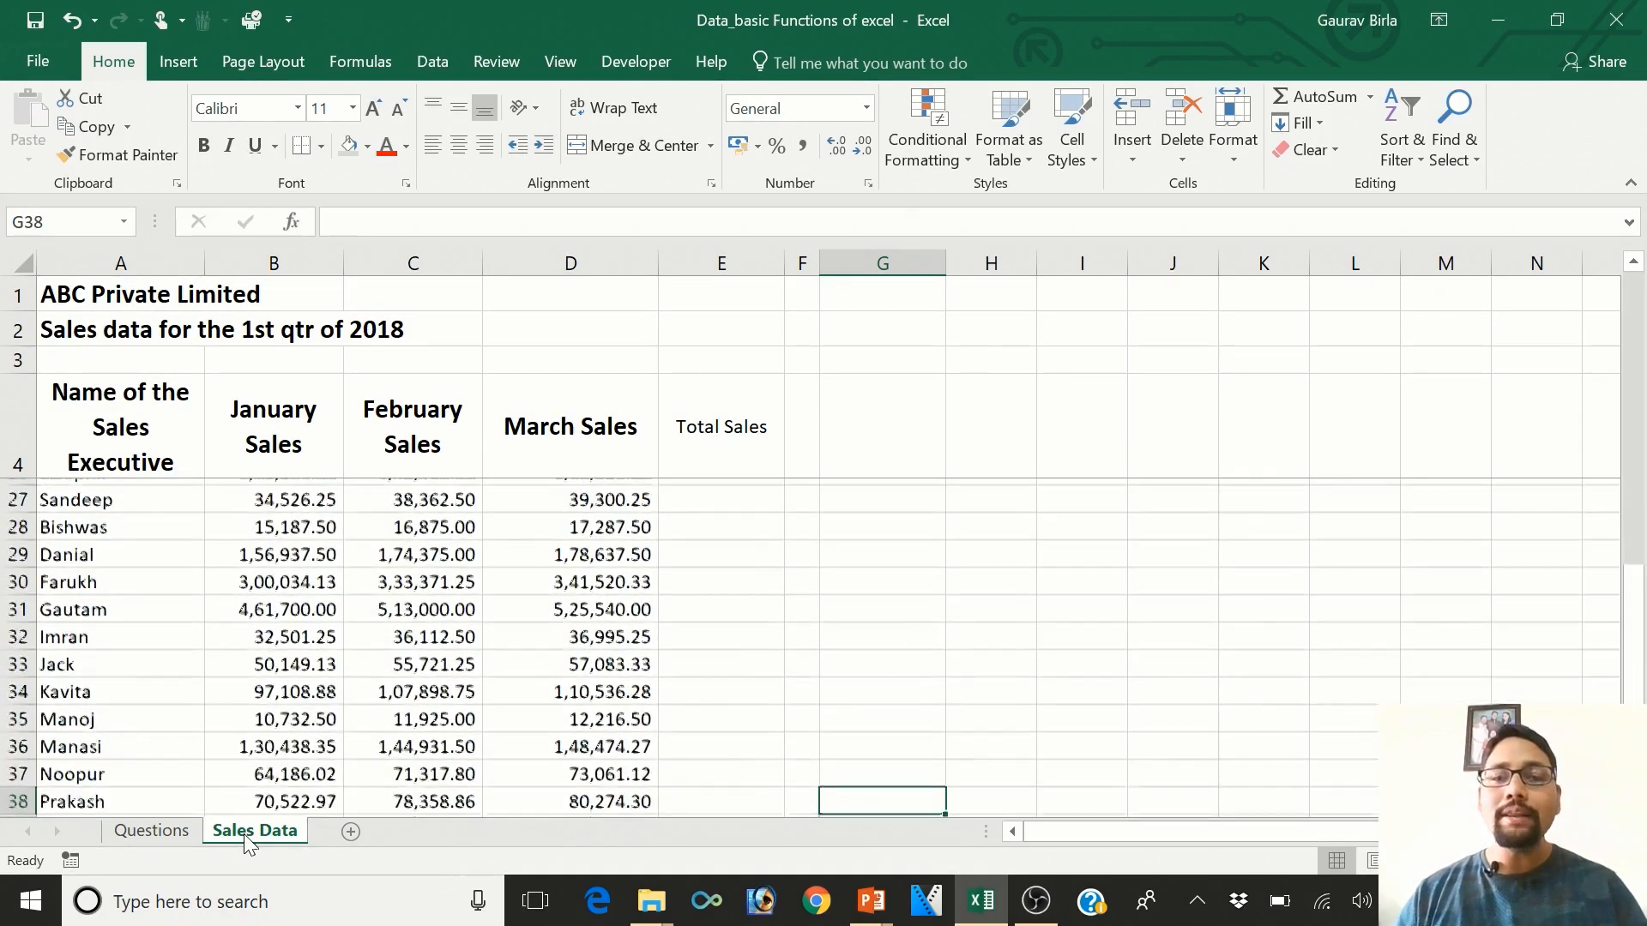
pyautogui.press('Up')
pyautogui.press('Up')
pyautogui.press('Up')
pyautogui.press('Up')
pyautogui.press('Up')
pyautogui.press('Up')
pyautogui.press('Up')
pyautogui.press('Up')
pyautogui.press('Up')
pyautogui.press('Up')
pyautogui.press('Up')
pyautogui.press('Up')
pyautogui.press('Up')
pyautogui.press('Up')
pyautogui.press('Up')
pyautogui.press('Up')
pyautogui.press('Up')
pyautogui.press('Up')
pyautogui.press('Up')
pyautogui.press('Up')
pyautogui.press('Up')
pyautogui.press('Up')
pyautogui.press('Up')
pyautogui.press('Up')
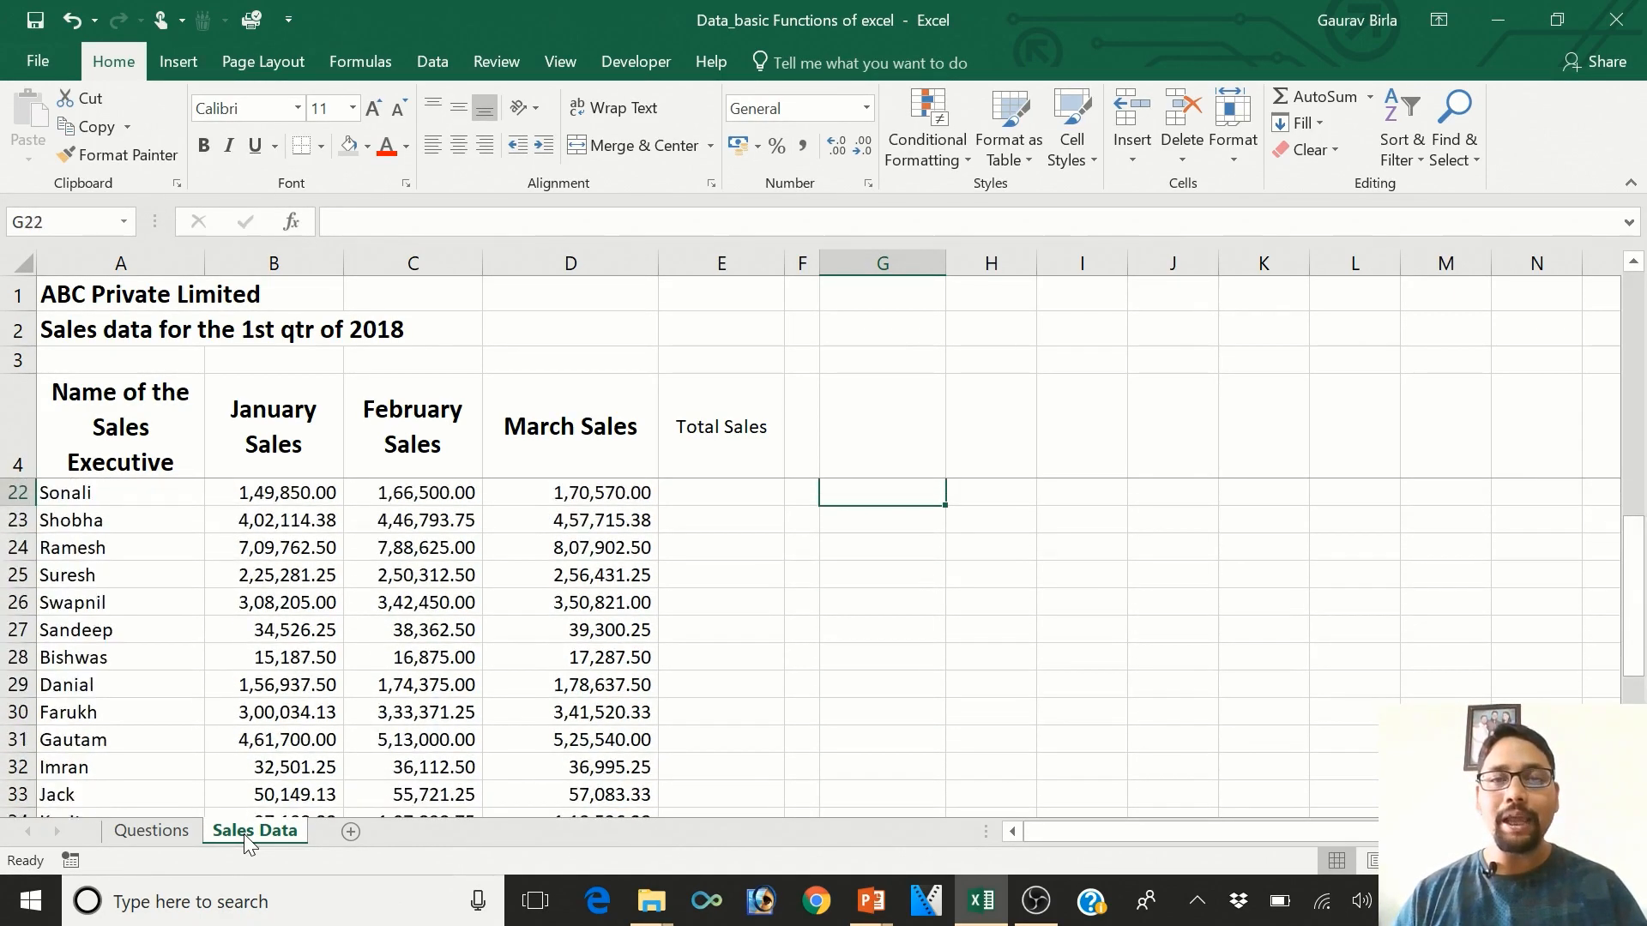
pyautogui.press('Down')
pyautogui.press('Down')
pyautogui.press('Down')
pyautogui.press('Down')
pyautogui.press('Down')
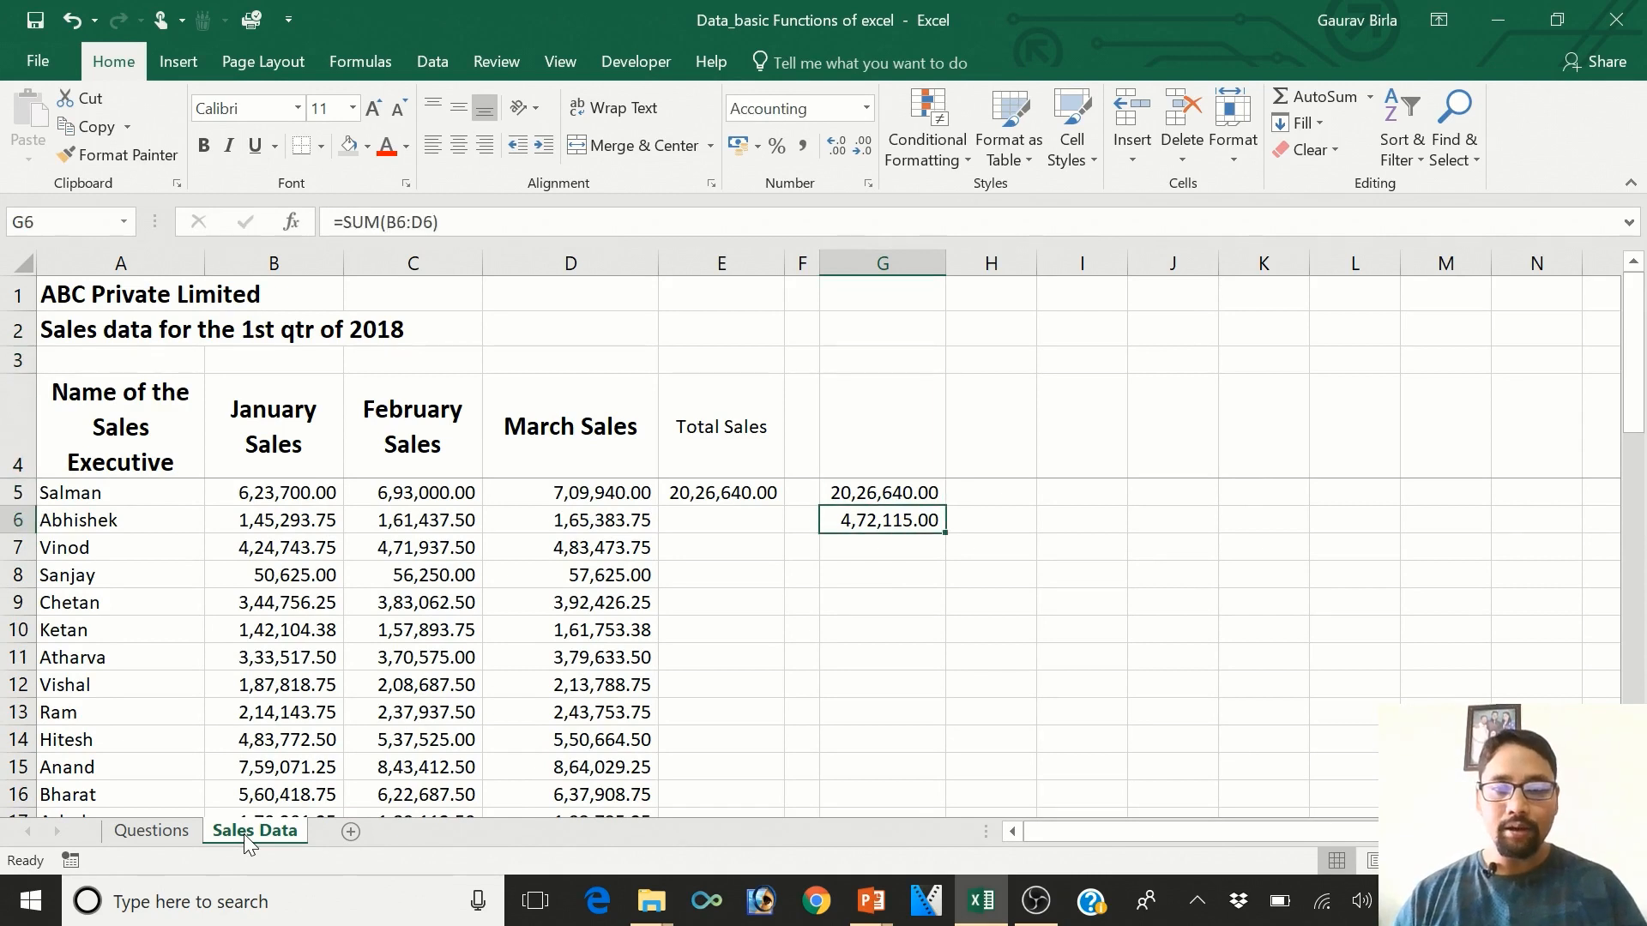
# - Copy the SUM formula from G6 and paste it into G7:G39 for all remaining sales executives
pyautogui.hotkey('ctrl', 'c')
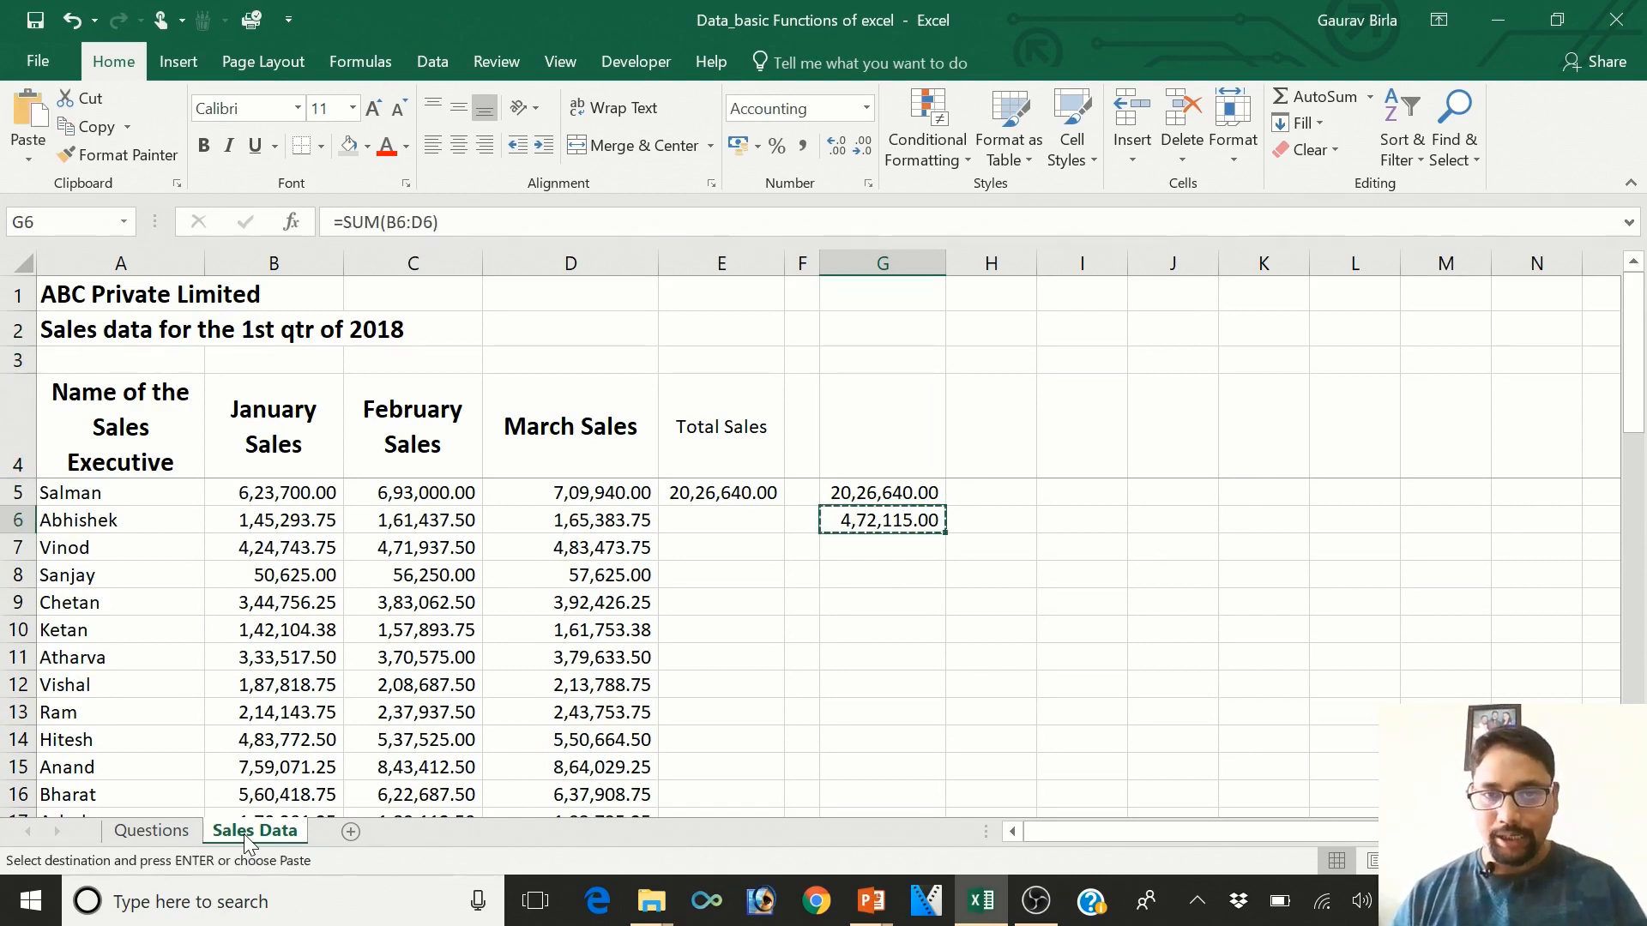
pyautogui.press('Escape')
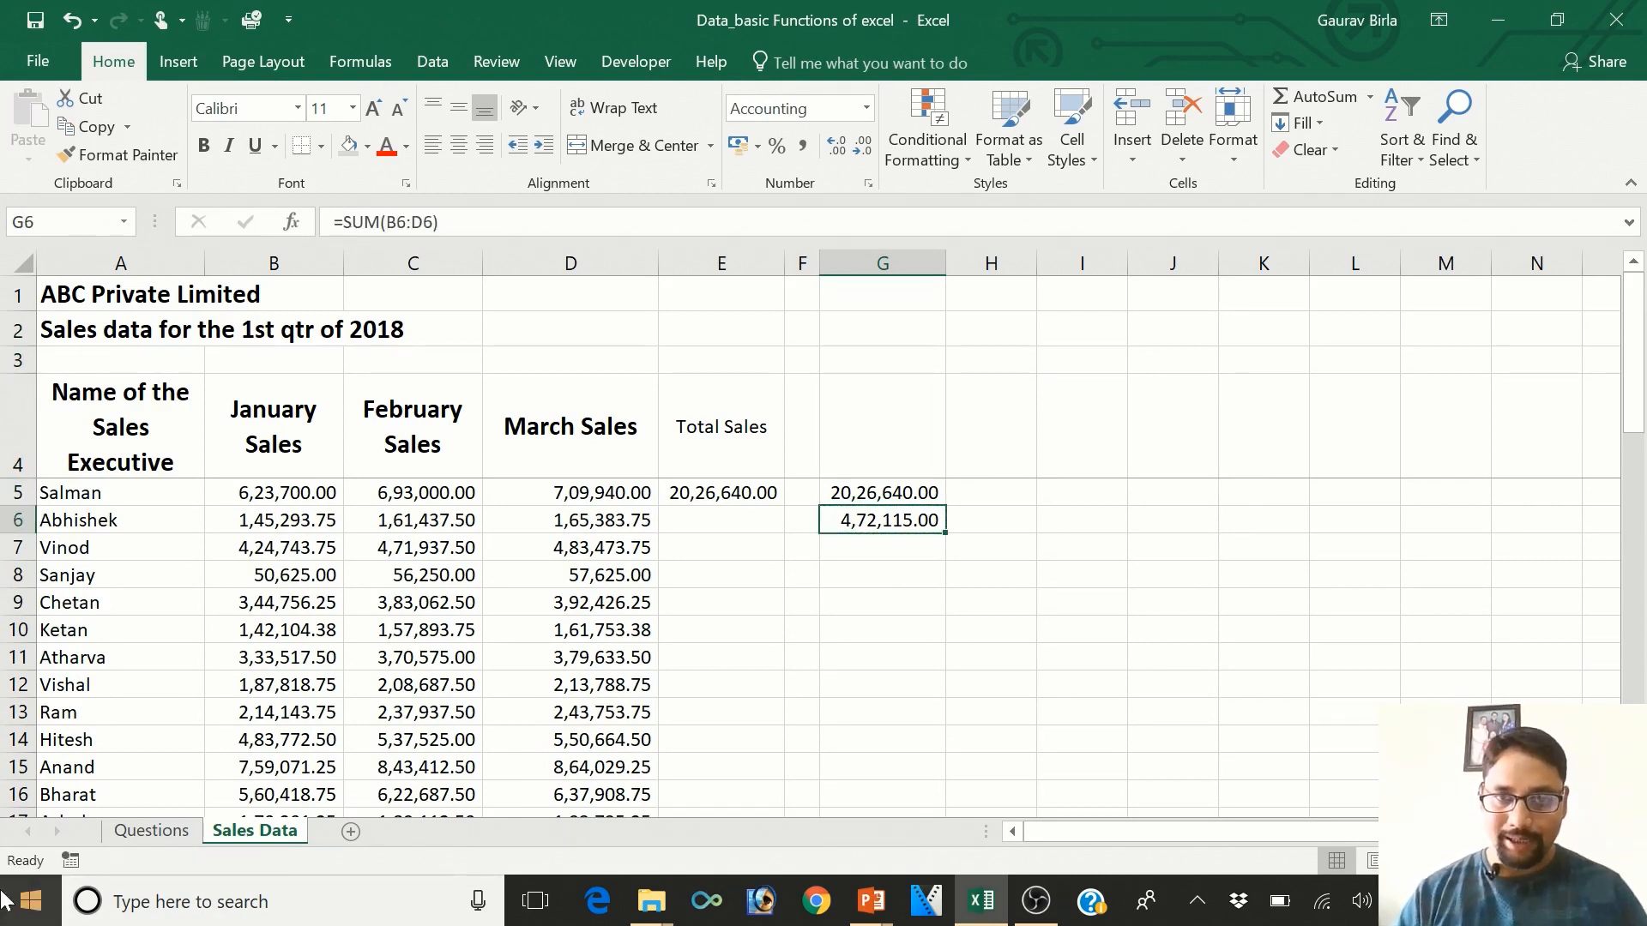
pyautogui.rightClick(877, 520)
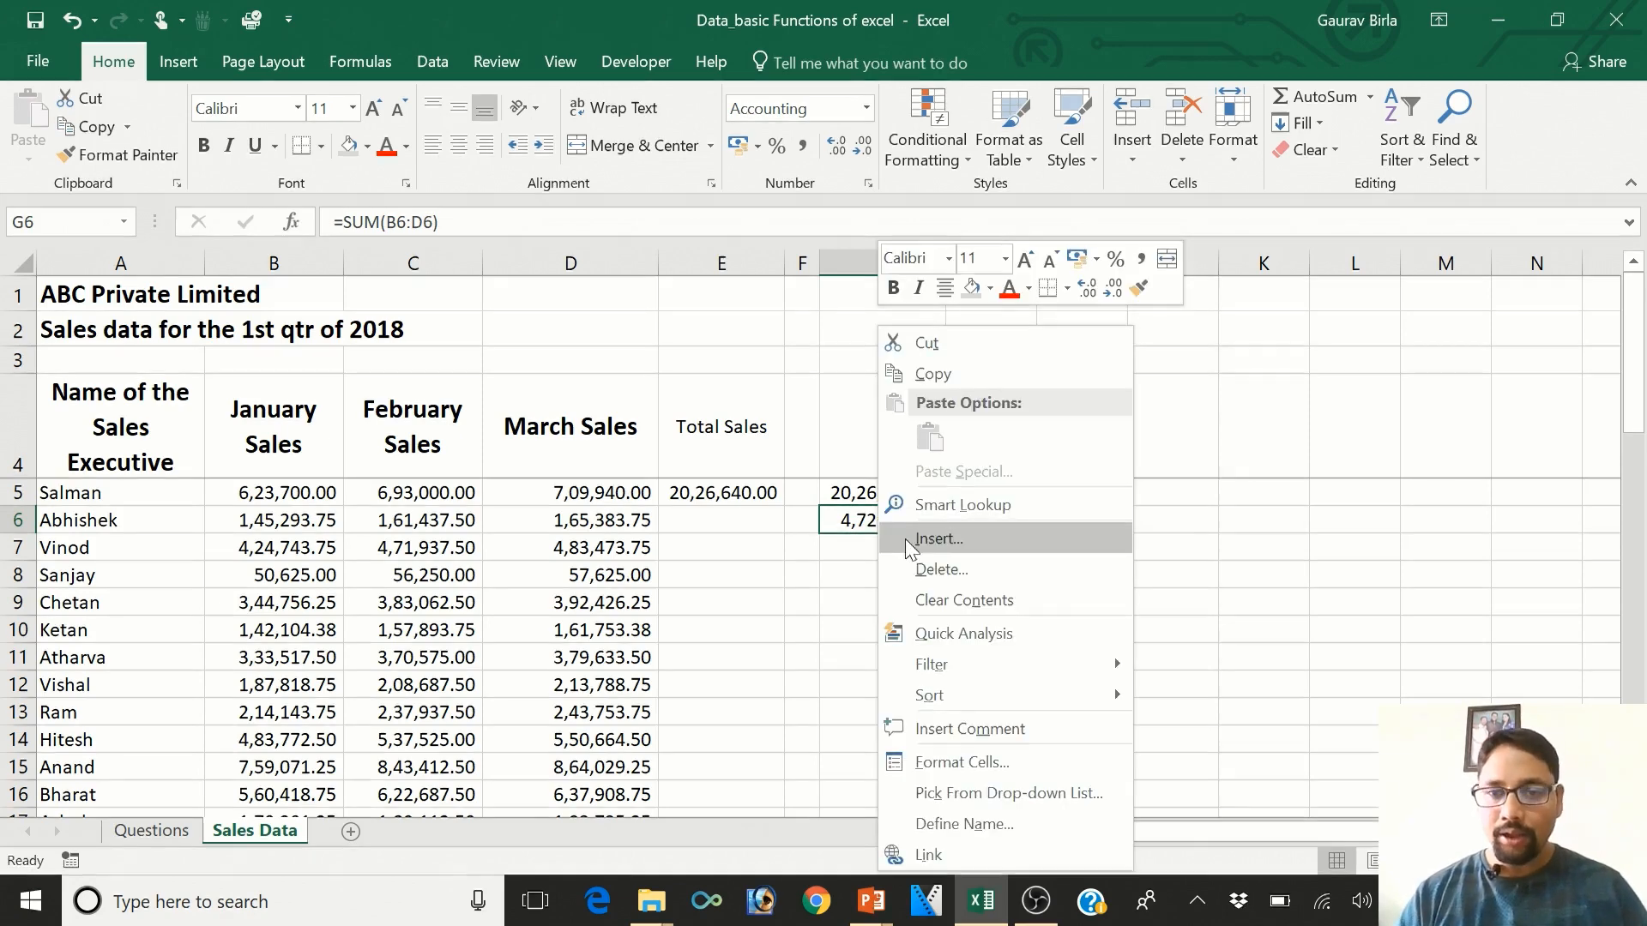
pyautogui.click(966, 368)
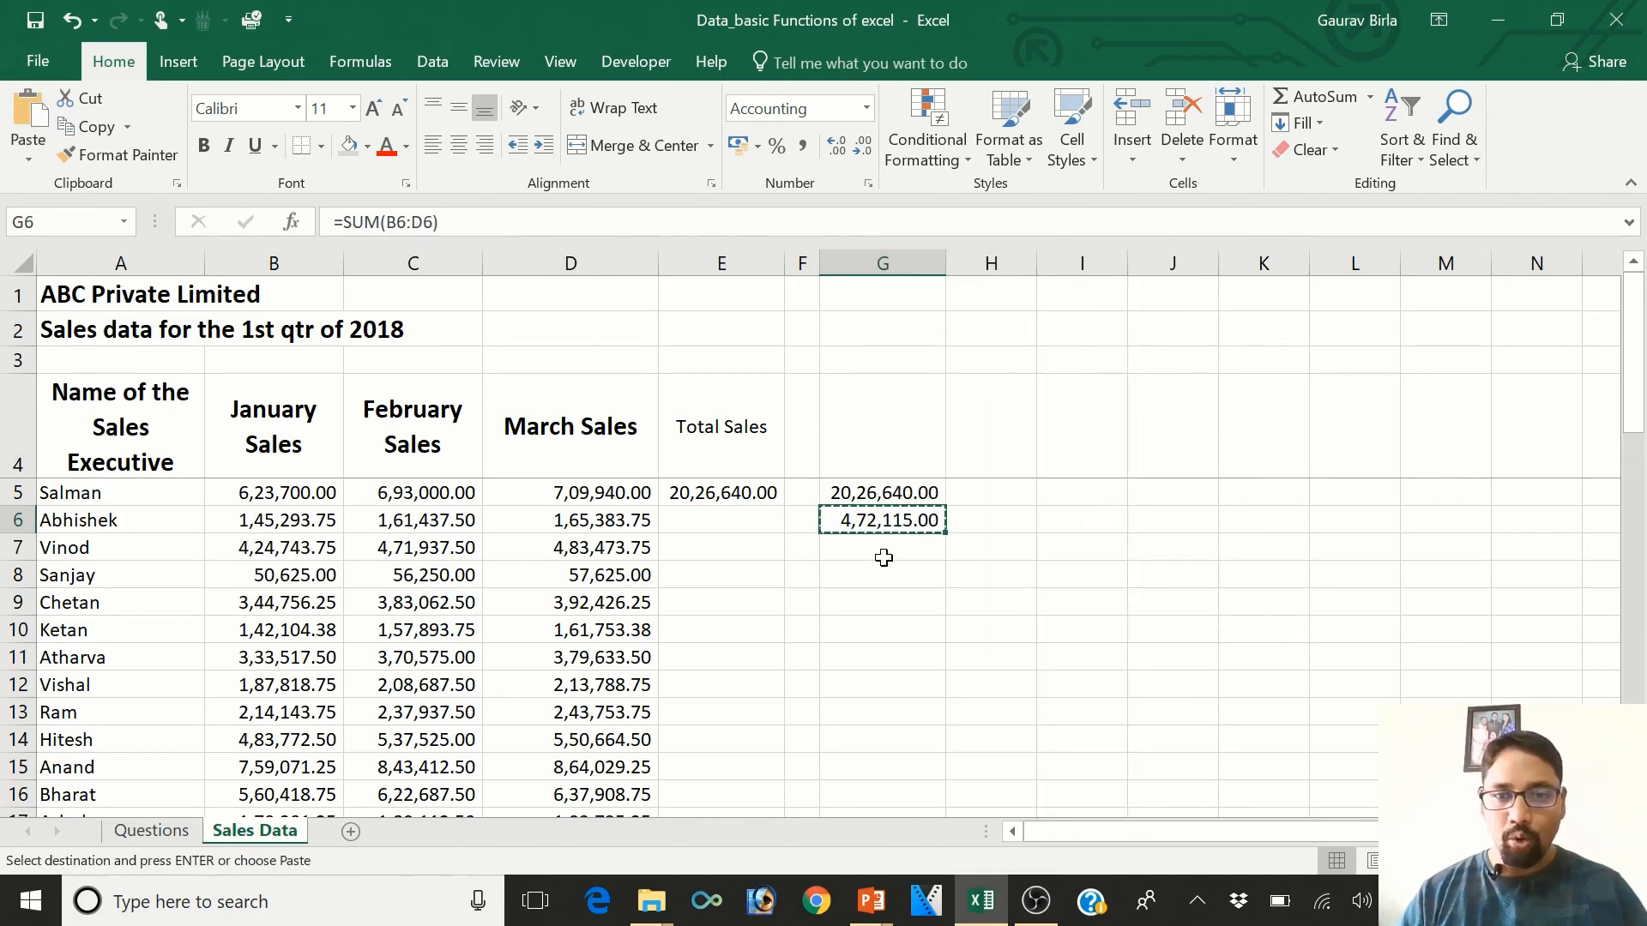
pyautogui.click(884, 551)
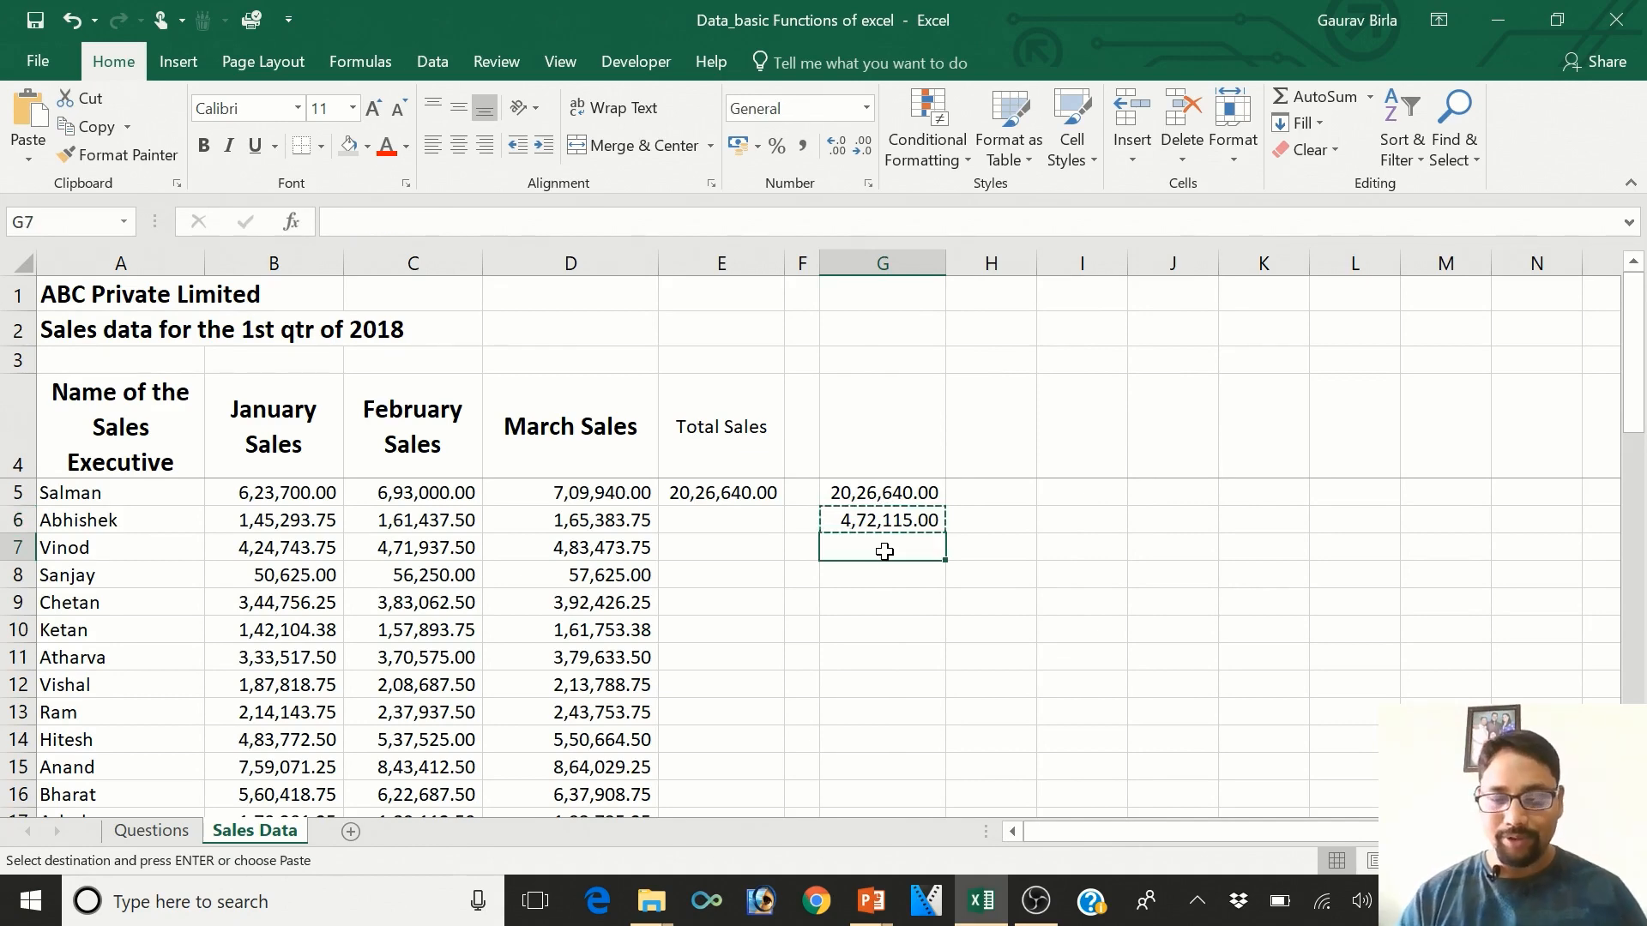
pyautogui.moveTo(884, 551); pyautogui.dragTo(874, 661)
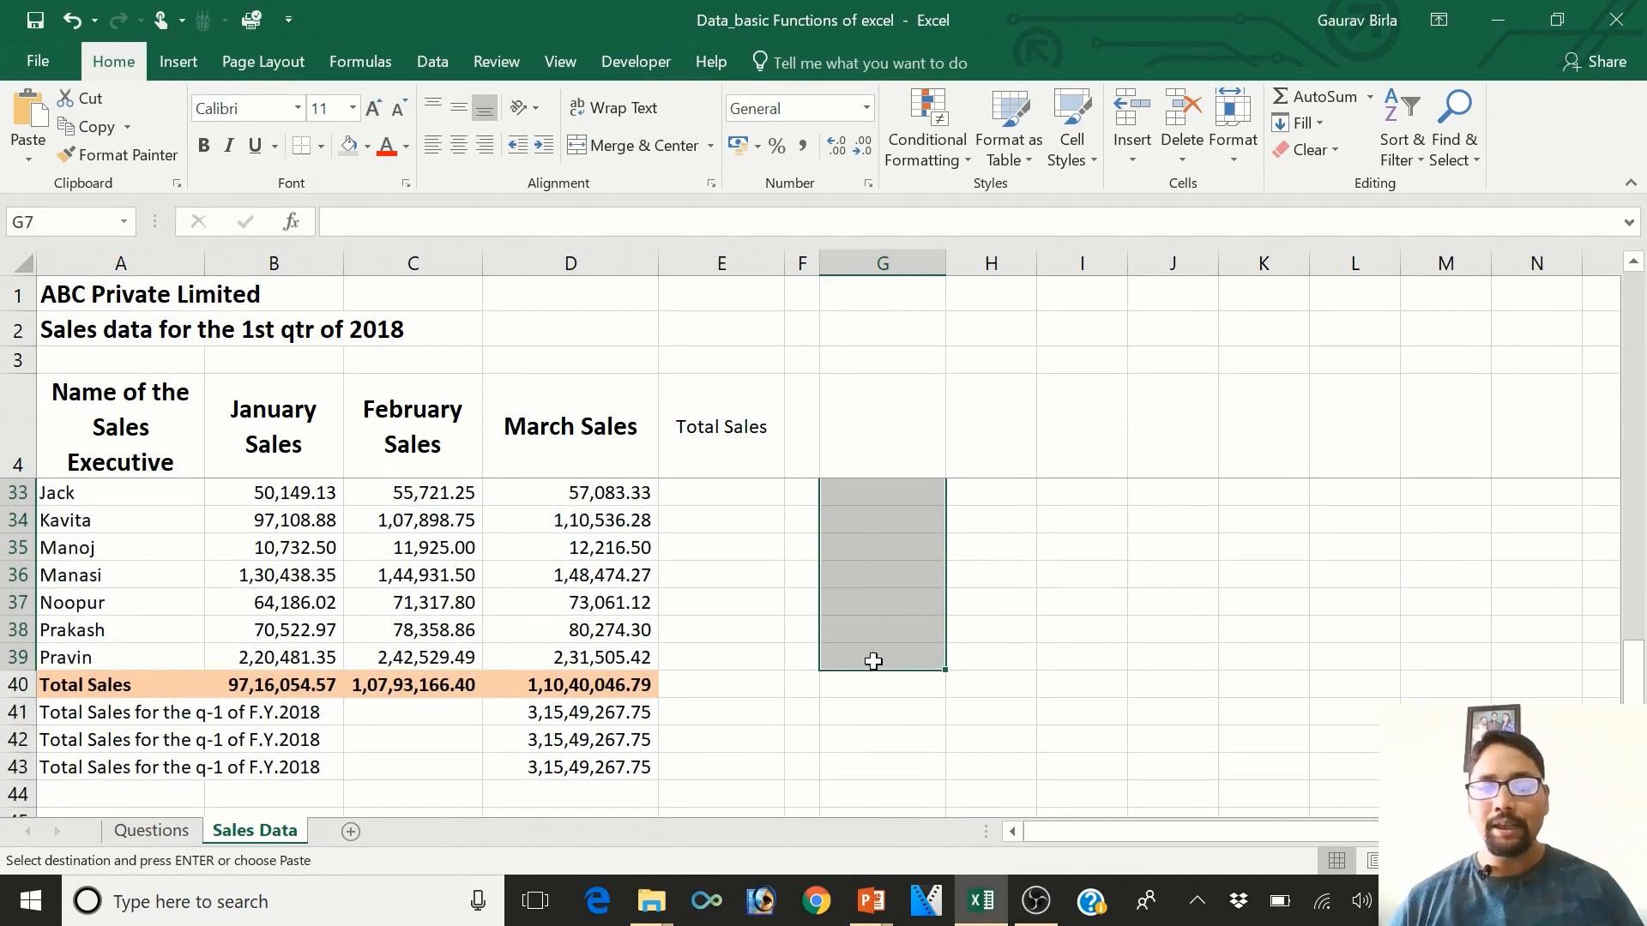
pyautogui.rightClick(873, 662)
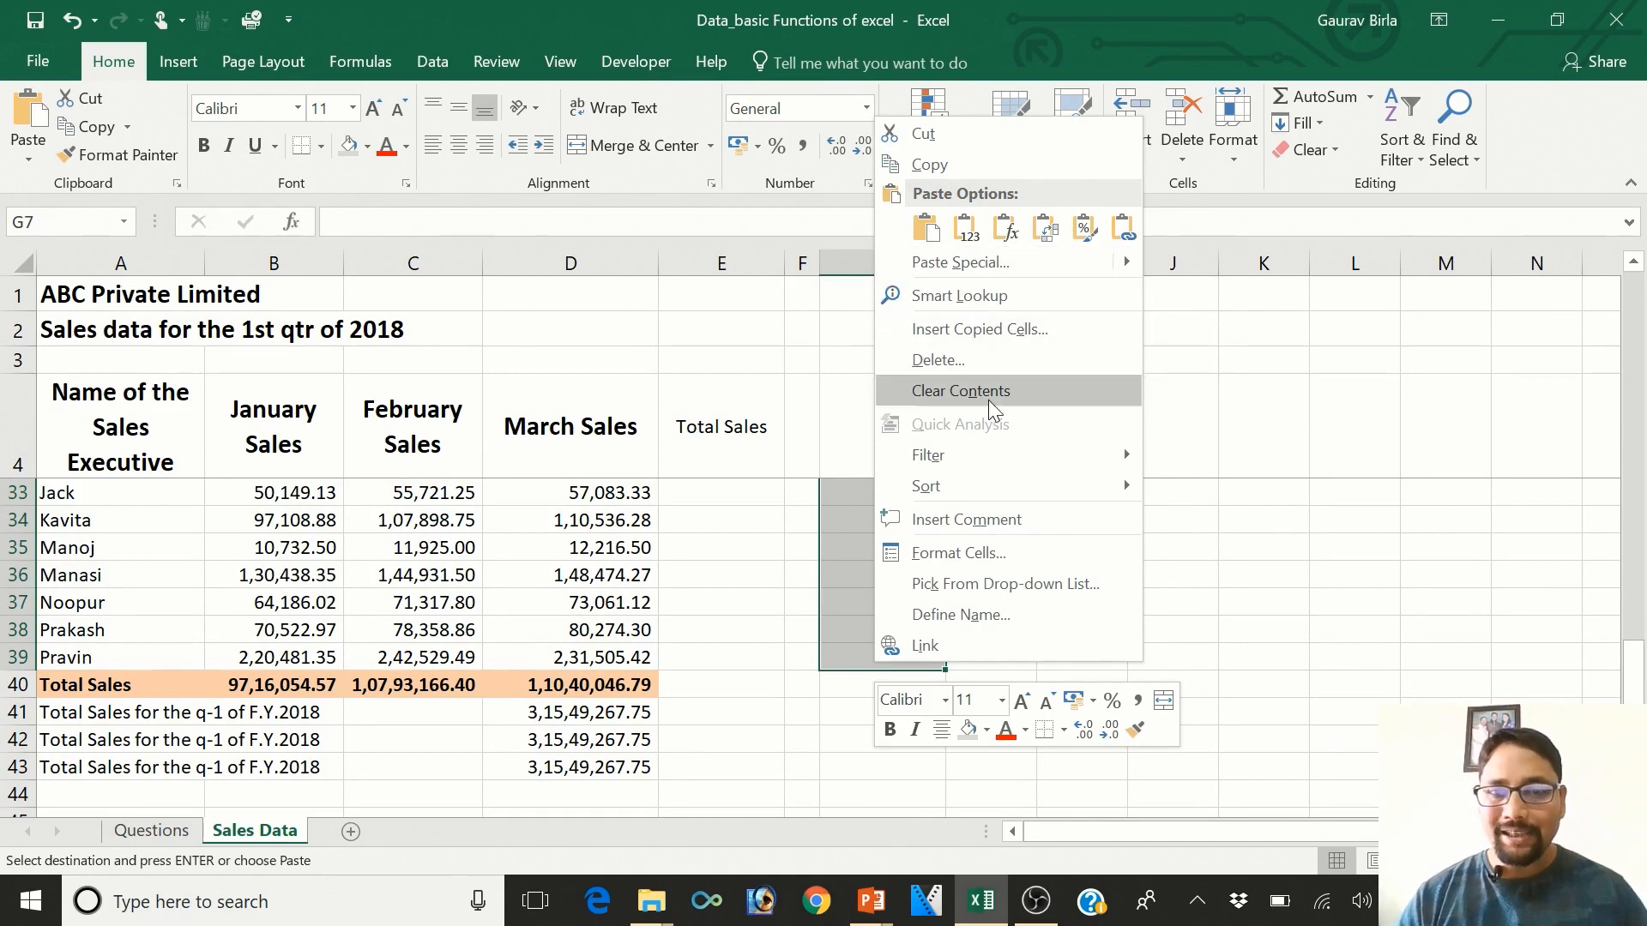
pyautogui.click(930, 240)
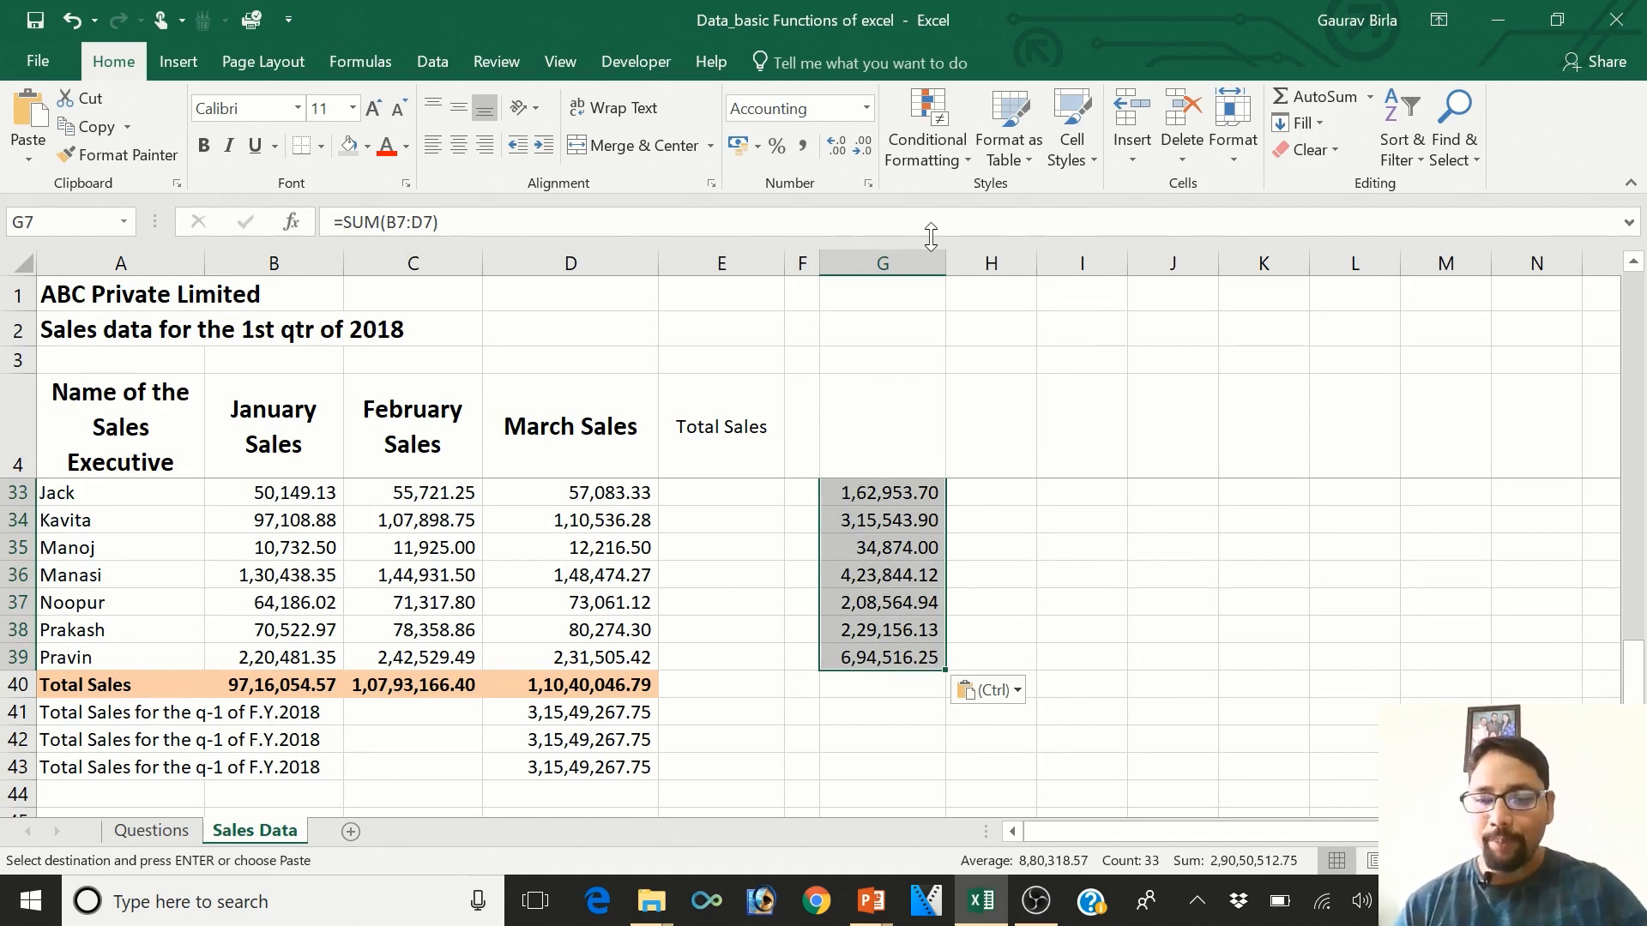
# - Look back up column G through the pasted quarterly totals to the first executives' rows
pyautogui.press('Up')
pyautogui.press('Up')
pyautogui.press('Up')
pyautogui.press('Up')
pyautogui.press('Up')
pyautogui.press('Up')
pyautogui.press('Up')
pyautogui.press('Up')
pyautogui.press('Up')
pyautogui.press('Up')
pyautogui.press('Up')
pyautogui.press('Up')
pyautogui.press('Up')
pyautogui.press('Up')
pyautogui.press('Up')
pyautogui.press('Up')
pyautogui.press('Up')
pyautogui.press('Up')
pyautogui.press('Up')
pyautogui.press('Up')
pyautogui.press('Down')
pyautogui.press('Down')
pyautogui.press('Down')
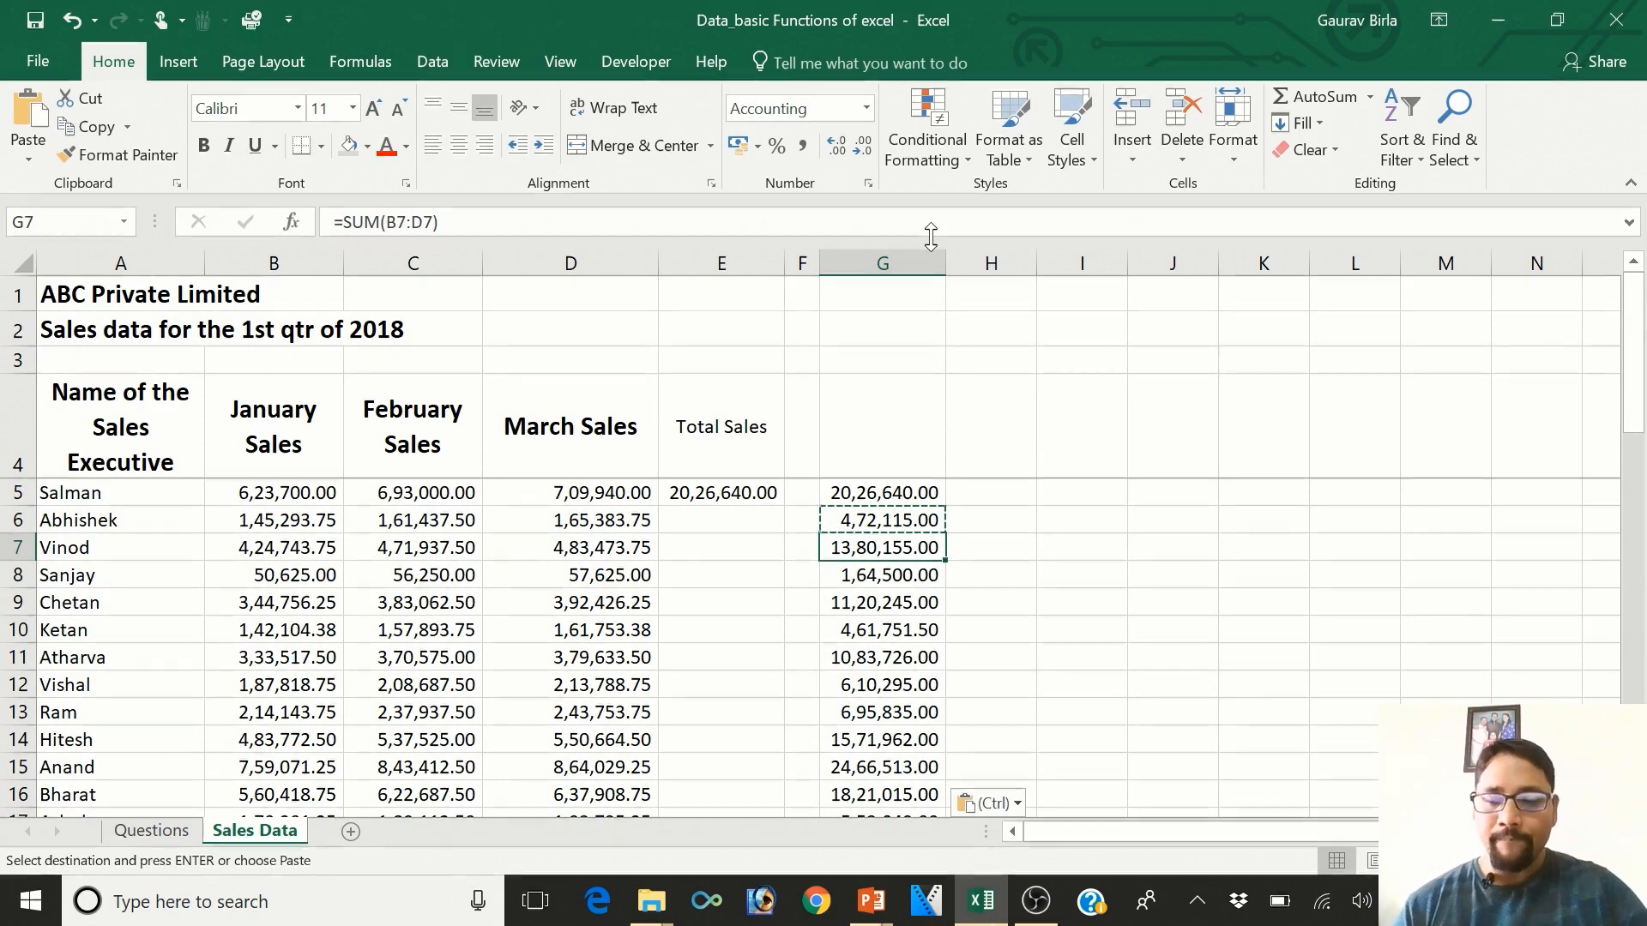
# - Inspect the cell references of the SUM formulas in G6, G7 and G8 one after another
pyautogui.press('Up')
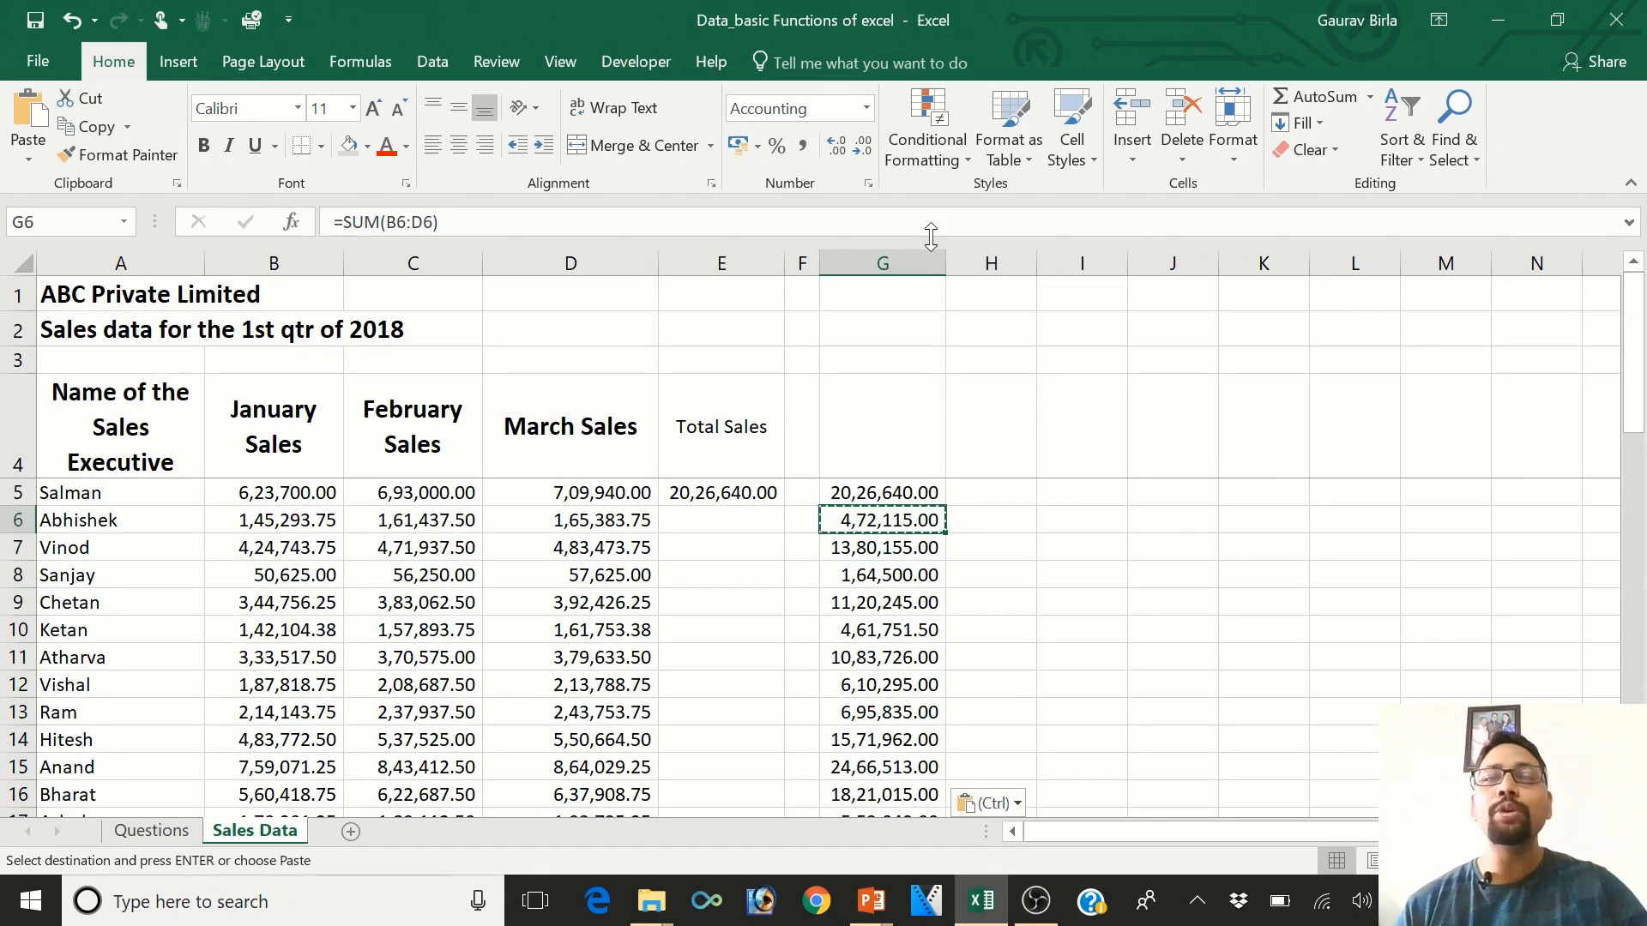
pyautogui.press('F2')
pyautogui.press('Return')
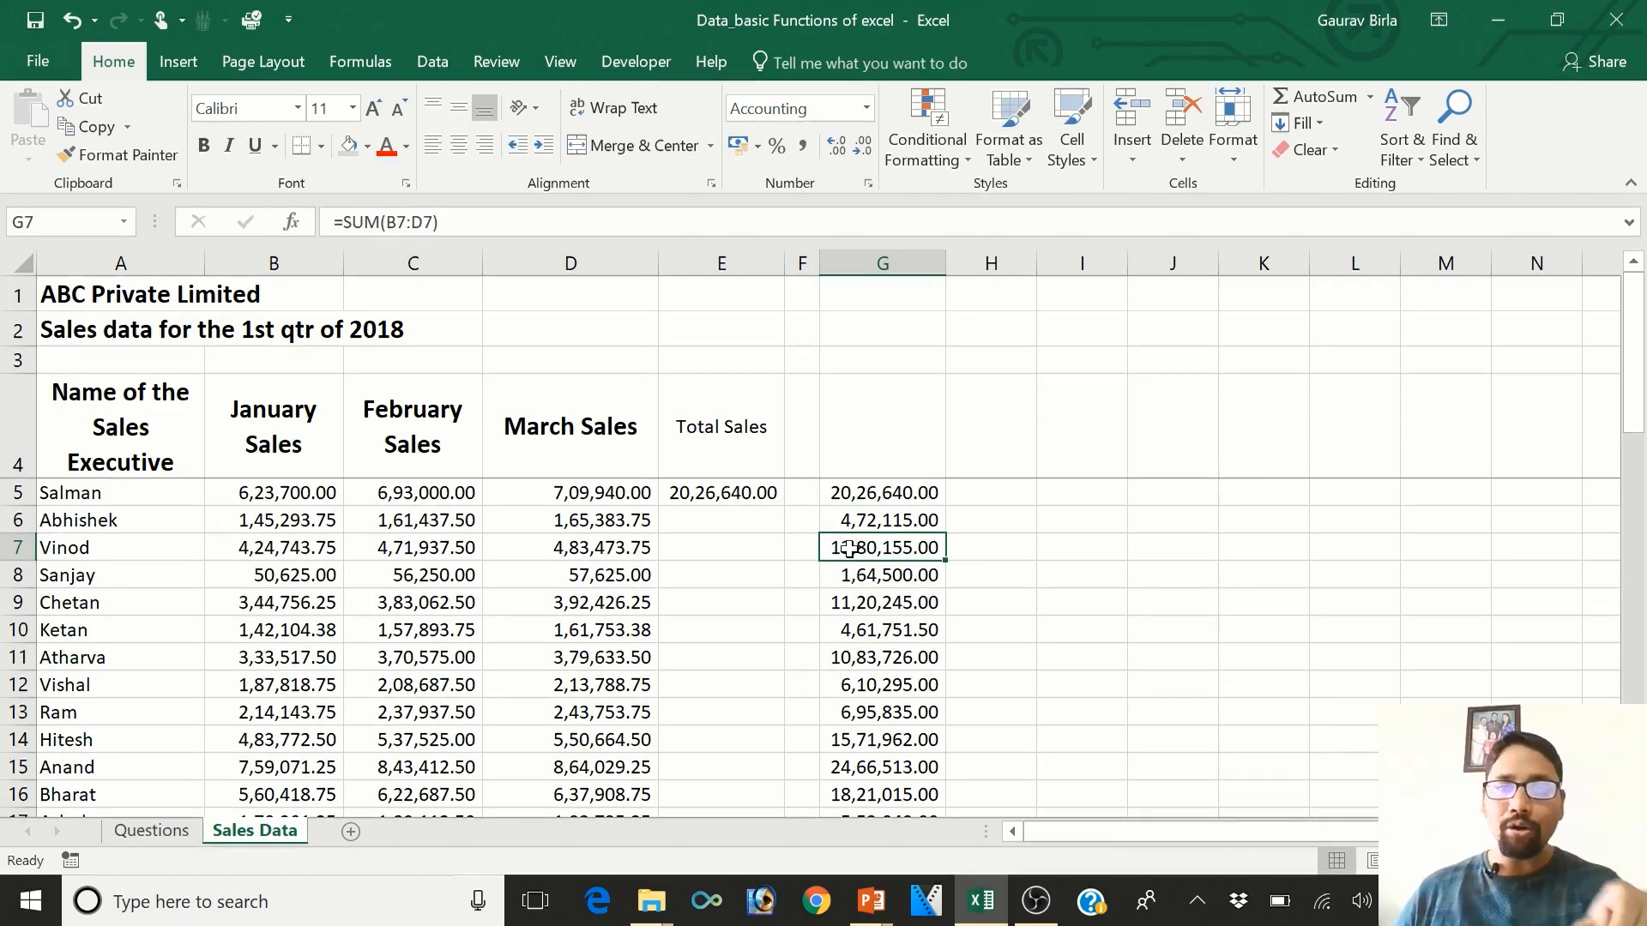
pyautogui.press('F2')
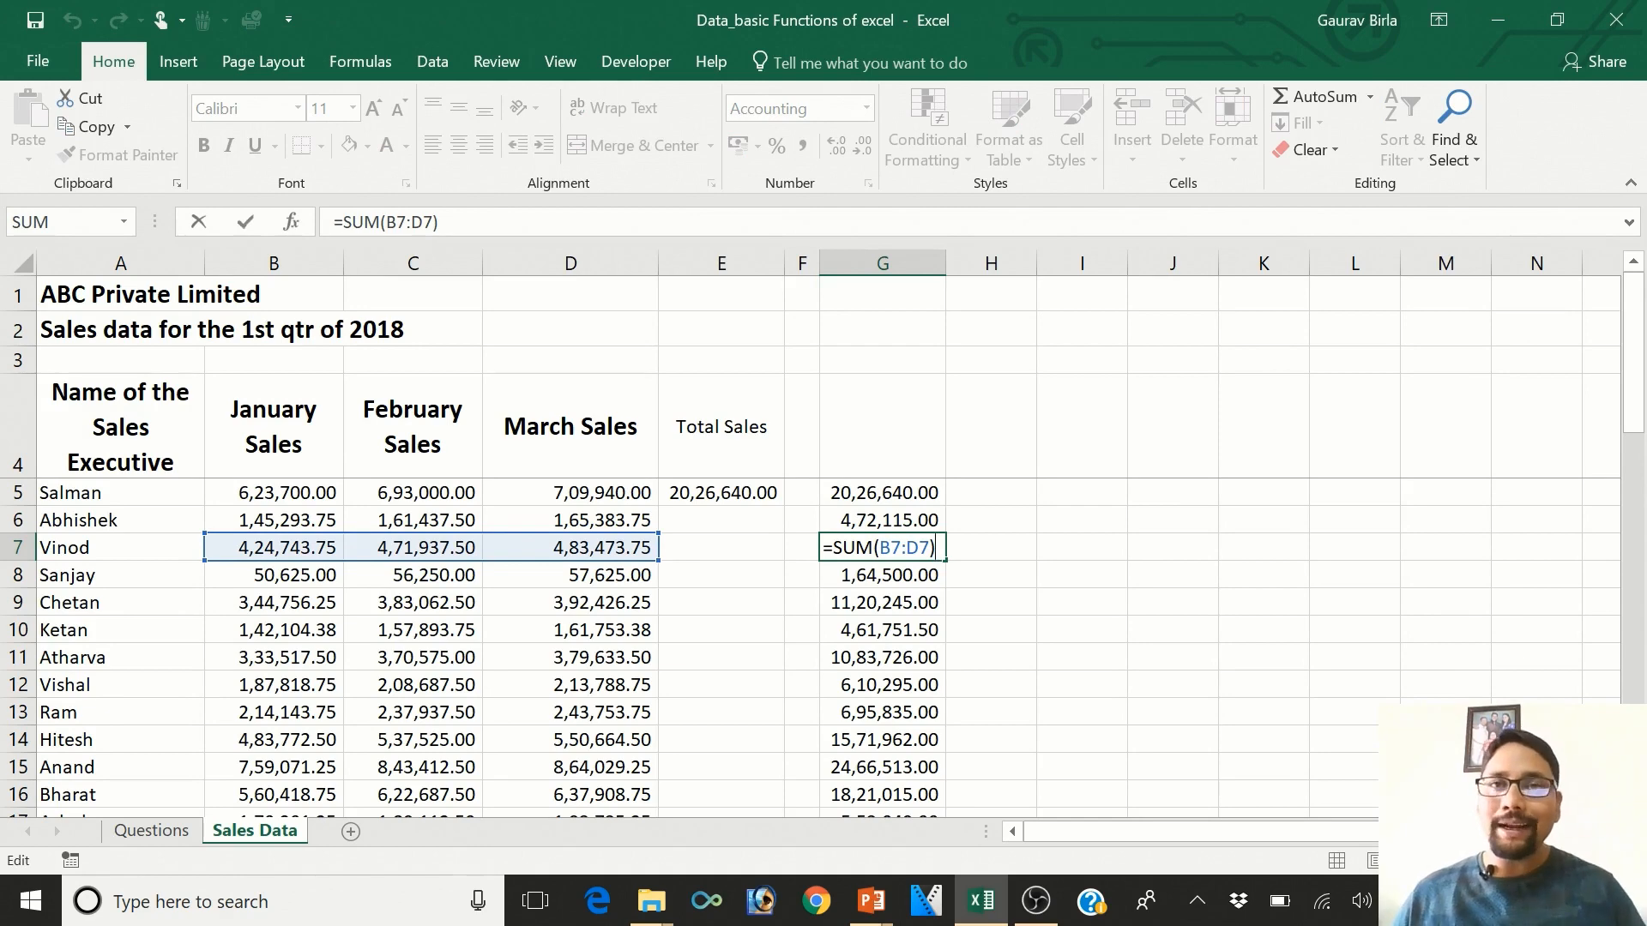
pyautogui.press('Return')
pyautogui.press('F2')
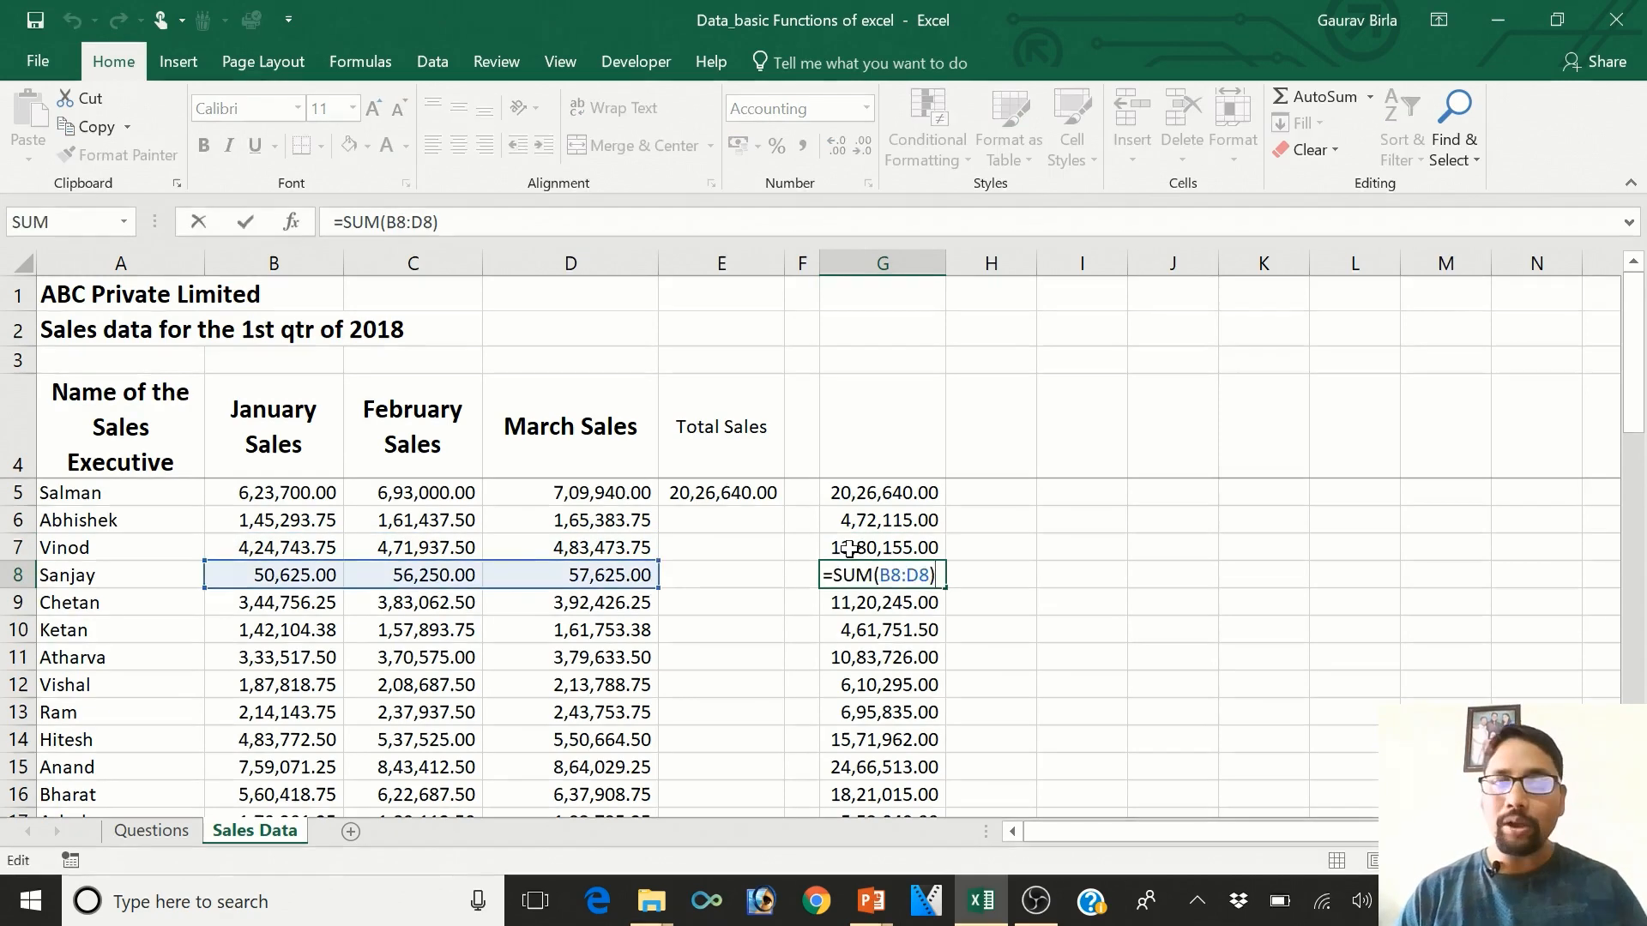
pyautogui.press('Return')
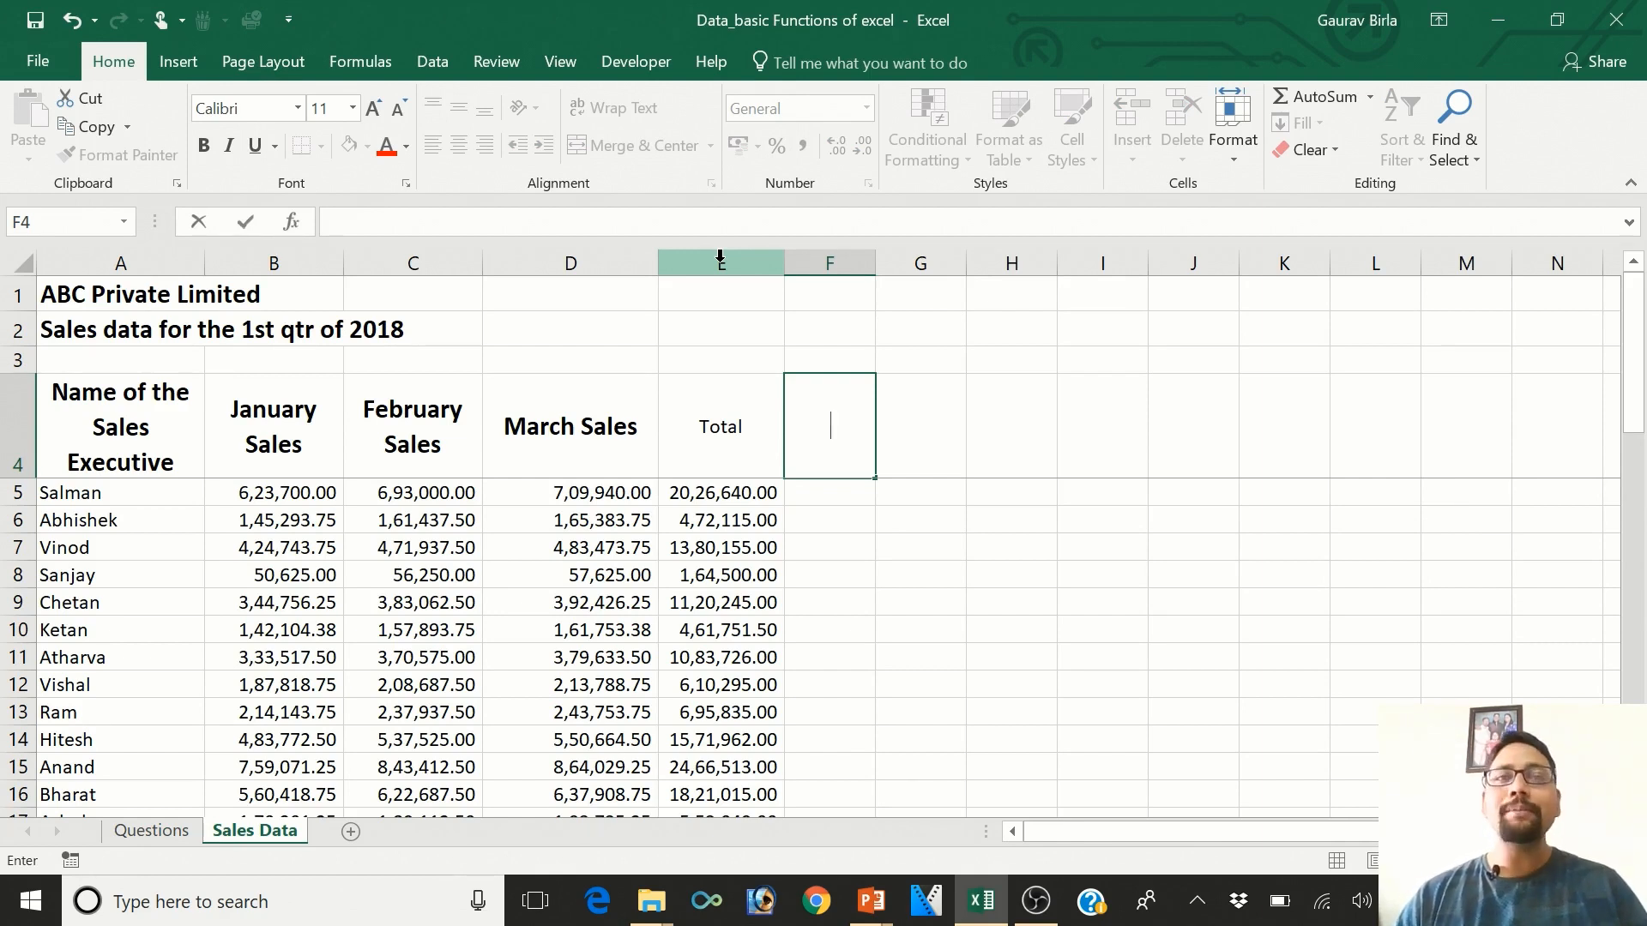
# - Enter the column heading "Average Sales p.m" in F4, beside the Total column
pyautogui.write('Aver')
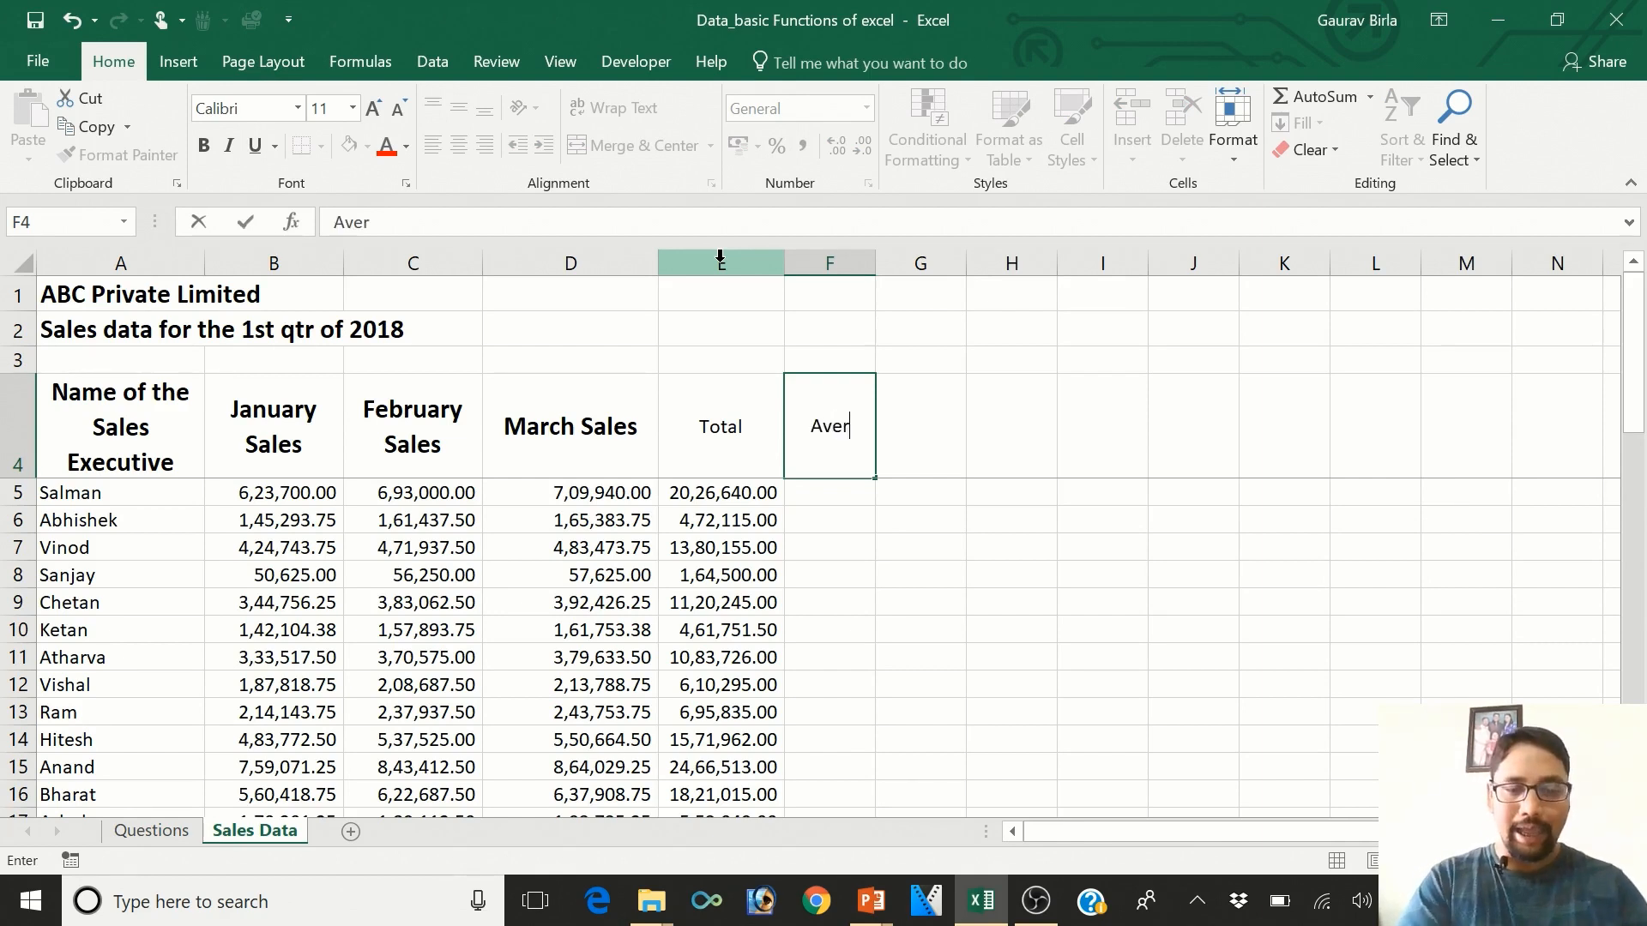
pyautogui.write('age Sales')
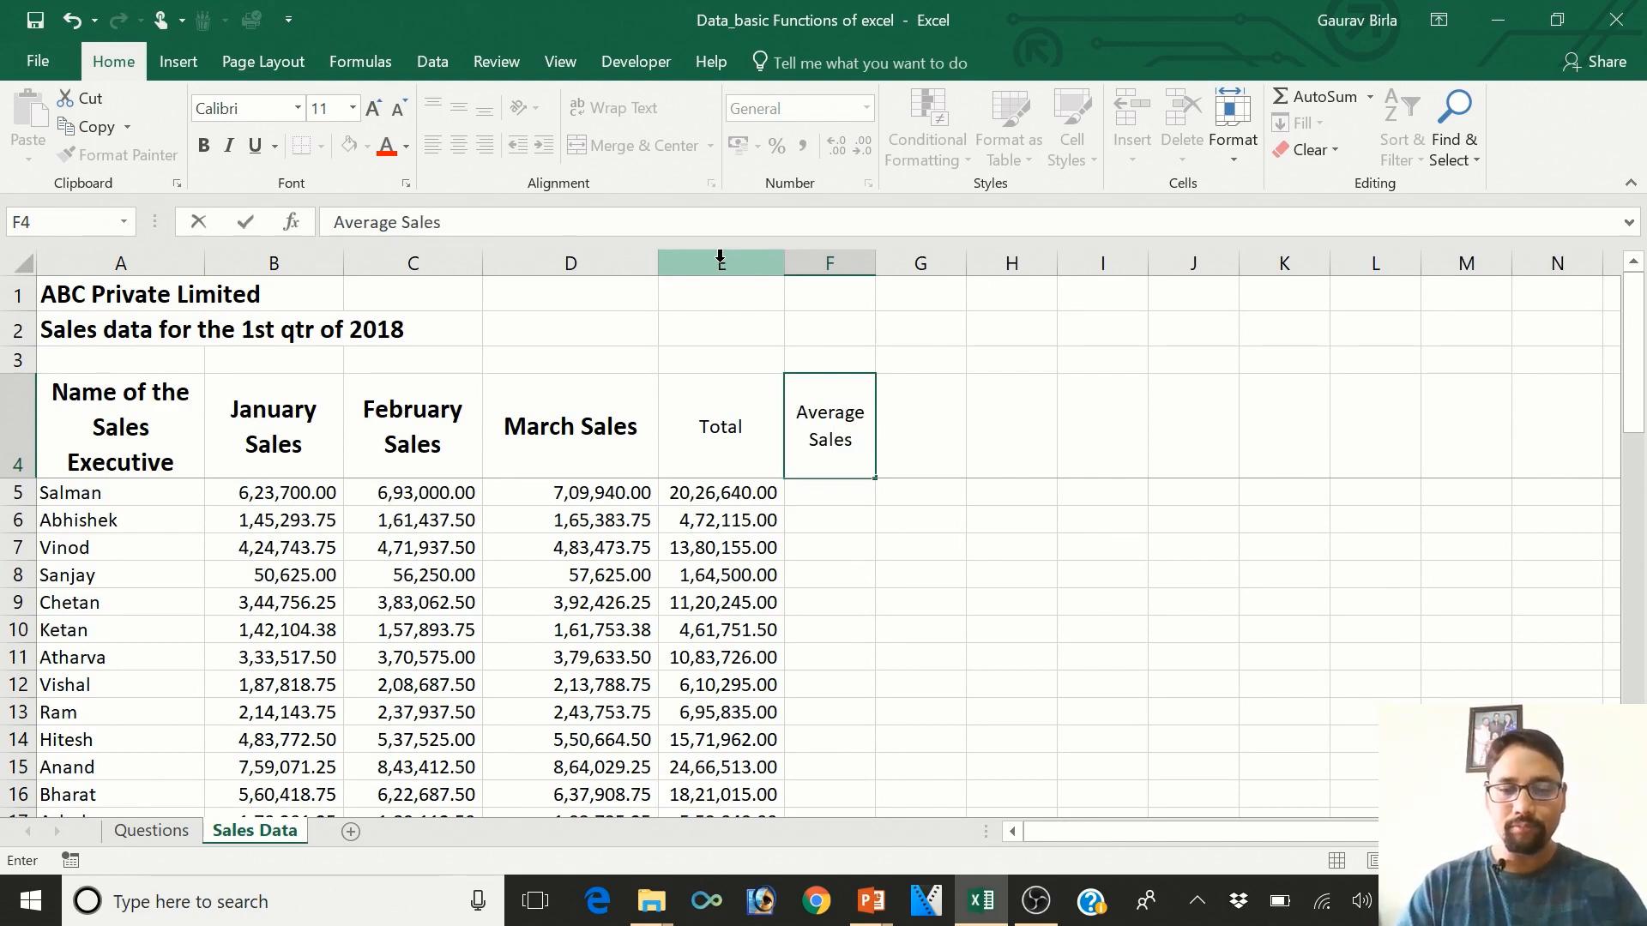
pyautogui.write(' p.m')
pyautogui.press('Return')
# - Calculate the first sales executive's monthly average in F5 by dividing the quarterly total with =E5/3
pyautogui.press('Left')
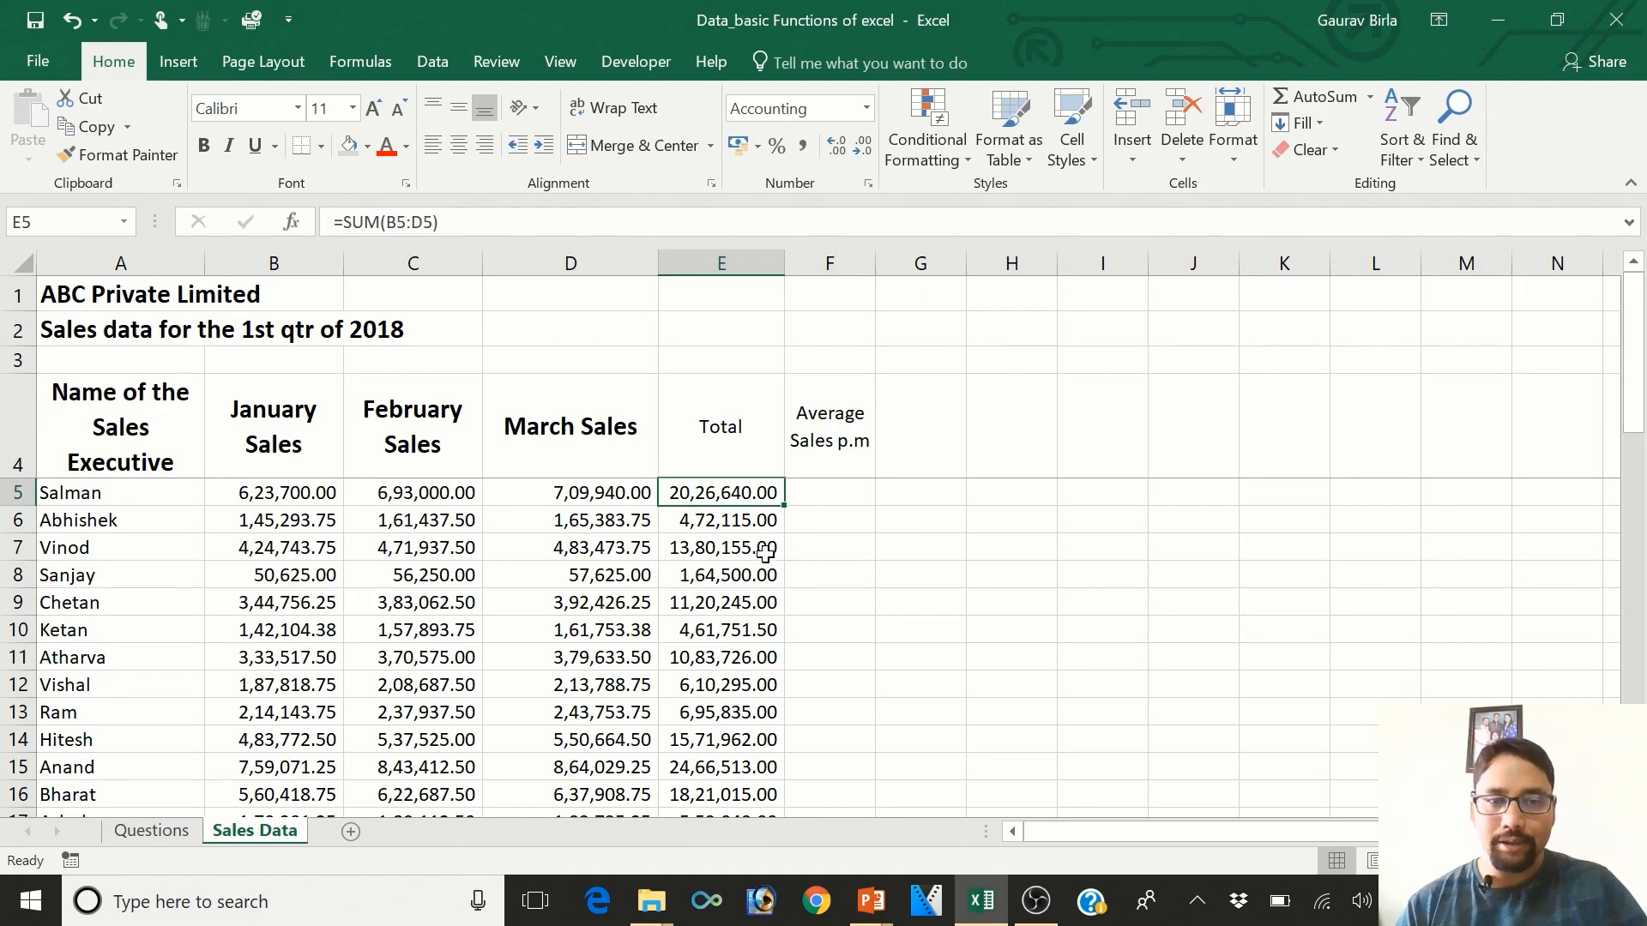
pyautogui.click(745, 609)
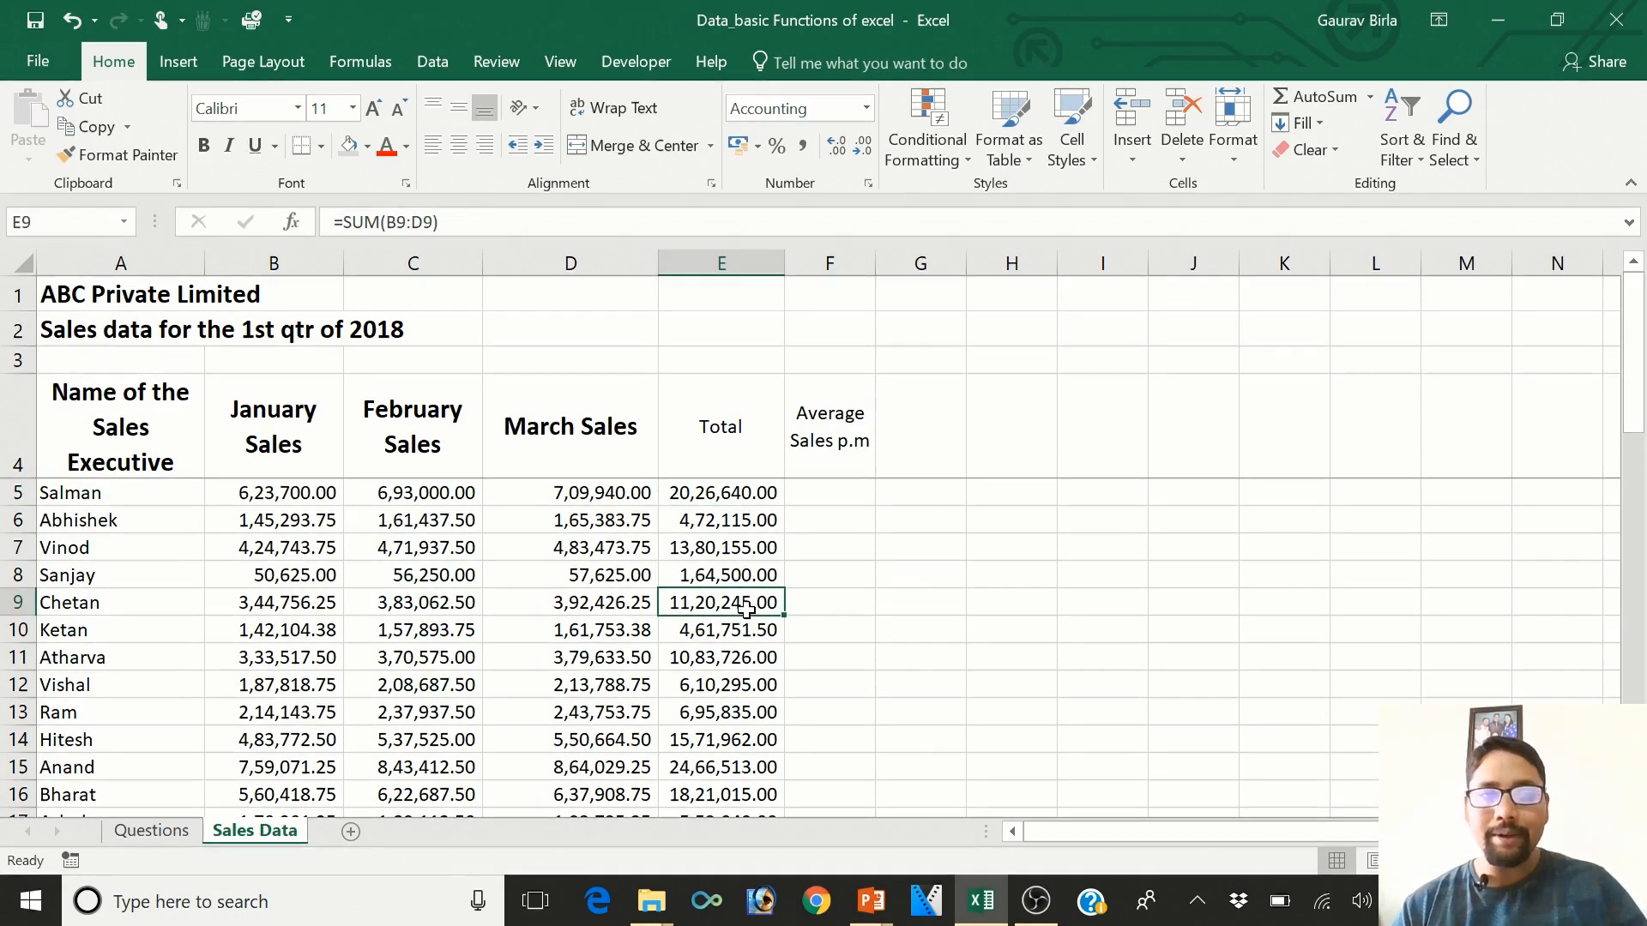
pyautogui.click(721, 740)
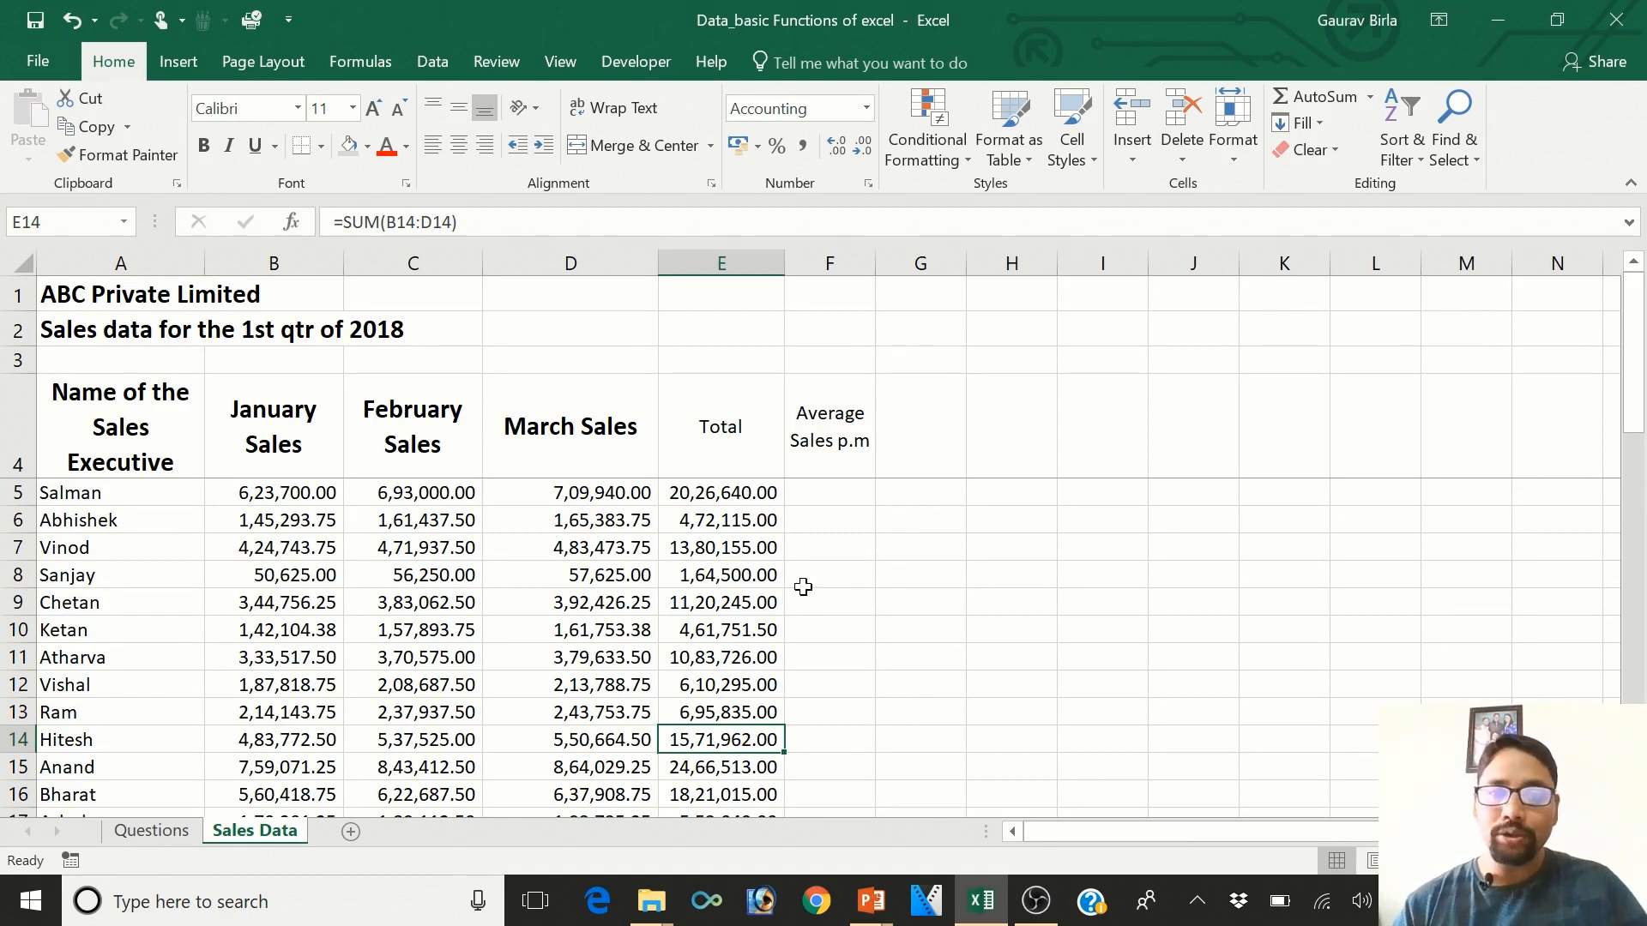
pyautogui.click(806, 492)
pyautogui.write('=')
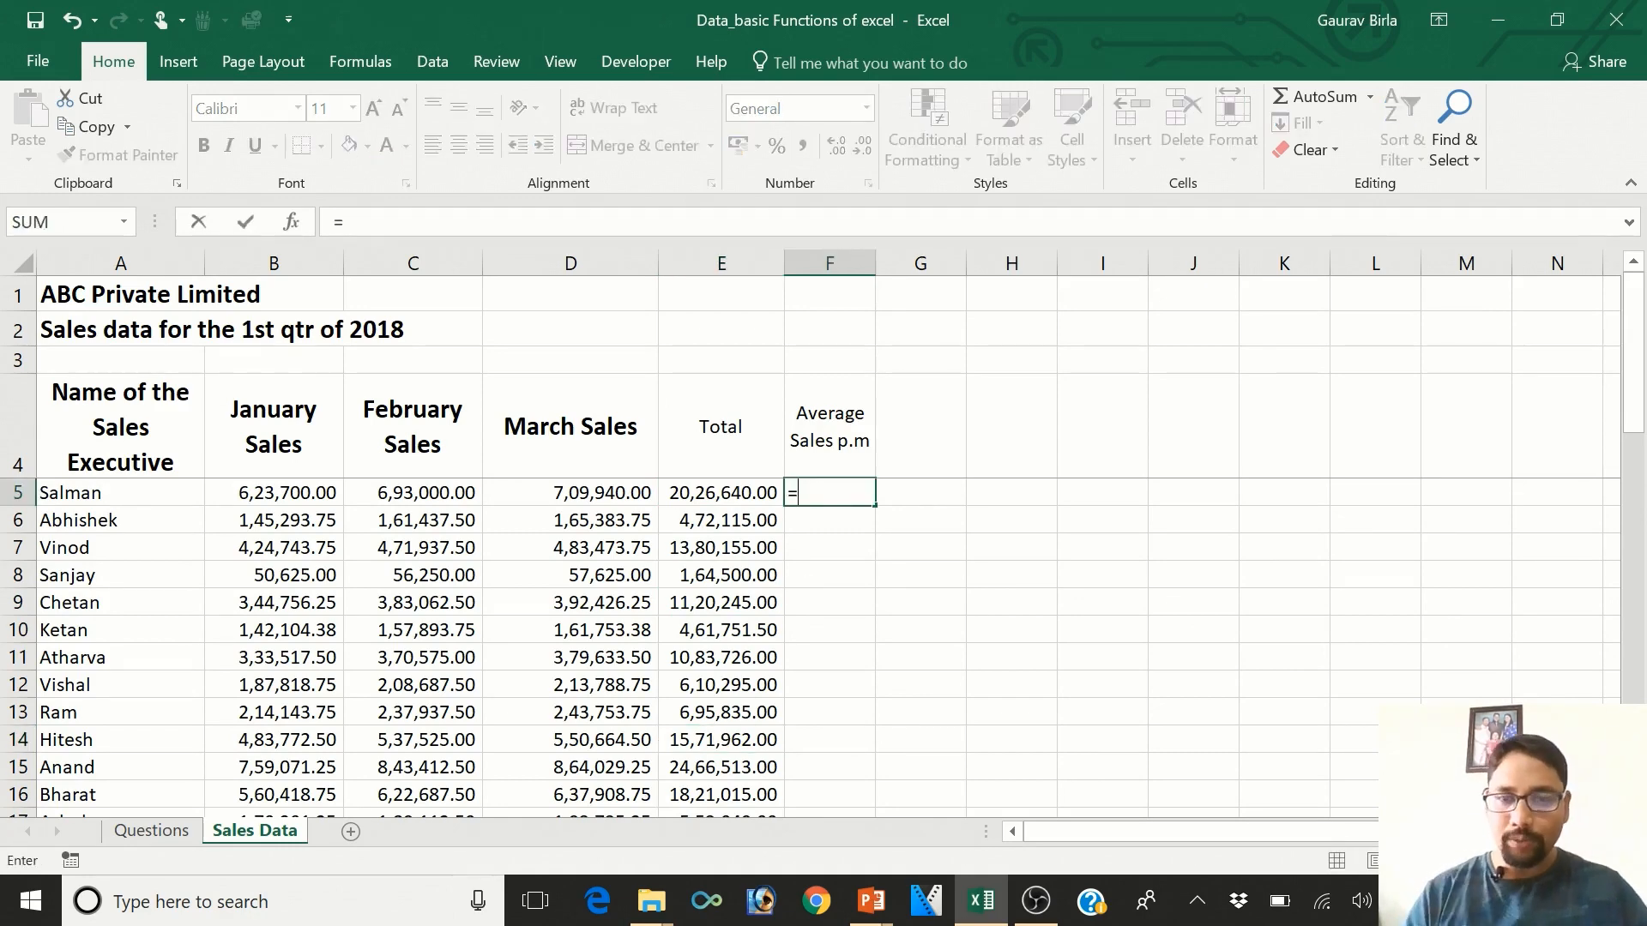
pyautogui.press('Left')
pyautogui.write('/3')
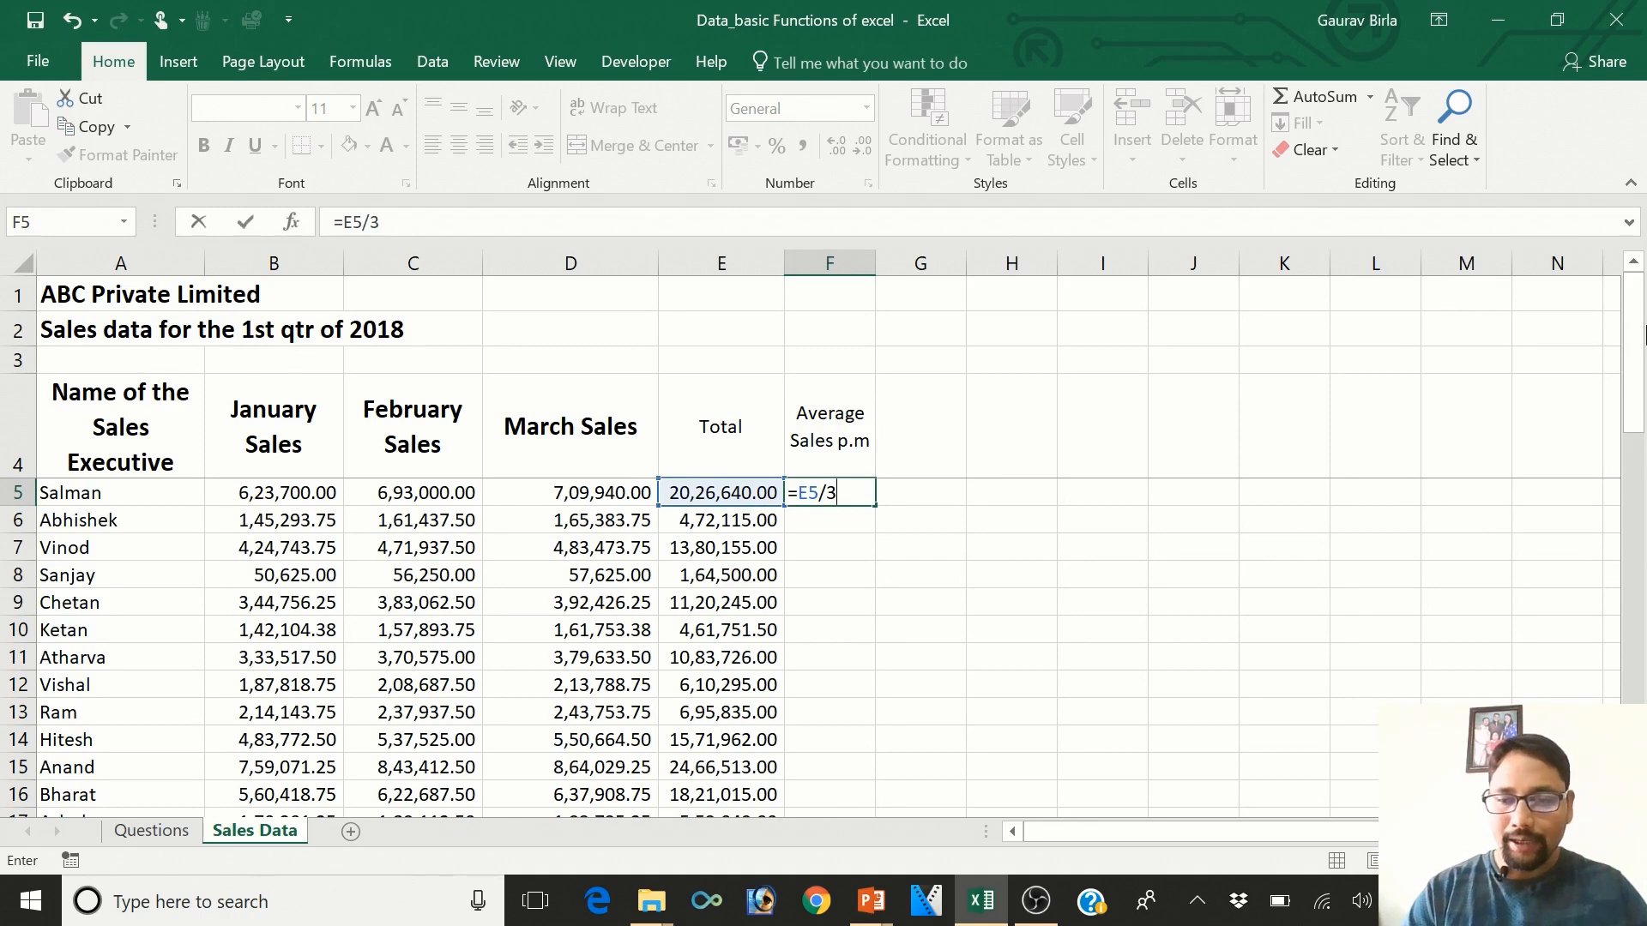
pyautogui.press('Return')
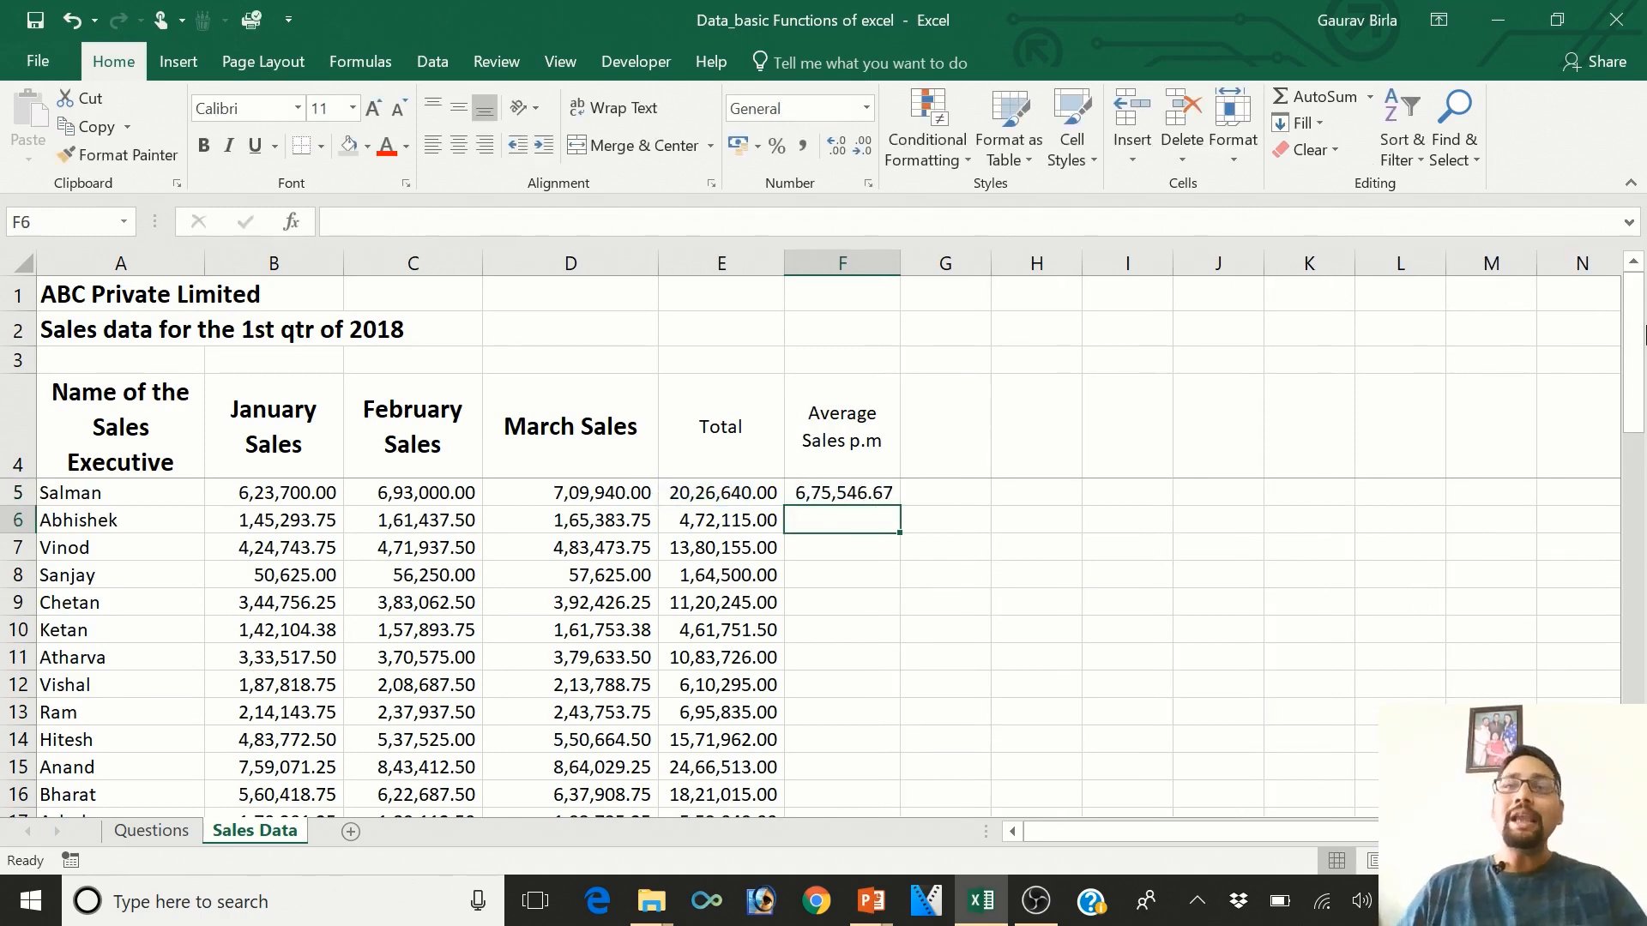
# - Calculate the first sales executive's monthly average in G5 with =AVERAGE(B5:D5)
pyautogui.click(739, 262)
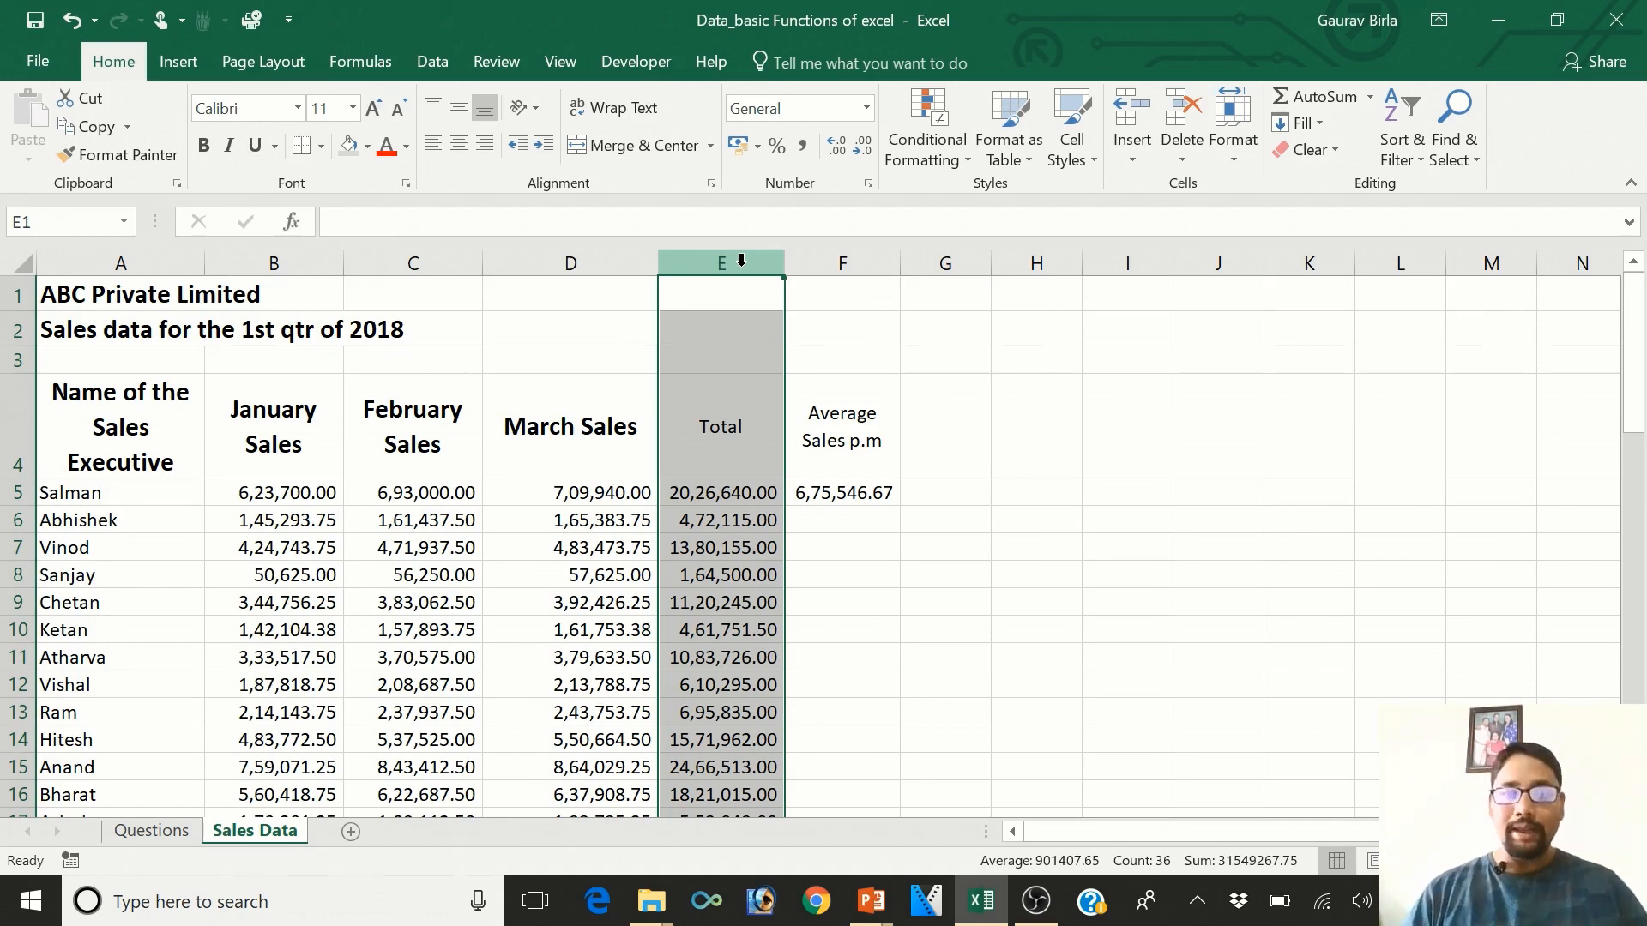
pyautogui.press('Right')
pyautogui.press('Right')
pyautogui.press('Right')
pyautogui.press('Down')
pyautogui.press('Down')
pyautogui.press('Down')
pyautogui.press('Down')
pyautogui.press('Left')
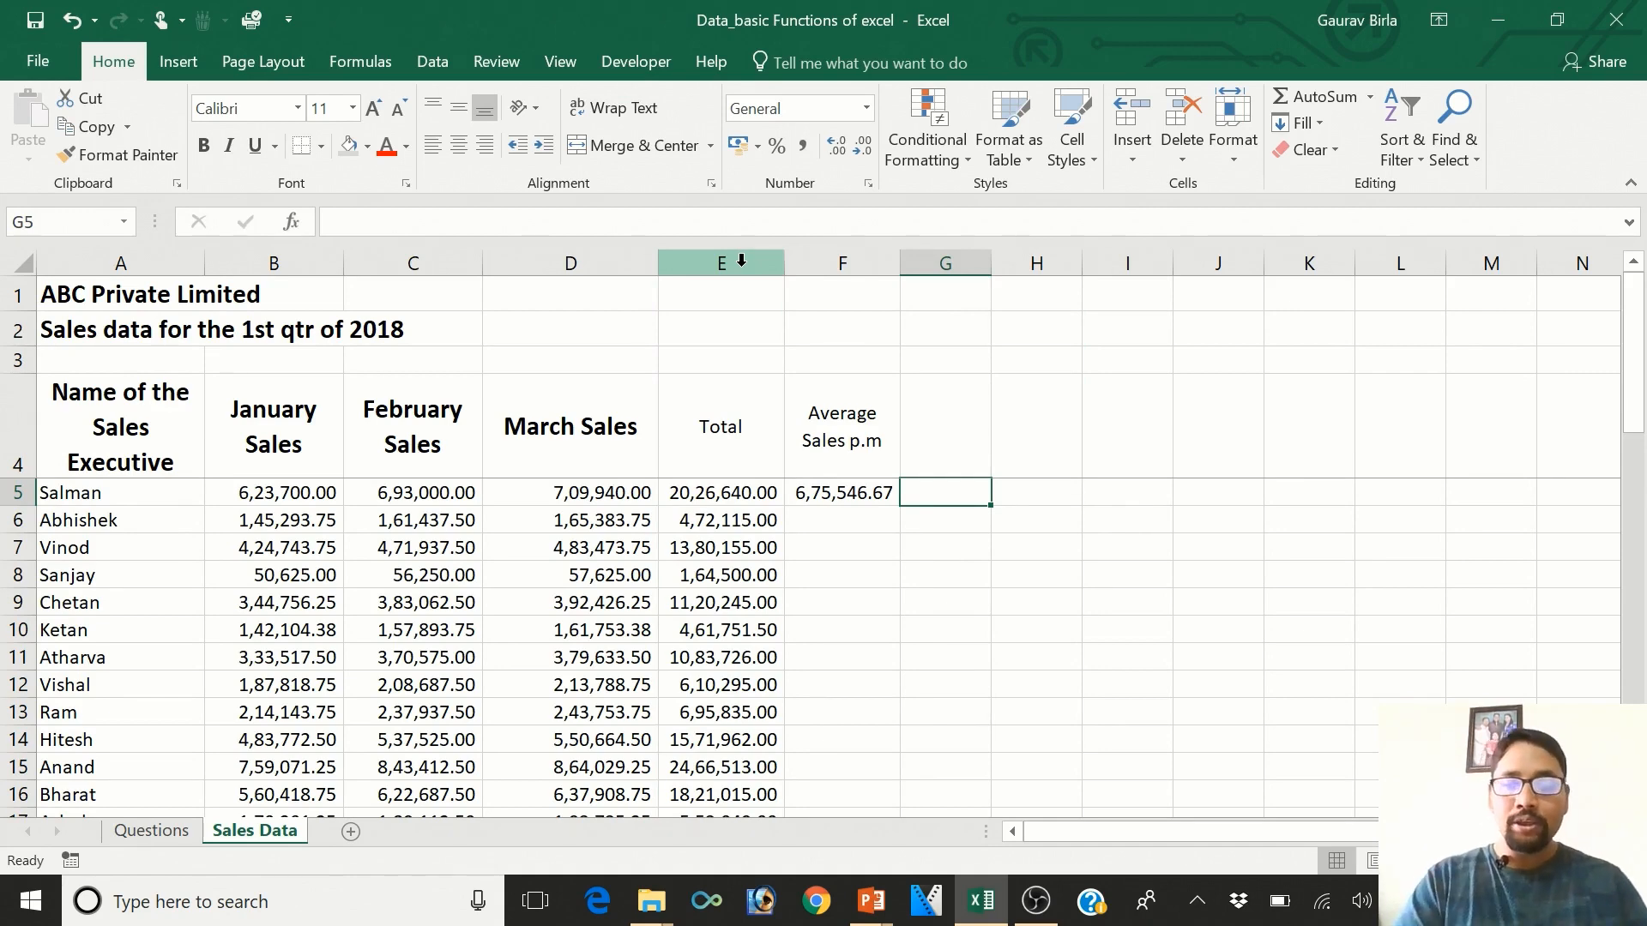
pyautogui.write('=AVerage')
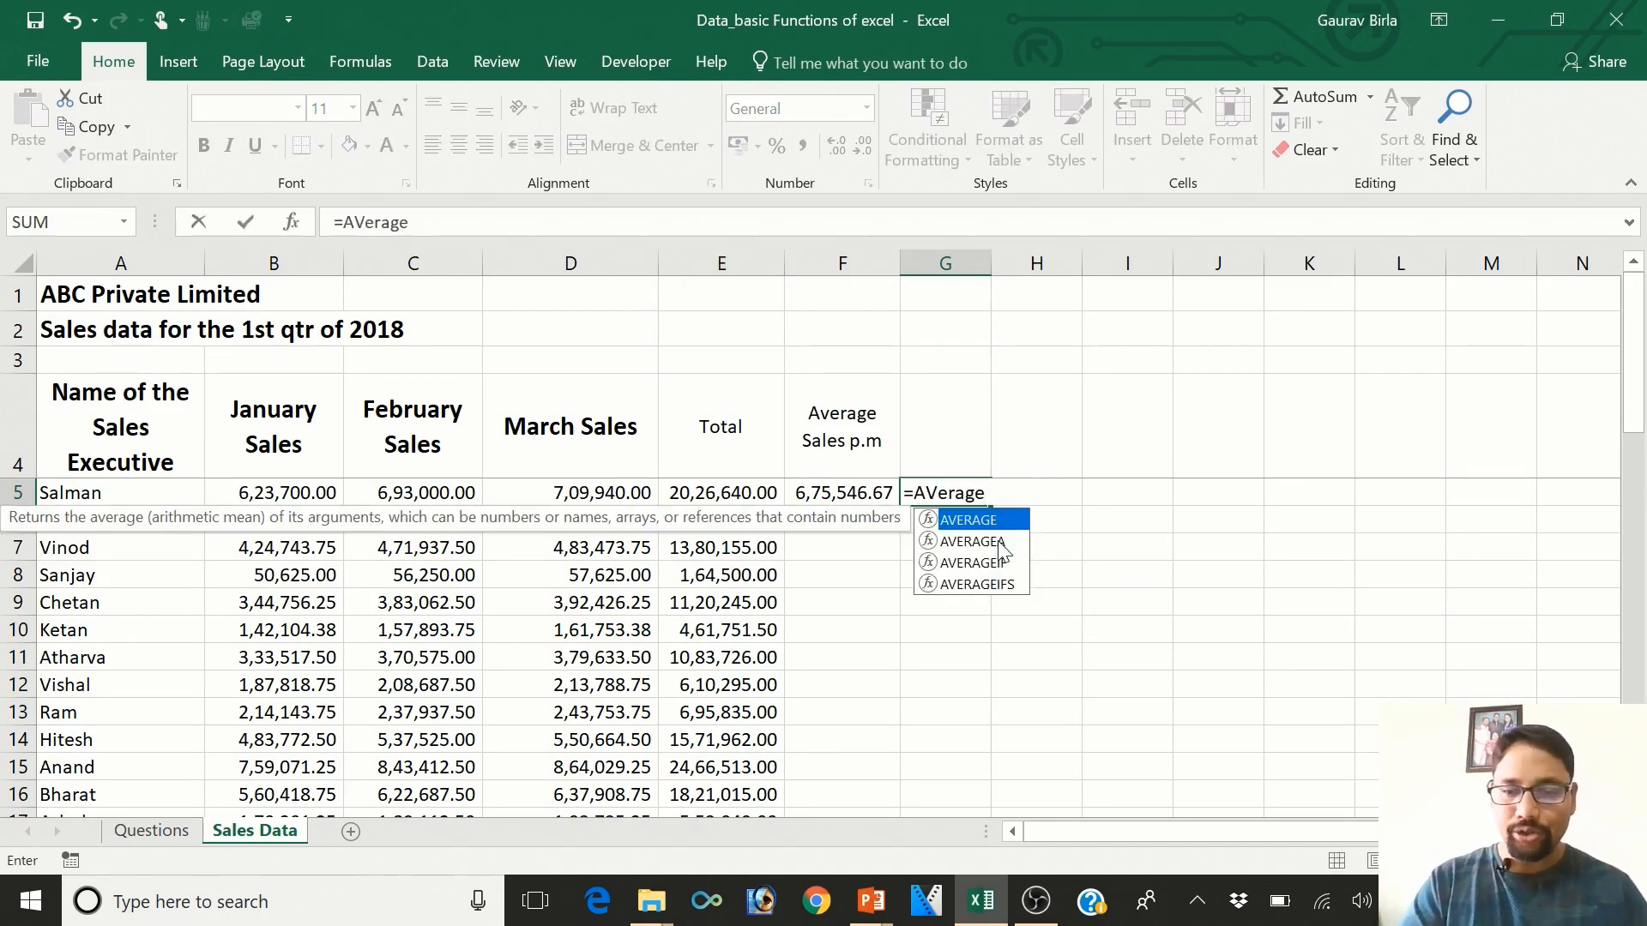
pyautogui.press('Tab')
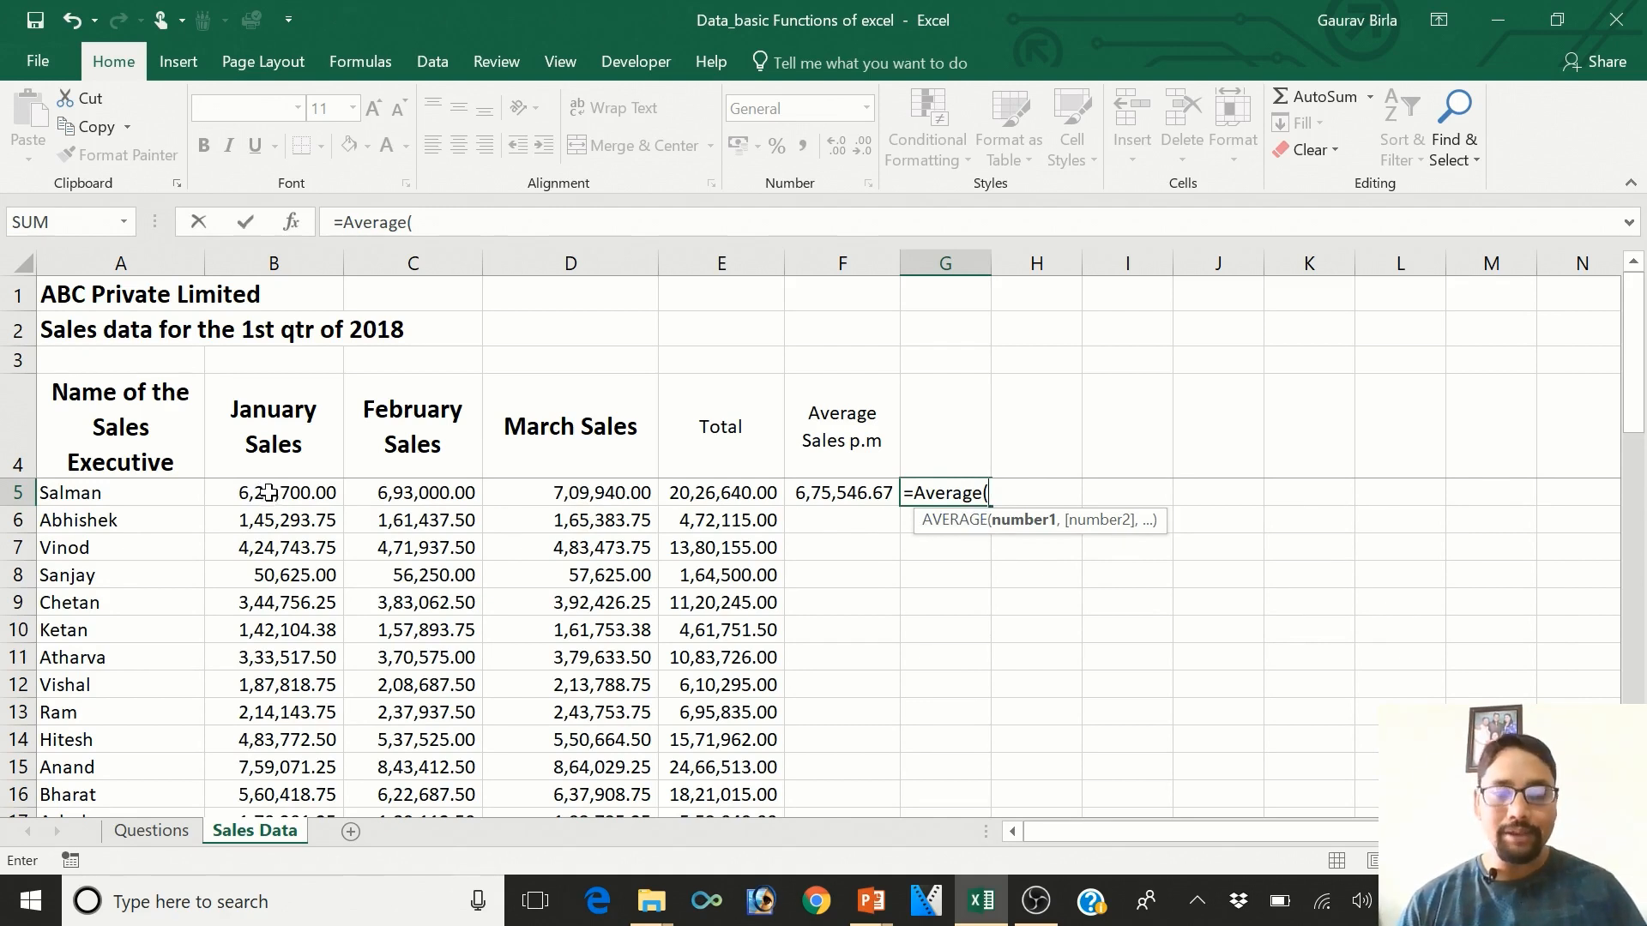
pyautogui.moveTo(264, 486); pyautogui.dragTo(558, 507)
pyautogui.write(')')
pyautogui.press('Return')
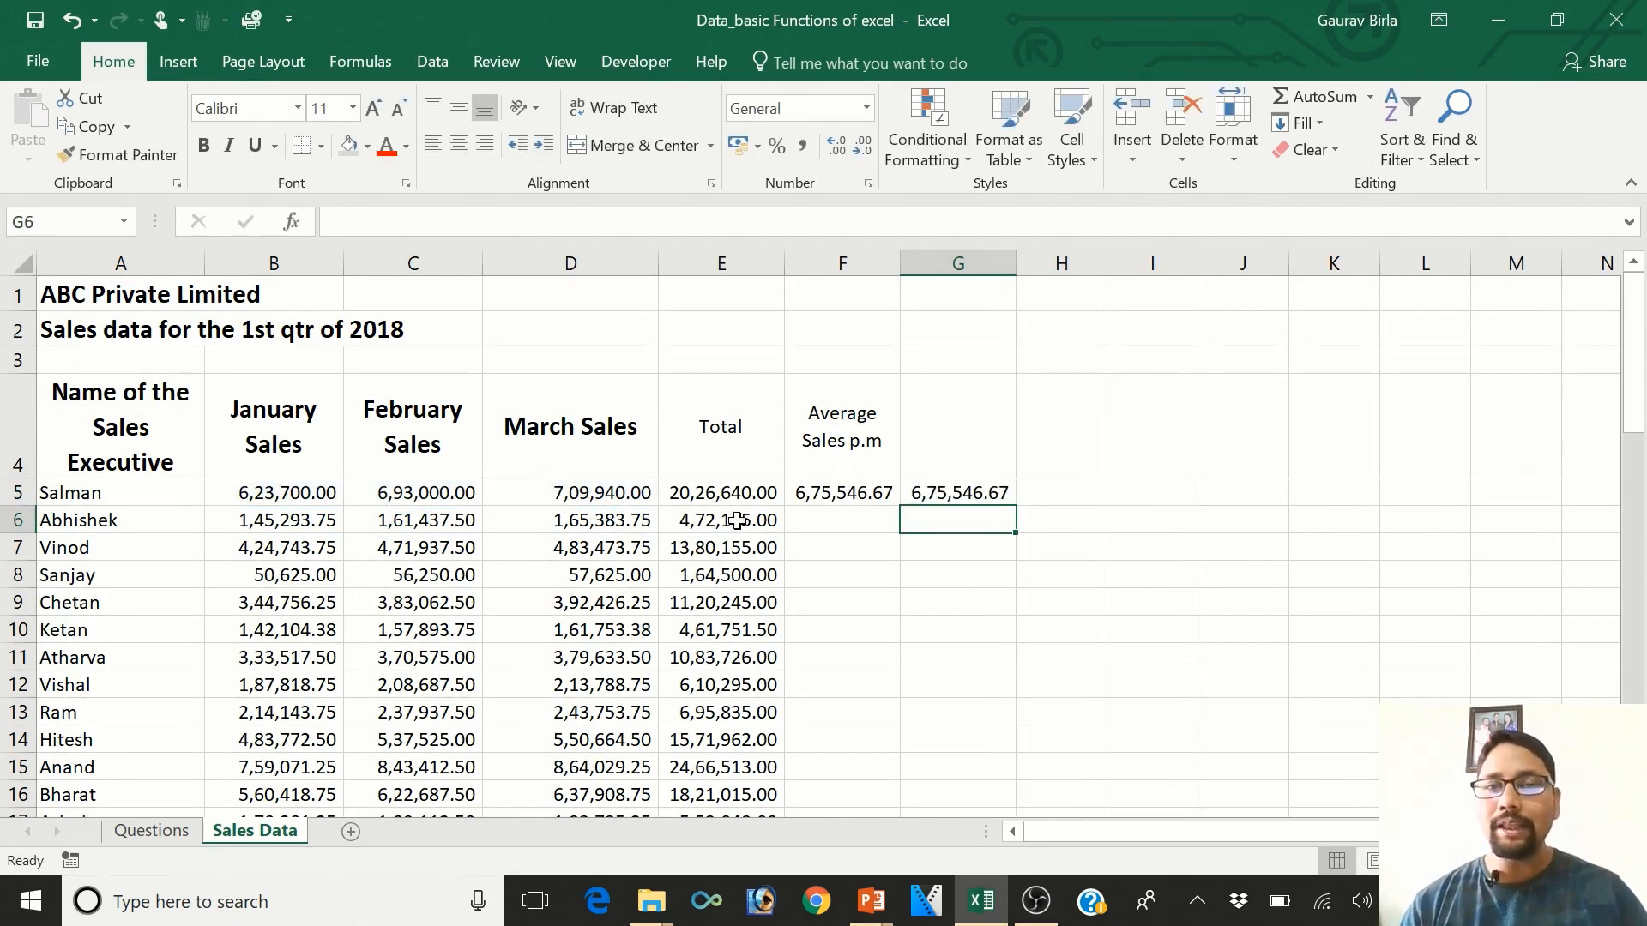
# - Compare the division formula in F5 with the AVERAGE formula in G5
pyautogui.click(821, 490)
pyautogui.click(949, 497)
pyautogui.click(871, 499)
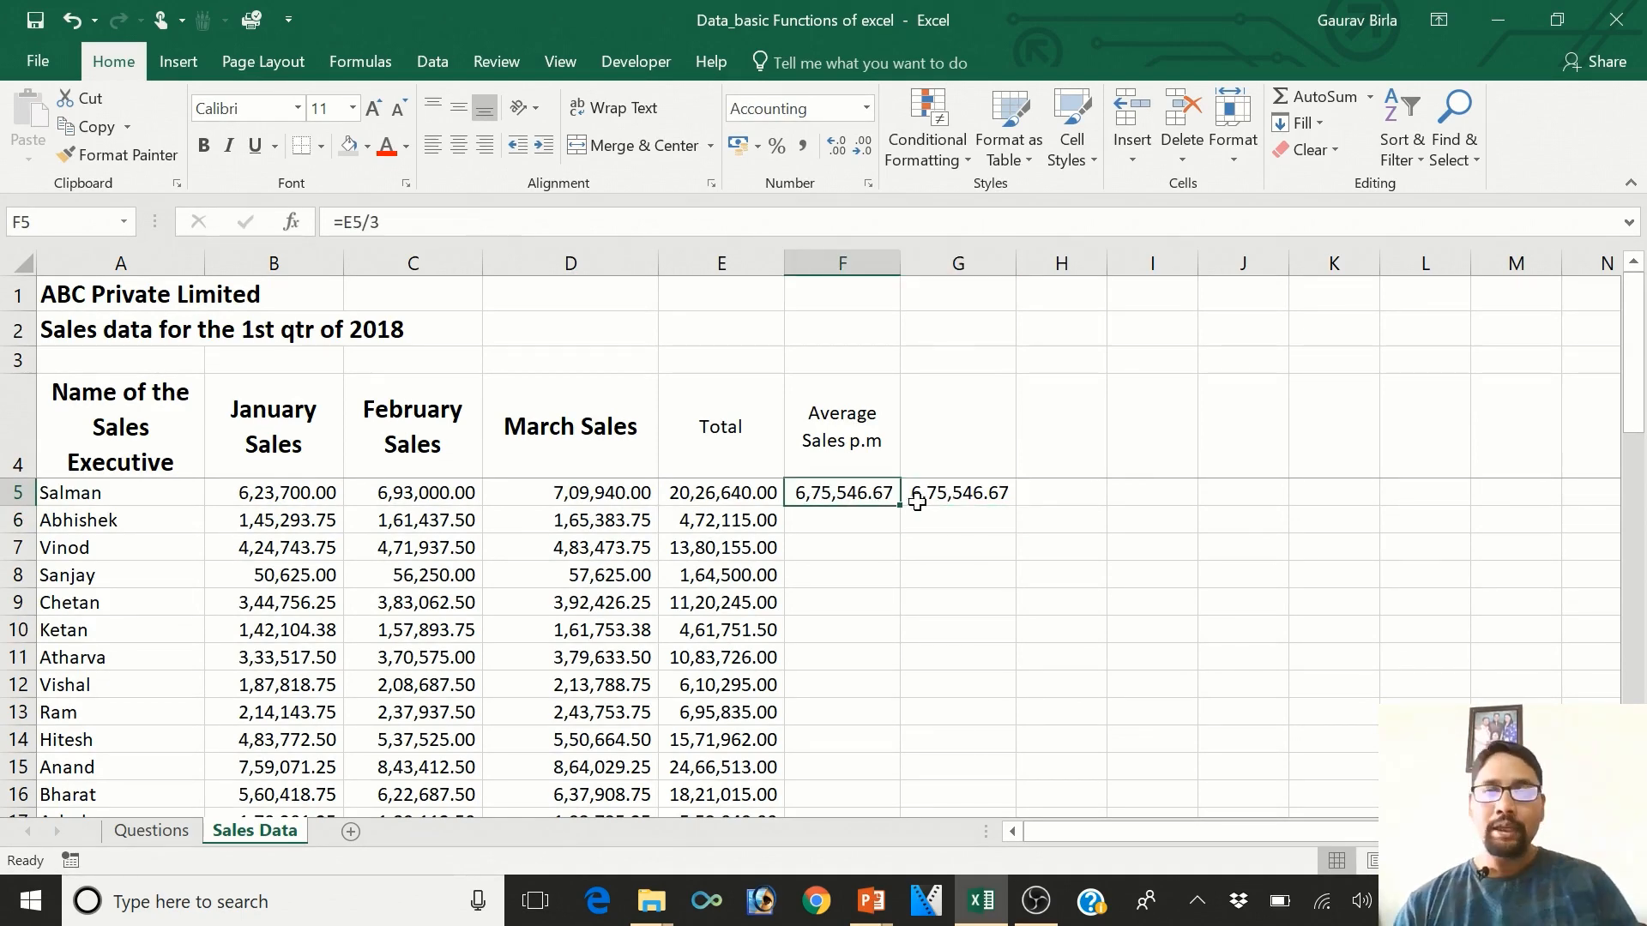
# - Copy the AVERAGE formula from G5 and paste it into G6:G39 for all remaining sales executives
pyautogui.click(949, 497)
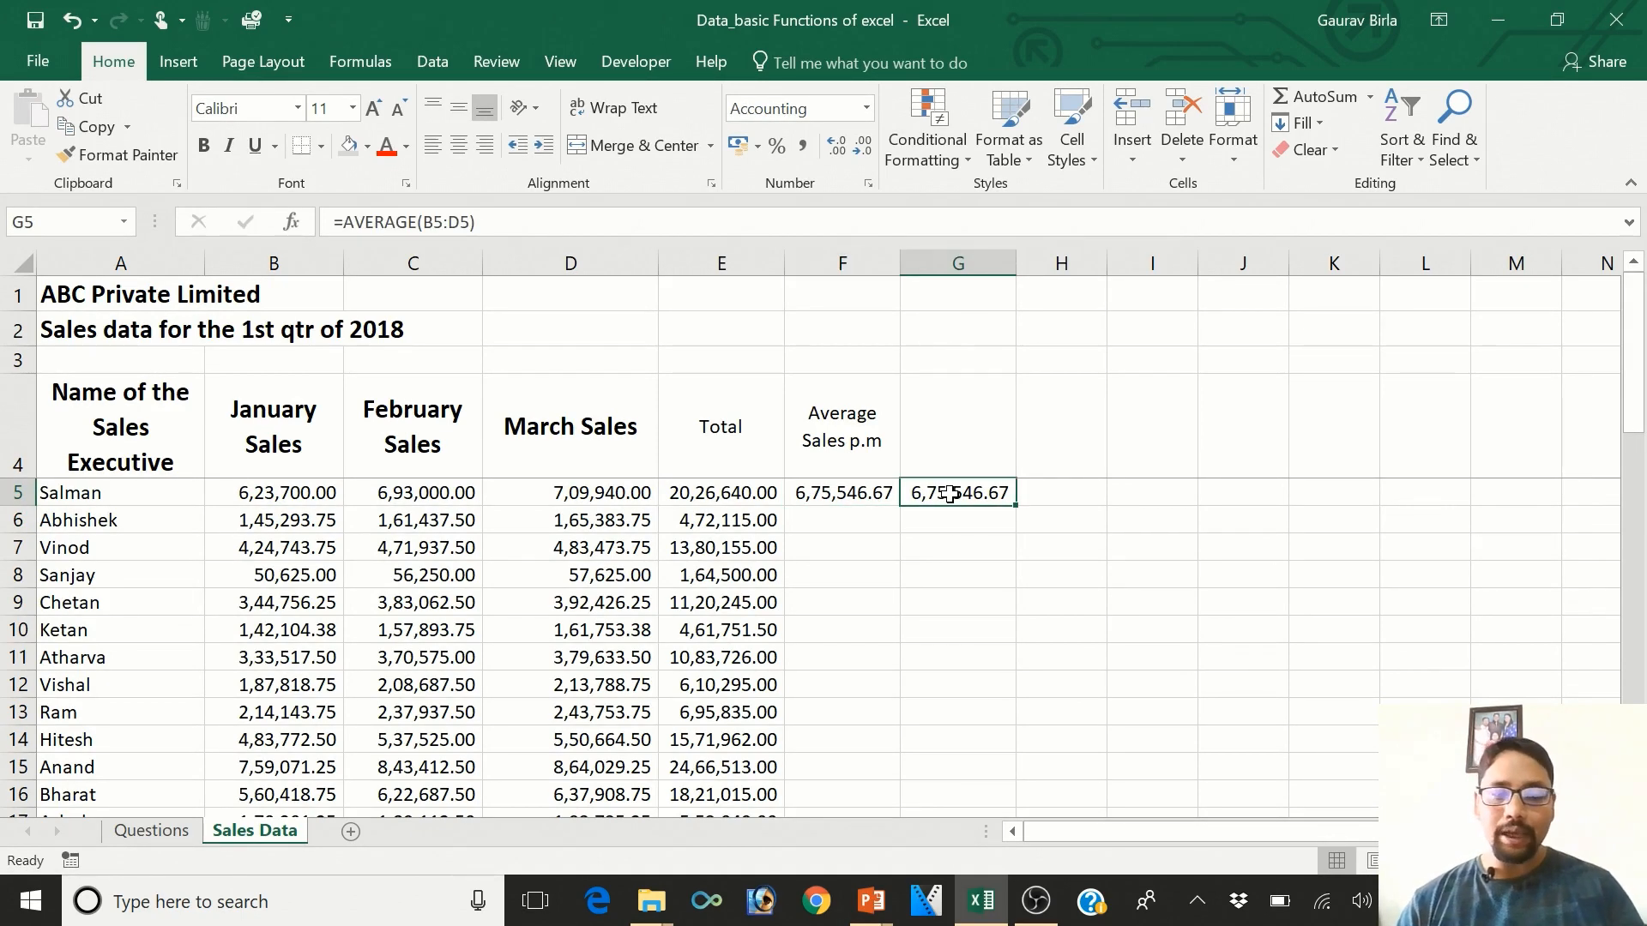
pyautogui.hotkey('ctrl', 'c')
pyautogui.press('Down')
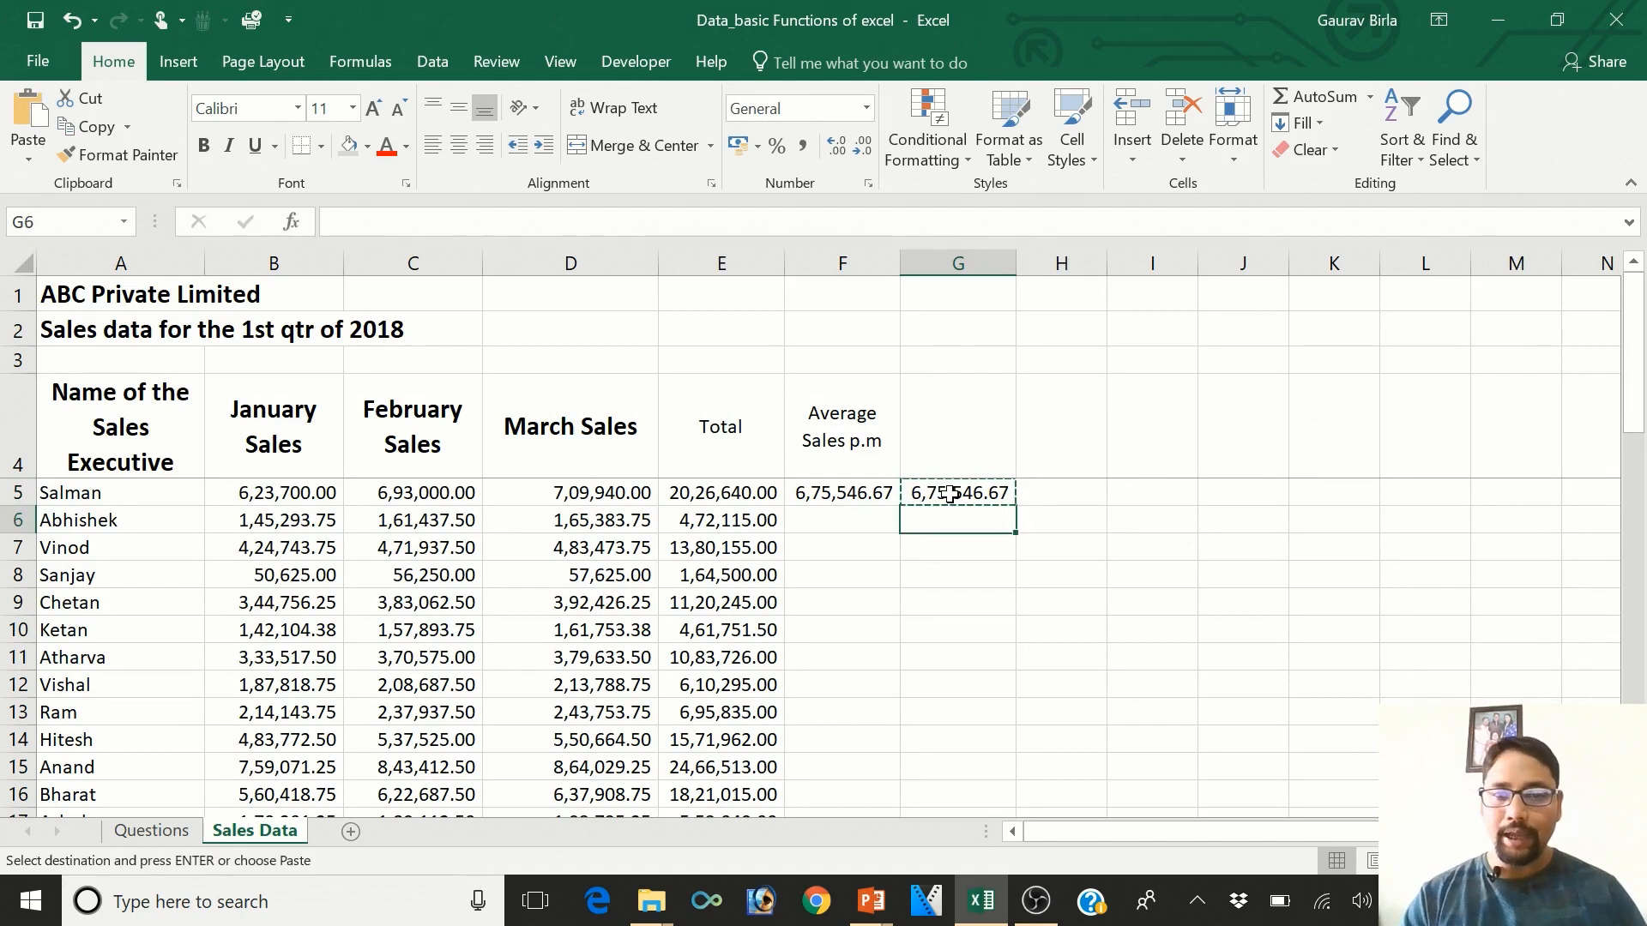
pyautogui.hotkey('shift', 'Down')
pyautogui.hotkey('shift', 'Down')
pyautogui.hotkey('shift', 'Down')
pyautogui.hotkey('shift', 'Down')
pyautogui.hotkey('shift', 'Down')
pyautogui.hotkey('shift', 'Down')
pyautogui.hotkey('shift', 'Down')
pyautogui.hotkey('shift', 'Down')
pyautogui.hotkey('shift', 'Down')
pyautogui.hotkey('shift', 'Down')
pyautogui.hotkey('shift', 'Down')
pyautogui.hotkey('shift', 'Down')
pyautogui.hotkey('shift', 'Down')
pyautogui.hotkey('shift', 'Down')
pyautogui.hotkey('shift', 'Down')
pyautogui.hotkey('shift', 'Down')
pyautogui.hotkey('shift', 'Down')
pyautogui.hotkey('shift', 'Down')
pyautogui.hotkey('shift', 'Down')
pyautogui.hotkey('shift', 'Down')
pyautogui.hotkey('shift', 'Down')
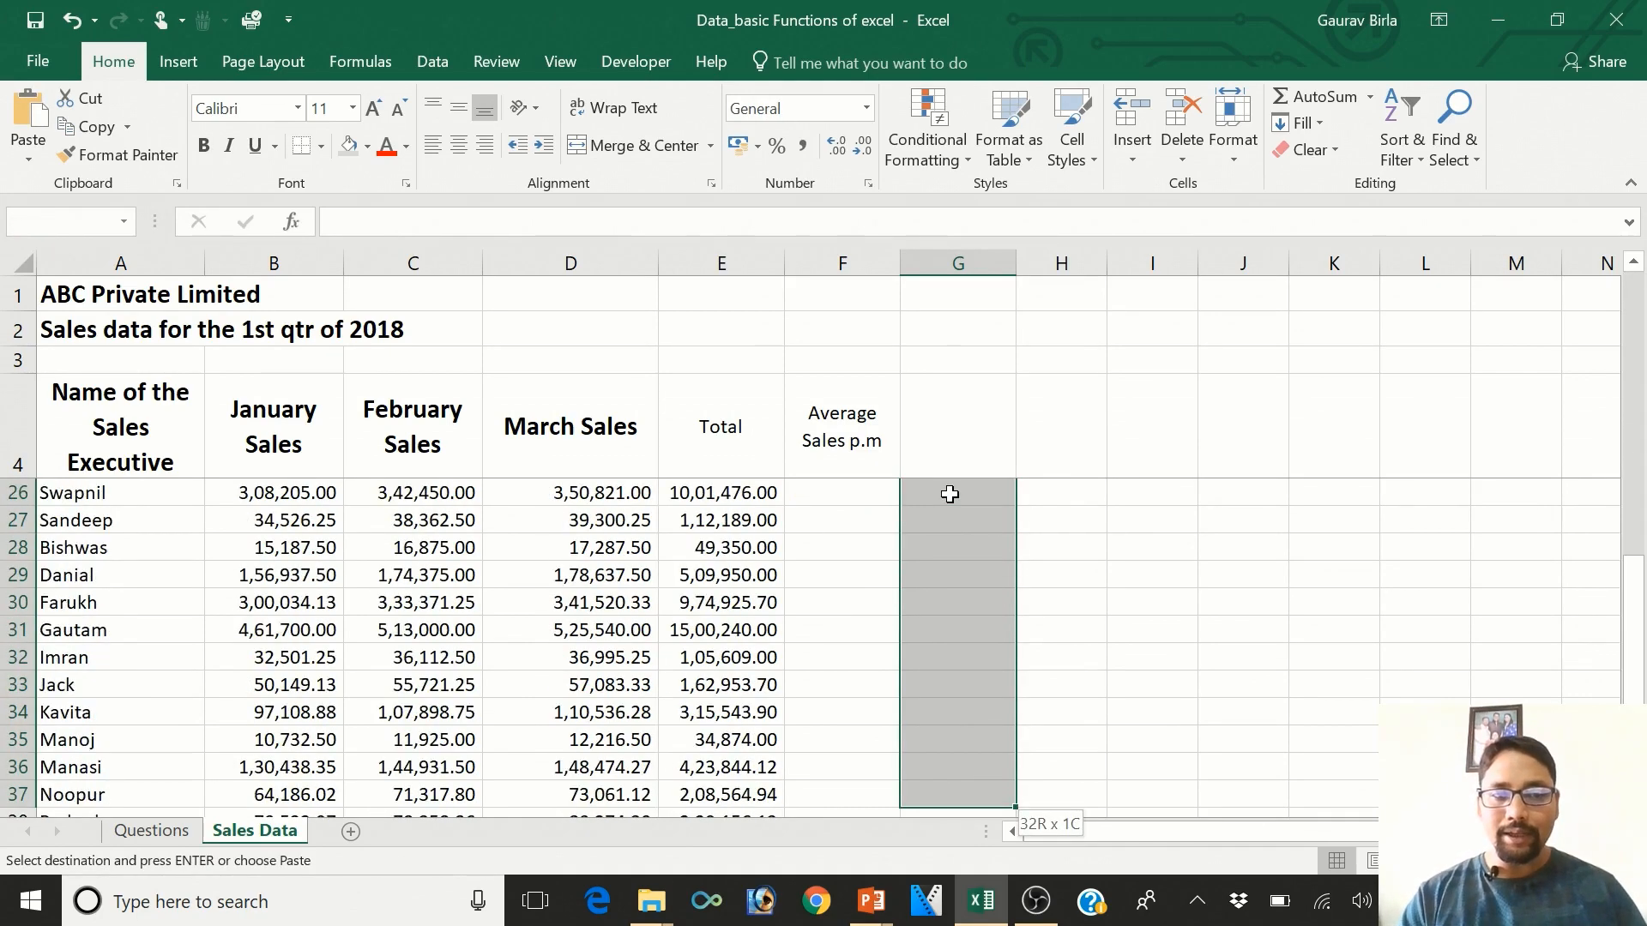
pyautogui.hotkey('shift', 'Down')
pyautogui.hotkey('shift', 'Down')
pyautogui.hotkey('shift', 'Up')
pyautogui.hotkey('shift', 'Up')
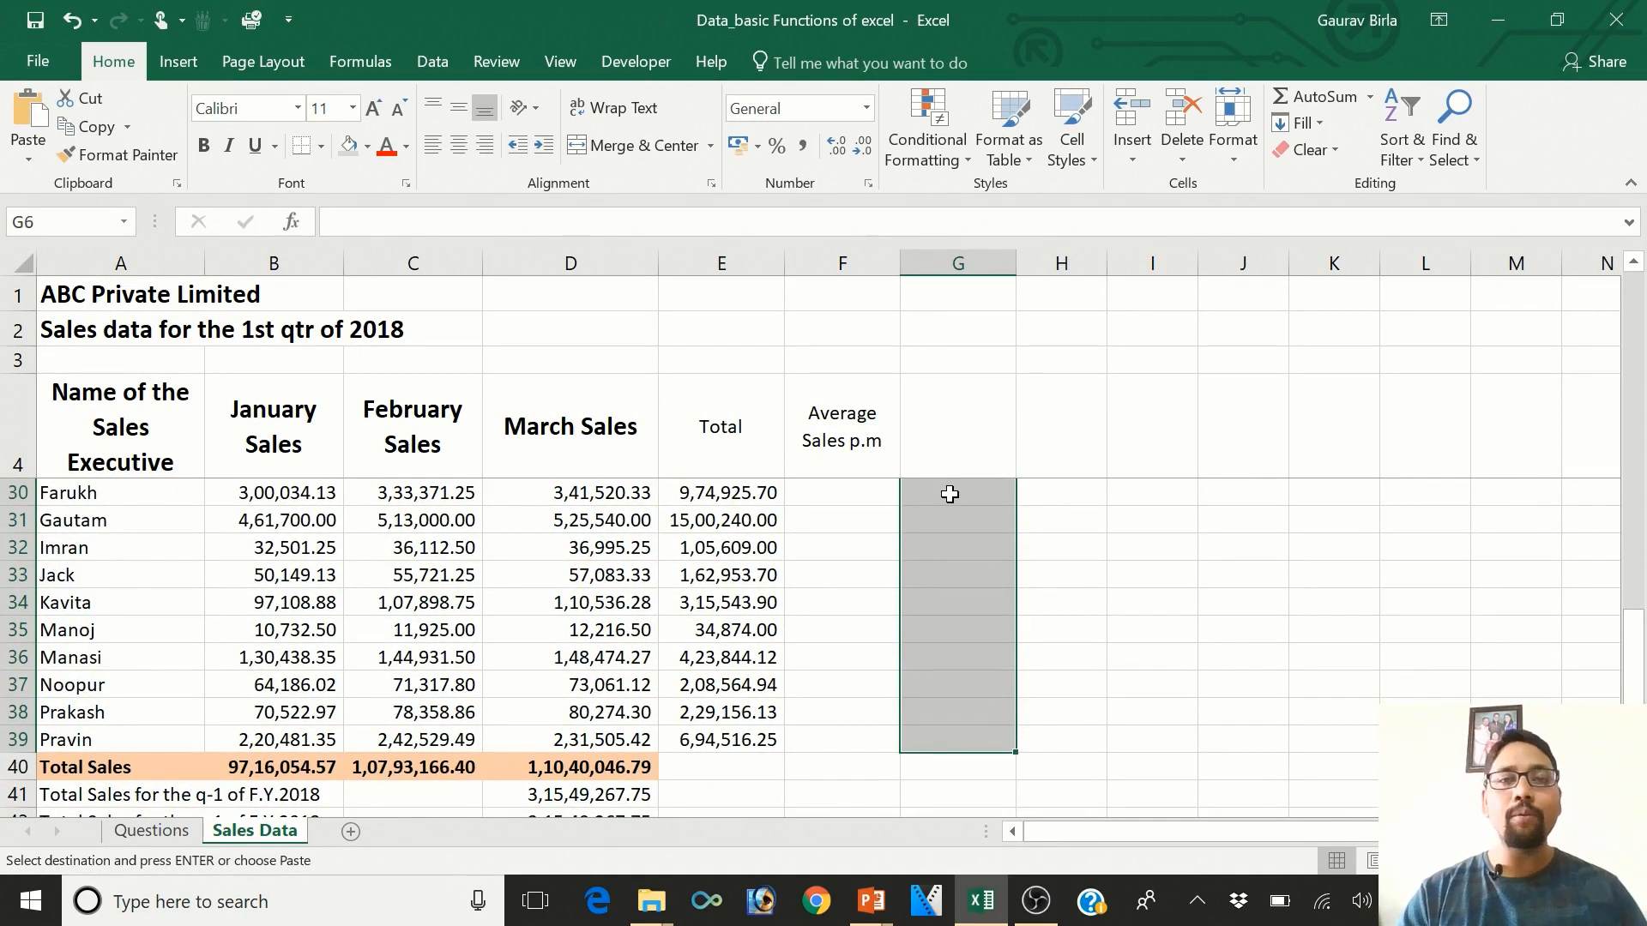
pyautogui.press('Return')
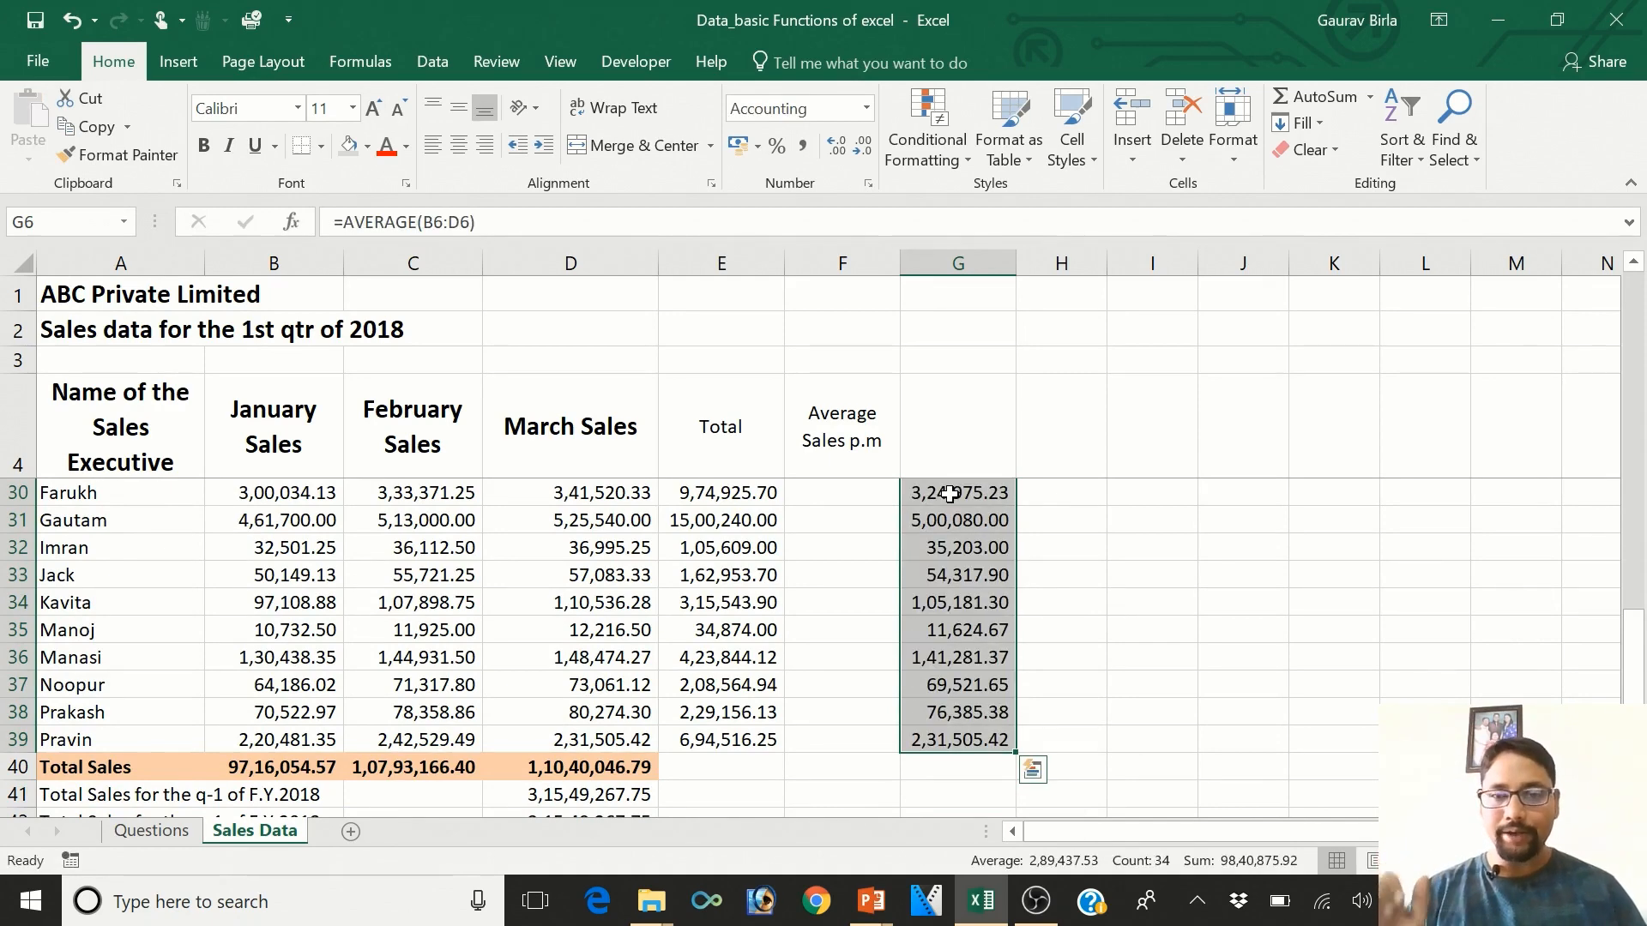
# - Return to the beginning of column G and review the averages from the first executives' rows
pyautogui.hotkey('ctrl', 'Up')
pyautogui.hotkey('ctrl', 'Up')
pyautogui.press('Down')
pyautogui.press('Down')
pyautogui.press('Down')
pyautogui.press('Down')
pyautogui.press('Down')
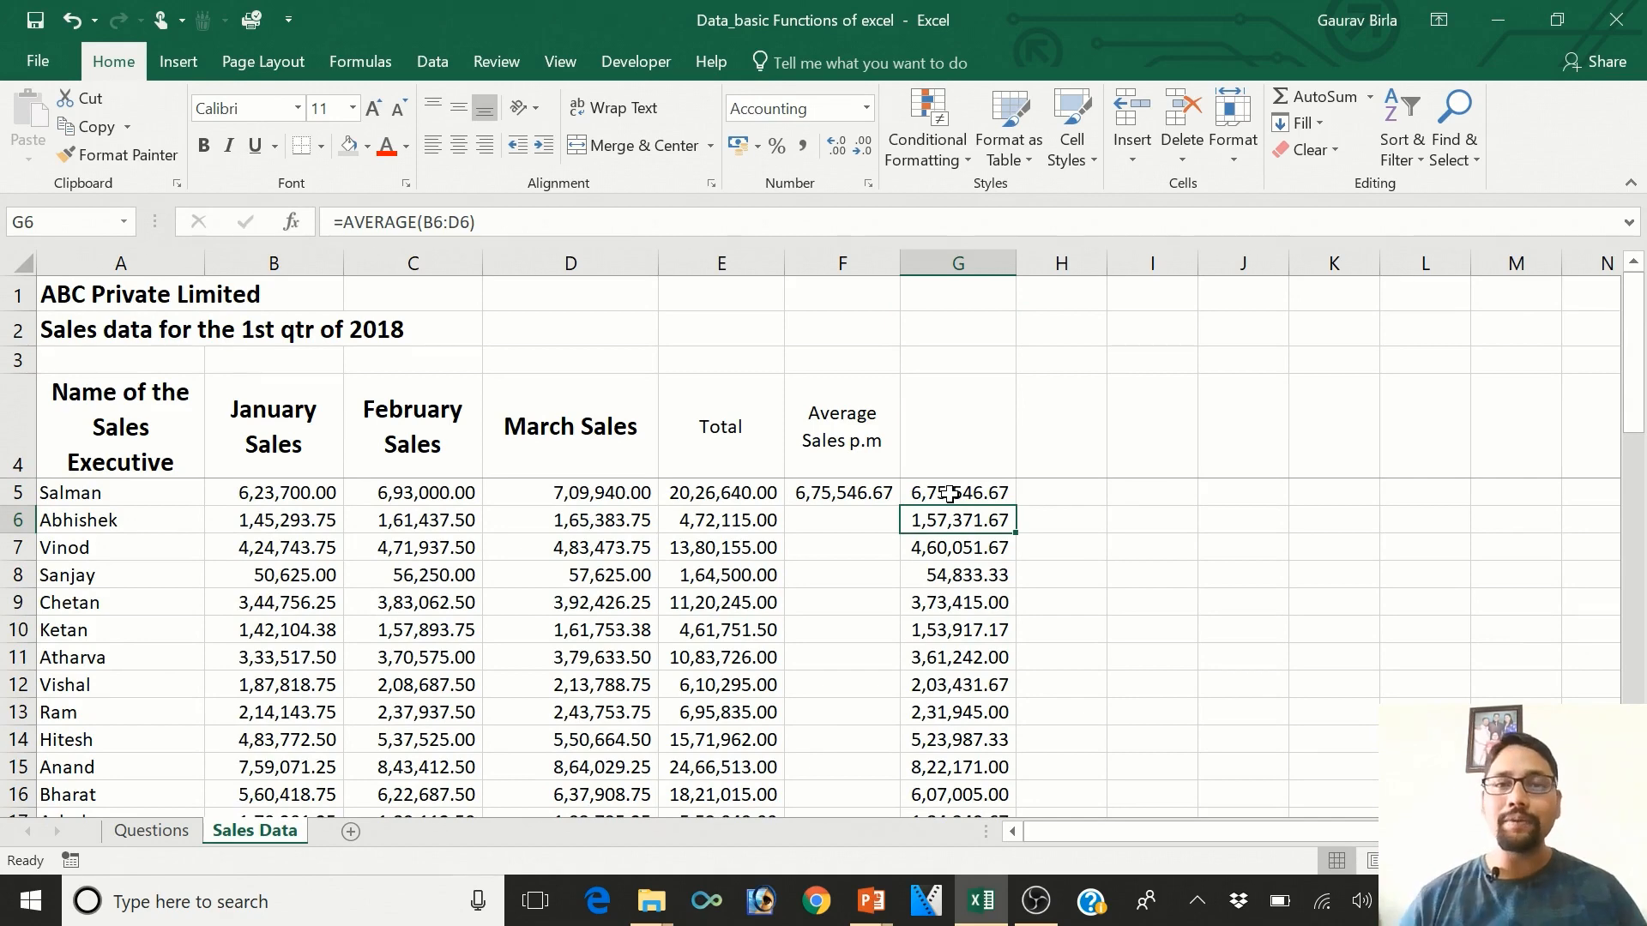
pyautogui.click(950, 493)
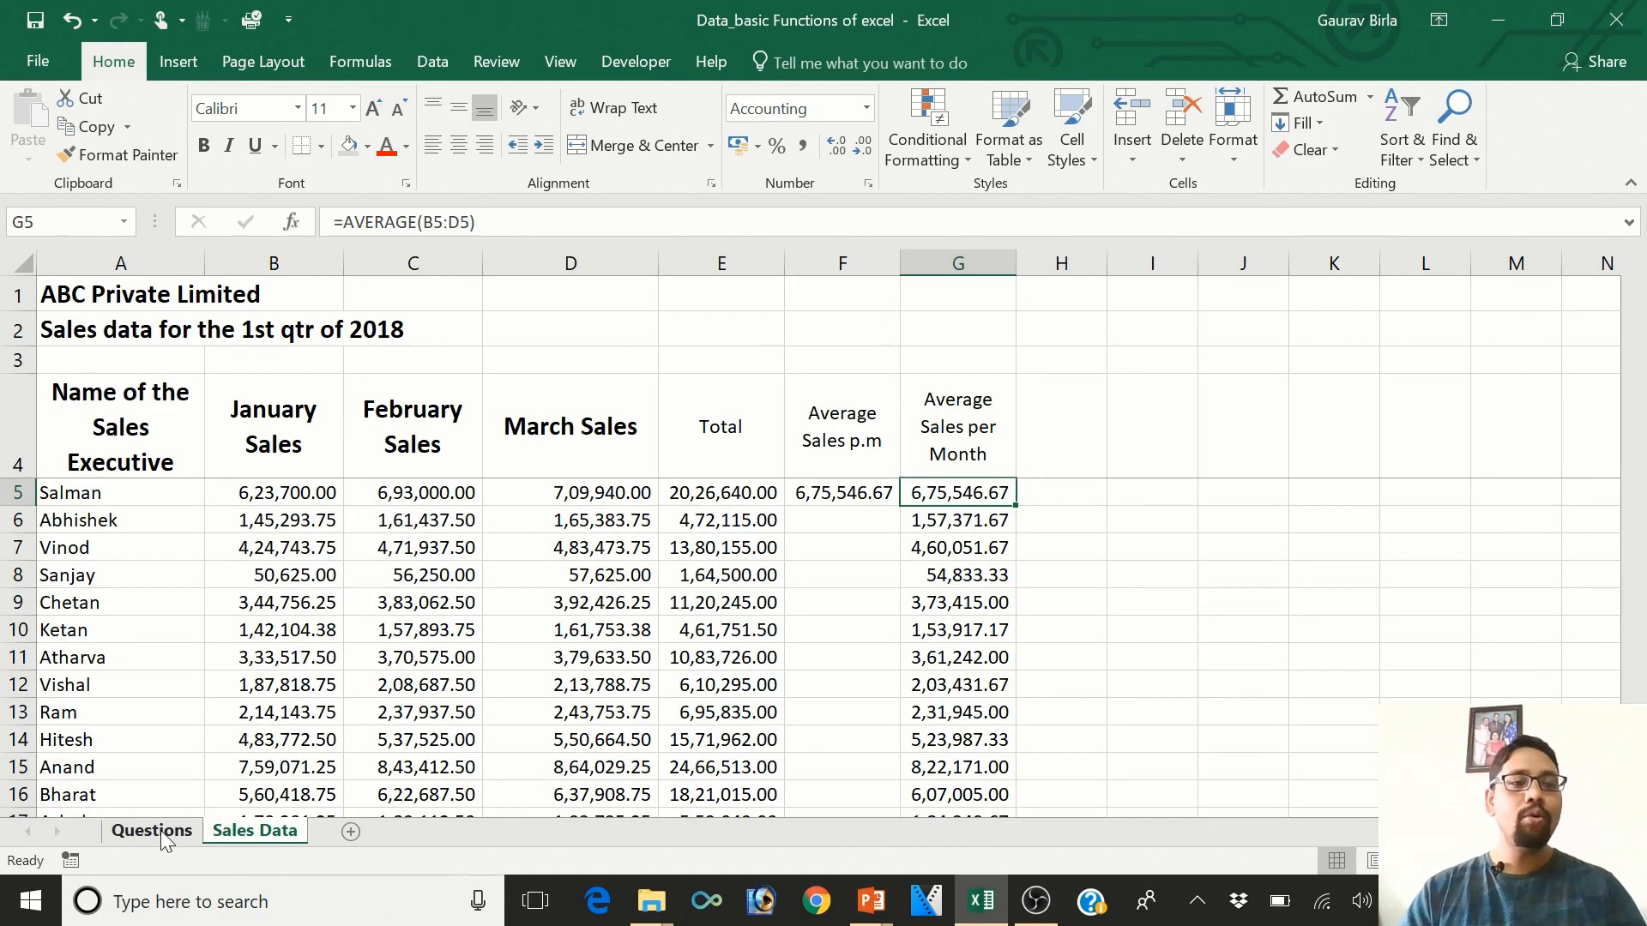
# - Consult the Questions sheet, then check the monthly total formulas in B40, C40 and D40 of Sales Data
pyautogui.click(162, 830)
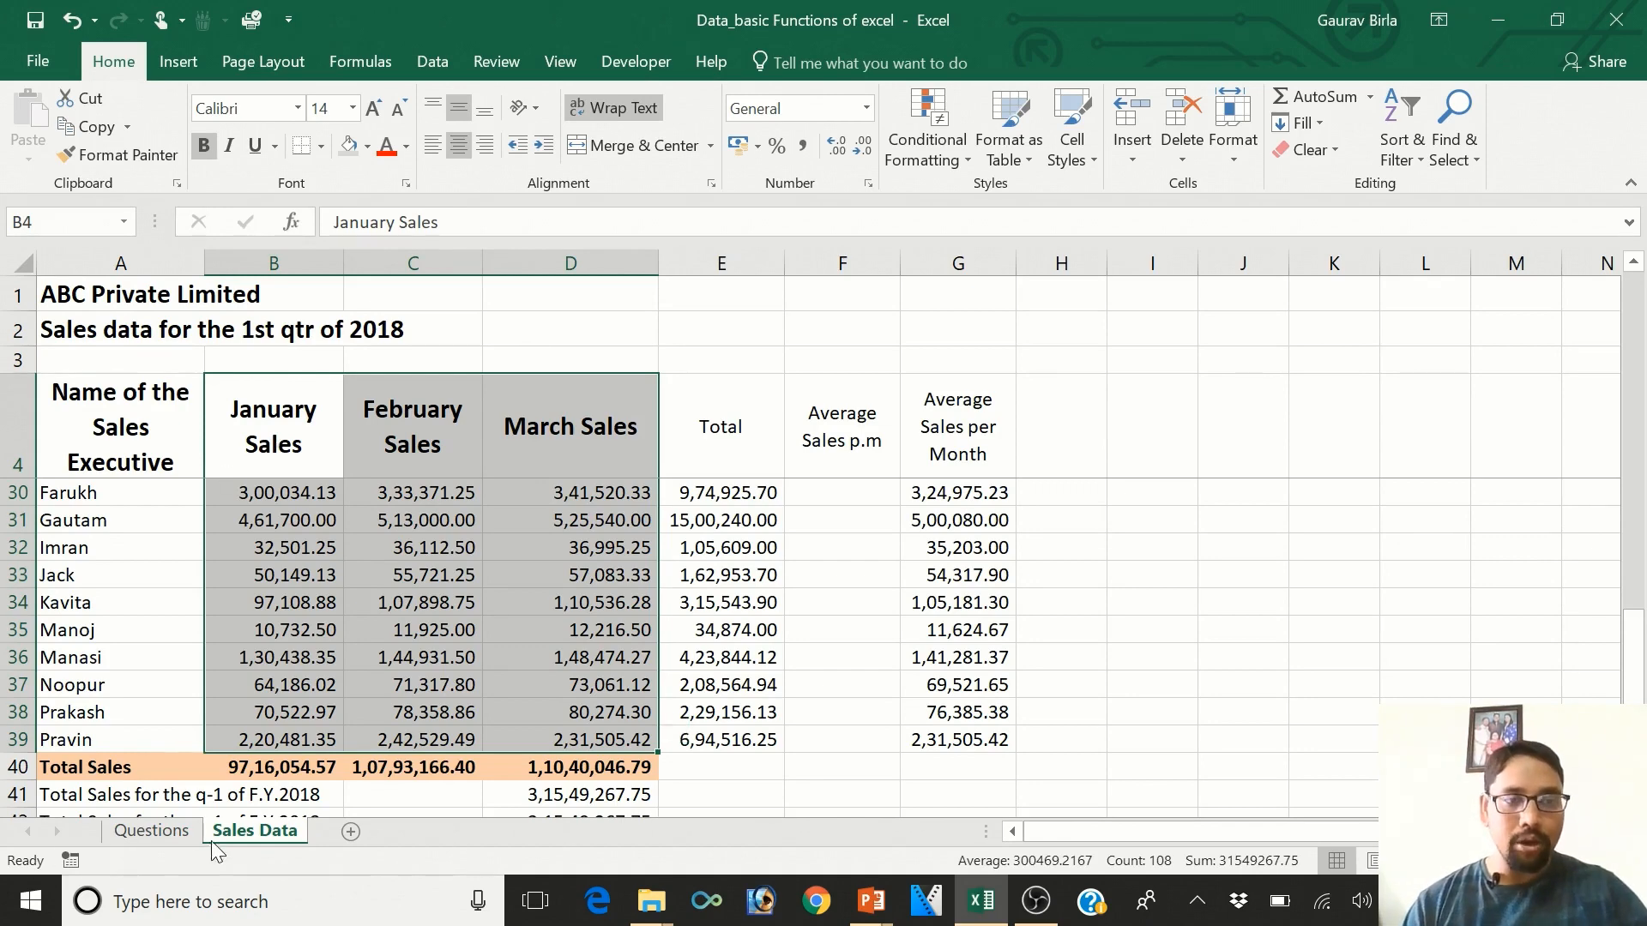
pyautogui.click(237, 766)
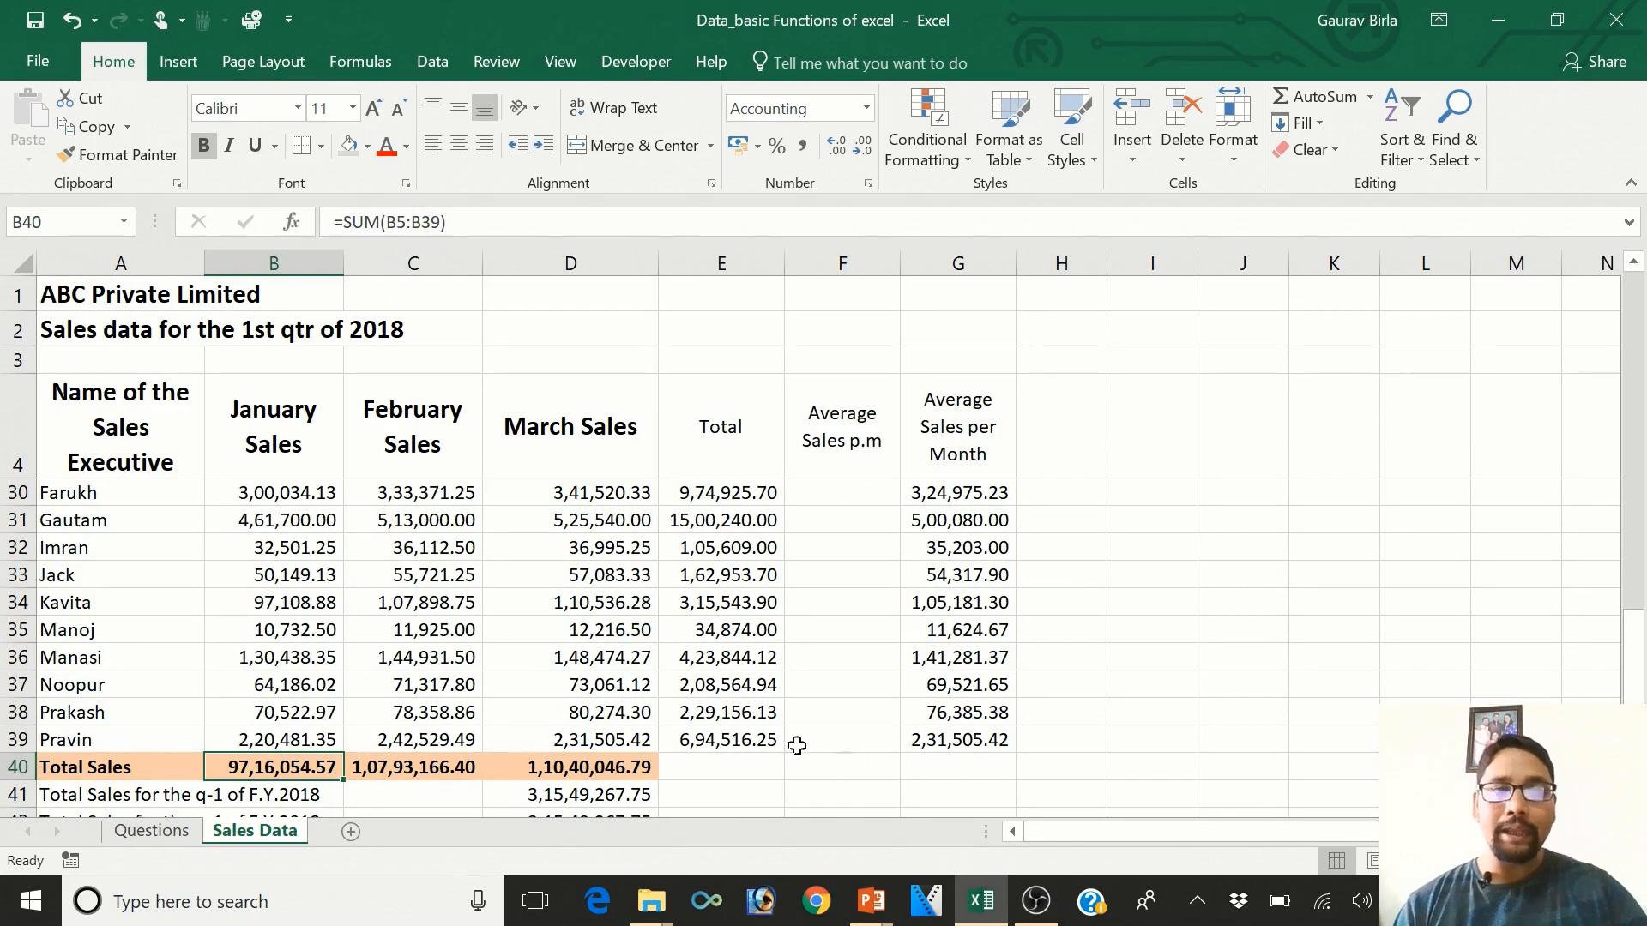
pyautogui.click(461, 769)
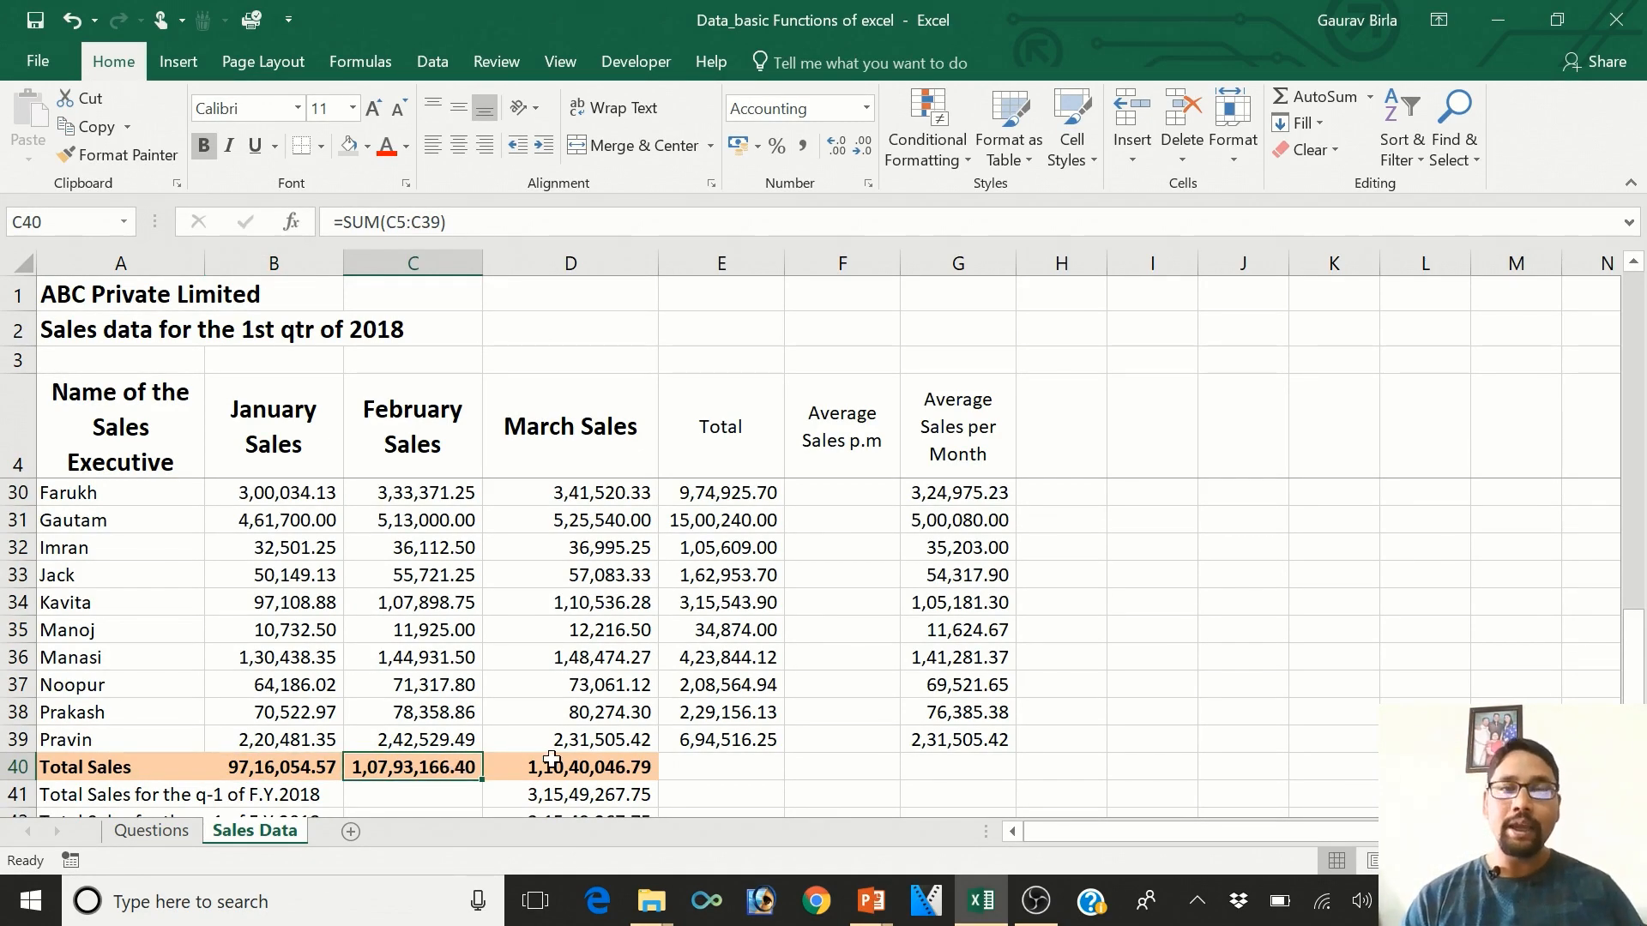
pyautogui.click(581, 768)
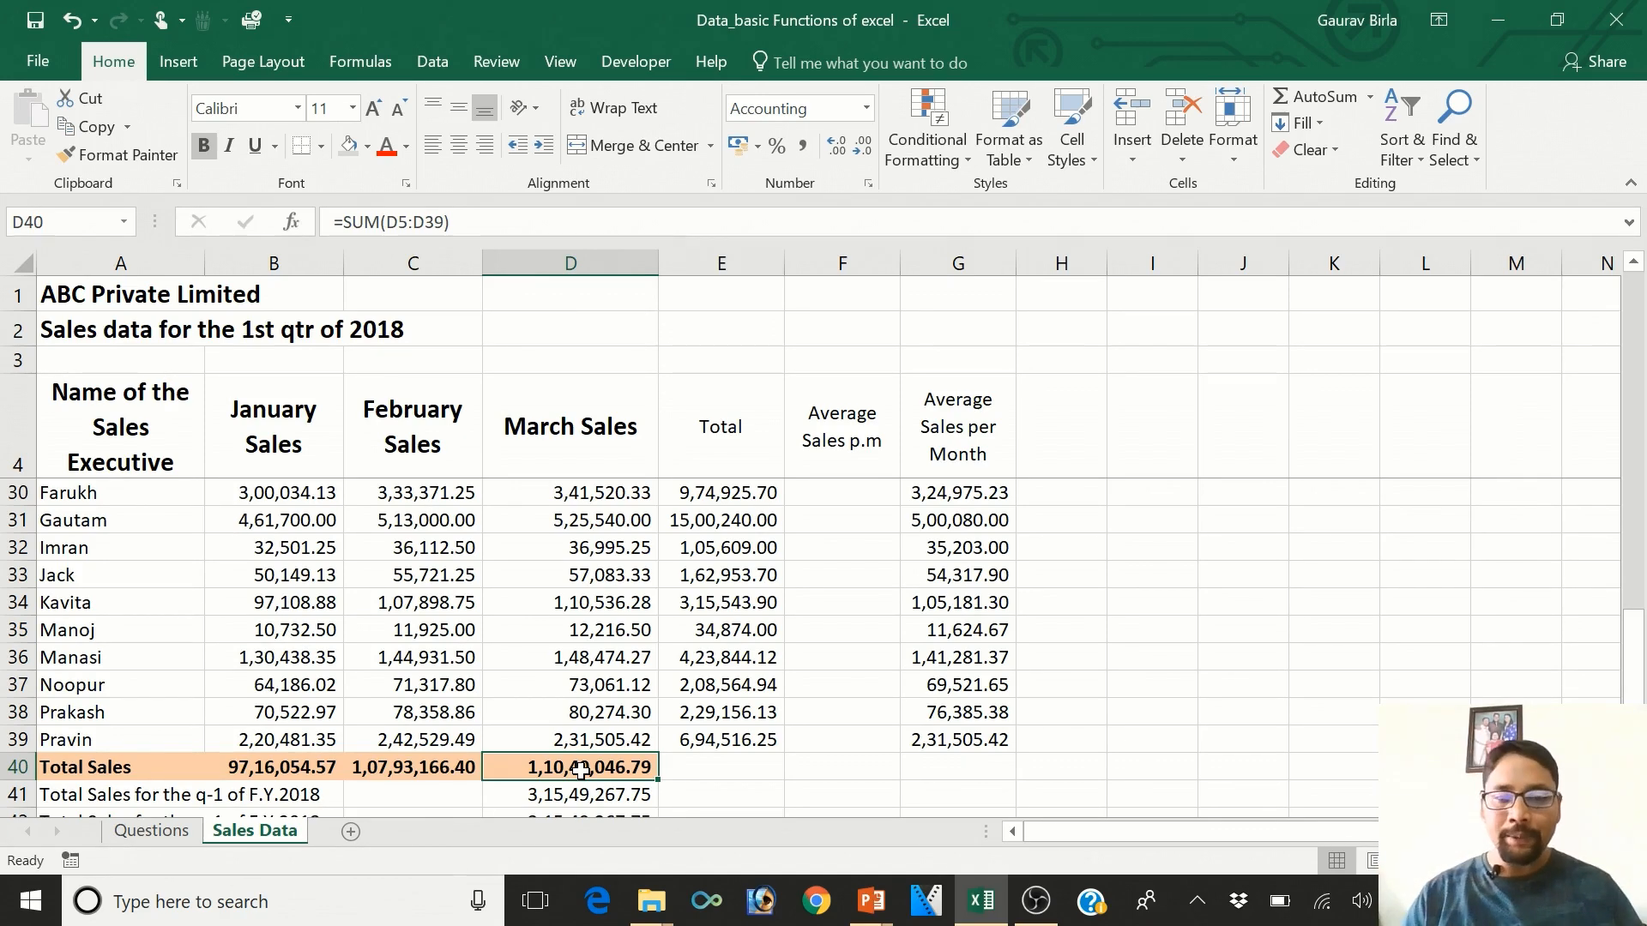
# - Total the three monthly totals in E40 with AutoSum over B40:D40
pyautogui.press('Right')
pyautogui.press('Right')
pyautogui.press('Left')
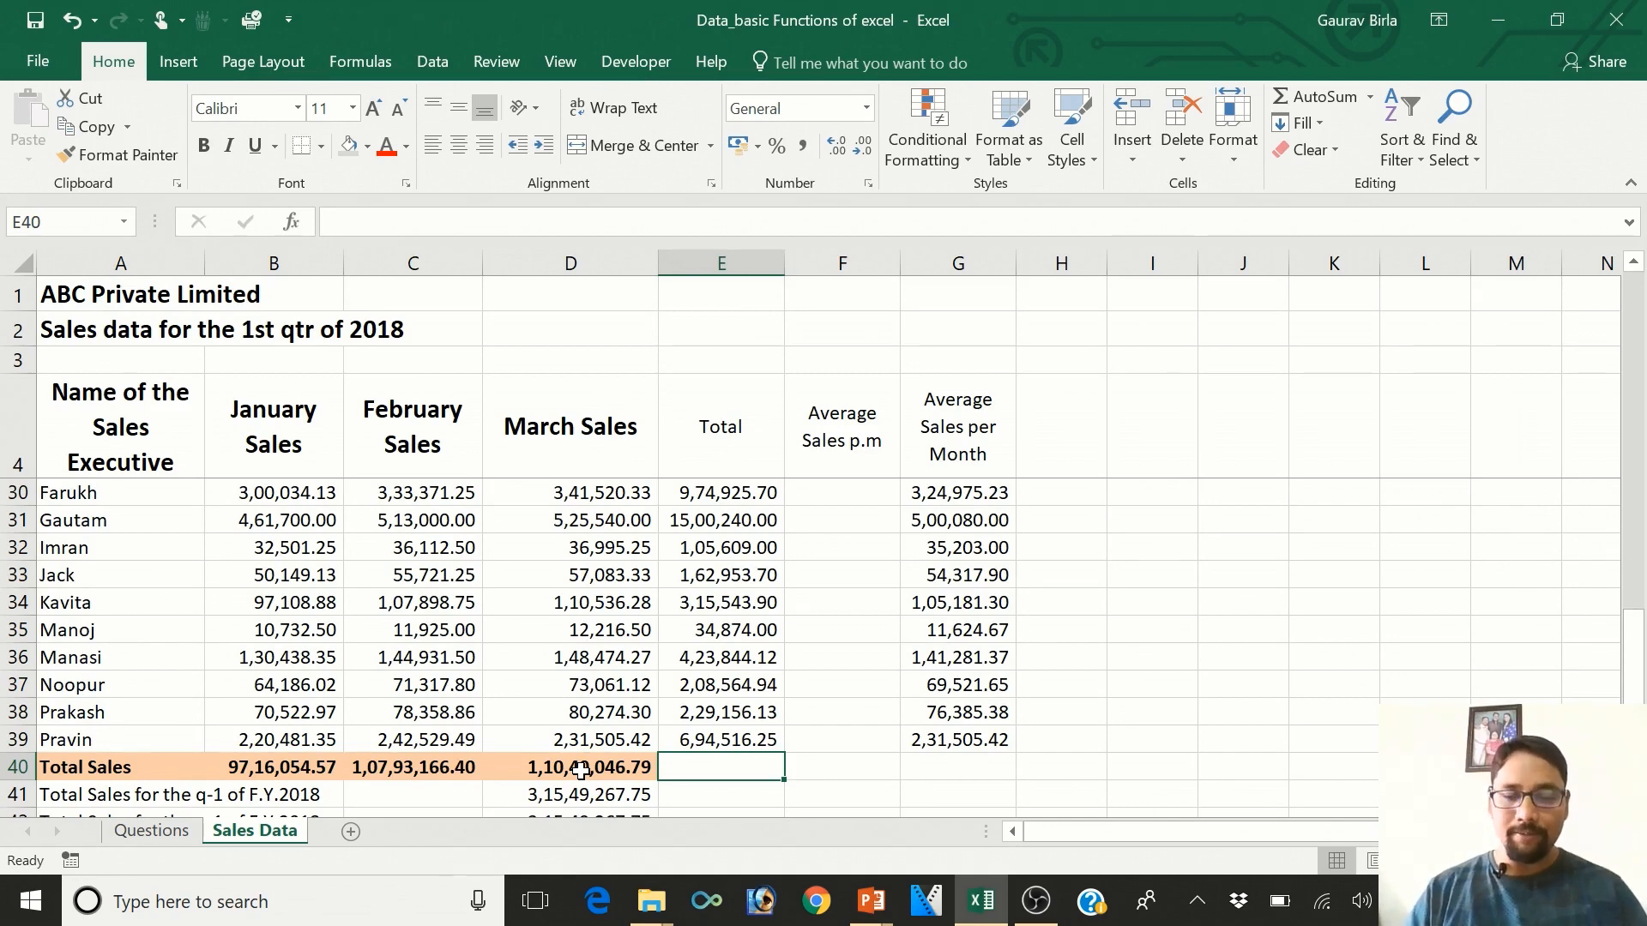
pyautogui.keyDown('ctrl'); pyautogui.scroll(1, 581, 770); pyautogui.keyUp('ctrl')
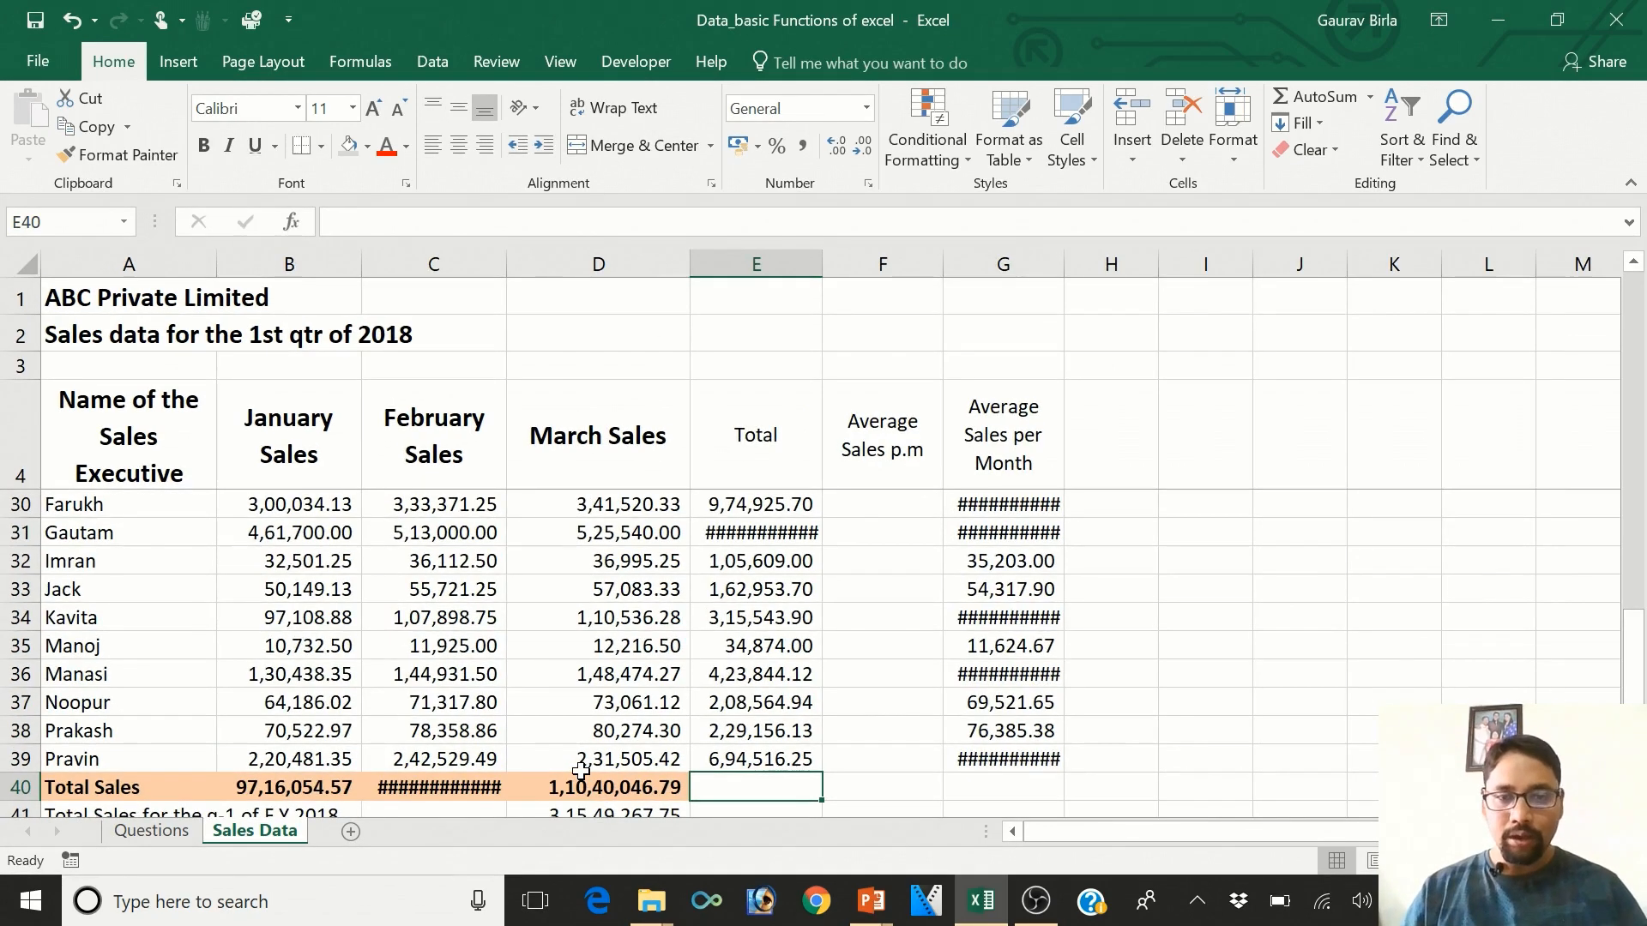
pyautogui.hotkey('alt', '=')
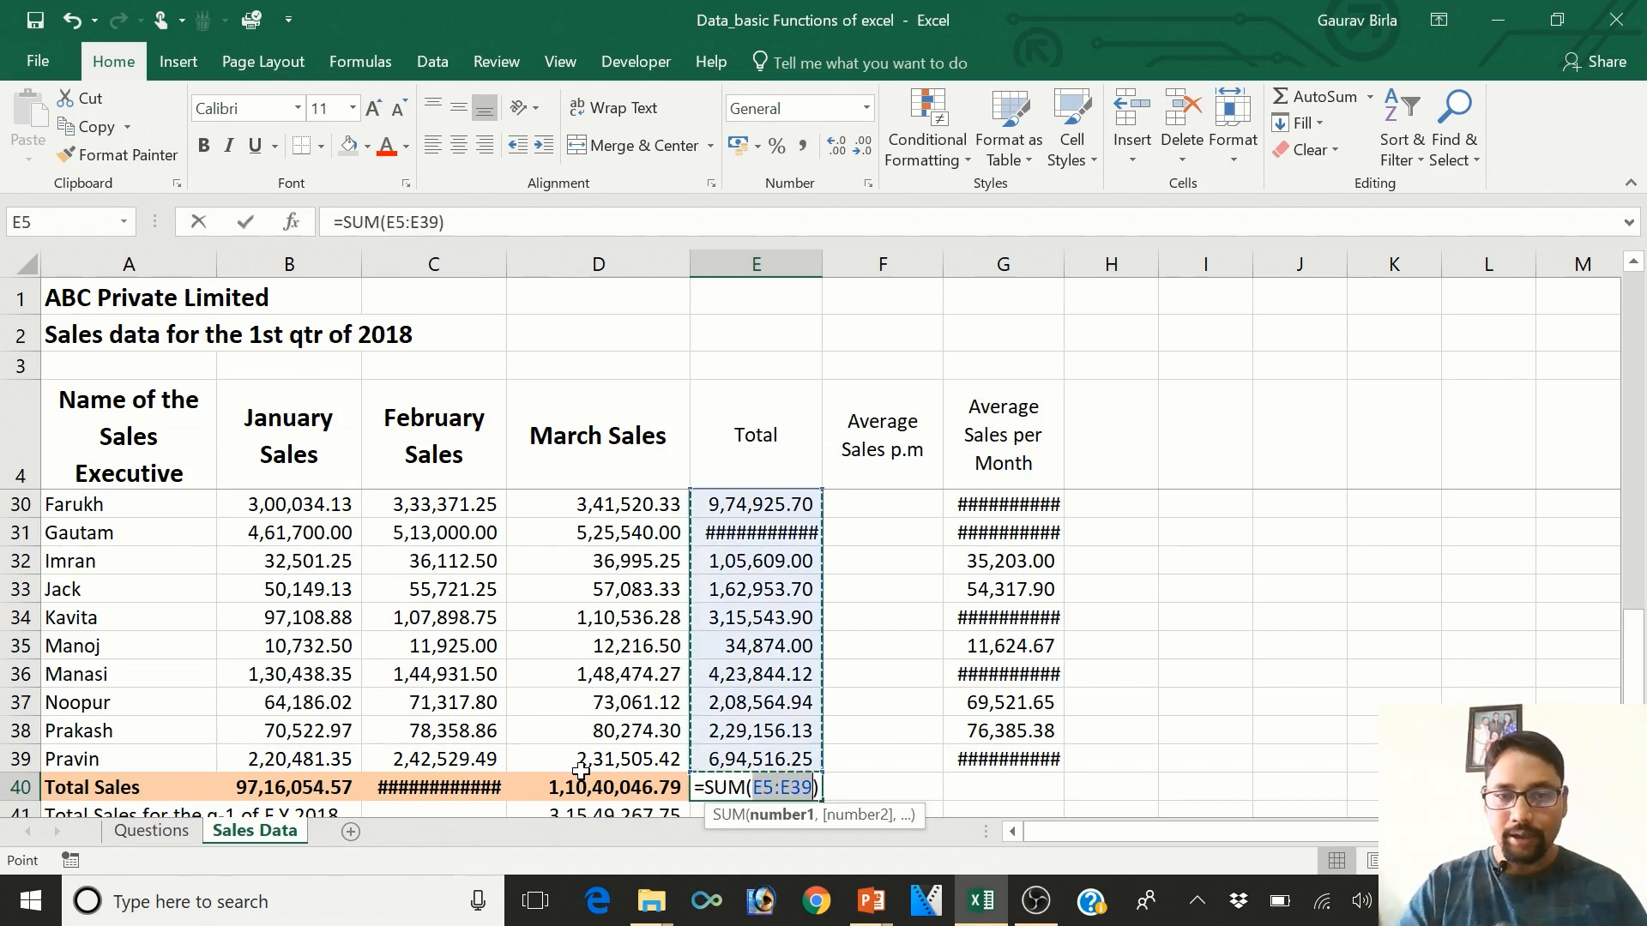
pyautogui.moveTo(292, 784); pyautogui.dragTo(622, 779)
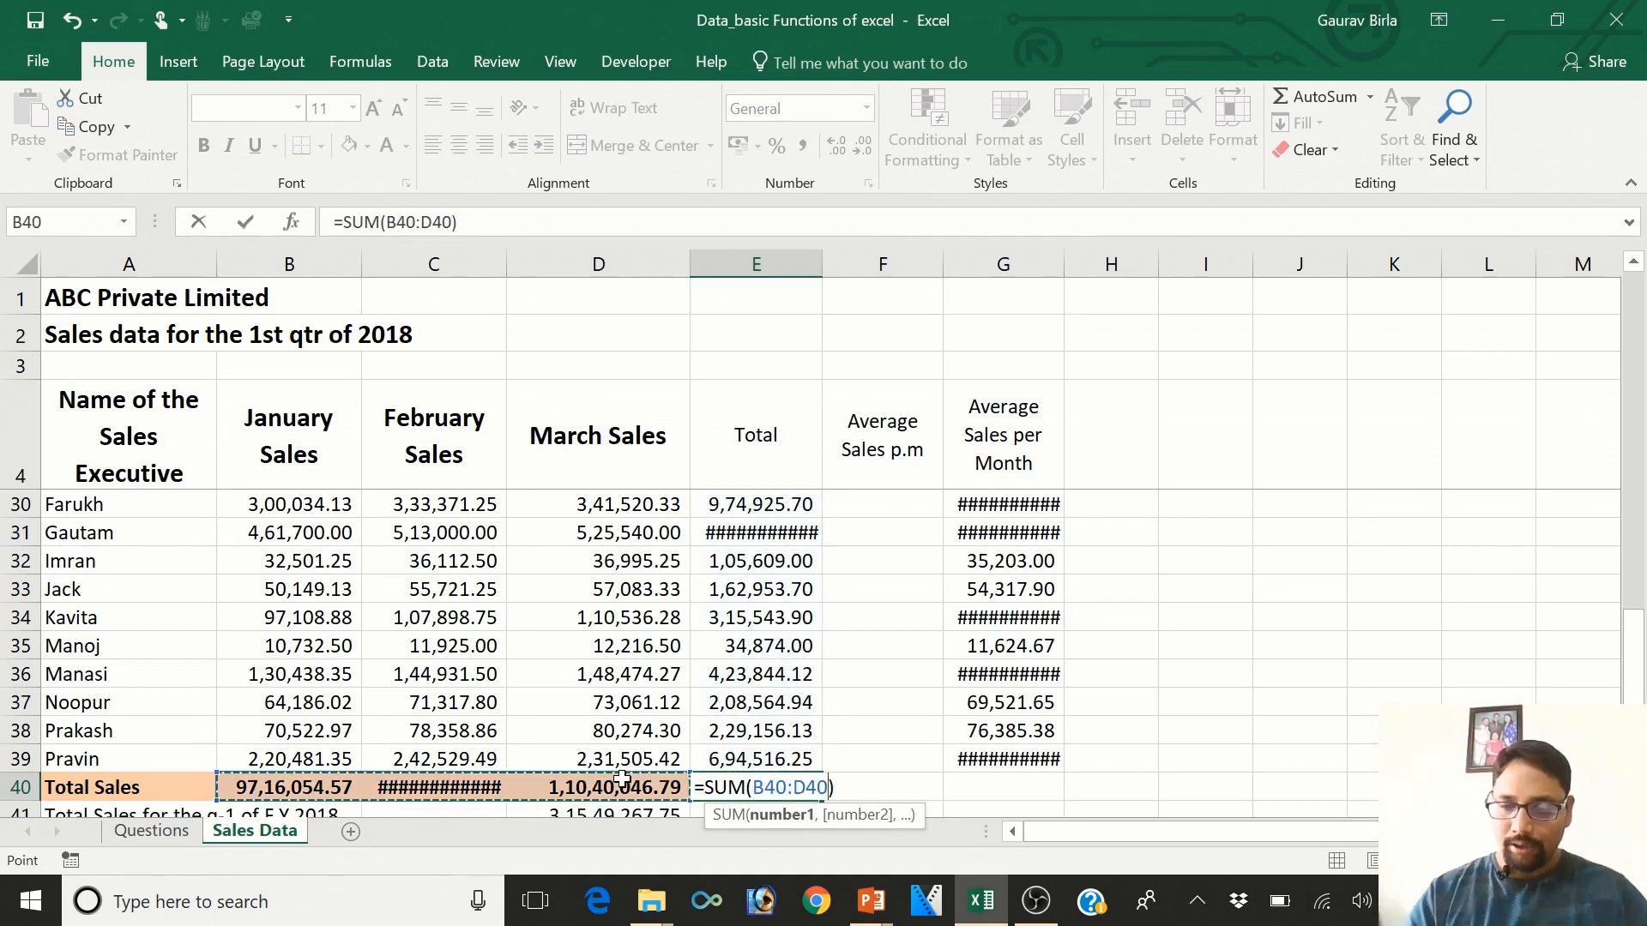
pyautogui.press('Return')
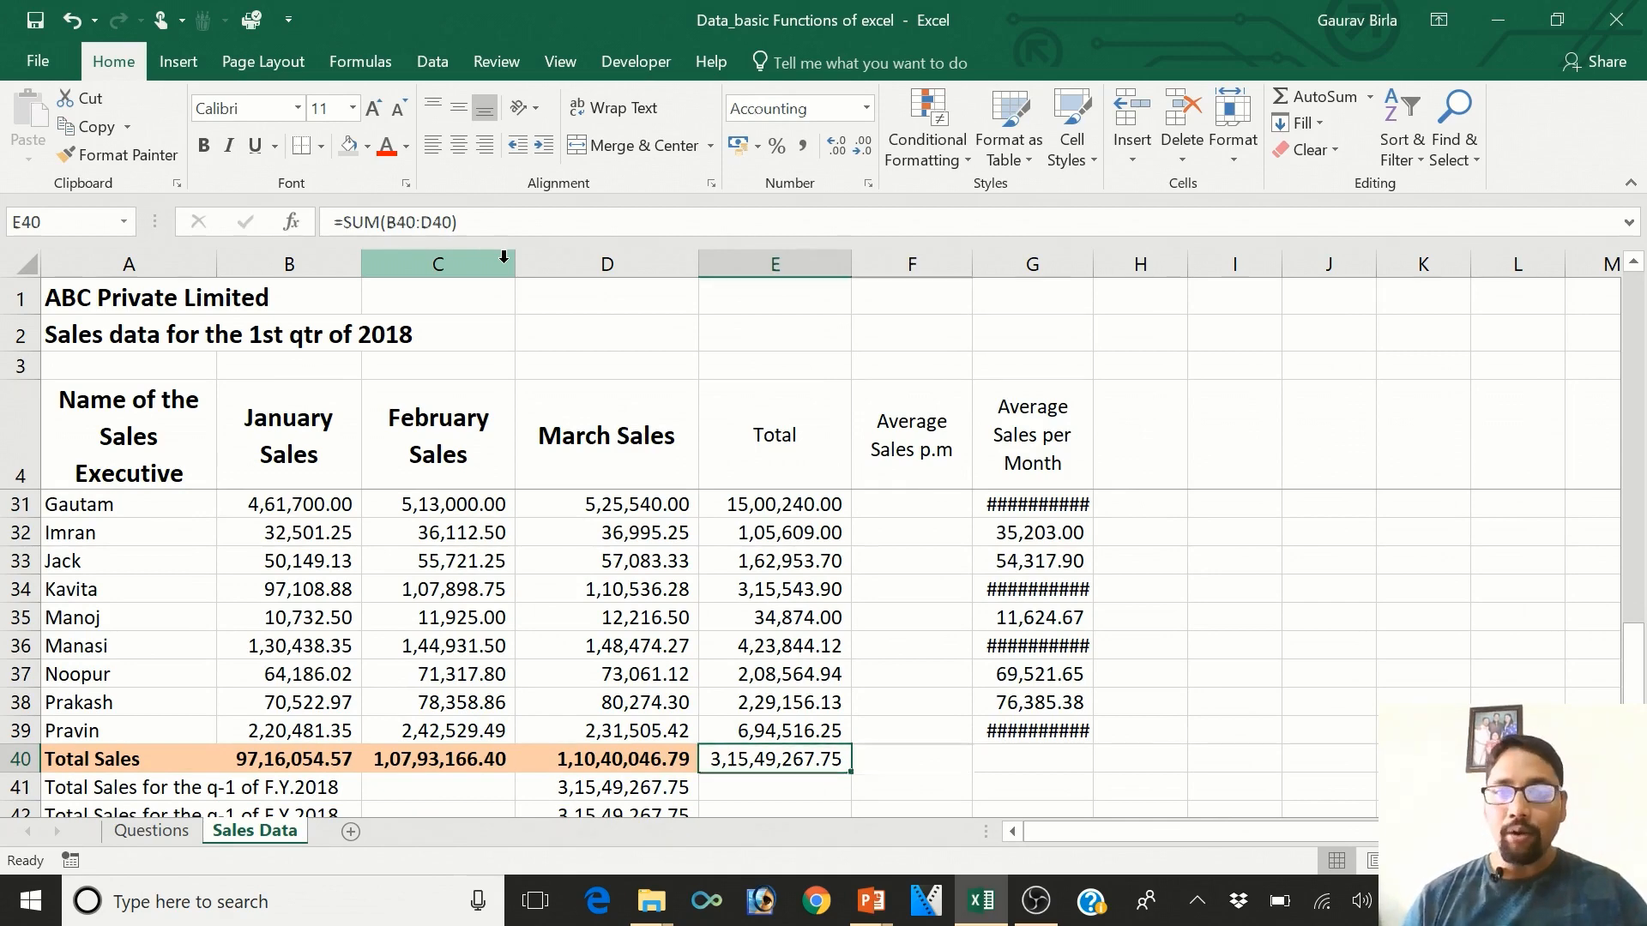
# - Calculate the company's average sales per month in F40 with the formula =E40/3
pyautogui.press('Right')
pyautogui.write('=')
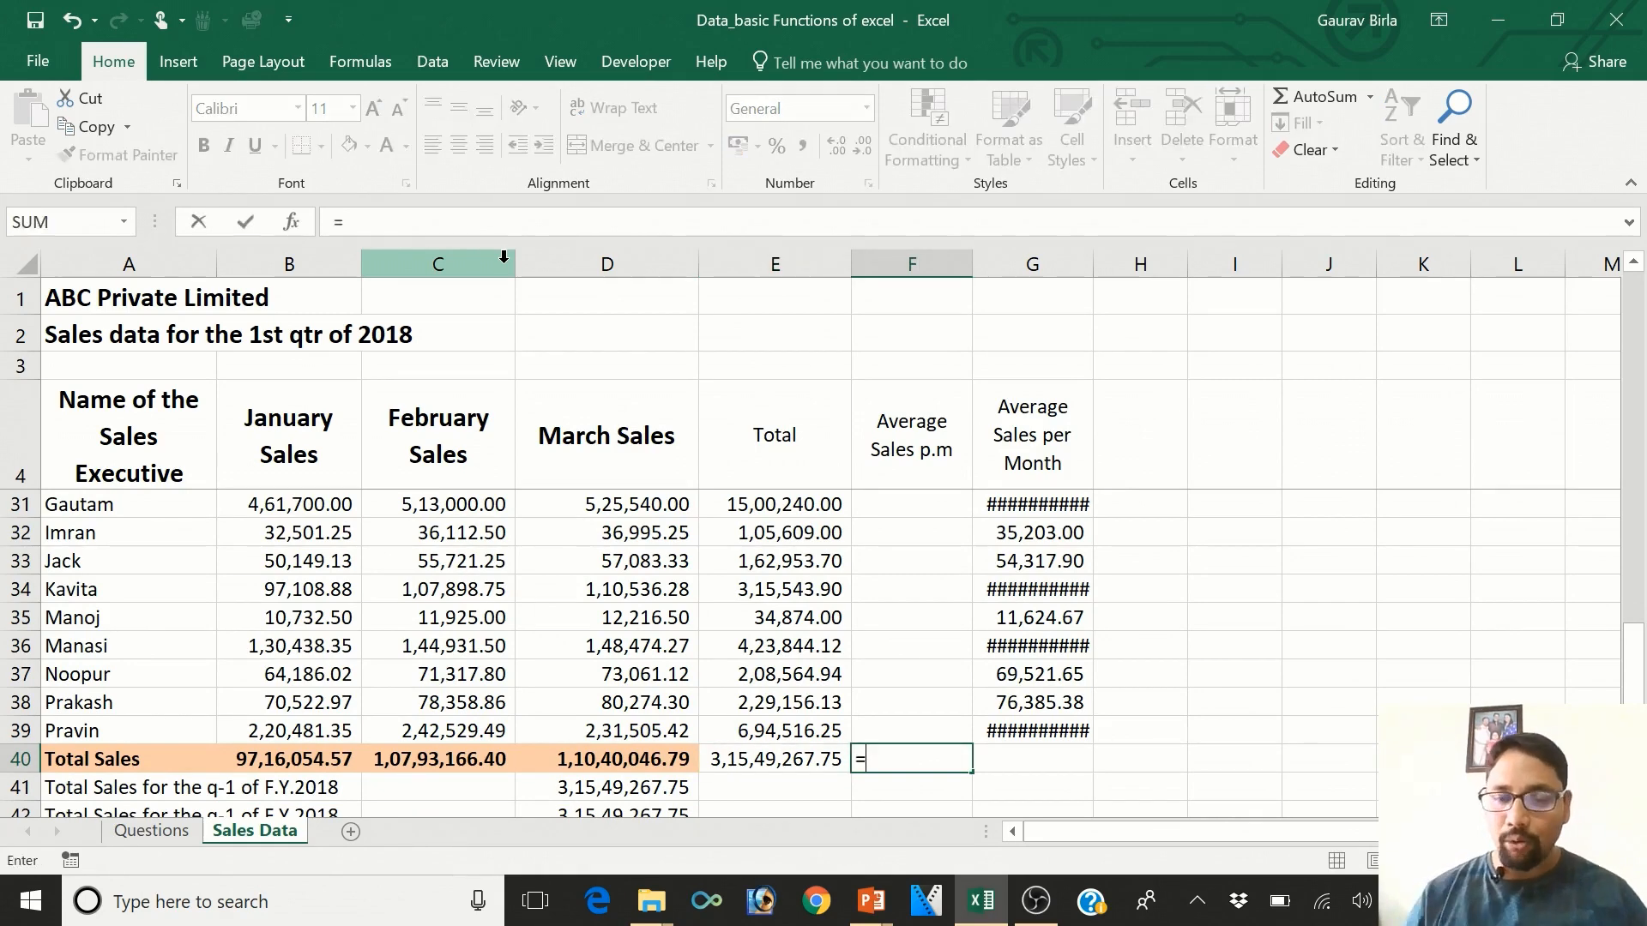
pyautogui.press('Left')
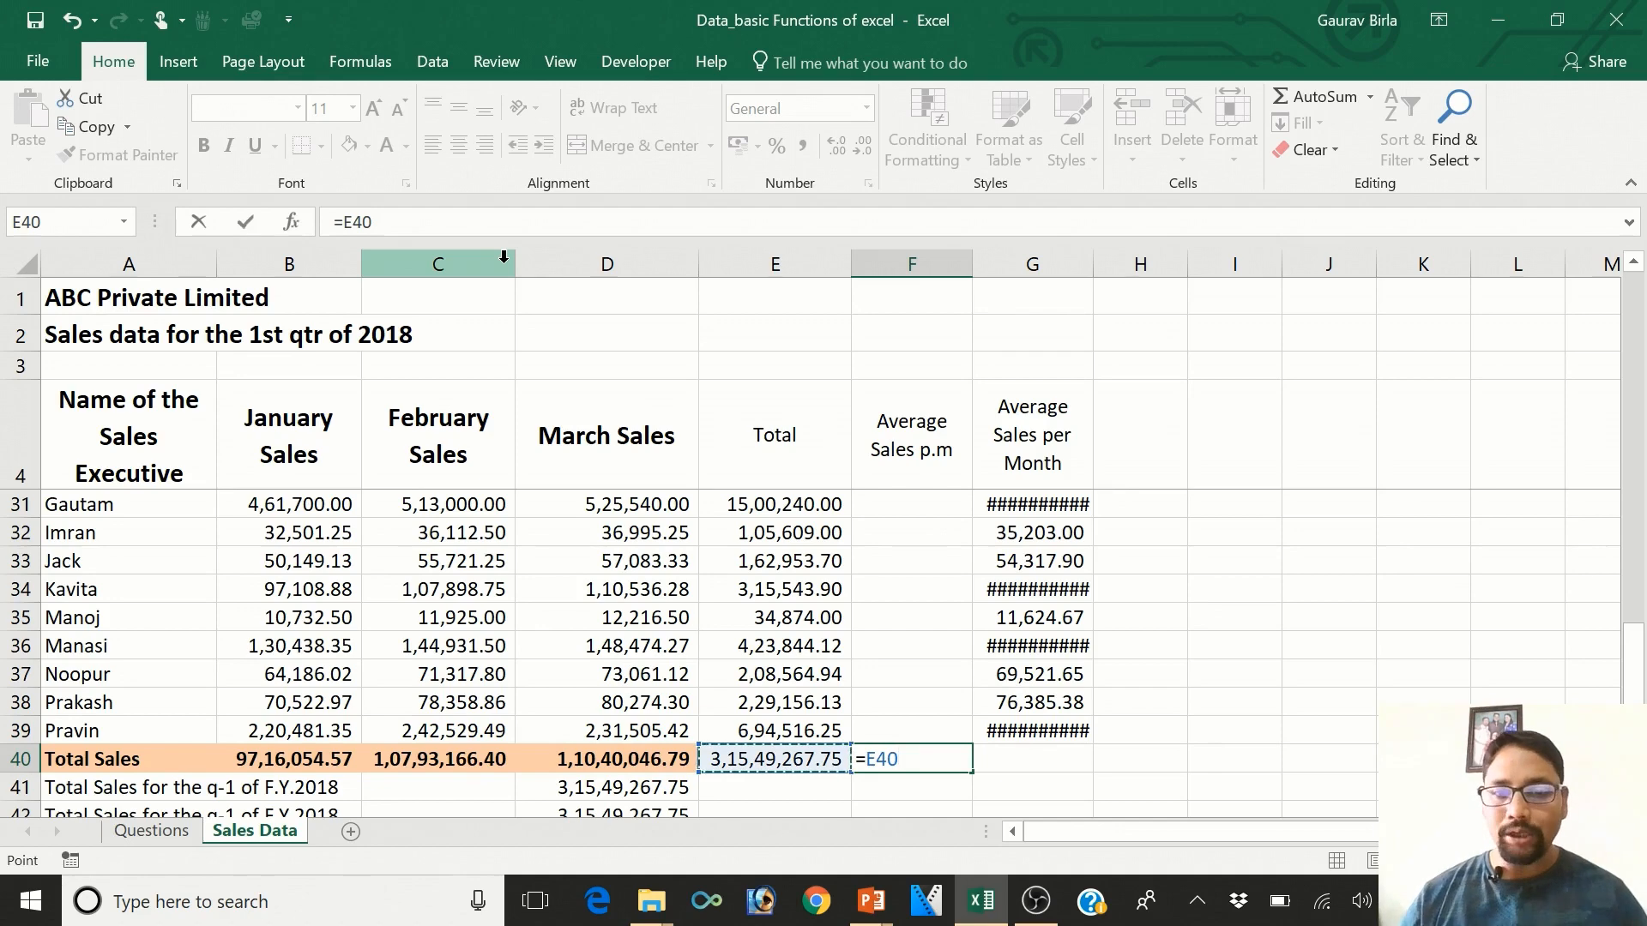
pyautogui.write('/3')
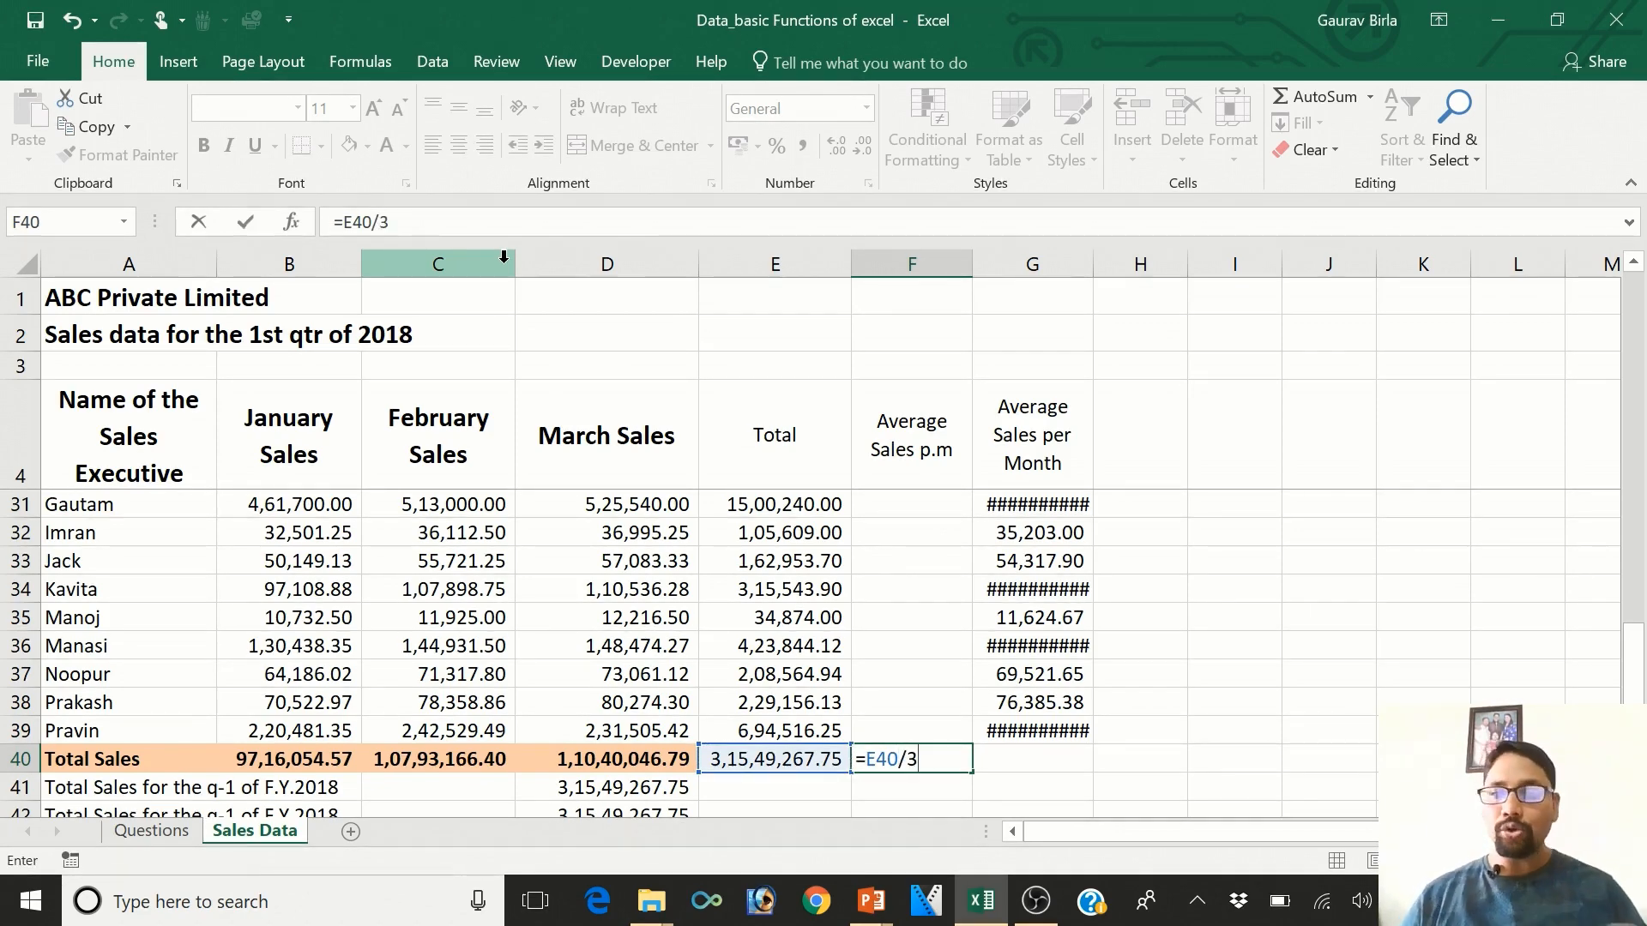
pyautogui.press('Tab')
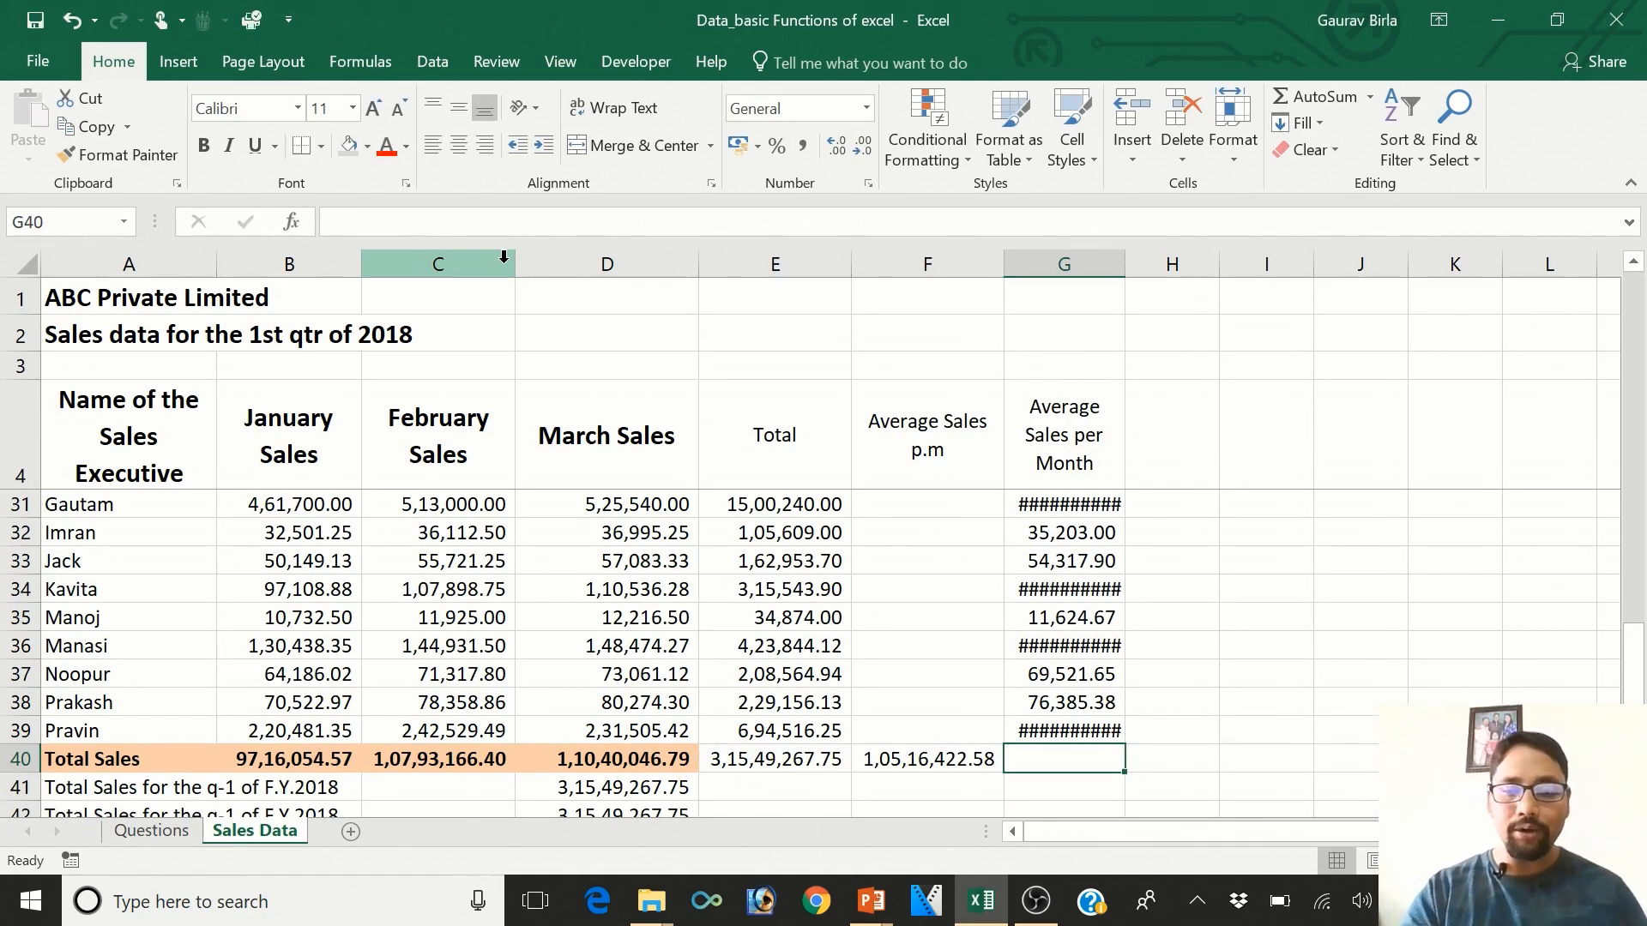
# - Calculate the company's monthly average in G40 with =AVERAGE(B40:D40) and compare it with the result in F40
pyautogui.write('=Average')
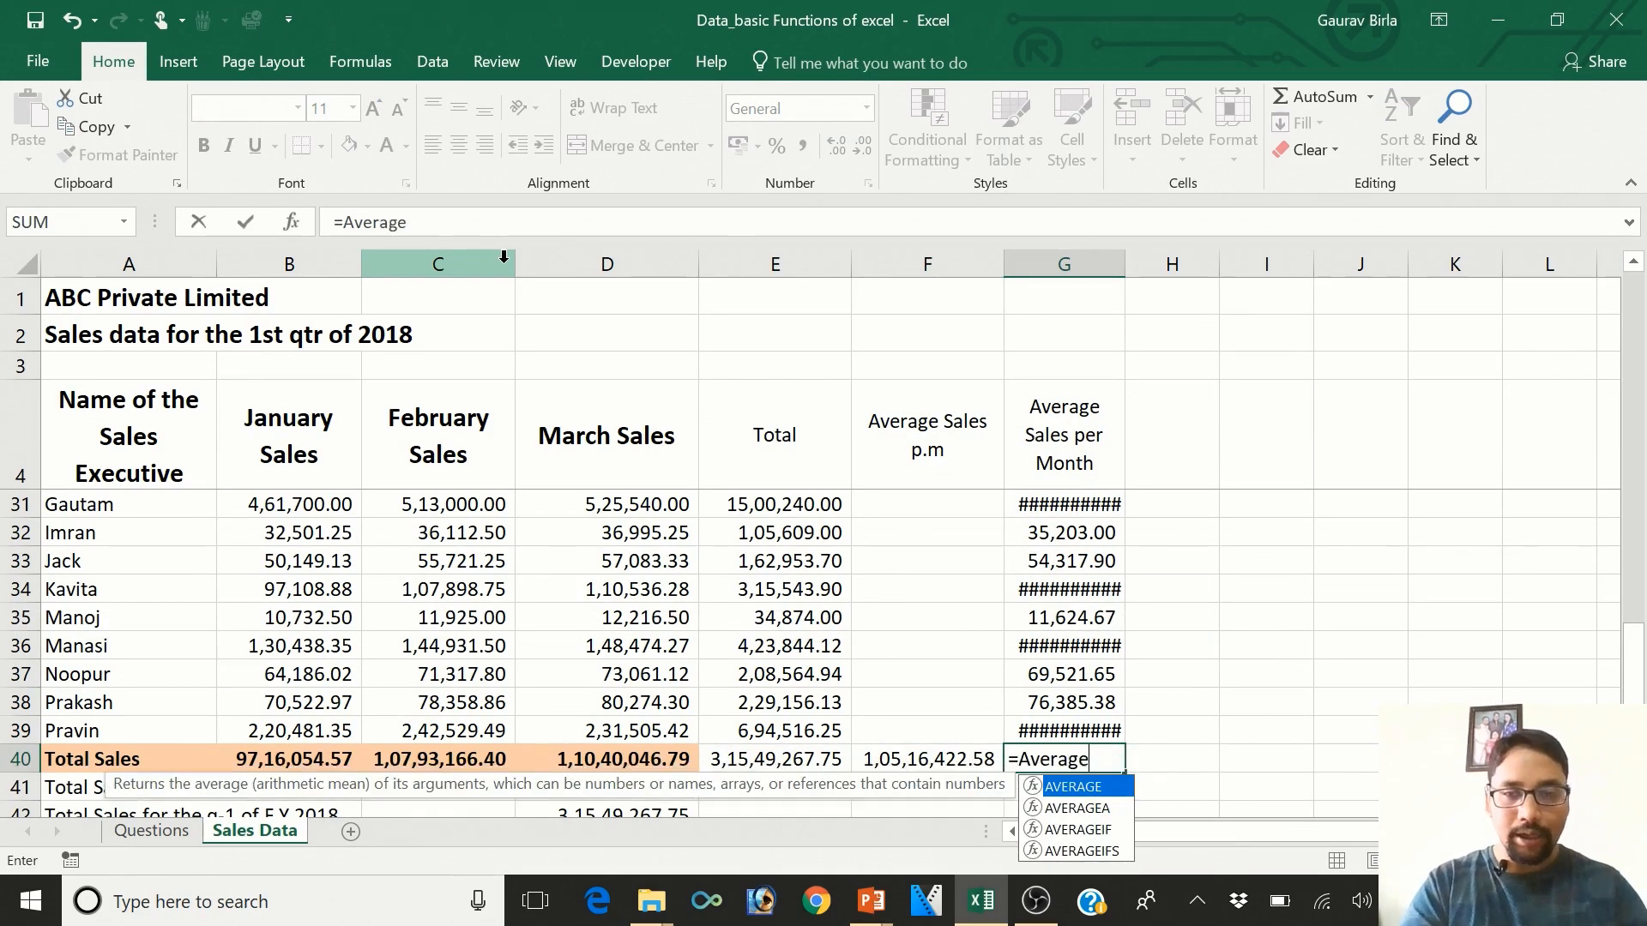
pyautogui.write('(')
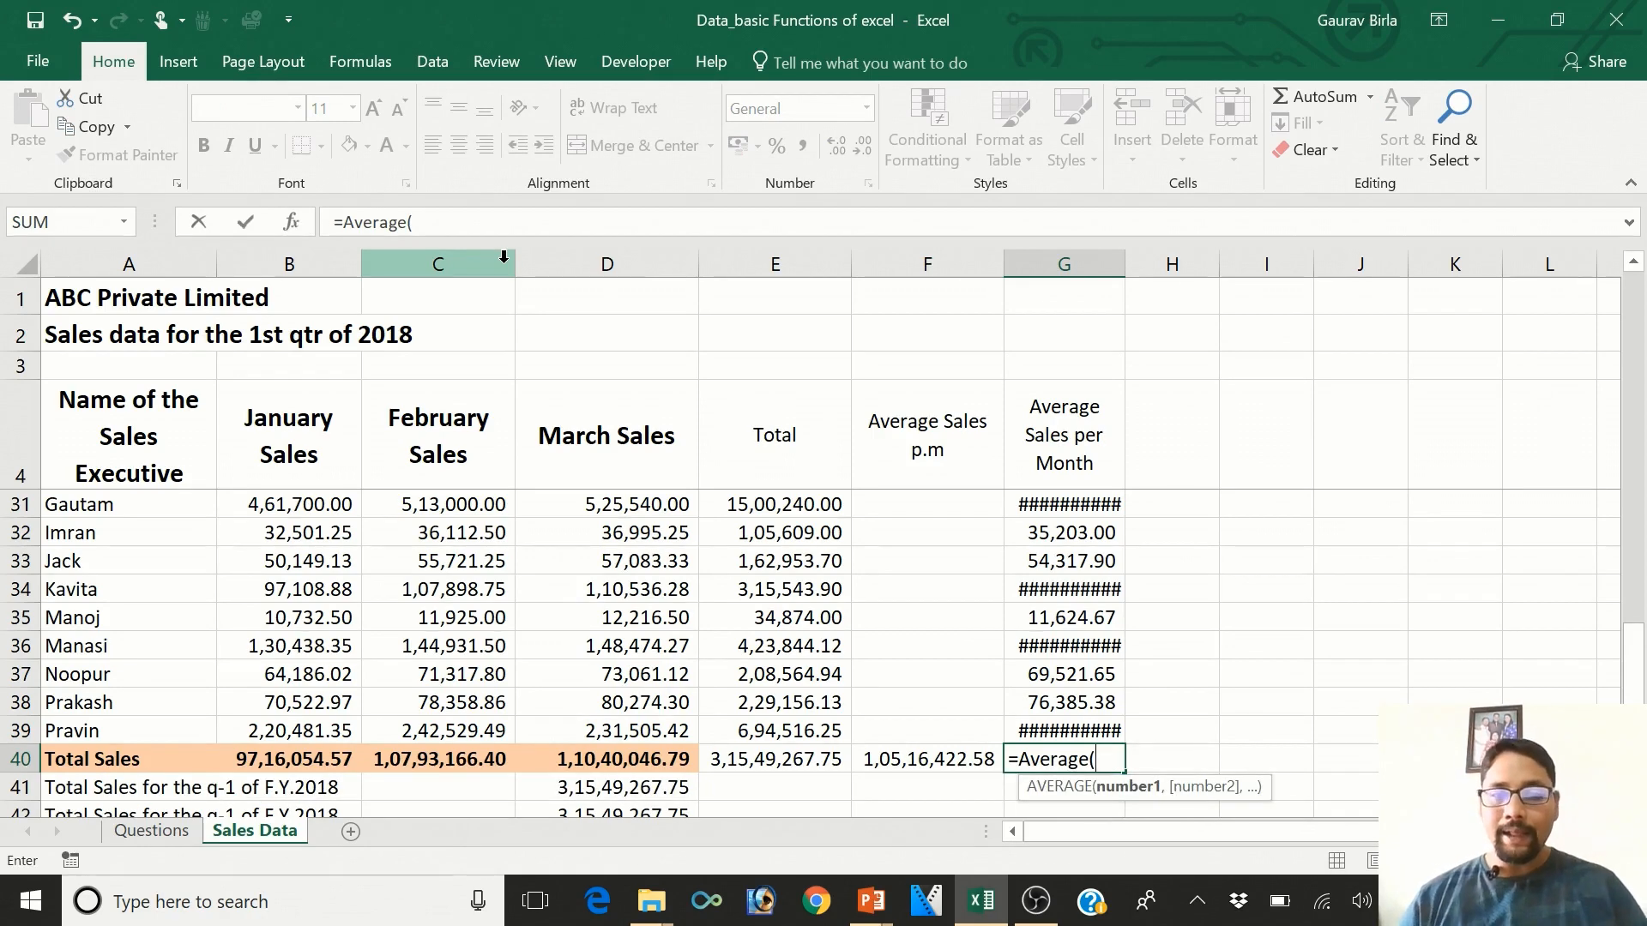
pyautogui.click(270, 763)
pyautogui.moveTo(270, 763); pyautogui.dragTo(621, 766)
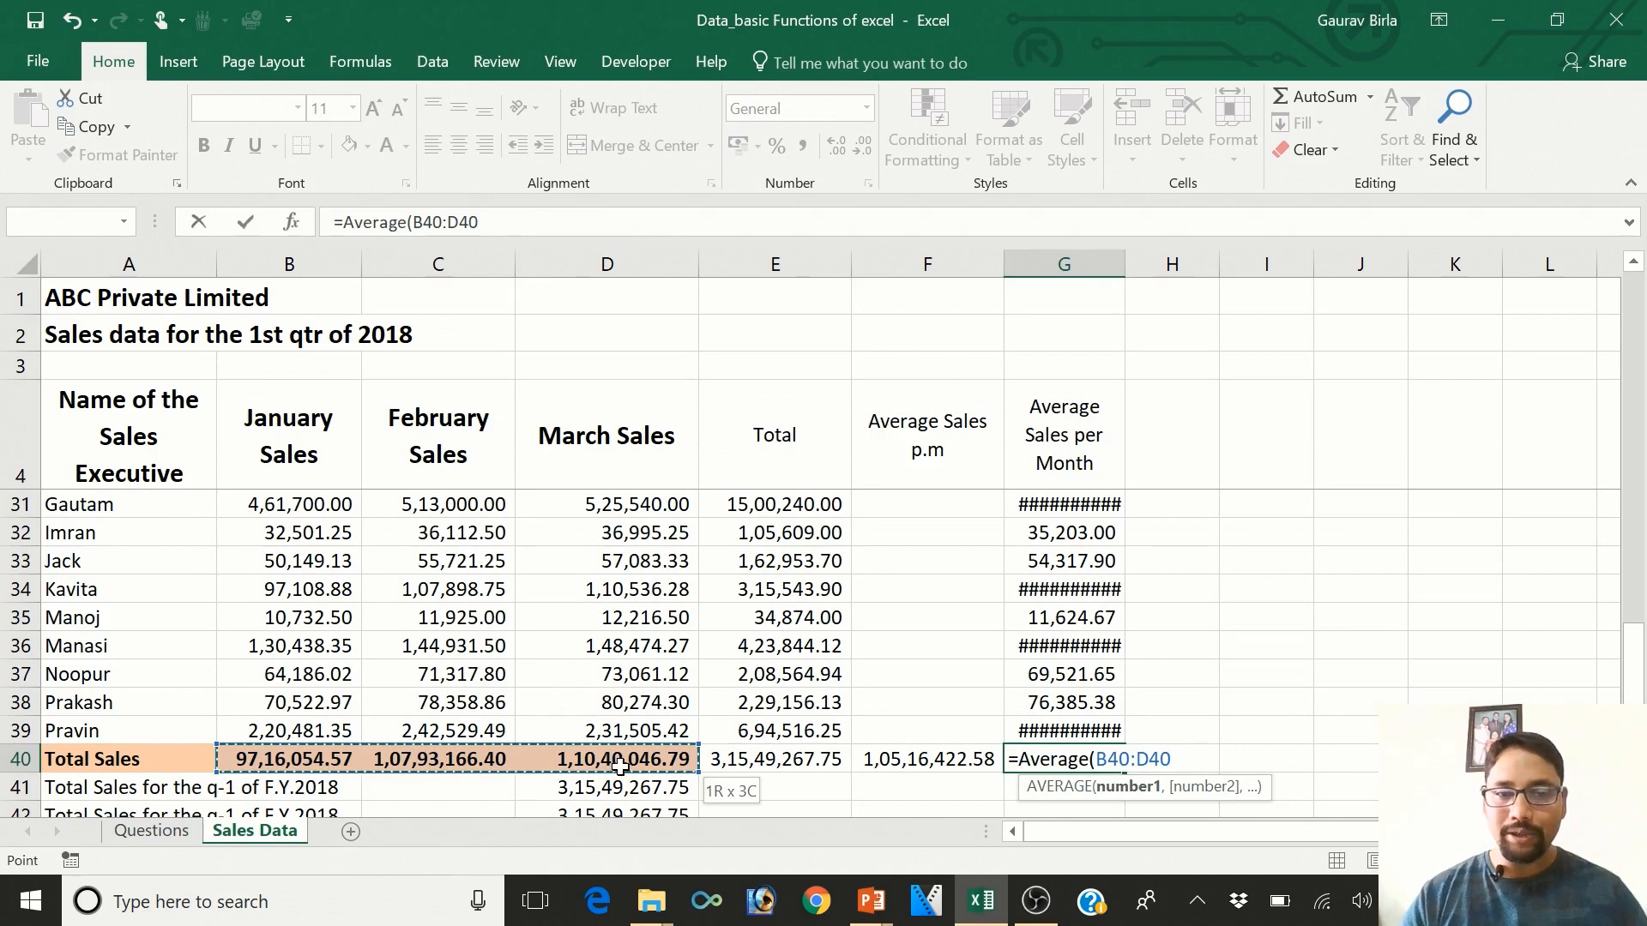
pyautogui.write(')')
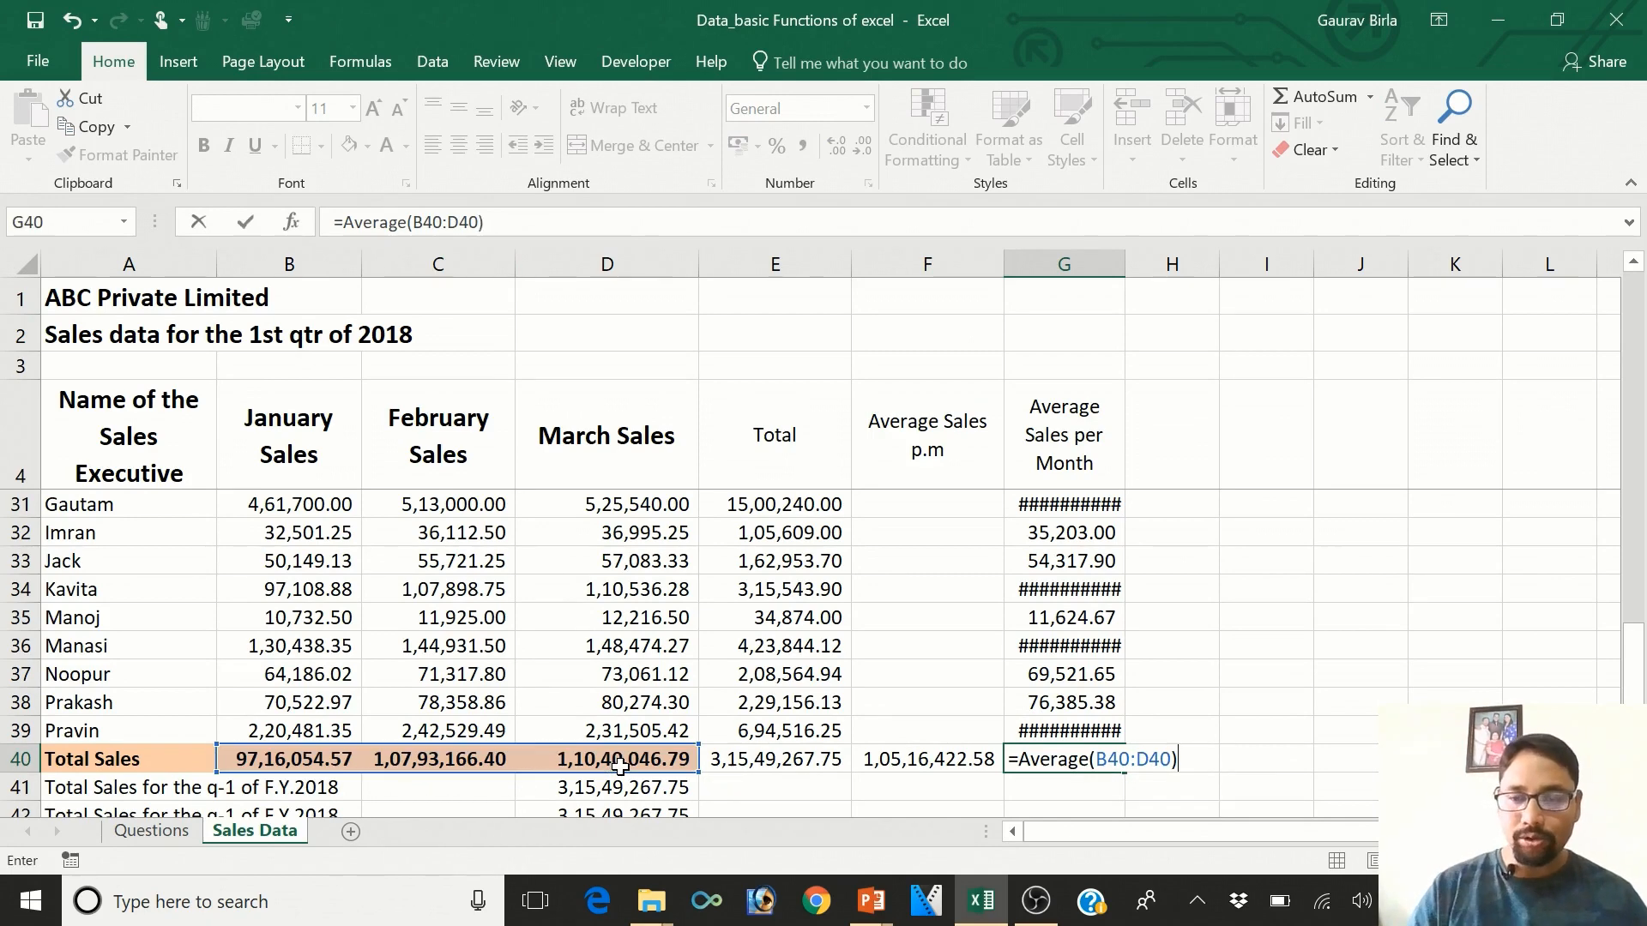
pyautogui.press('Return')
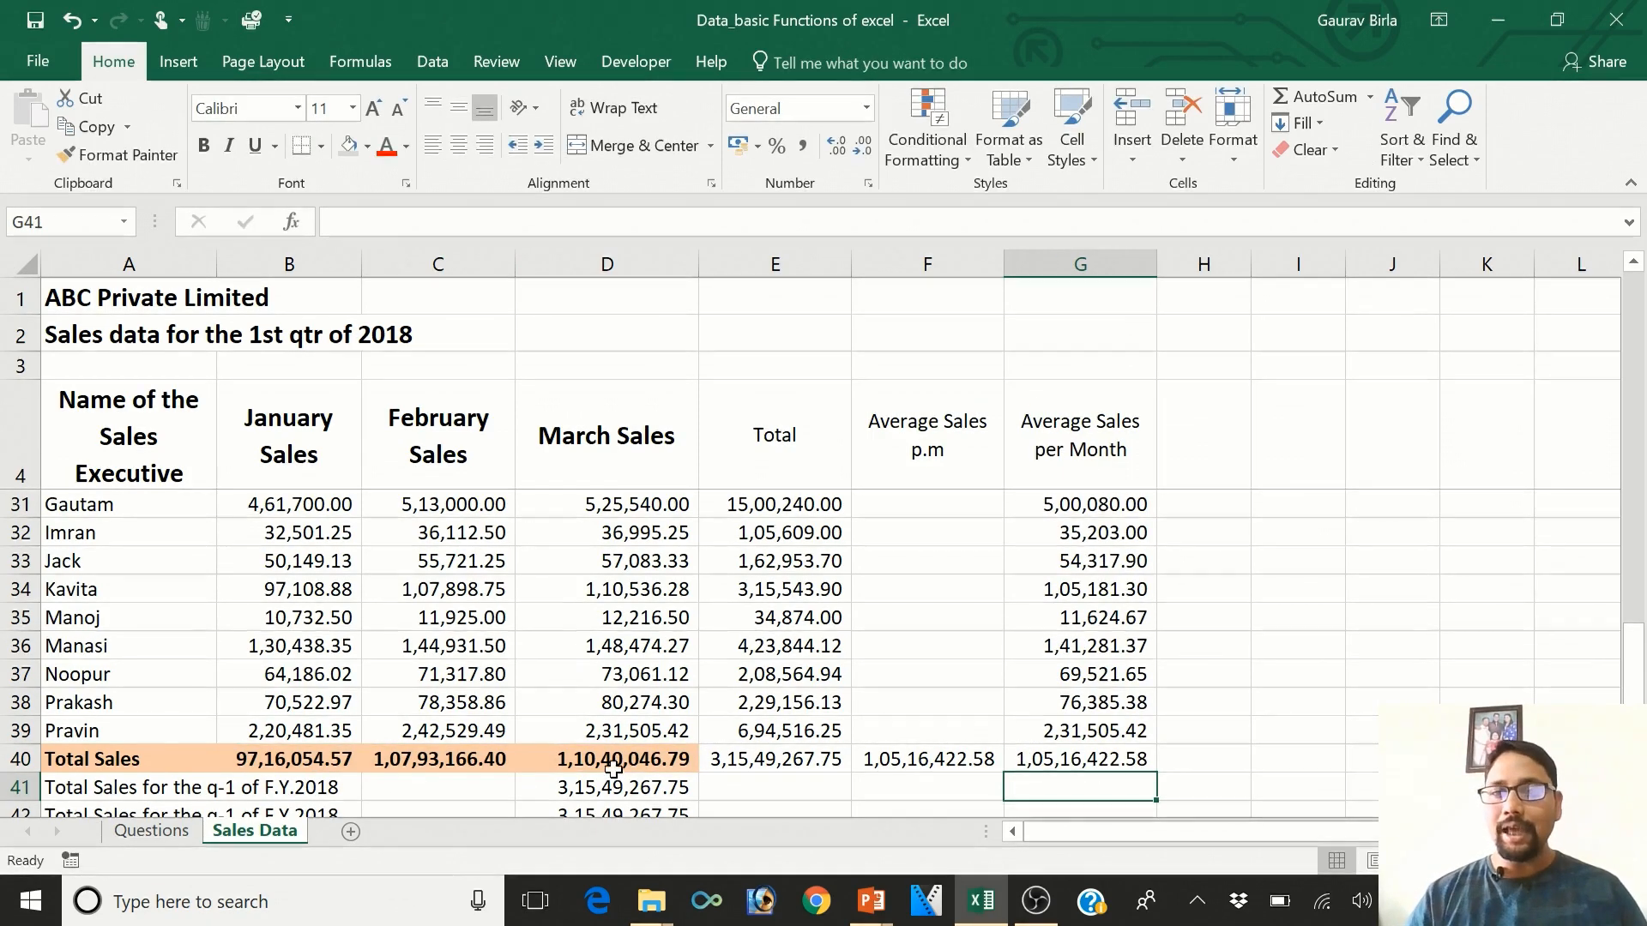
pyautogui.click(899, 760)
pyautogui.hotkey('shift', 'Right')
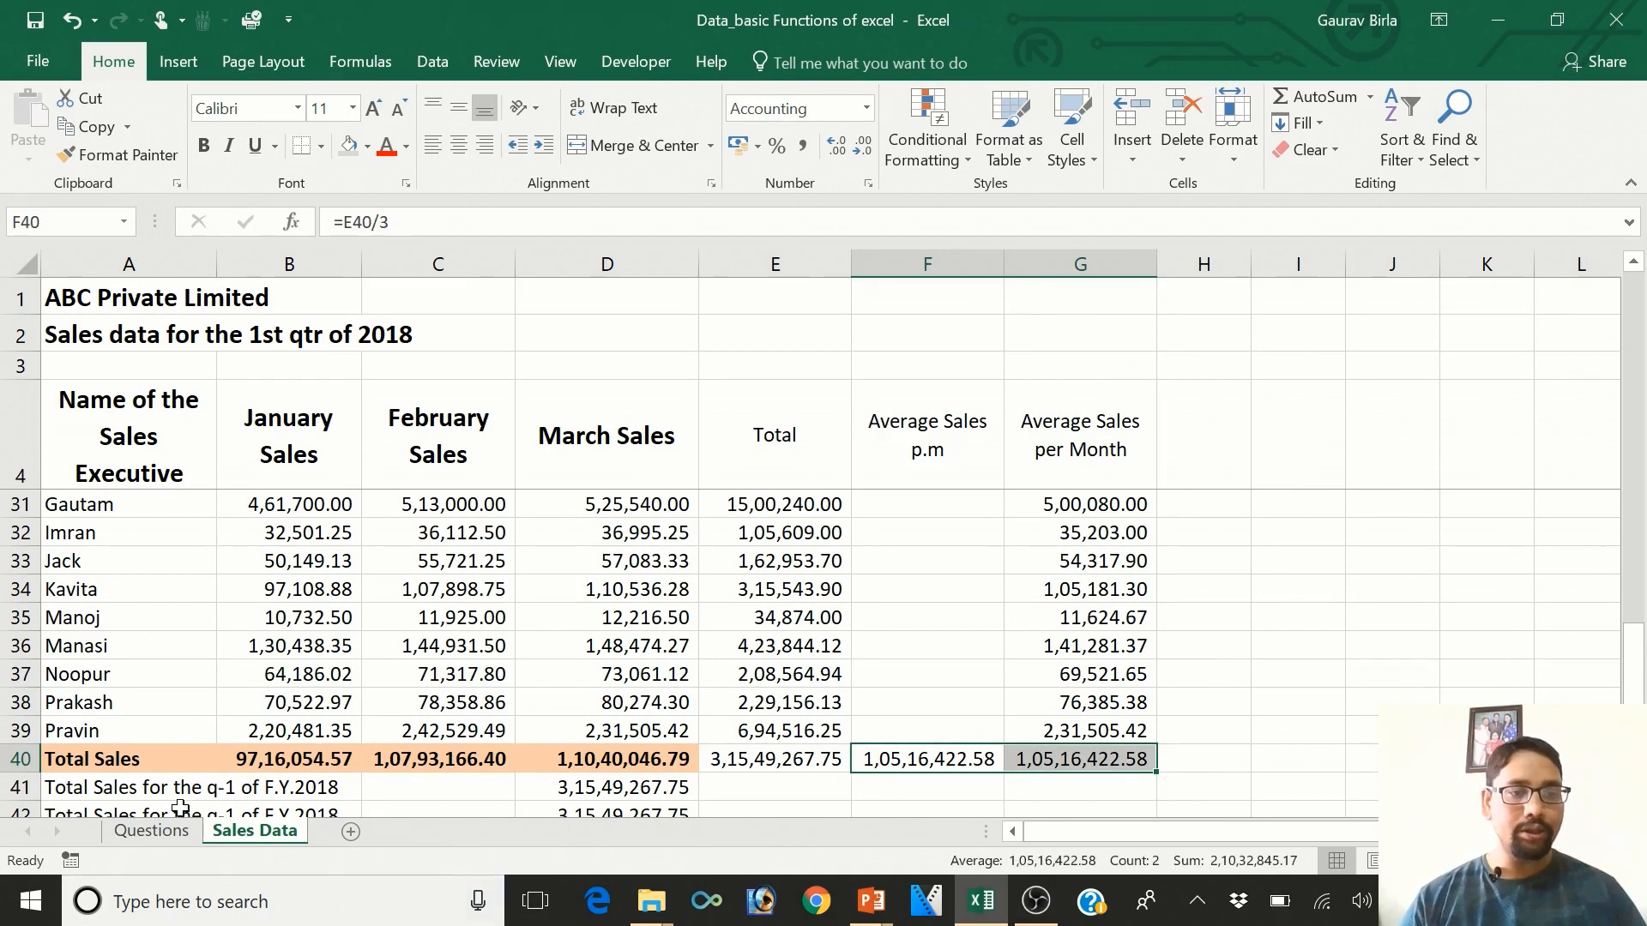
# - Mark question 7 in A10:B10 of the Questions sheet as answered with a grey fill
pyautogui.click(170, 834)
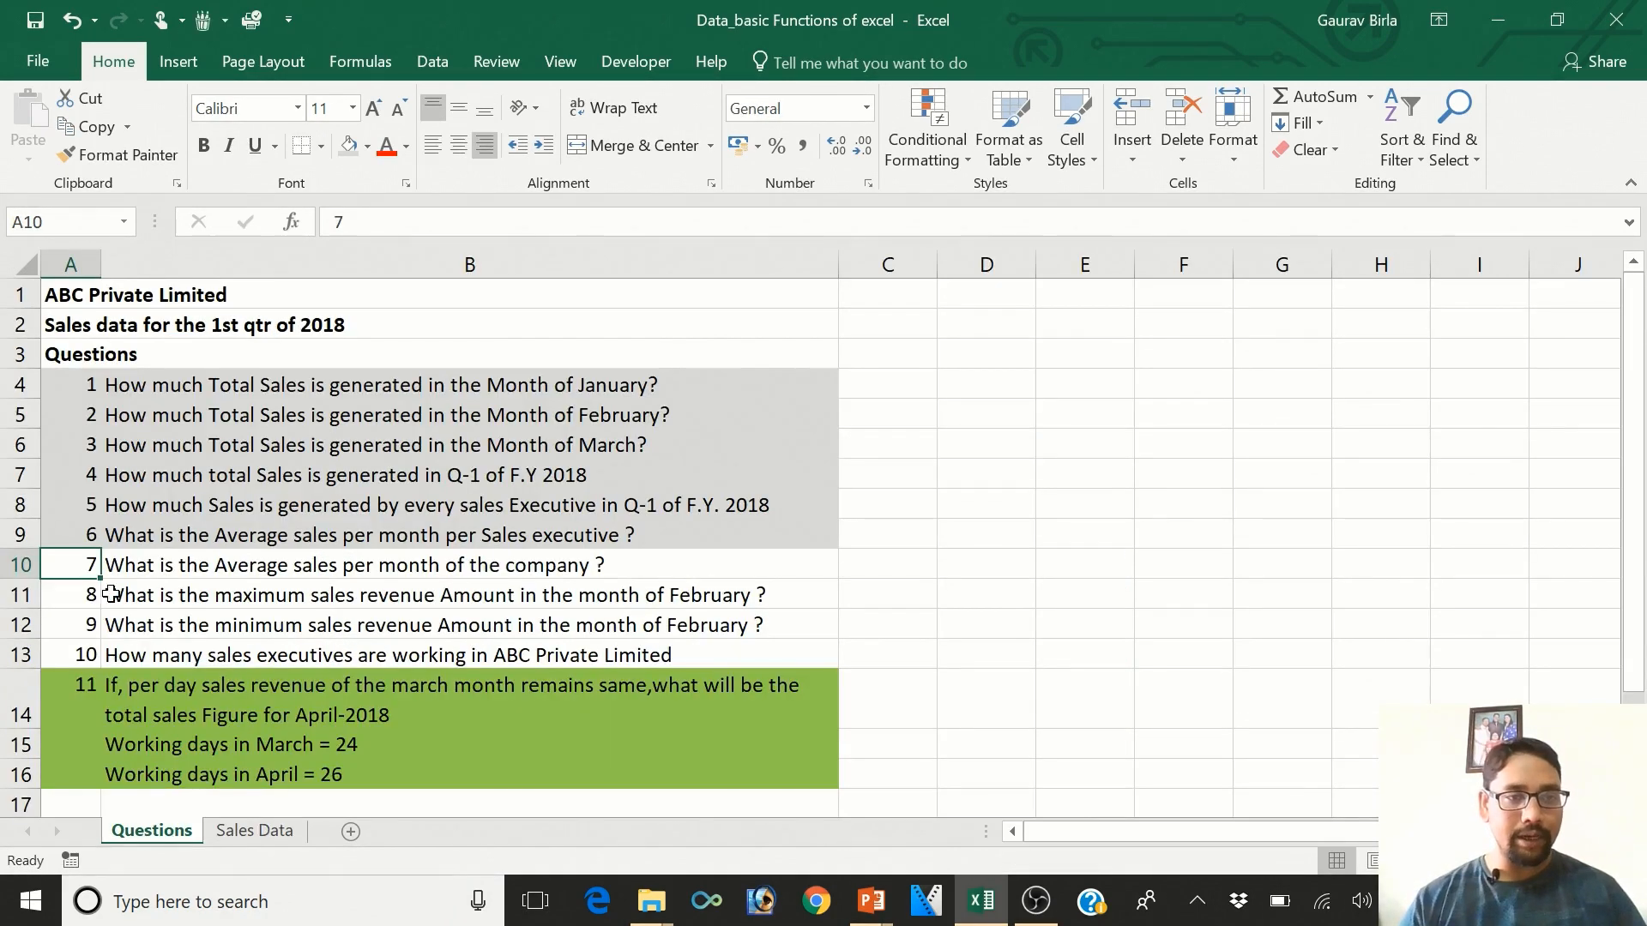
pyautogui.hotkey('shift', 'Right')
pyautogui.hotkey('shift', 'Right')
pyautogui.hotkey('shift', 'Left')
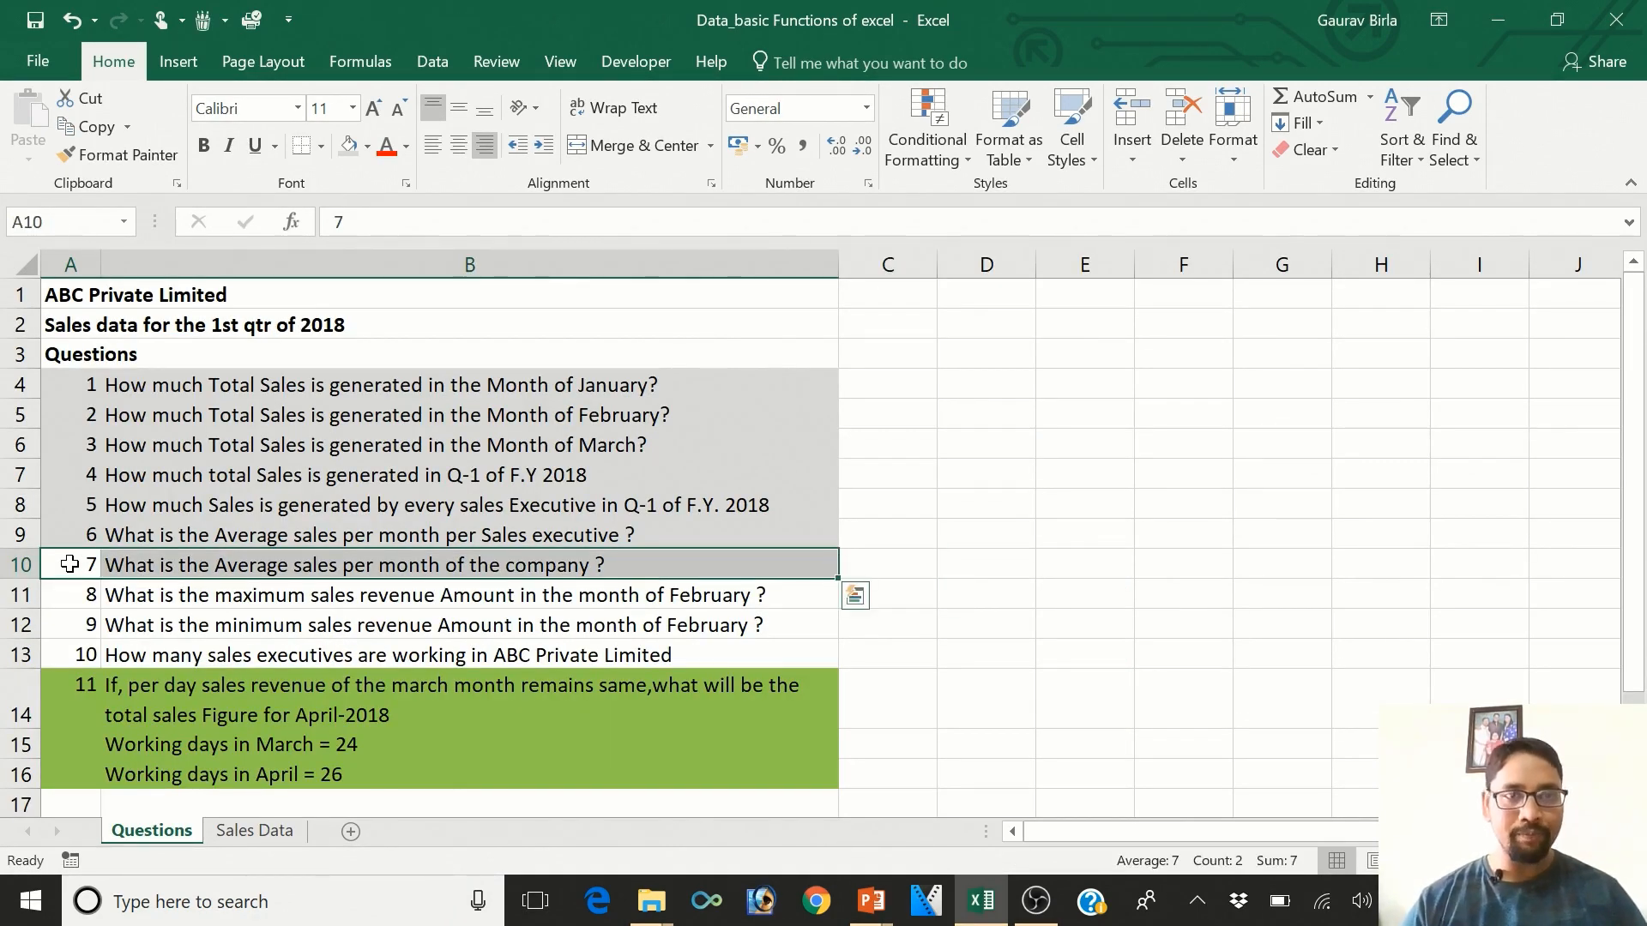
pyautogui.press('Down')
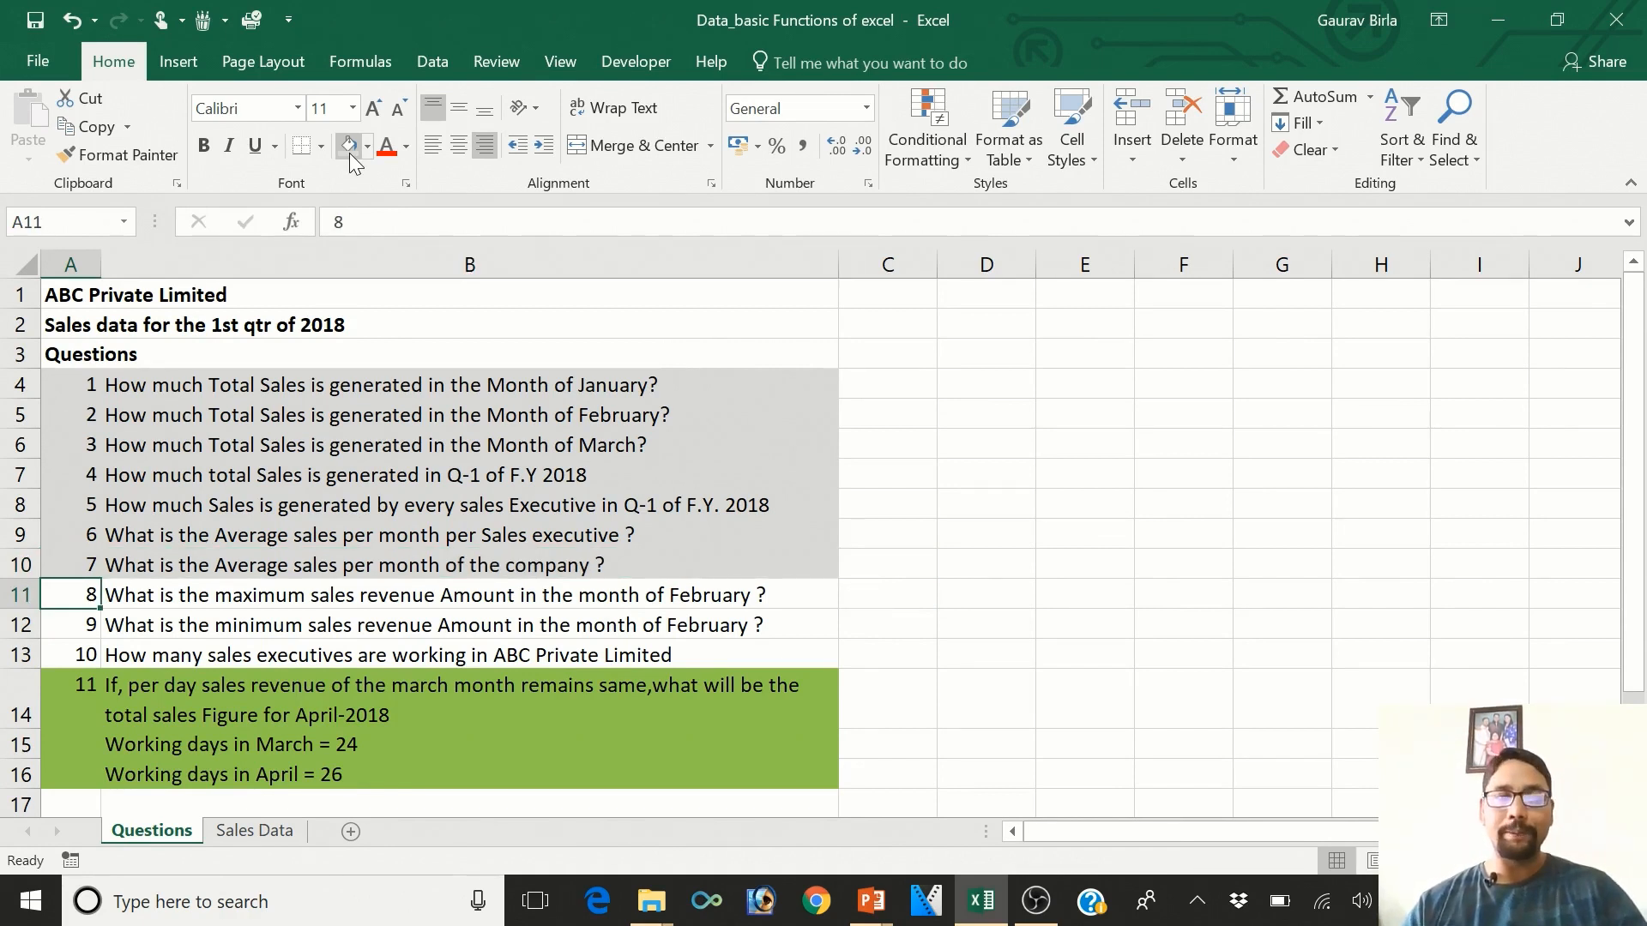
# - Read questions 8 and 9 about February's maximum and minimum sales, and return to the Sales Data sheet
pyautogui.hotkey('shift', 'Right')
pyautogui.hotkey('shift', 'Down')
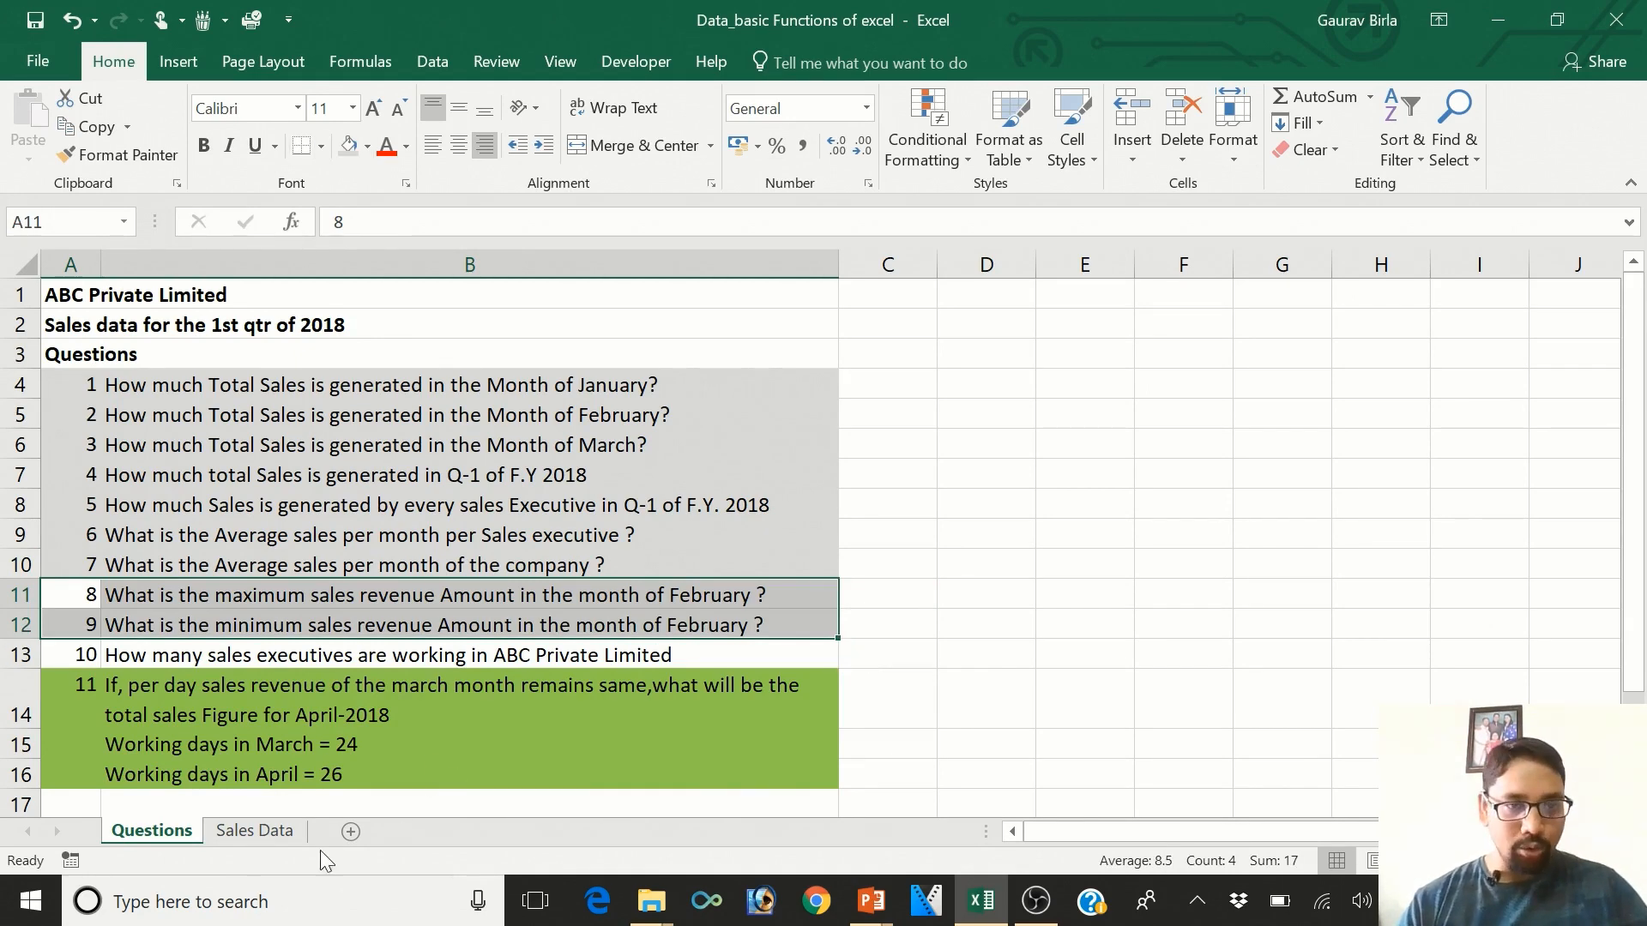
pyautogui.click(257, 829)
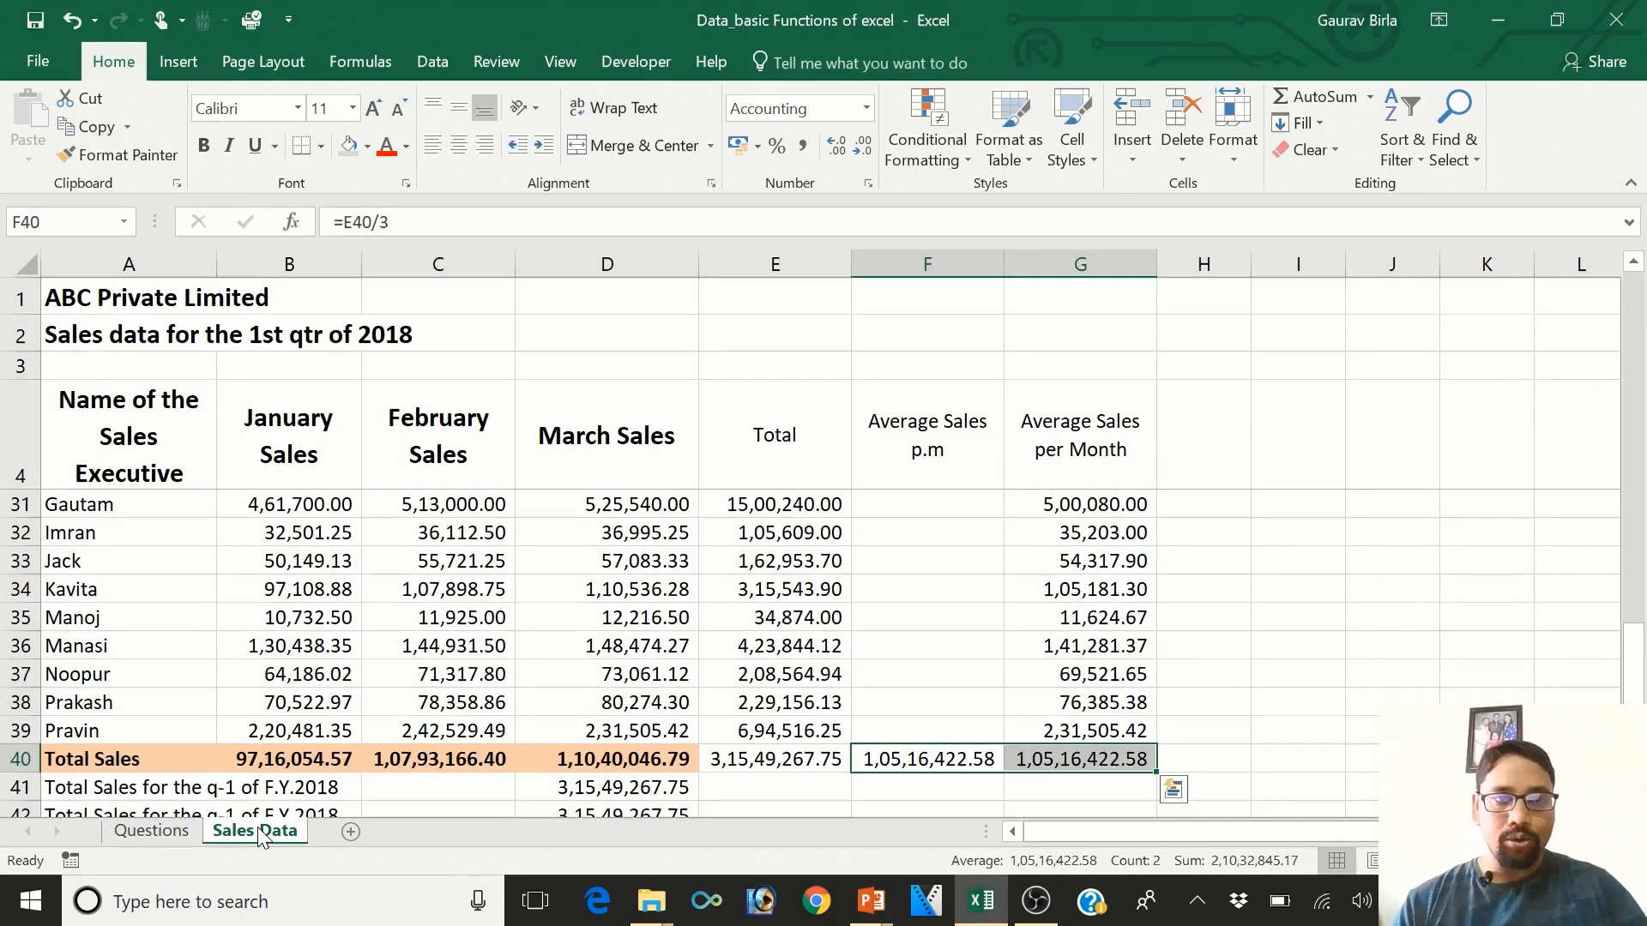
# - Review the February sales in column C, going through the executives' figures from row 5 to the total in row 40
pyautogui.click(461, 261)
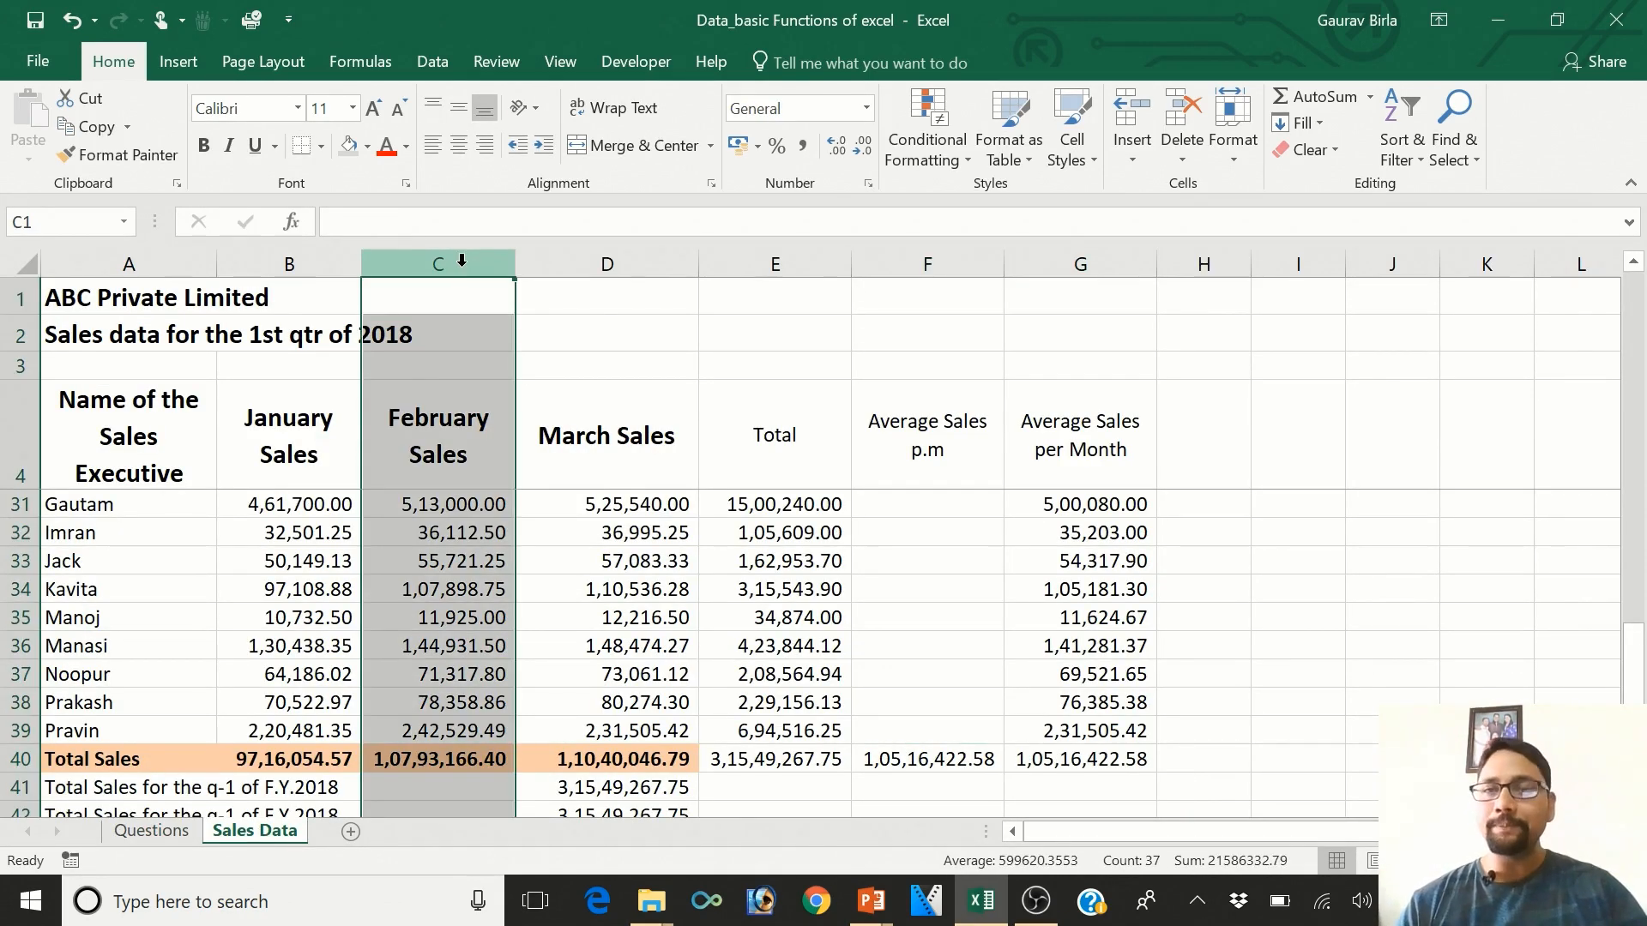
pyautogui.press('Down')
pyautogui.press('Down')
pyautogui.press('Down')
pyautogui.press('Down')
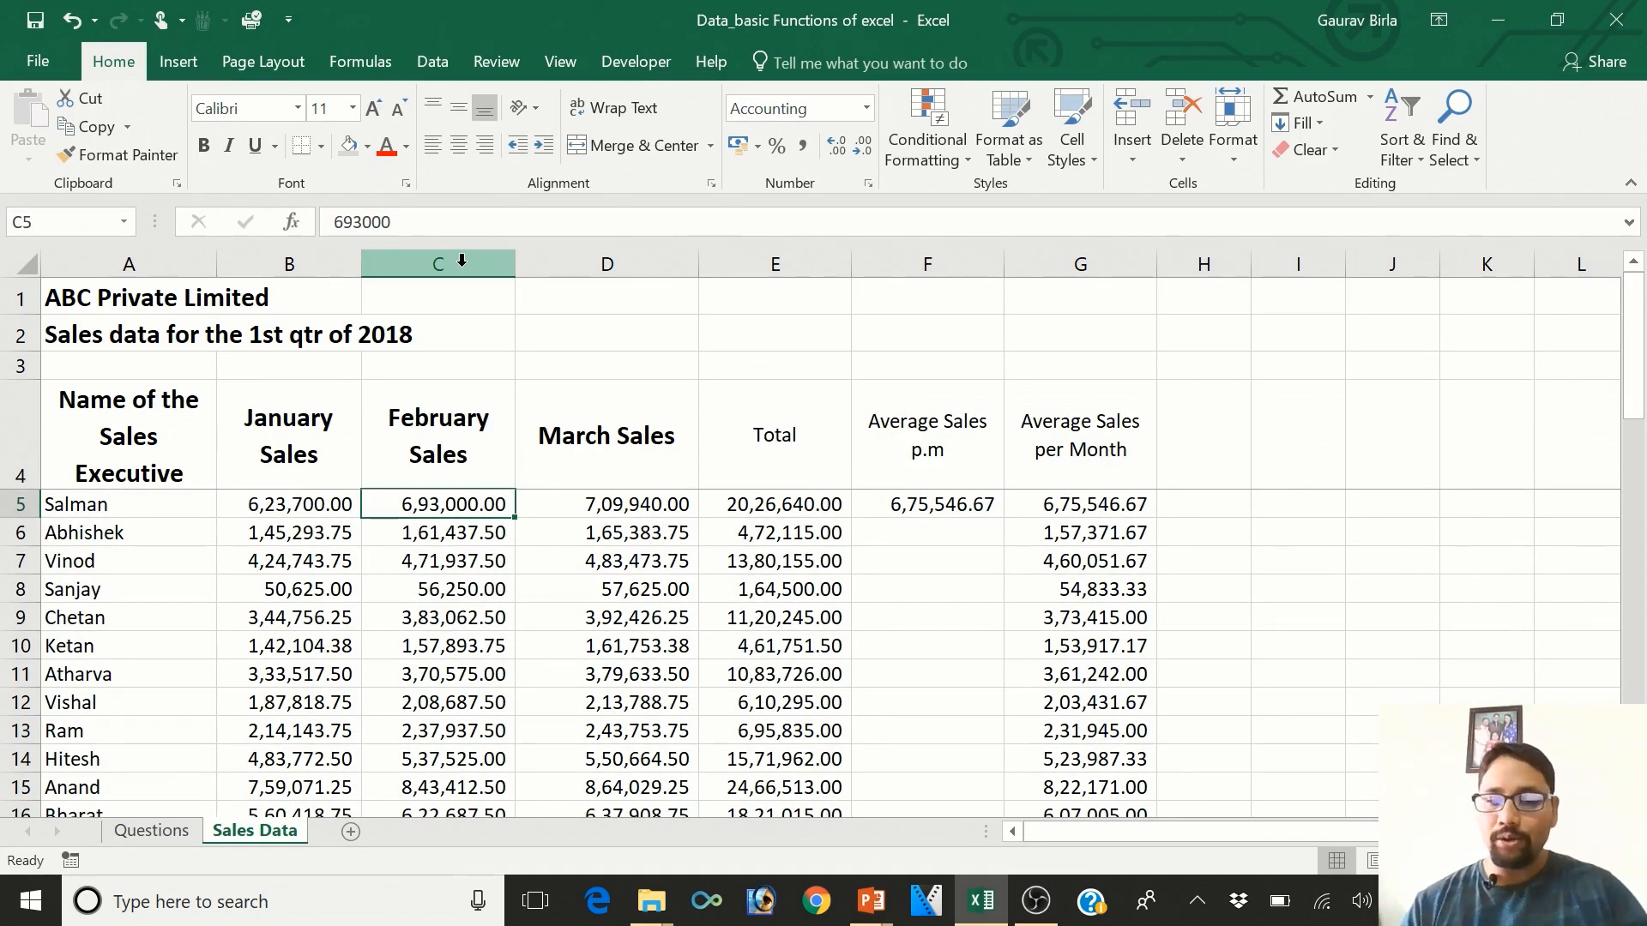
pyautogui.press('Down')
pyautogui.press('Down')
pyautogui.press('Down')
pyautogui.press('Down')
pyautogui.press('Down')
pyautogui.press('Down')
pyautogui.press('Down')
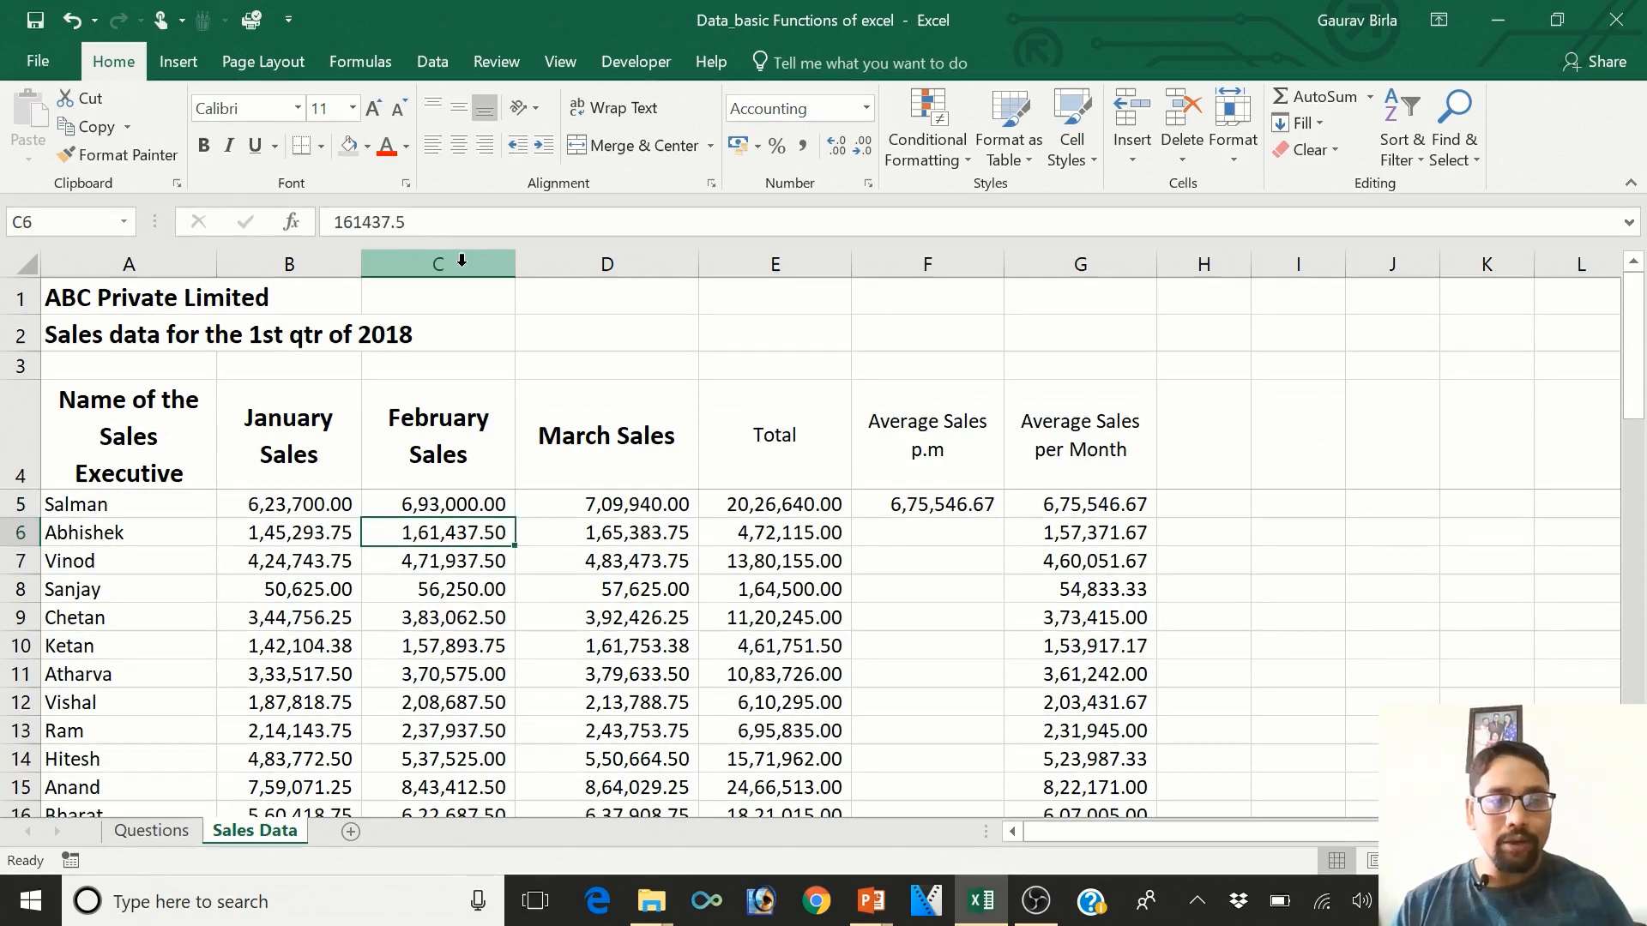
pyautogui.press('Down')
pyautogui.press('Down')
pyautogui.press('Down')
pyautogui.press('Down')
pyautogui.press('Down')
pyautogui.press('Down')
pyautogui.press('Down')
pyautogui.press('Down')
pyautogui.press('Down')
pyautogui.press('Down')
pyautogui.press('Down')
pyautogui.press('Down')
pyautogui.press('Down')
pyautogui.press('Down')
pyautogui.press('Down')
pyautogui.press('Down')
pyautogui.press('Down')
pyautogui.press('Down')
pyautogui.press('Down')
pyautogui.press('Down')
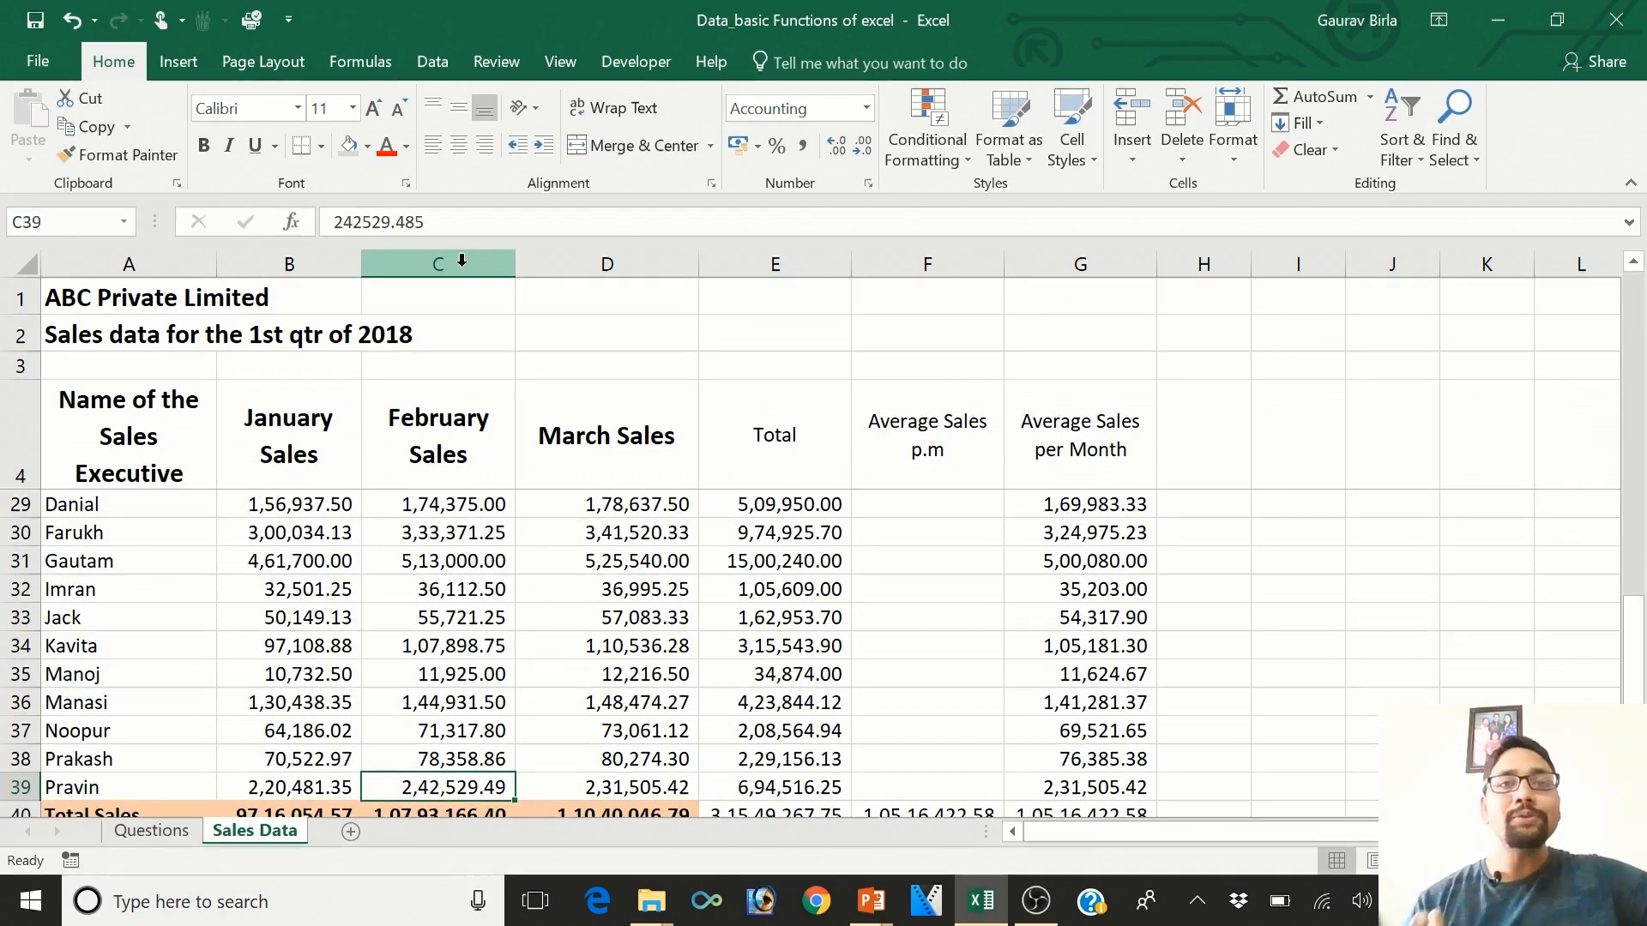
pyautogui.press('Down')
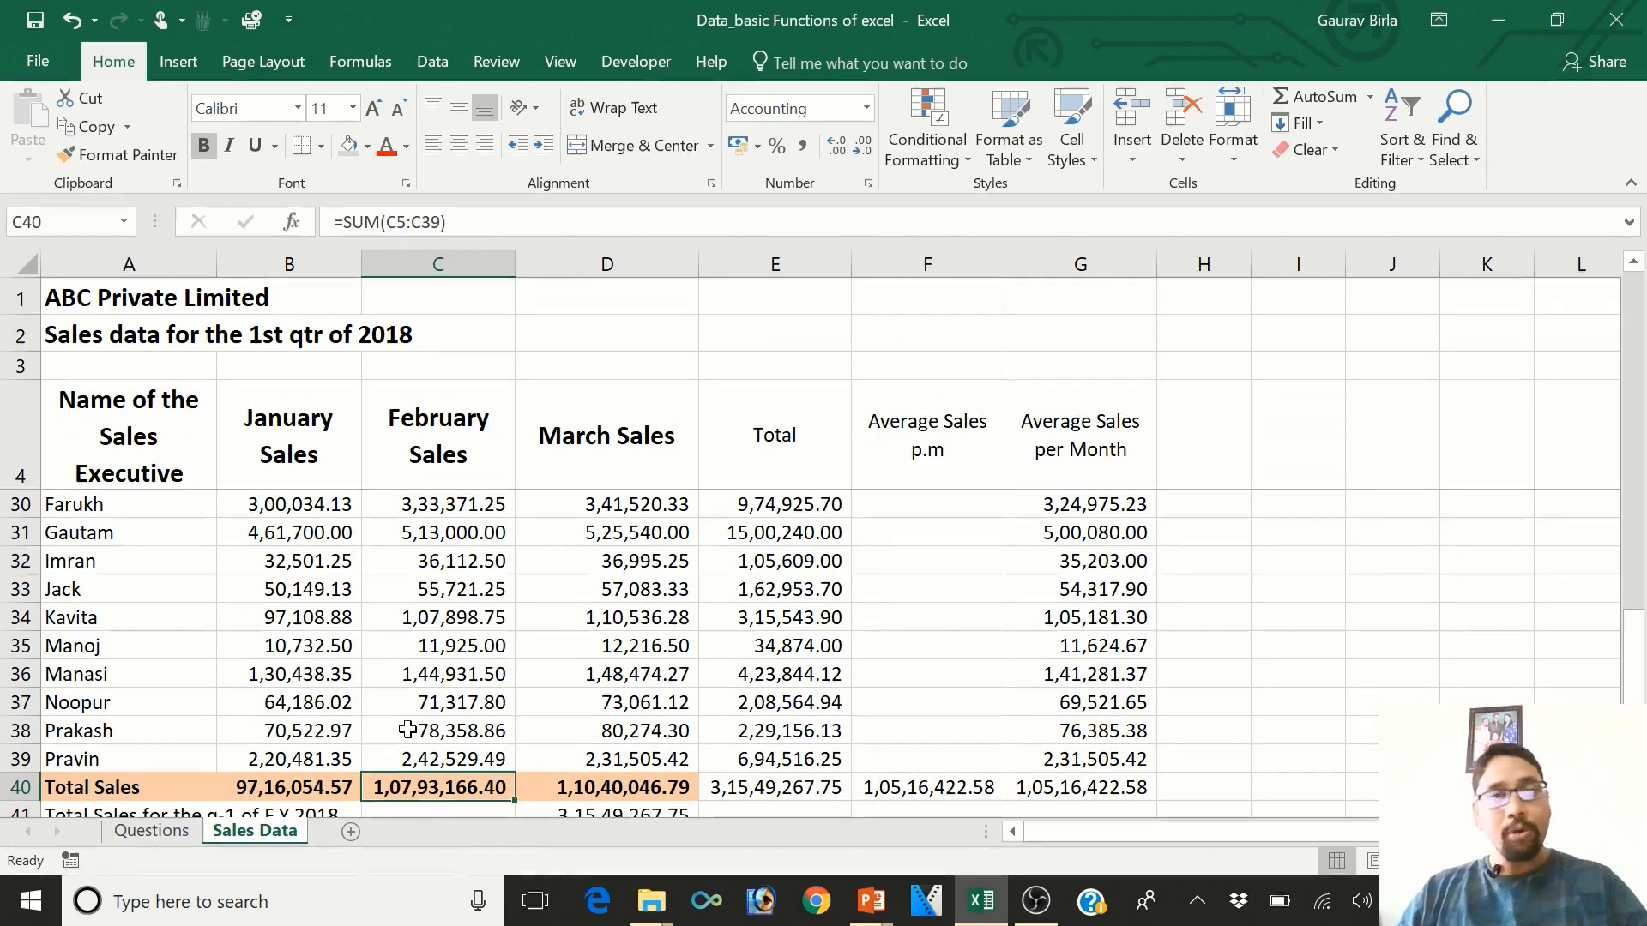
# - Add the label "Maximum Sales" in A44, below the quarterly total rows
pyautogui.press('Down')
pyautogui.press('Down')
pyautogui.press('Down')
pyautogui.press('Down')
pyautogui.press('Down')
pyautogui.press('Down')
pyautogui.press('Down')
pyautogui.press('Up')
pyautogui.press('Up')
pyautogui.press('Up')
pyautogui.press('Left')
pyautogui.press('Left')
pyautogui.write('Maximum')
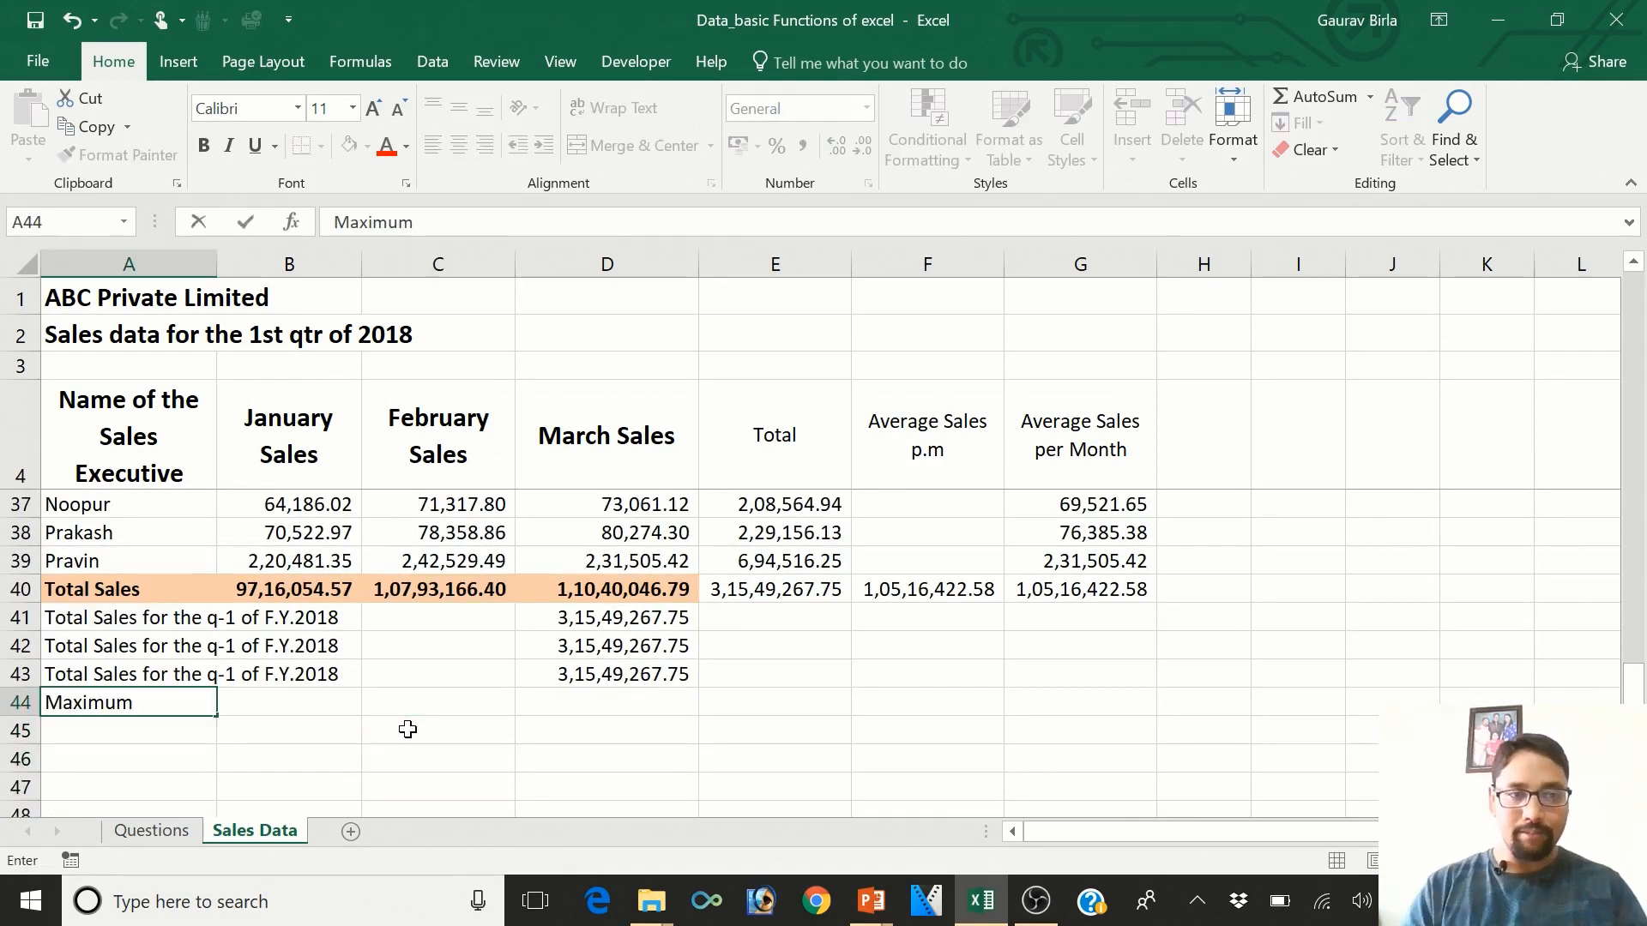
pyautogui.write(' Sales')
pyautogui.press('Right')
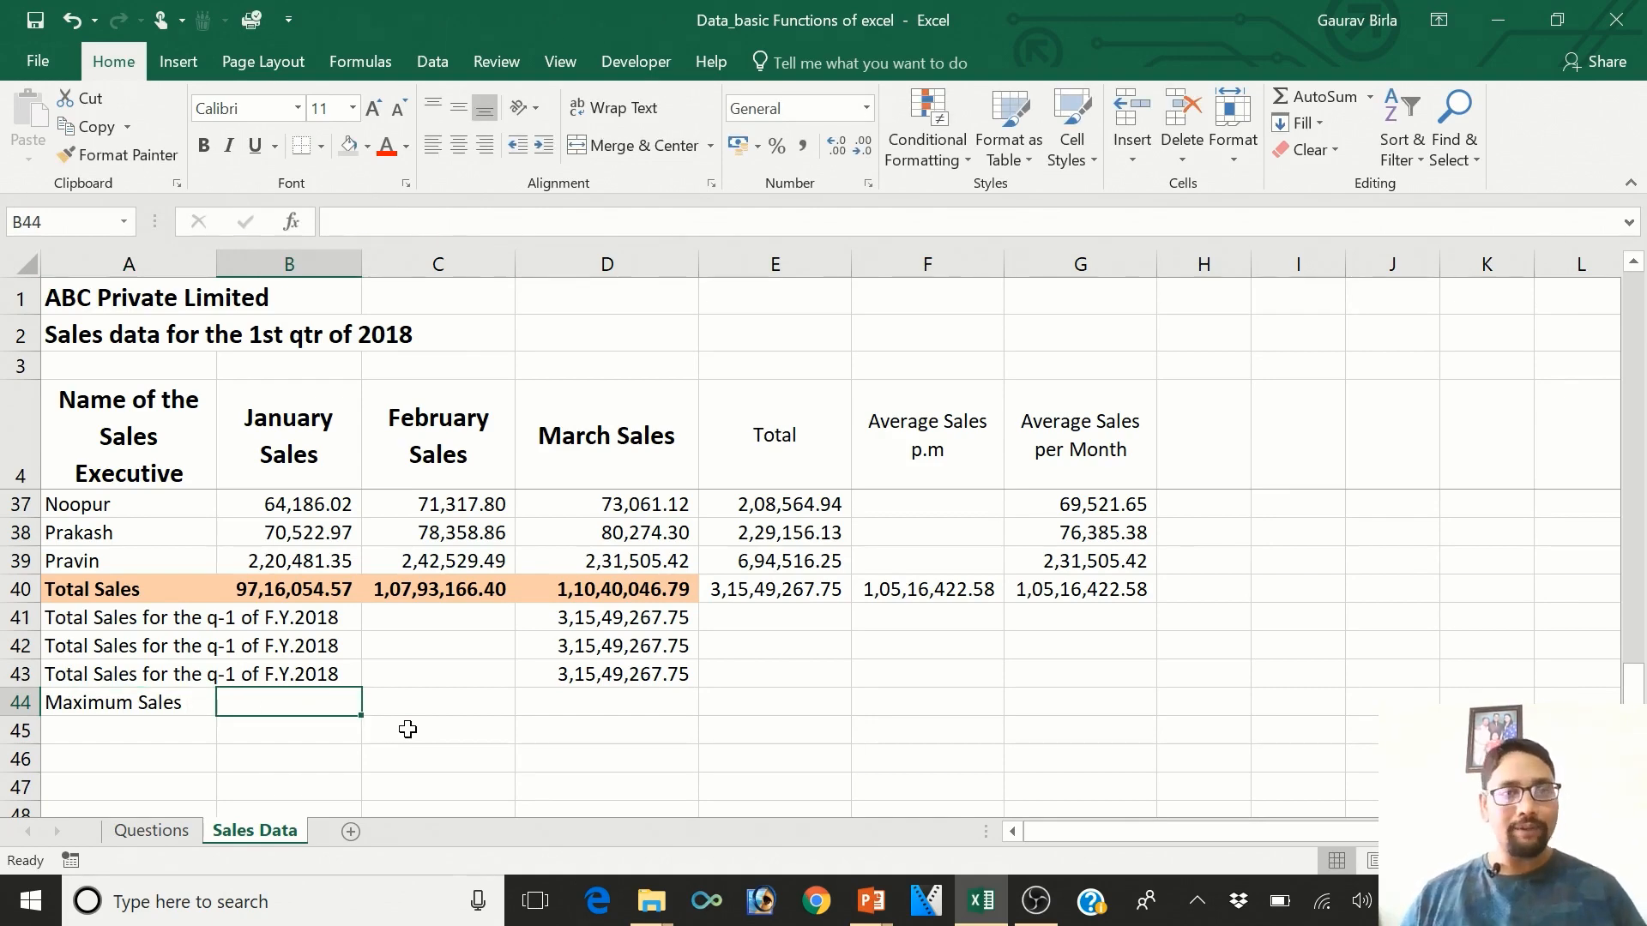
# - Find the highest January sales in B44 with =MAX(B5:B39) and check the formula
pyautogui.write('=')
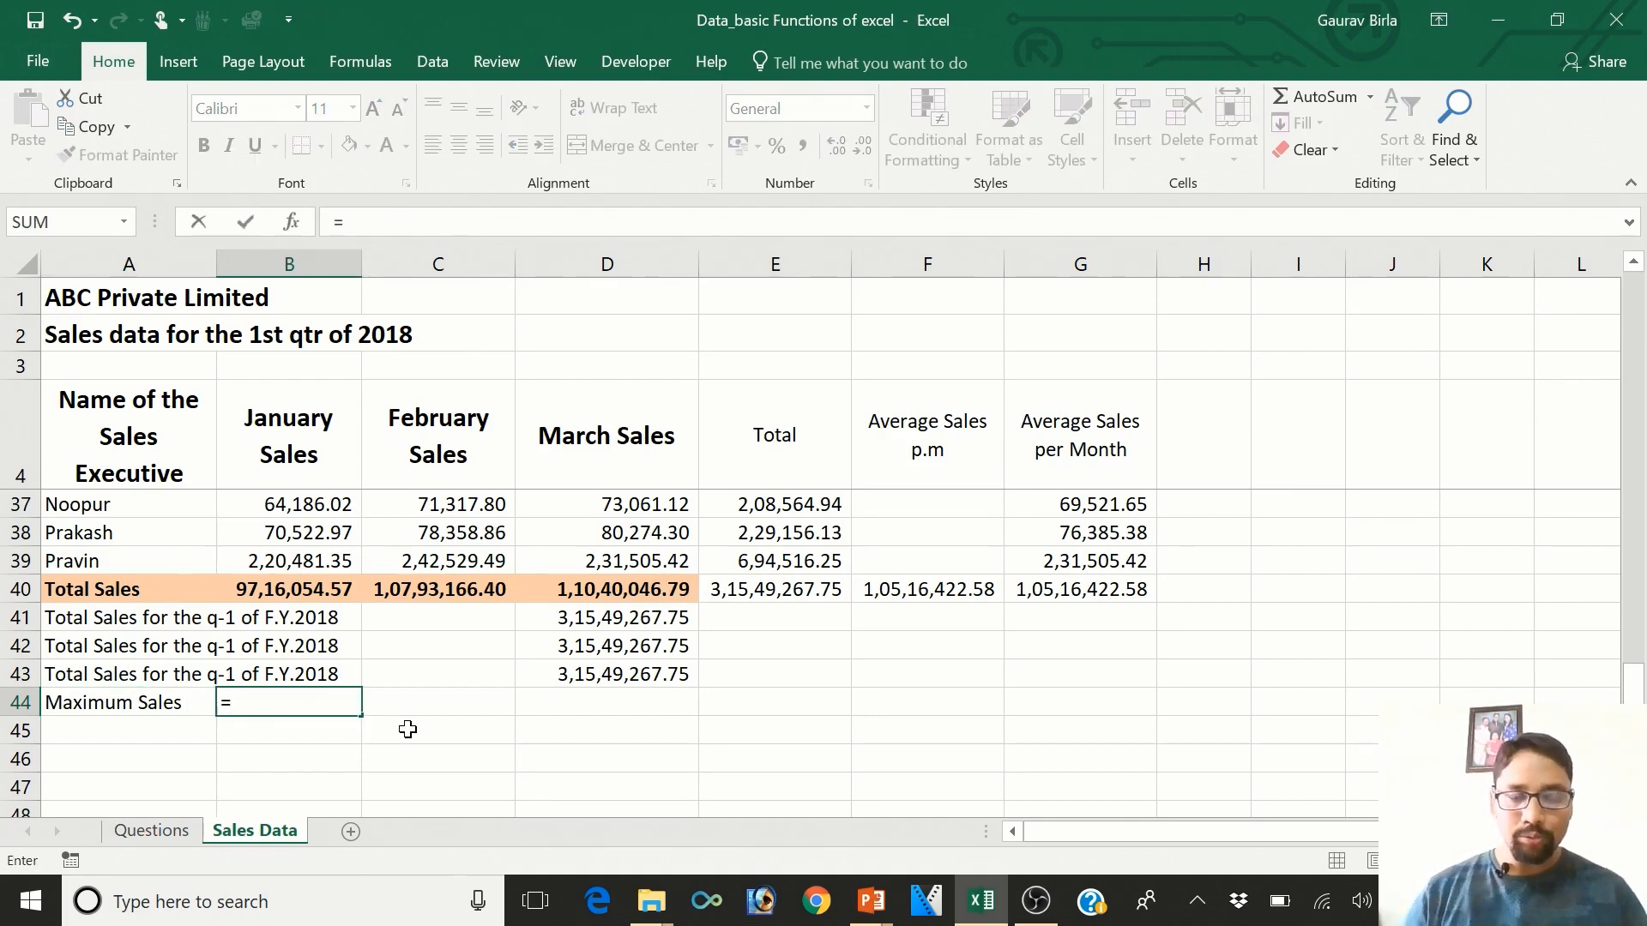
pyautogui.write('max')
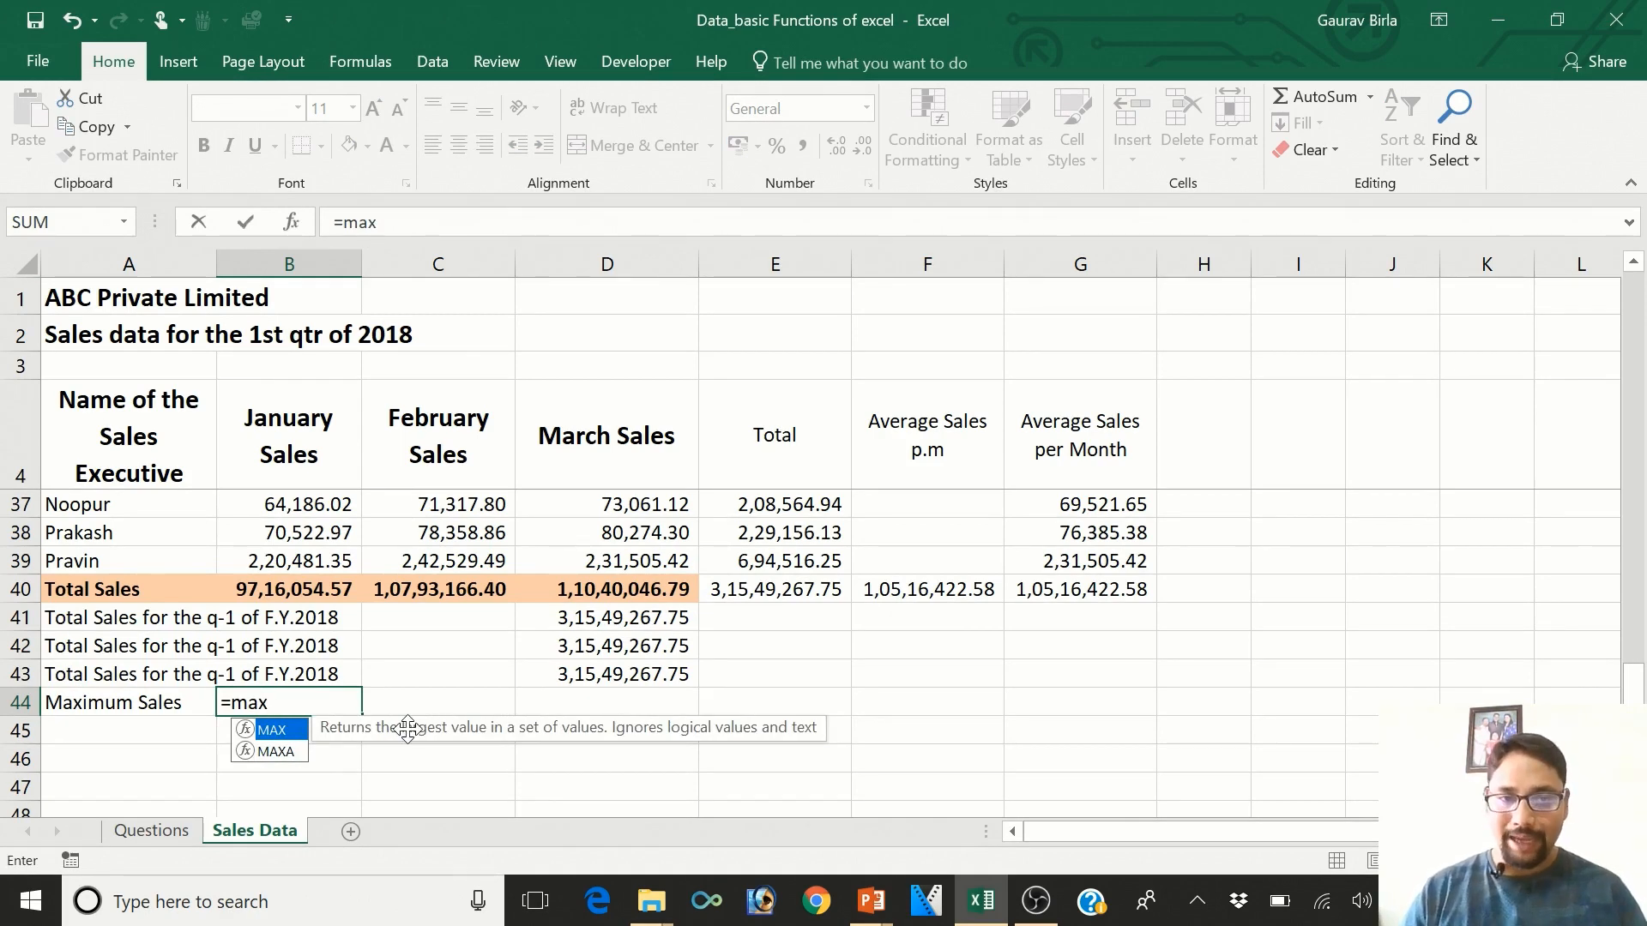
pyautogui.write('(')
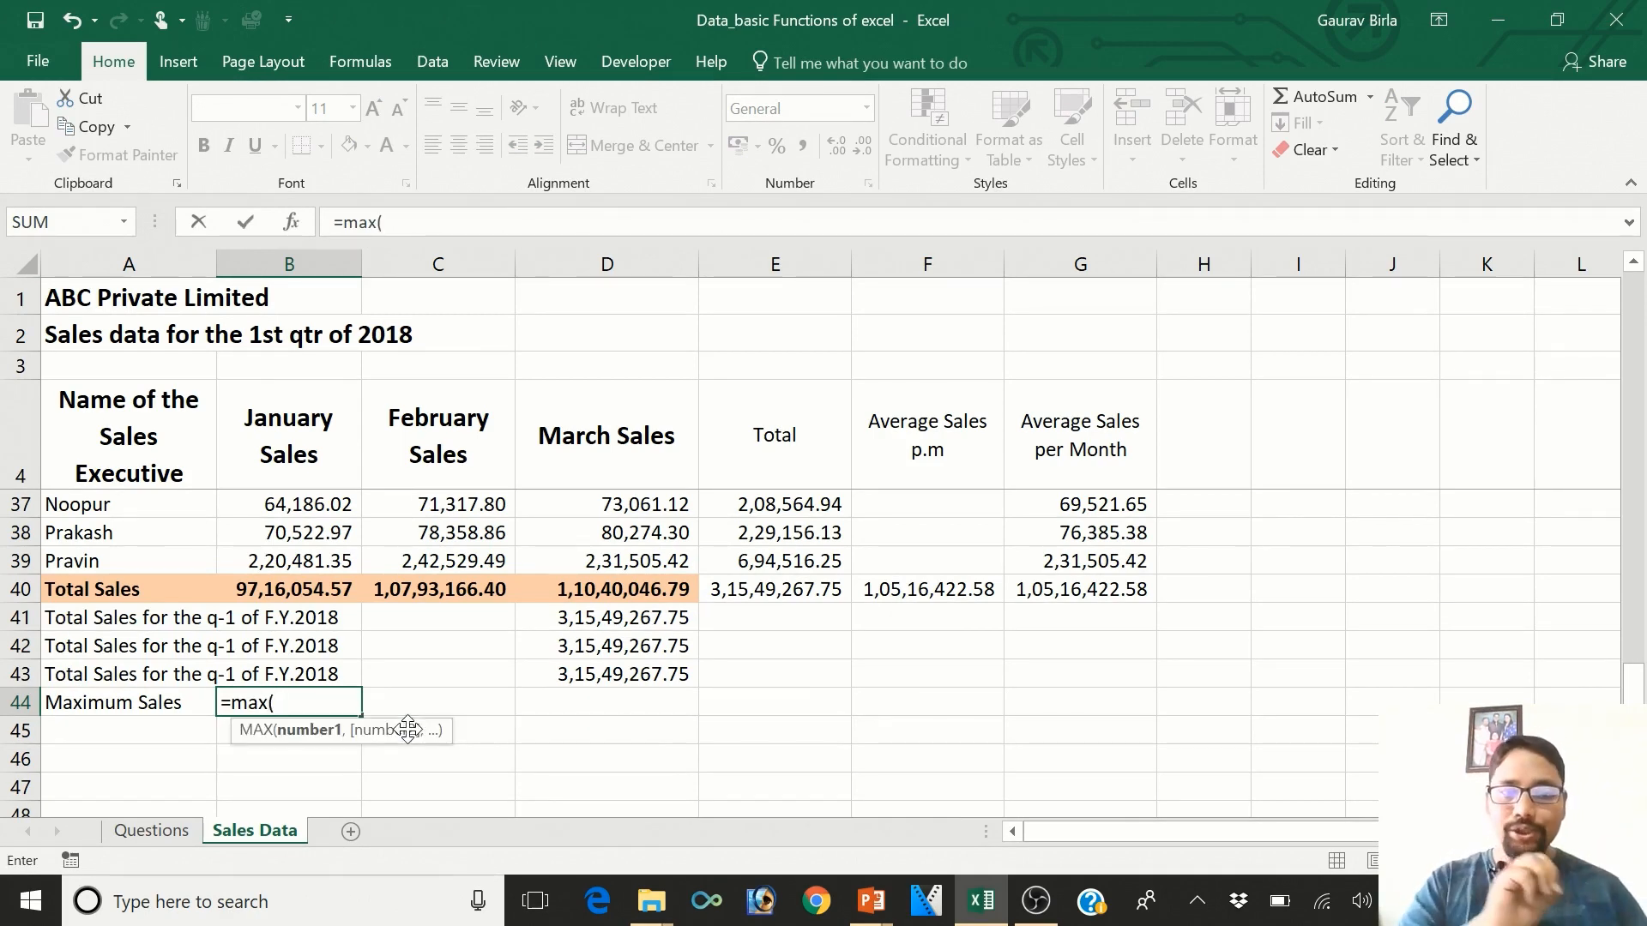
pyautogui.click(288, 557)
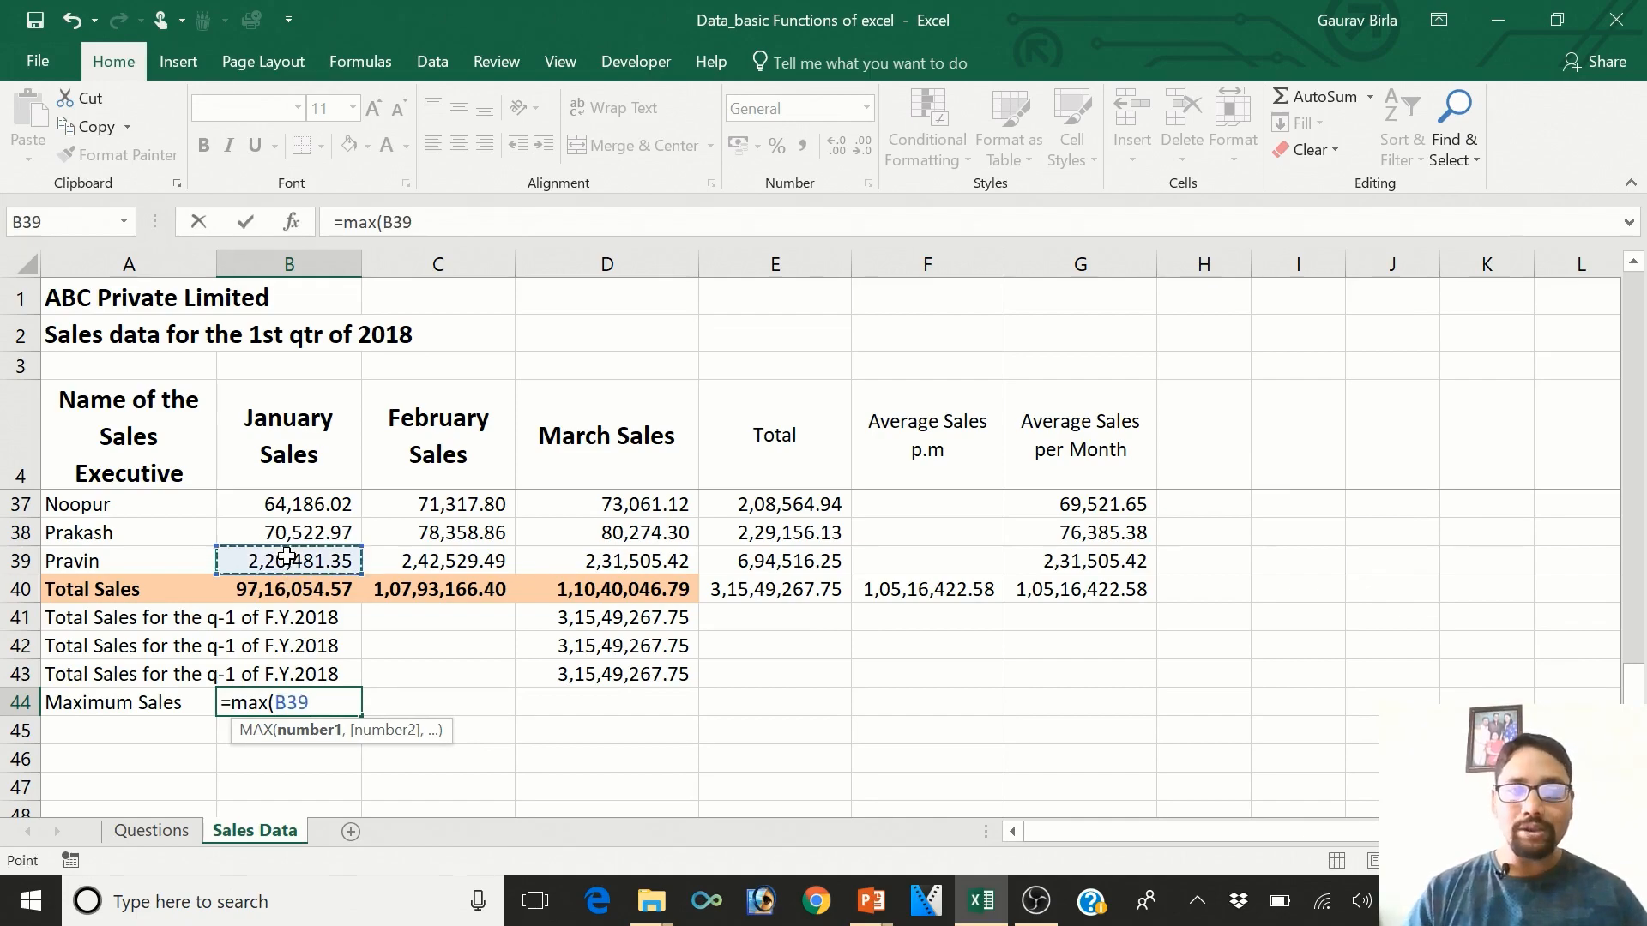
pyautogui.moveTo(288, 556); pyautogui.dragTo(288, 492)
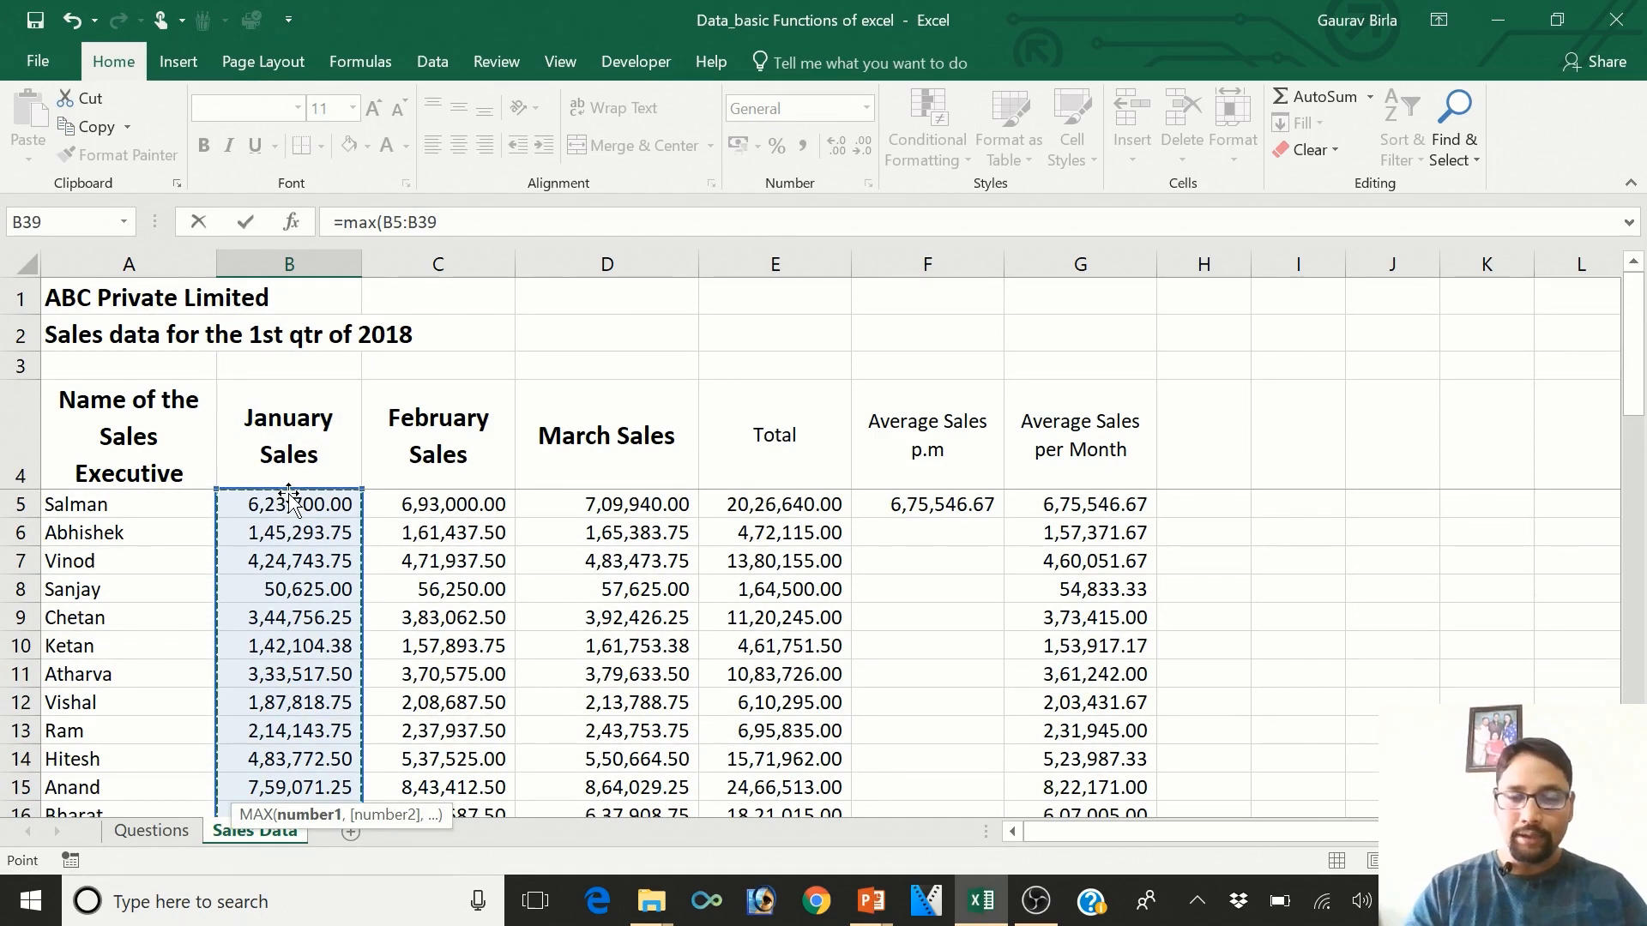
pyautogui.write(')')
pyautogui.press('Return')
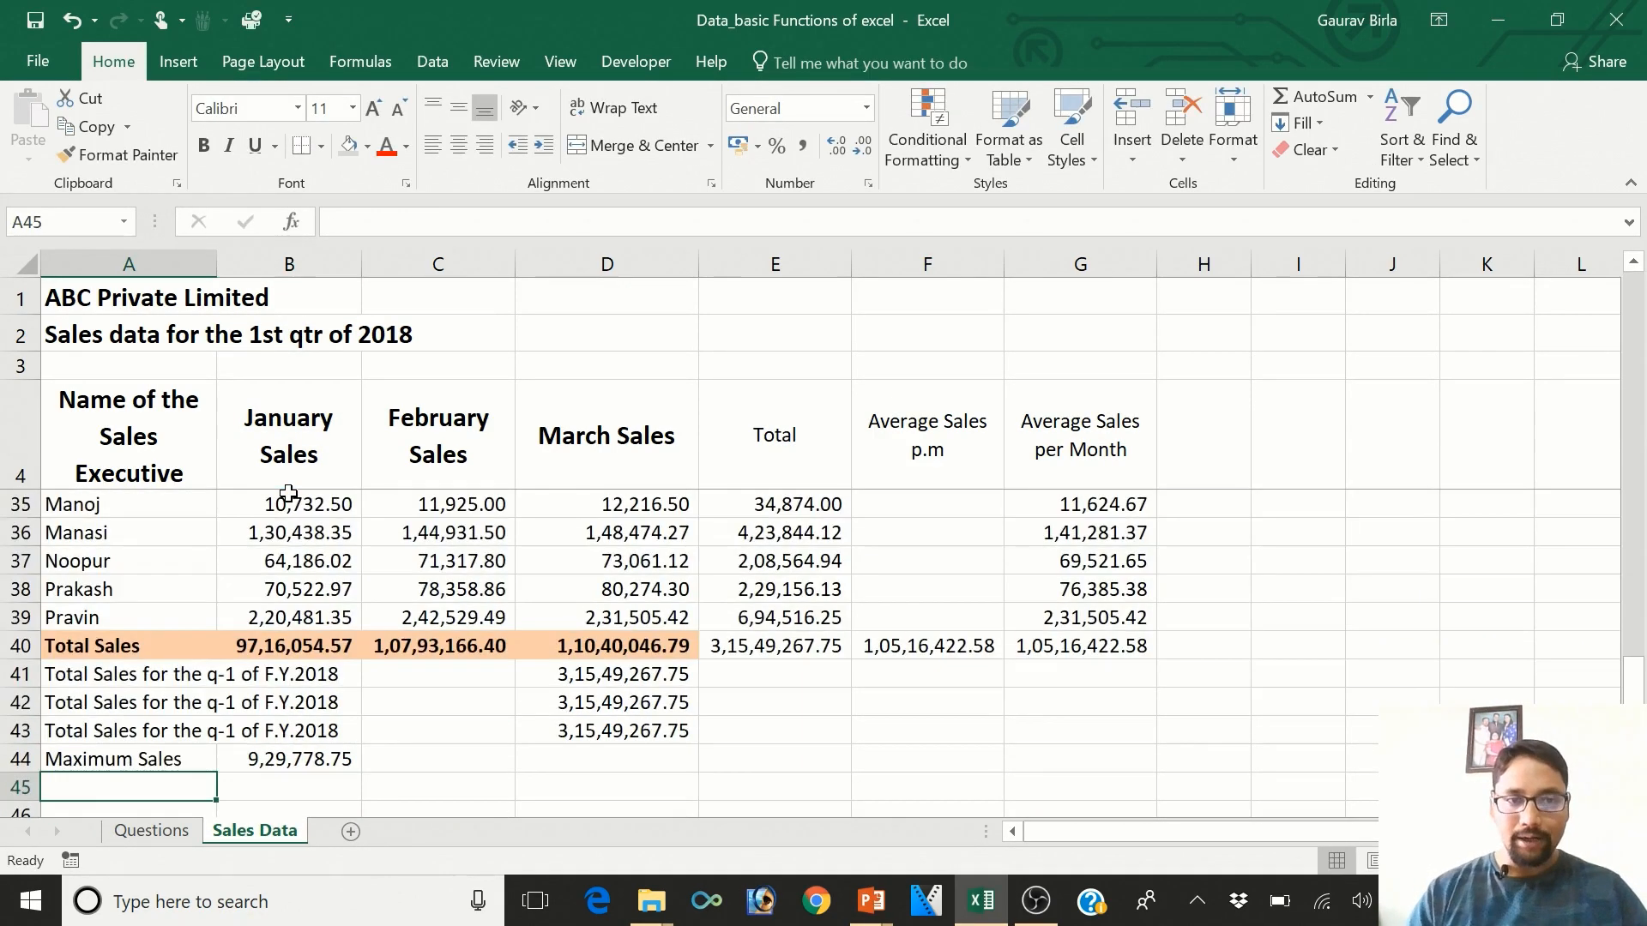
pyautogui.press('Up')
pyautogui.press('Right')
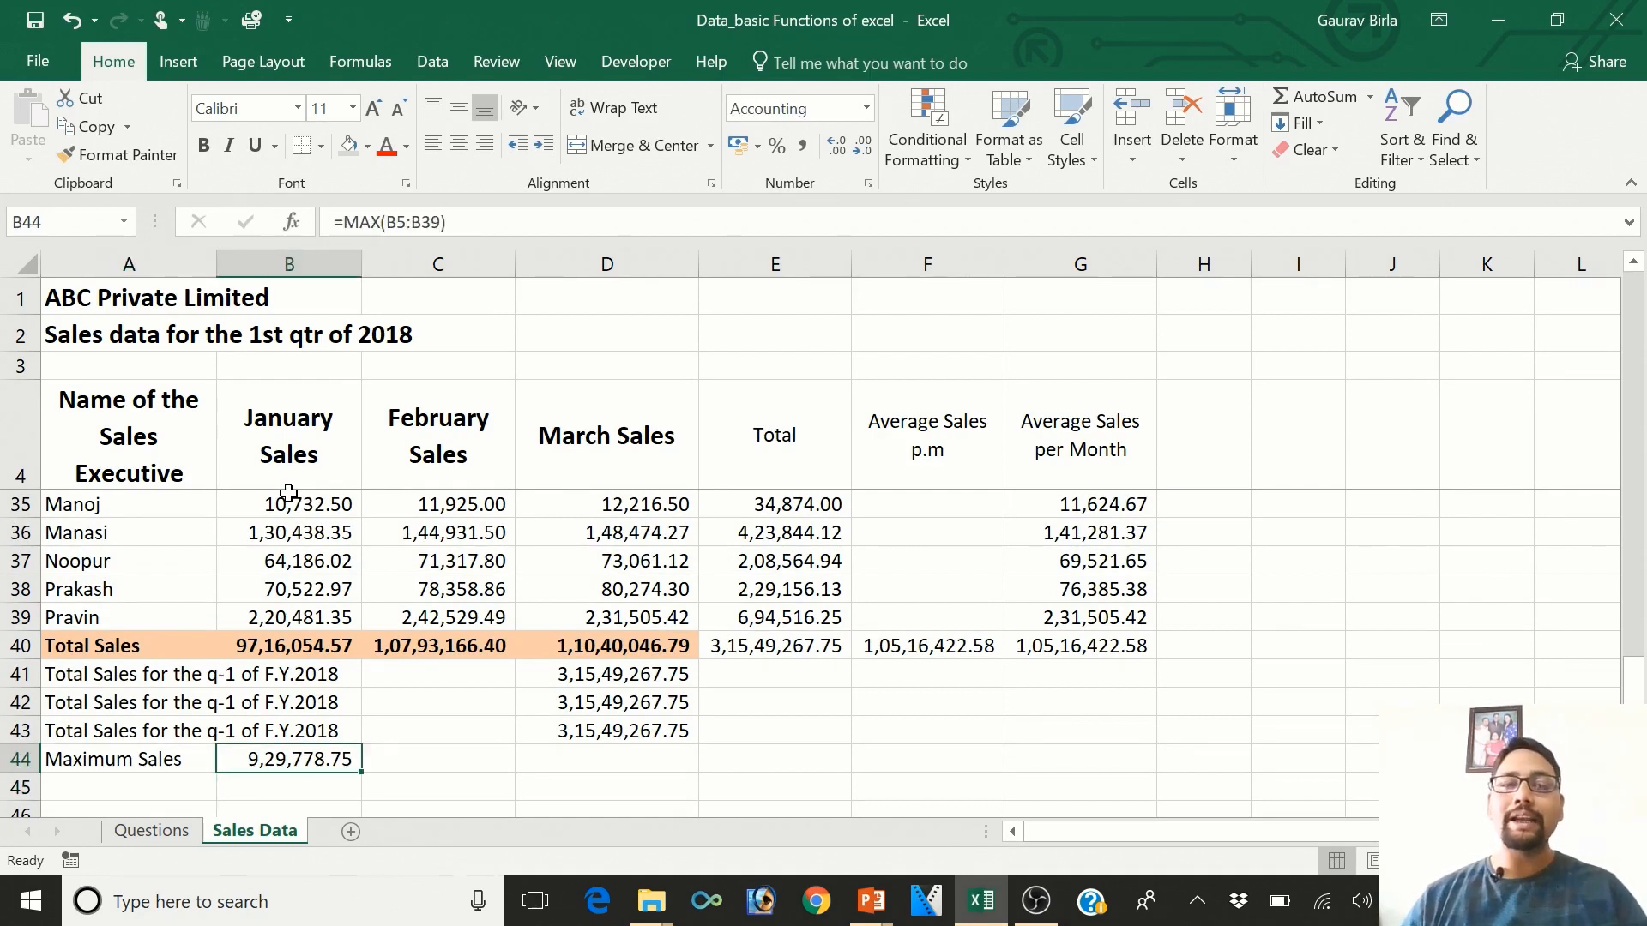
pyautogui.press('Right')
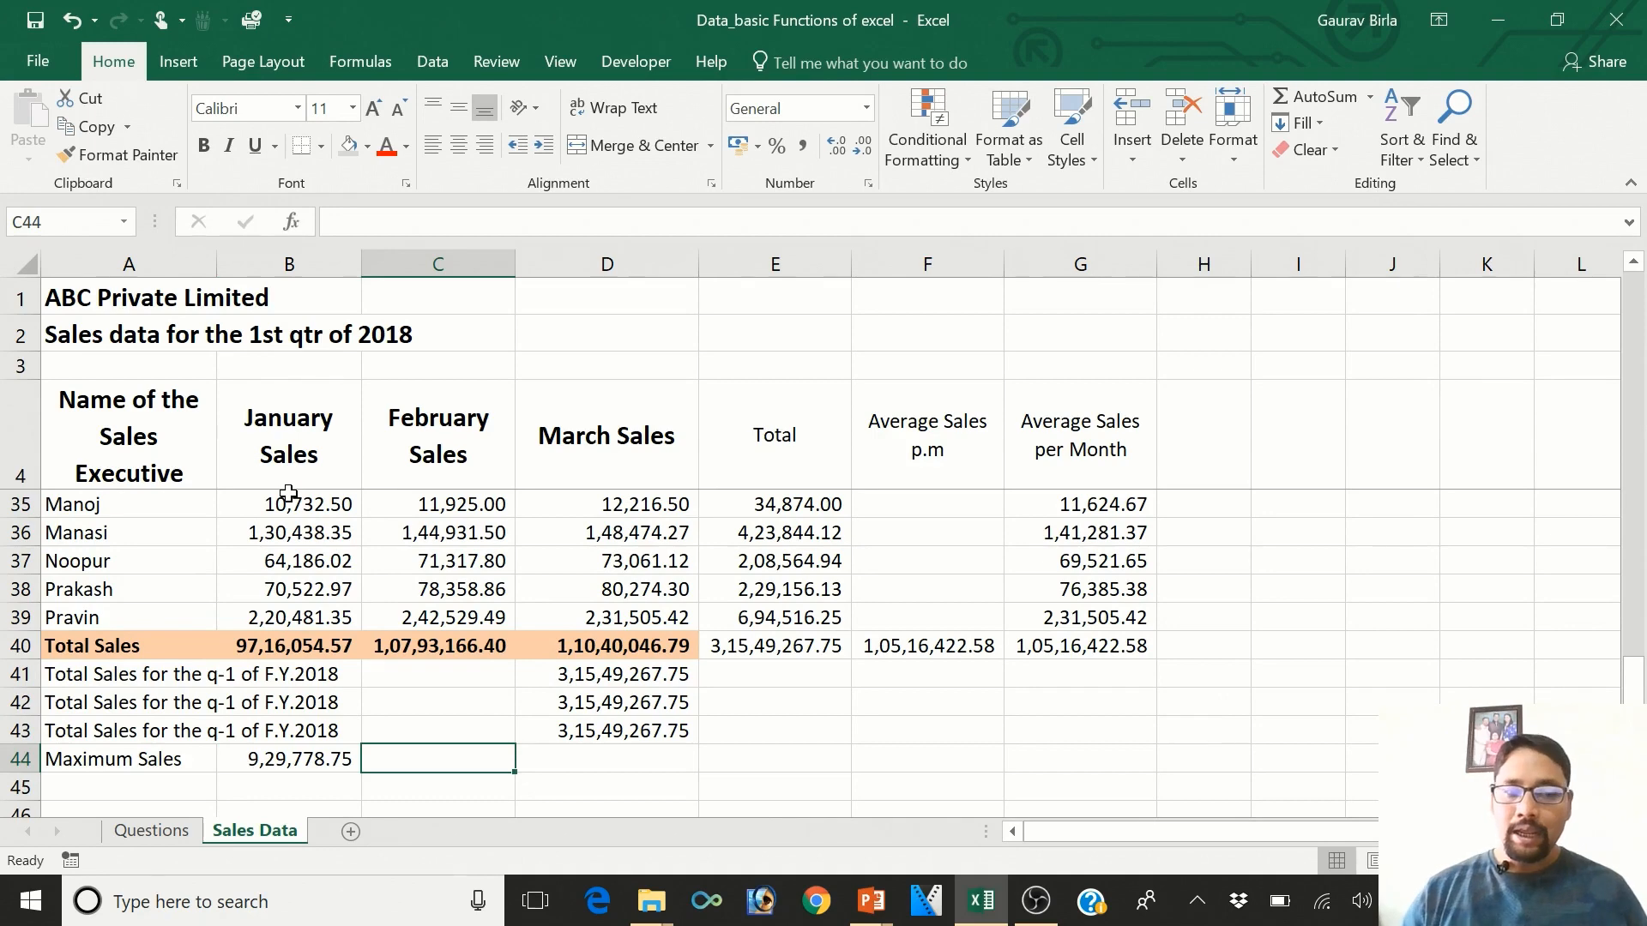
# - Find the highest February sales in C44 with =MAX(C5:C39) and check the formula
pyautogui.write('=')
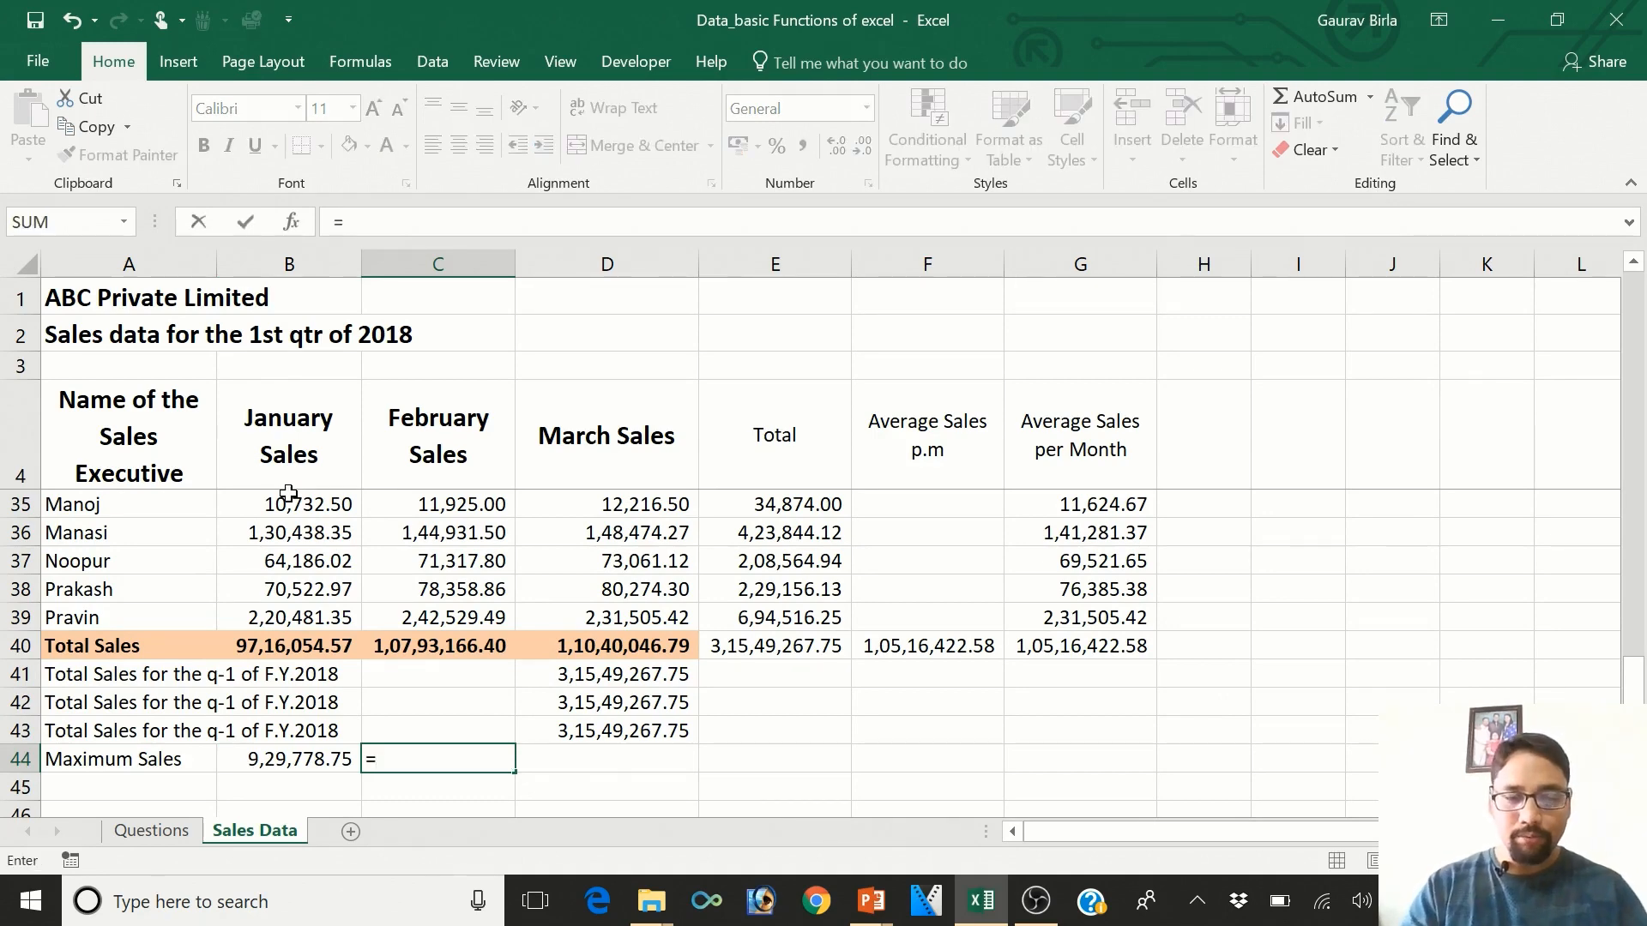
pyautogui.write('max(')
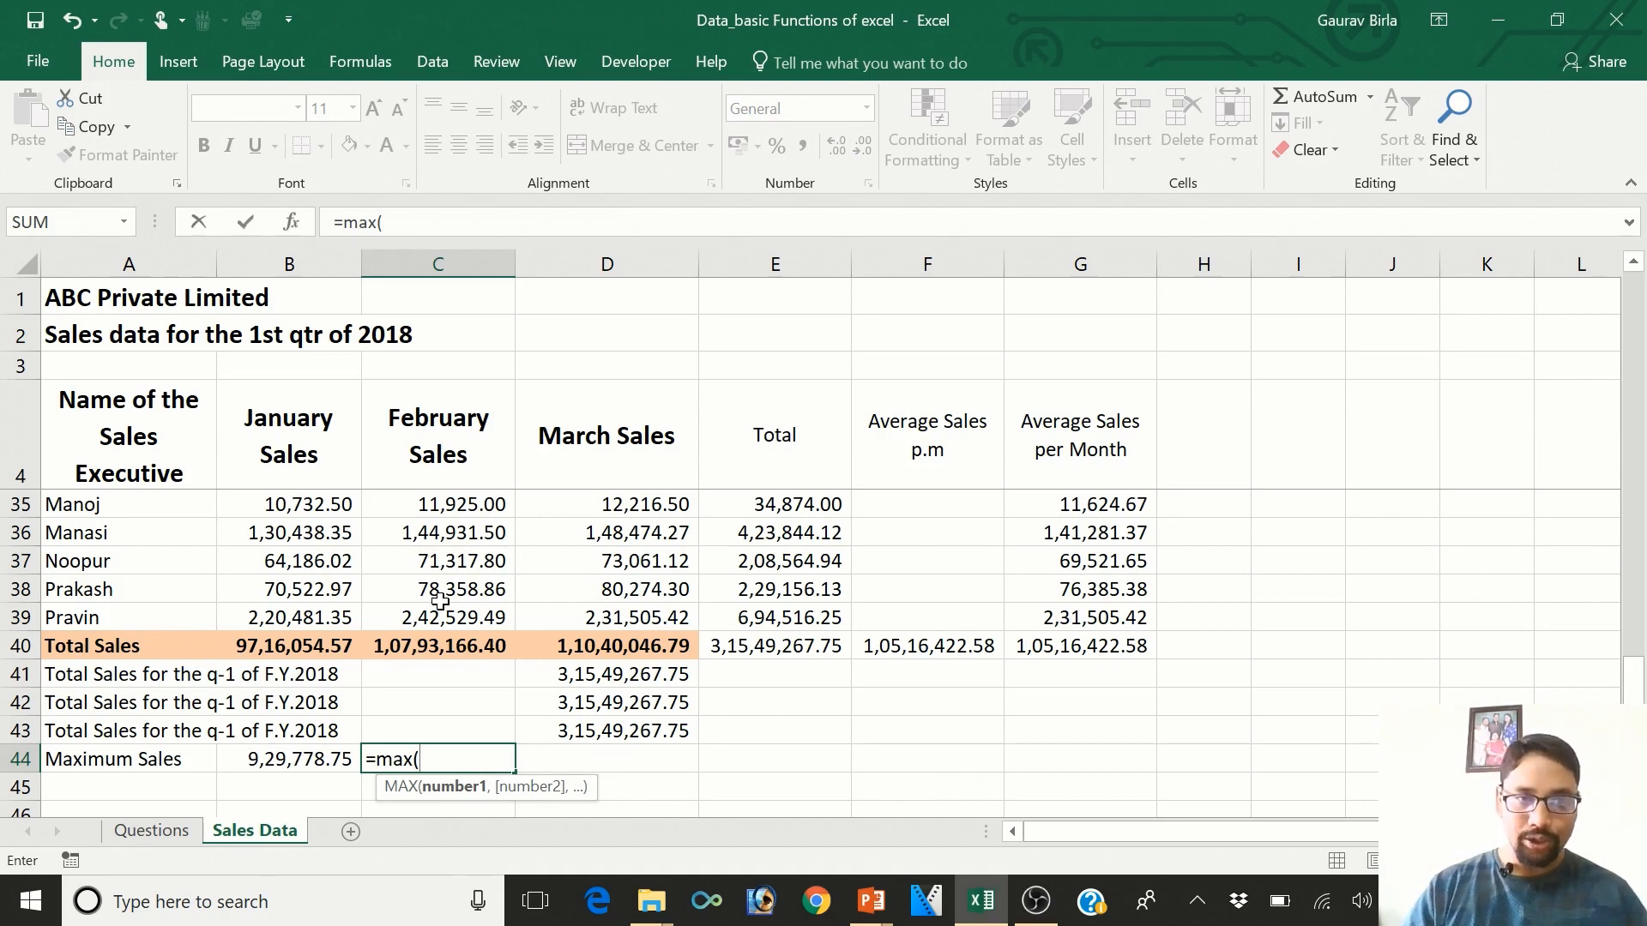
pyautogui.moveTo(440, 600); pyautogui.dragTo(424, 515)
pyautogui.write(')')
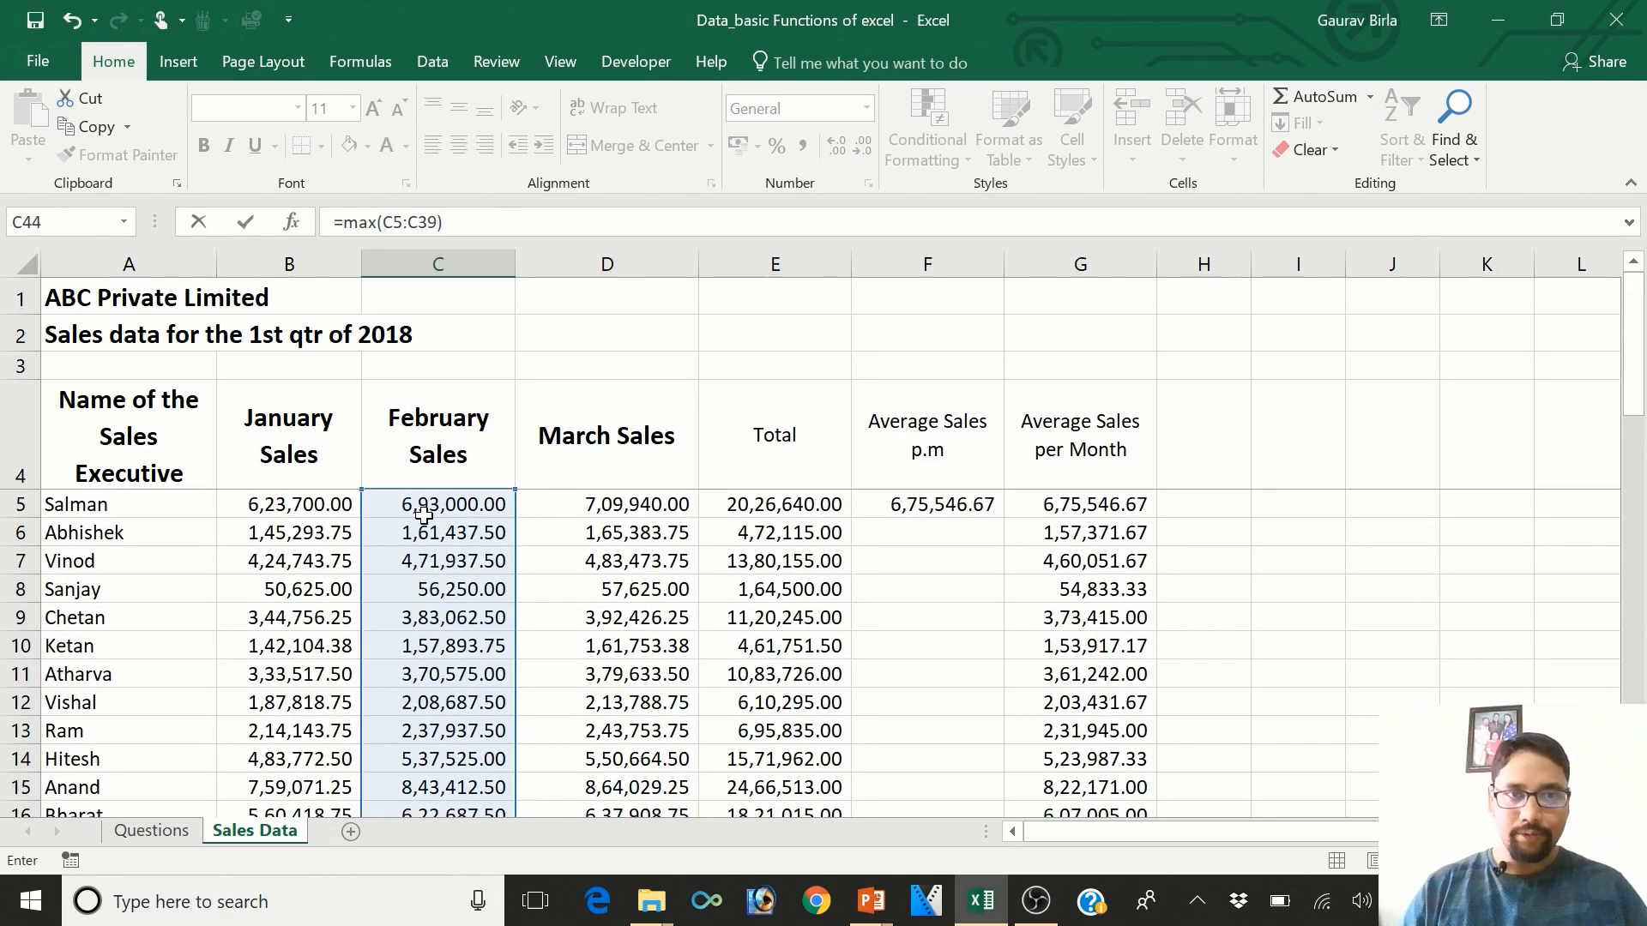
pyautogui.press('Return')
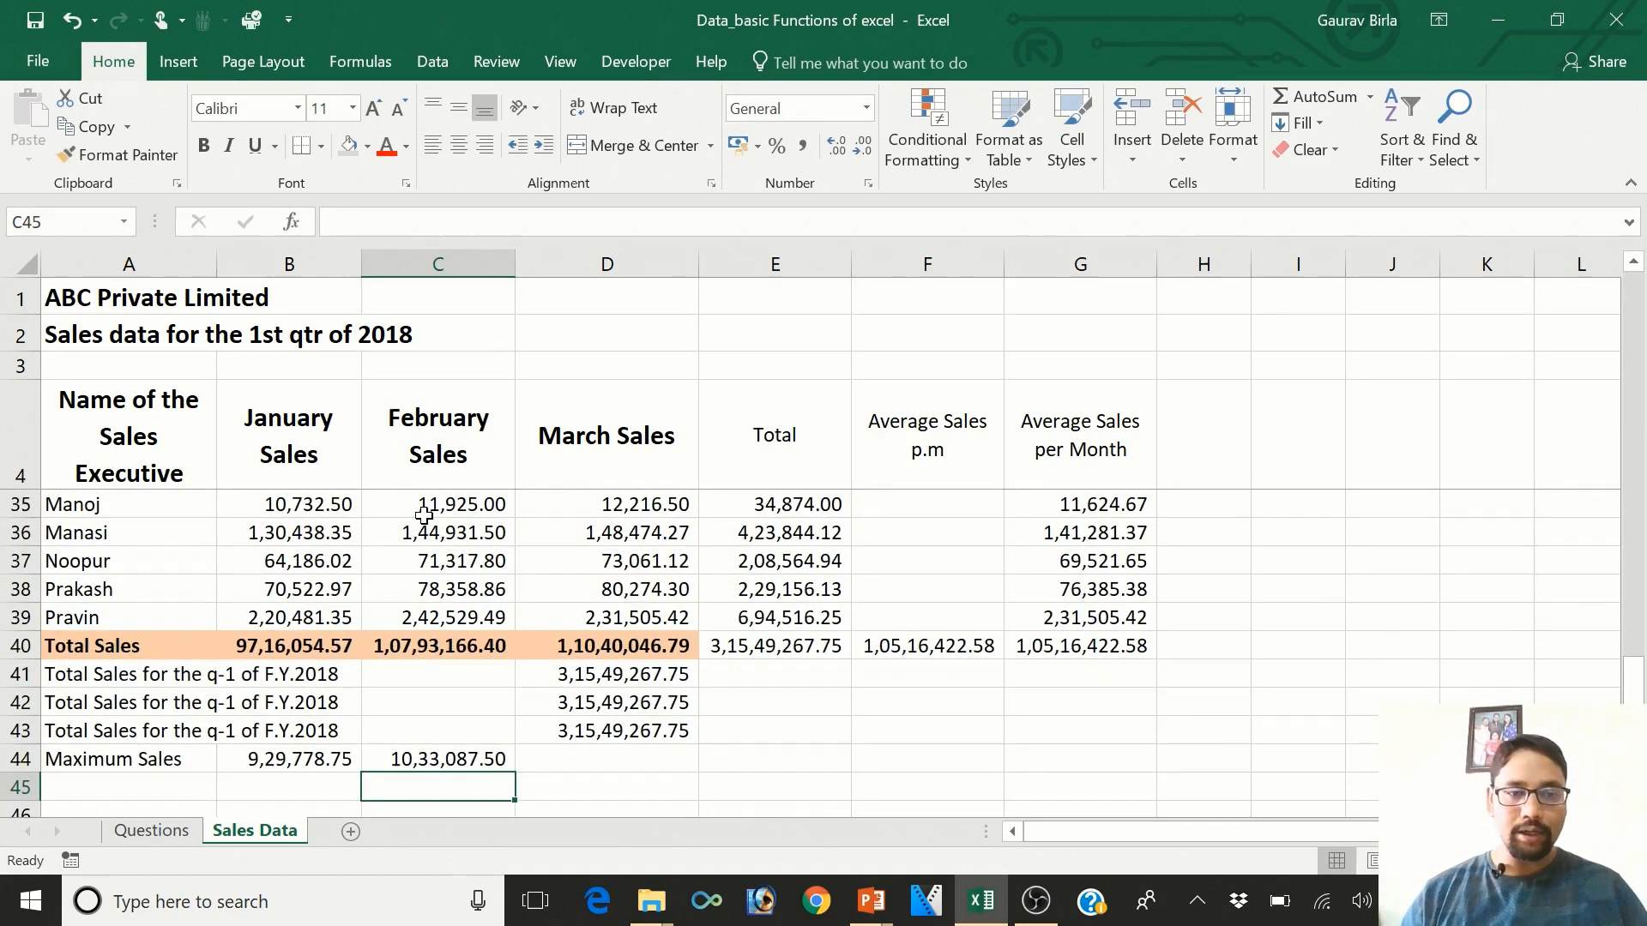
pyautogui.press('Up')
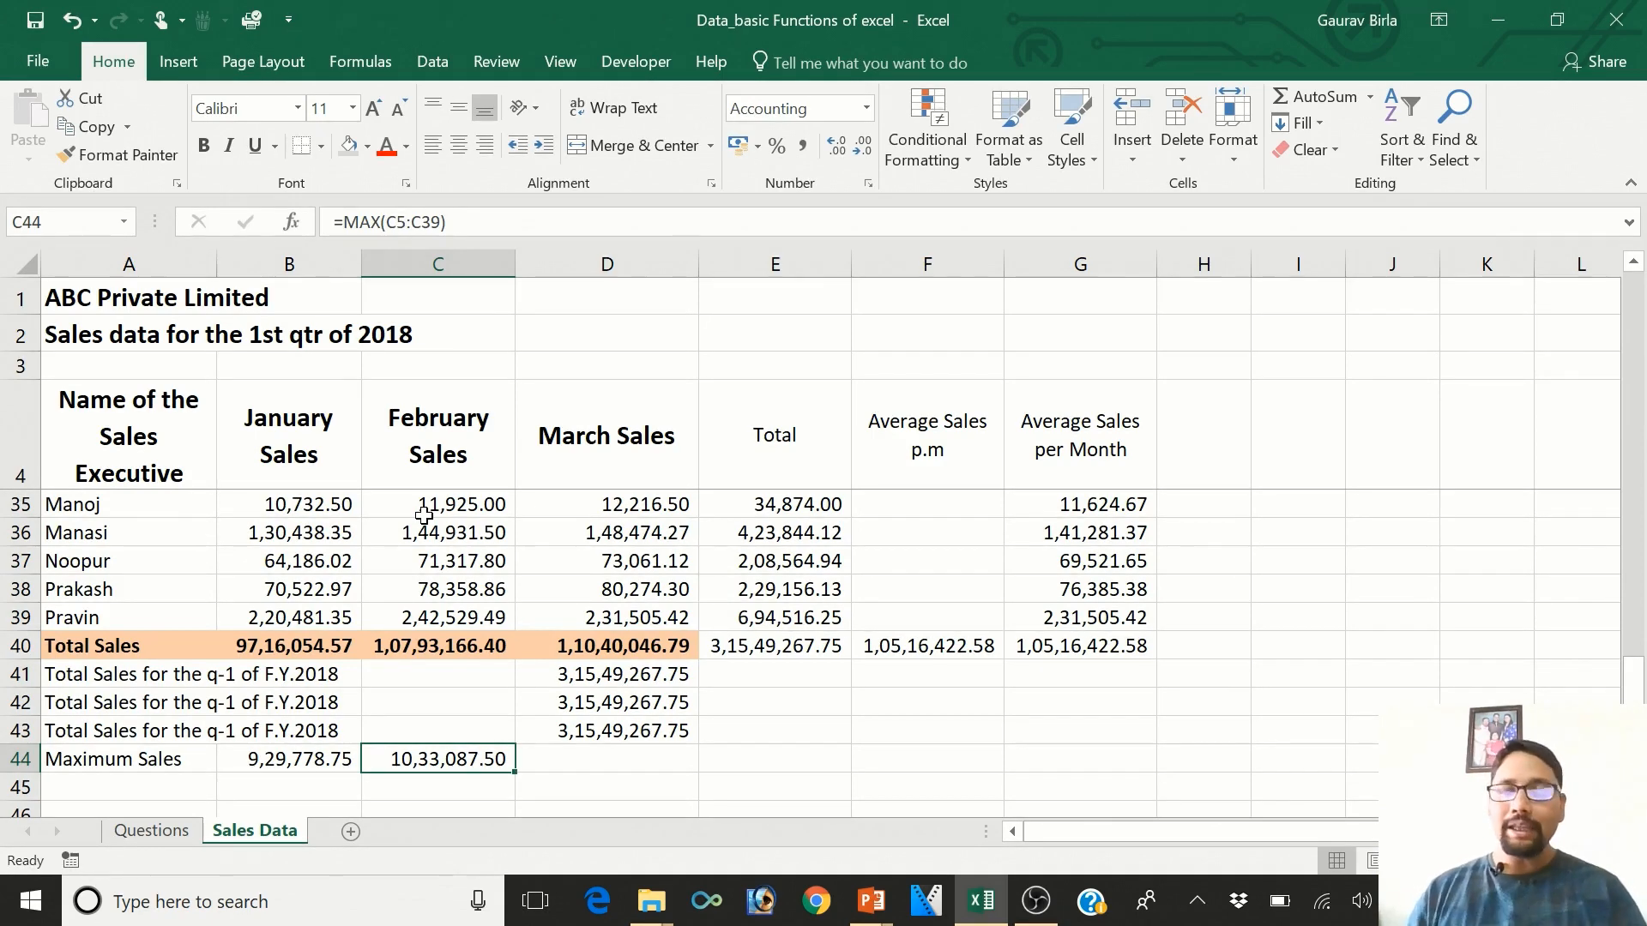
# - Copy February's MAX formula from C44 into D44 to get the highest March sales
pyautogui.press('Right')
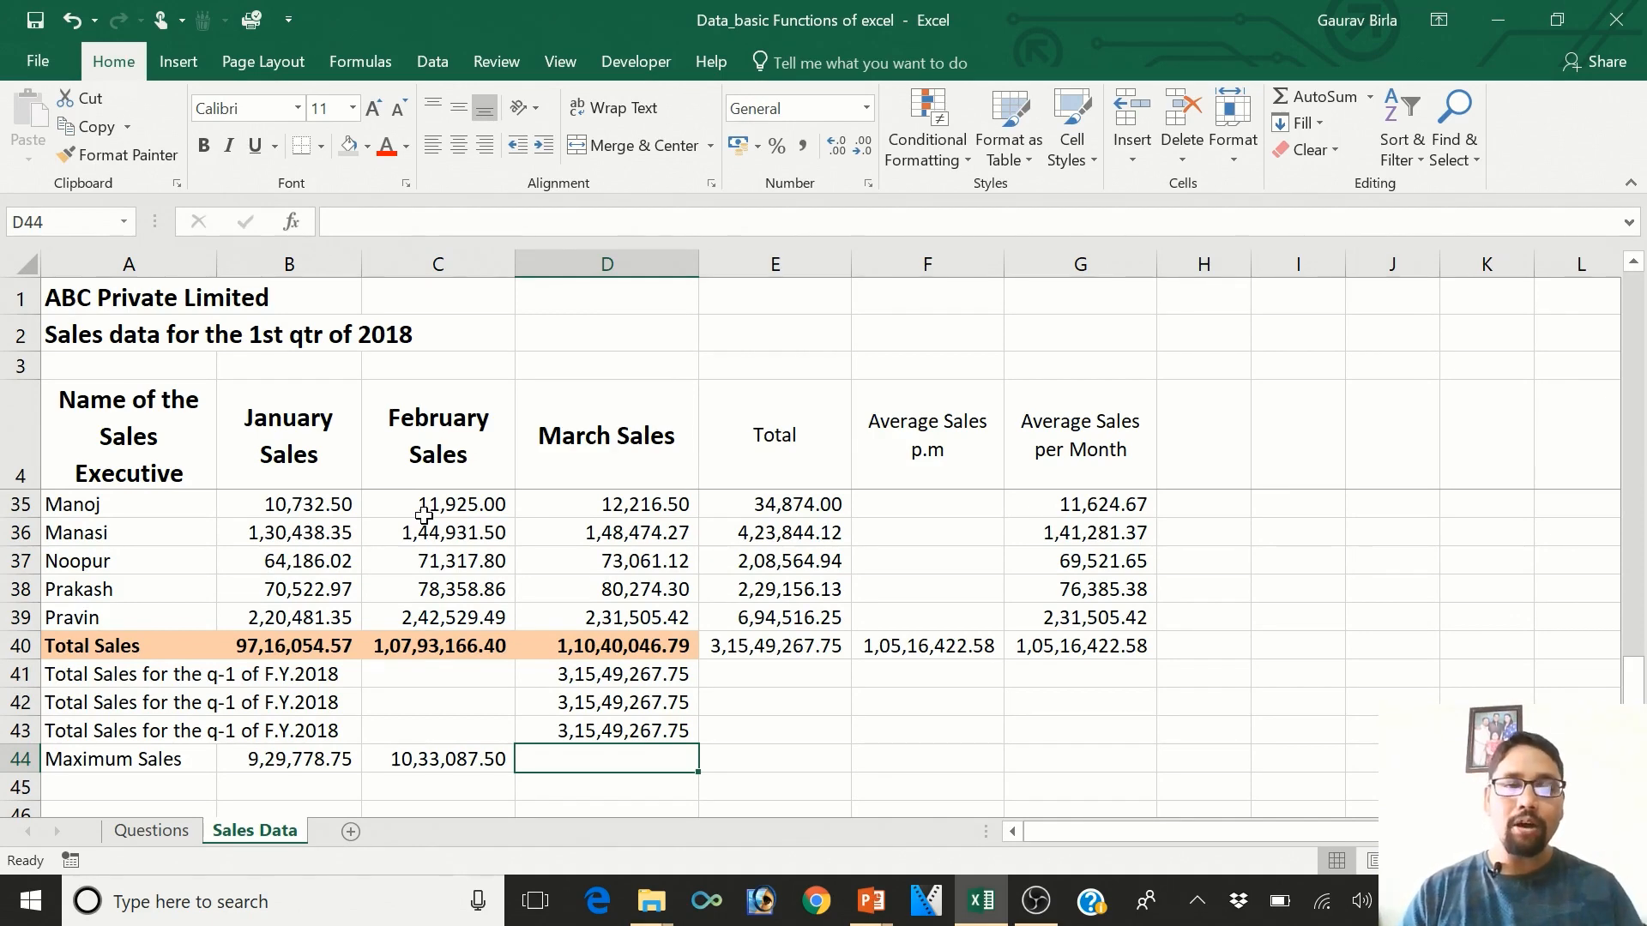
pyautogui.press('Left')
pyautogui.hotkey('ctrl', 'c')
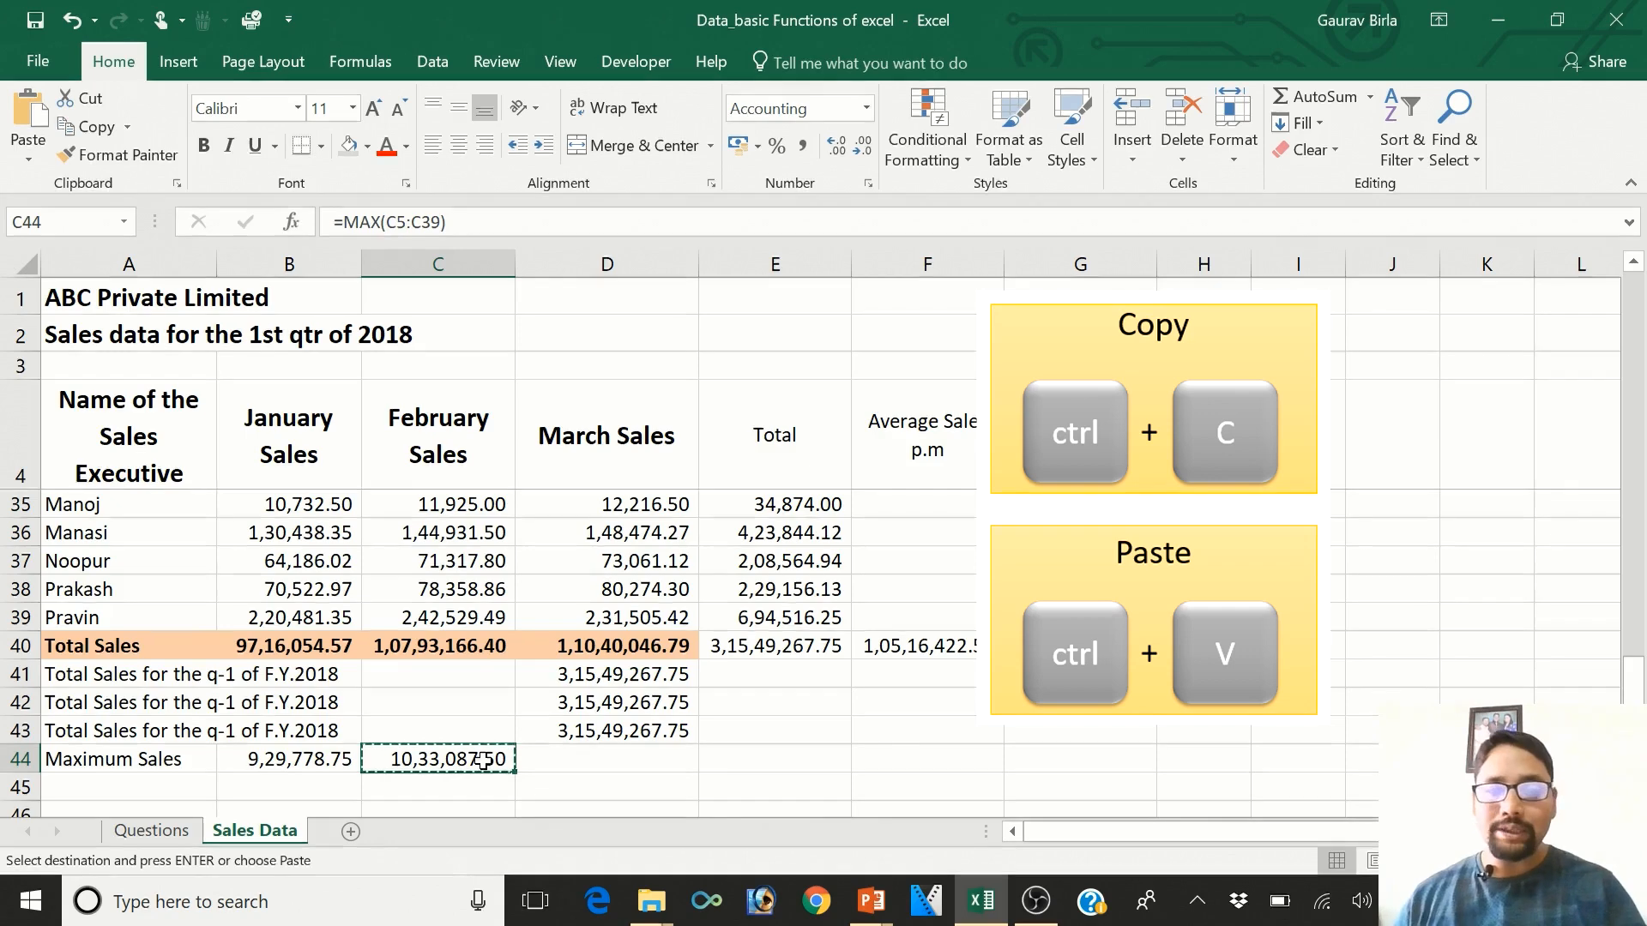
pyautogui.press('Right')
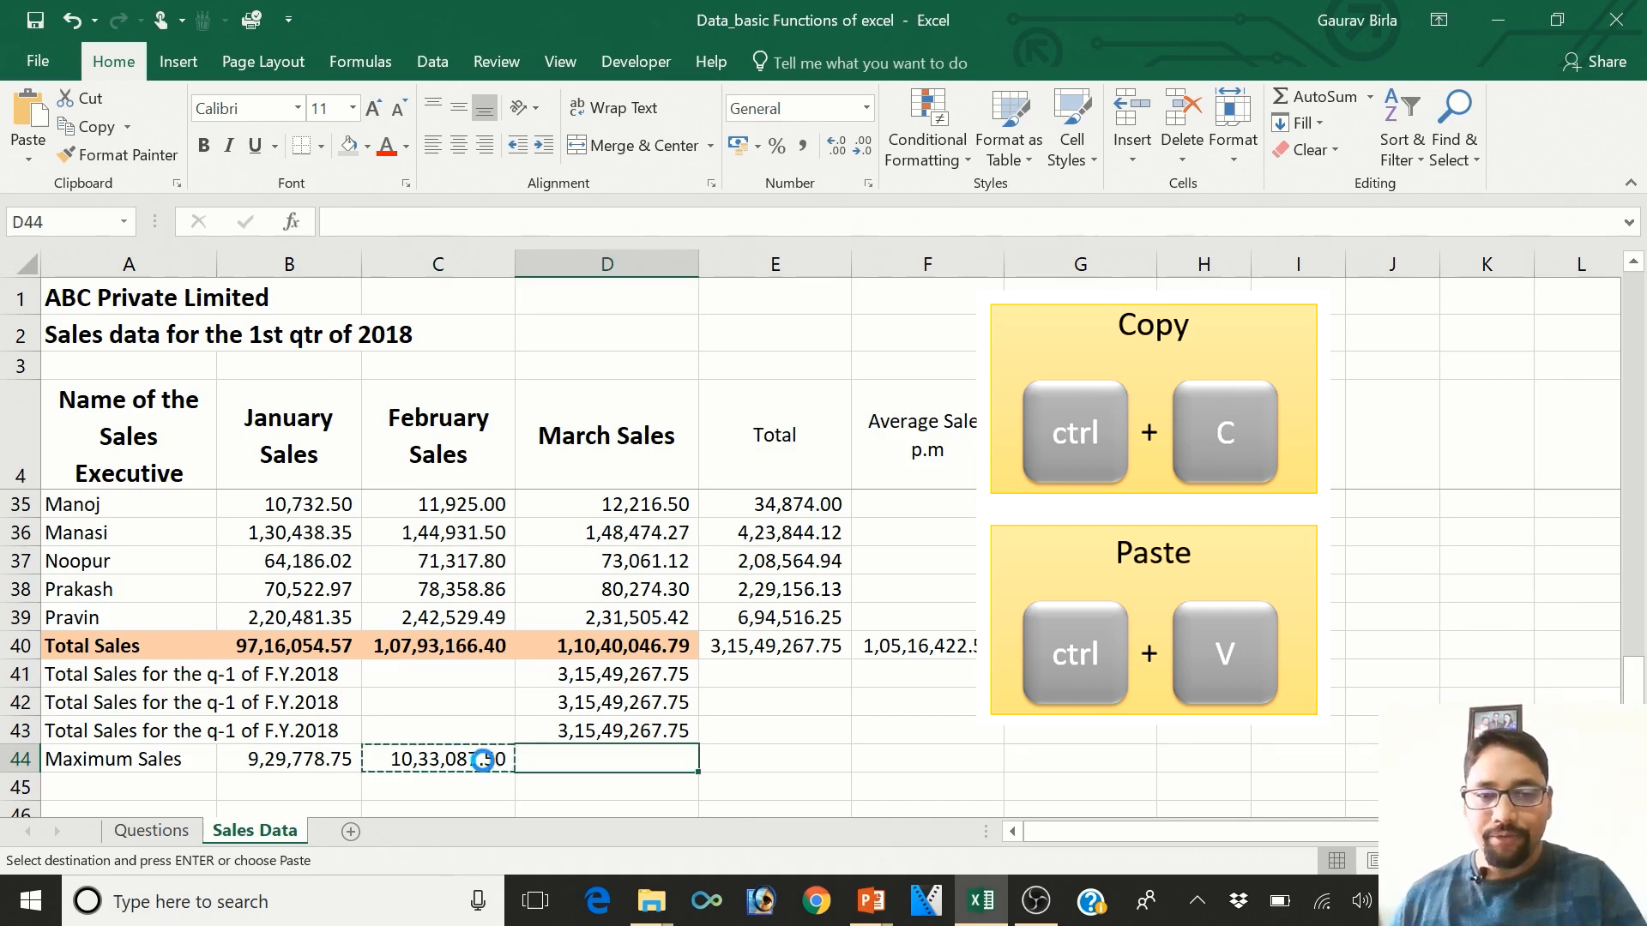
pyautogui.hotkey('ctrl', 'v')
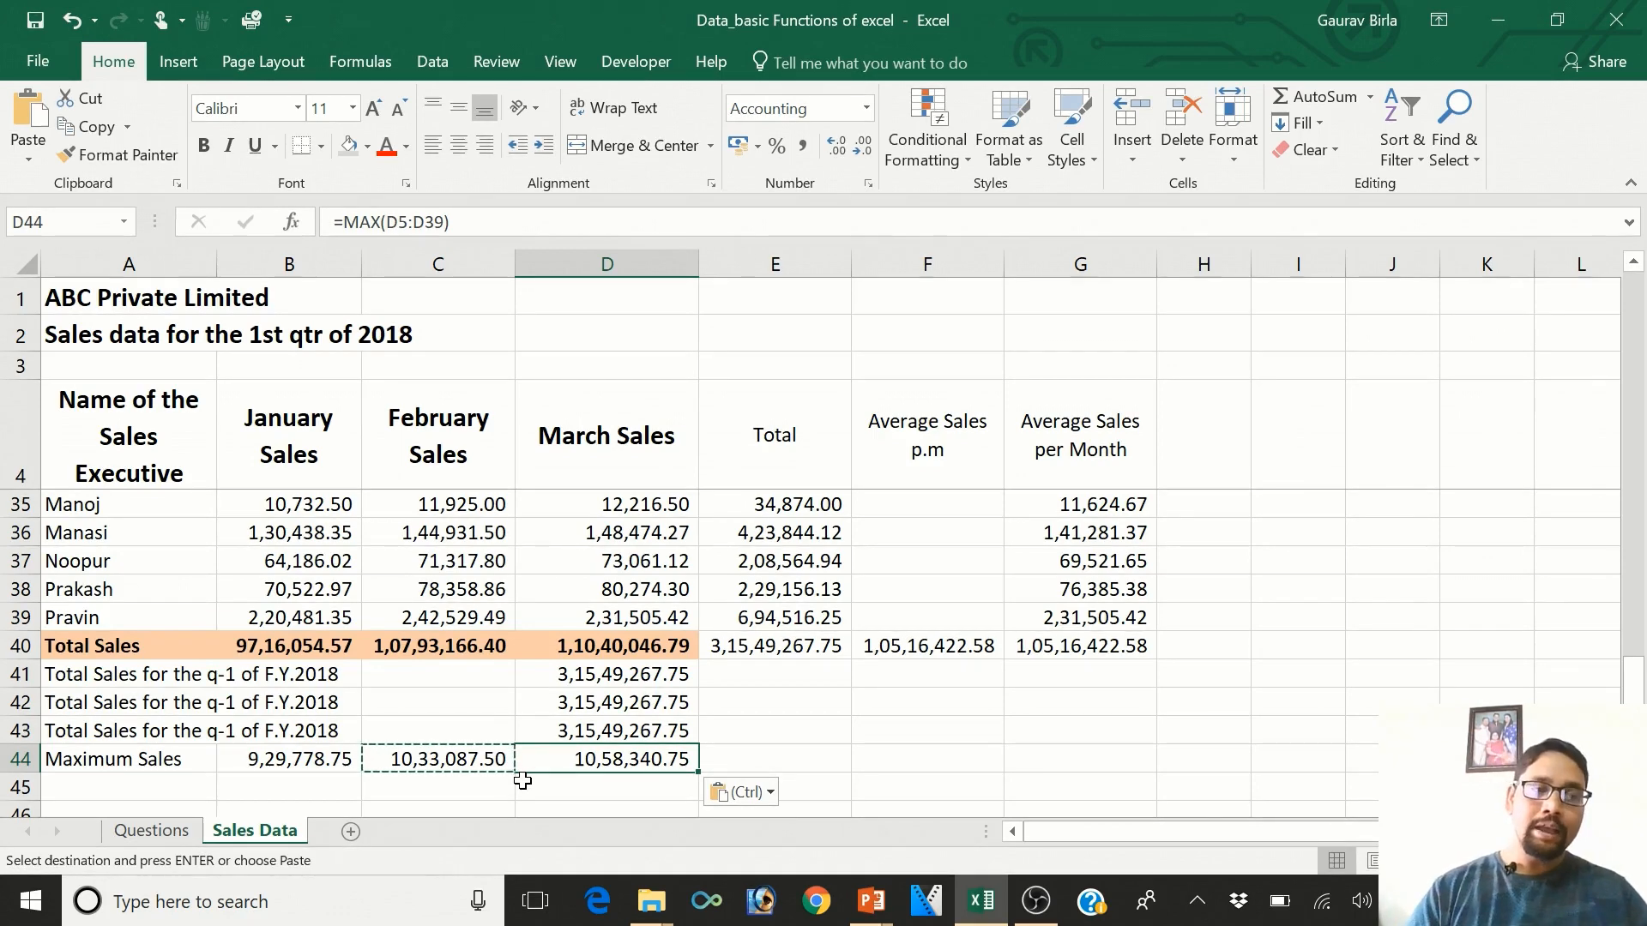
# - Add the label "Minimum Sales" in A45, below the Maximum Sales row
pyautogui.click(126, 789)
pyautogui.write('Minimum Sales')
pyautogui.press('Tab')
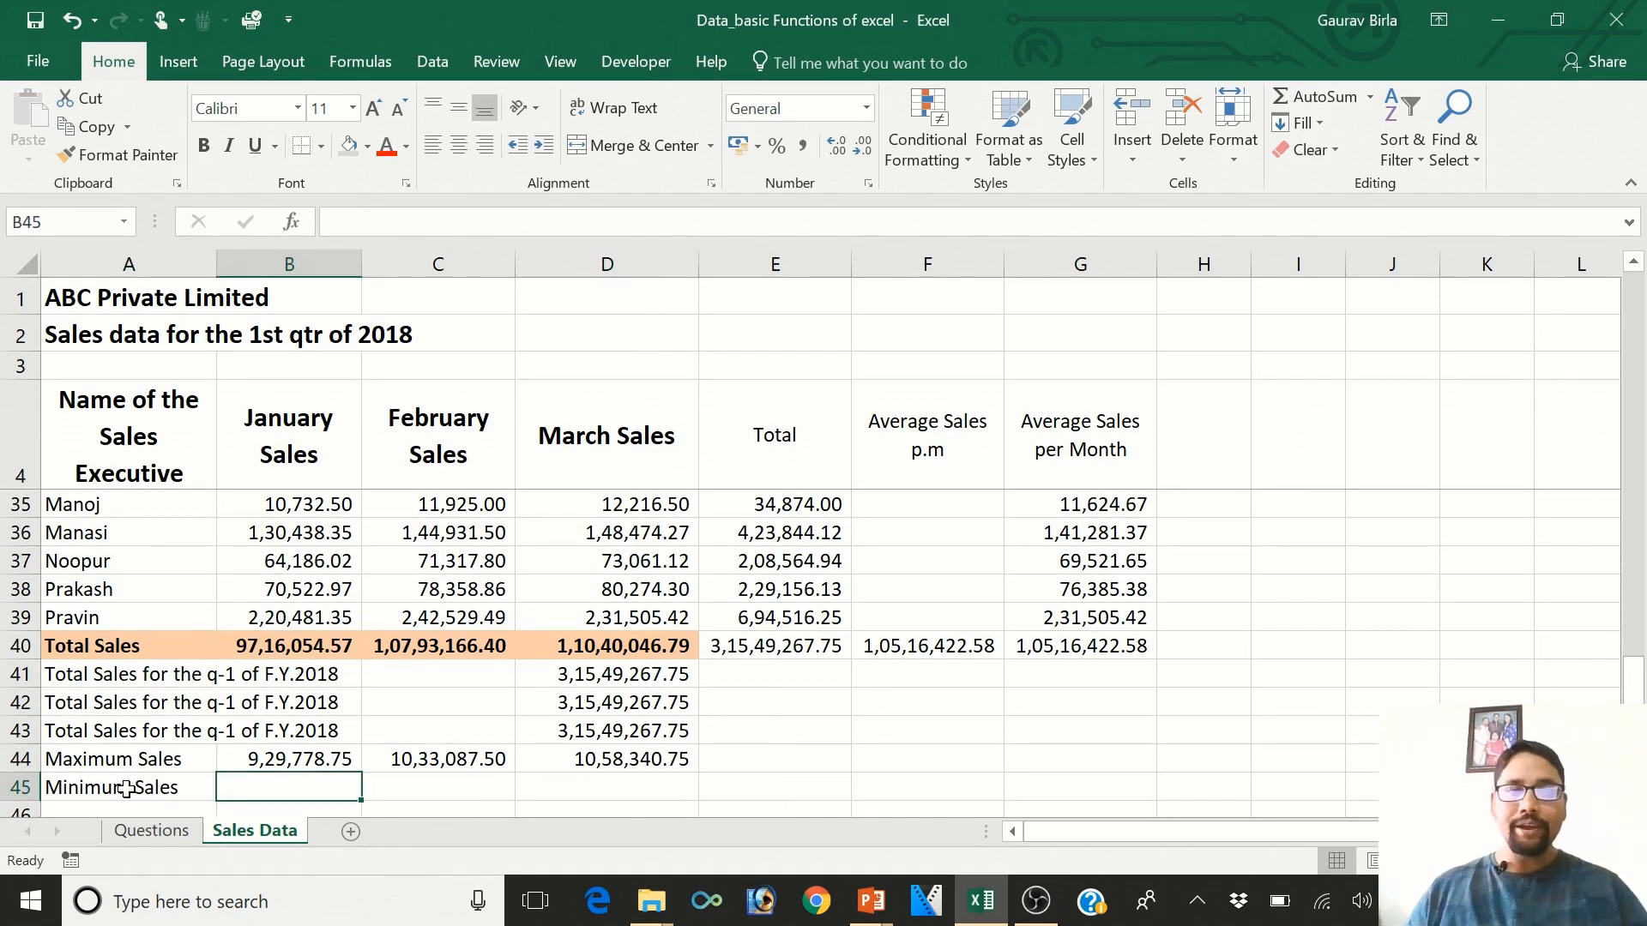
# - Find the lowest January sales in B45 with =MIN(B5:B39)
pyautogui.write('=min')
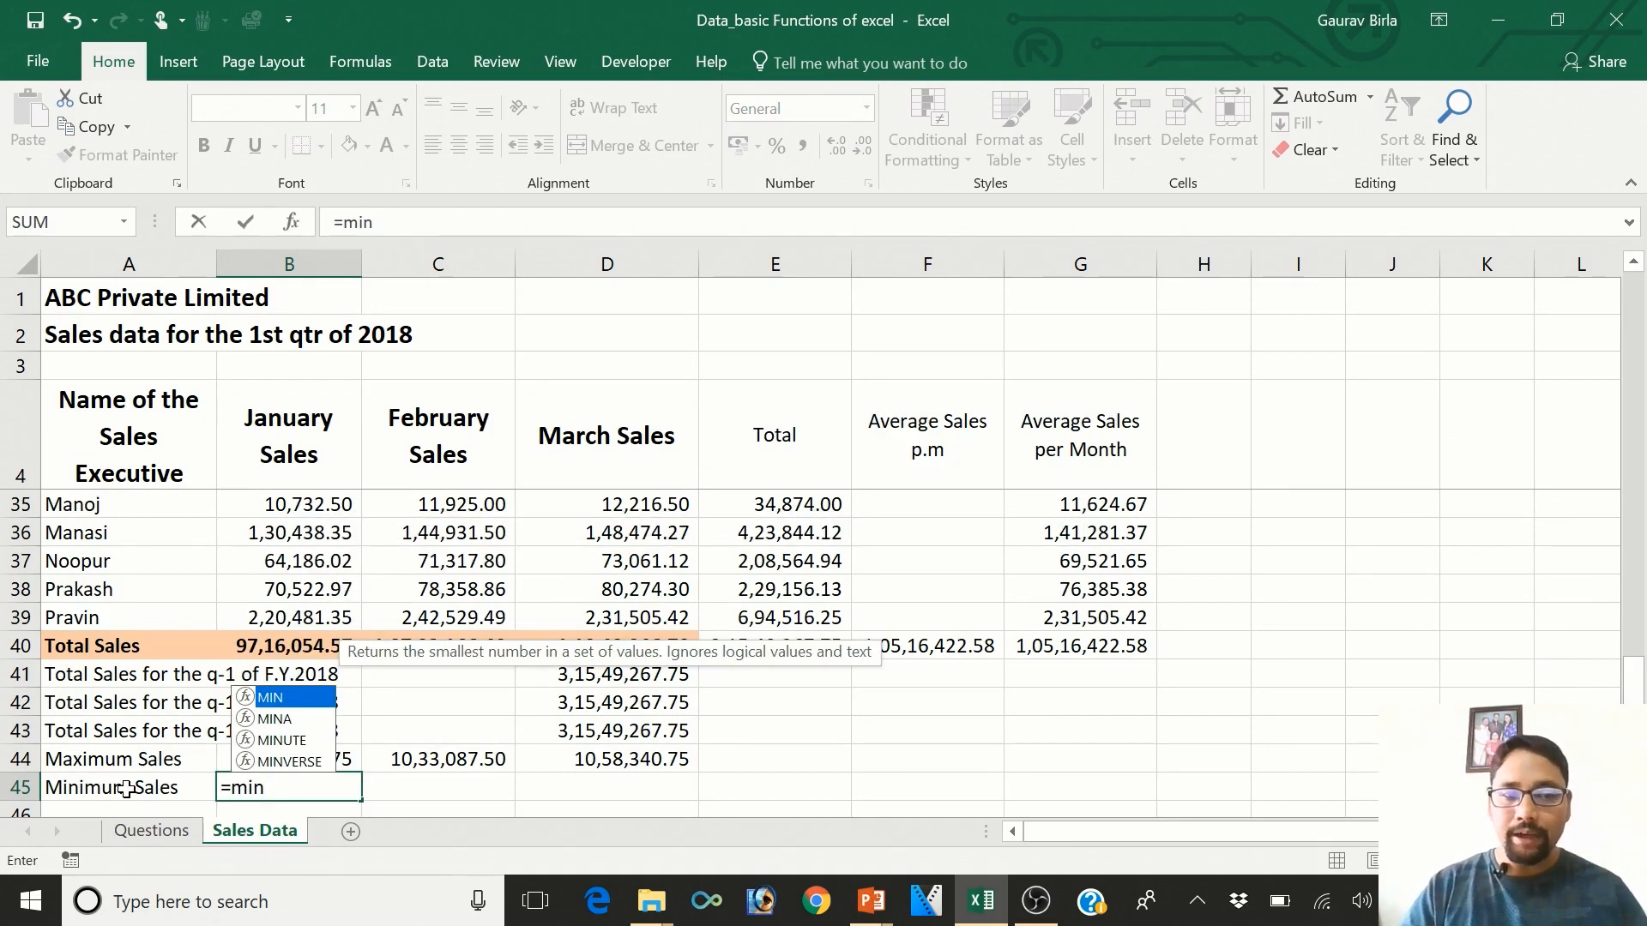
pyautogui.write('(')
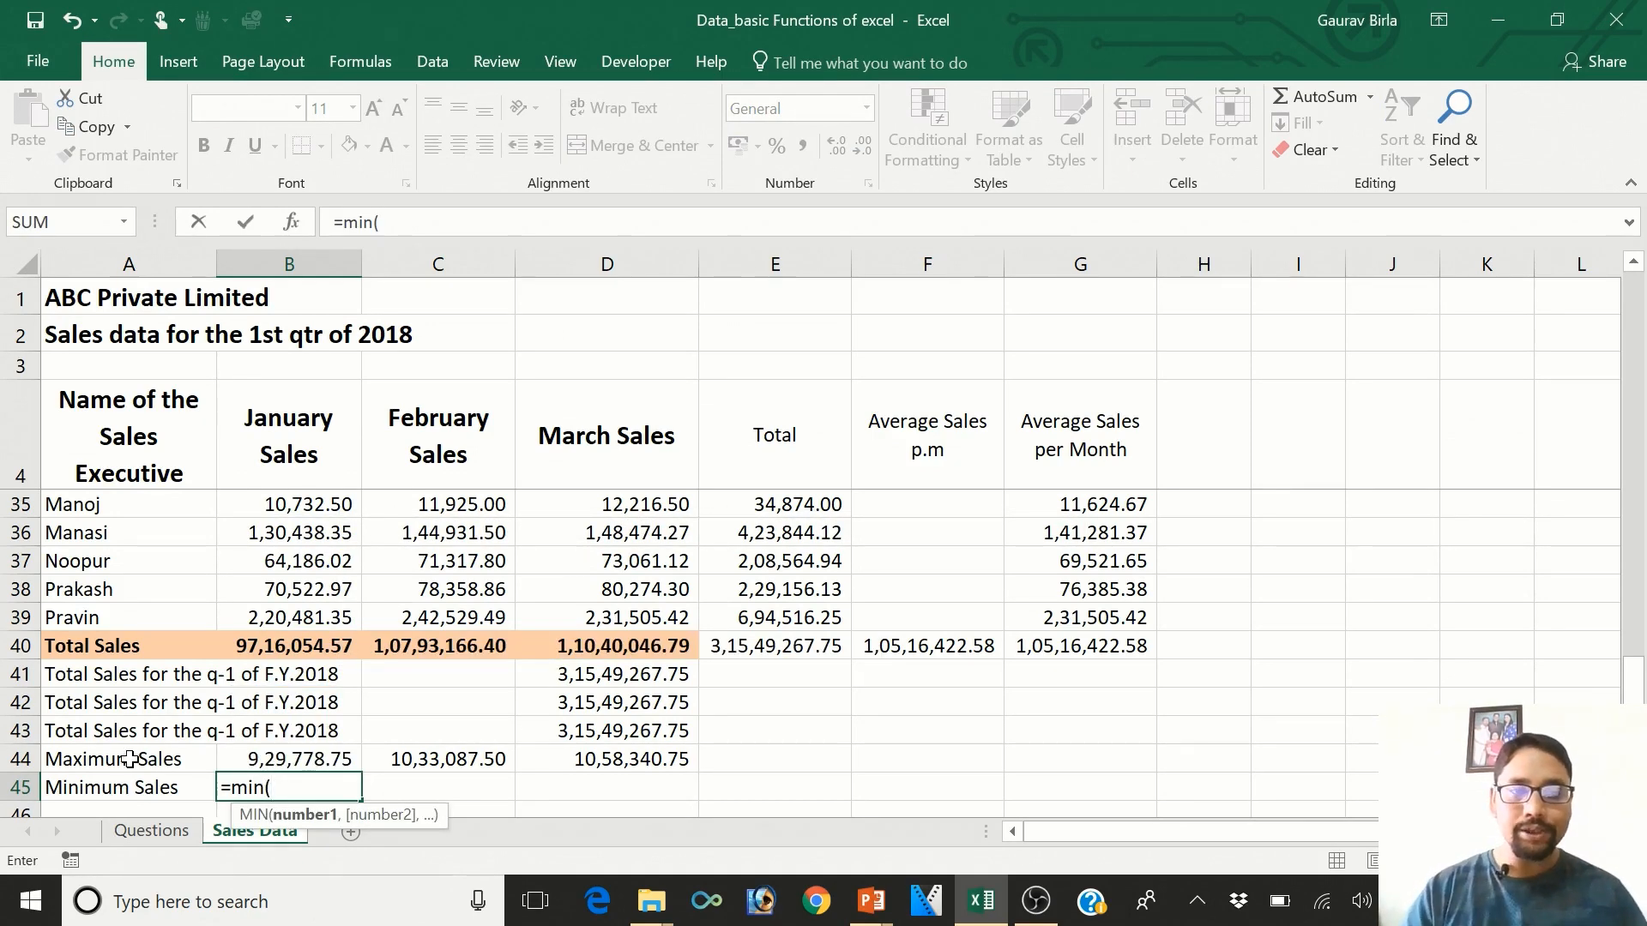
pyautogui.click(229, 621)
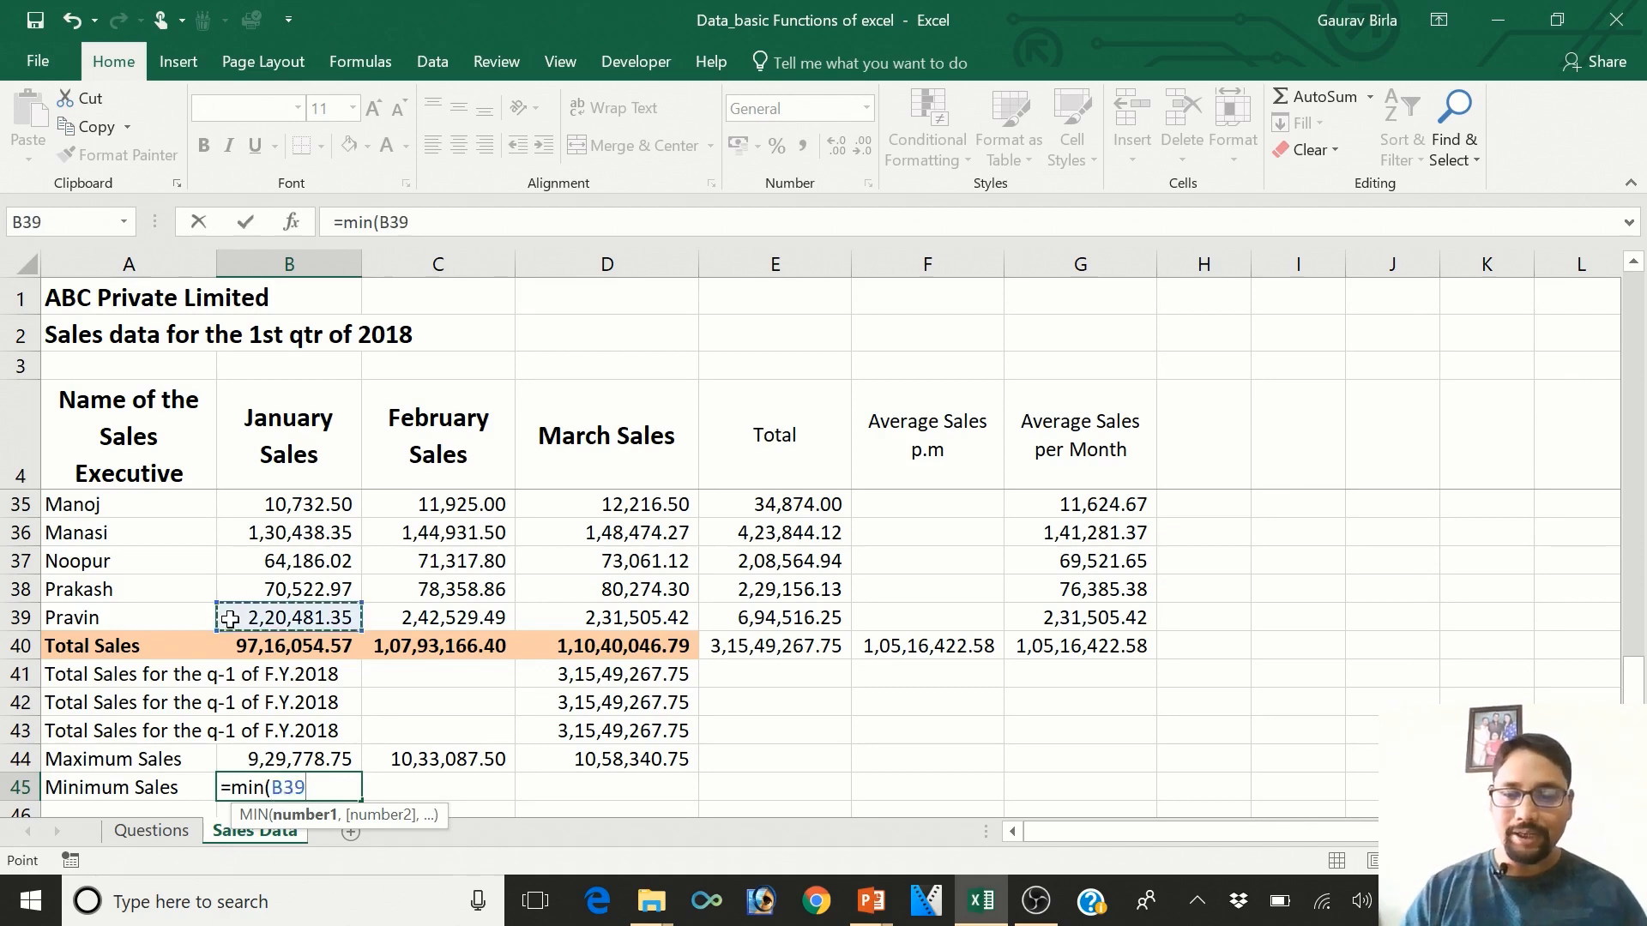
pyautogui.hotkey('ctrl', 'shift', 'Up')
pyautogui.hotkey('shift', 'Down')
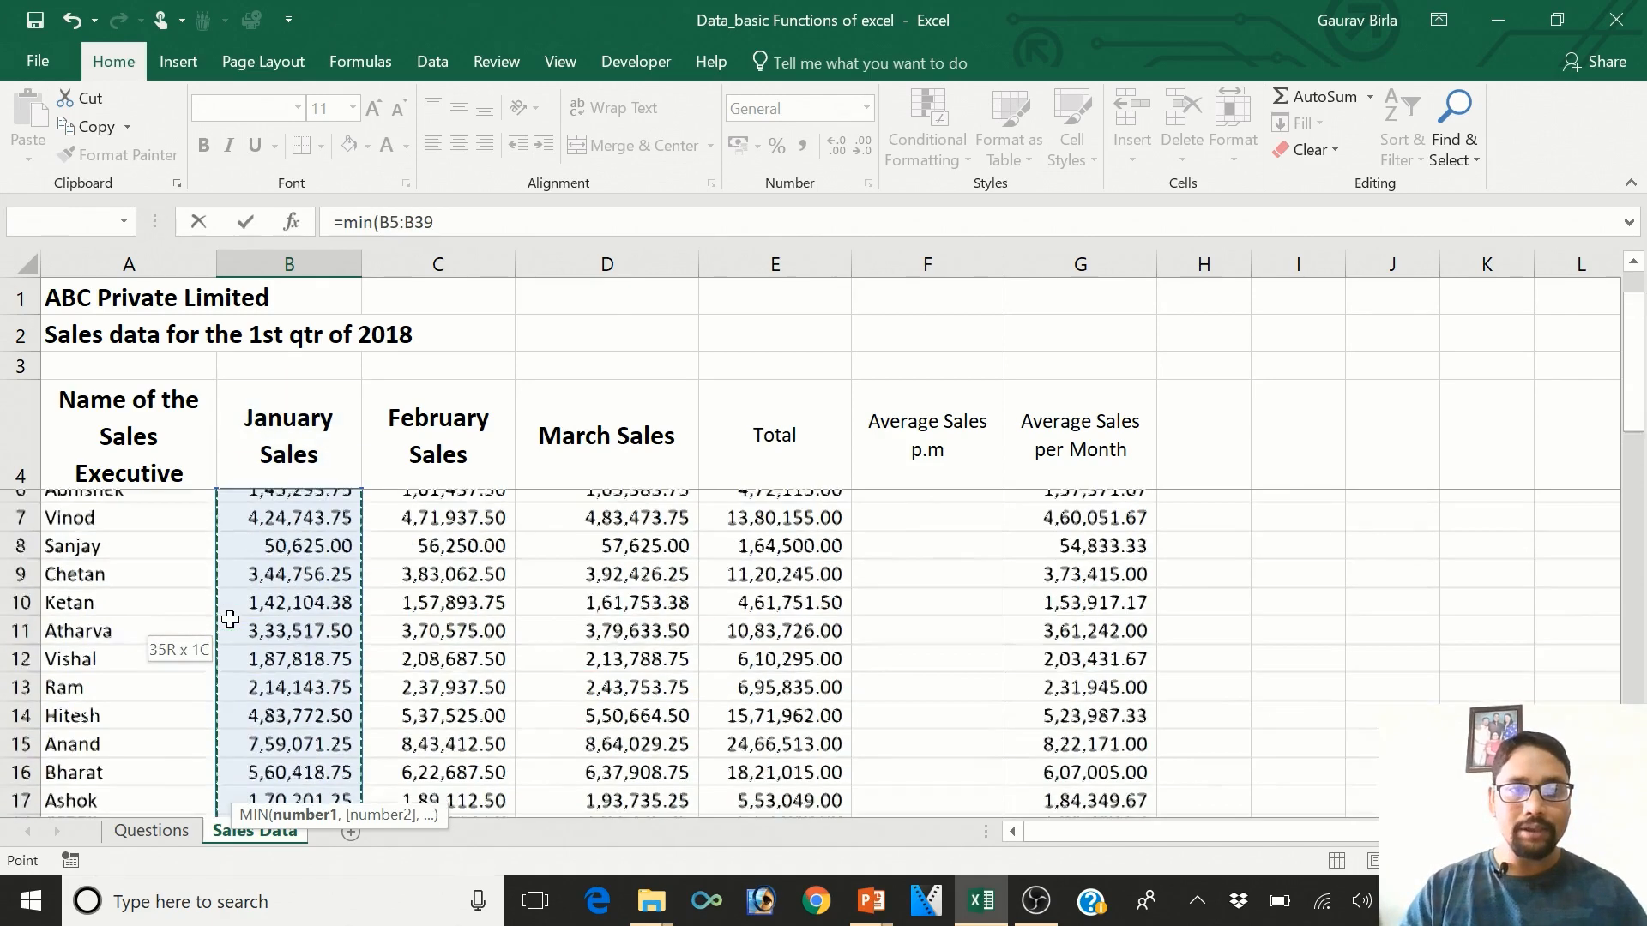
pyautogui.press('Return')
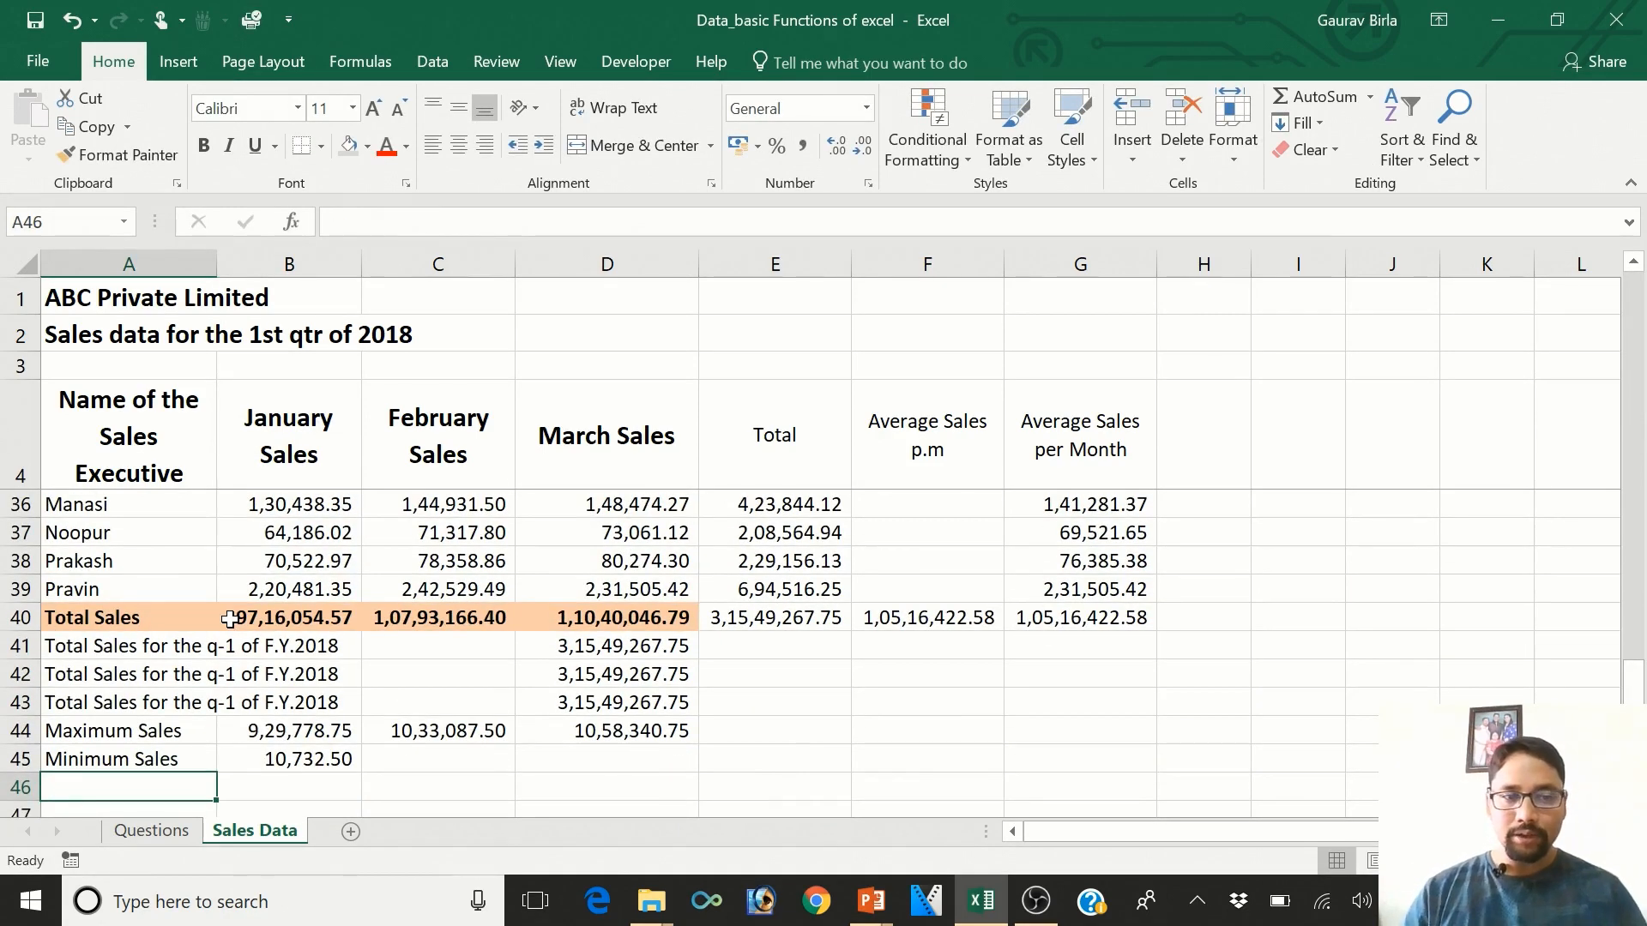
# - Copy January's MIN formula from B45 into C45 and D45 for February and March
pyautogui.press('Right')
pyautogui.press('Up')
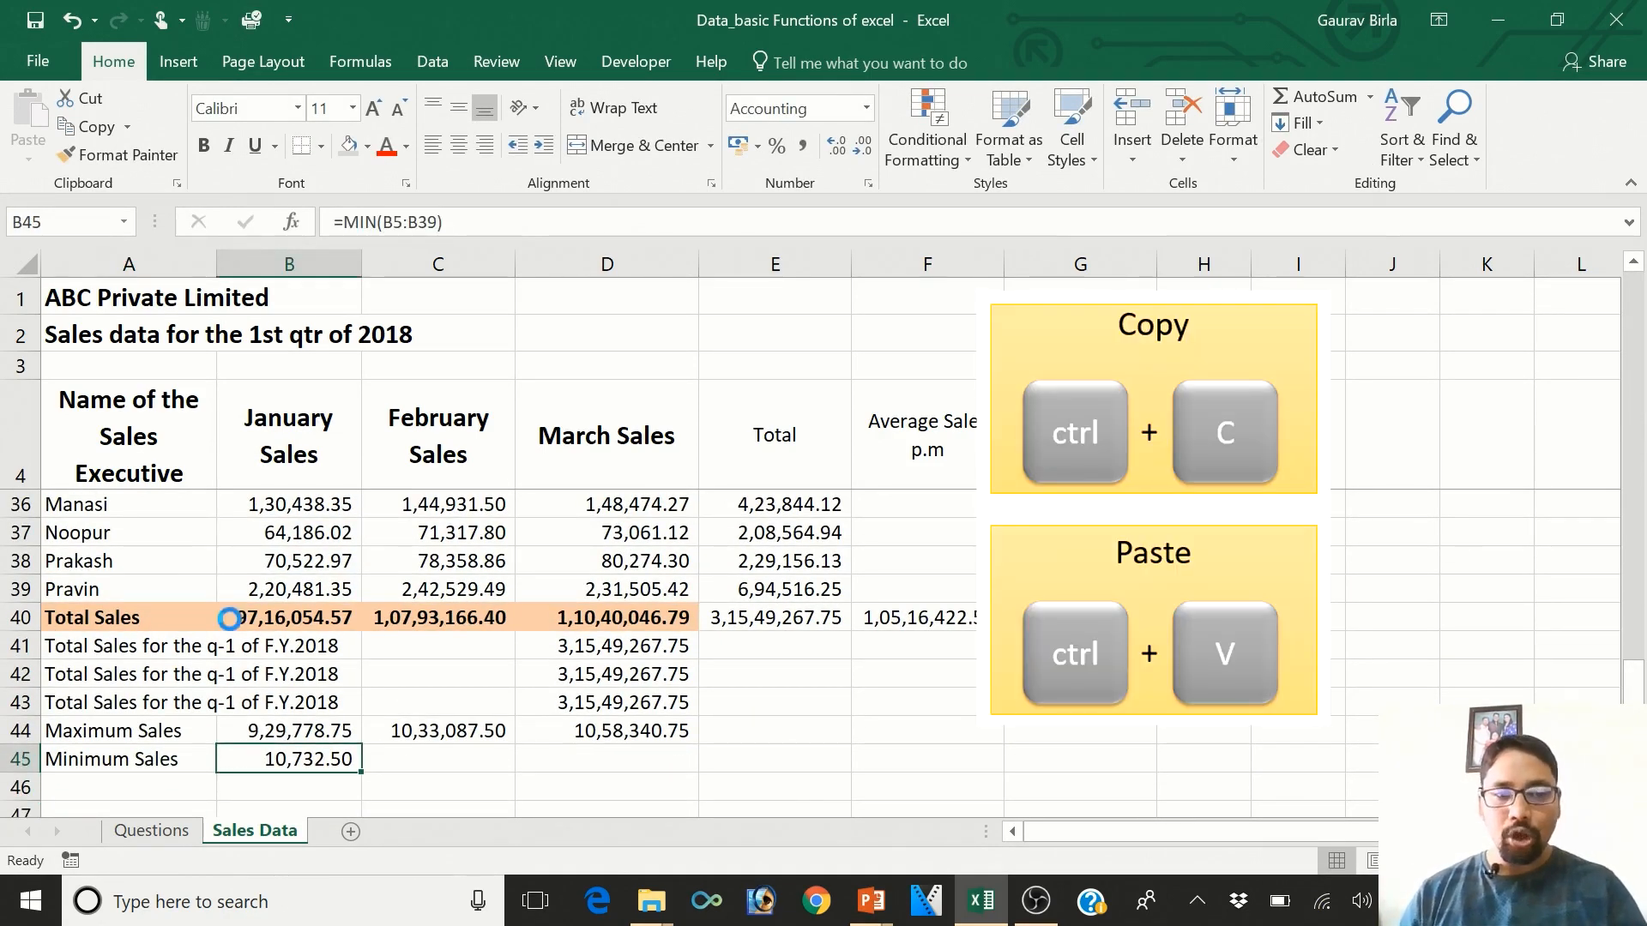
pyautogui.hotkey('ctrl', 'c')
pyautogui.press('Right')
pyautogui.hotkey('ctrl', 'v')
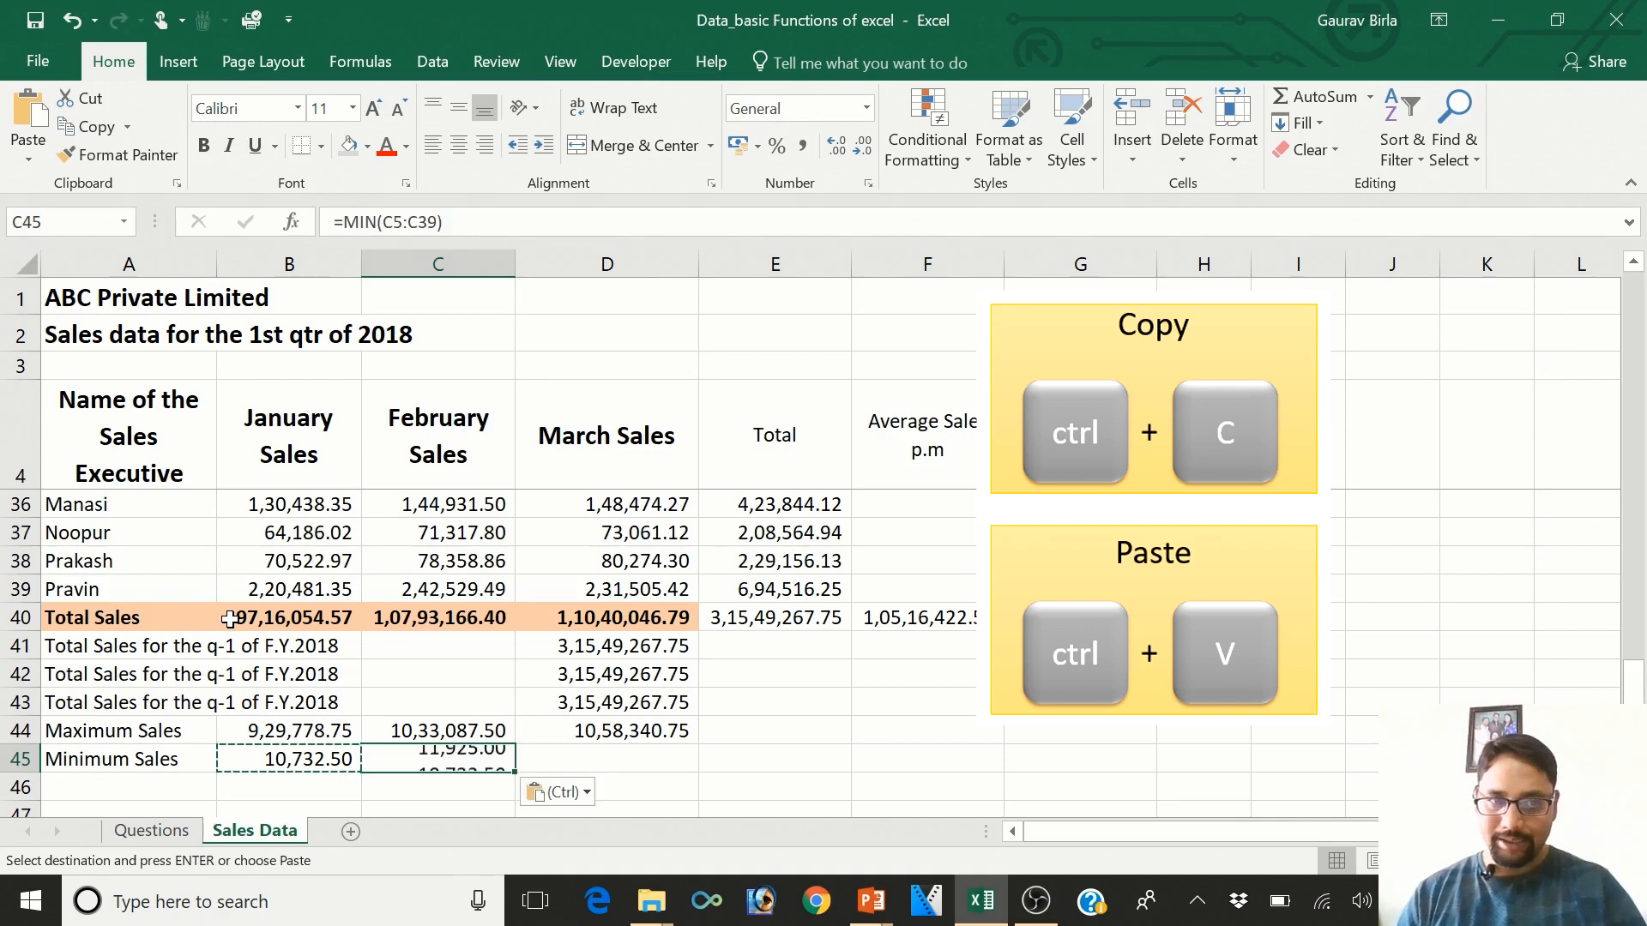
pyautogui.press('Right')
pyautogui.hotkey('ctrl', 'v')
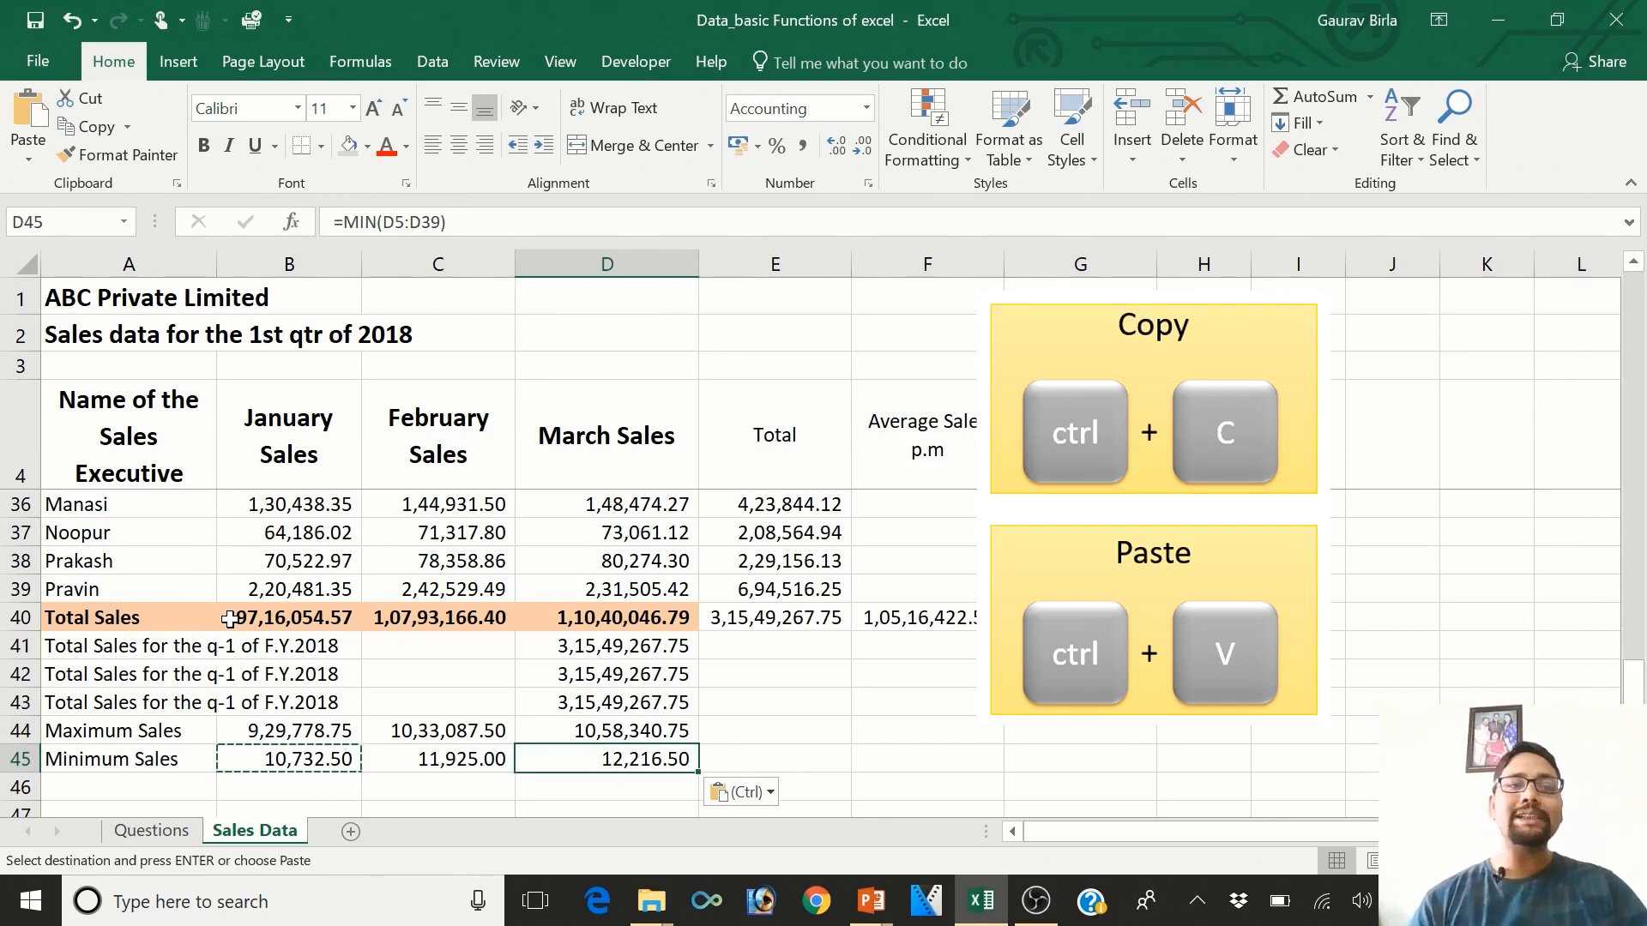
# - Check the maximum formulas in B44 and C44 and the minimum formulas in C45 and D45
pyautogui.click(257, 732)
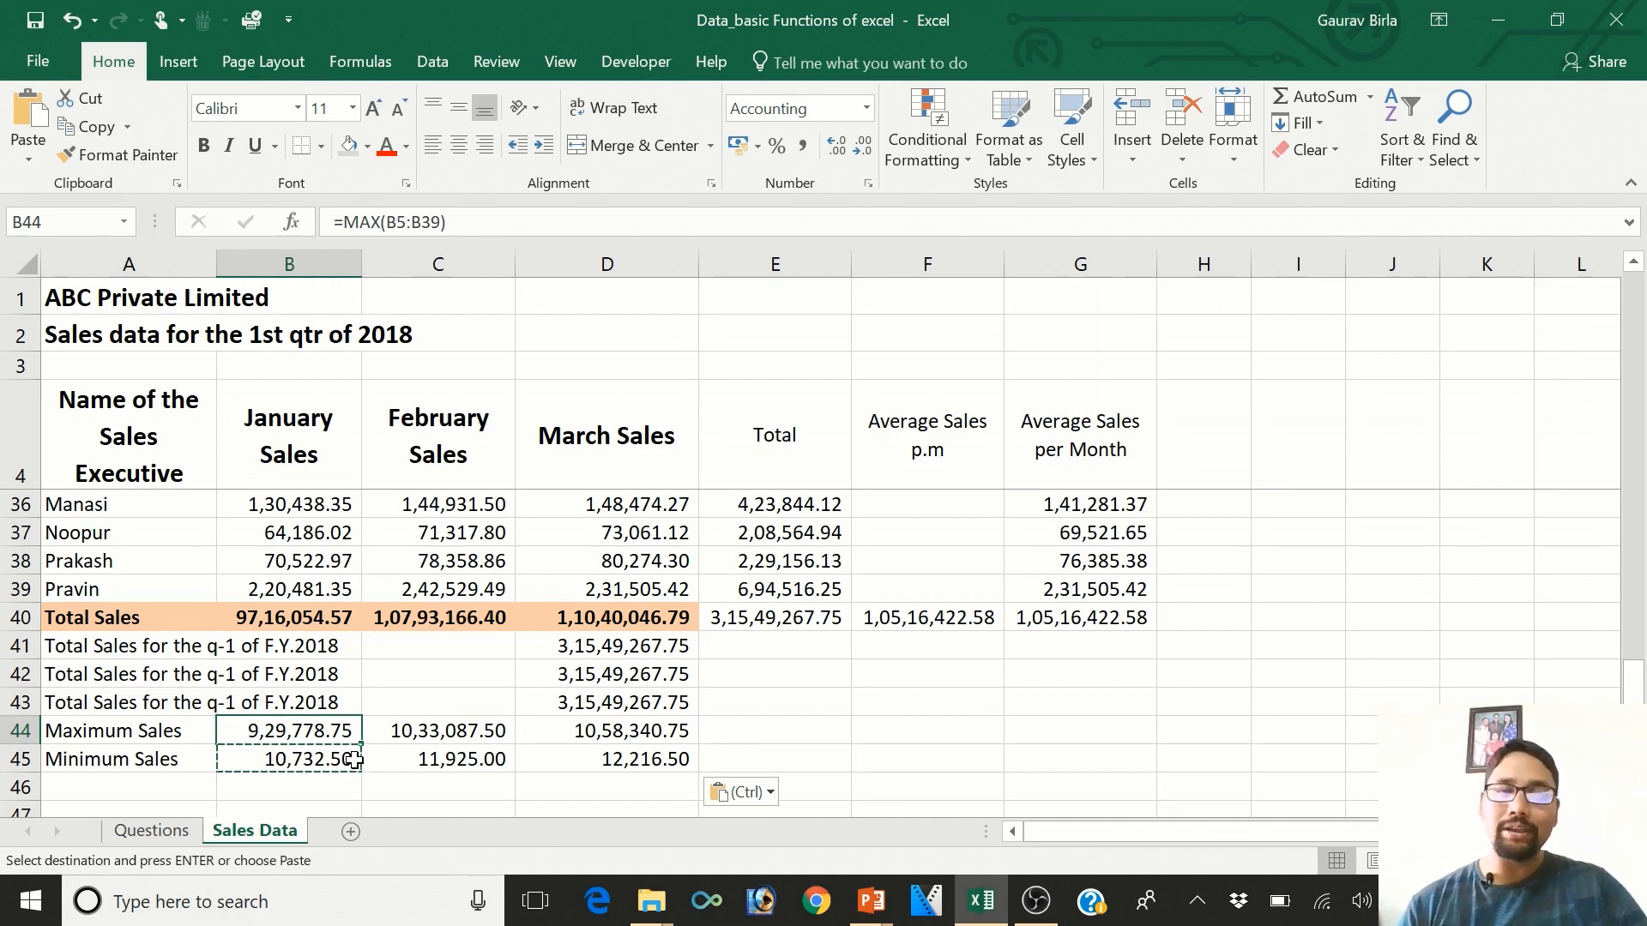
pyautogui.click(427, 736)
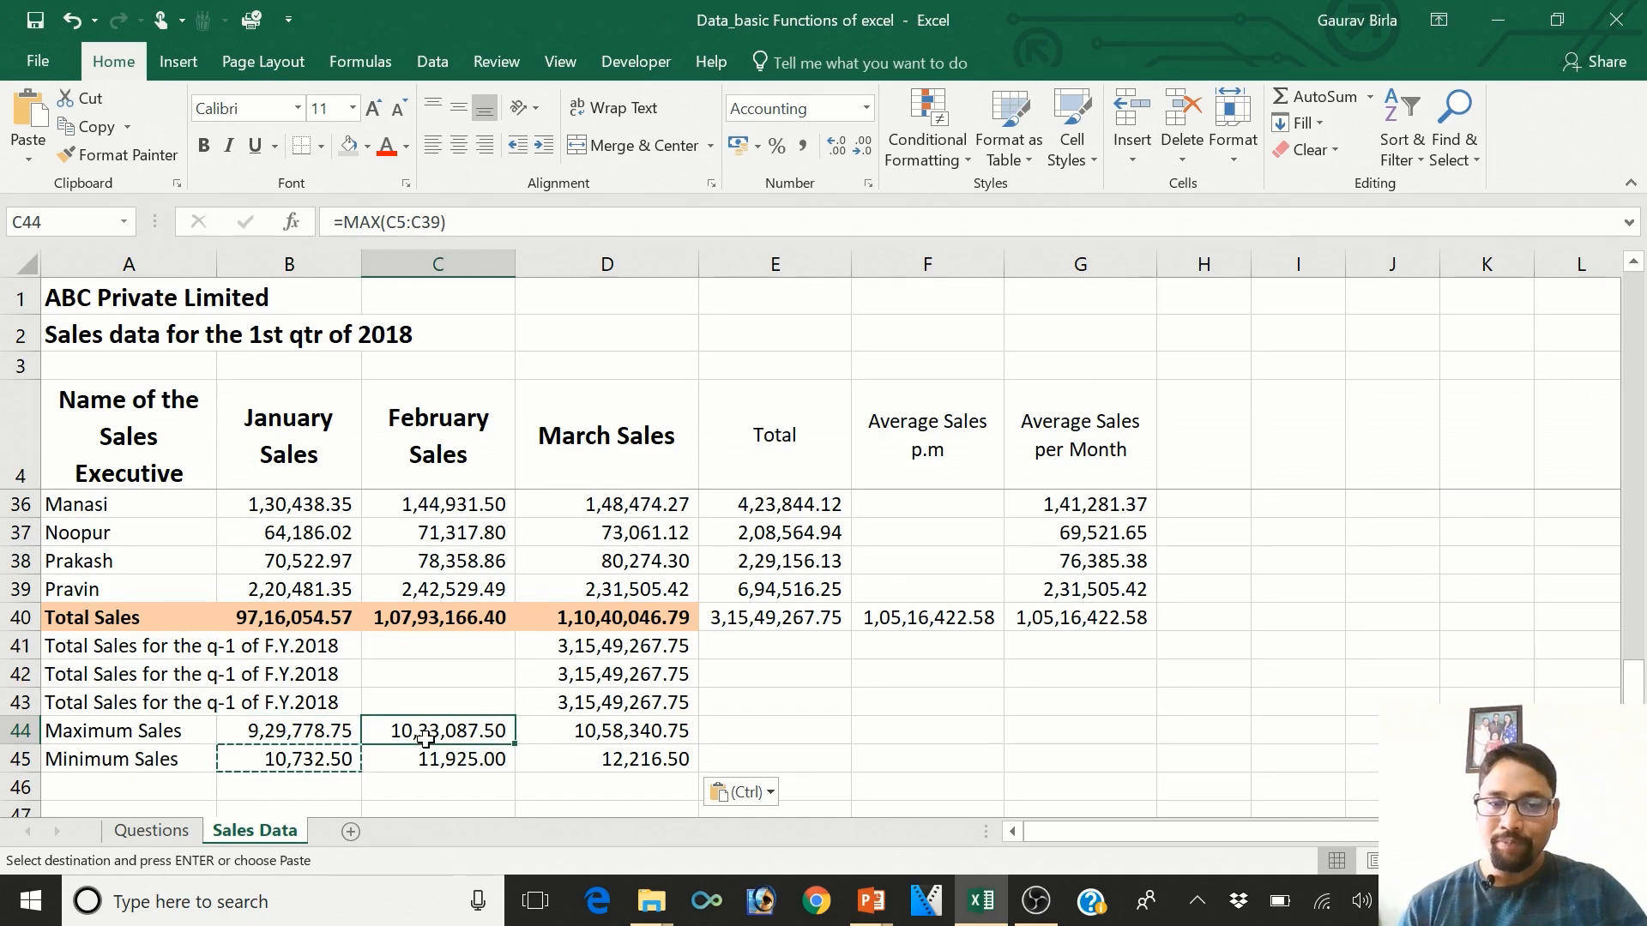
pyautogui.press('Down')
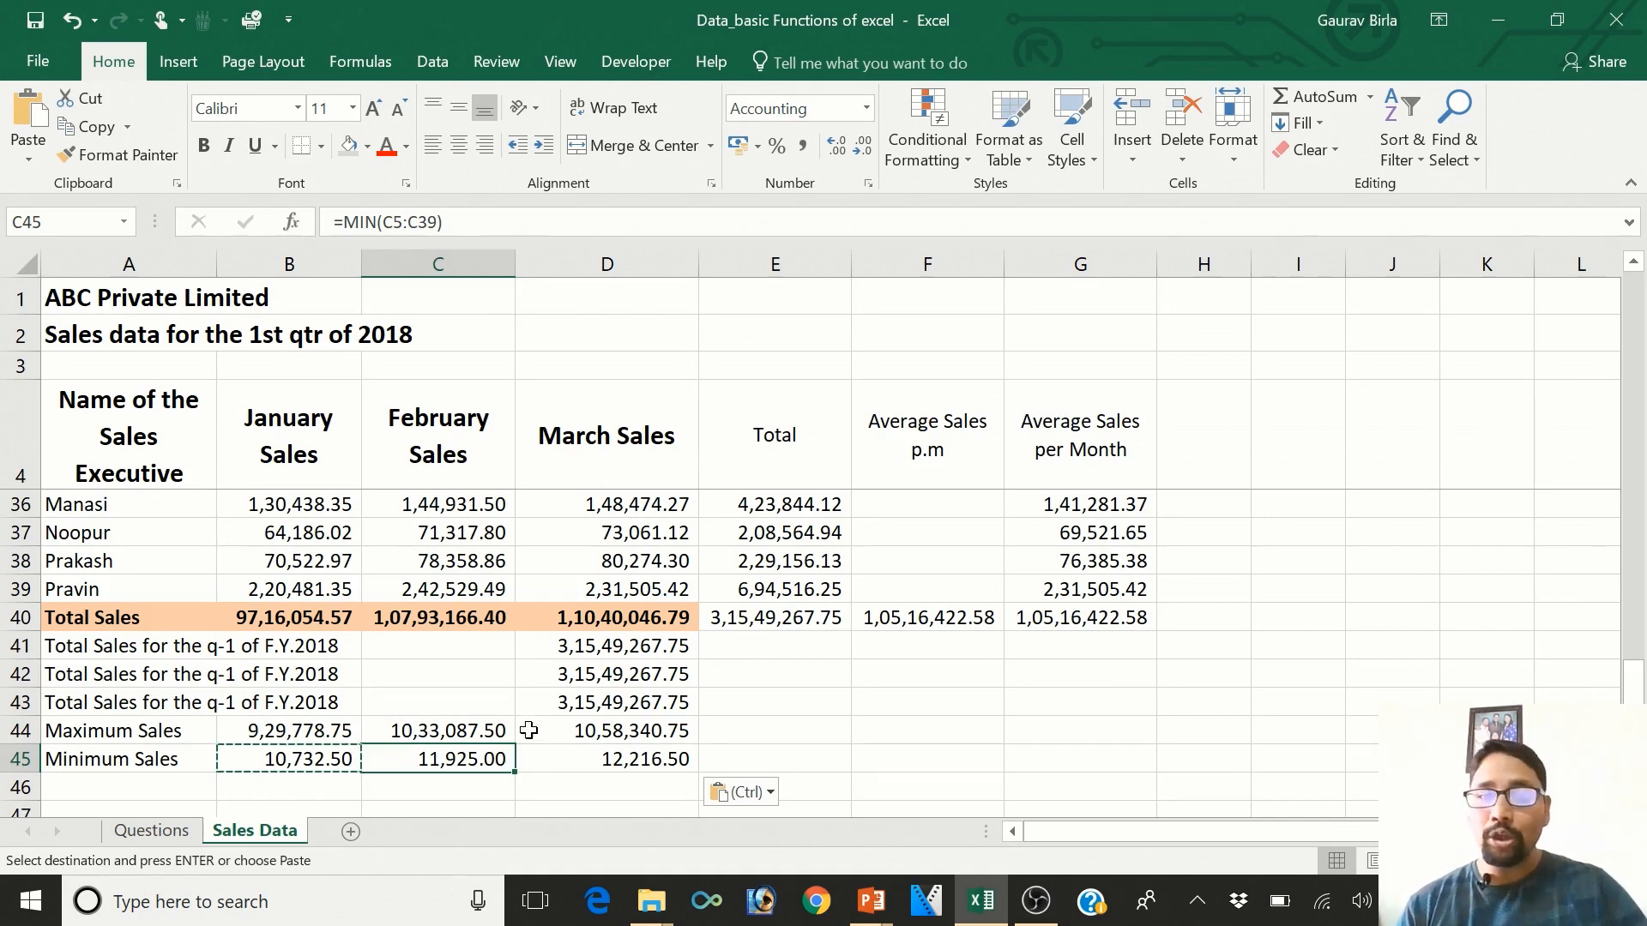
pyautogui.press('Right')
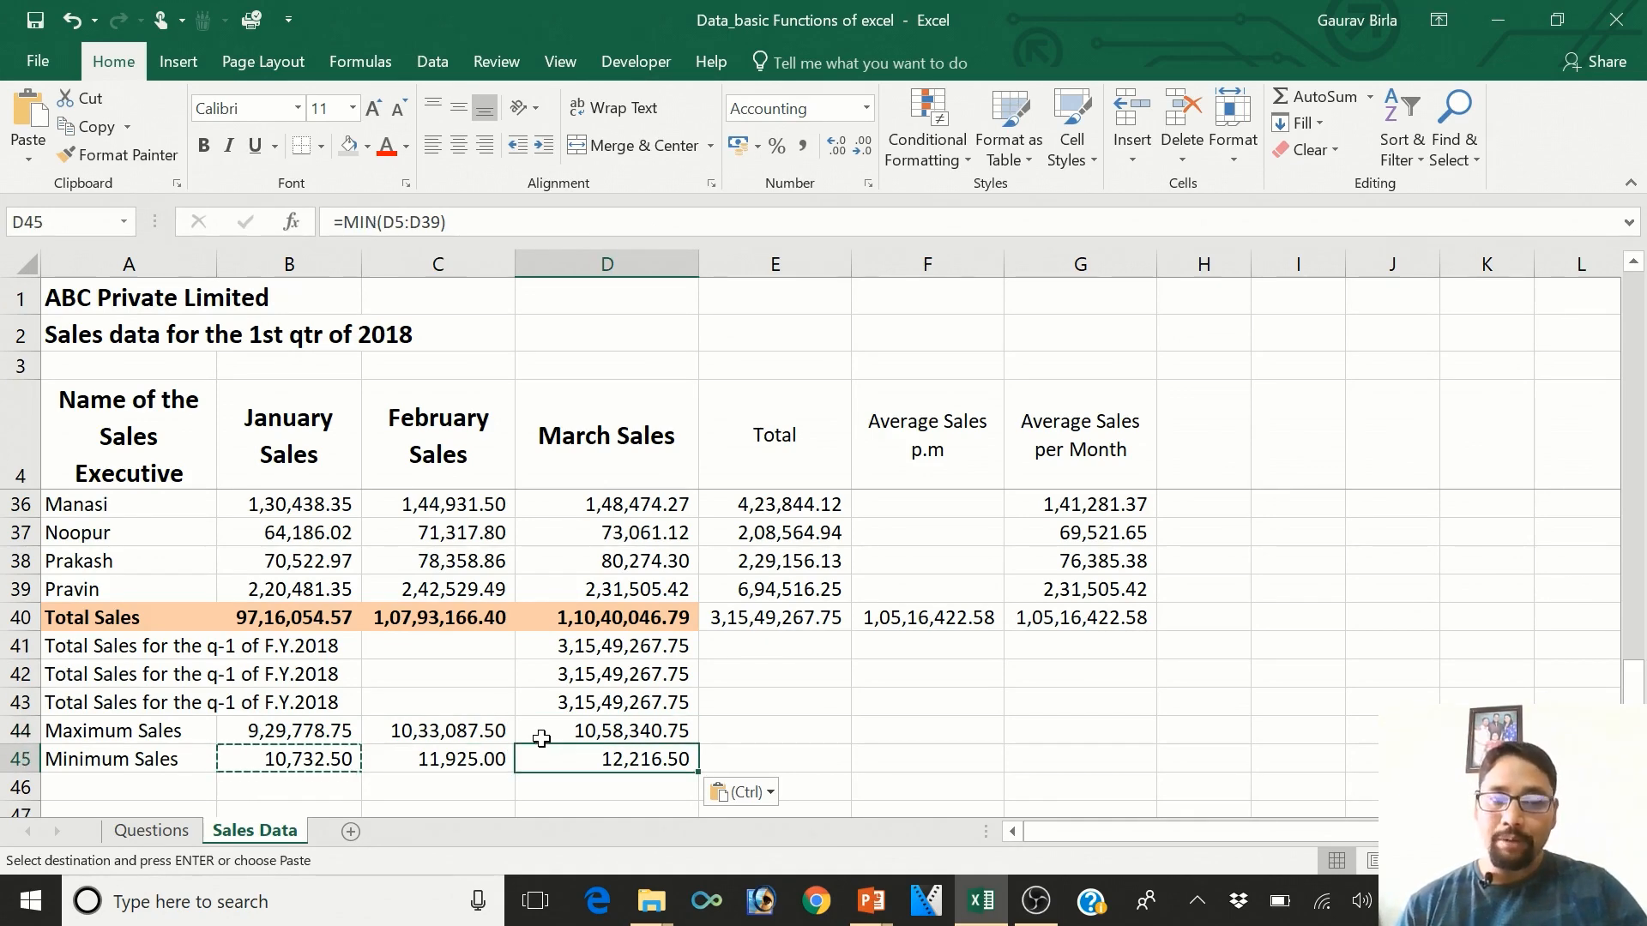
# - Read question 10 about the number of sales executives, and go back up the Sales Data sheet to the first executives' rows
pyautogui.click(133, 833)
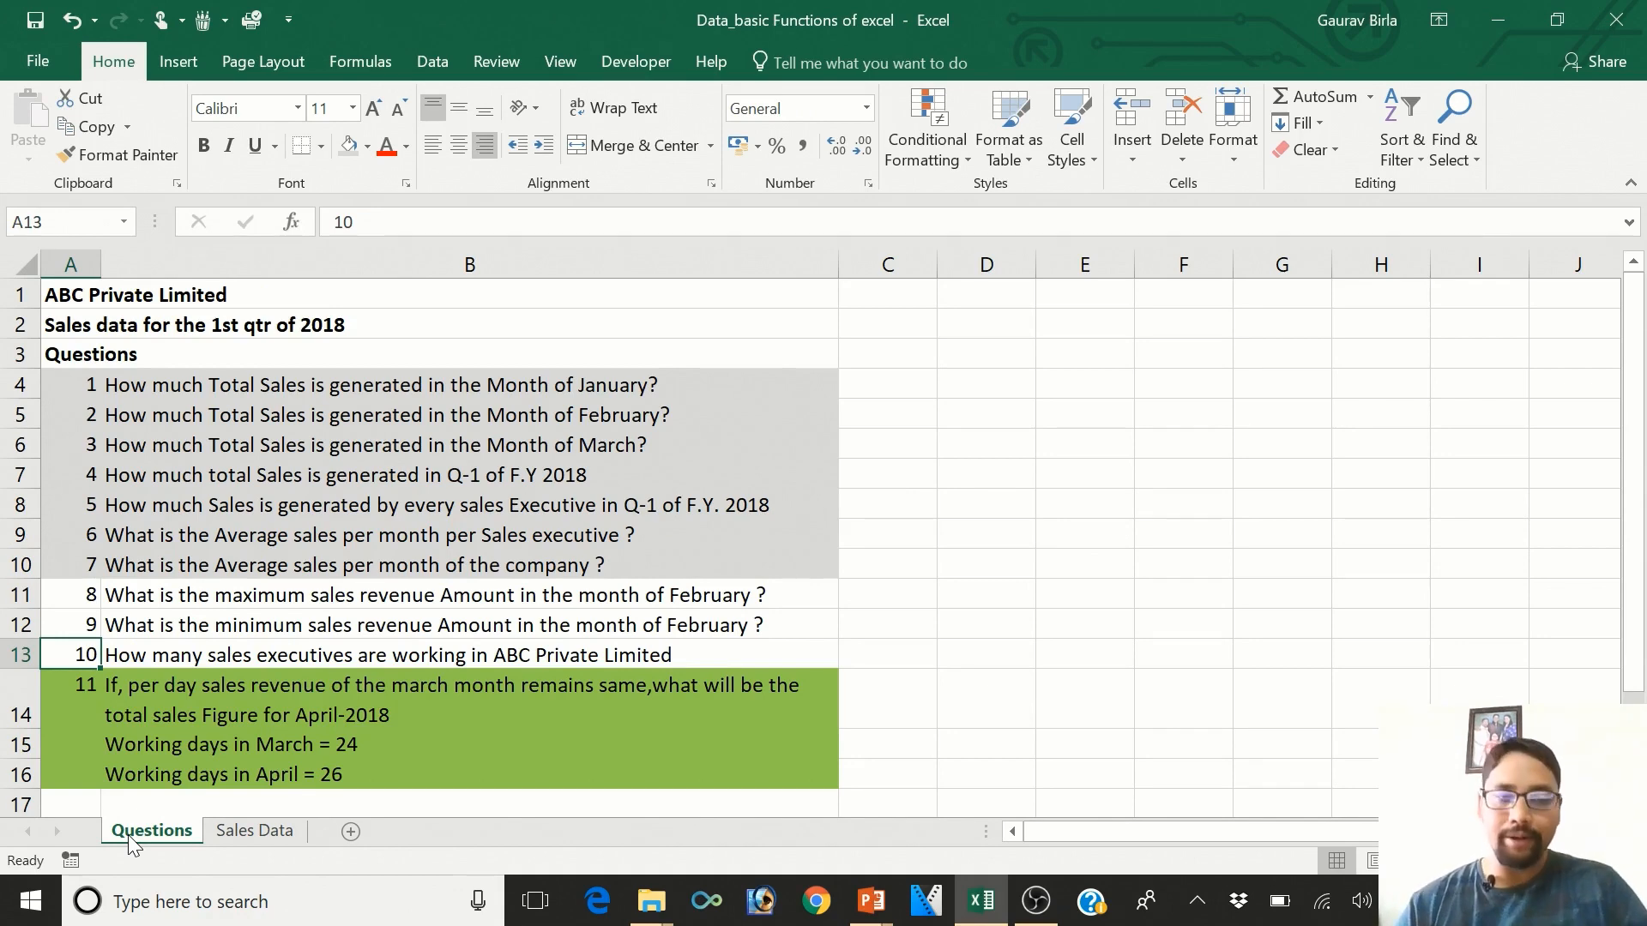
pyautogui.click(251, 827)
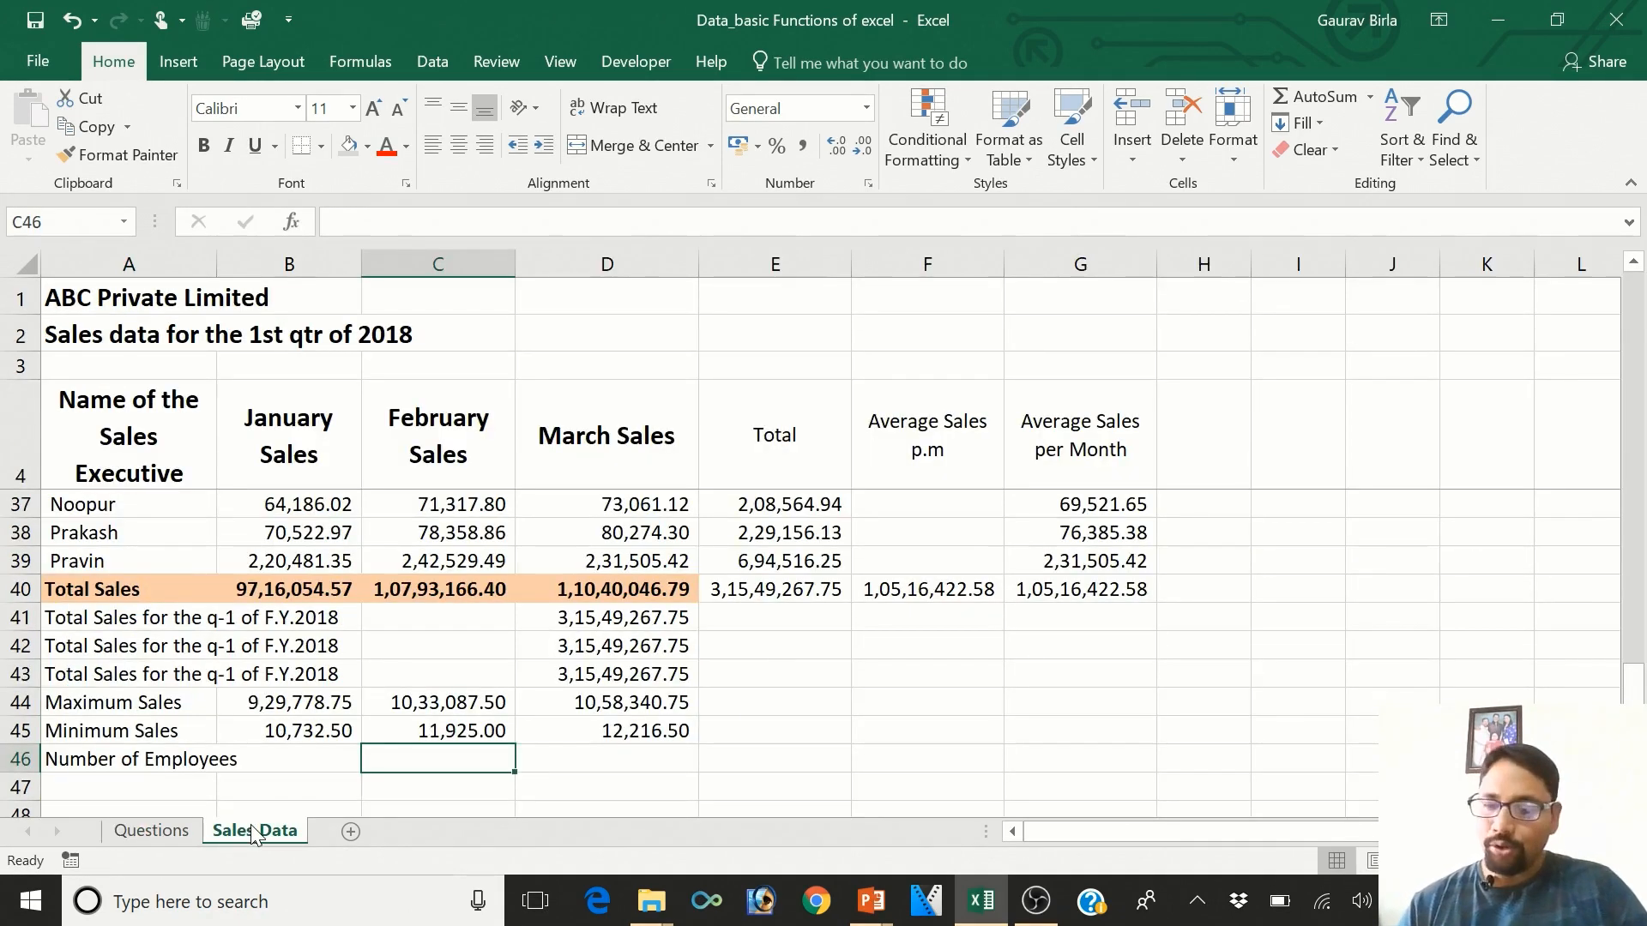
pyautogui.press('Up')
pyautogui.press('Up')
pyautogui.press('Up')
pyautogui.press('Up')
pyautogui.press('Up')
pyautogui.press('Up')
pyautogui.press('Up')
pyautogui.press('Up')
pyautogui.press('Up')
pyautogui.press('Up')
pyautogui.press('Up')
pyautogui.press('Up')
pyautogui.press('Up')
pyautogui.press('Up')
pyautogui.press('Up')
pyautogui.press('Up')
pyautogui.press('Up')
pyautogui.press('Up')
pyautogui.press('Up')
pyautogui.press('Up')
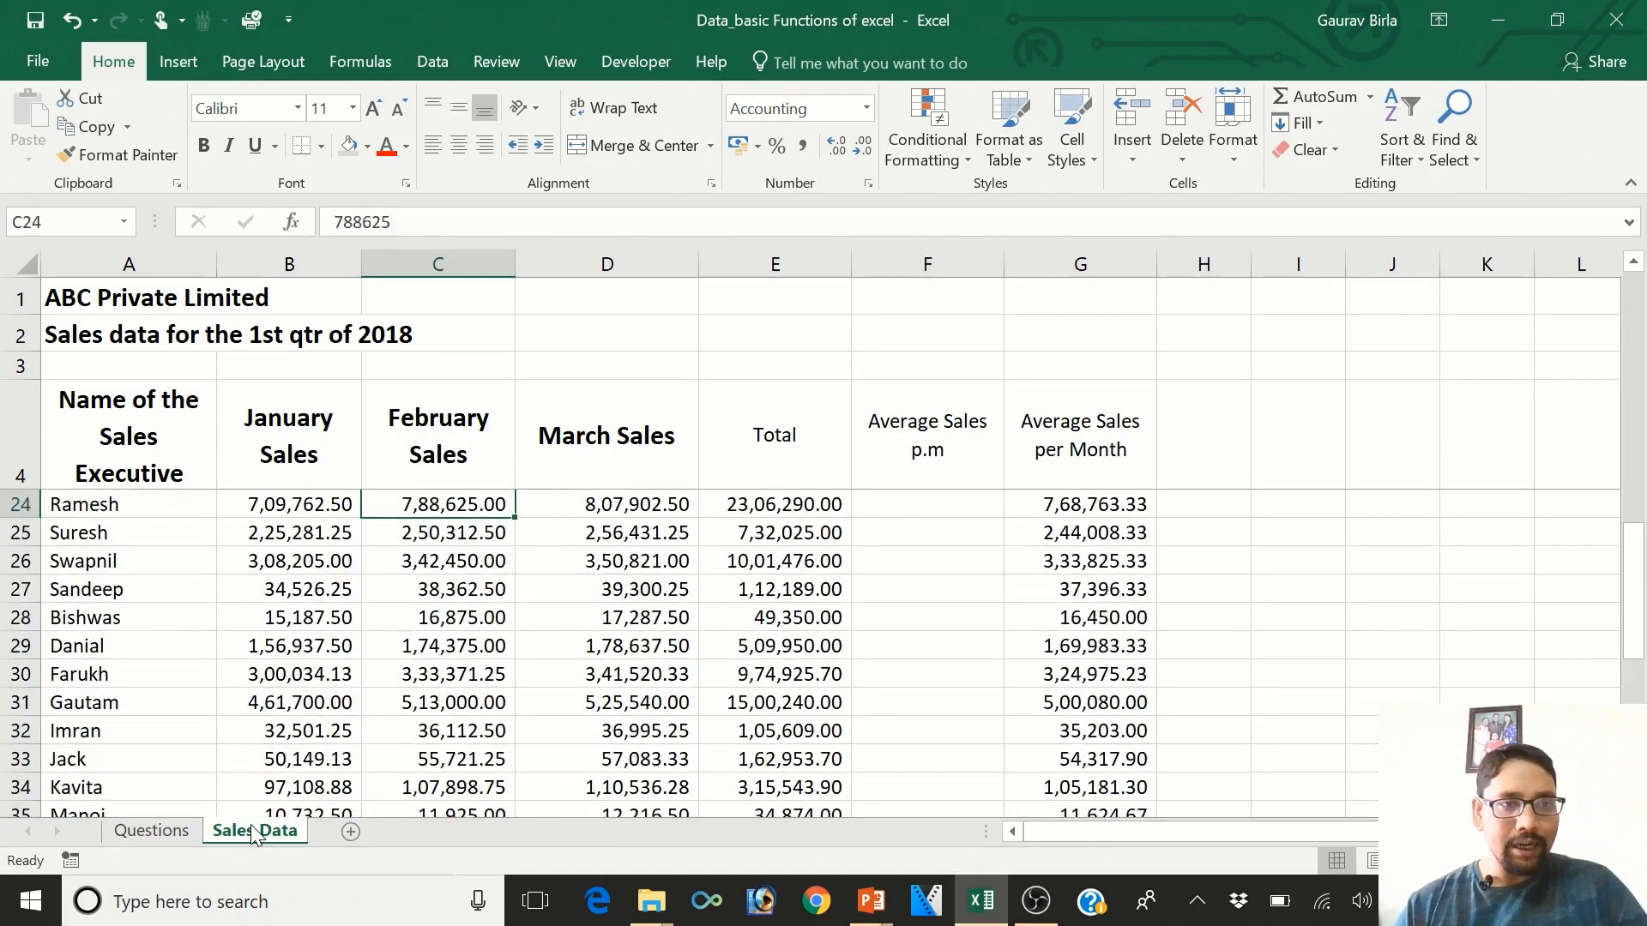
pyautogui.press('Up')
pyautogui.press('Up')
pyautogui.press('Up')
pyautogui.press('Up')
pyautogui.press('Up')
pyautogui.press('Up')
pyautogui.press('Up')
pyautogui.press('Up')
pyautogui.press('Up')
pyautogui.press('Up')
pyautogui.press('Up')
pyautogui.press('Up')
pyautogui.press('Up')
pyautogui.press('Up')
pyautogui.press('Up')
pyautogui.press('Up')
pyautogui.press('Up')
pyautogui.press('Up')
pyautogui.press('Up')
pyautogui.press('Up')
pyautogui.press('Down')
pyautogui.press('Down')
pyautogui.press('Down')
pyautogui.press('Down')
pyautogui.press('Down')
pyautogui.press('Down')
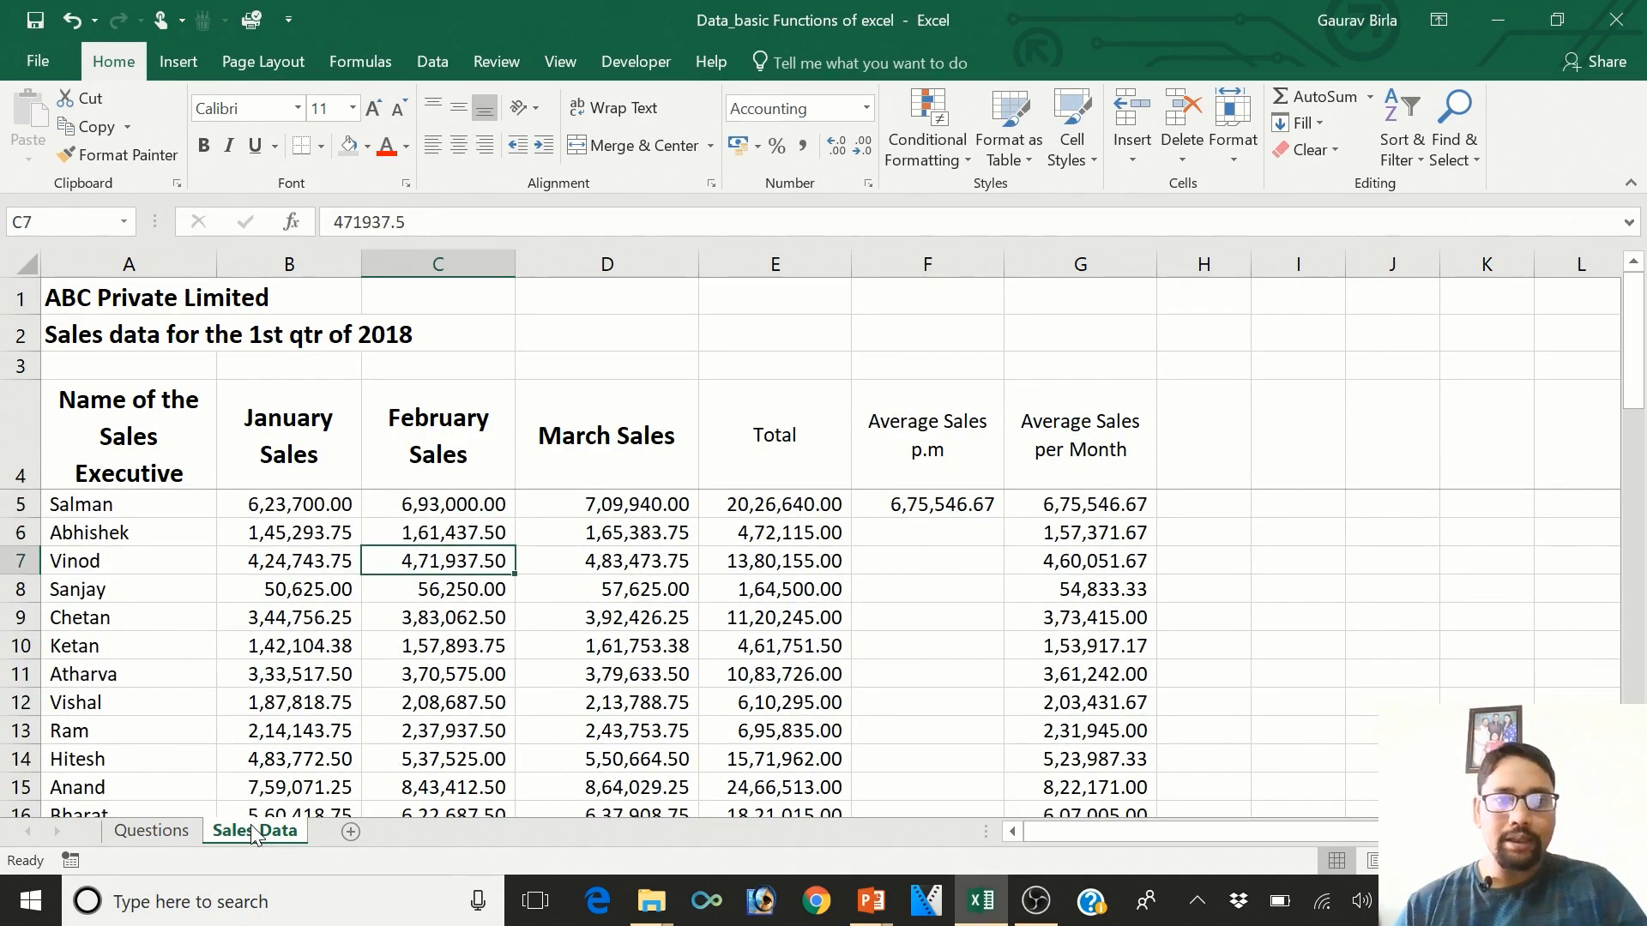
# - Go through the executives' names in column A down to the "Number of Employees" row
pyautogui.press('Left')
pyautogui.press('Left')
pyautogui.press('Down')
pyautogui.press('Down')
pyautogui.press('Down')
pyautogui.press('Down')
pyautogui.press('Down')
pyautogui.press('Down')
pyautogui.press('Down')
pyautogui.press('Down')
pyautogui.press('Down')
pyautogui.press('Down')
pyautogui.press('Down')
pyautogui.press('Down')
pyautogui.press('Down')
pyautogui.press('Down')
pyautogui.press('Down')
pyautogui.press('Down')
pyautogui.press('Down')
pyautogui.press('Down')
pyautogui.press('Down')
pyautogui.press('Down')
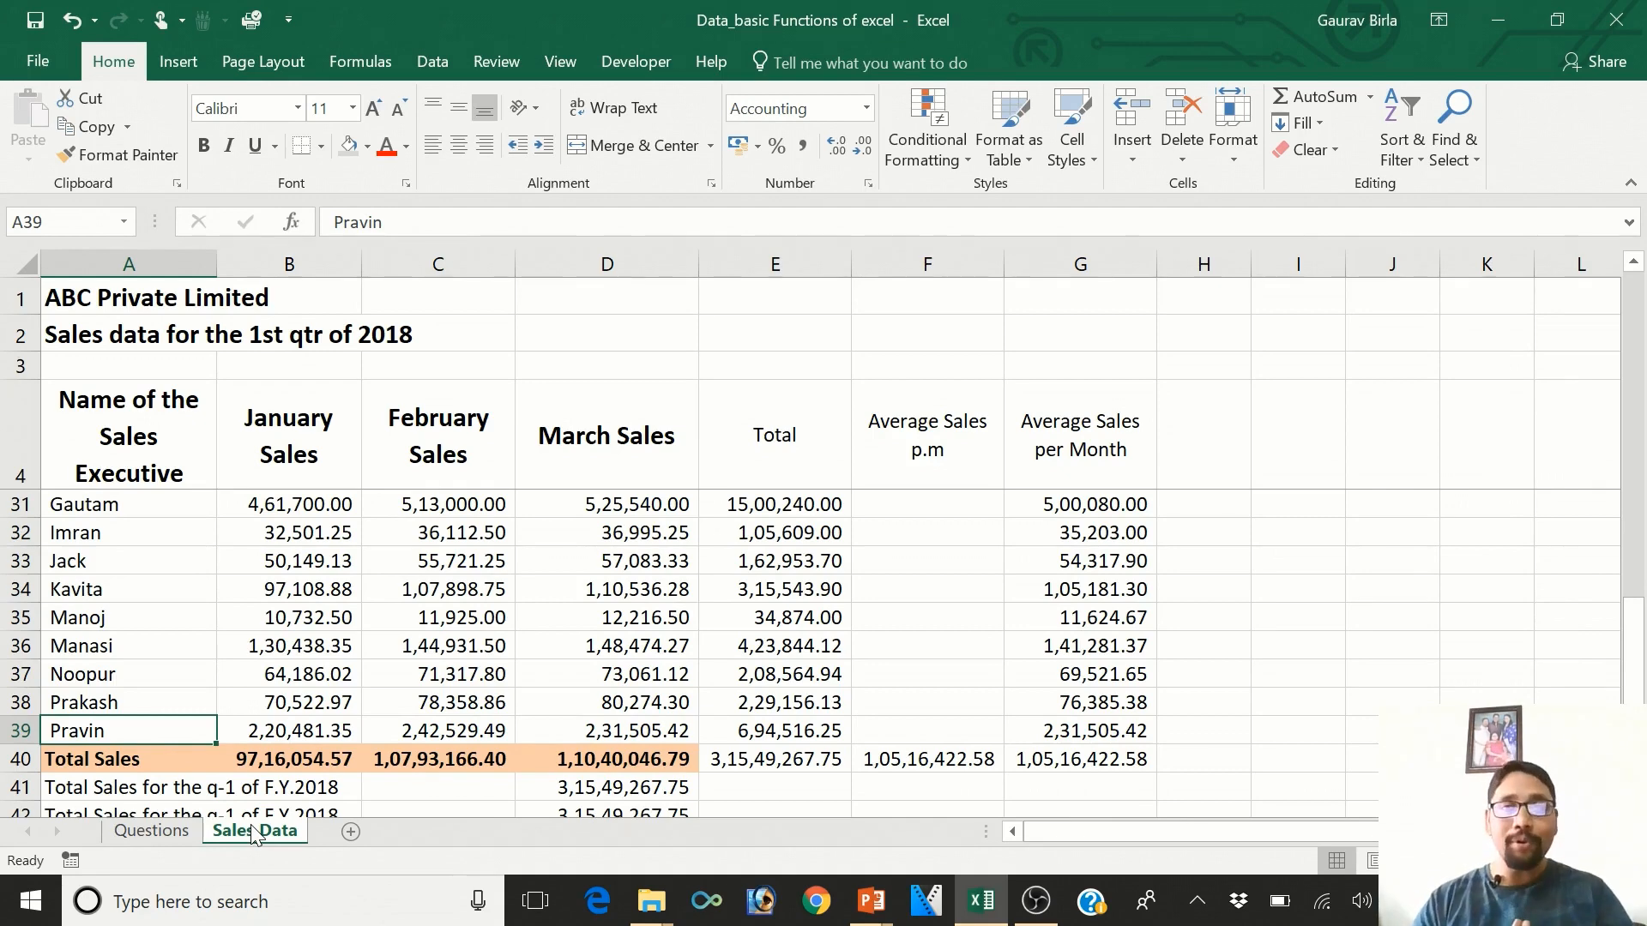
pyautogui.press('Down')
pyautogui.press('Down')
pyautogui.press('Down')
pyautogui.press('Down')
pyautogui.press('Down')
pyautogui.press('Down')
pyautogui.press('Down')
pyautogui.press('Down')
pyautogui.press('Down')
pyautogui.press('Up')
pyautogui.press('Up')
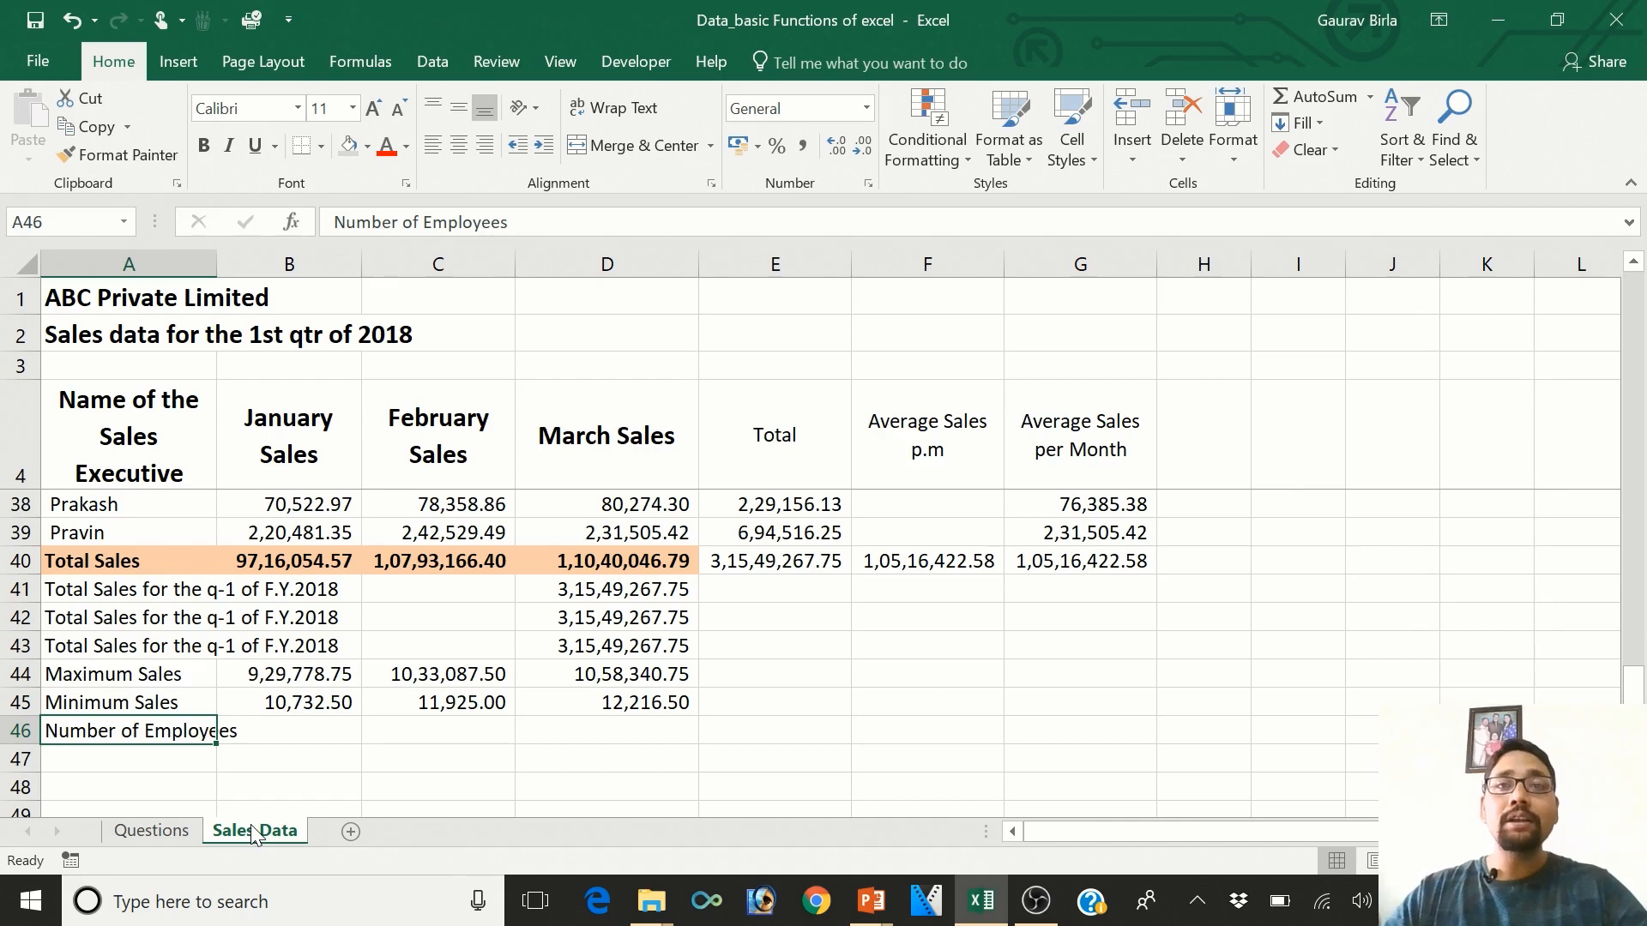
# - Select the executives' names in A5:A39 to check their count in the selection summary
pyautogui.press('Up')
pyautogui.press('Up')
pyautogui.press('Up')
pyautogui.press('Up')
pyautogui.press('Up')
pyautogui.press('Up')
pyautogui.press('Up')
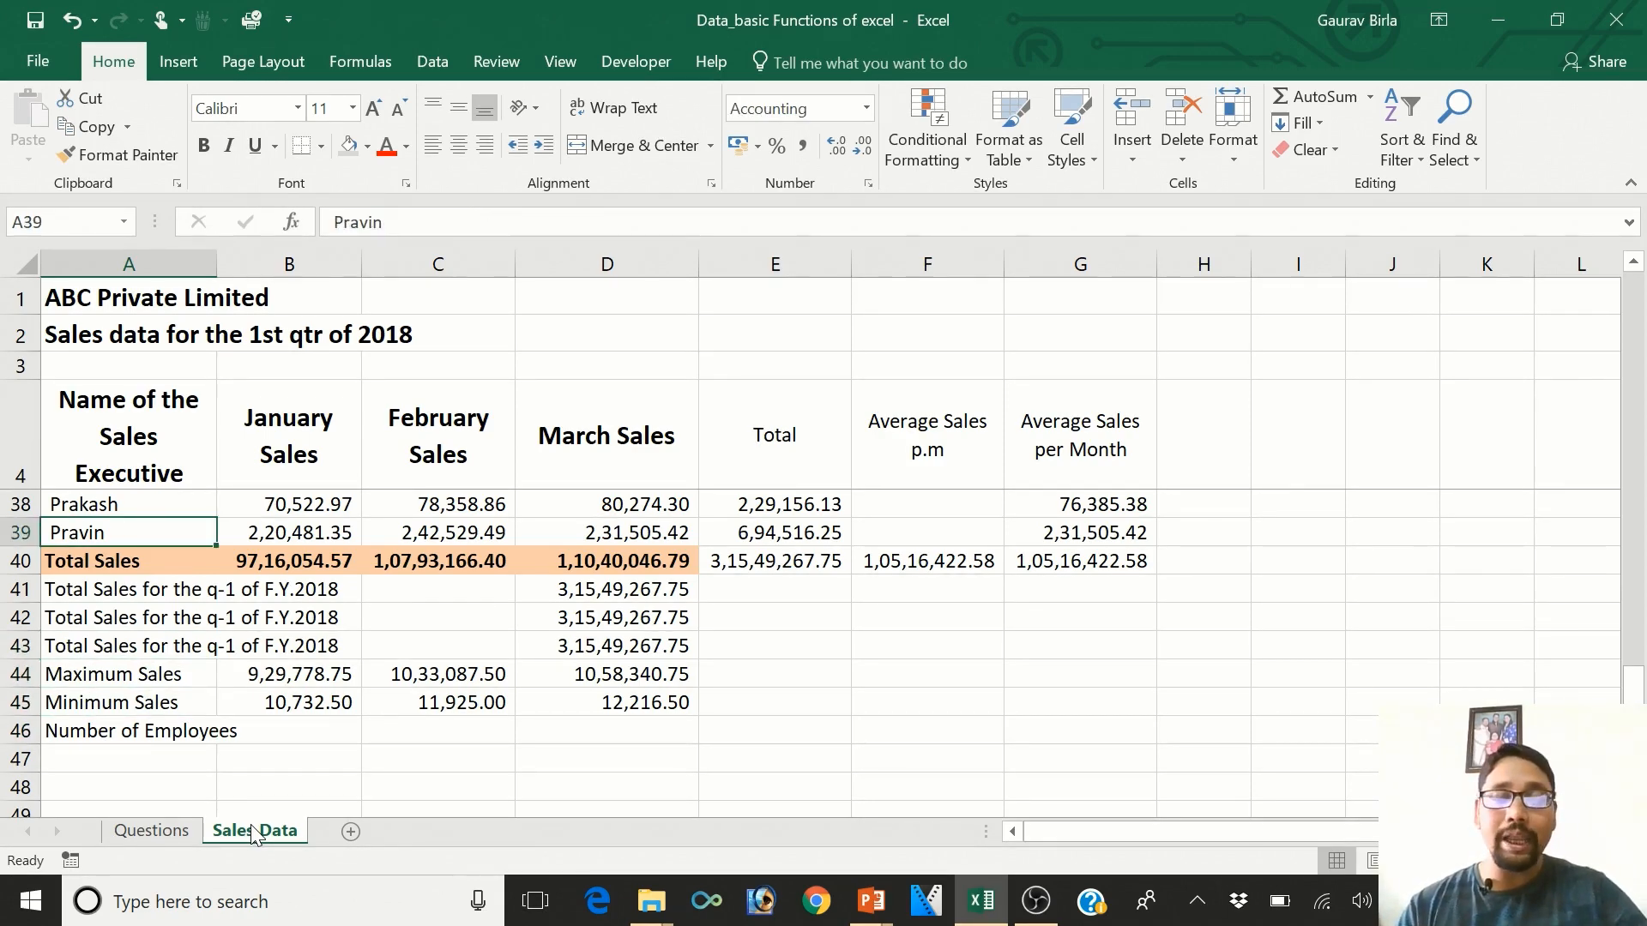
pyautogui.hotkey('shift', 'Up')
pyautogui.hotkey('shift', 'Up')
pyautogui.hotkey('shift', 'Up')
pyautogui.hotkey('shift', 'Up')
pyautogui.hotkey('shift', 'Up')
pyautogui.hotkey('shift', 'Up')
pyautogui.hotkey('shift', 'Up')
pyautogui.hotkey('shift', 'Up')
pyautogui.hotkey('shift', 'Up')
pyautogui.hotkey('shift', 'Up')
pyautogui.hotkey('shift', 'Up')
pyautogui.hotkey('shift', 'Up')
pyautogui.hotkey('shift', 'Up')
pyautogui.hotkey('shift', 'Up')
pyautogui.hotkey('shift', 'Up')
pyautogui.hotkey('shift', 'Up')
pyautogui.hotkey('shift', 'Up')
pyautogui.hotkey('shift', 'Up')
pyautogui.hotkey('shift', 'Up')
pyautogui.hotkey('shift', 'Up')
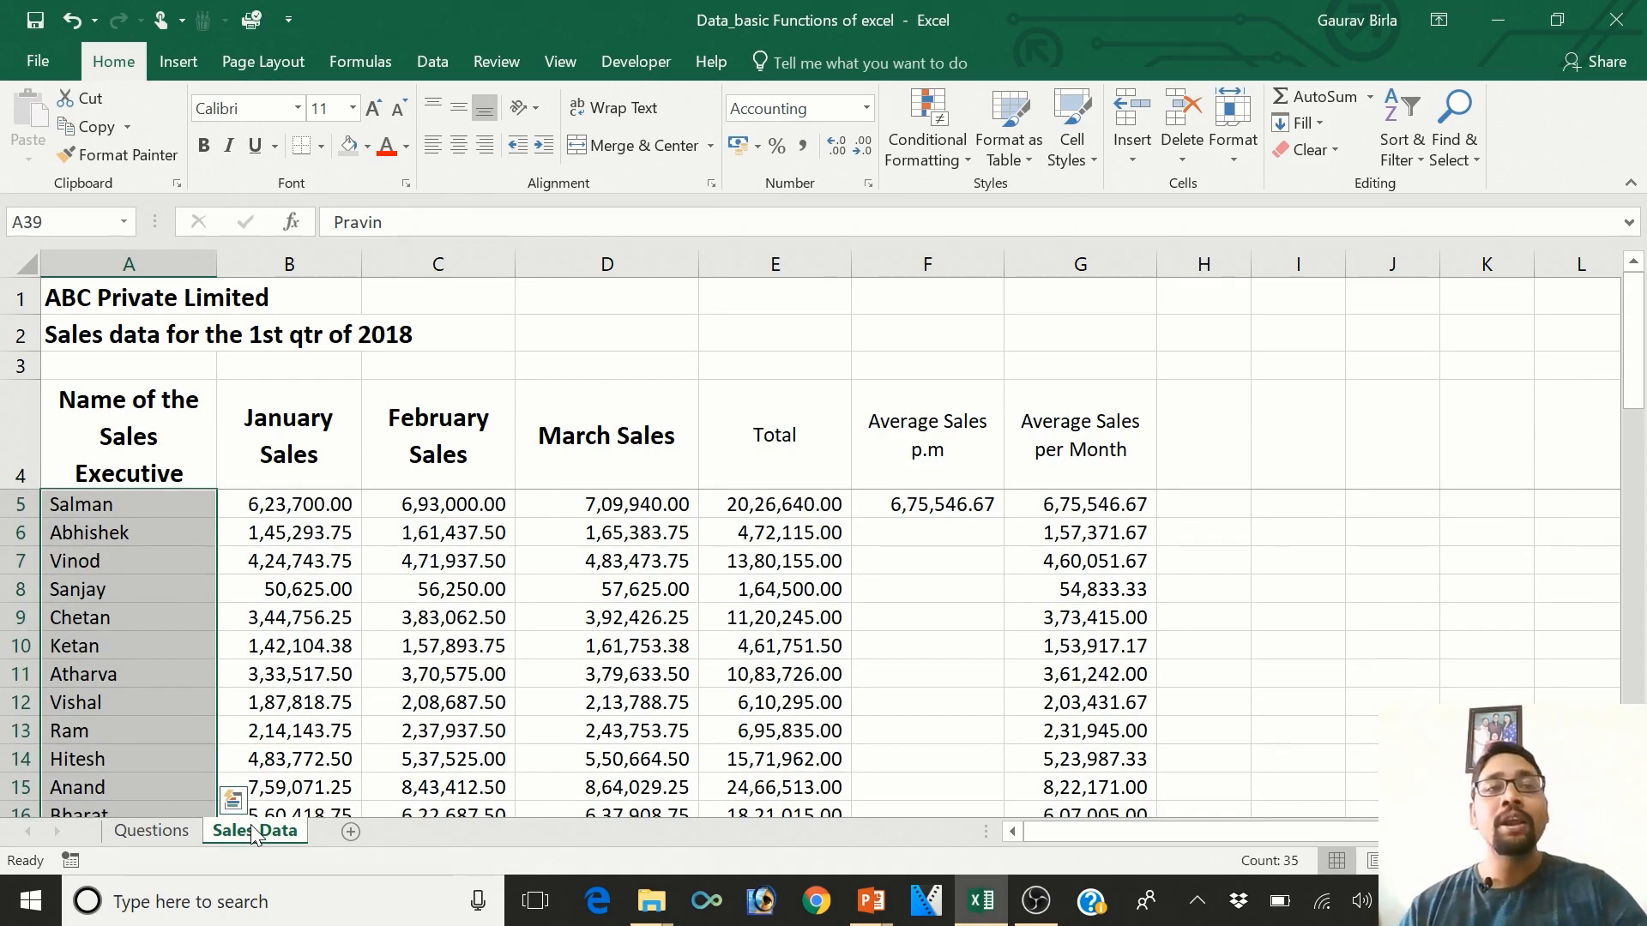
# - Select the January sales in B5:B39 to check the selection's average, count and sum
pyautogui.press('Right')
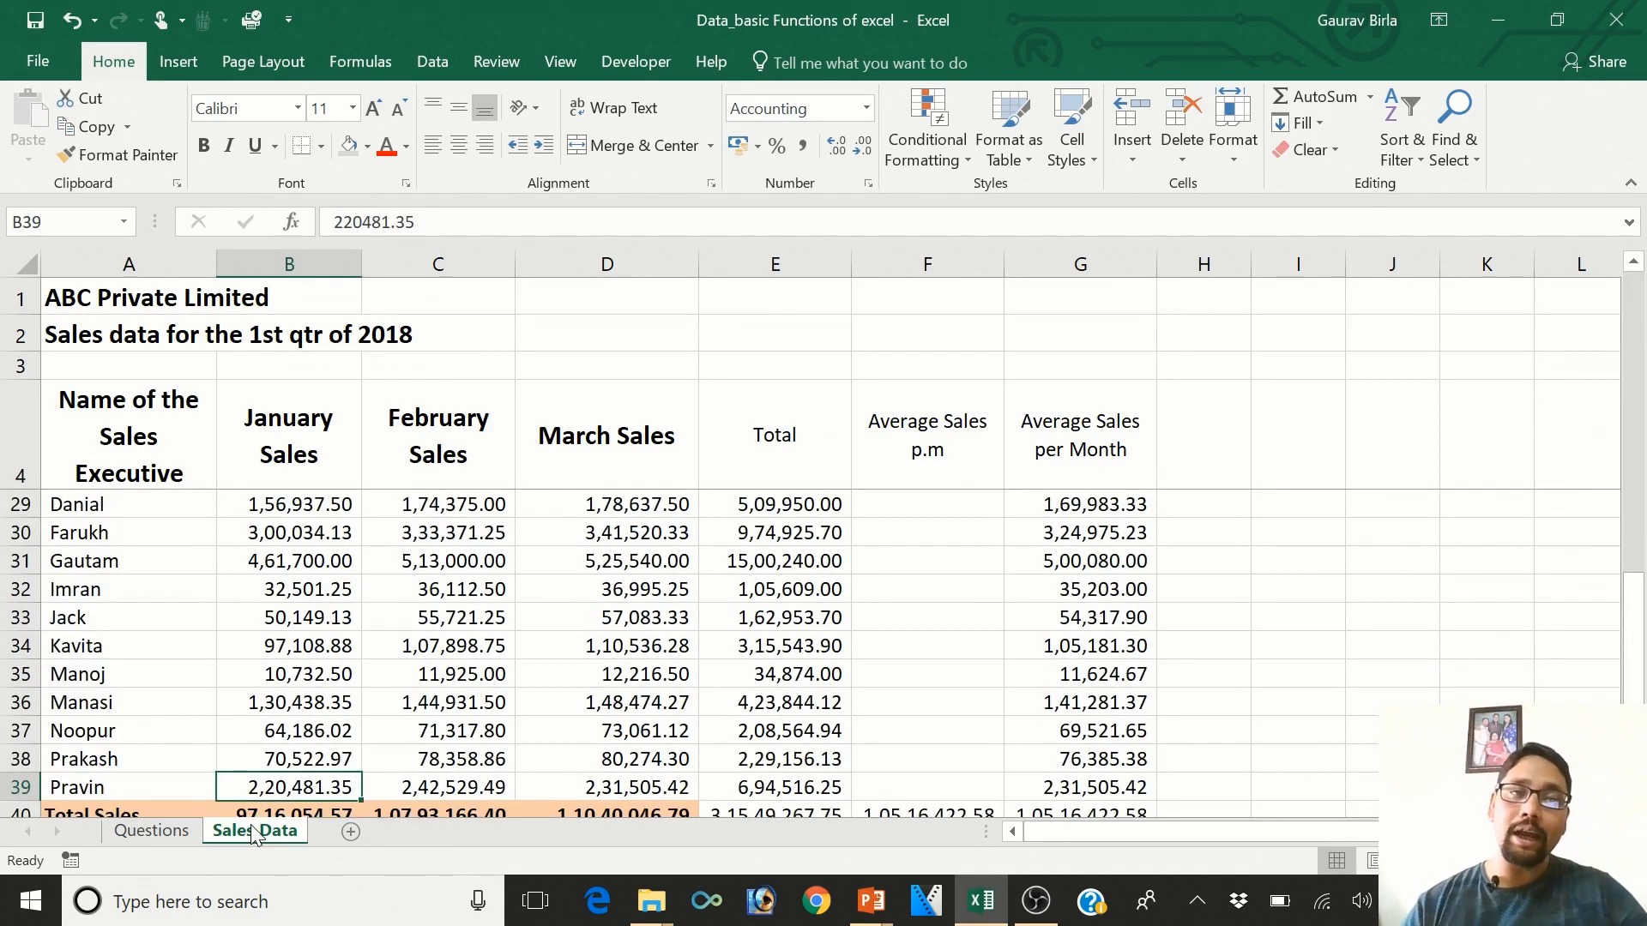
pyautogui.hotkey('ctrl', 'shift', 'Up')
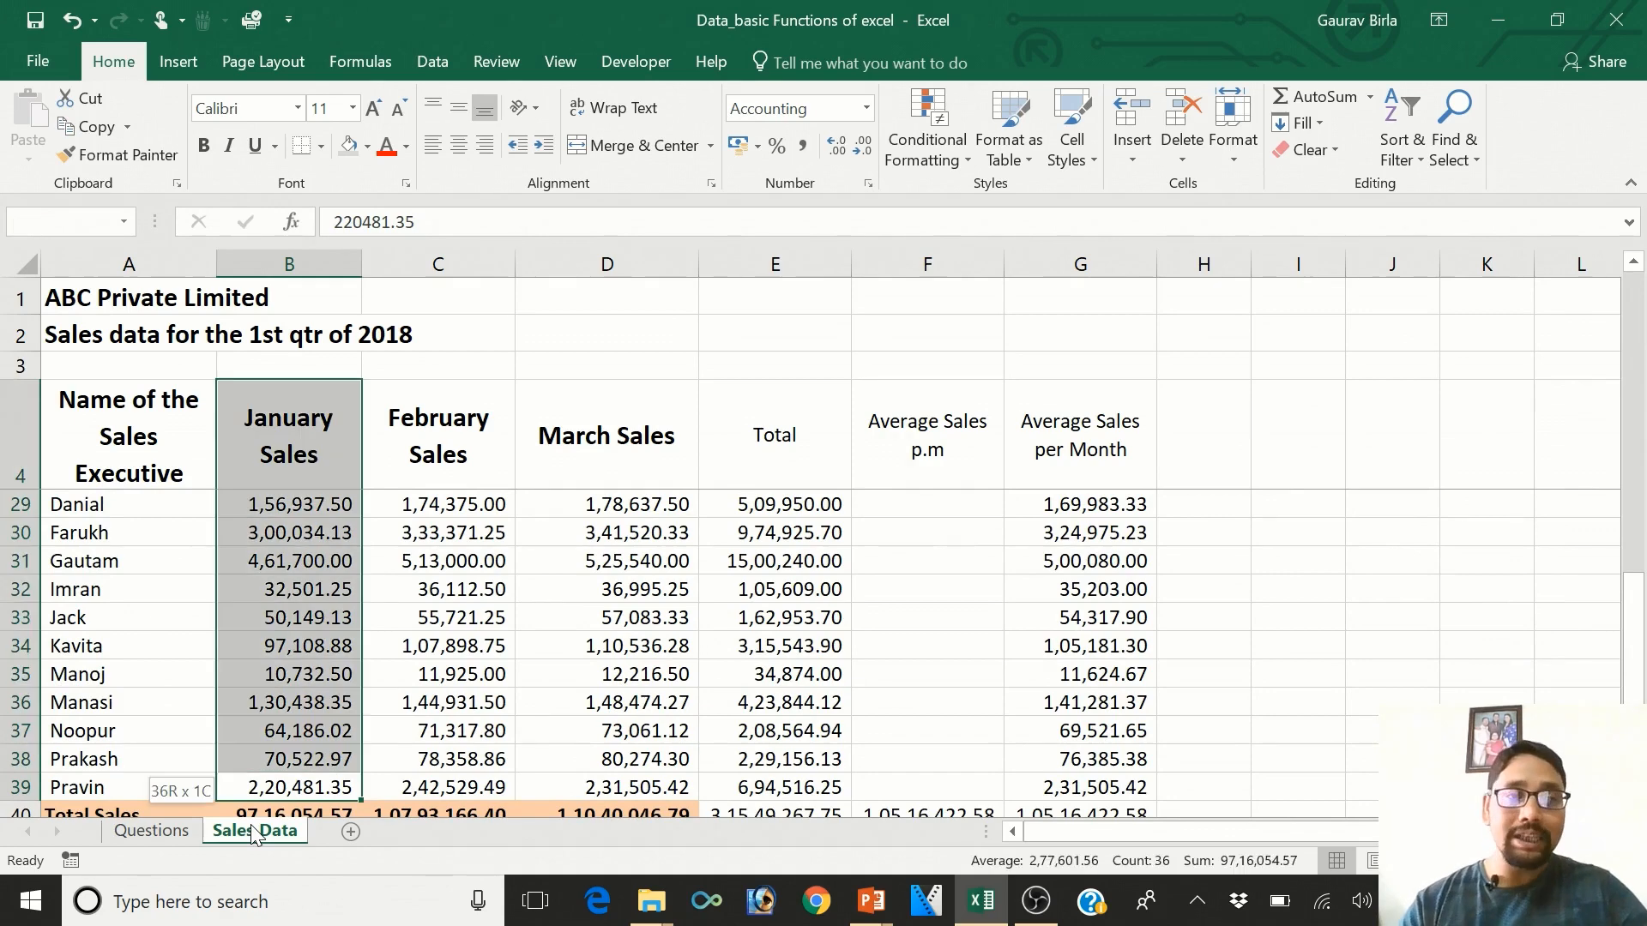
pyautogui.hotkey('shift', 'Down')
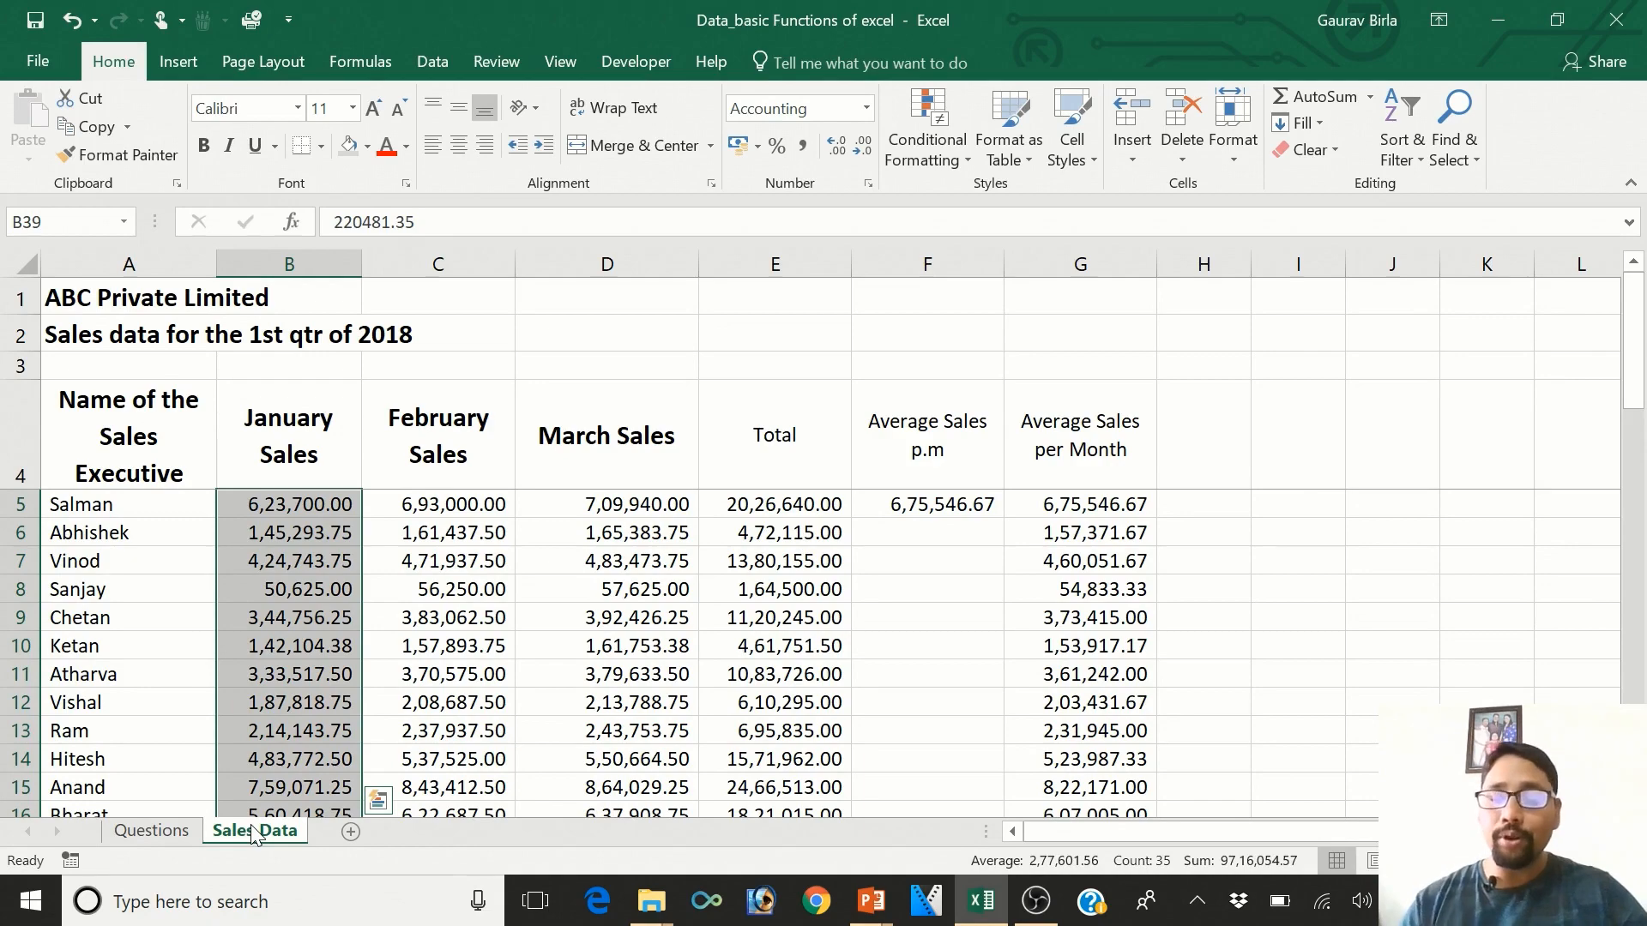
# - Count the employees with =COUNT(B5:B39) in D46 of the "Number of Employees" row, and copy the formula across to F46
pyautogui.press('Down')
pyautogui.press('Down')
pyautogui.press('Down')
pyautogui.press('Down')
pyautogui.press('Down')
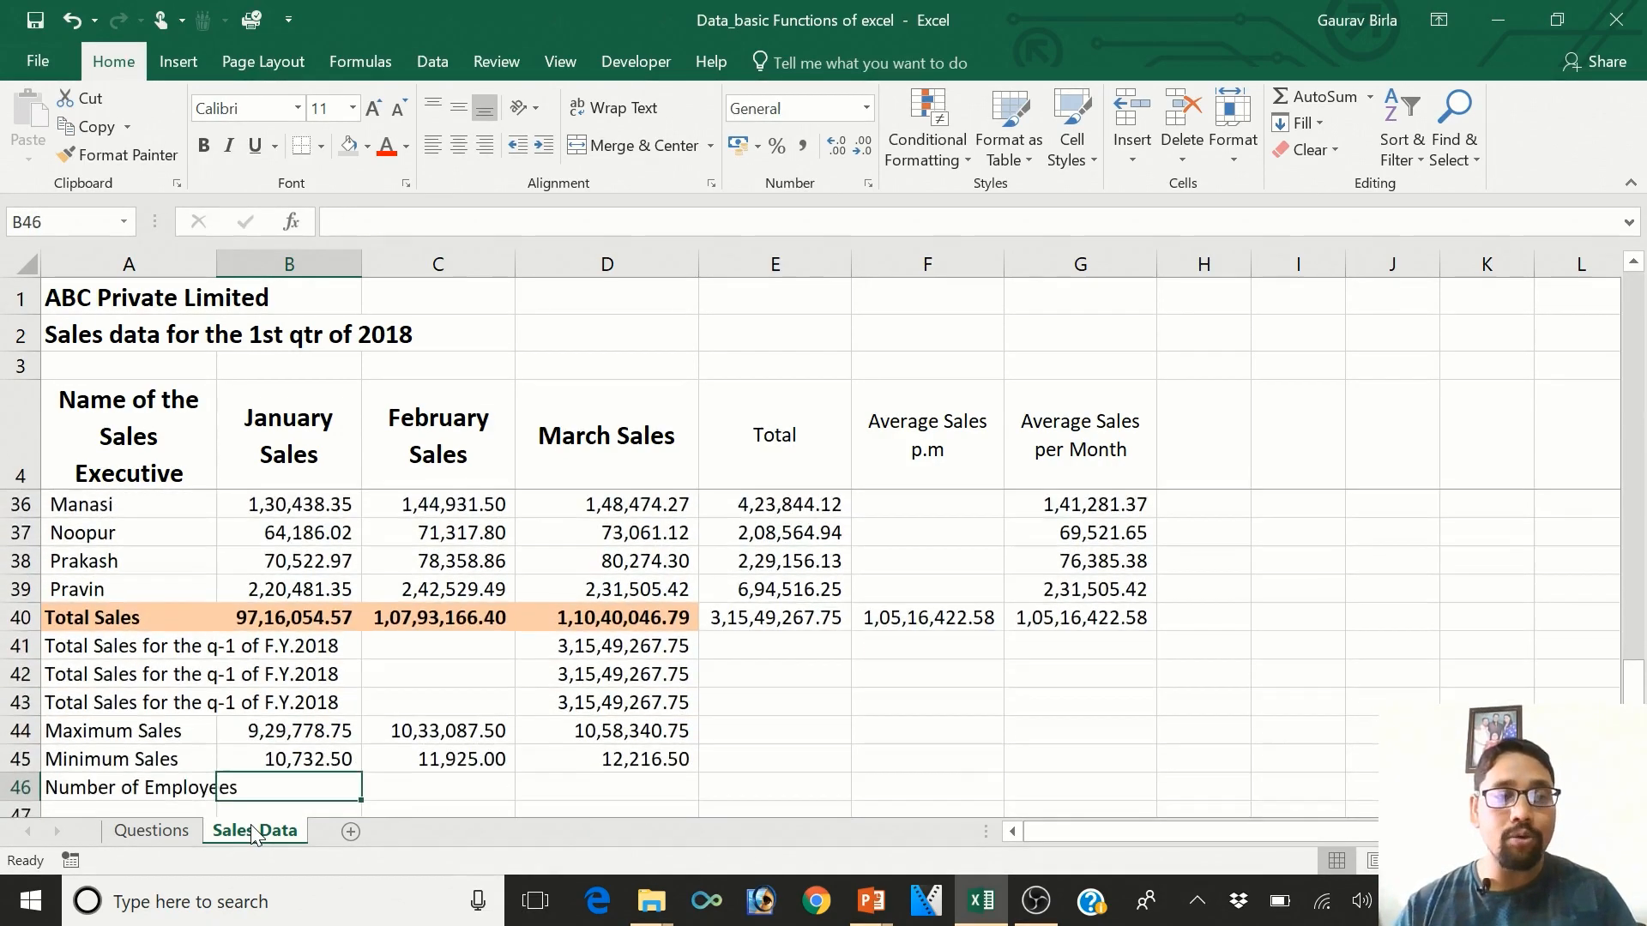
pyautogui.press('Up')
pyautogui.press('Right')
pyautogui.press('Right')
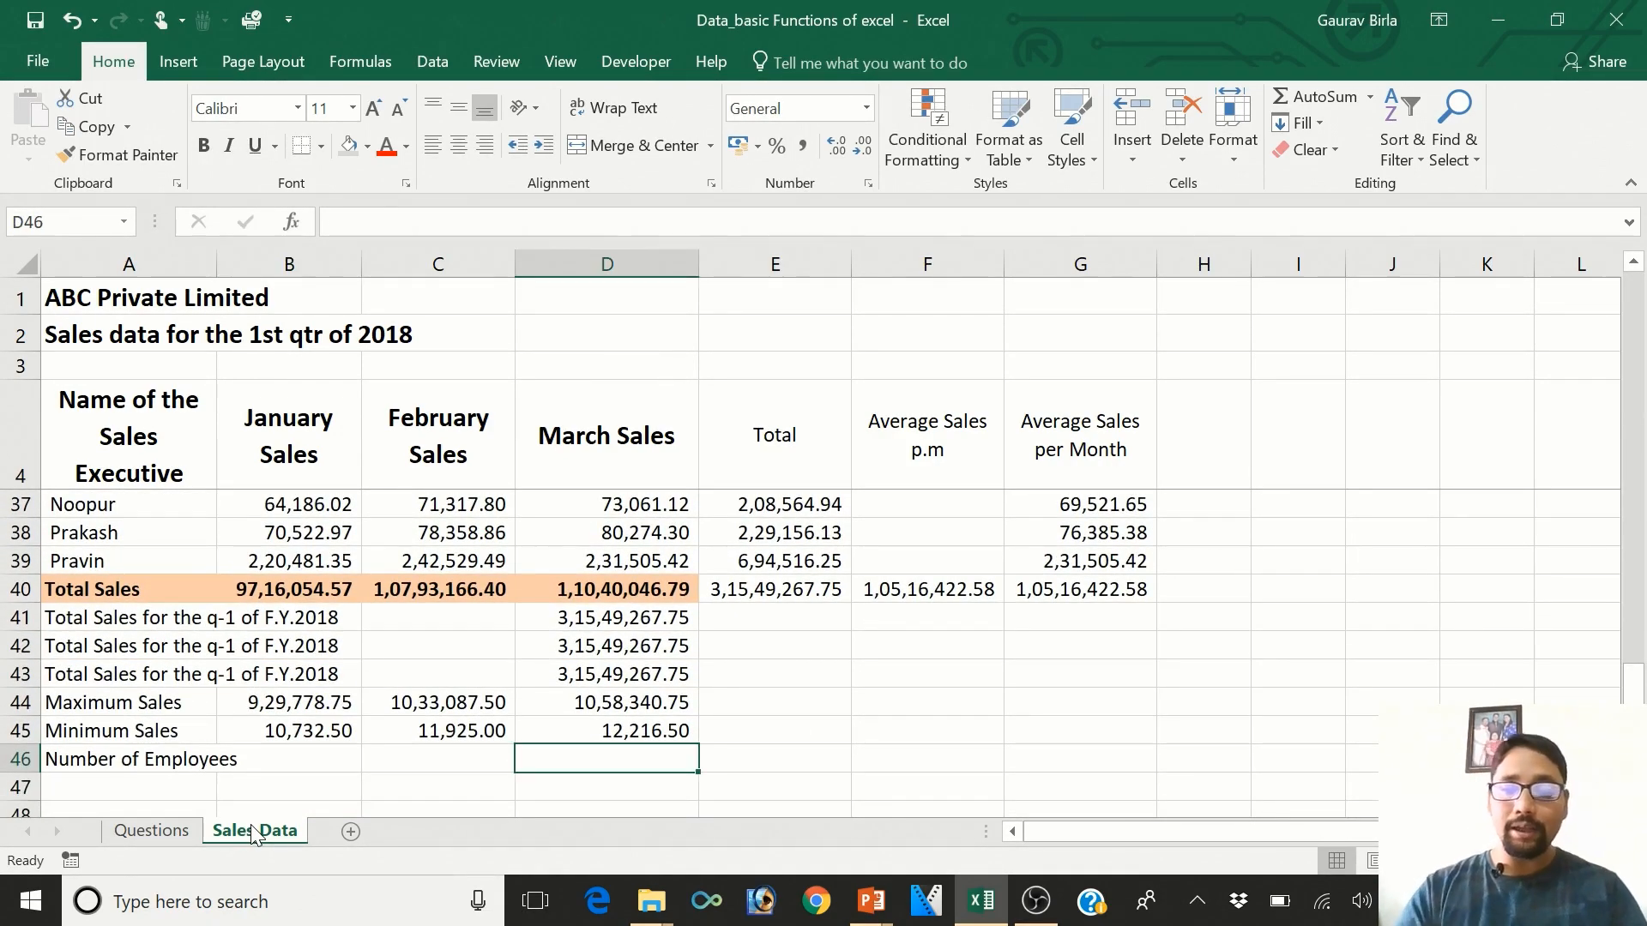
pyautogui.write('=co')
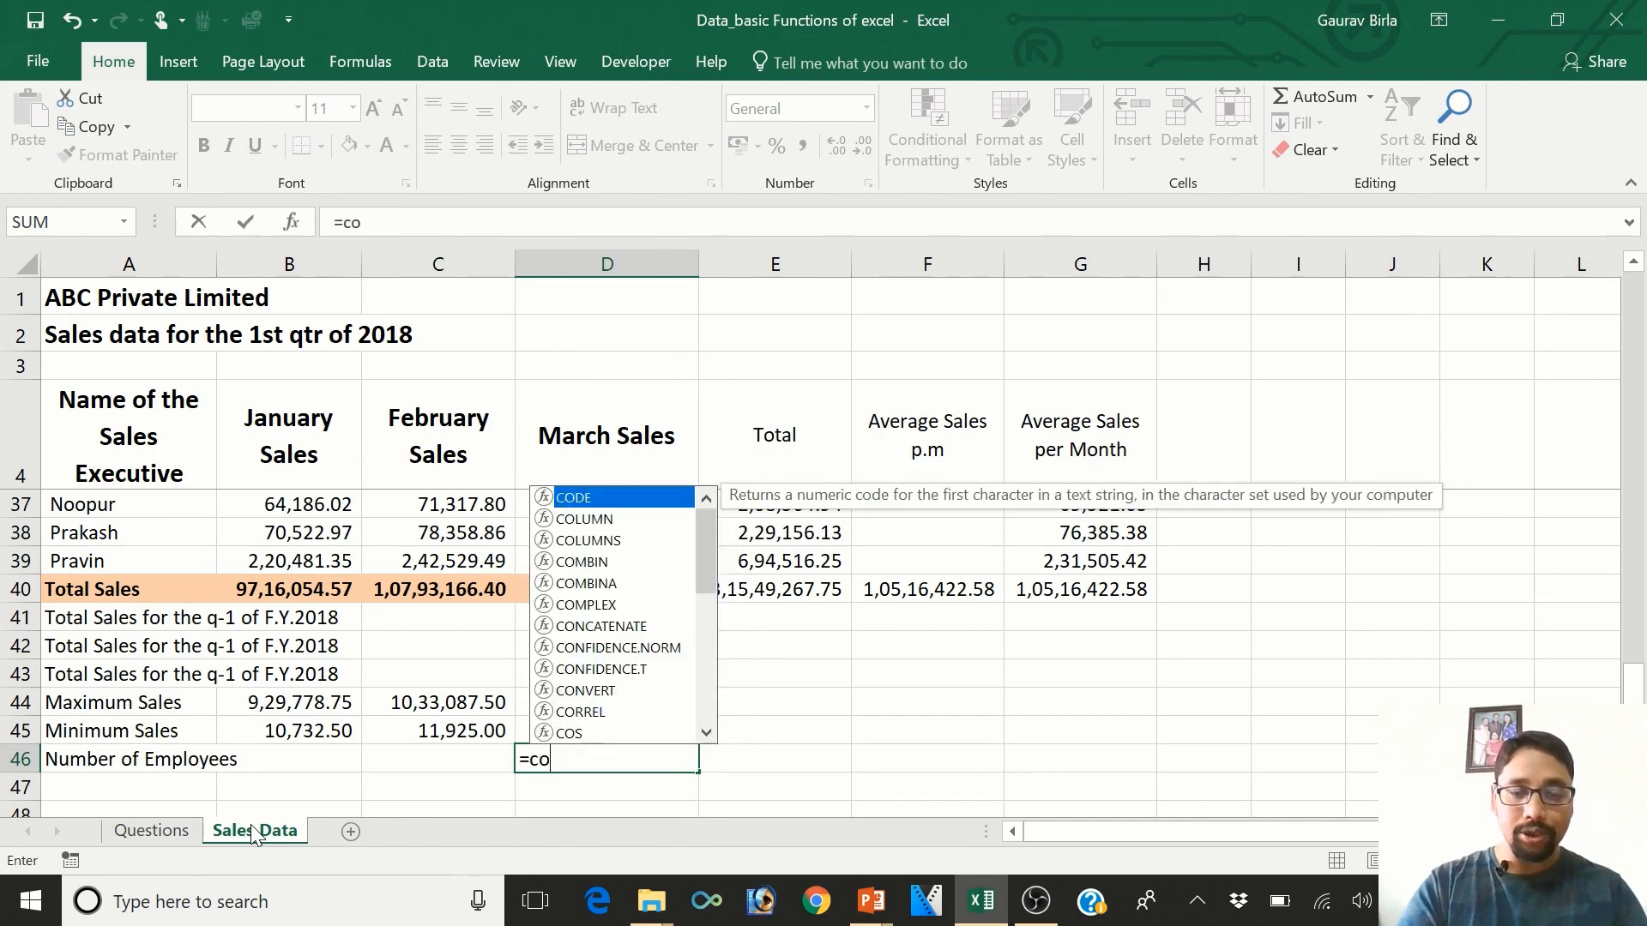
pyautogui.write('unt')
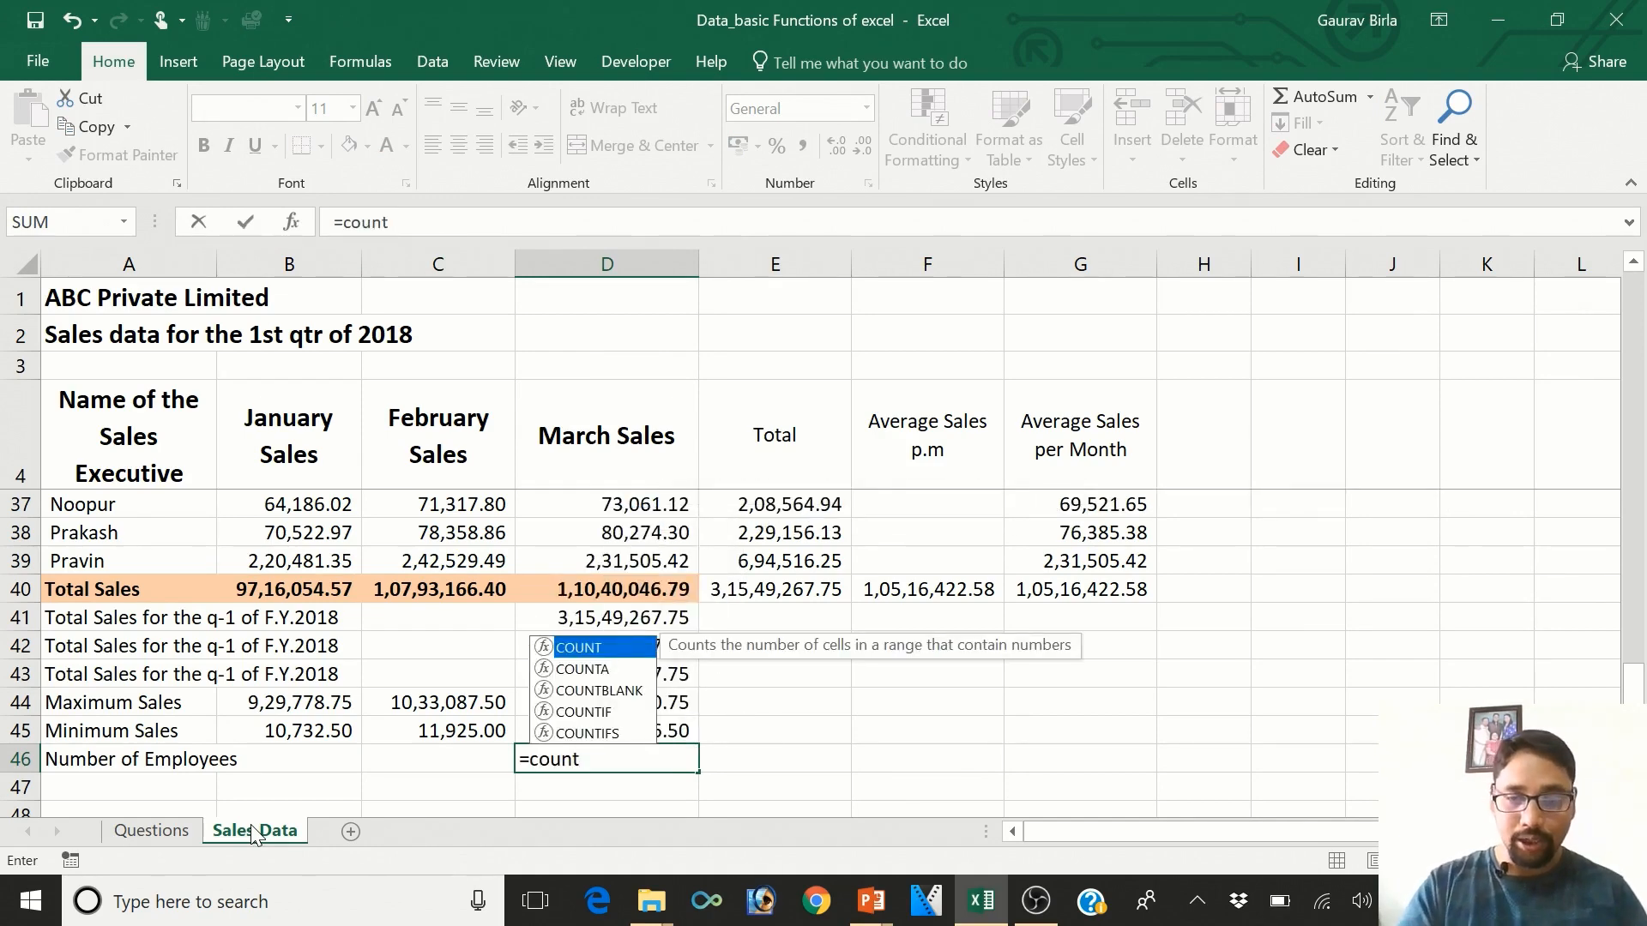
pyautogui.write('(')
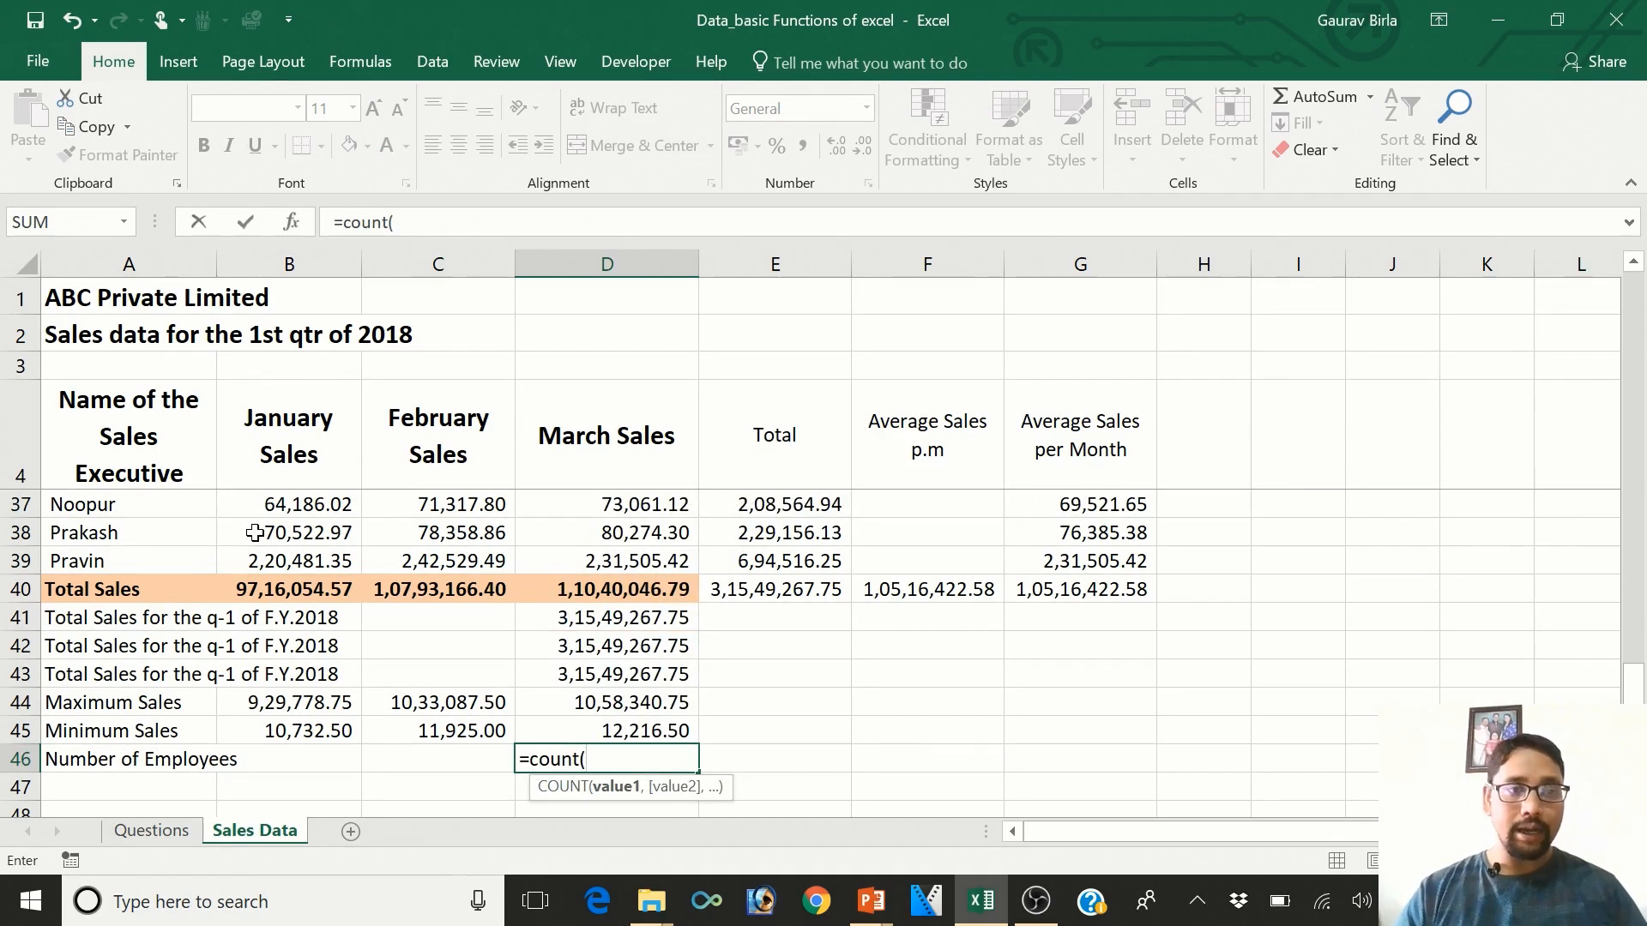
pyautogui.click(242, 563)
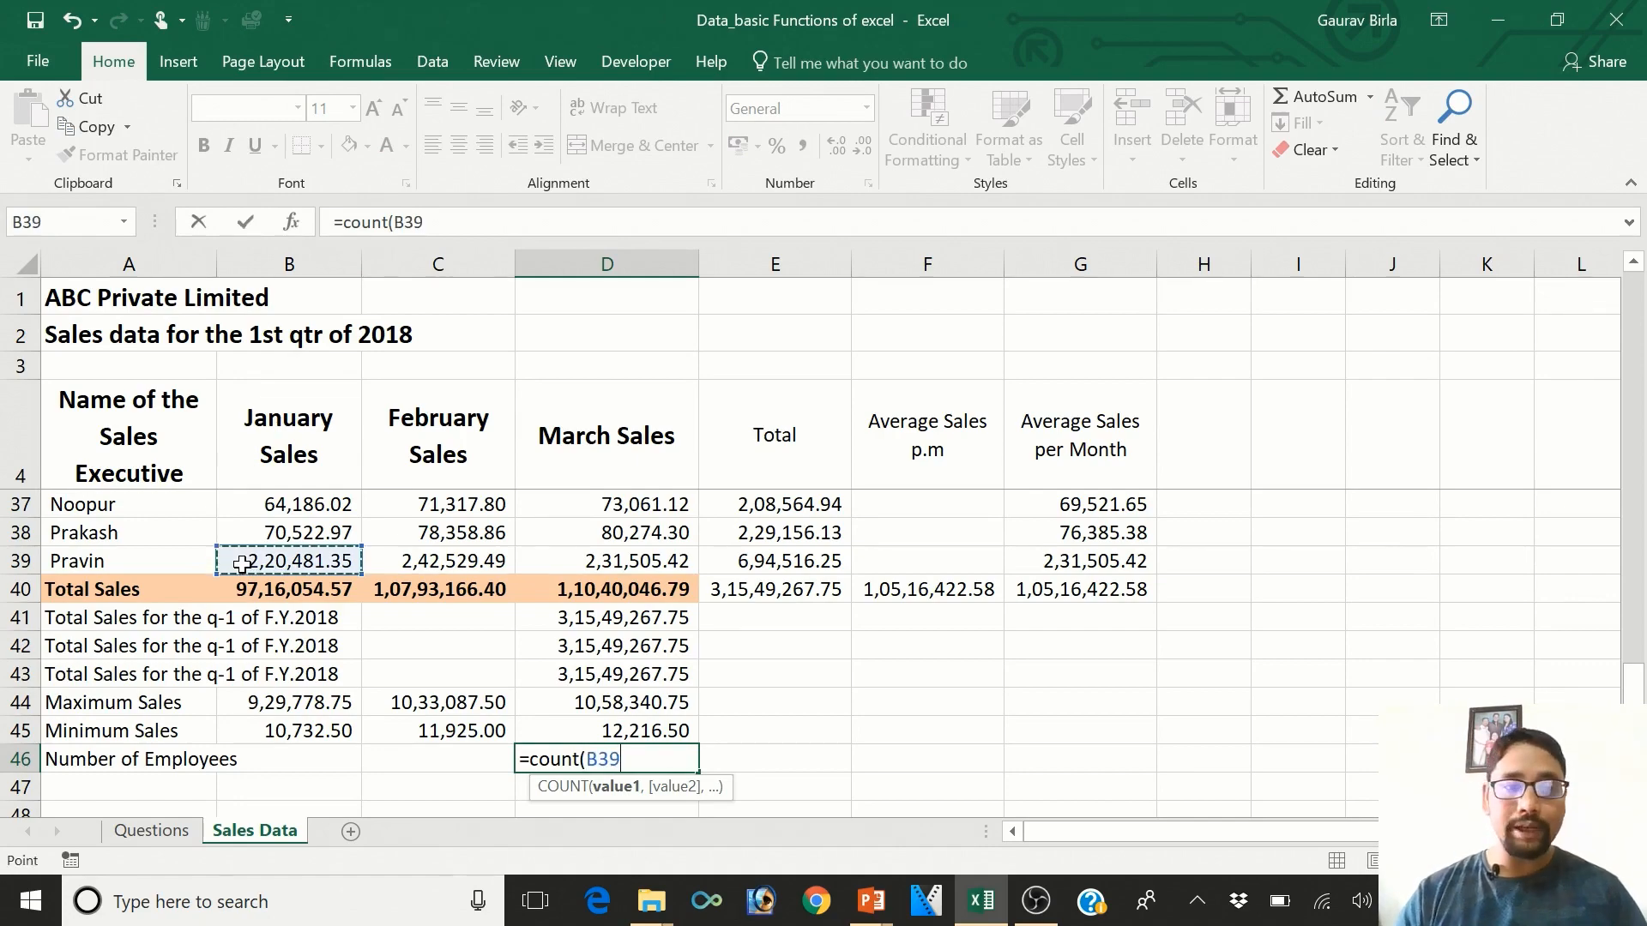
pyautogui.moveTo(242, 562); pyautogui.dragTo(293, 506)
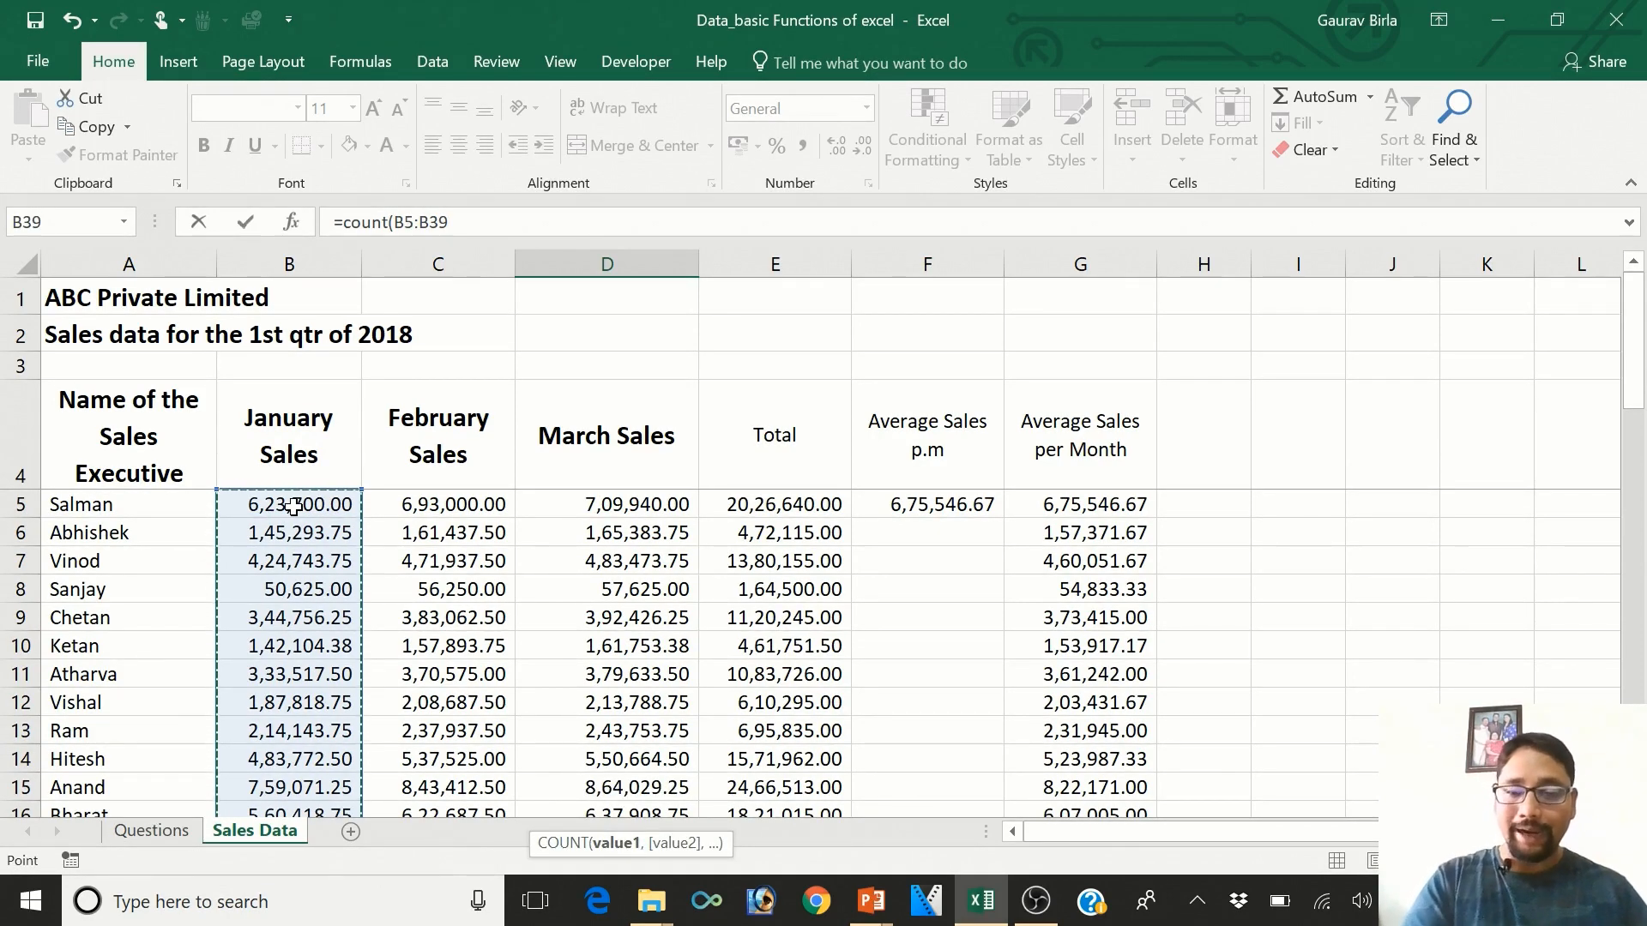
pyautogui.write(')')
pyautogui.press('Return')
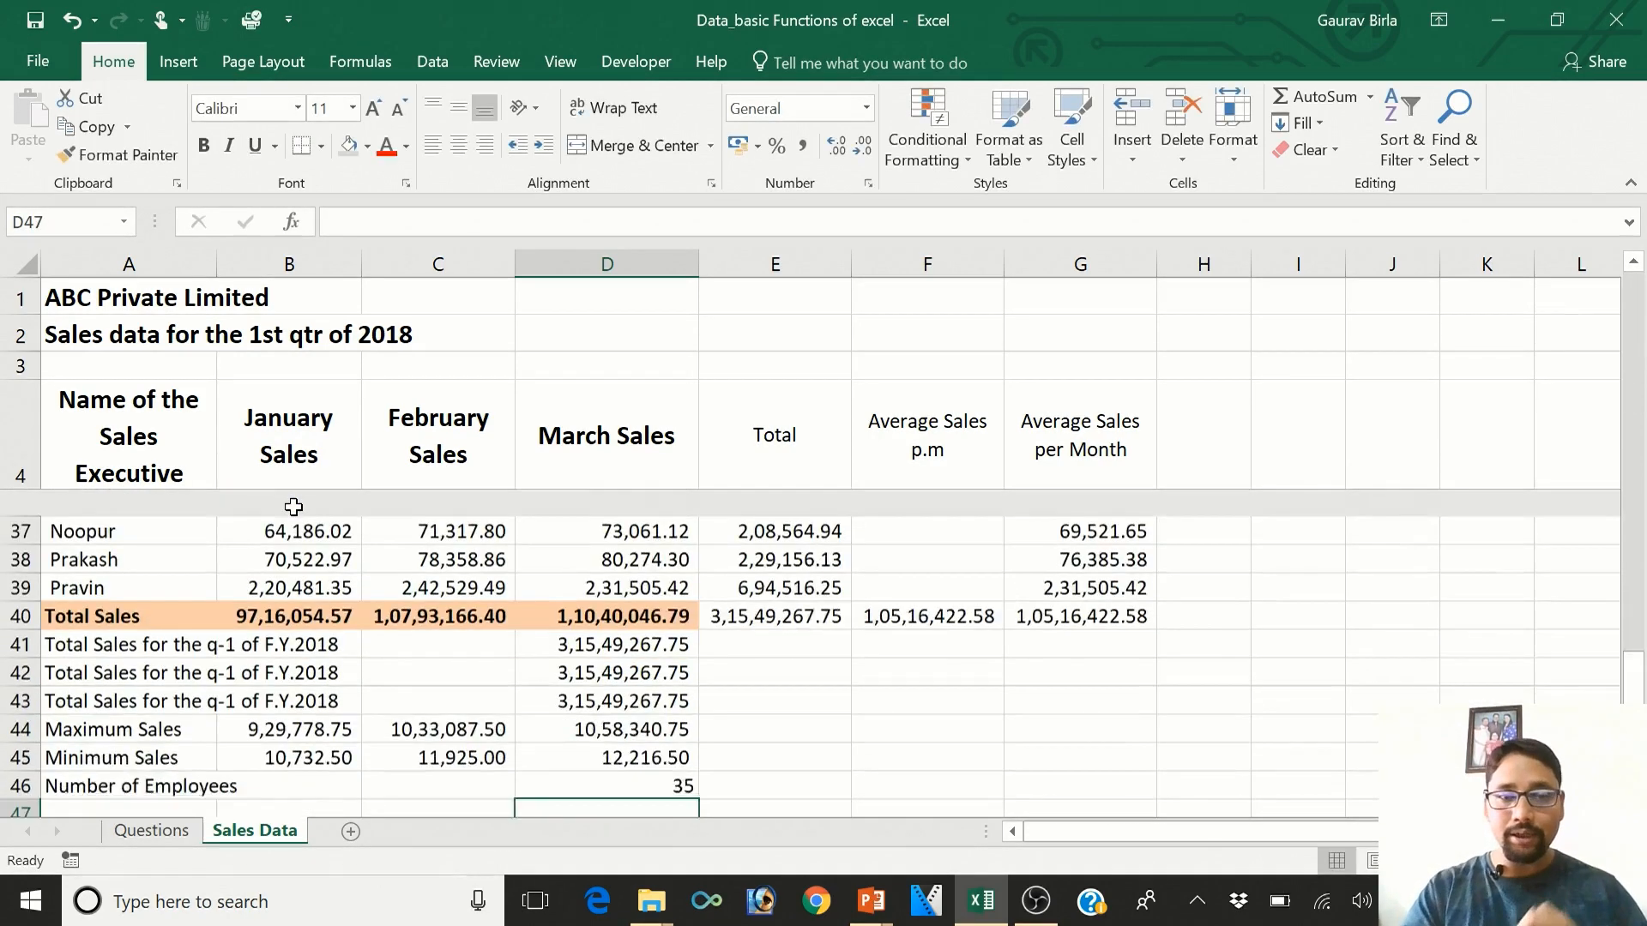
pyautogui.press('Up')
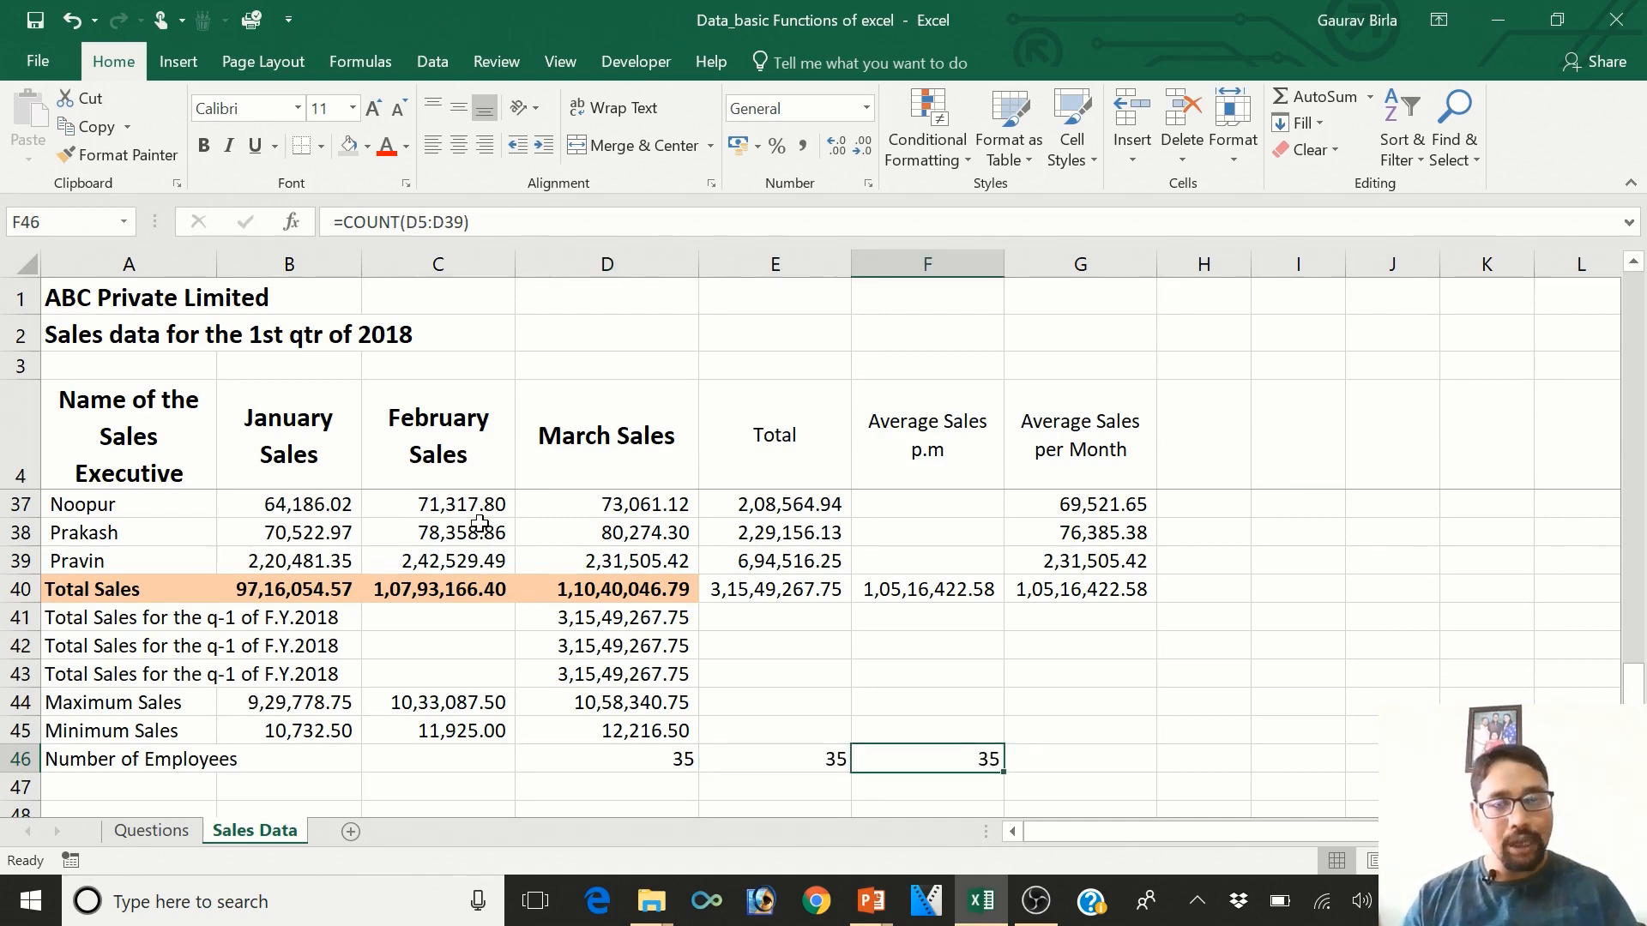
# - Shade questions 8 to 10 (A11:B13) on the Questions sheet gray like the questions already answered
pyautogui.click(152, 830)
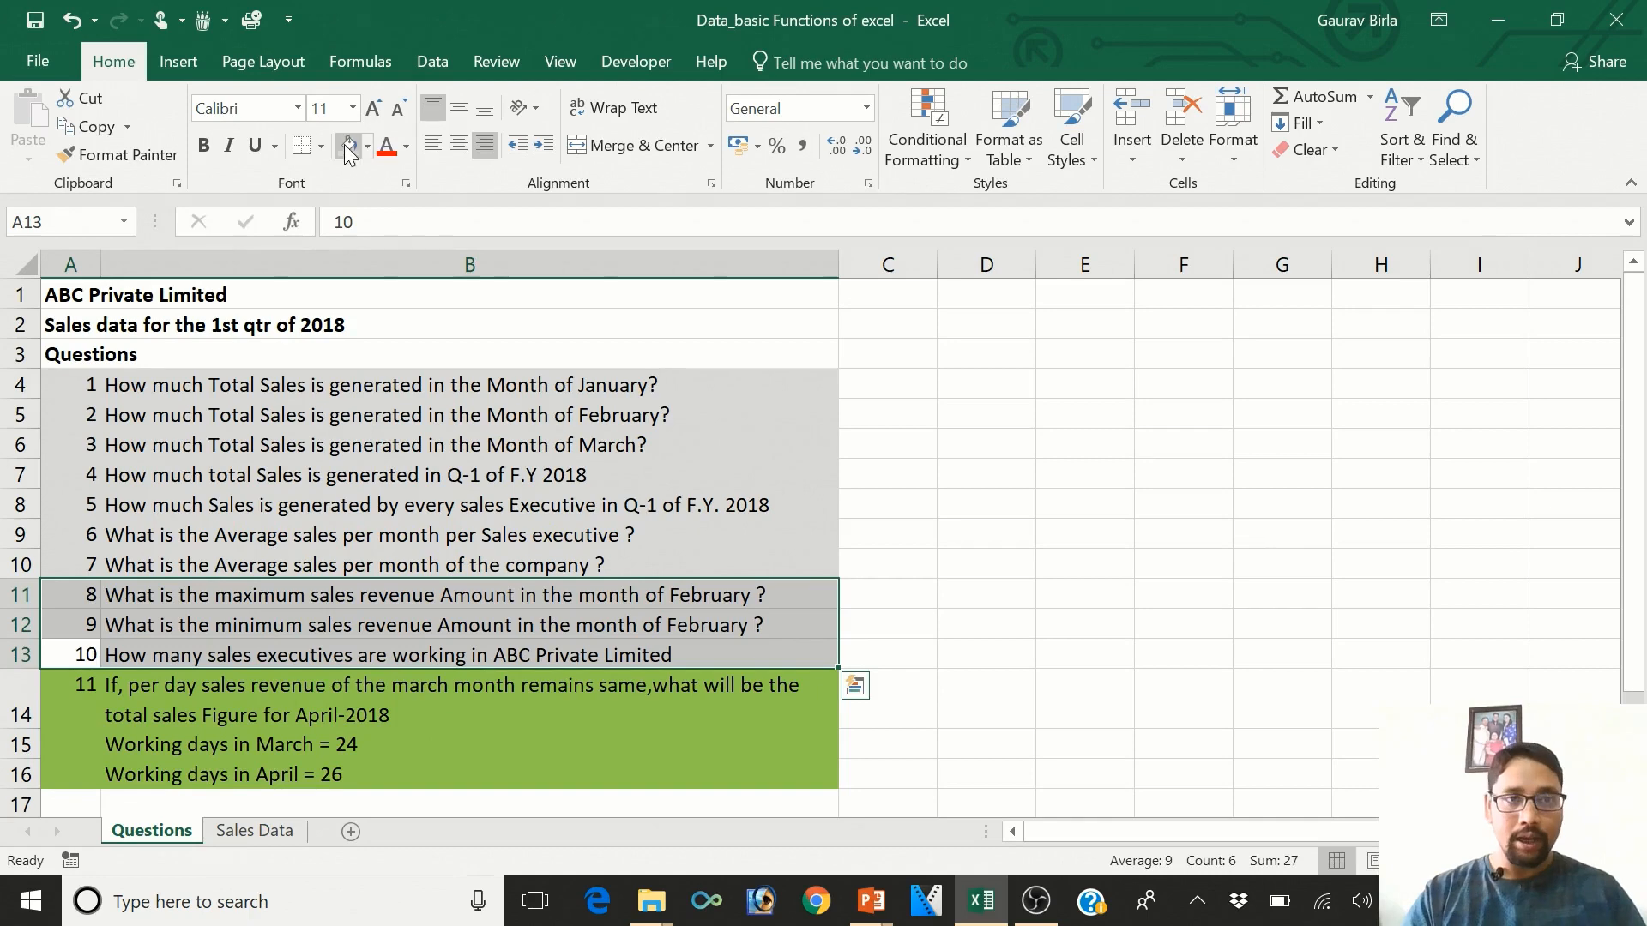
pyautogui.click(345, 153)
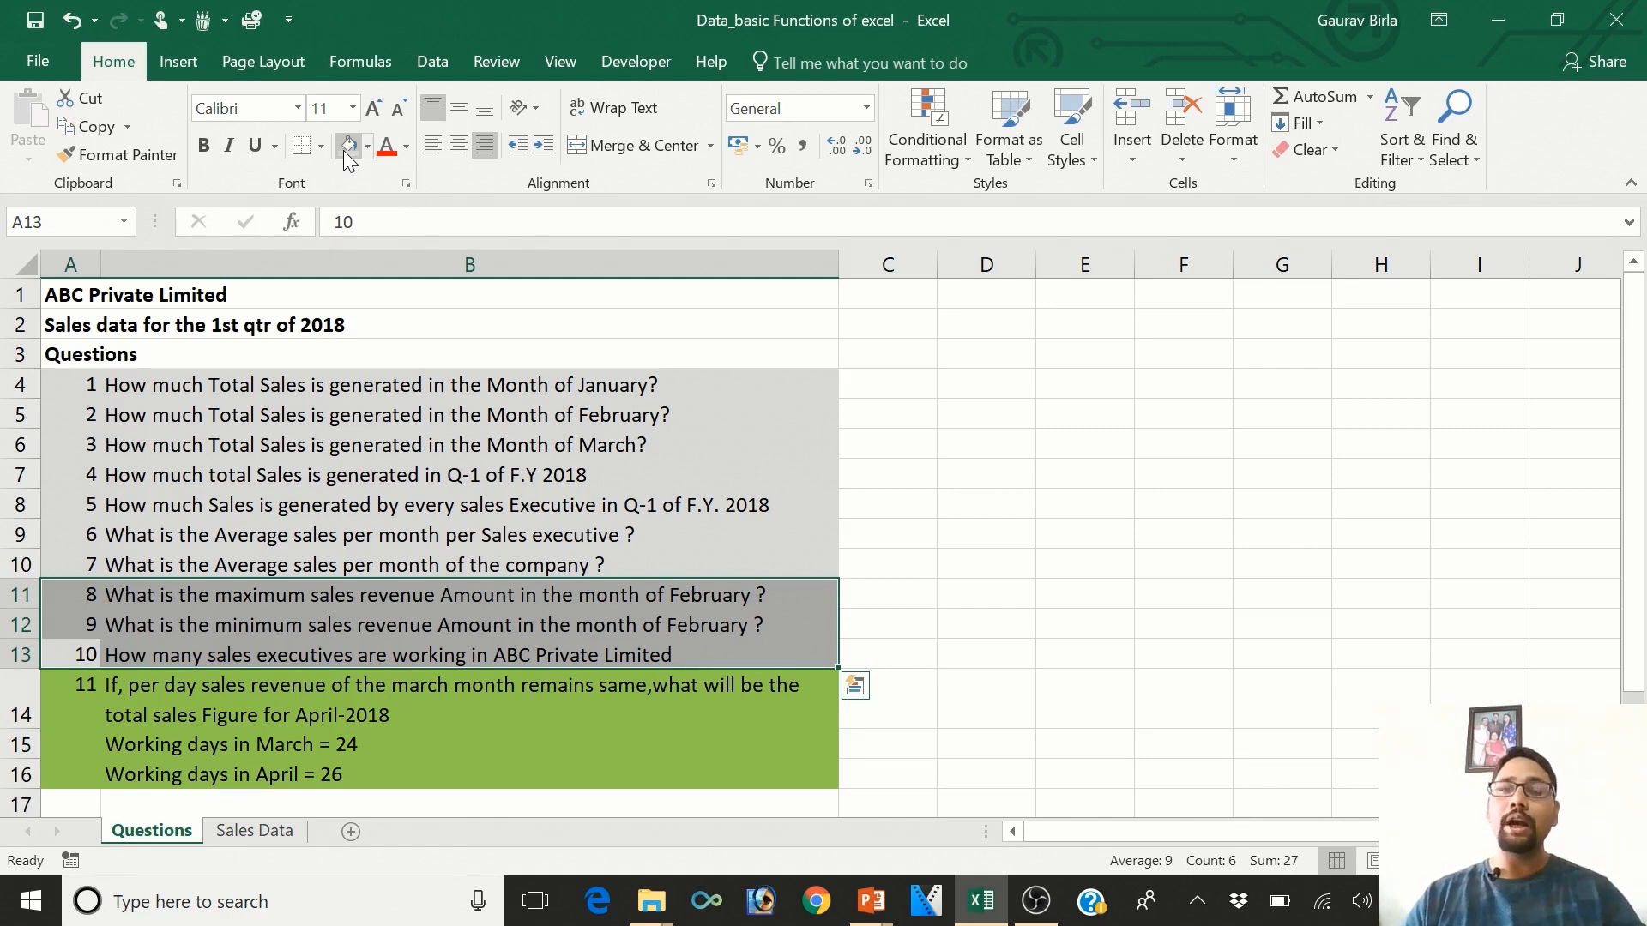
# - Enter the heading April-2018 in G4 of the Sales Data sheet
pyautogui.click(254, 831)
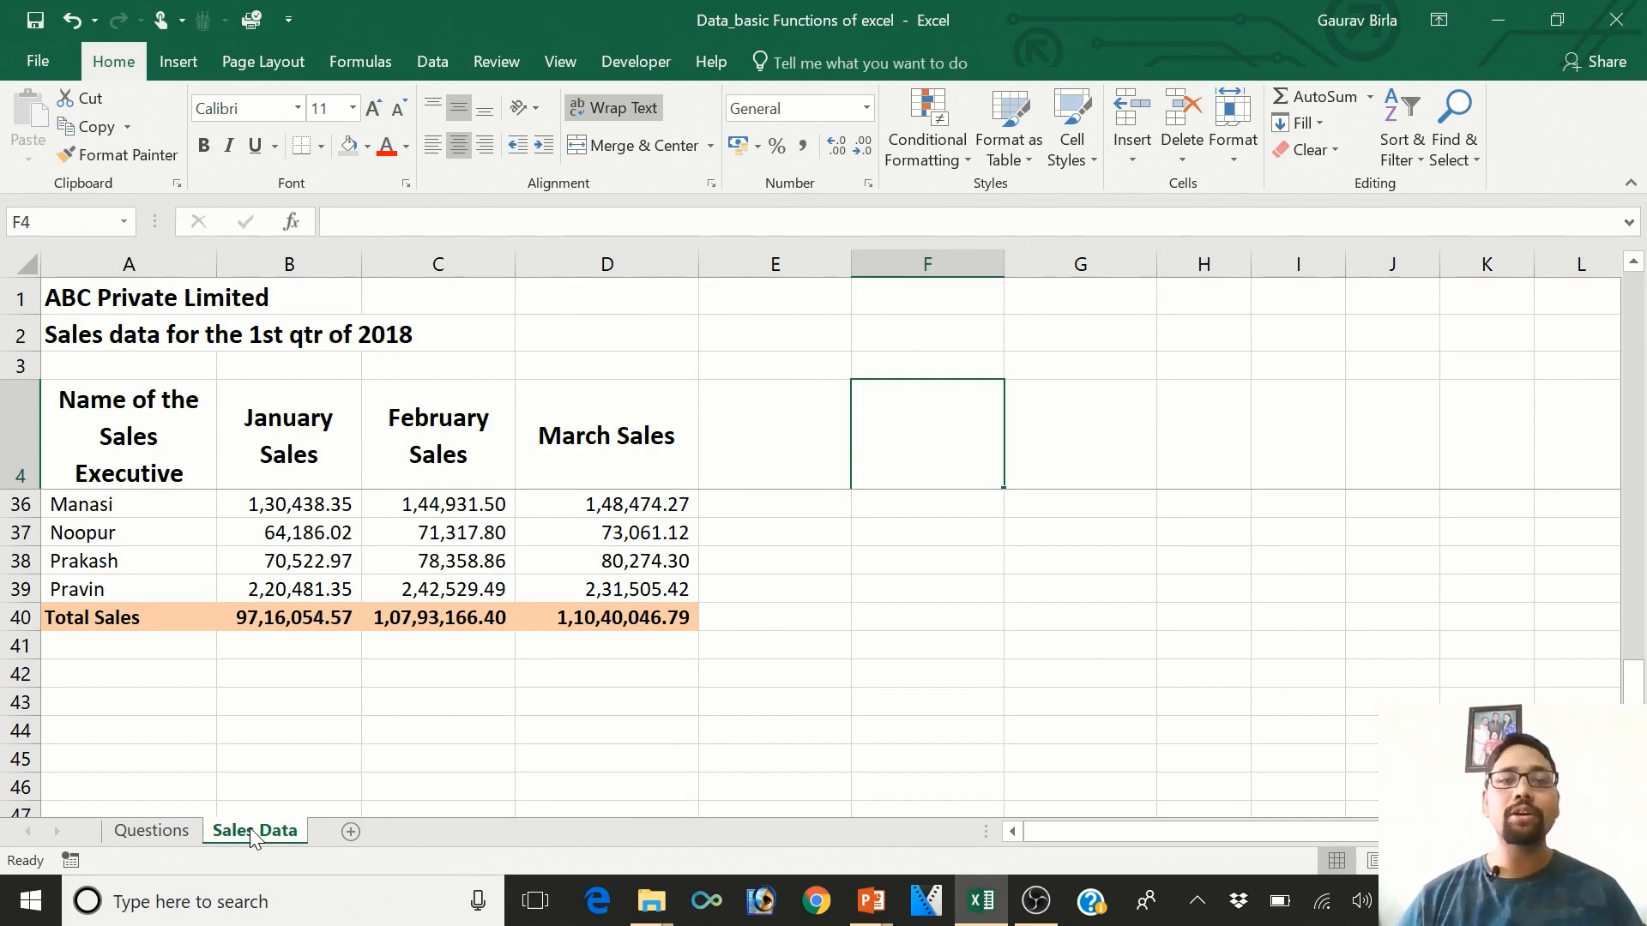
pyautogui.press('Right')
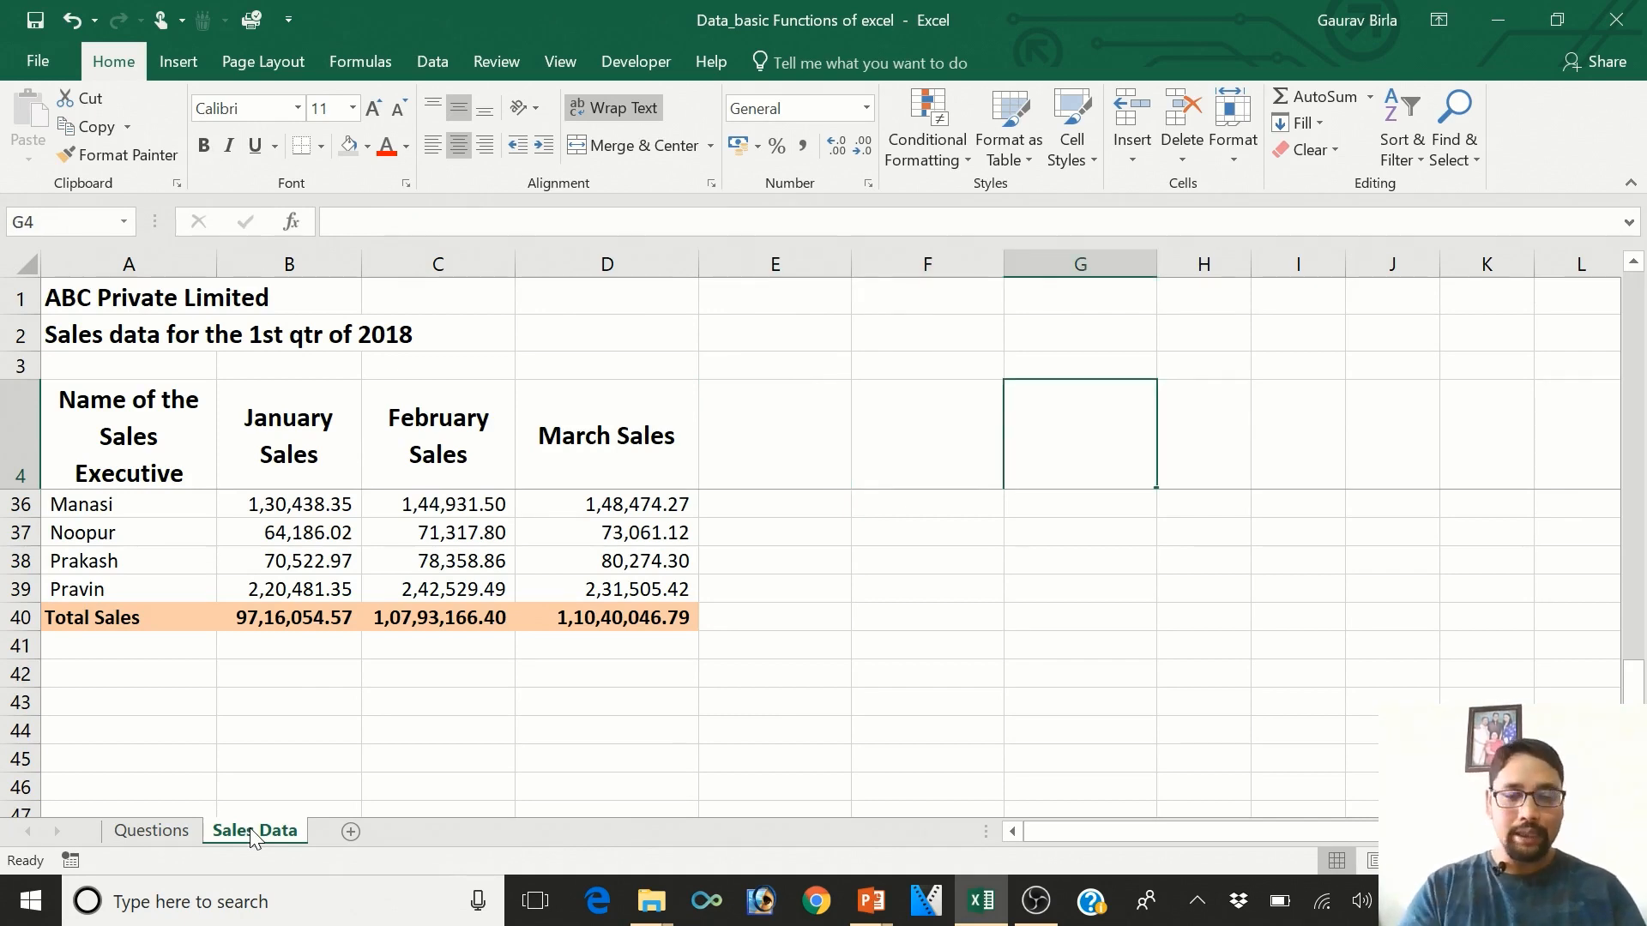
pyautogui.write('April-2018')
pyautogui.press('Return')
pyautogui.press('Left')
pyautogui.press('Left')
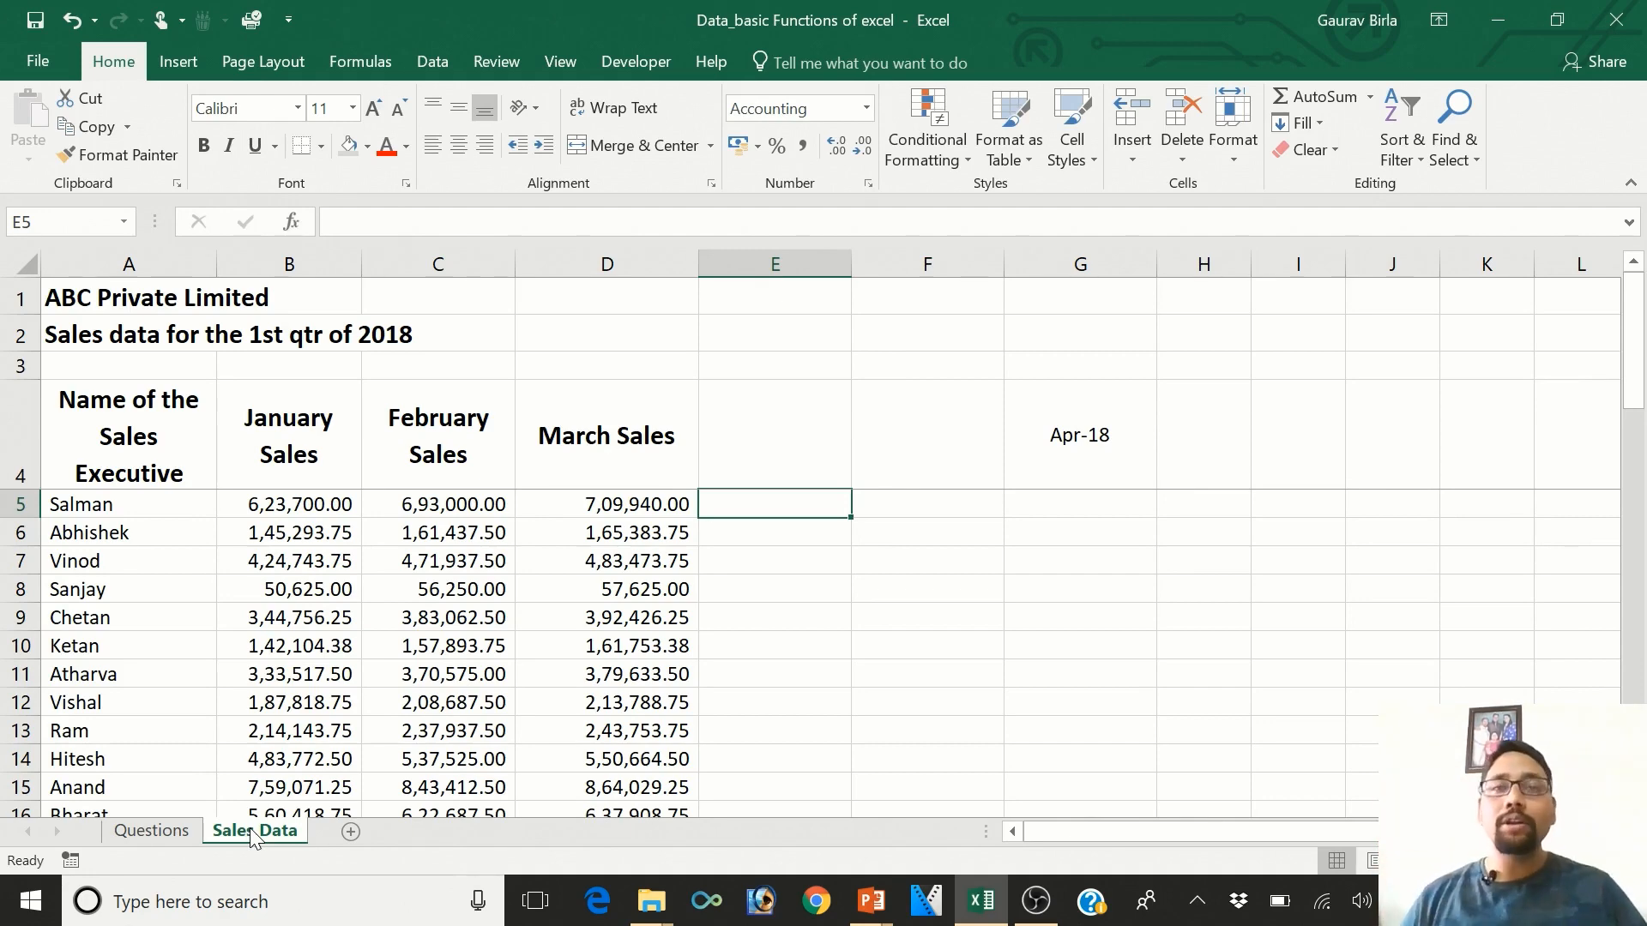
# - Enter the heading "Per day sales in the month of march" in E4, beside the March Sales column
pyautogui.click(562, 251)
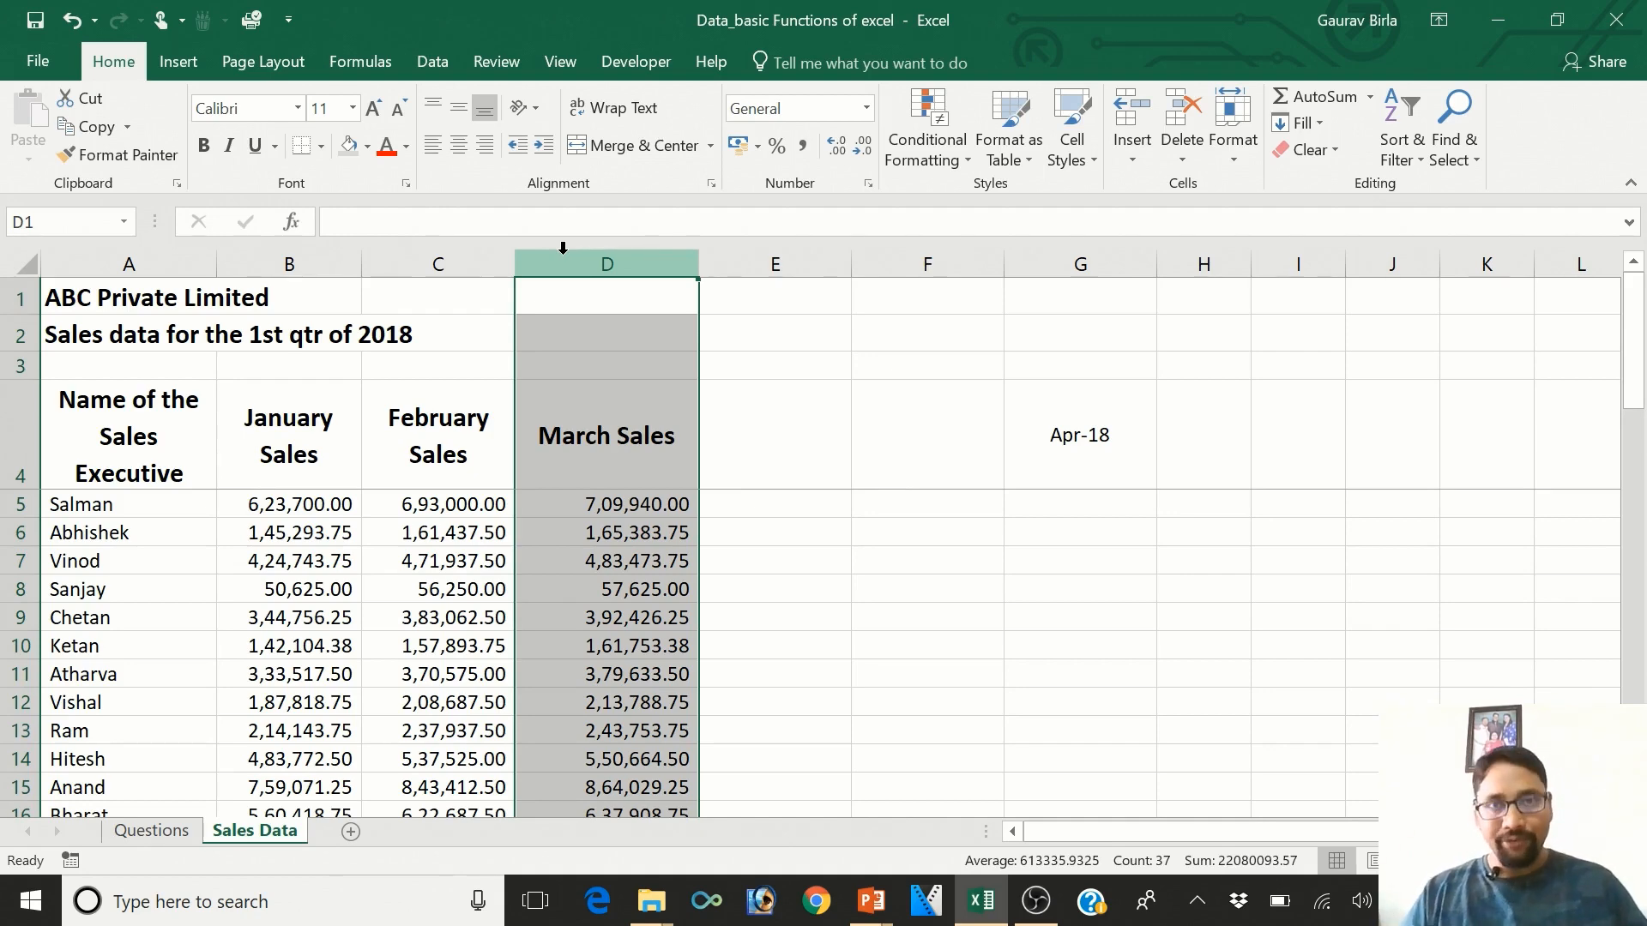
pyautogui.press('Right')
pyautogui.press('Down')
pyautogui.press('Down')
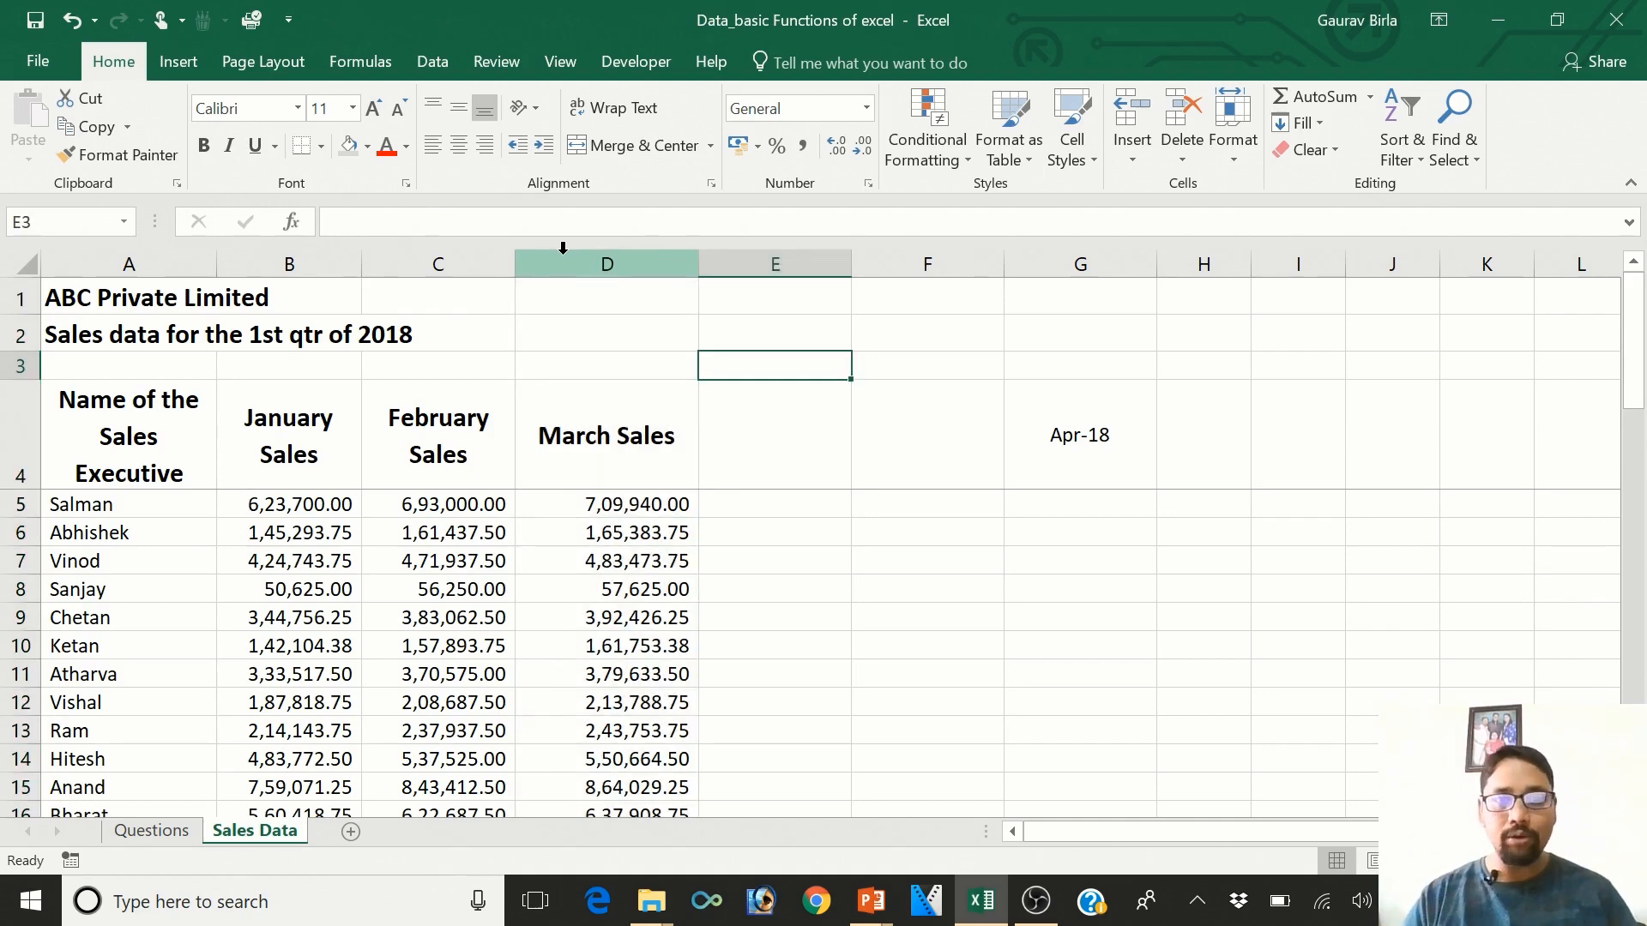
pyautogui.press('Down')
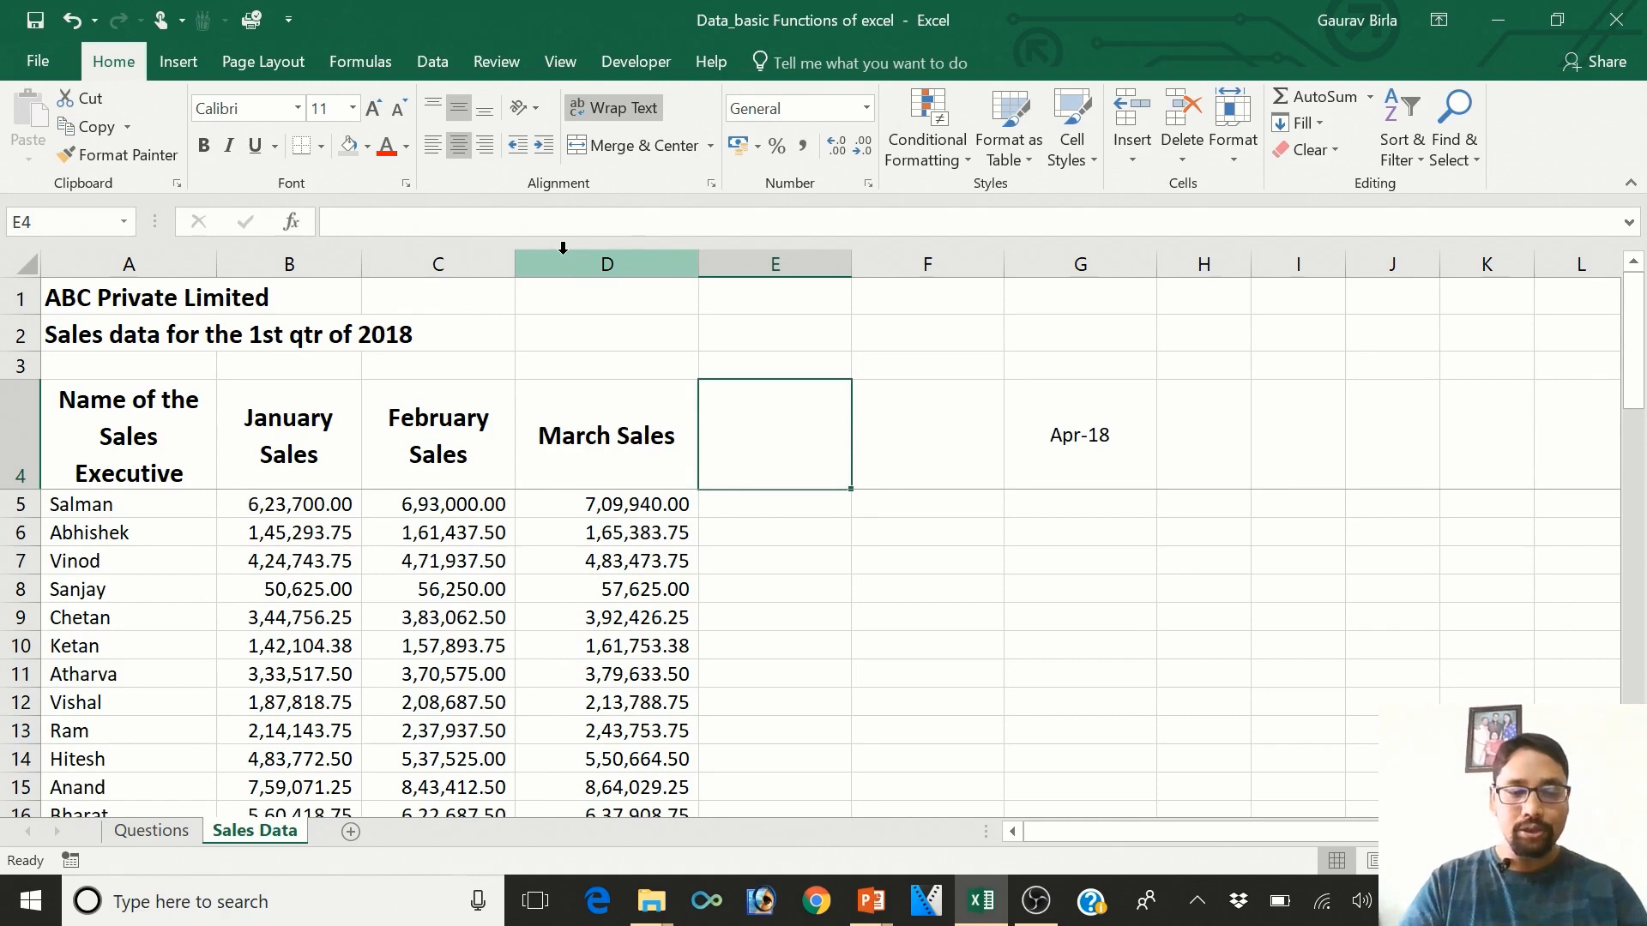
pyautogui.write('Per day sales in the month of march')
pyautogui.press('Return')
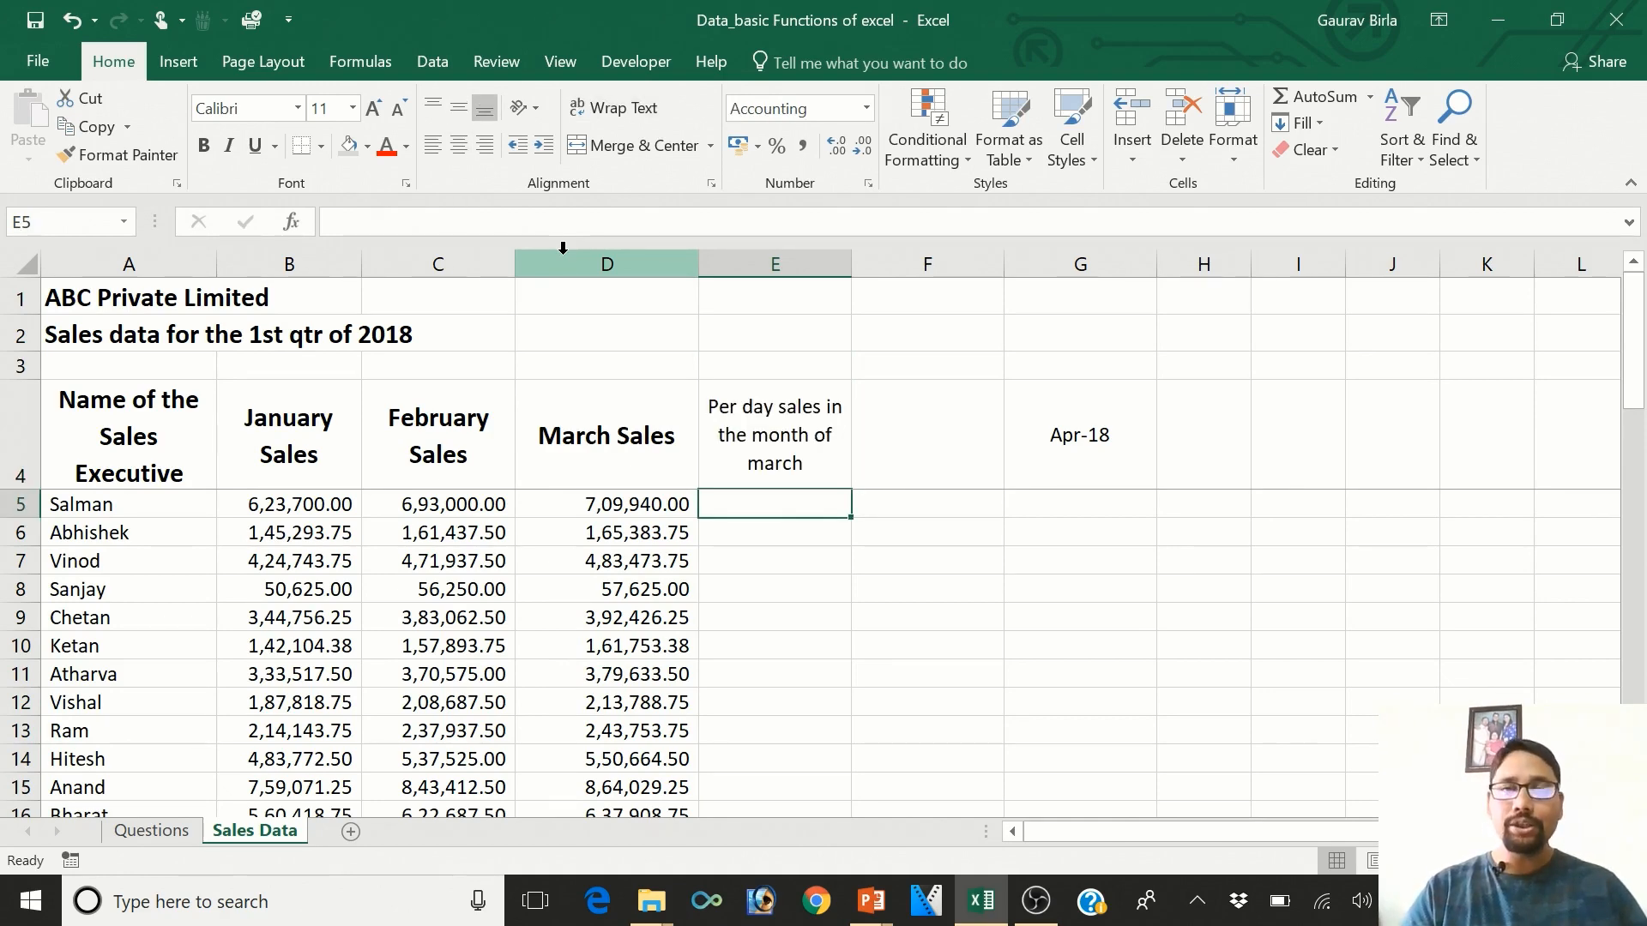
# - Enter March's 24 working days in E3, above the per day sales heading
pyautogui.press('Up')
pyautogui.press('Up')
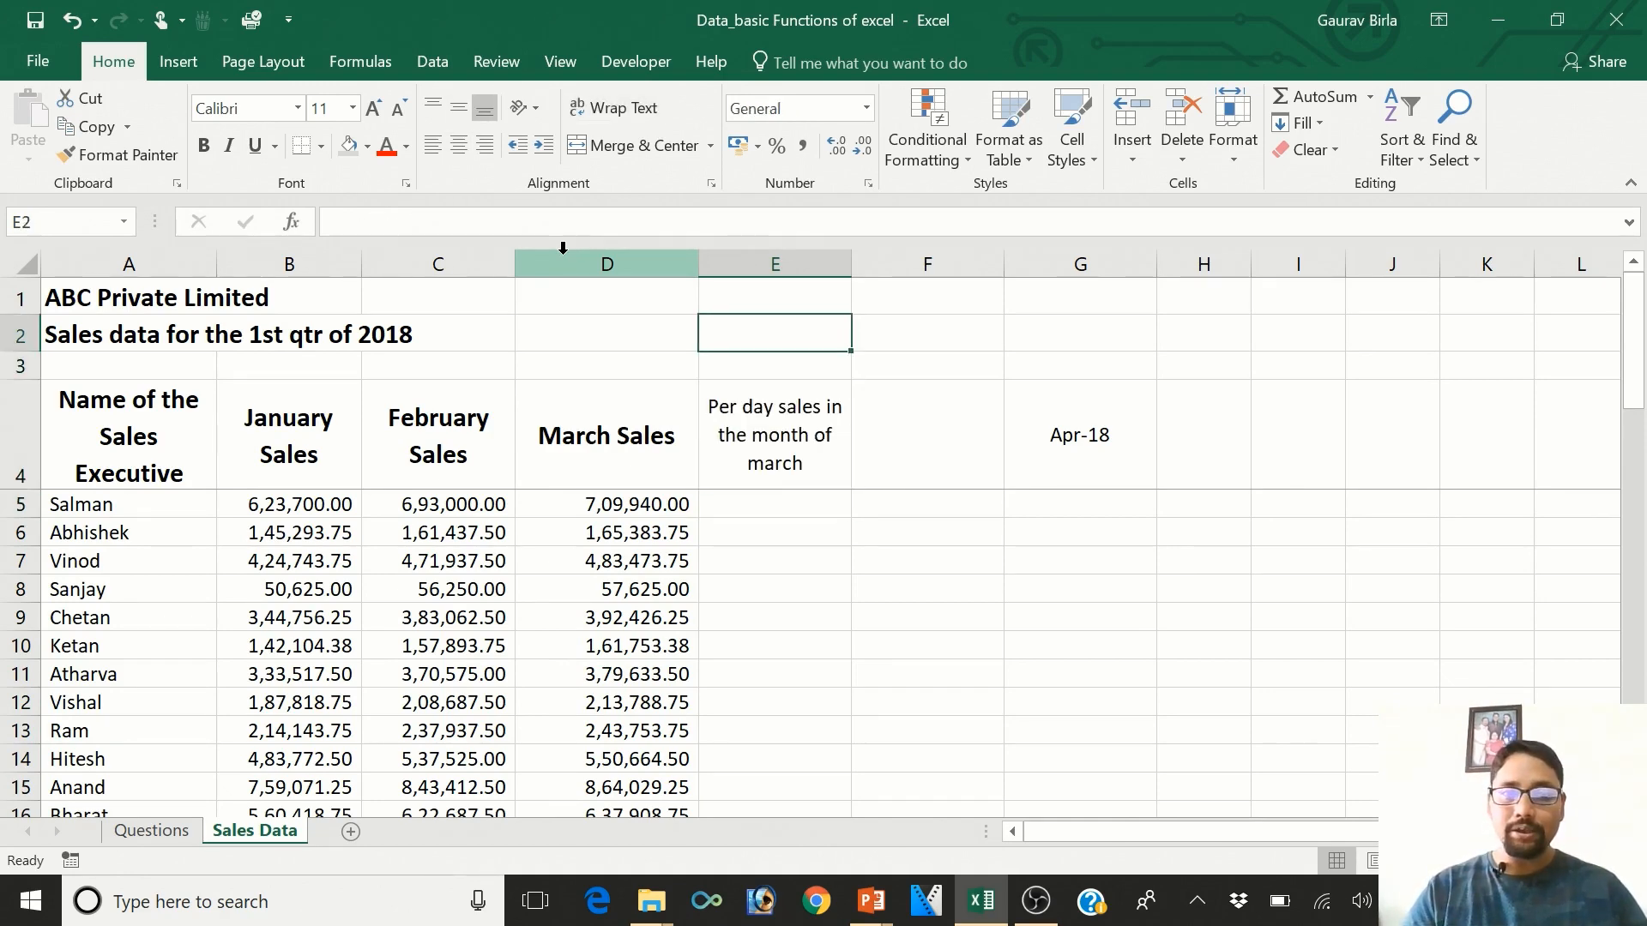
pyautogui.write('24')
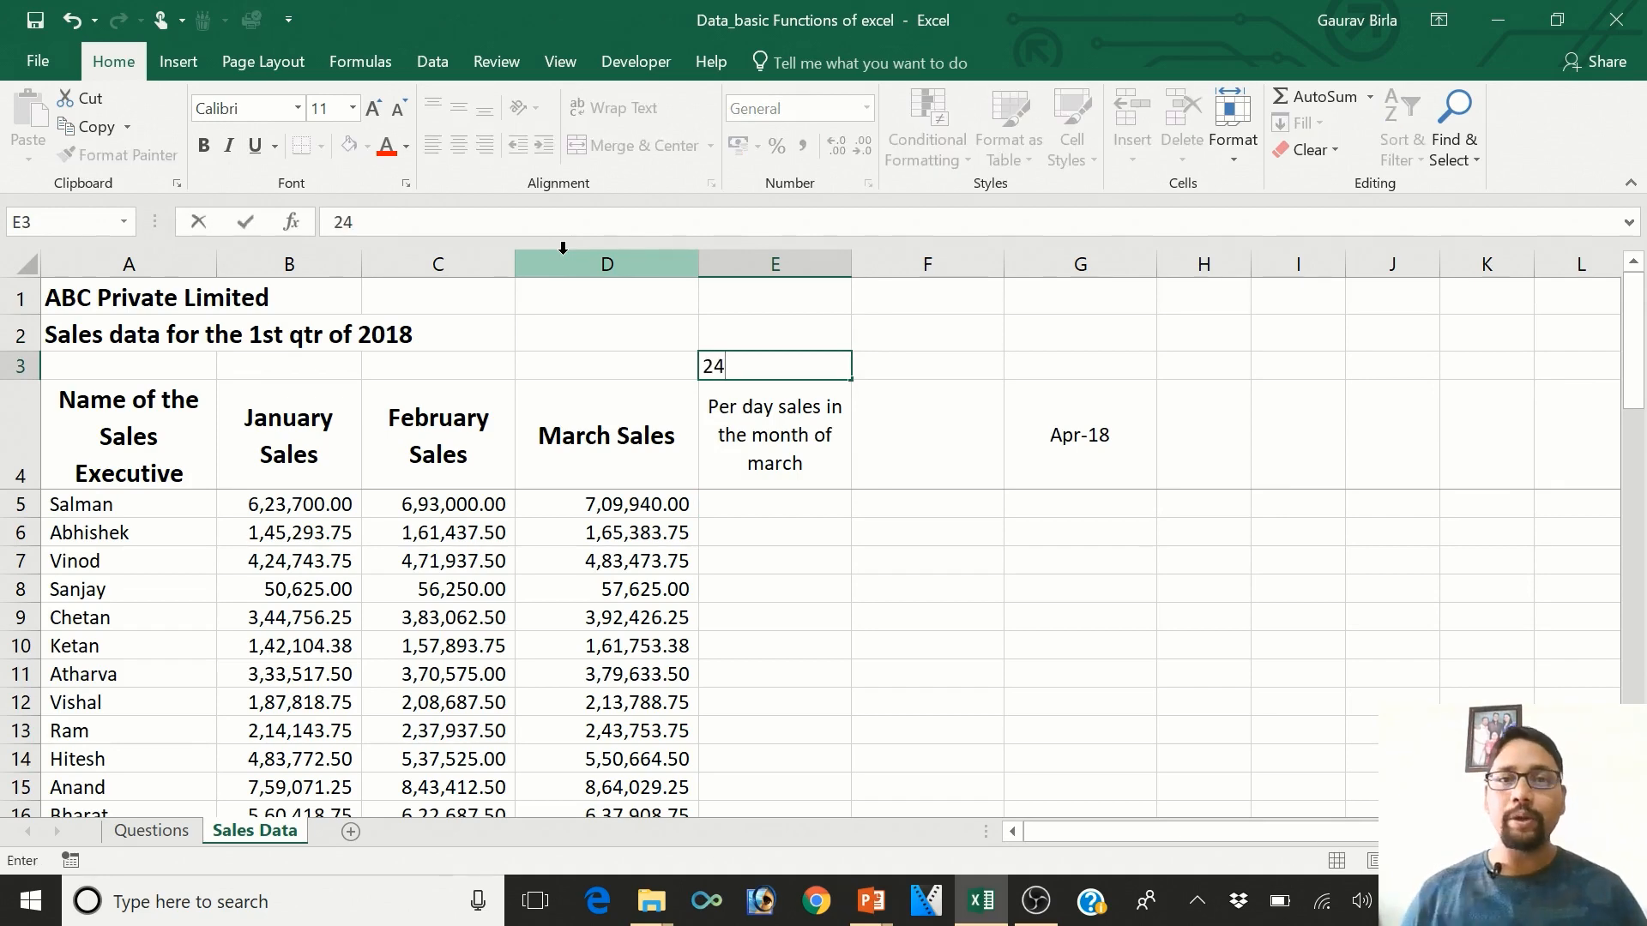
pyautogui.press('Return')
pyautogui.press('Return')
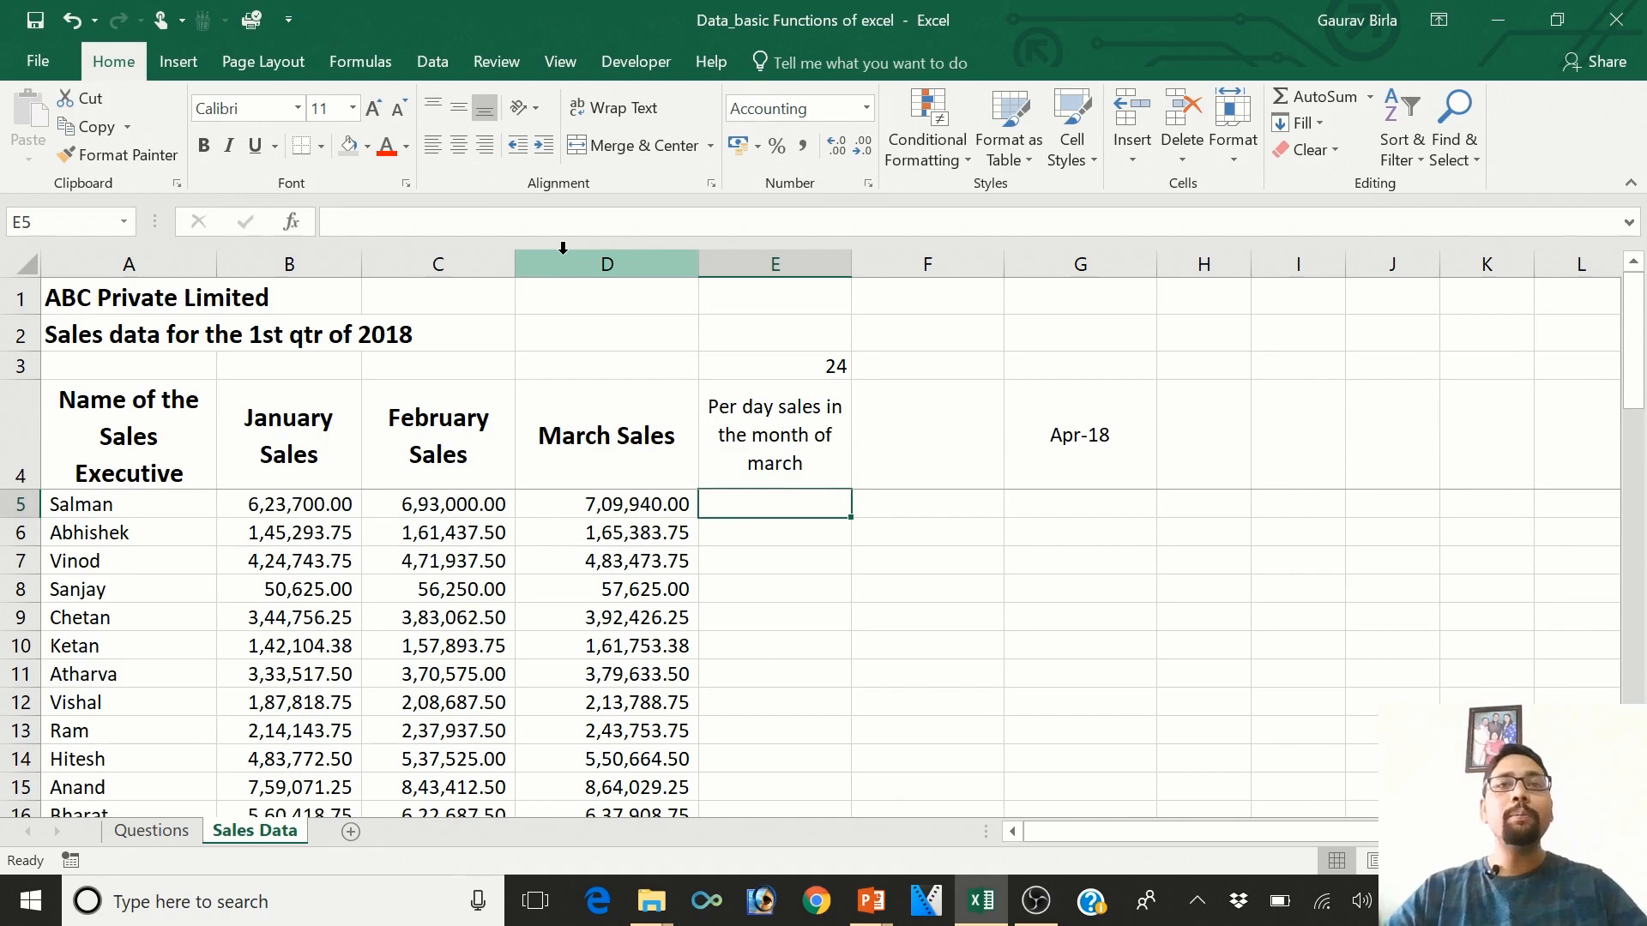
# - Calculate the first executive's per day sales in E5 by dividing the March sales in D5 by the working days in E3
pyautogui.write('=')
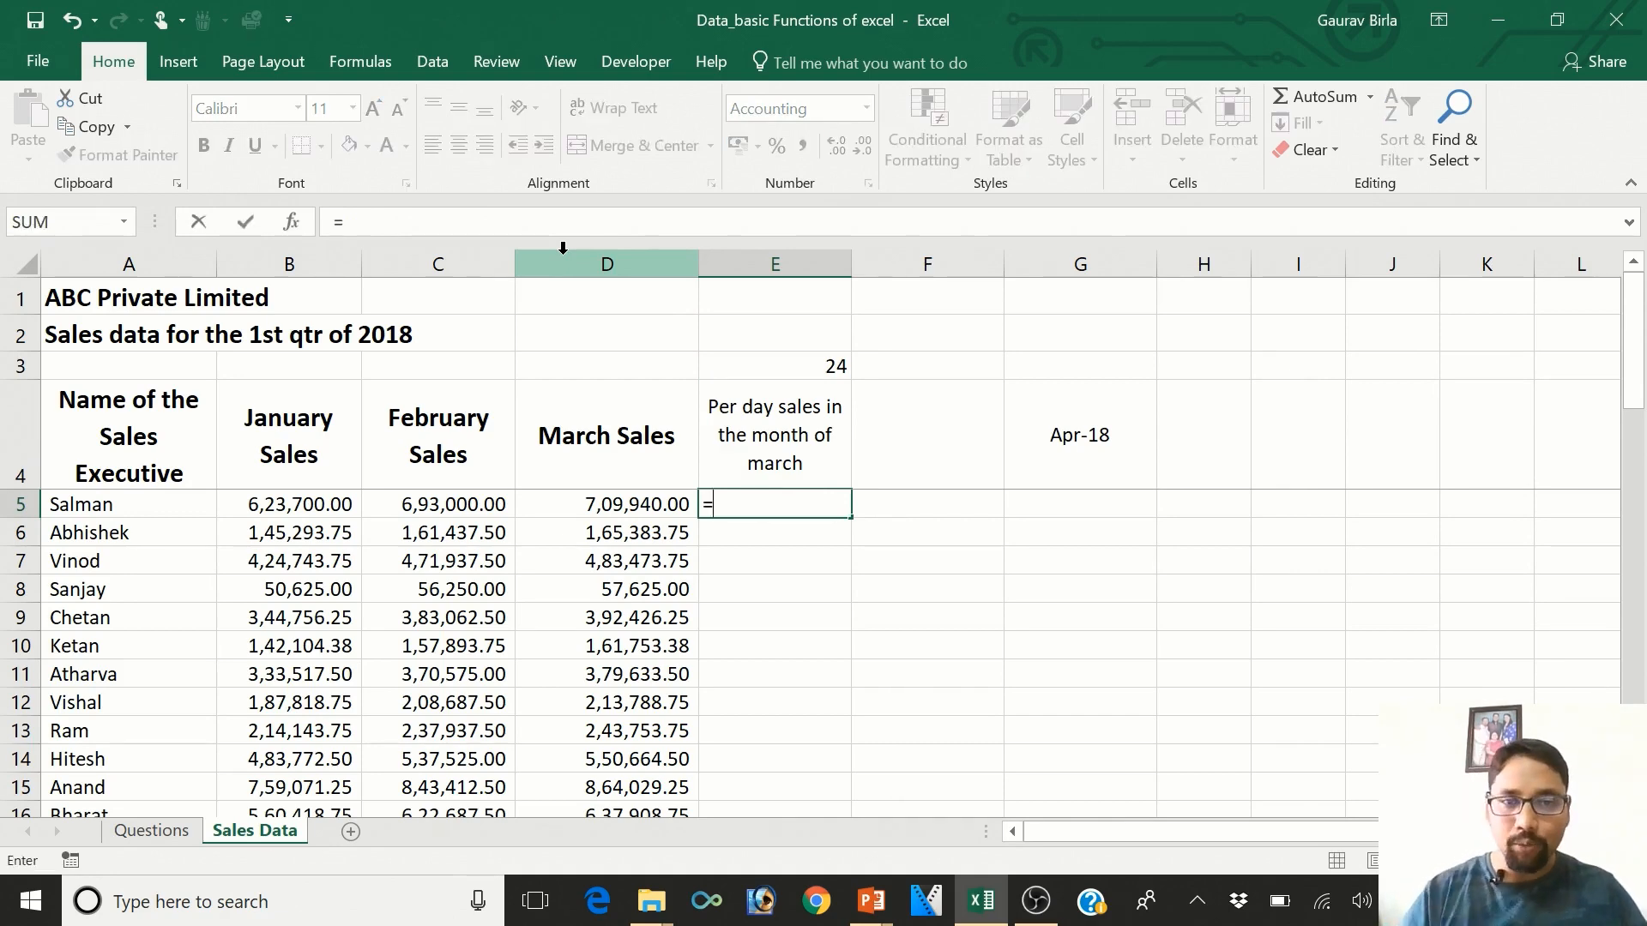
pyautogui.press('Left')
pyautogui.write('/')
pyautogui.click(810, 369)
pyautogui.press('Return')
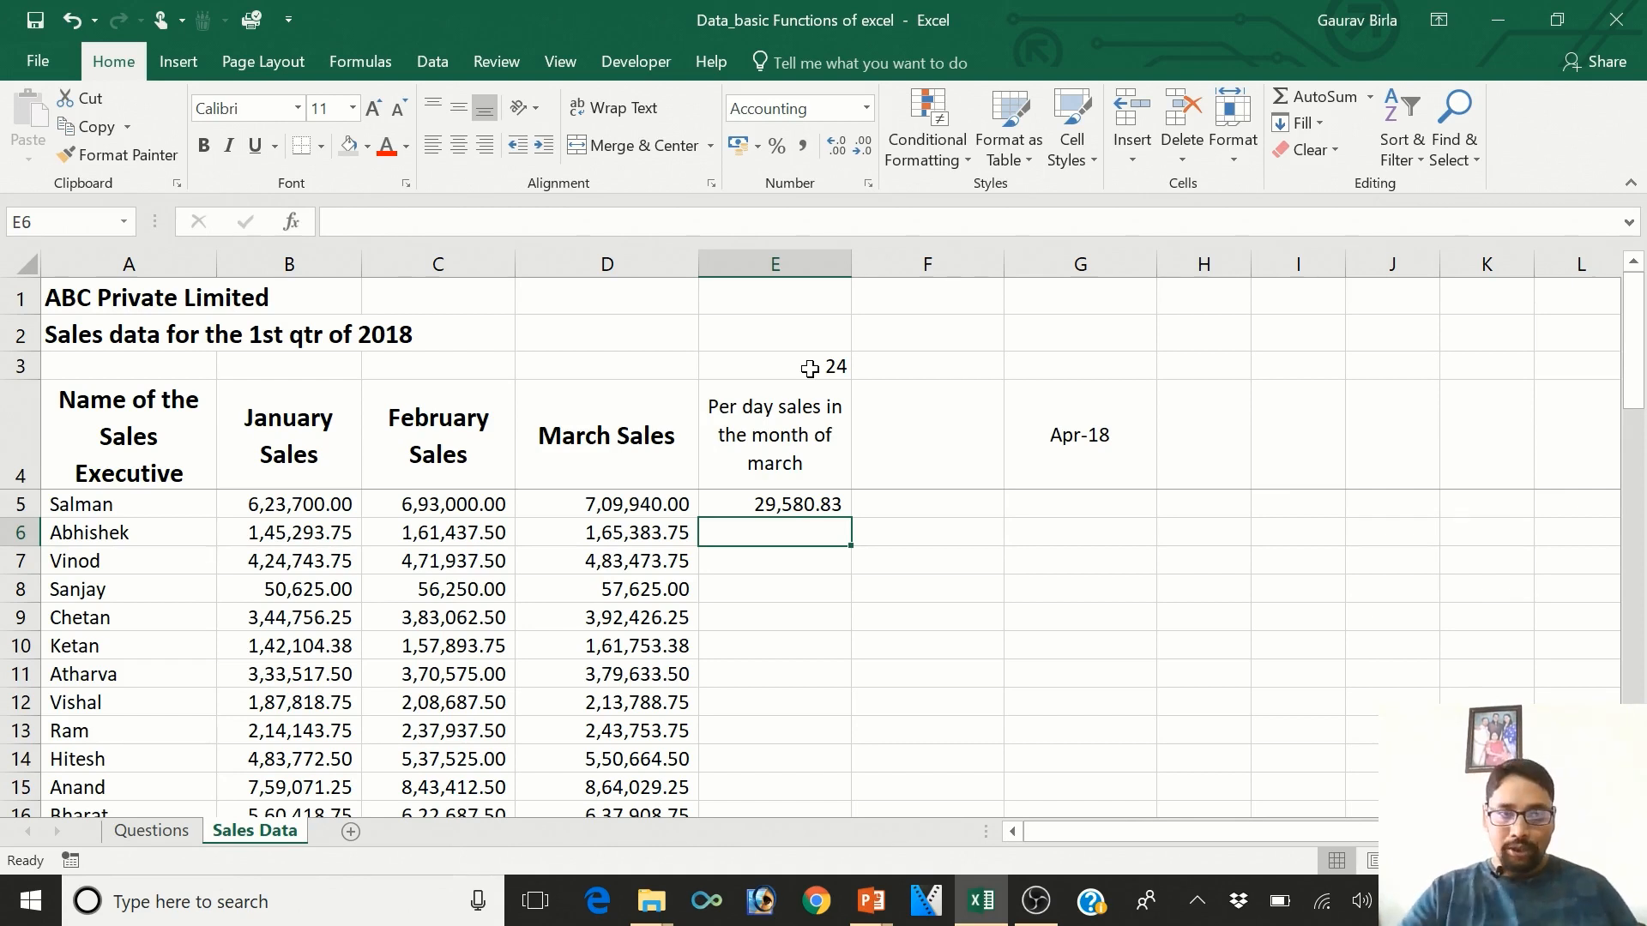
# - Check how far the executives' rows run along column E, and enter the per day sales formula =D6/E3 in E6
pyautogui.press('Down')
pyautogui.press('Down')
pyautogui.press('Down')
pyautogui.press('Down')
pyautogui.press('Down')
pyautogui.press('Down')
pyautogui.press('Down')
pyautogui.press('Down')
pyautogui.press('Down')
pyautogui.press('Down')
pyautogui.press('Down')
pyautogui.press('Down')
pyautogui.press('Down')
pyautogui.press('Down')
pyautogui.press('Down')
pyautogui.press('Down')
pyautogui.press('Down')
pyautogui.press('Down')
pyautogui.press('Down')
pyautogui.press('Down')
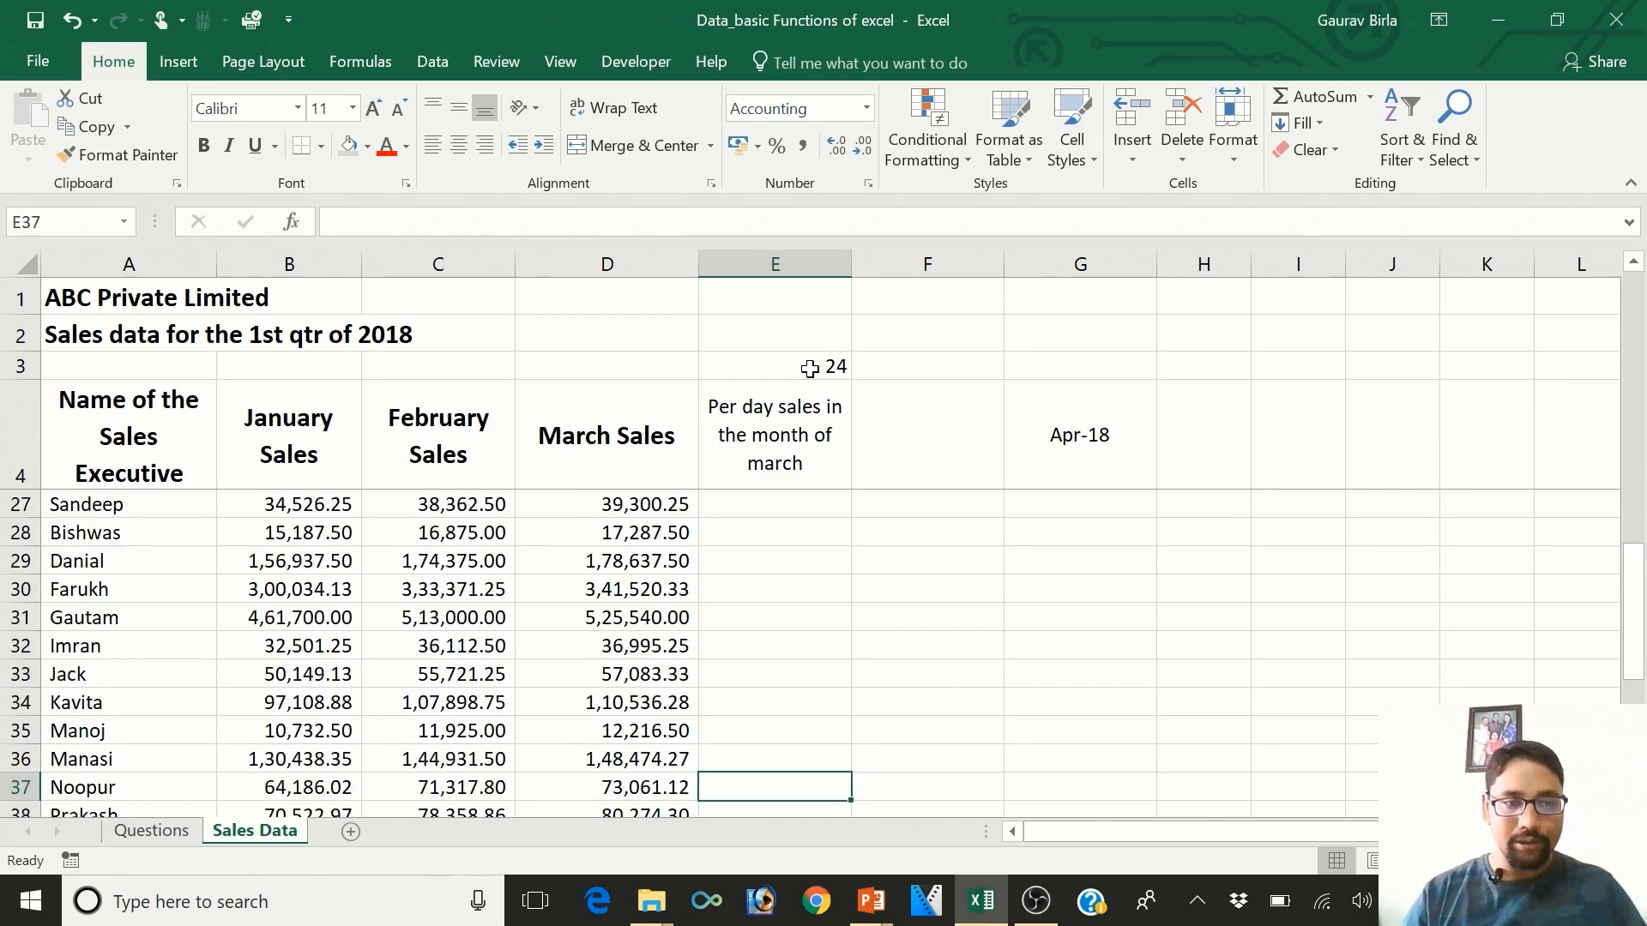
pyautogui.press('Down')
pyautogui.press('Down')
pyautogui.press('Down')
pyautogui.press('Down')
pyautogui.press('Up')
pyautogui.hotkey('ctrl', 'Up')
pyautogui.press('Down')
pyautogui.press('Up')
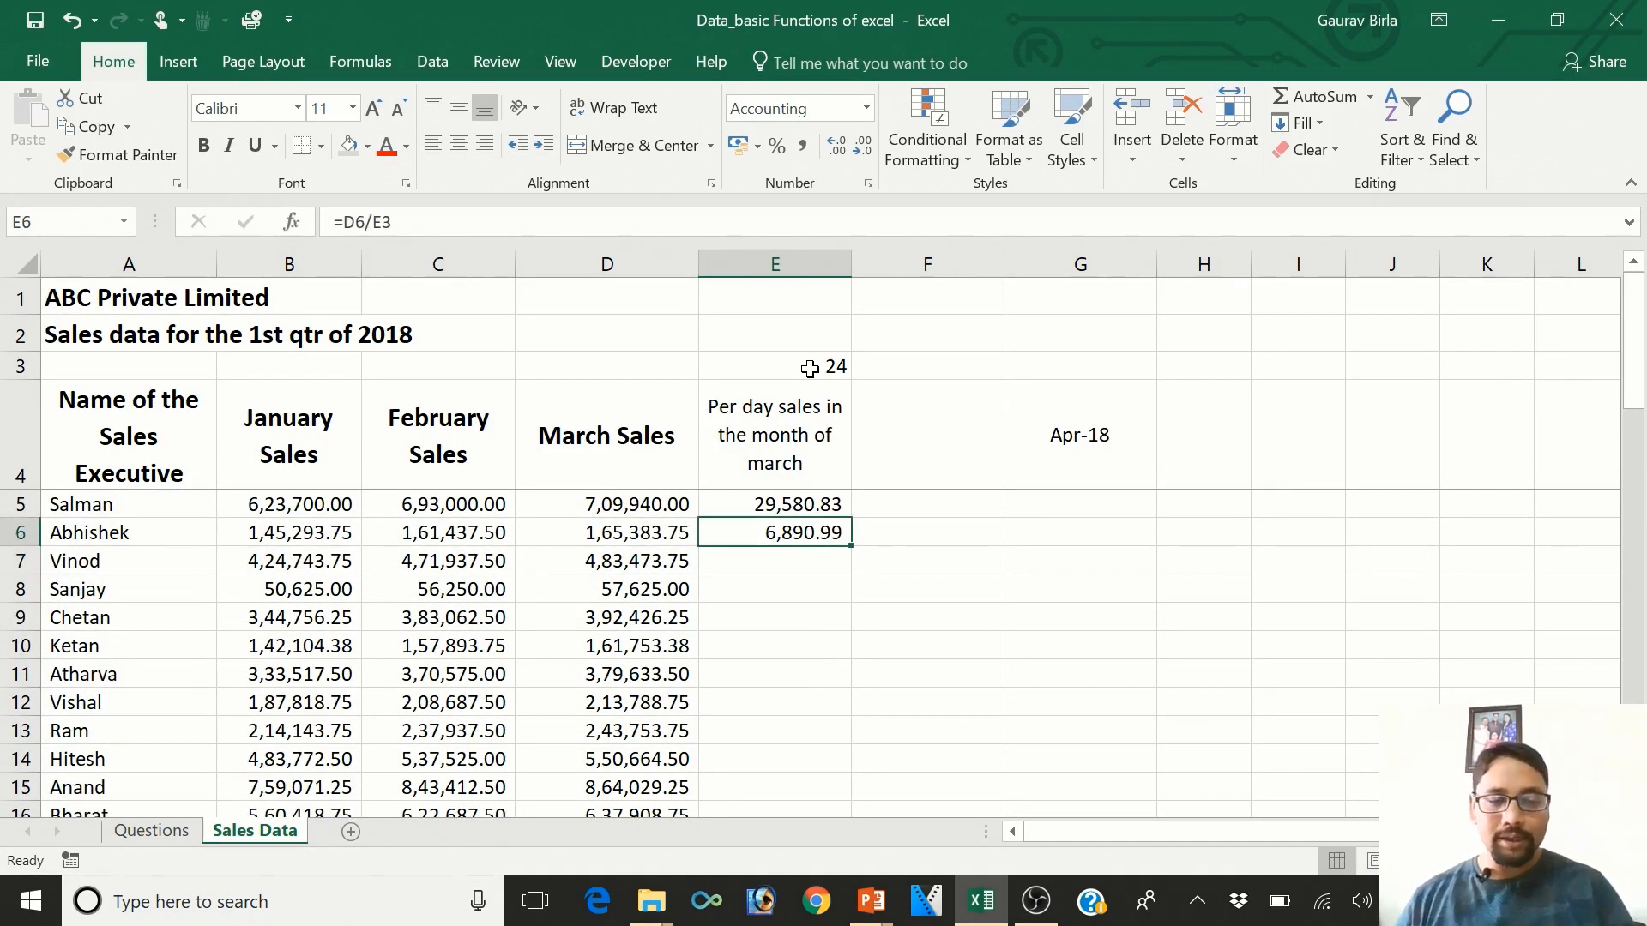
# - Copy the =D6/E3 formula from E6 down column E to the remaining executives' rows
pyautogui.hotkey('ctrl', 'c')
pyautogui.press('Down')
pyautogui.hotkey('shift', 'Down')
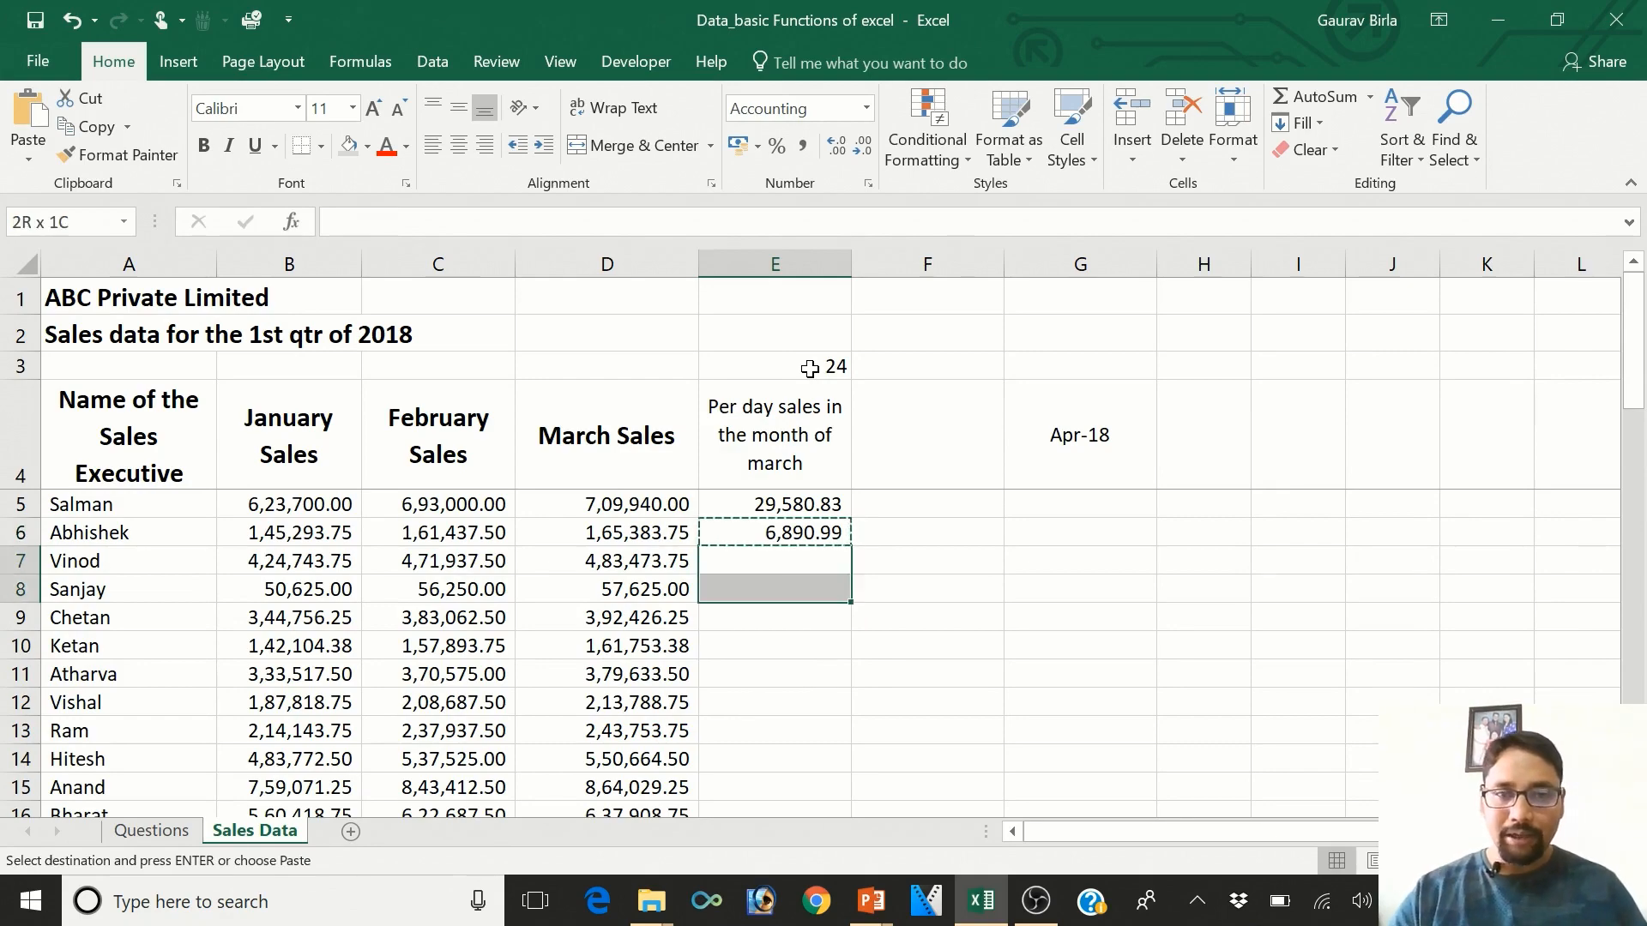
pyautogui.hotkey('shift', 'Down')
pyautogui.hotkey('shift', 'Down')
pyautogui.hotkey('shift', 'Down')
pyautogui.hotkey('shift', 'Down')
pyautogui.hotkey('shift', 'Down')
pyautogui.hotkey('shift', 'Down')
pyautogui.hotkey('shift', 'Down')
pyautogui.hotkey('shift', 'Down')
pyautogui.hotkey('shift', 'Down')
pyautogui.hotkey('shift', 'Down')
pyautogui.hotkey('shift', 'Down')
pyautogui.hotkey('shift', 'Down')
pyautogui.hotkey('shift', 'Down')
pyautogui.hotkey('shift', 'Down')
pyautogui.hotkey('shift', 'Down')
pyautogui.hotkey('shift', 'Down')
pyautogui.hotkey('shift', 'Down')
pyautogui.hotkey('shift', 'Down')
pyautogui.hotkey('shift', 'Down')
pyautogui.hotkey('shift', 'Down')
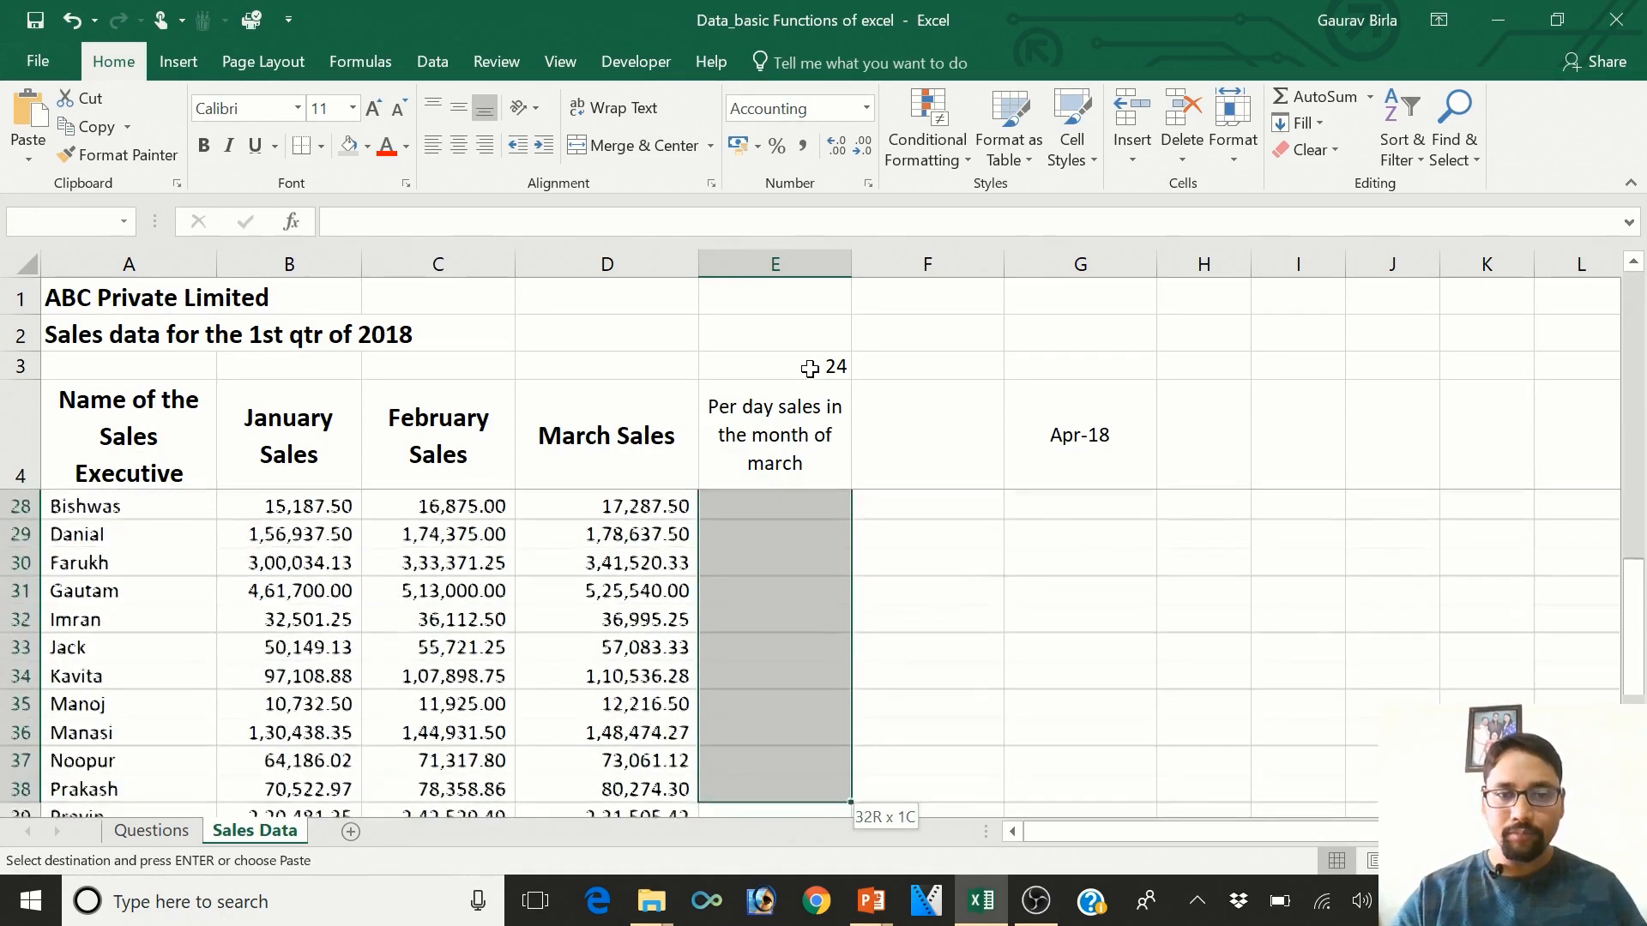
pyautogui.press('Return')
# - Go through the copied per day sales results in column E and return to the first executives' rows
pyautogui.press('Up')
pyautogui.press('Up')
pyautogui.press('Up')
pyautogui.press('Down')
pyautogui.press('Down')
pyautogui.press('Down')
pyautogui.press('Down')
pyautogui.press('Down')
pyautogui.press('Down')
pyautogui.press('Down')
pyautogui.press('Down')
pyautogui.press('Down')
pyautogui.press('Down')
pyautogui.press('Up')
pyautogui.press('Up')
pyautogui.press('Up')
pyautogui.press('Up')
pyautogui.press('Up')
pyautogui.press('Up')
pyautogui.press('Up')
pyautogui.press('Up')
pyautogui.press('Up')
pyautogui.press('Up')
pyautogui.press('Up')
pyautogui.press('Up')
pyautogui.press('Up')
pyautogui.press('Down')
pyautogui.press('Down')
pyautogui.press('Down')
pyautogui.press('Down')
pyautogui.press('Down')
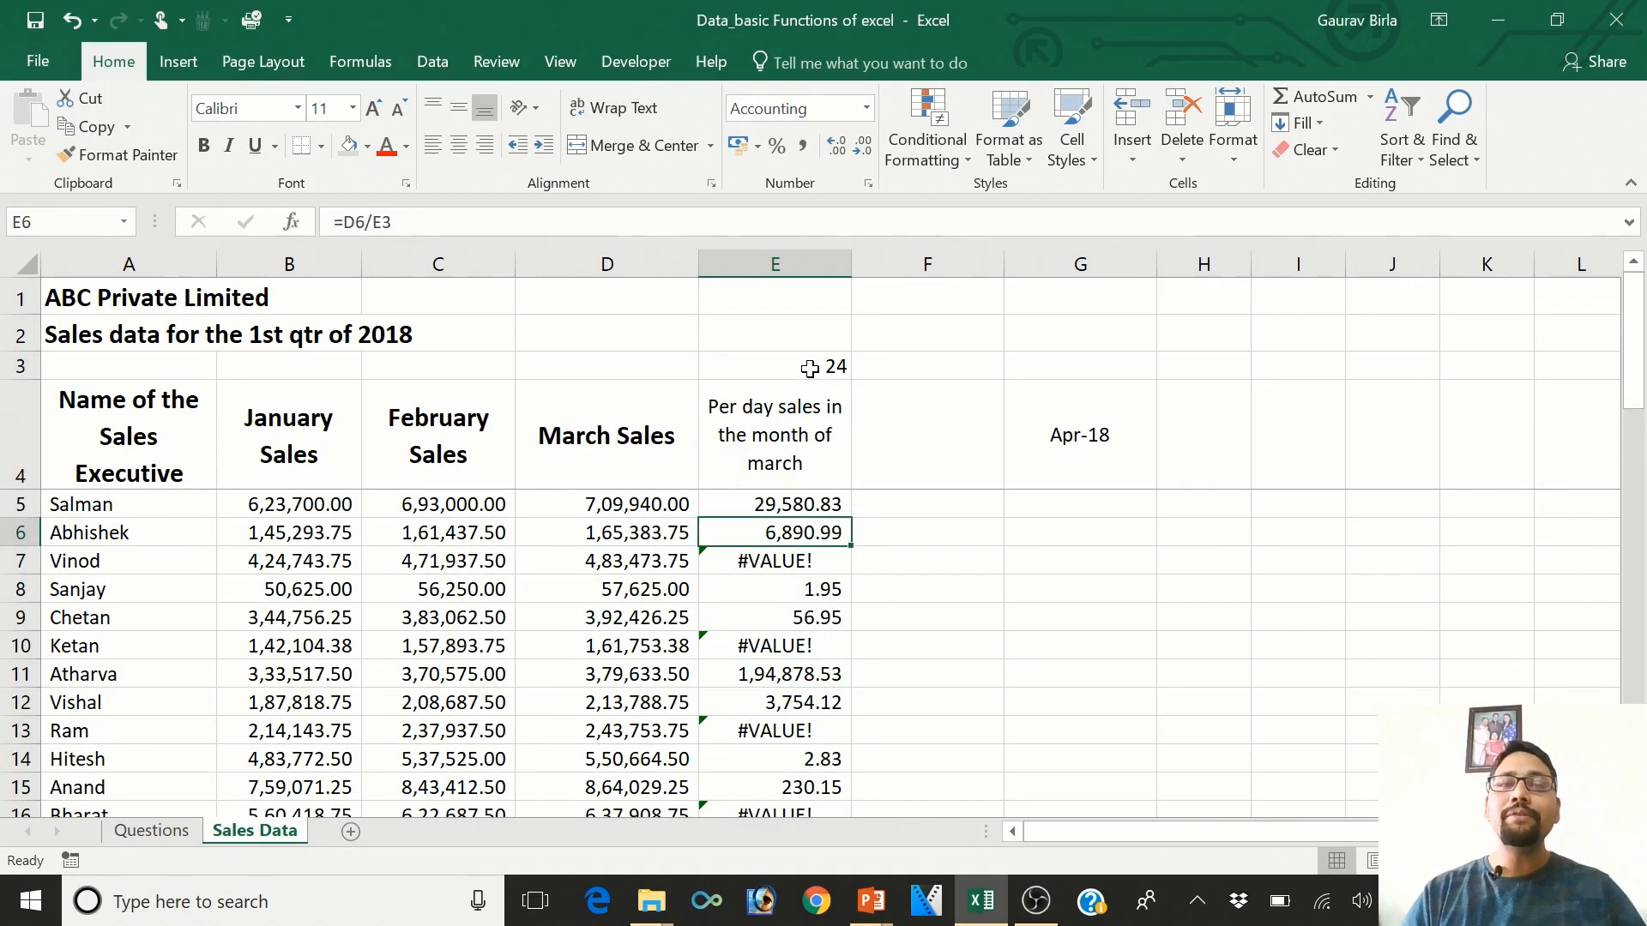
# - Inspect the cell references in the formulas of E7 and E6 against the working days in E3
pyautogui.press('Down')
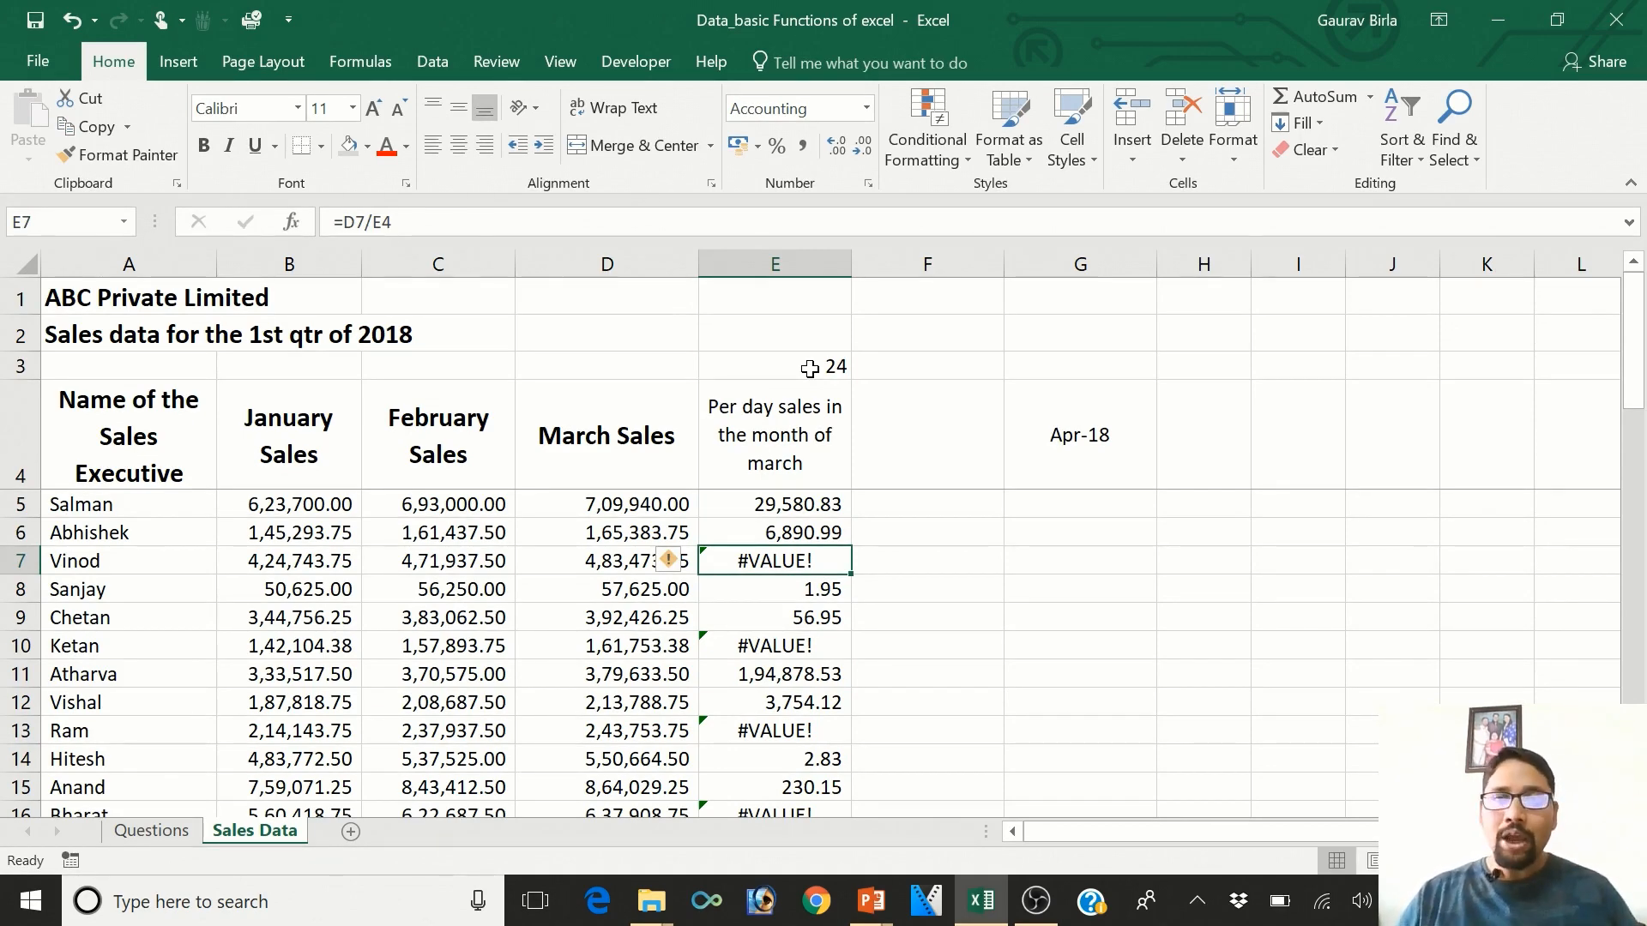
pyautogui.press('F2')
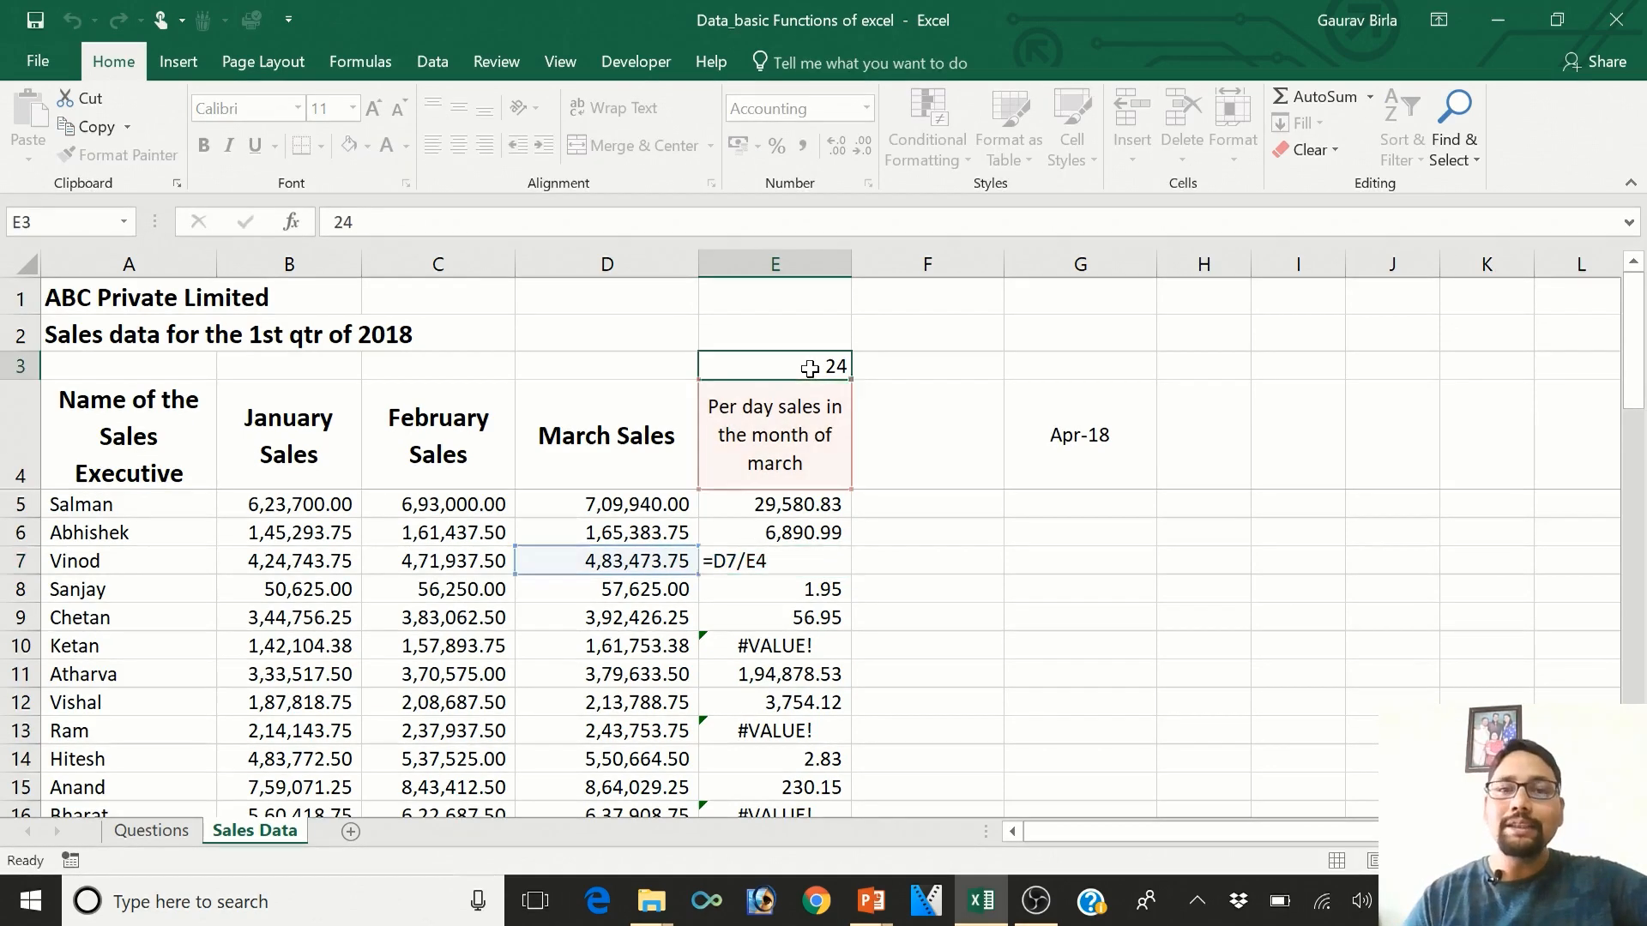
pyautogui.click(810, 369)
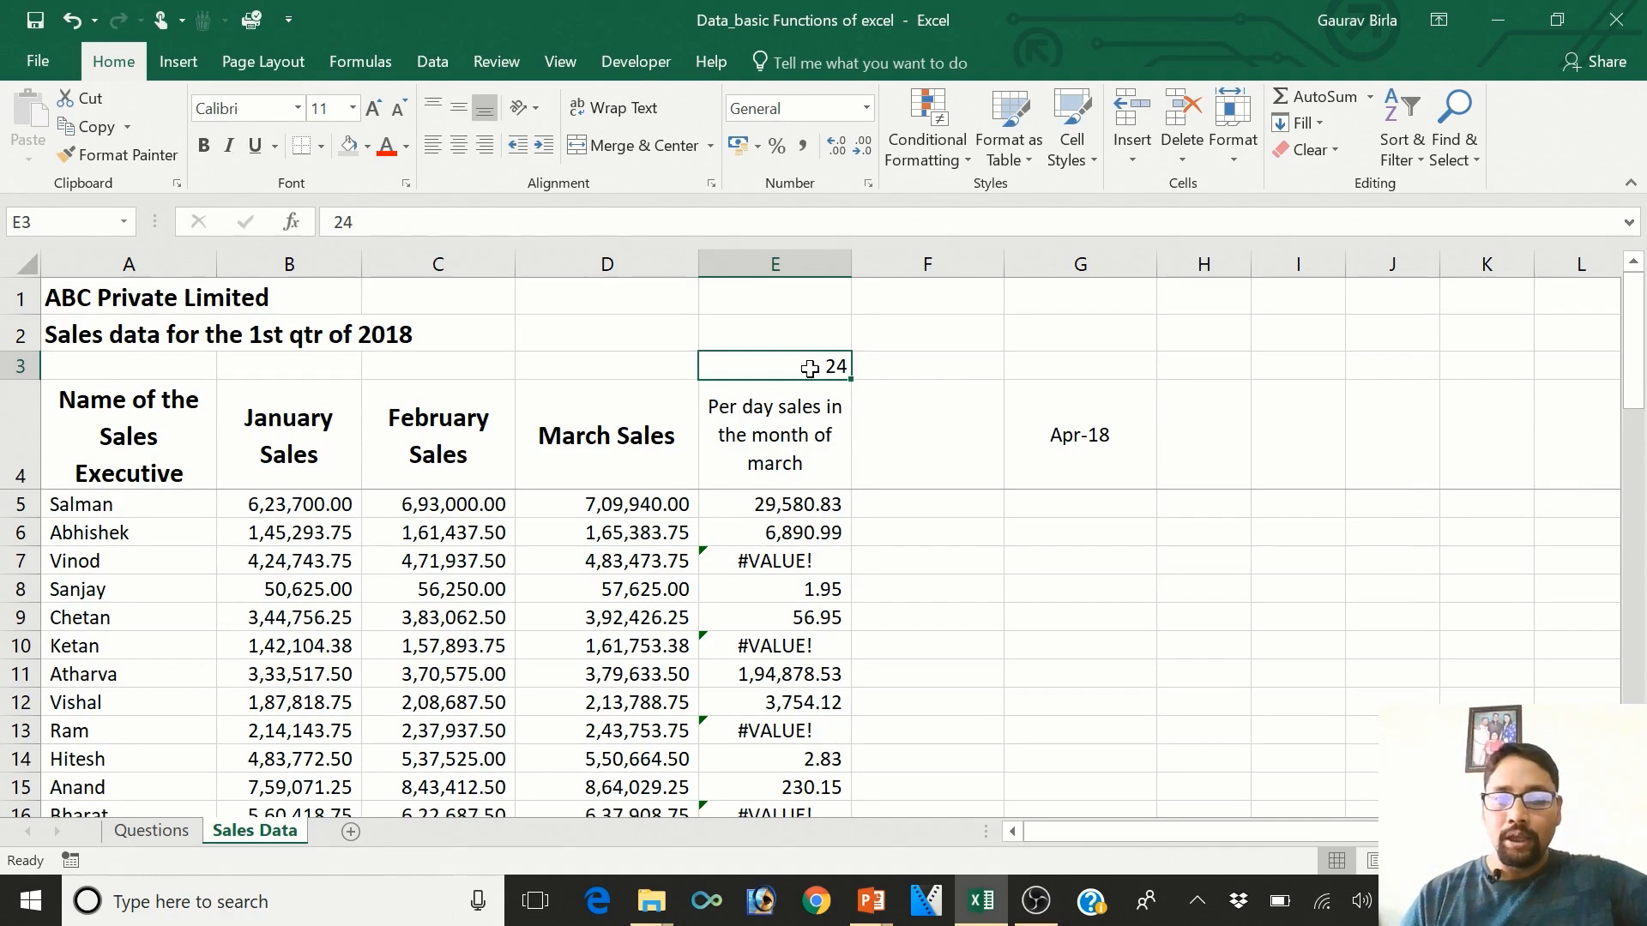
pyautogui.press('Down')
pyautogui.press('Down')
pyautogui.press('Down')
pyautogui.press('F2')
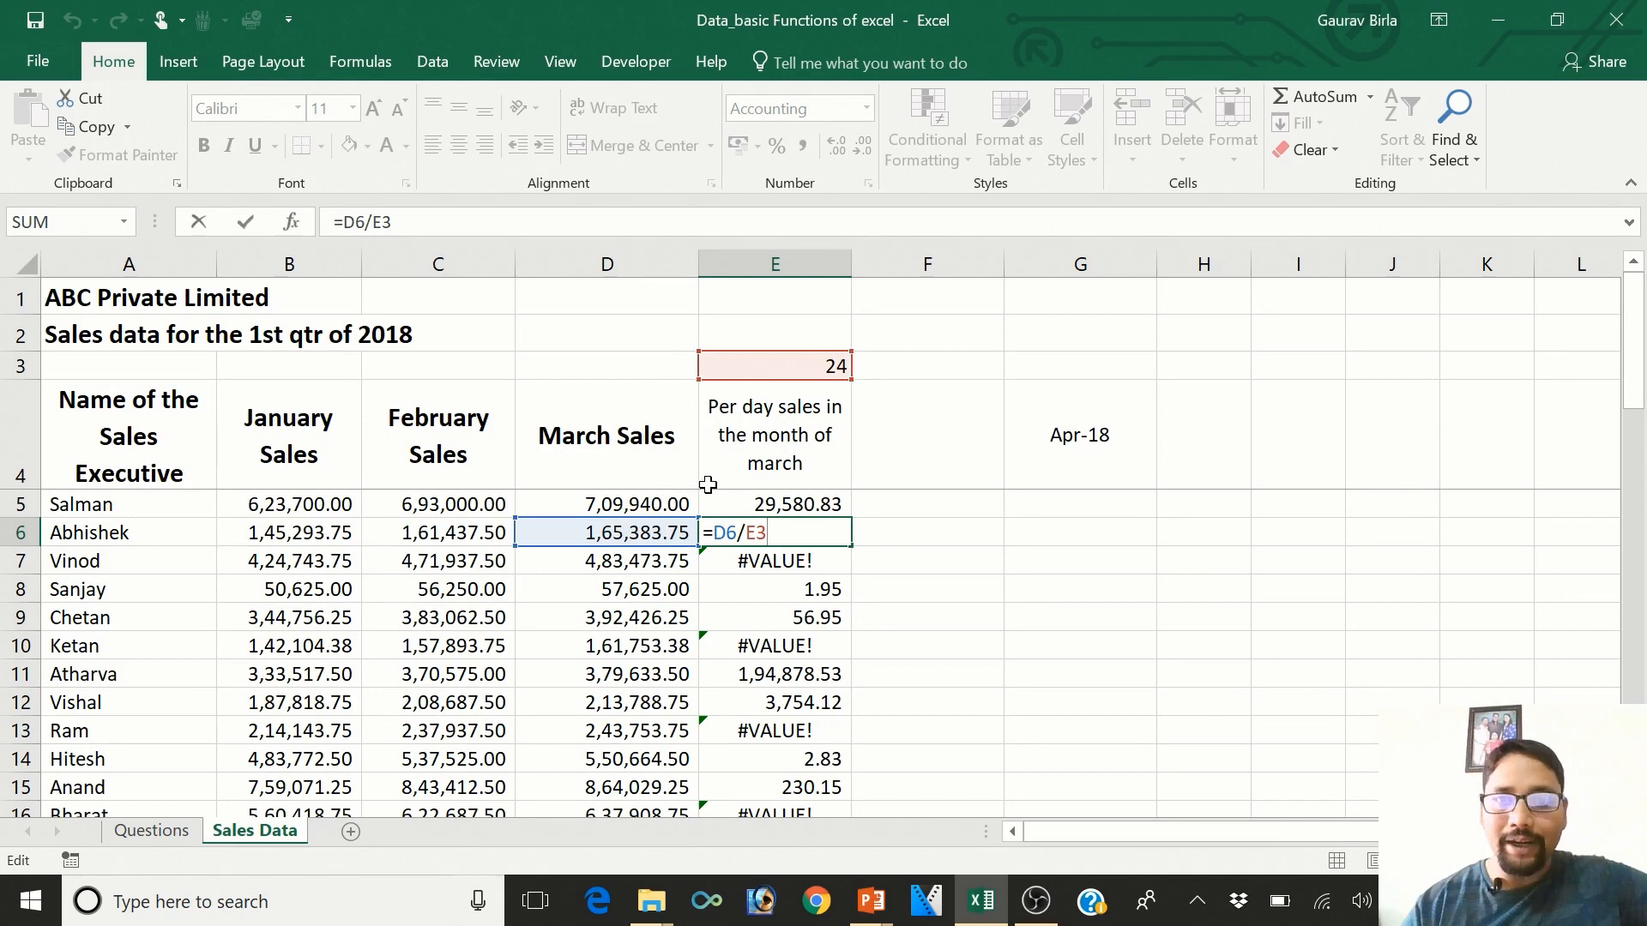
# - Compare the working days cell E3 with the cells that E7's formula uses, D7 and the heading in E4
pyautogui.click(767, 356)
pyautogui.press('Down')
pyautogui.press('Down')
pyautogui.press('Down')
pyautogui.press('Down')
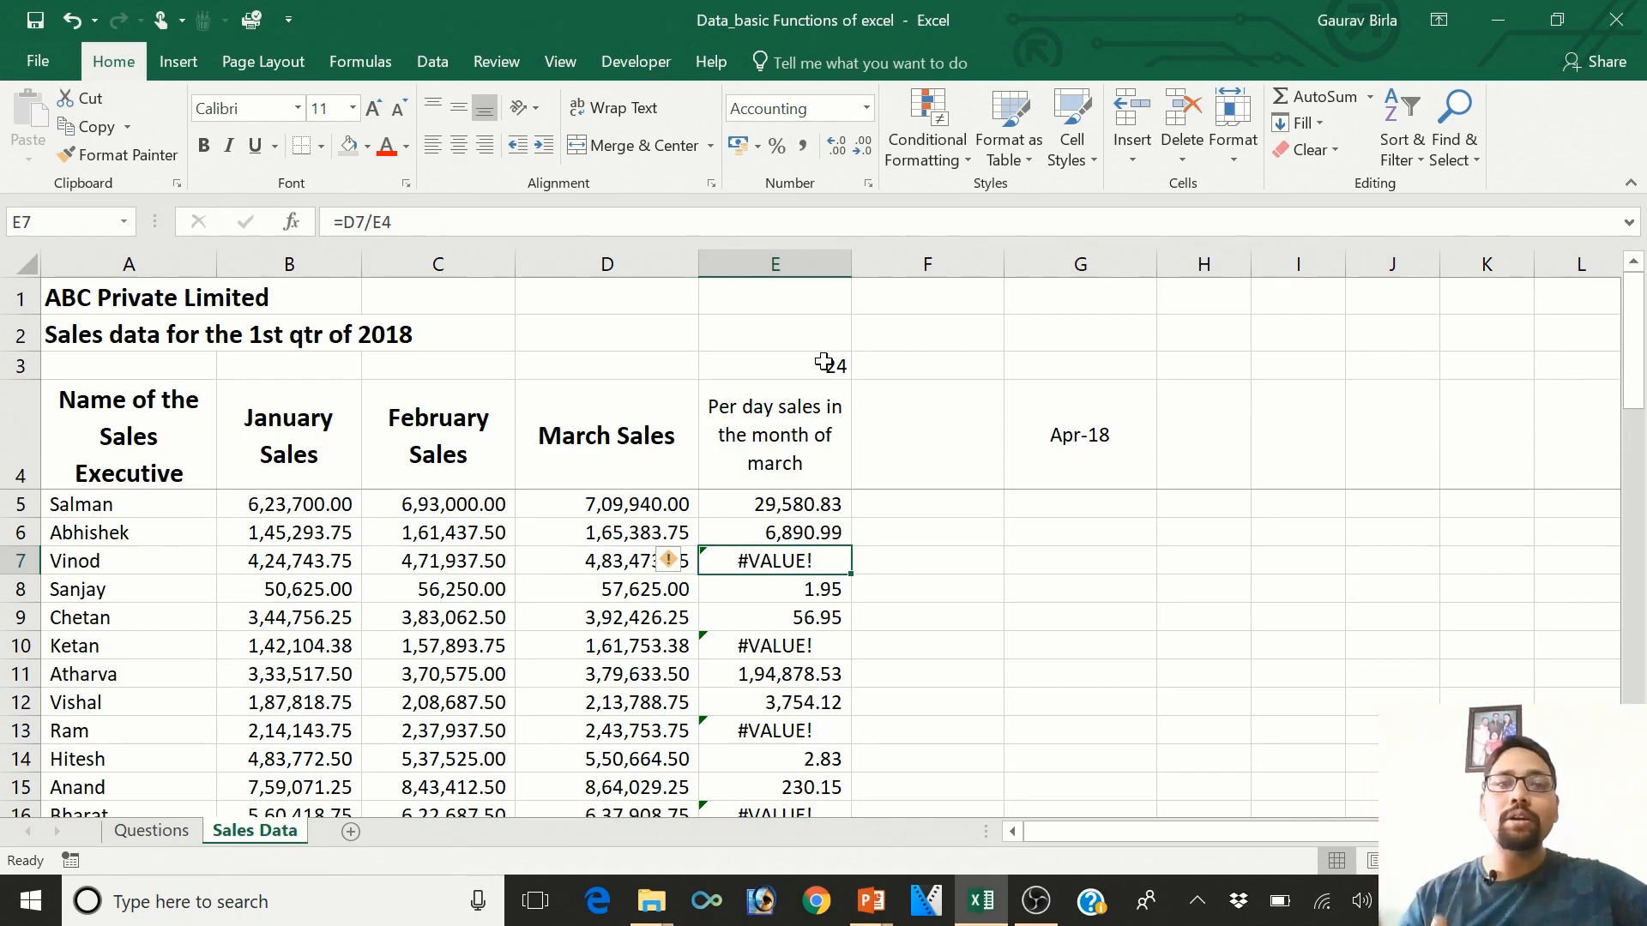
pyautogui.click(587, 564)
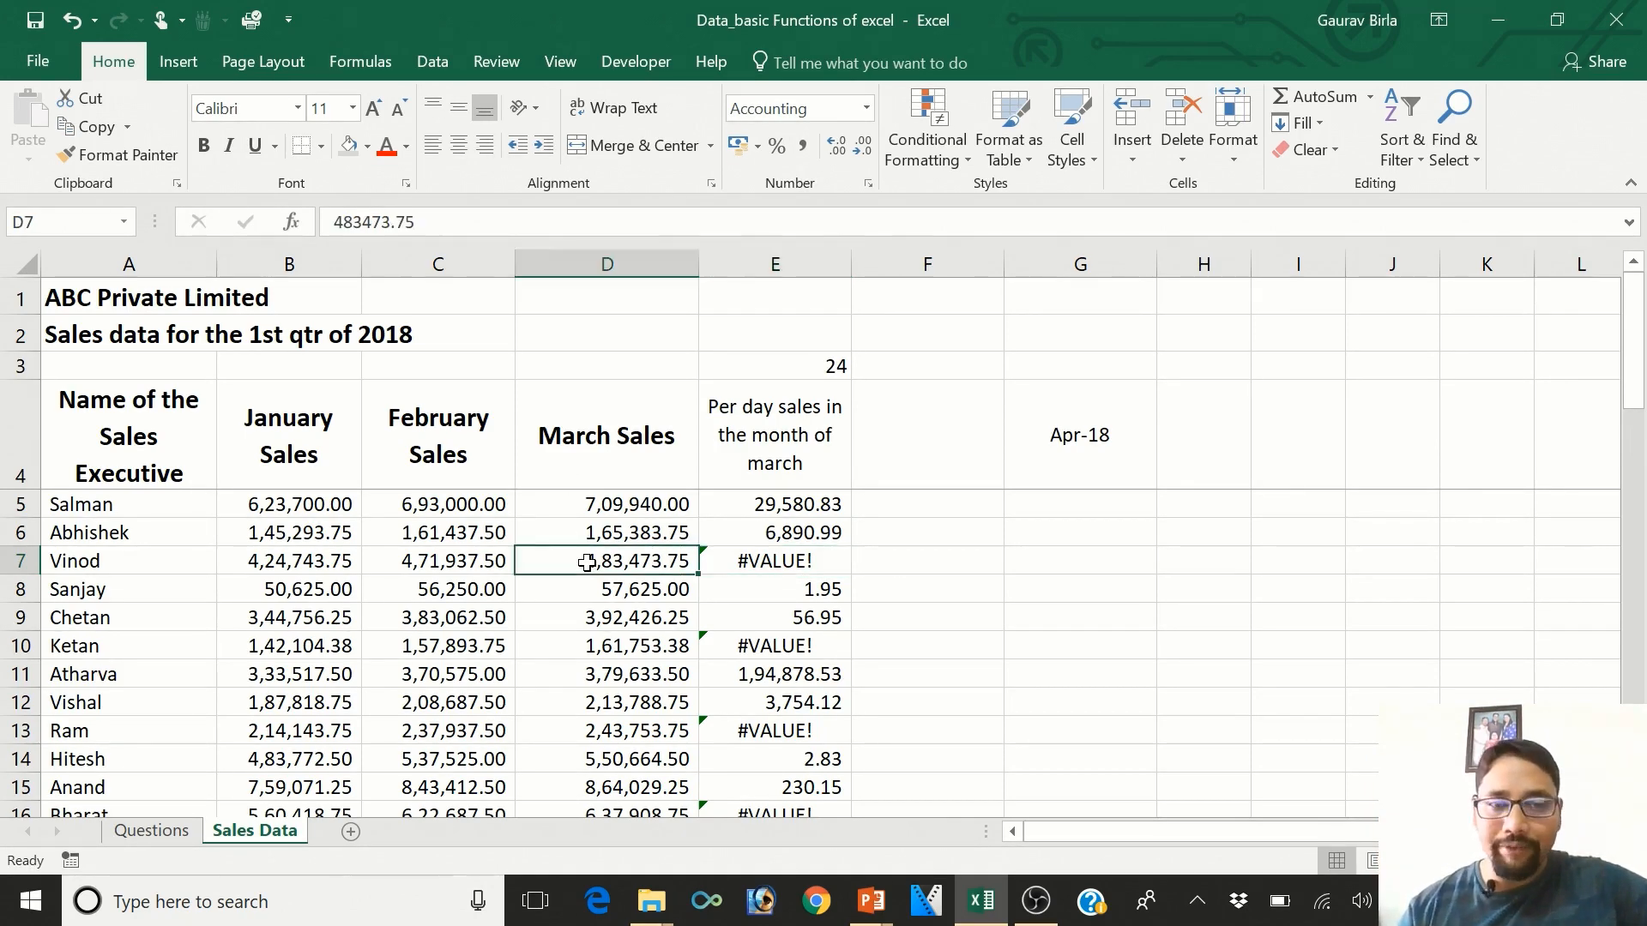
pyautogui.click(755, 451)
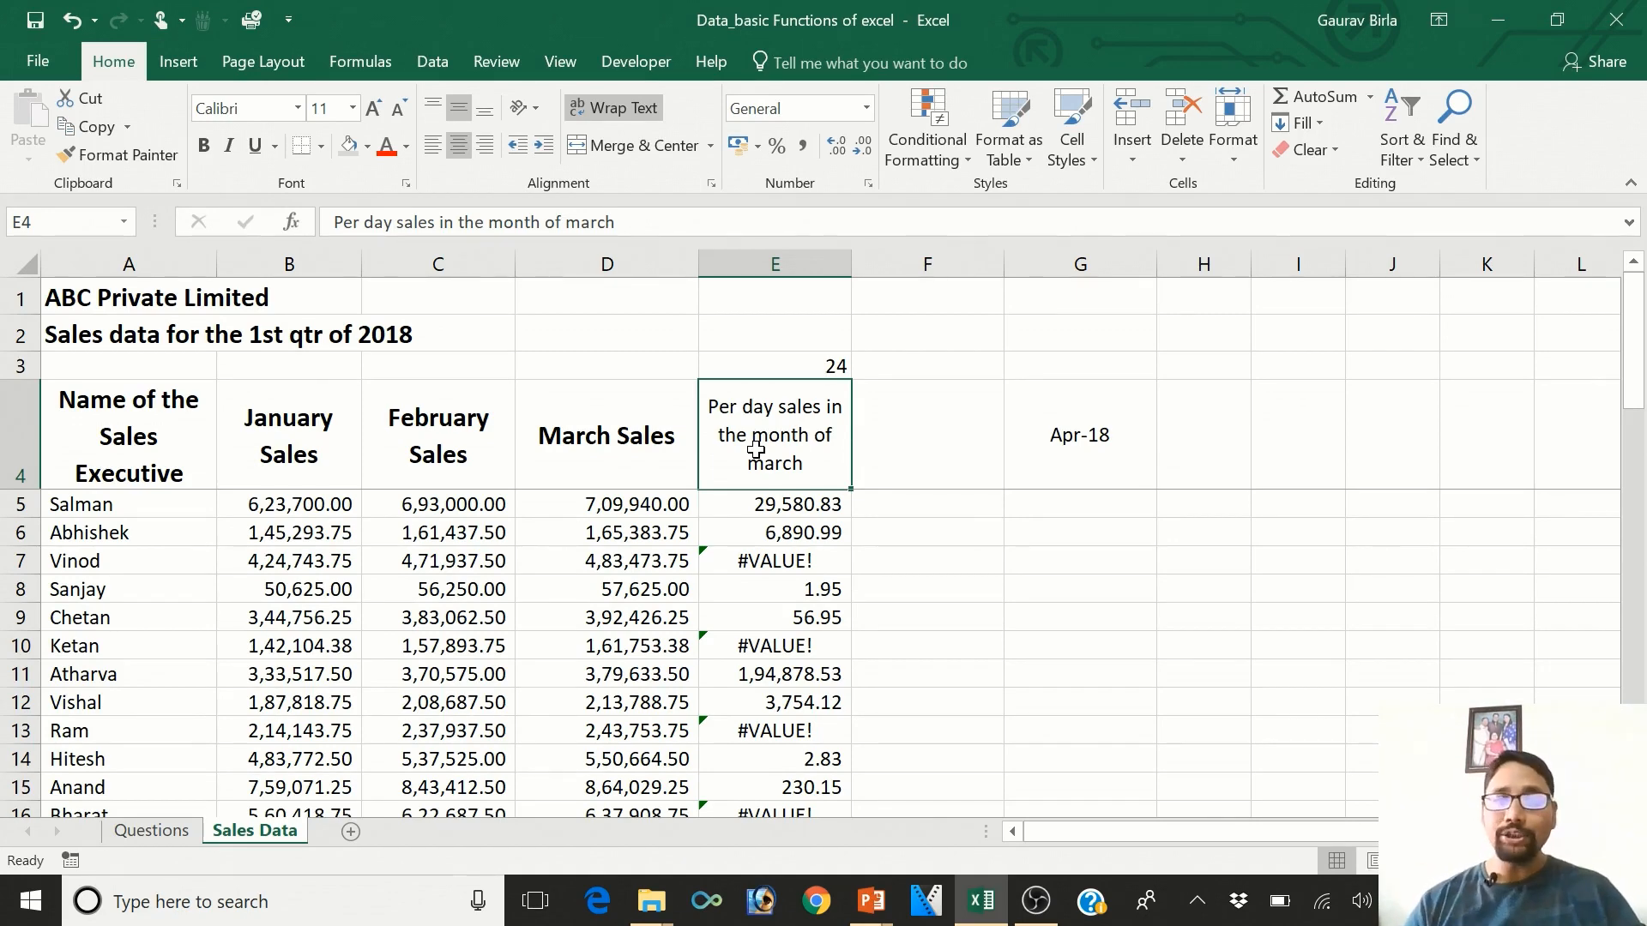
# - Make the working days reference in E6's per day sales formula absolute, giving =D6/$E$3
pyautogui.press('Down')
pyautogui.press('Down')
pyautogui.press('F2')
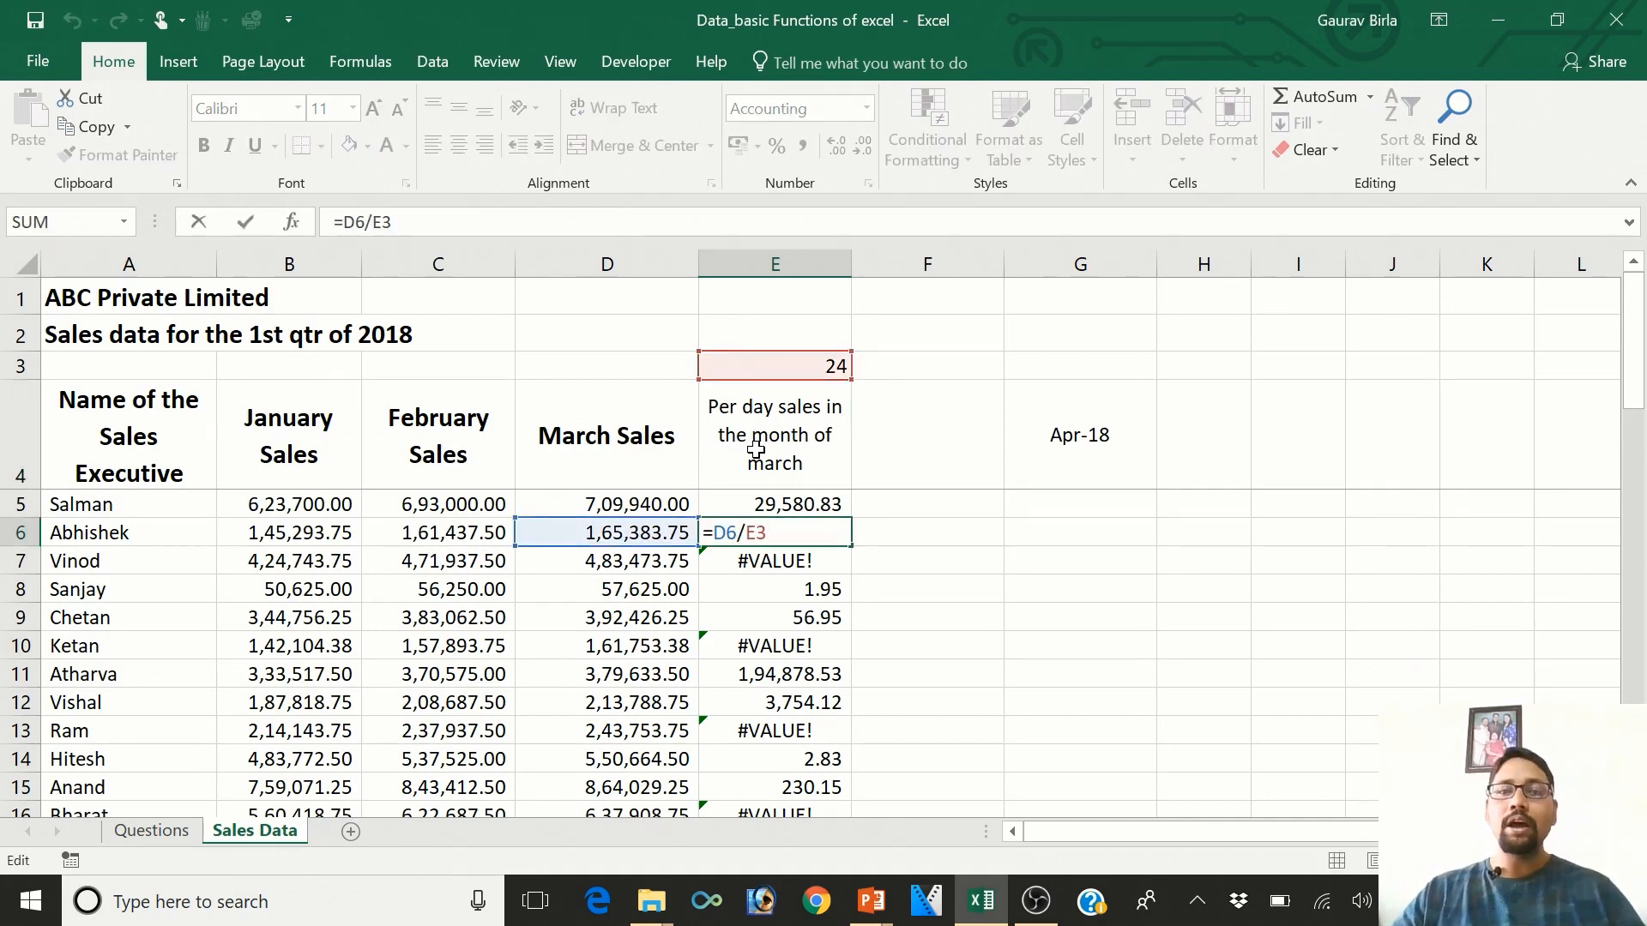
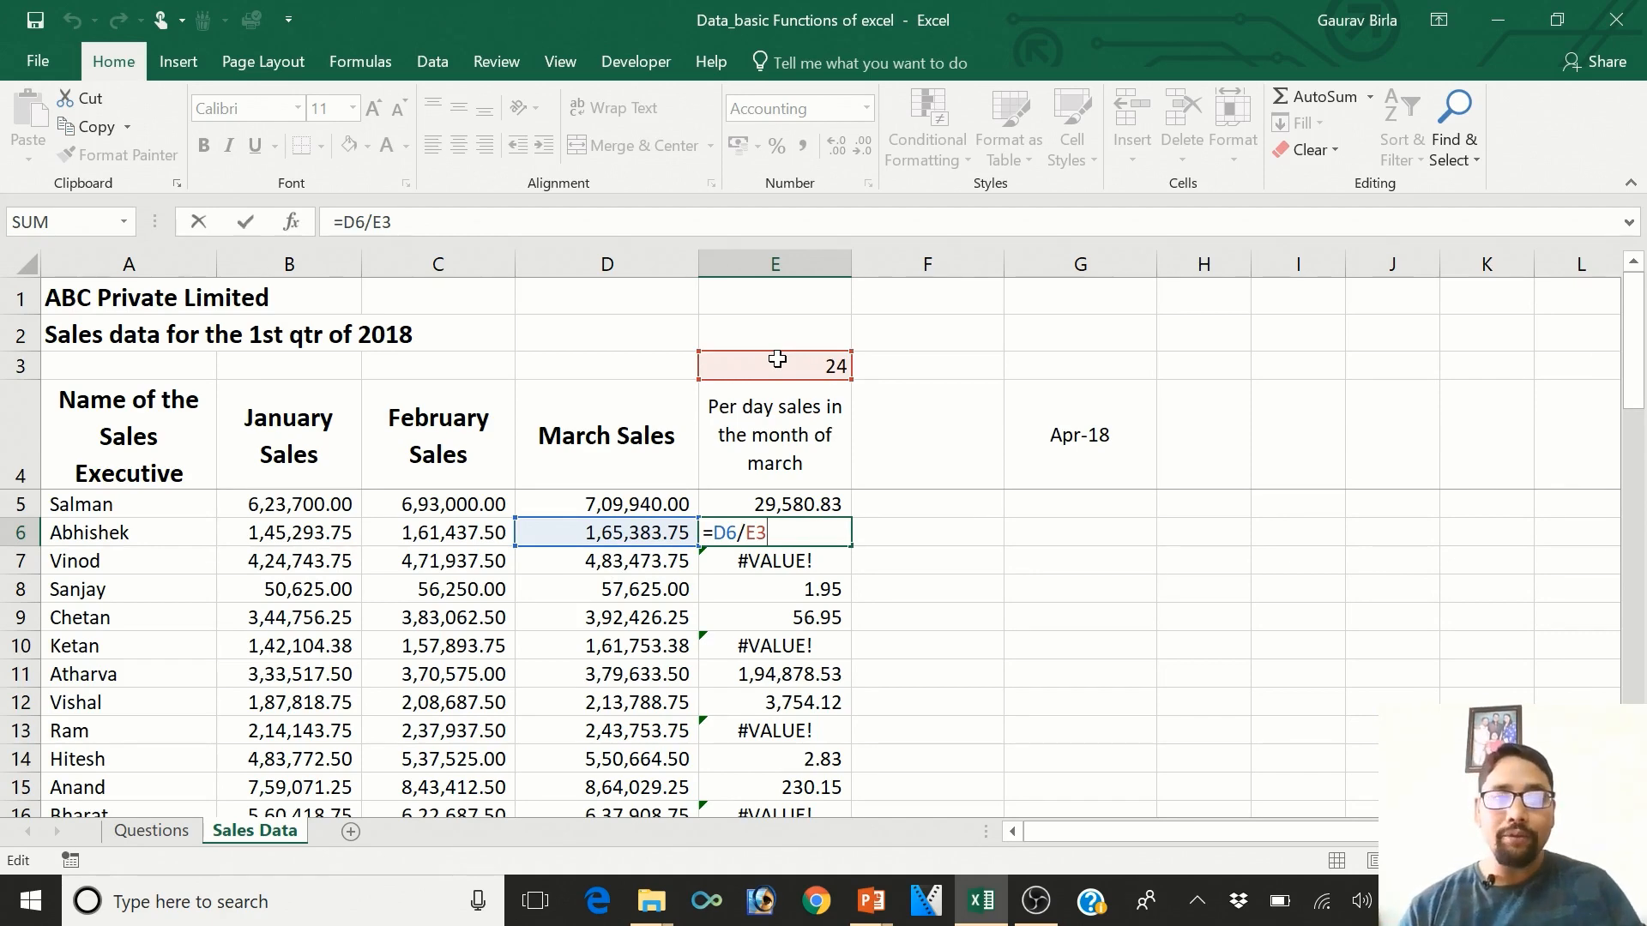
pyautogui.hotkey('ctrl', 'Return')
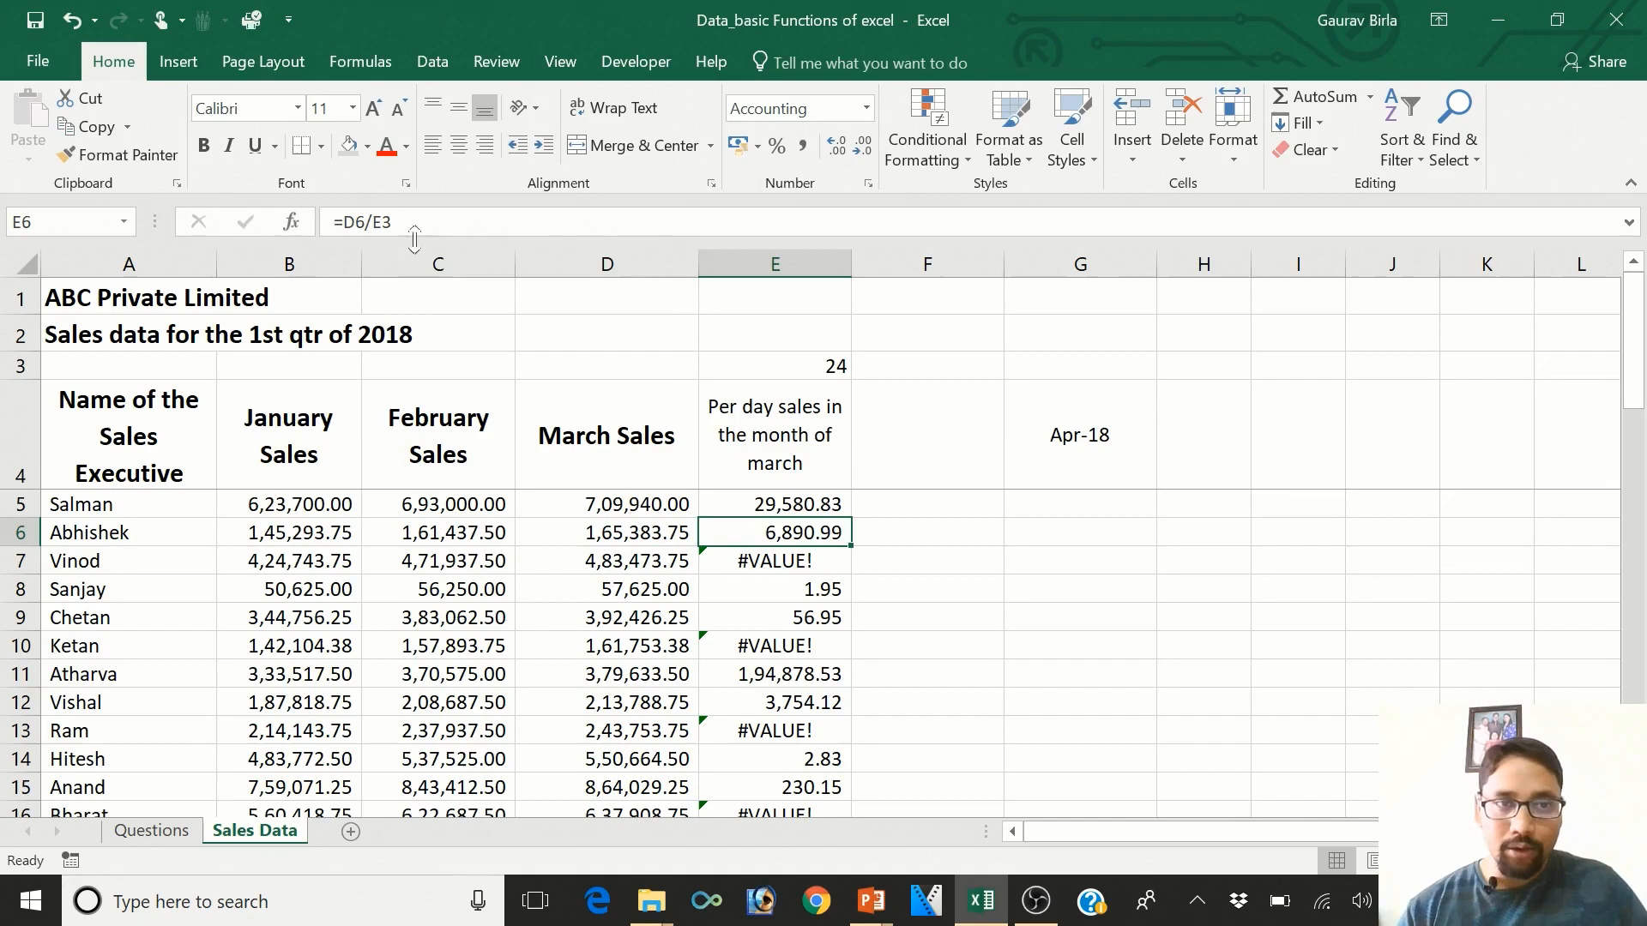
pyautogui.click(384, 223)
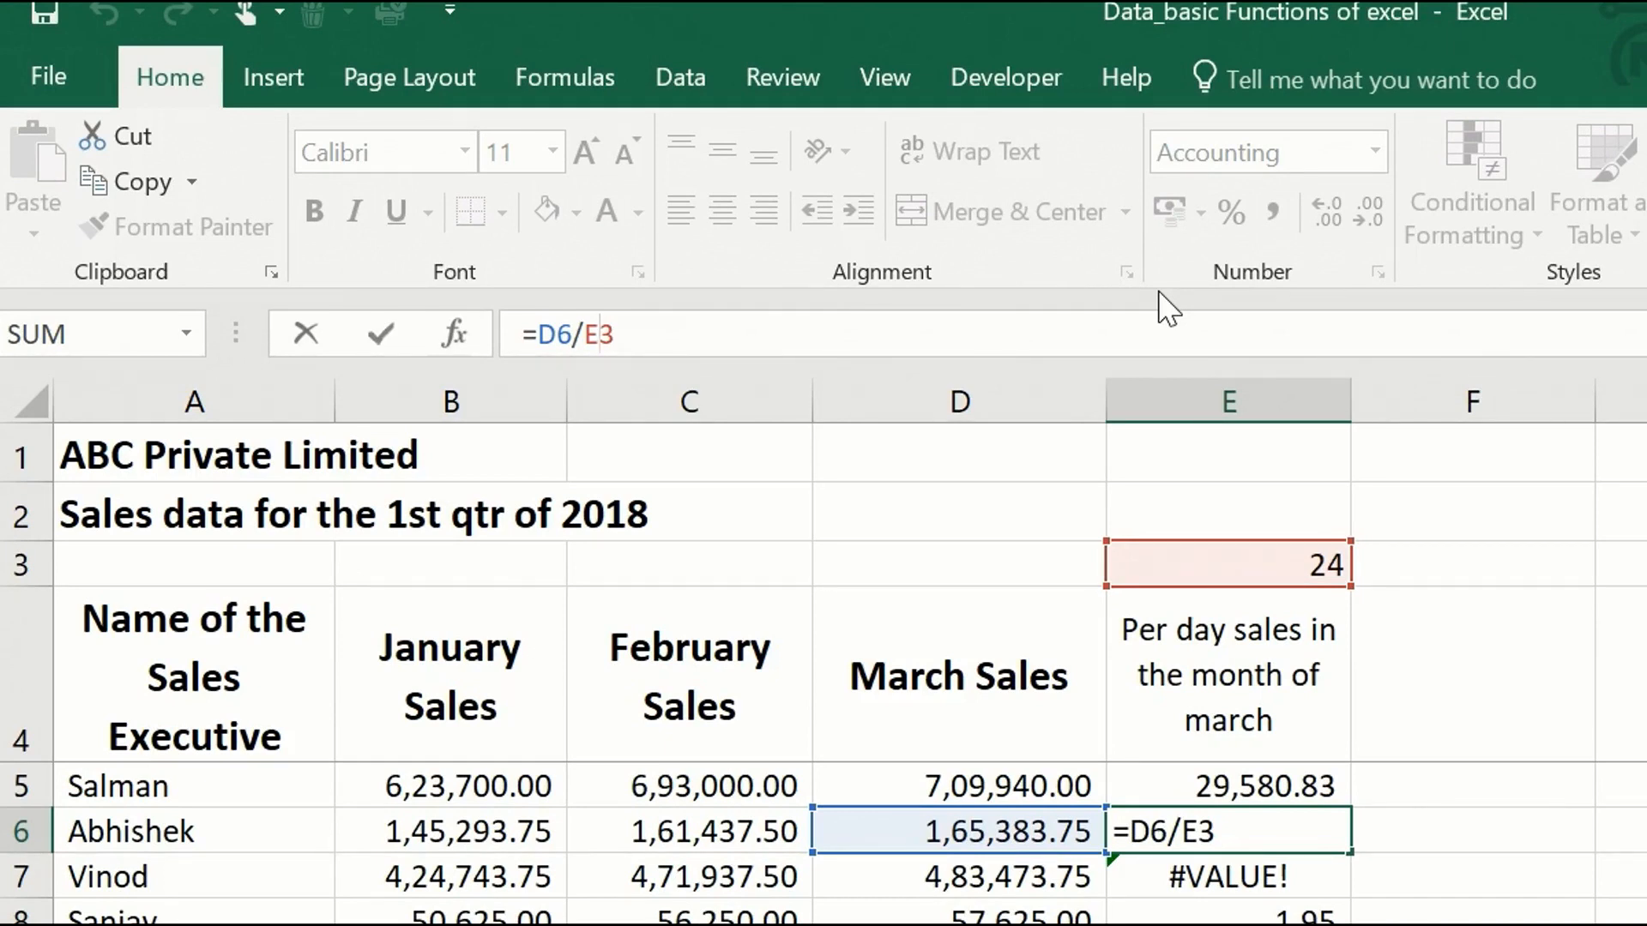
pyautogui.press('F4')
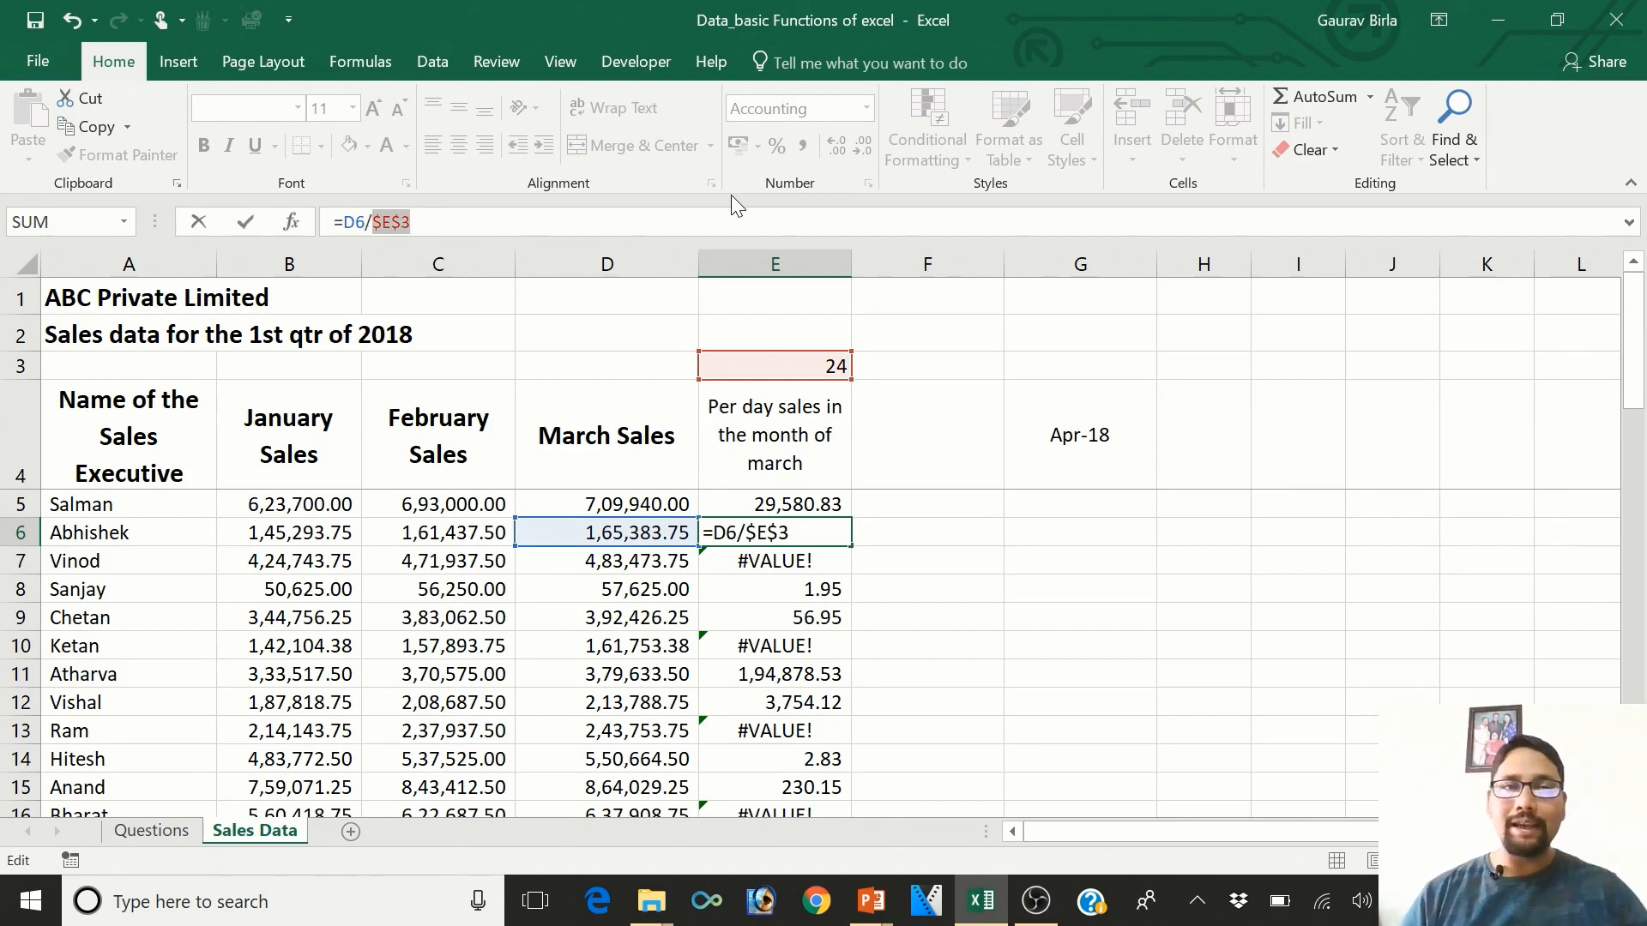
pyautogui.press('Return')
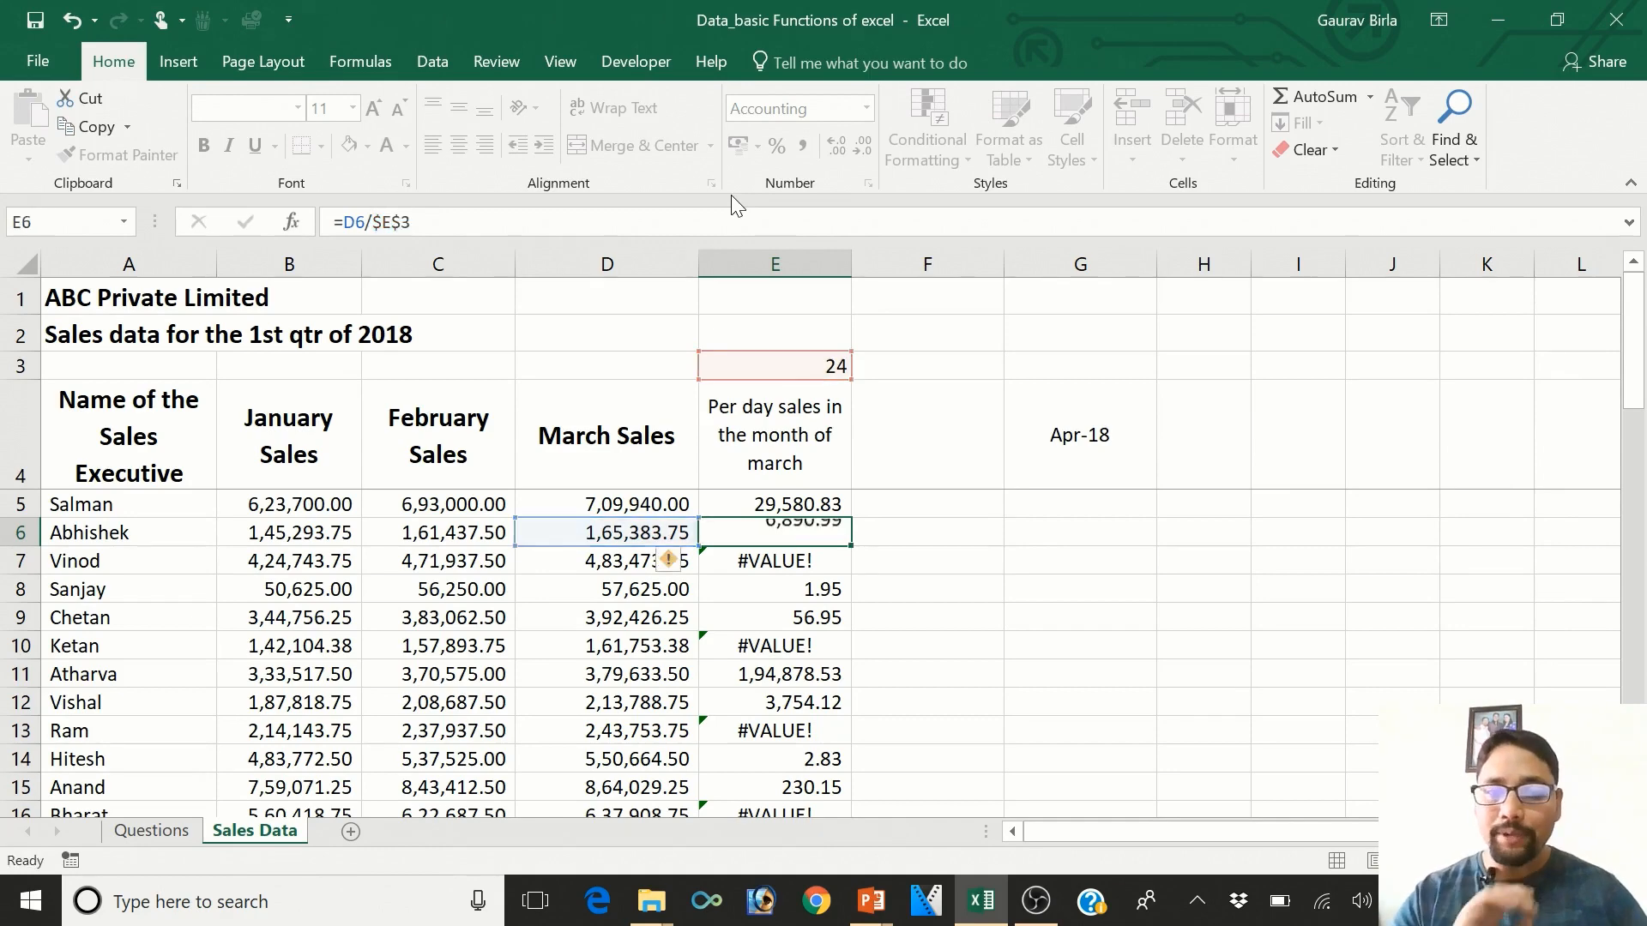
# - Copy the per day sales formula with the fixed $E$3 reference down column E to the remaining executives' rows
pyautogui.press('Up')
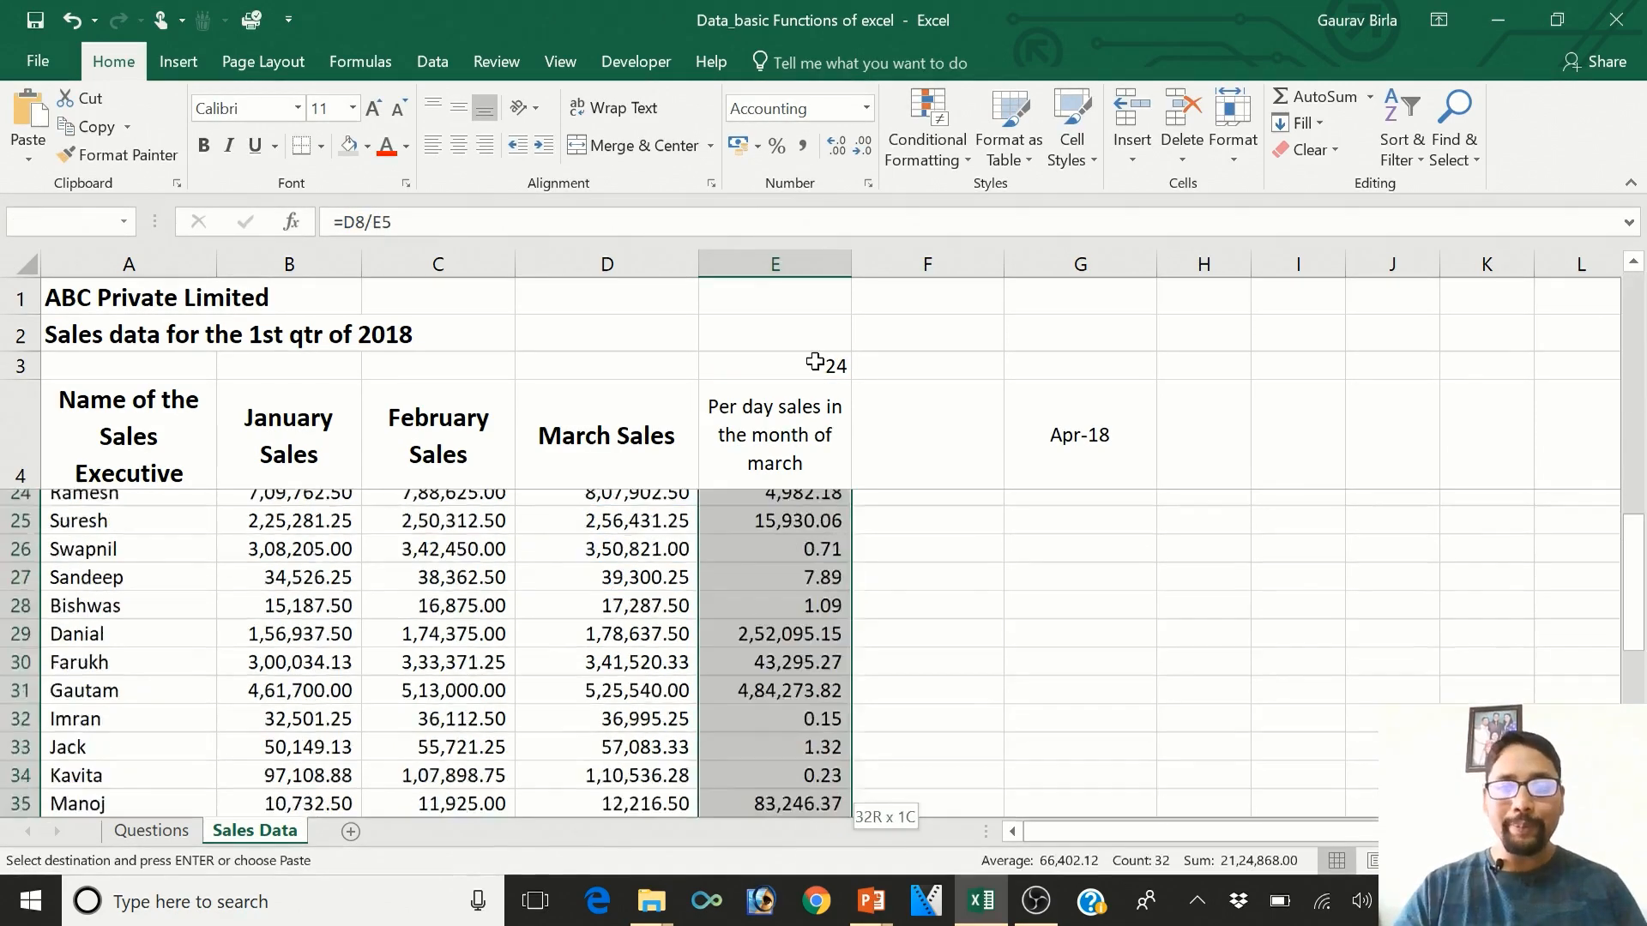
pyautogui.hotkey('shift', 'Down')
pyautogui.hotkey('shift', 'Down')
pyautogui.hotkey('shift', 'Down')
pyautogui.hotkey('shift', 'Down')
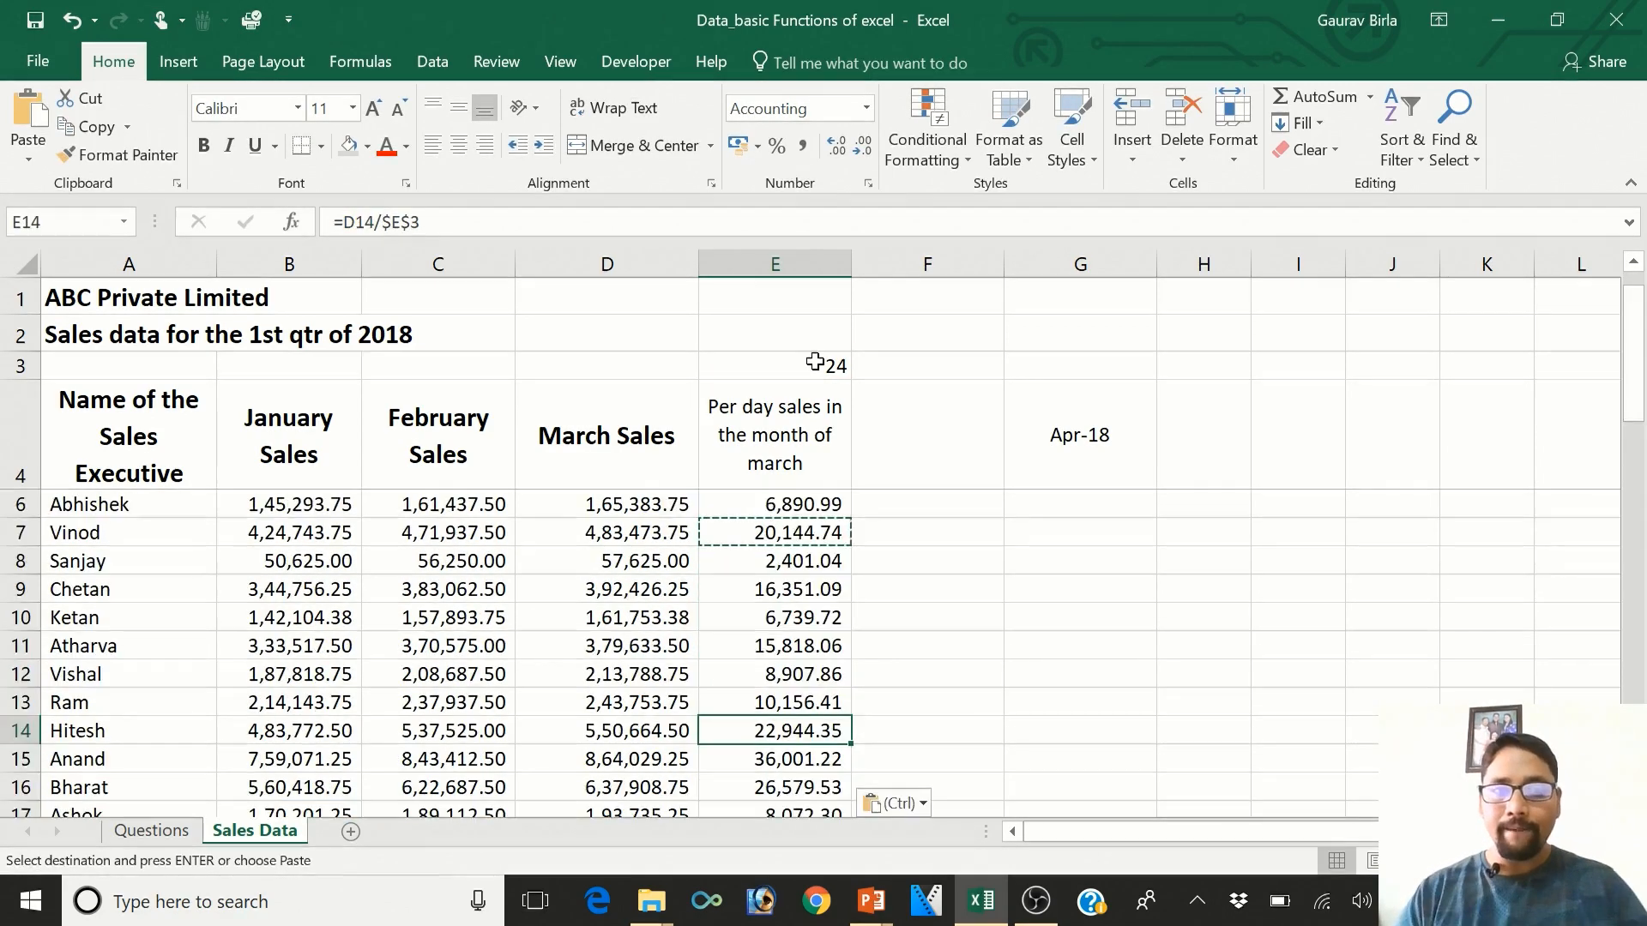
pyautogui.press('Down')
pyautogui.press('Down')
pyautogui.hotkey('ctrl', 'v')
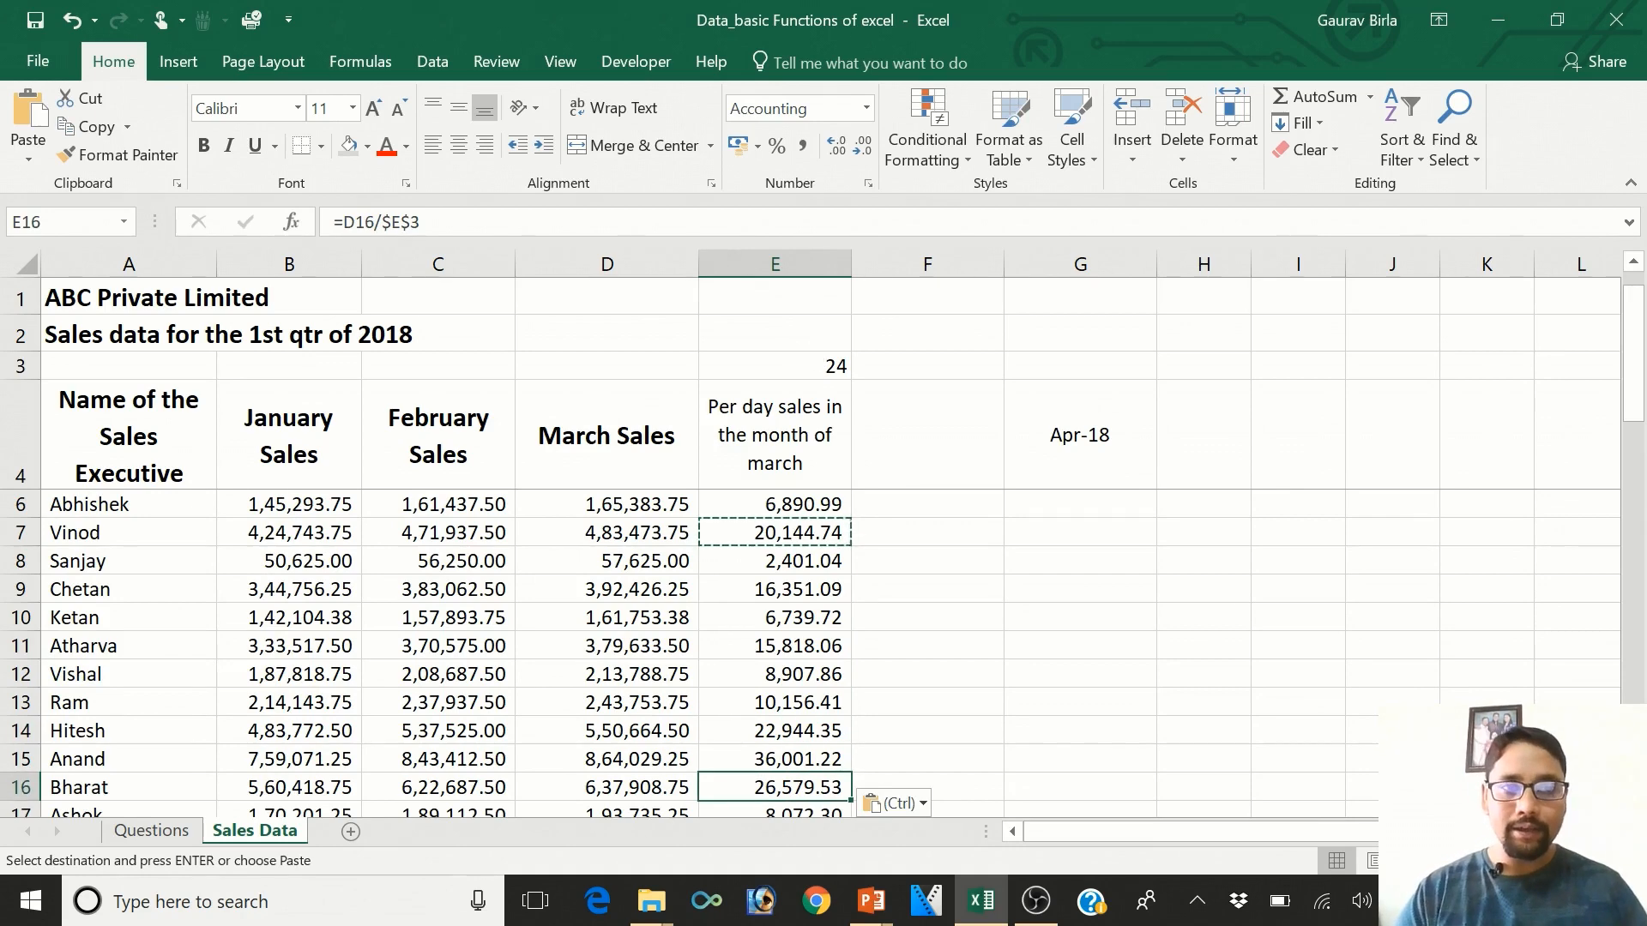
# - Inspect the fixed $E$3 reference in E16's formula and review the recalculated per day sales from E4 down to E10
pyautogui.moveTo(419, 222); pyautogui.dragTo(382, 222)
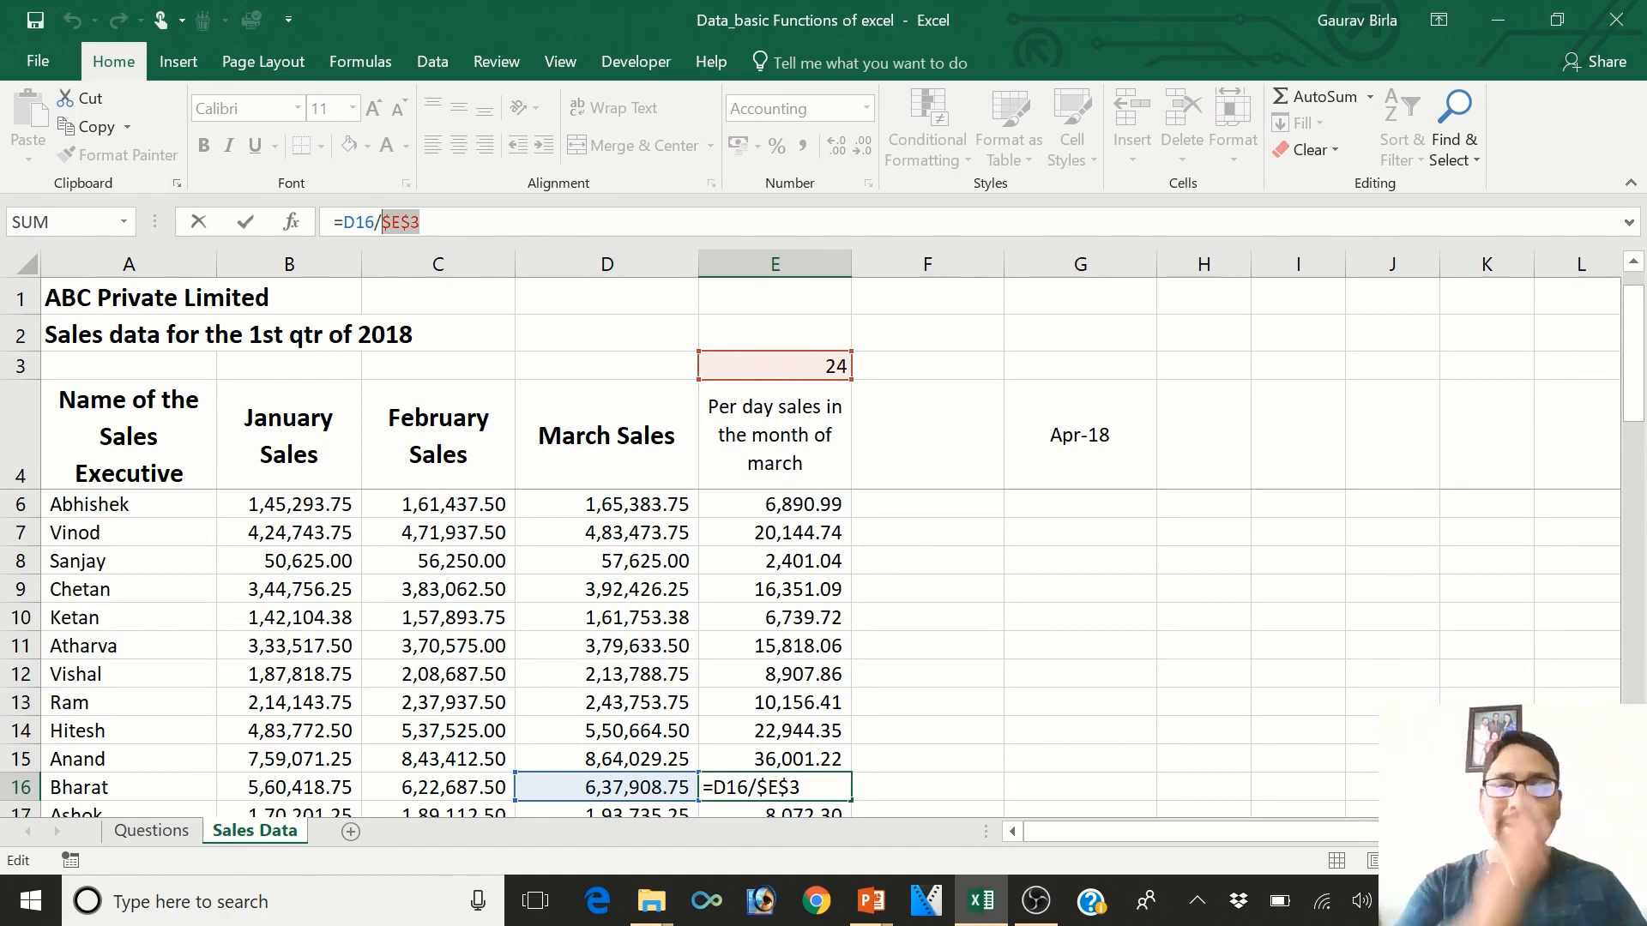
pyautogui.press('Return')
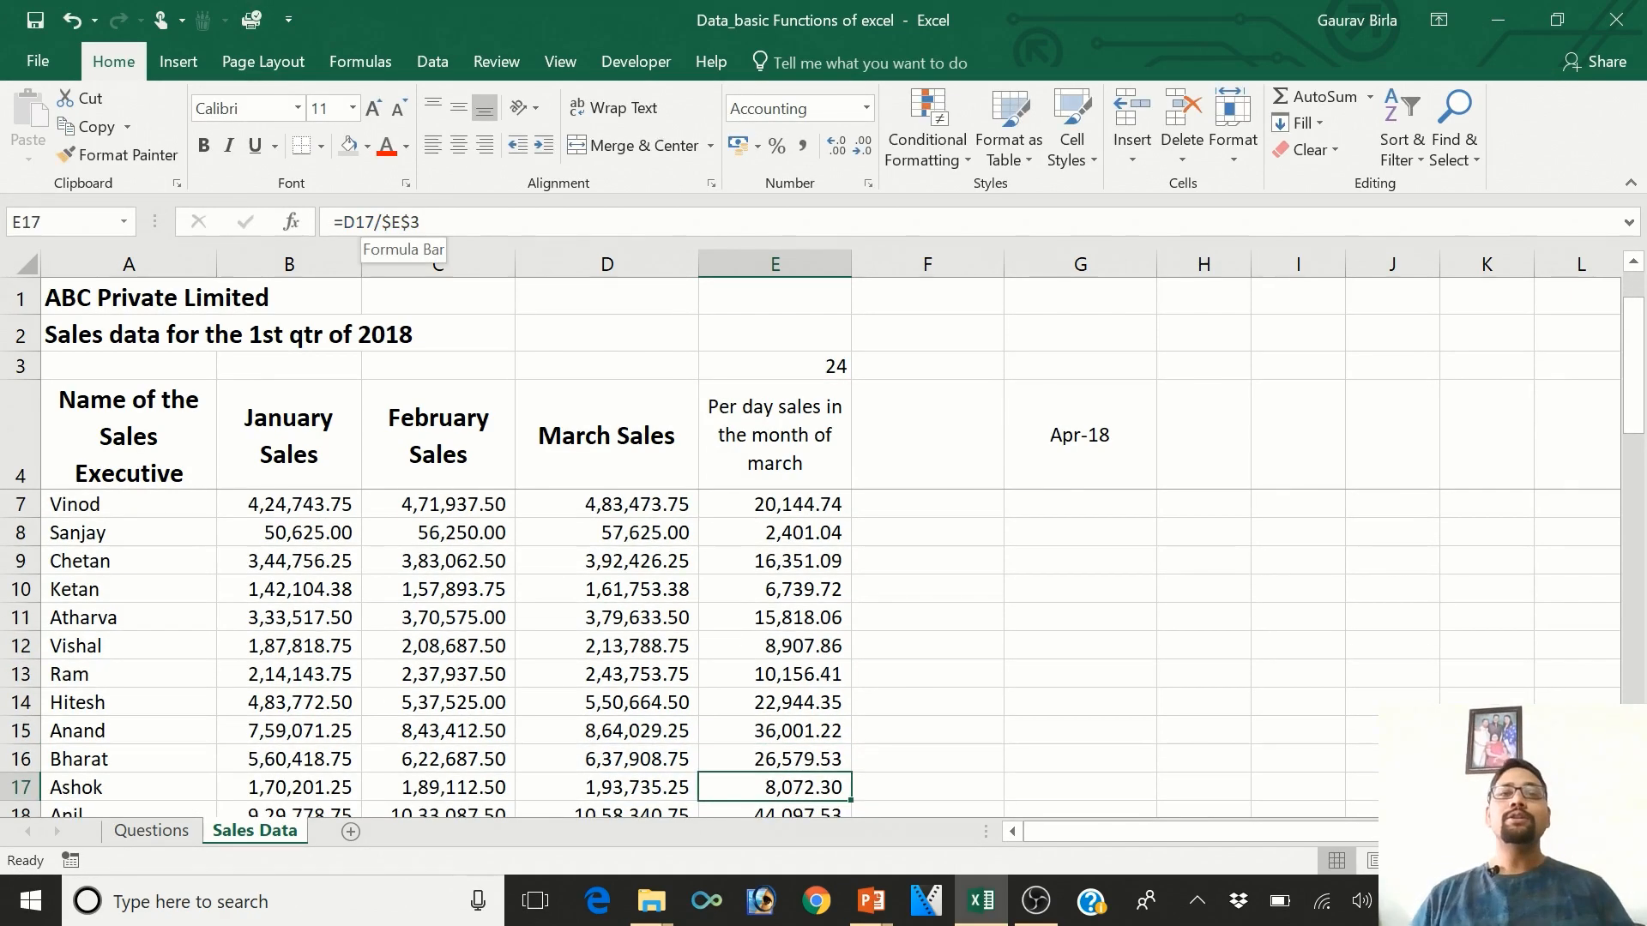
pyautogui.click(720, 426)
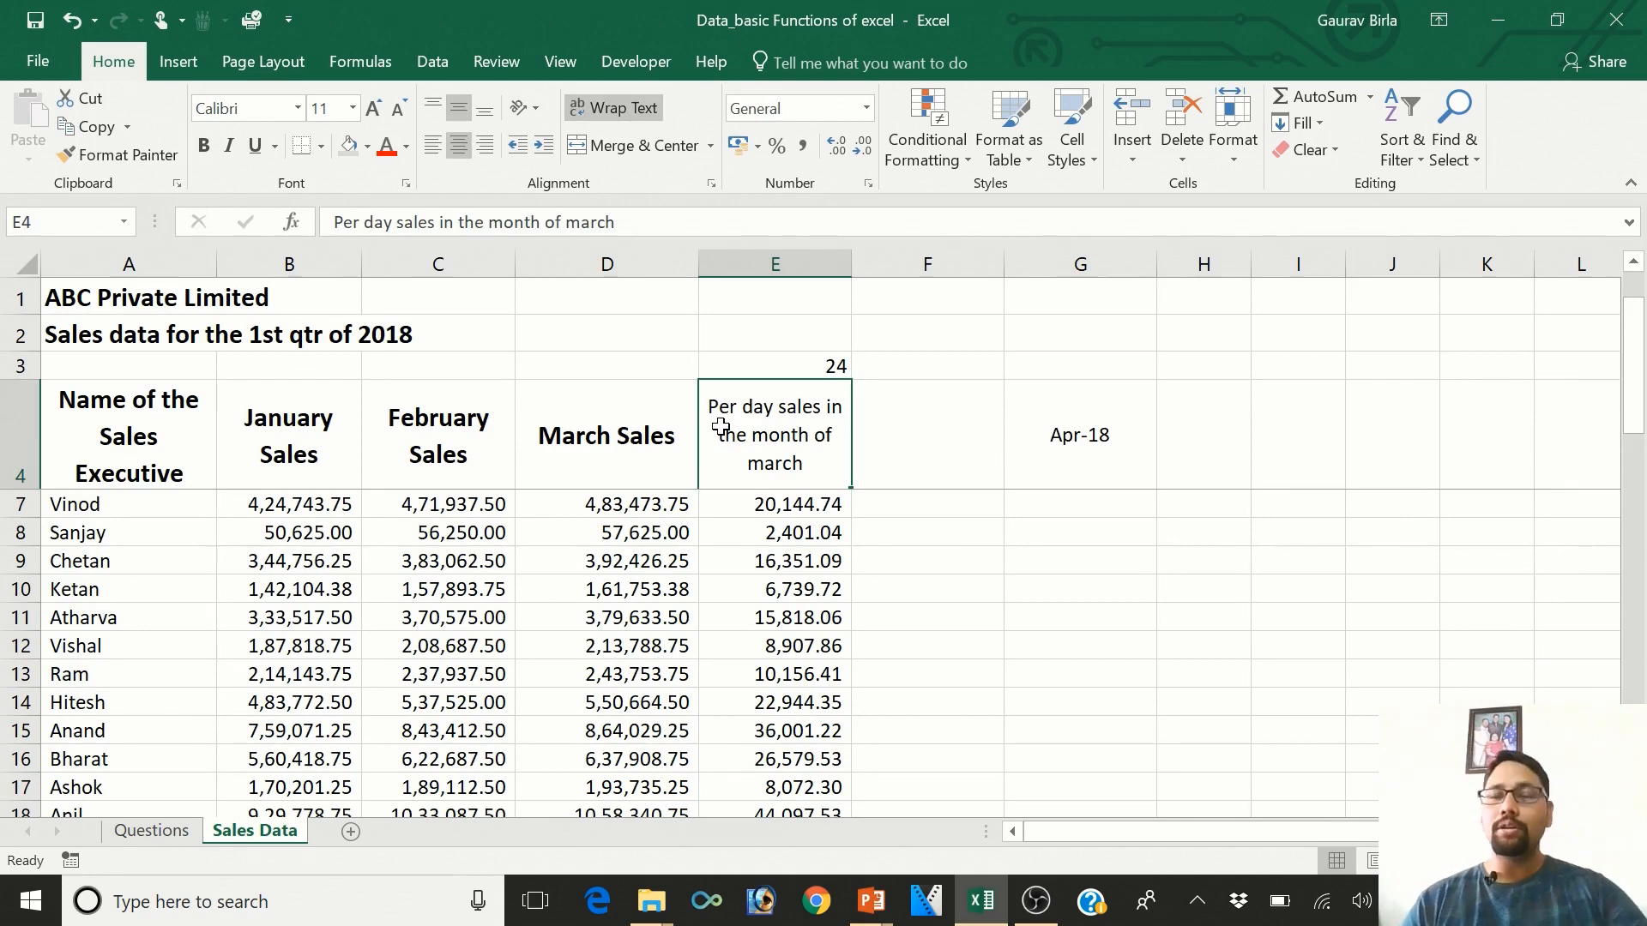
pyautogui.press('Down')
pyautogui.press('Down')
pyautogui.press('Down')
pyautogui.press('Down')
pyautogui.press('Down')
pyautogui.press('Down')
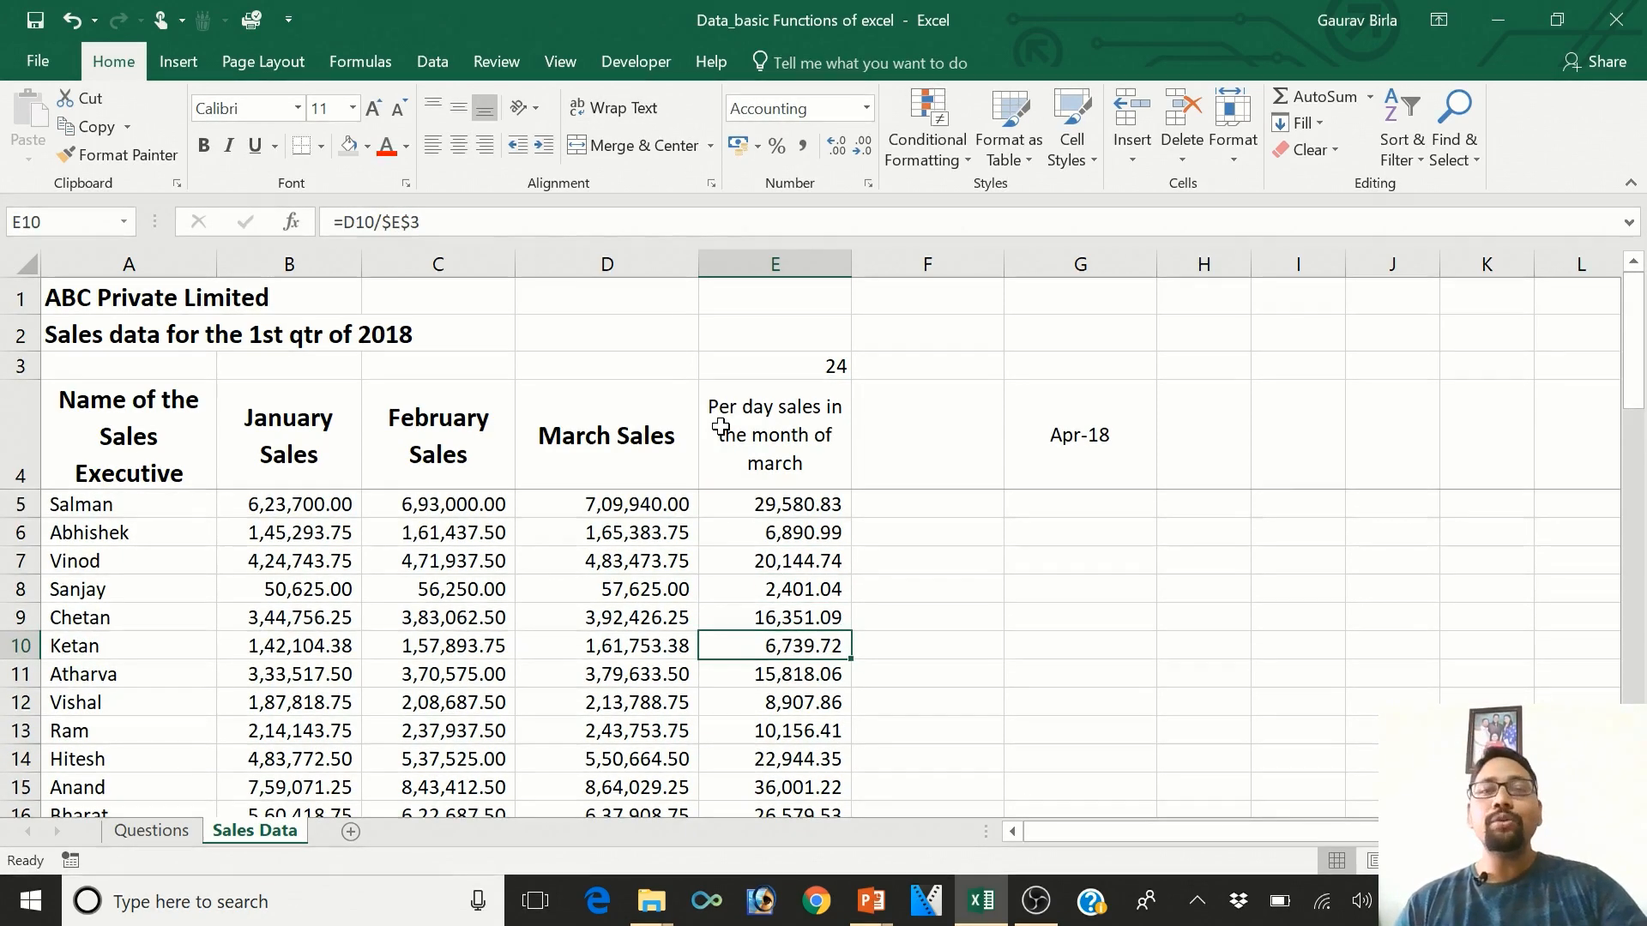
# - Look up April's working days on the Questions sheet and enter 26 in G3 above the Apr-18 heading of Sales Data
pyautogui.click(1038, 368)
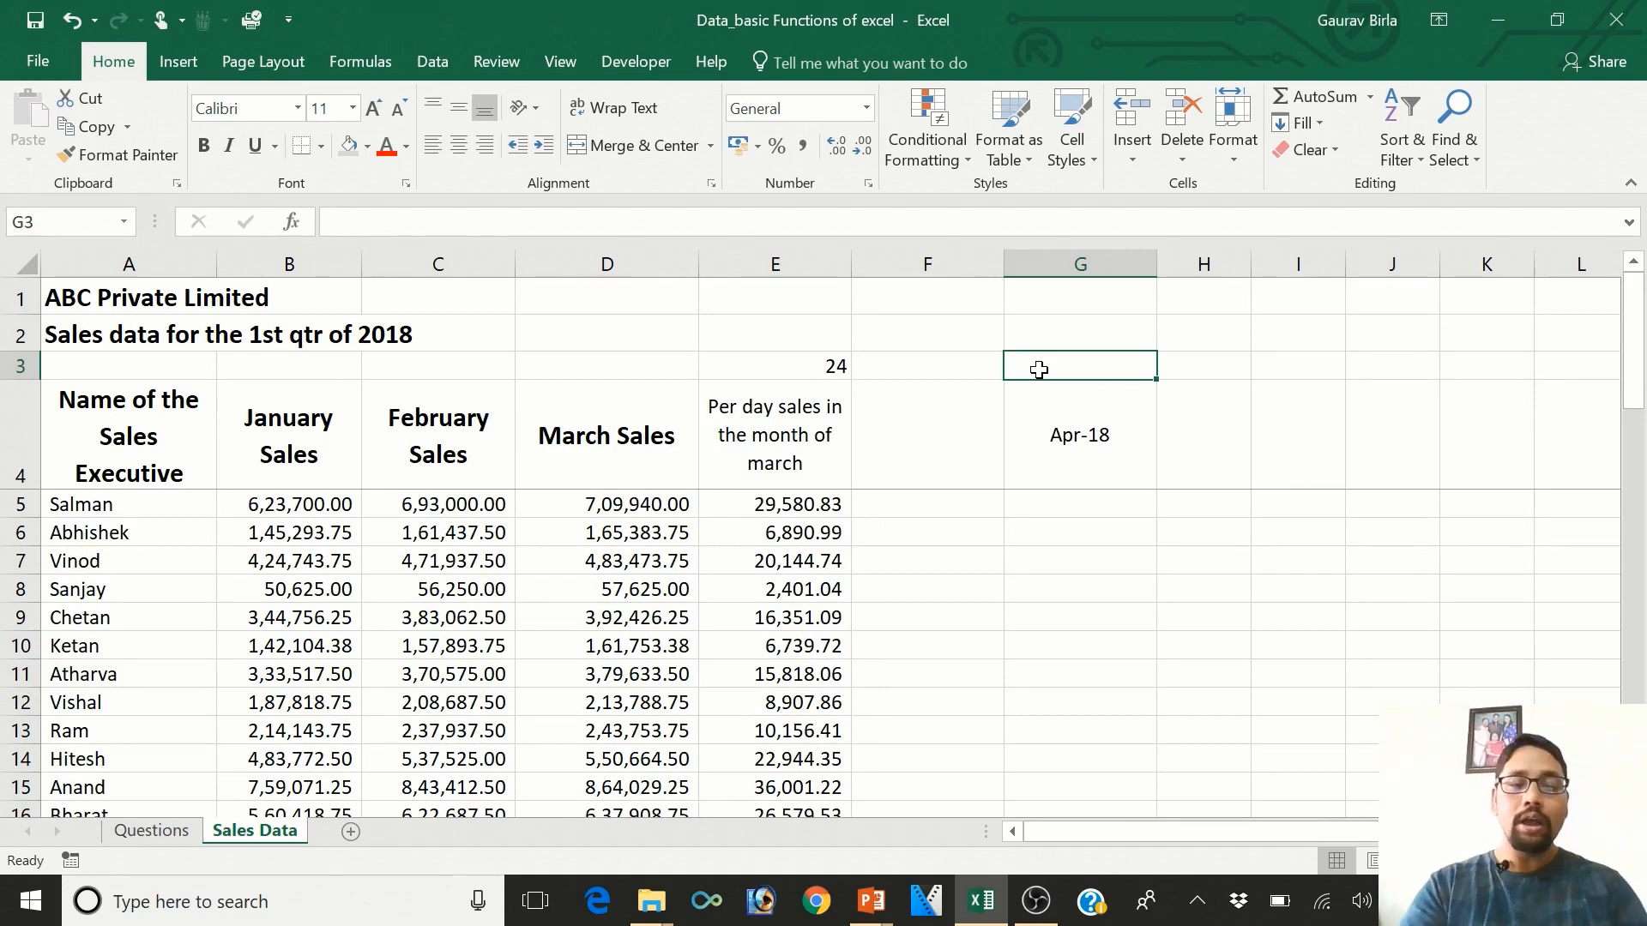
pyautogui.click(168, 837)
pyautogui.click(337, 775)
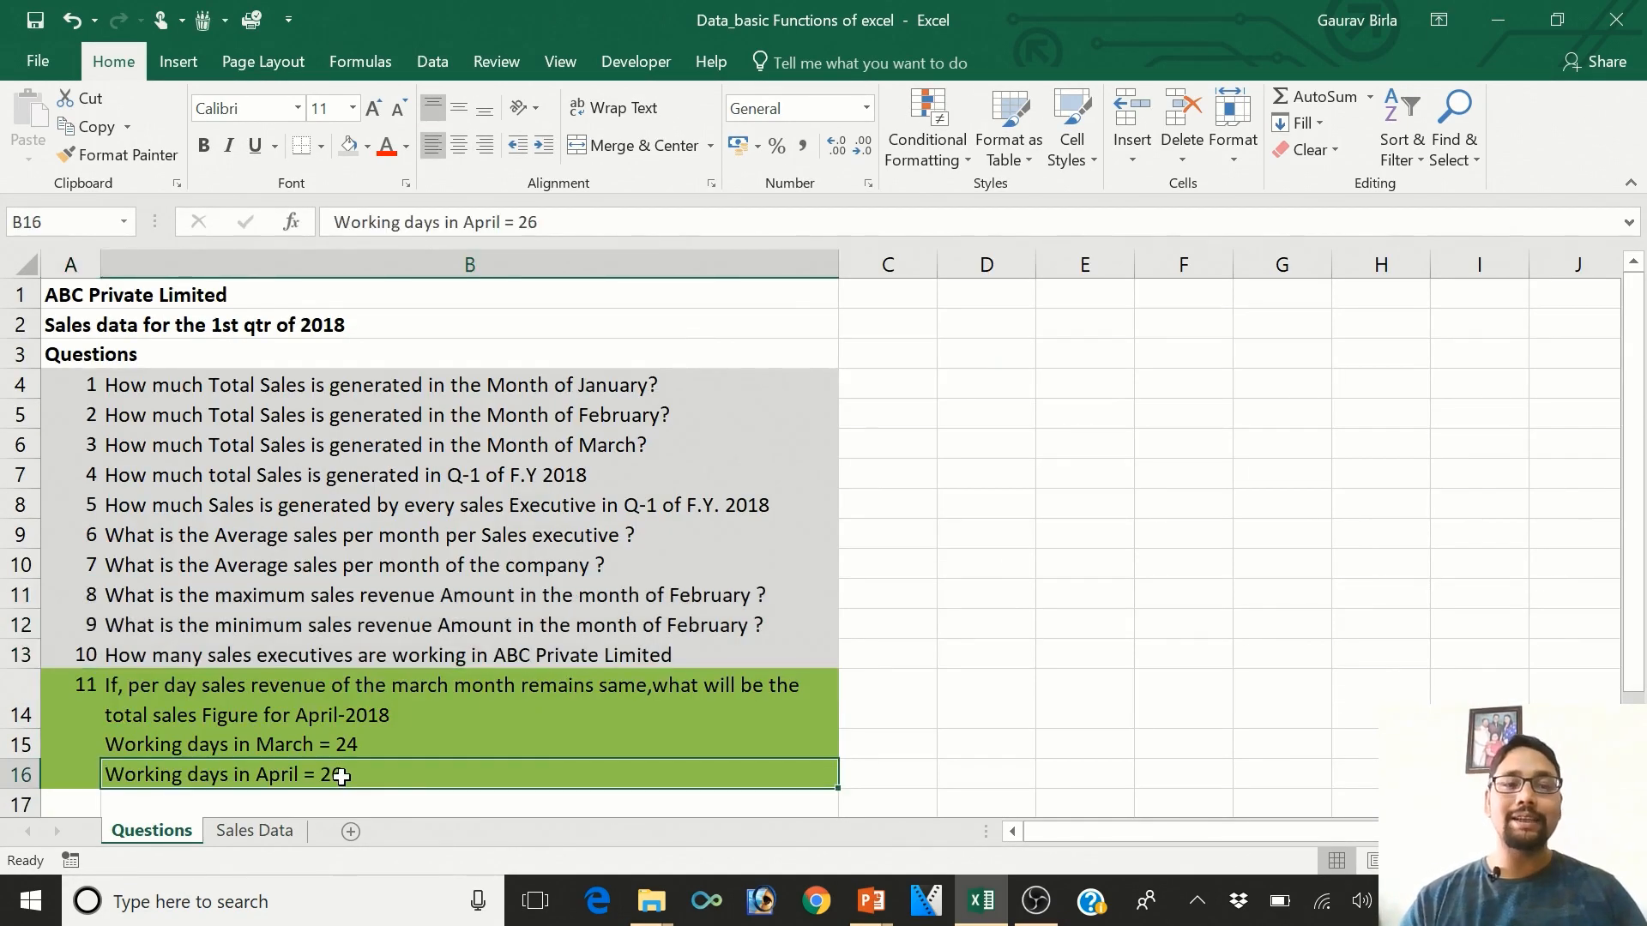
pyautogui.click(273, 835)
pyautogui.write('26')
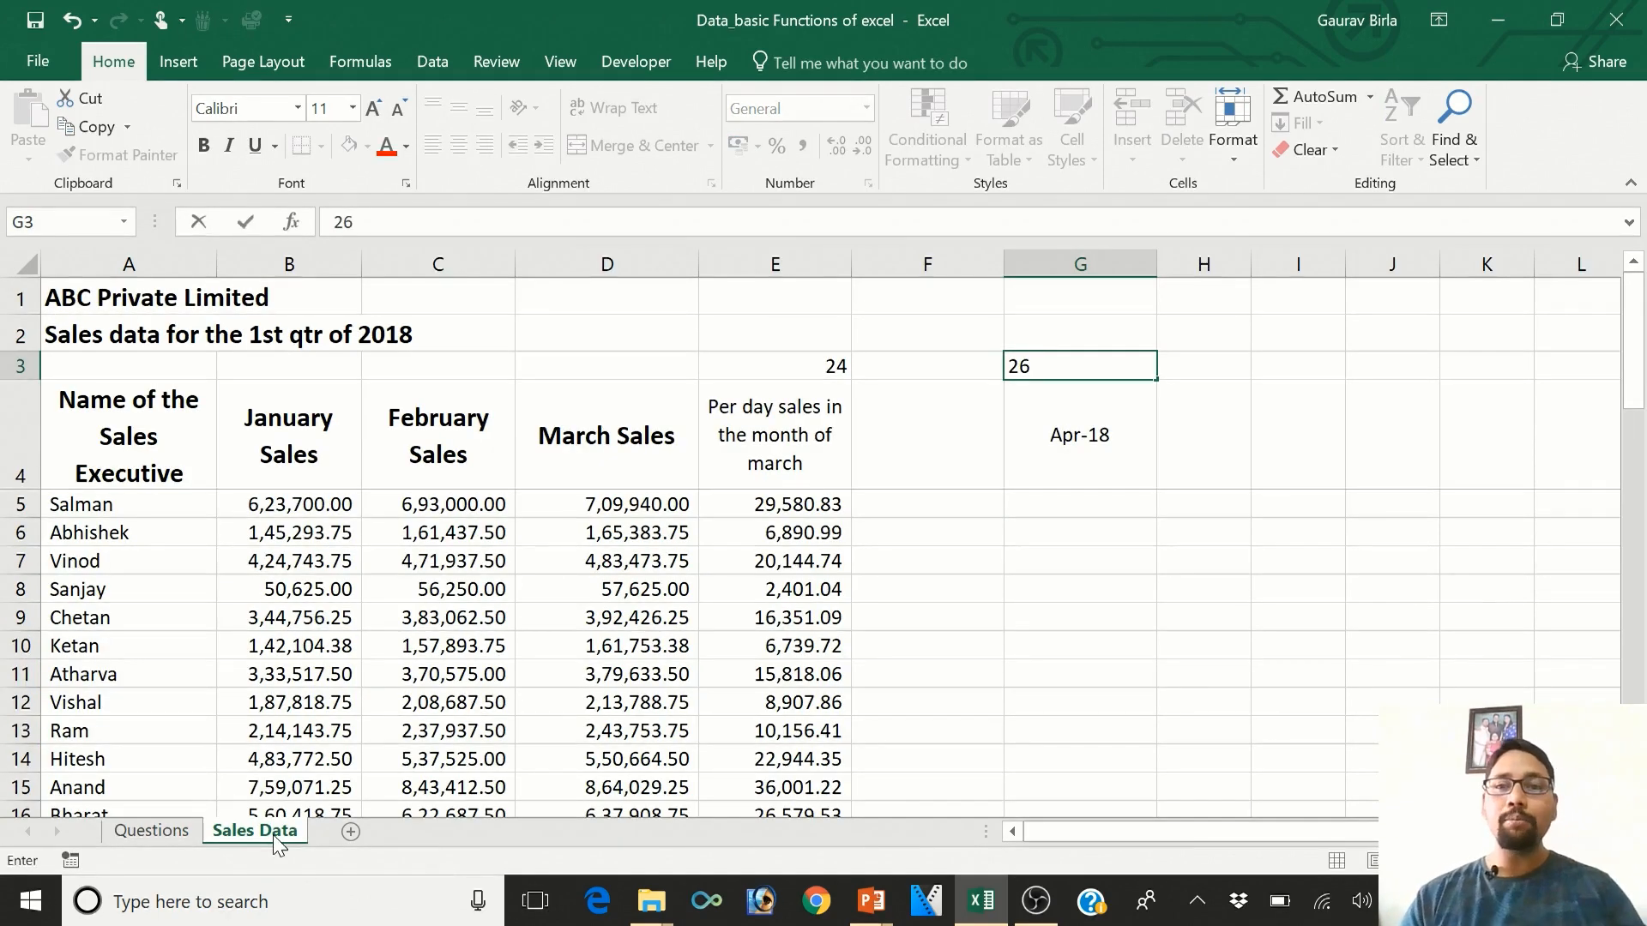
pyautogui.press('Return')
pyautogui.press('Return')
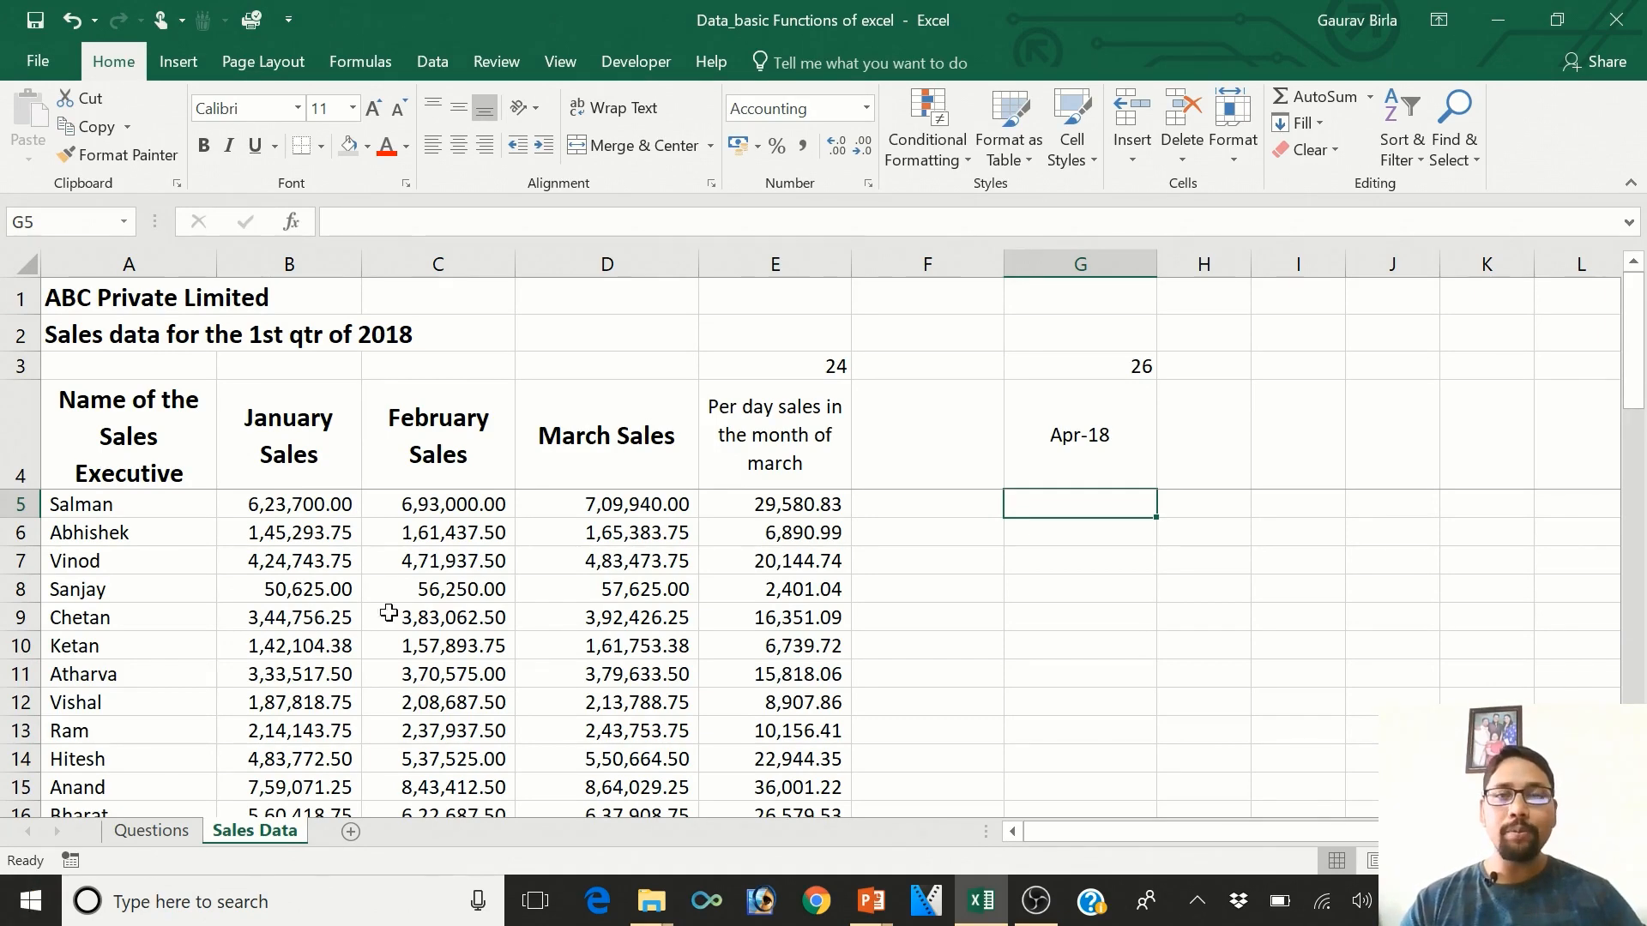
# - Calculate the first executive's April sales in G5 by multiplying per day sales by April's working days with =E5*G3
pyautogui.click(735, 513)
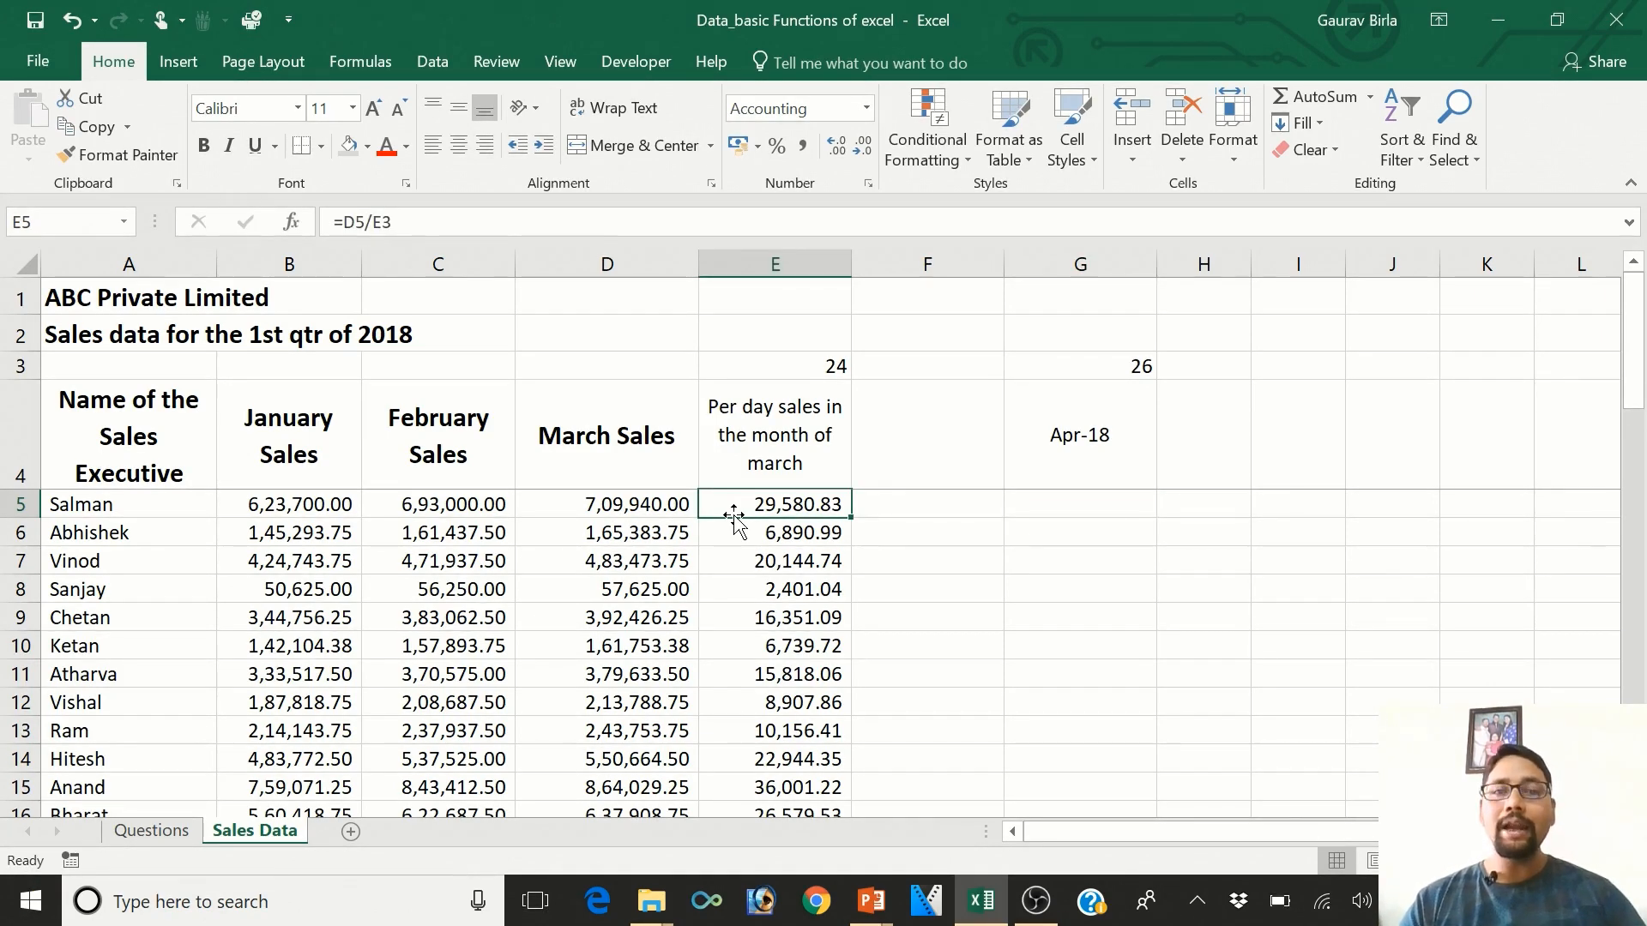
pyautogui.click(1104, 378)
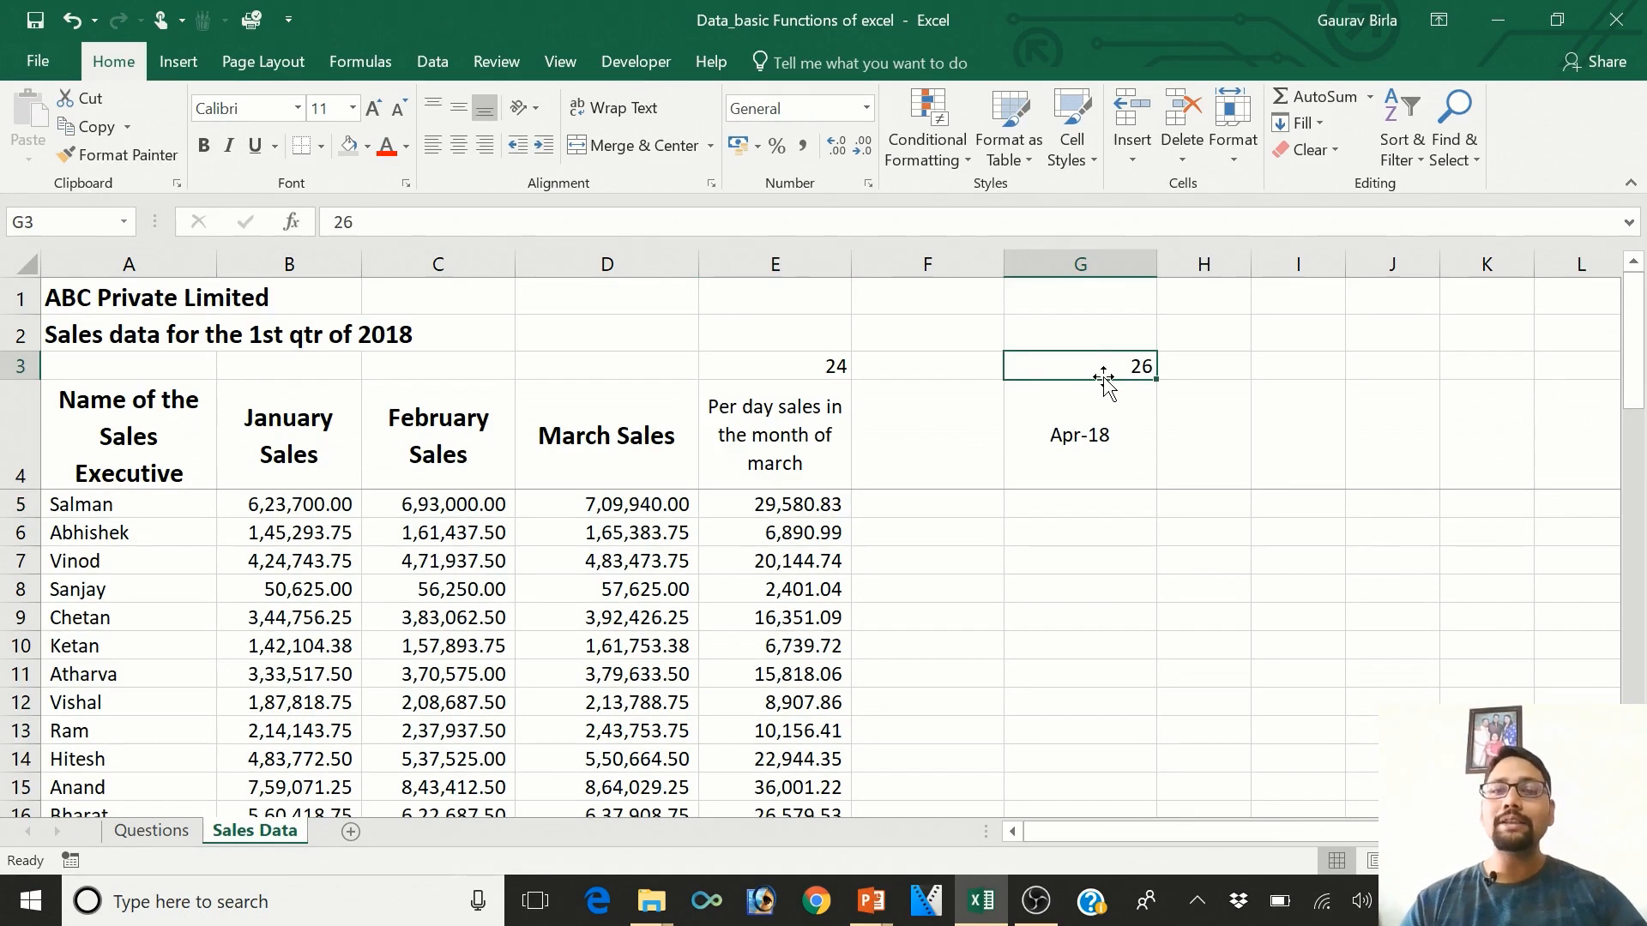
pyautogui.click(1068, 499)
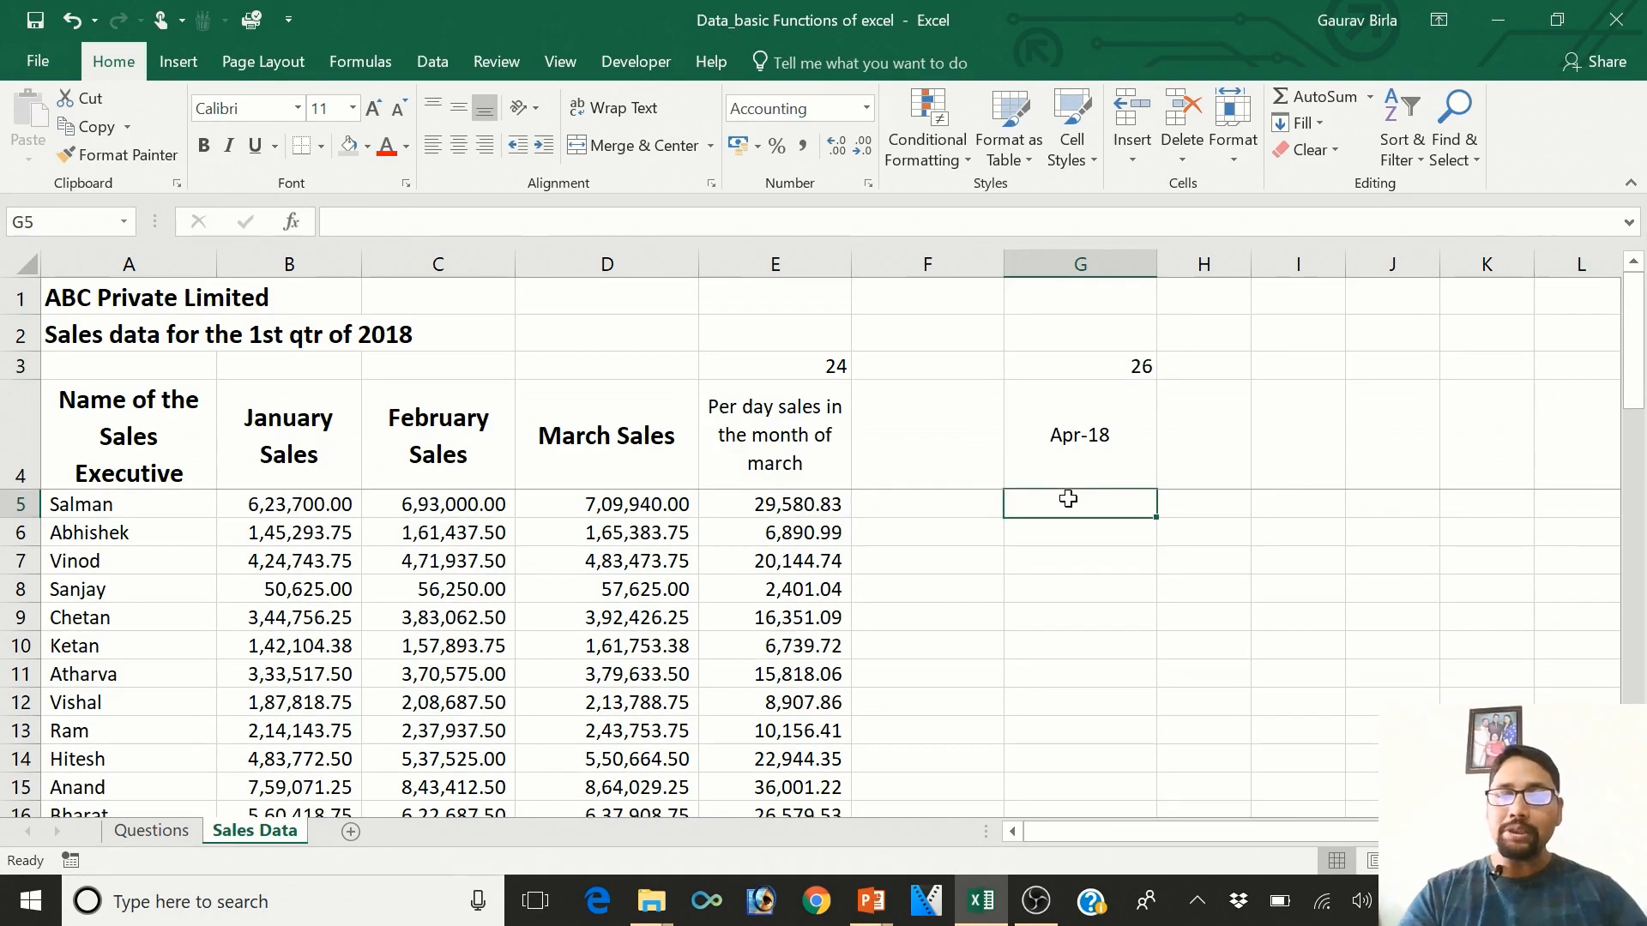
pyautogui.write('=')
pyautogui.click(787, 506)
pyautogui.write('*')
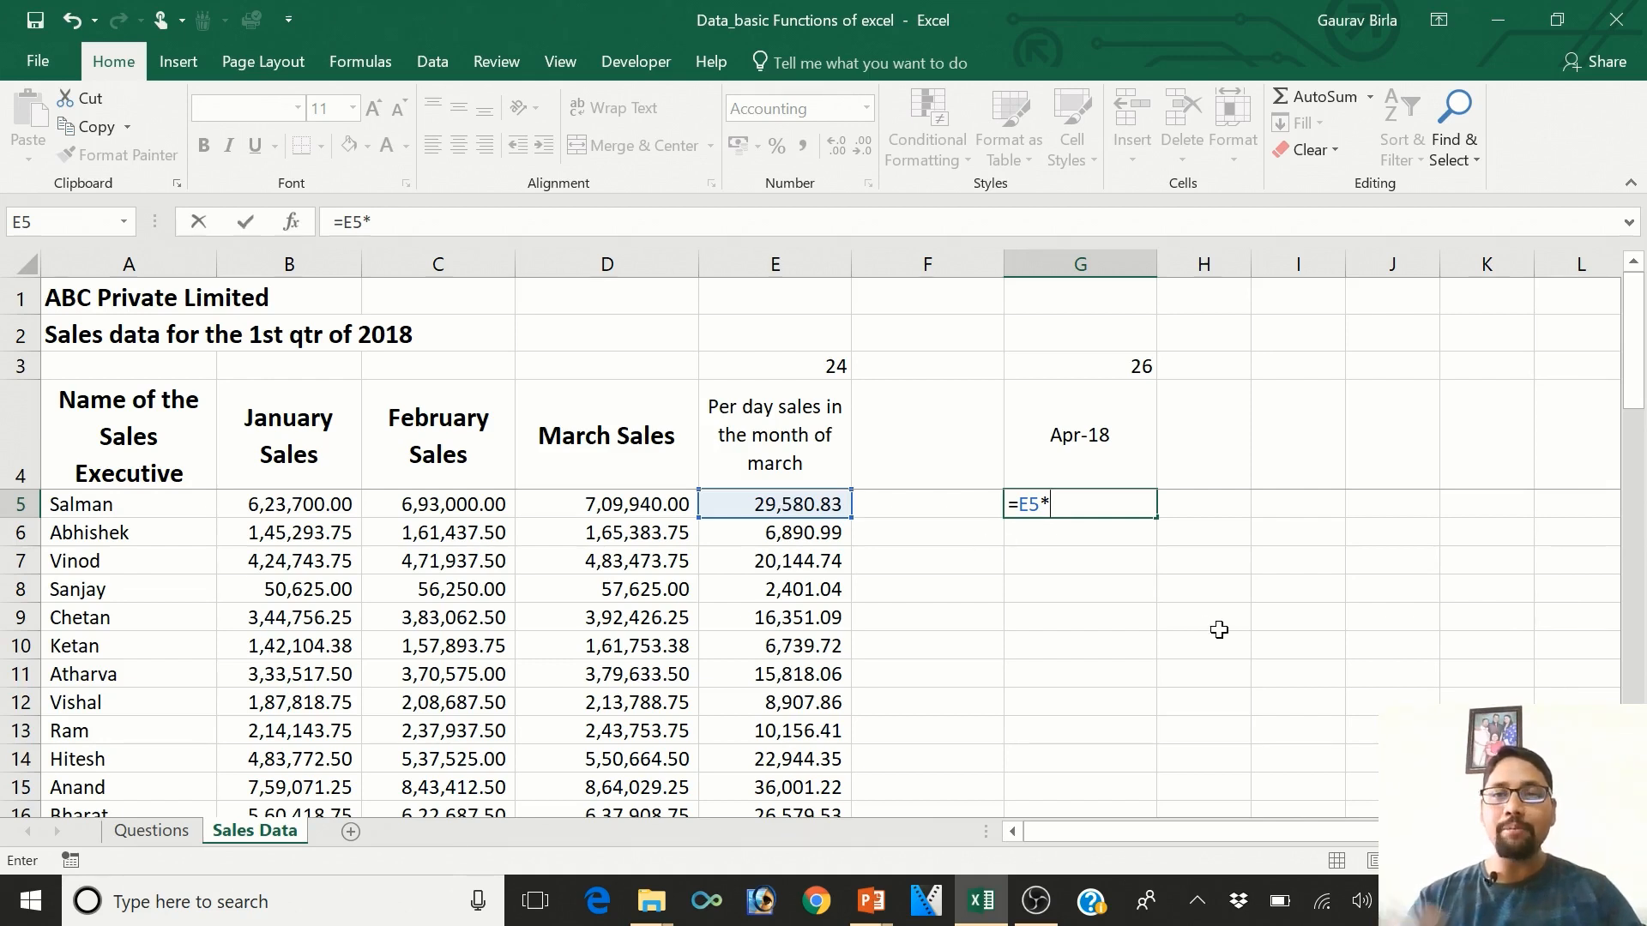
pyautogui.click(1105, 360)
pyautogui.press('Return')
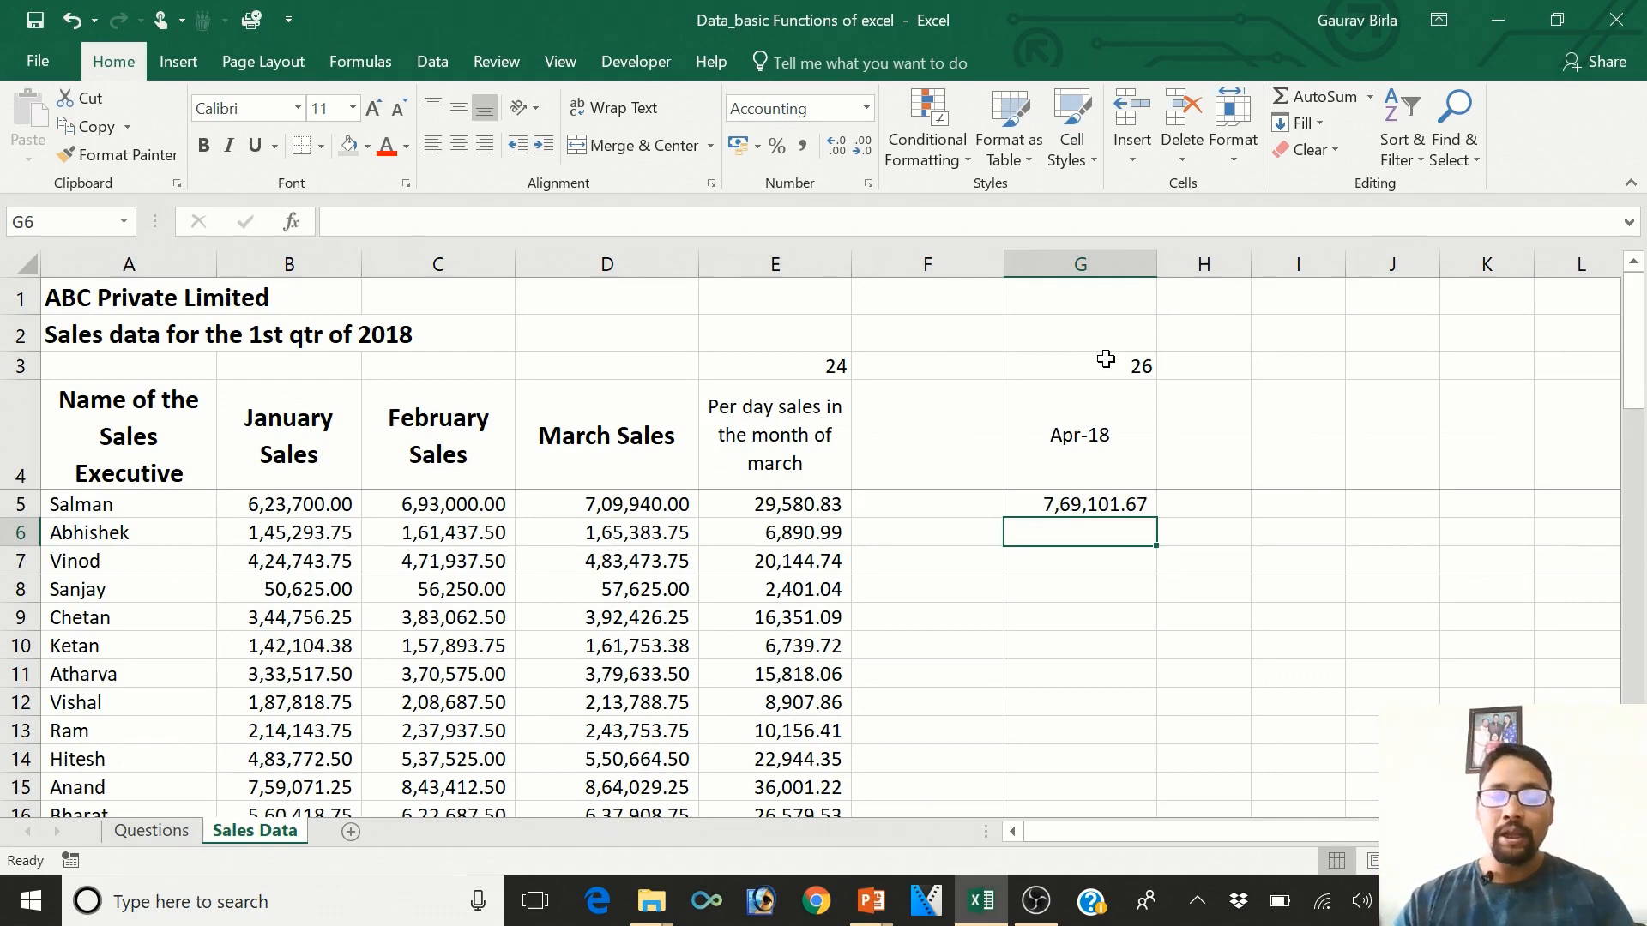
pyautogui.press('Up')
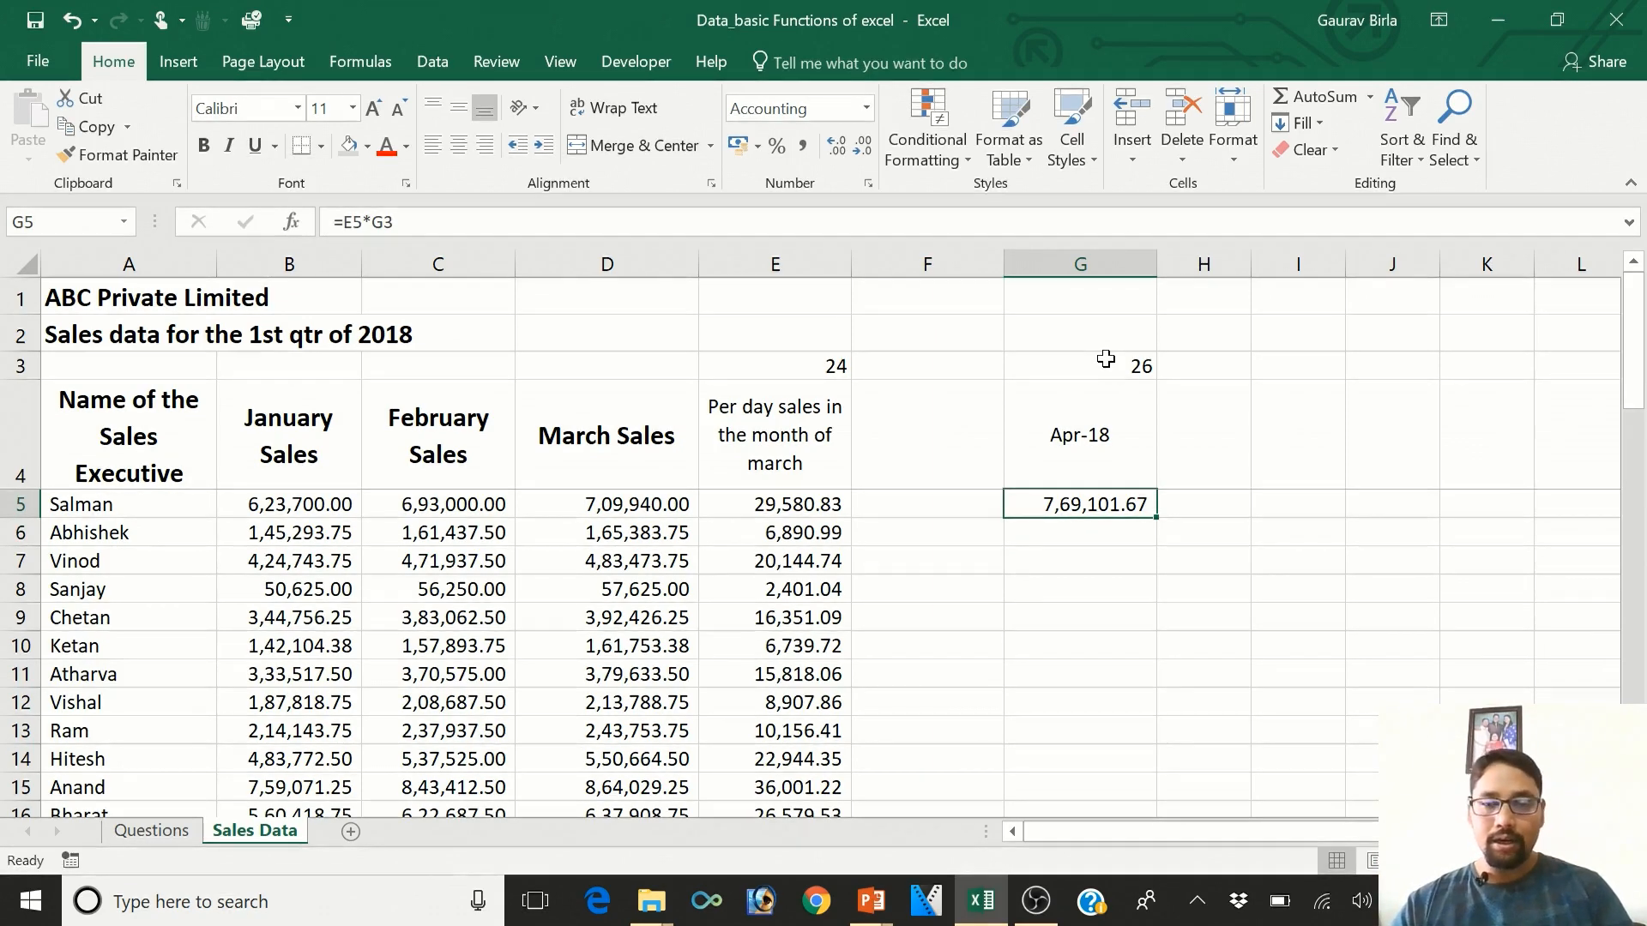
# - Calculate the second executive's April sales in G6 with the formula =E6*G3
pyautogui.press('Down')
pyautogui.write('=')
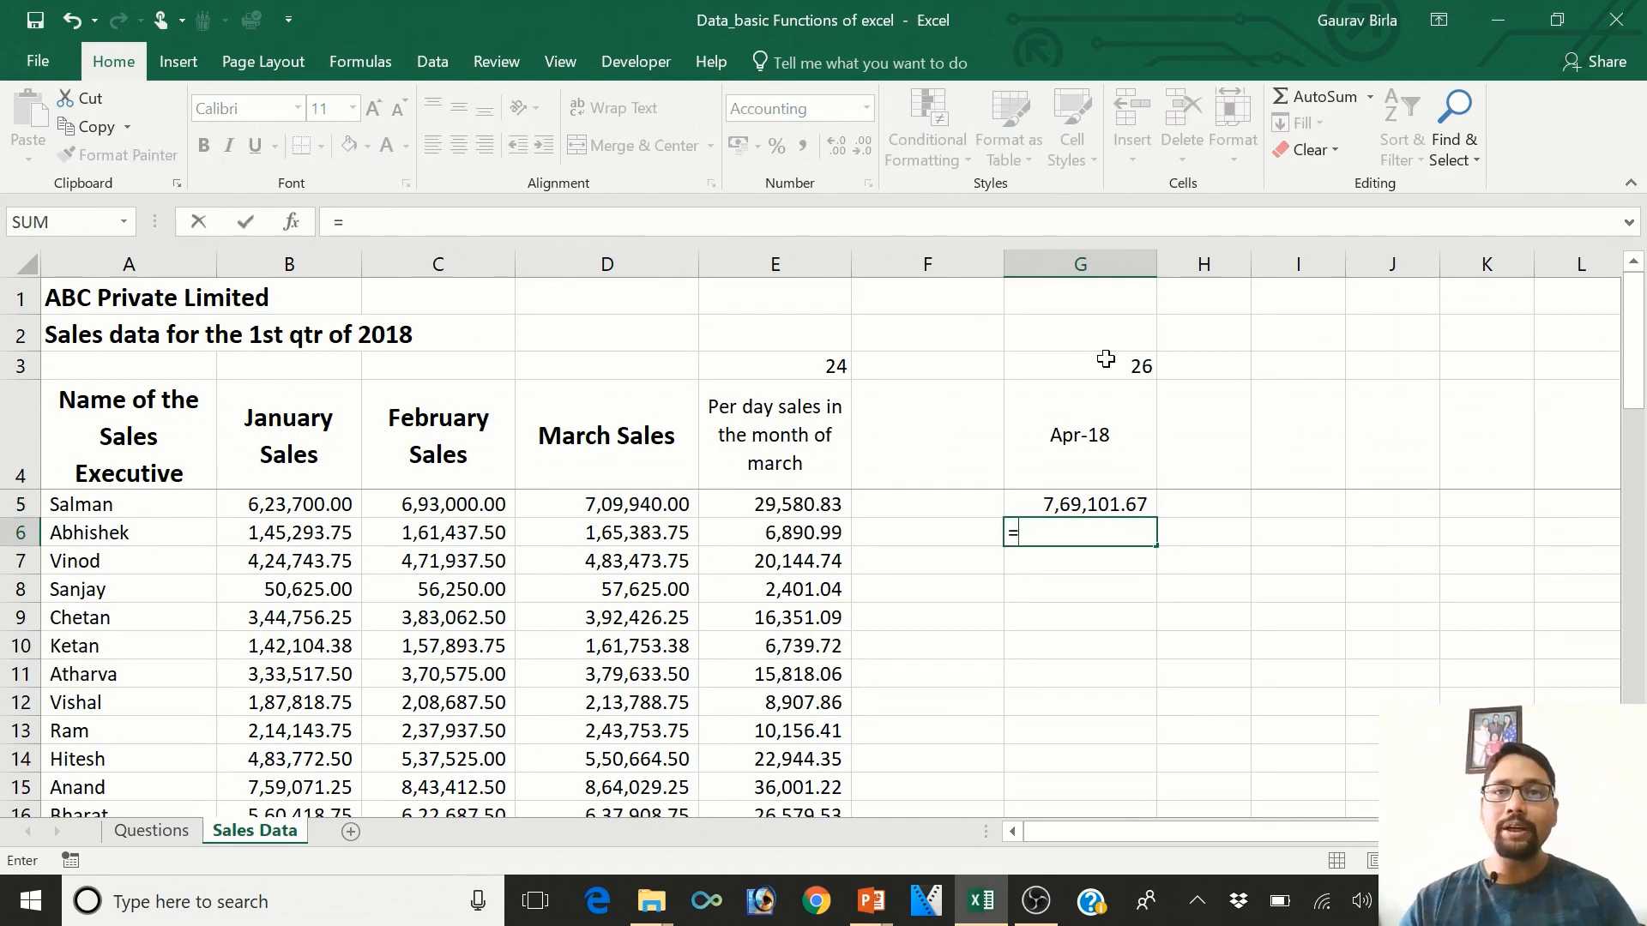
pyautogui.click(810, 534)
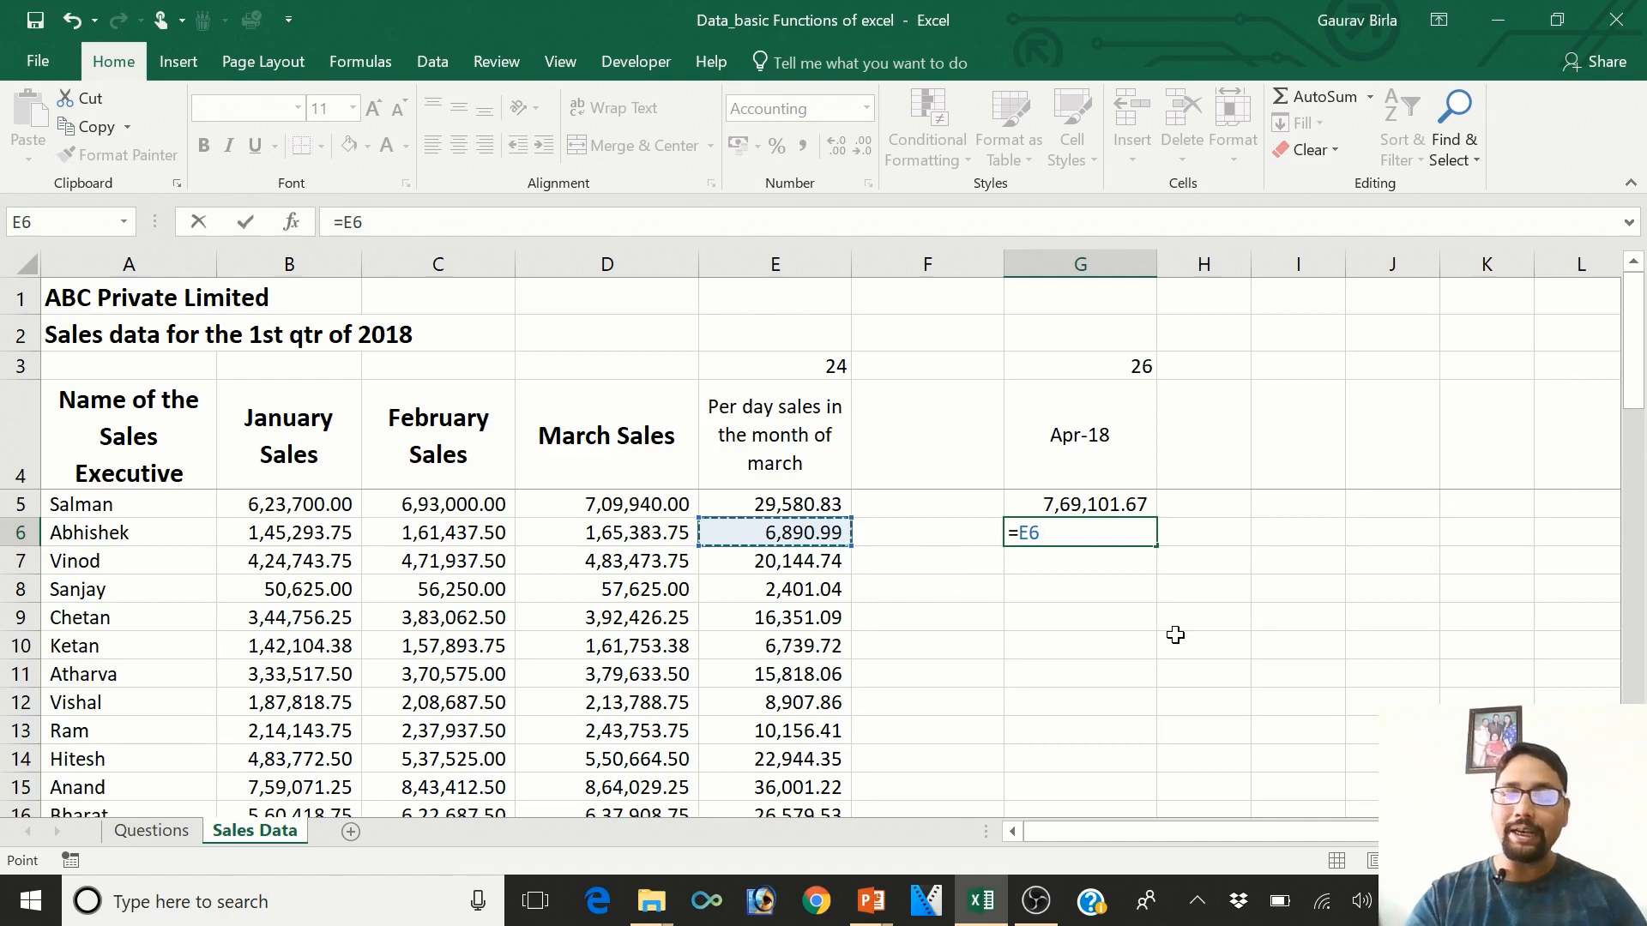
pyautogui.write('*')
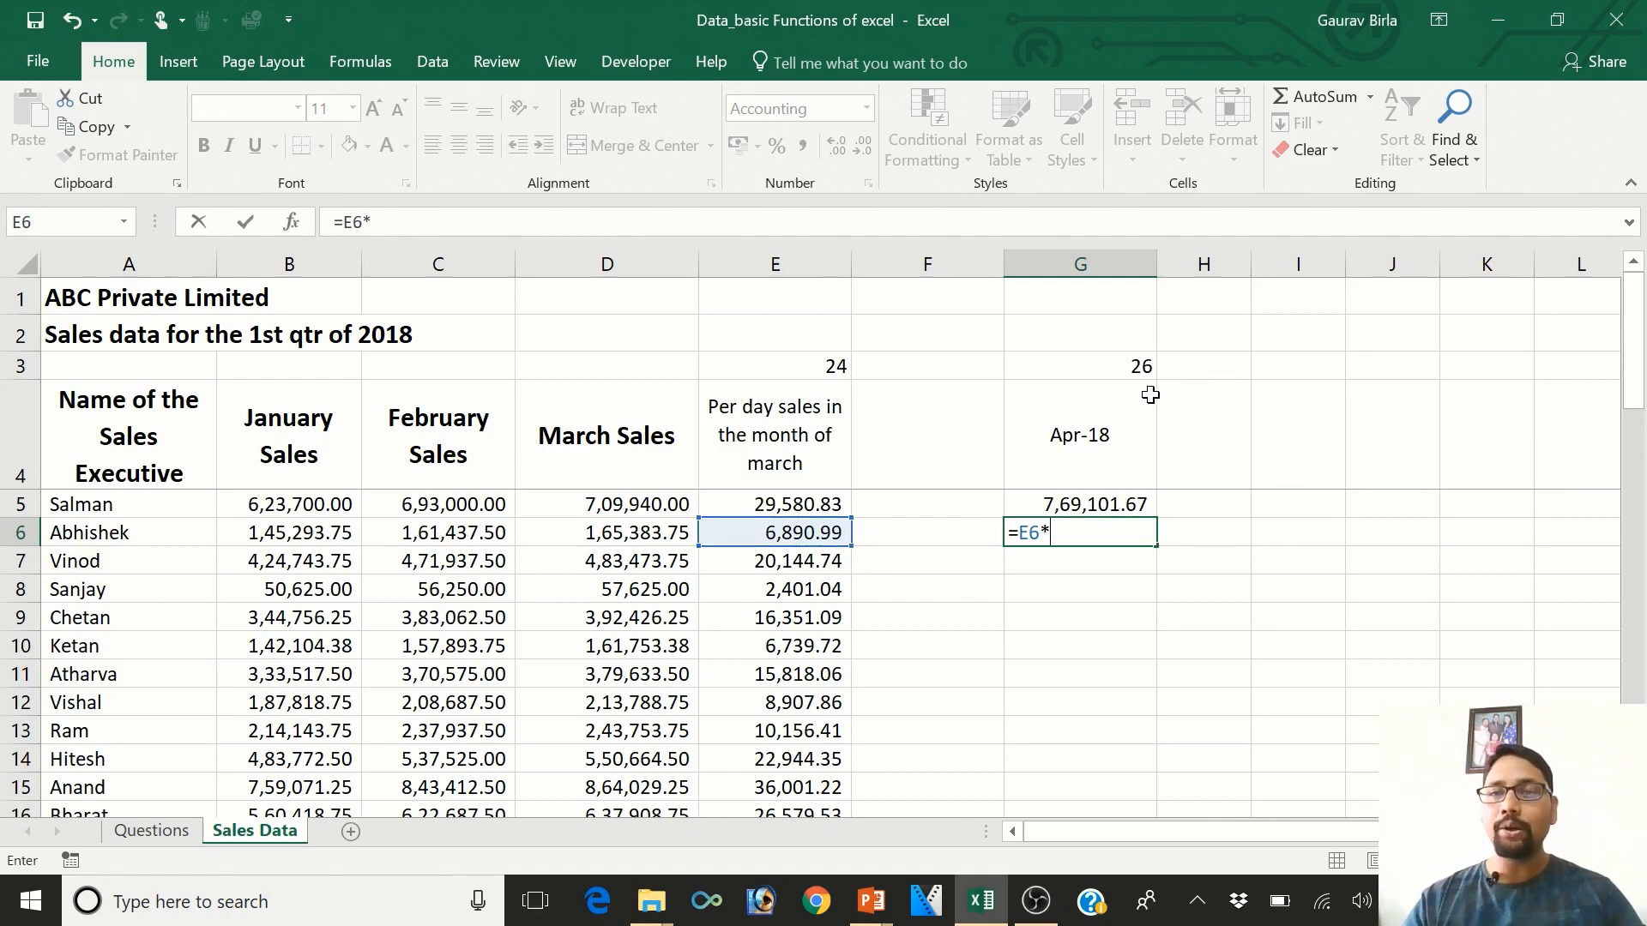
pyautogui.click(1132, 366)
pyautogui.press('F4')
pyautogui.press('Return')
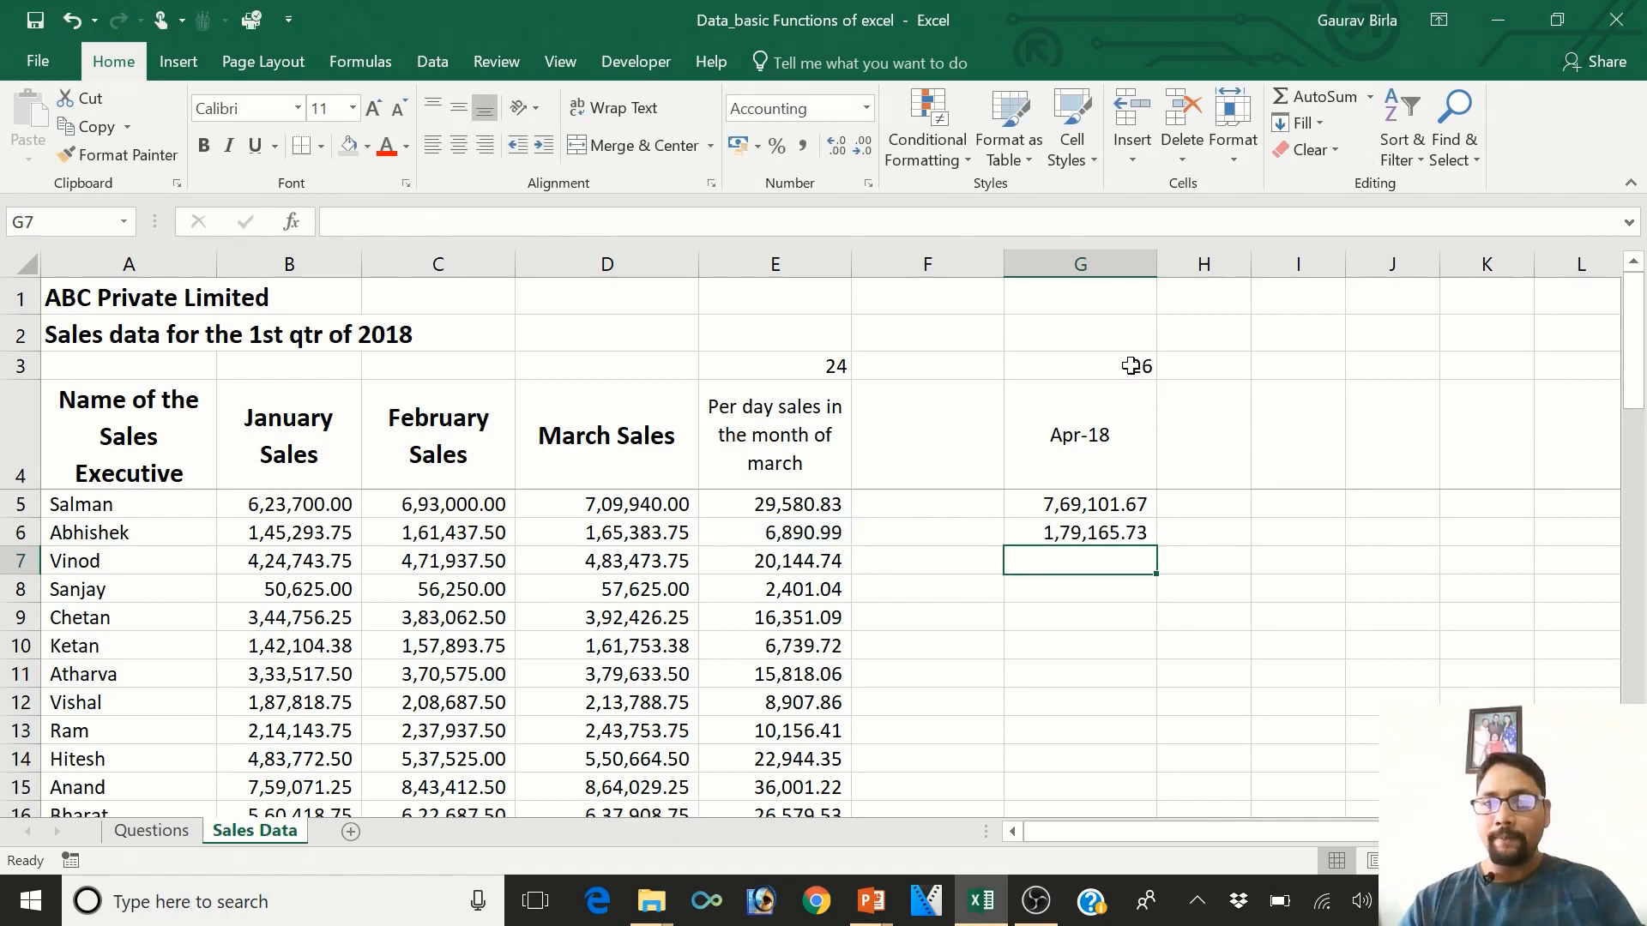
# - Copy the April sales formula from G6 down to G7:G39 for the remaining executives
pyautogui.press('Up')
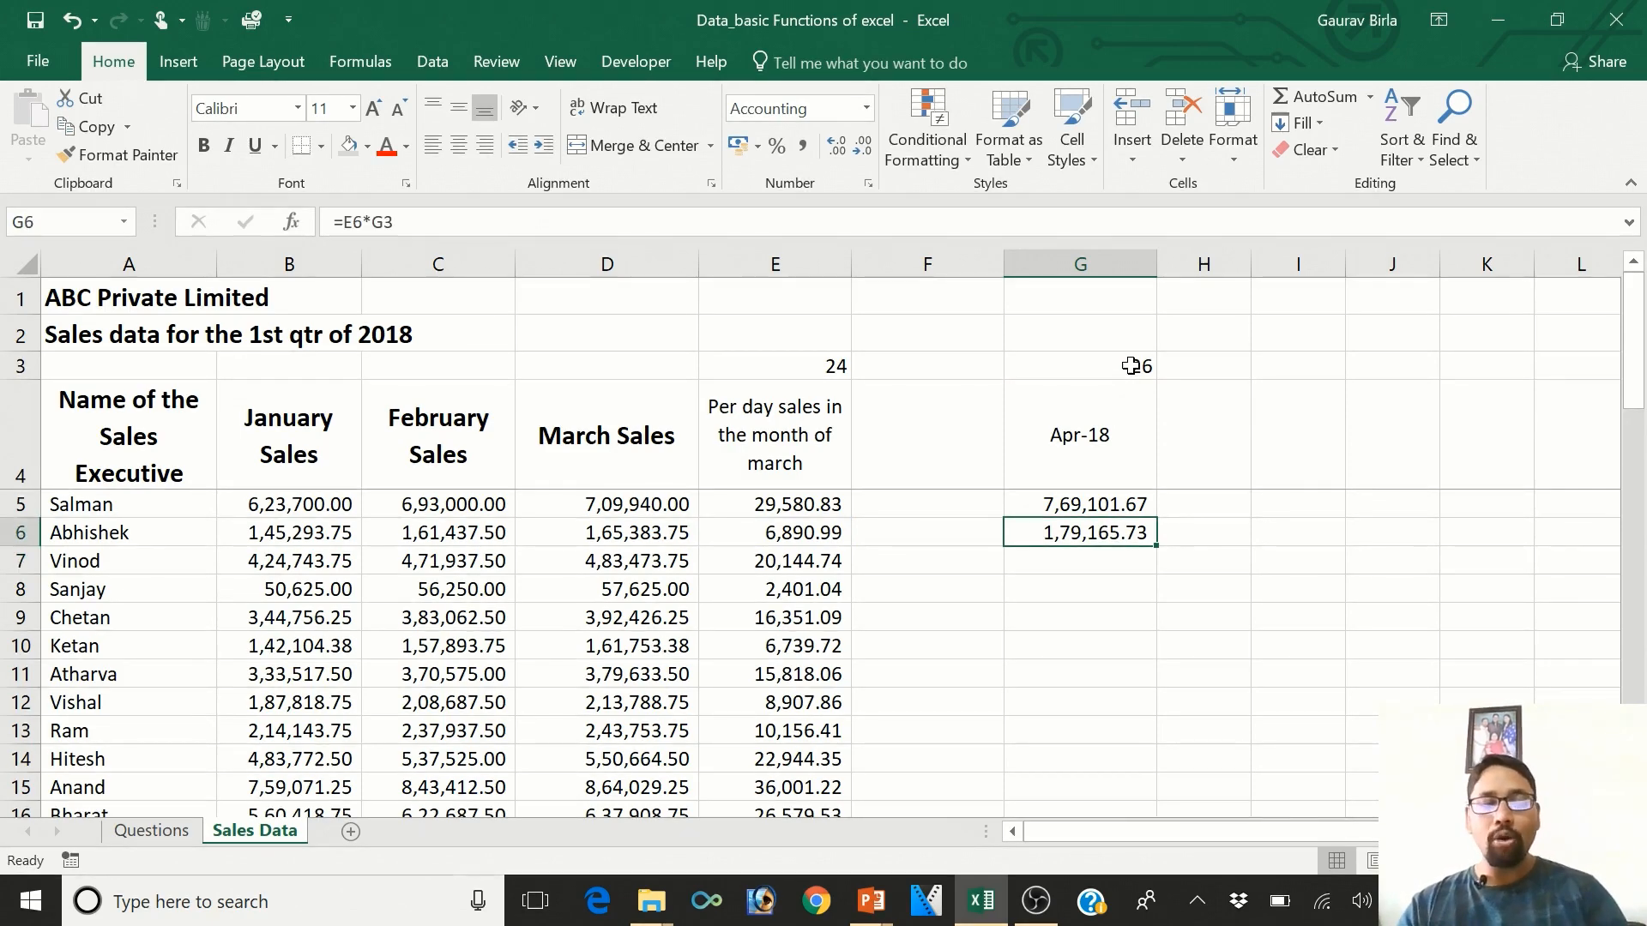
pyautogui.hotkey('ctrl', 'c')
pyautogui.press('Down')
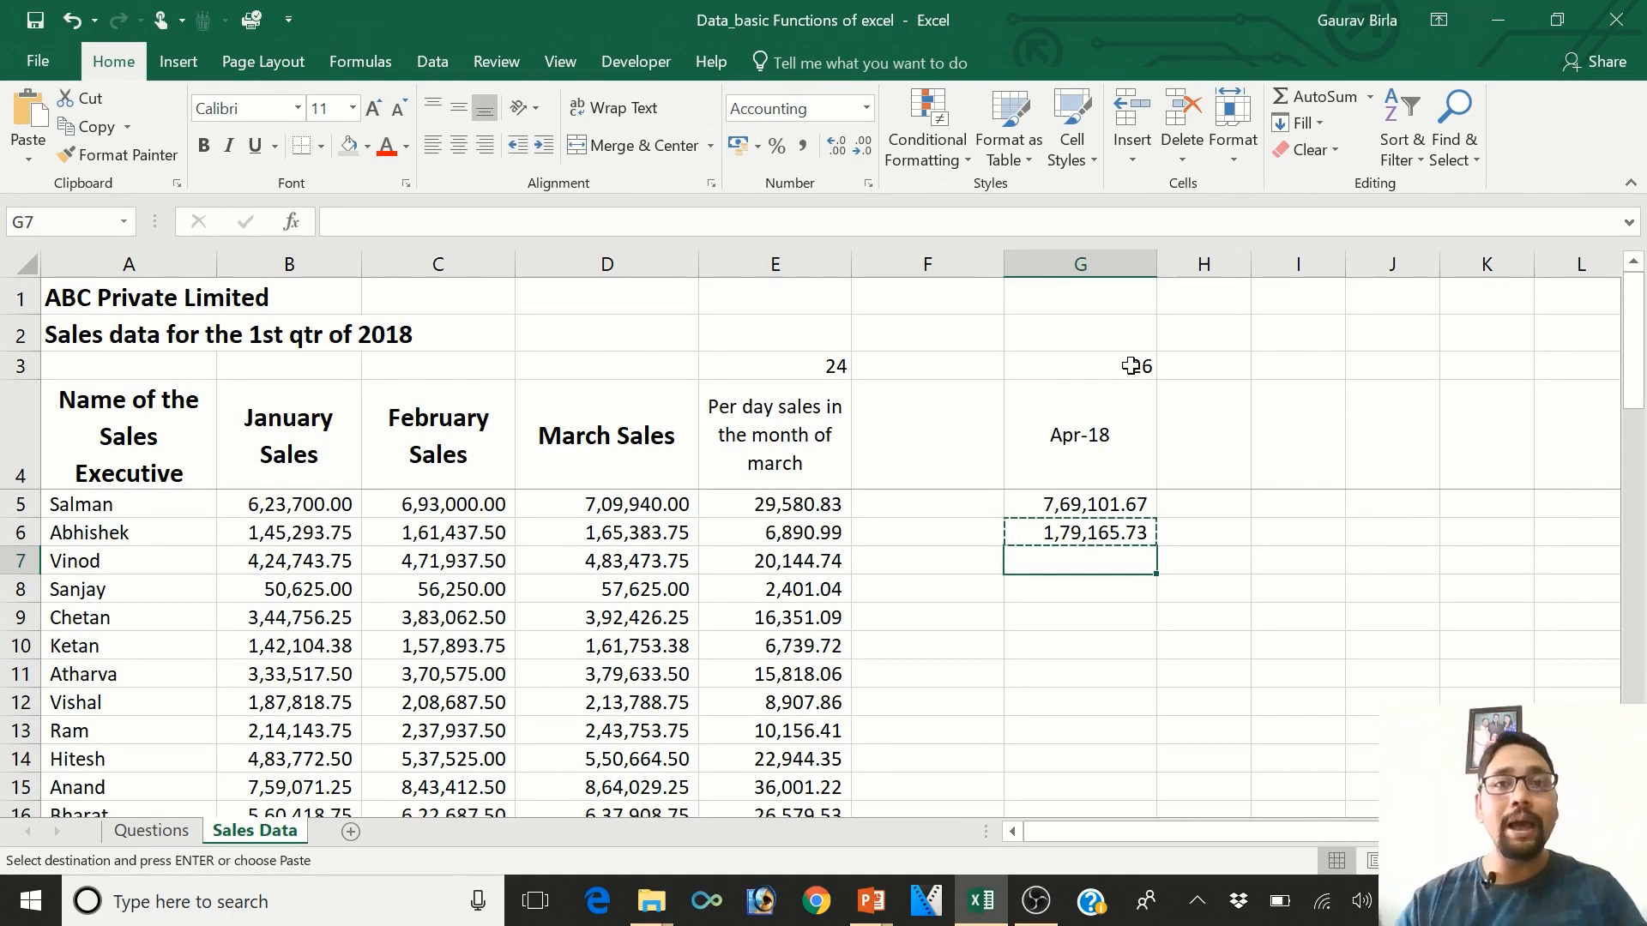
pyautogui.hotkey('shift', 'Down')
pyautogui.hotkey('shift', 'Down')
pyautogui.hotkey('shift', 'Down')
pyautogui.hotkey('shift', 'Down')
pyautogui.hotkey('shift', 'Down')
pyautogui.hotkey('shift', 'Down')
pyautogui.hotkey('shift', 'Down')
pyautogui.hotkey('shift', 'Down')
pyautogui.hotkey('shift', 'Down')
pyautogui.hotkey('shift', 'Down')
pyautogui.hotkey('shift', 'Down')
pyautogui.hotkey('shift', 'Down')
pyautogui.hotkey('shift', 'Down')
pyautogui.hotkey('shift', 'Down')
pyautogui.hotkey('shift', 'Down')
pyautogui.hotkey('shift', 'Down')
pyautogui.hotkey('shift', 'Down')
pyautogui.hotkey('shift', 'Down')
pyautogui.hotkey('shift', 'Down')
pyautogui.hotkey('shift', 'Down')
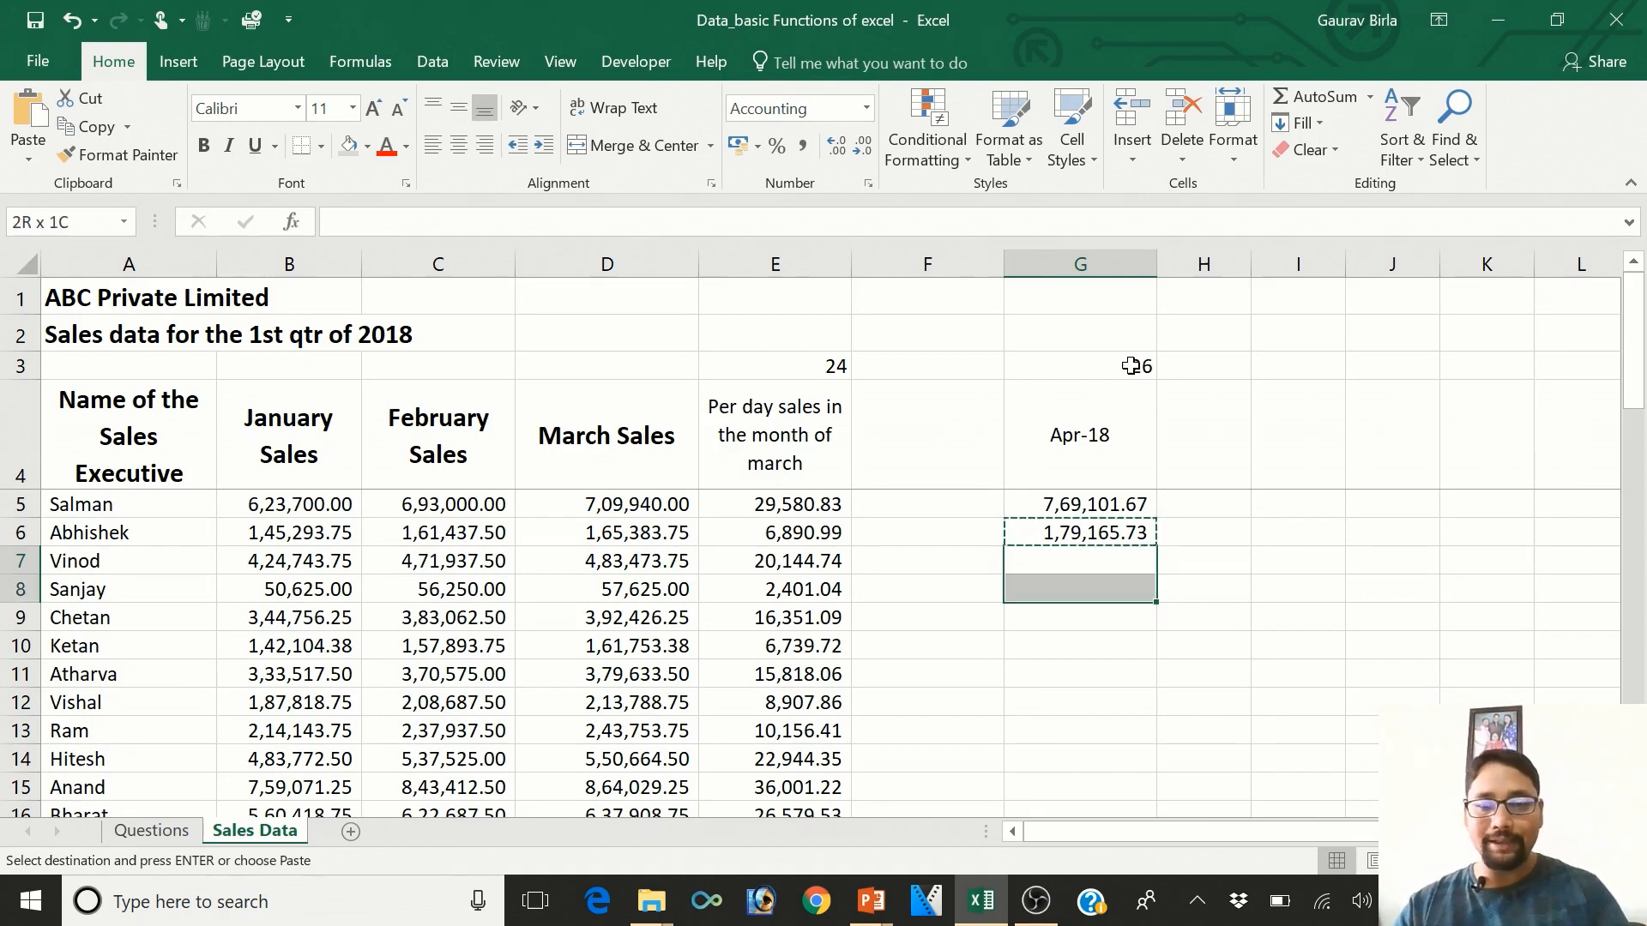
pyautogui.hotkey('ctrl', 'v')
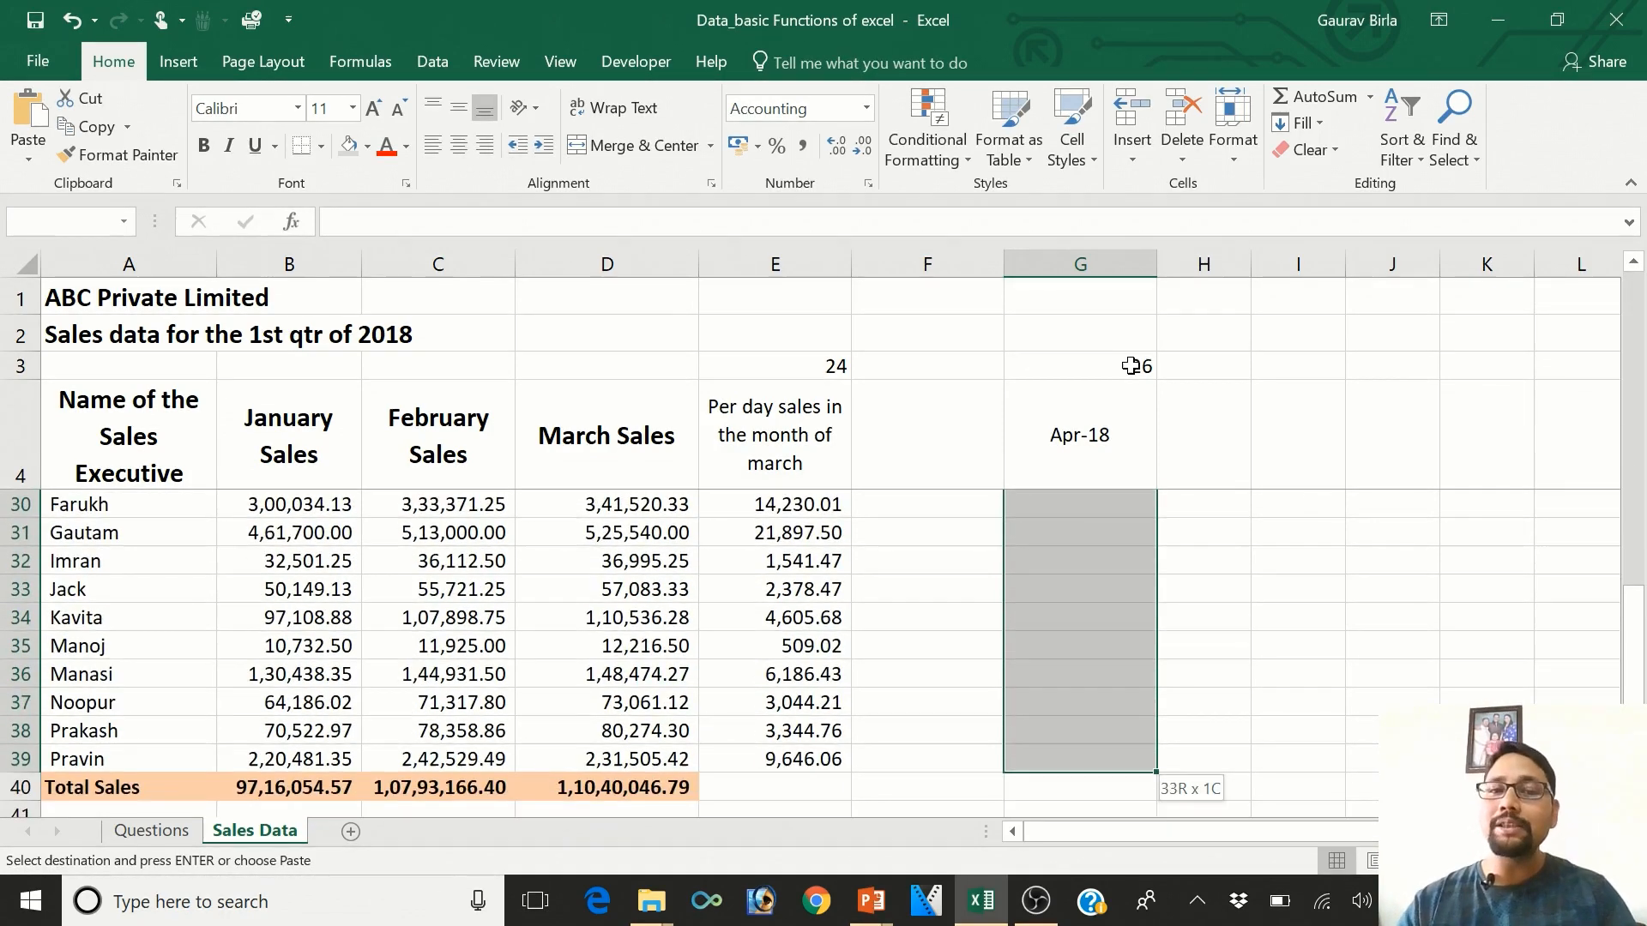
# - AutoFit the width of column G to the copied April sales figures
pyautogui.scroll(8, 1132, 367)
pyautogui.hotkey('alt', 'o')
pyautogui.press('c')
pyautogui.press('a')
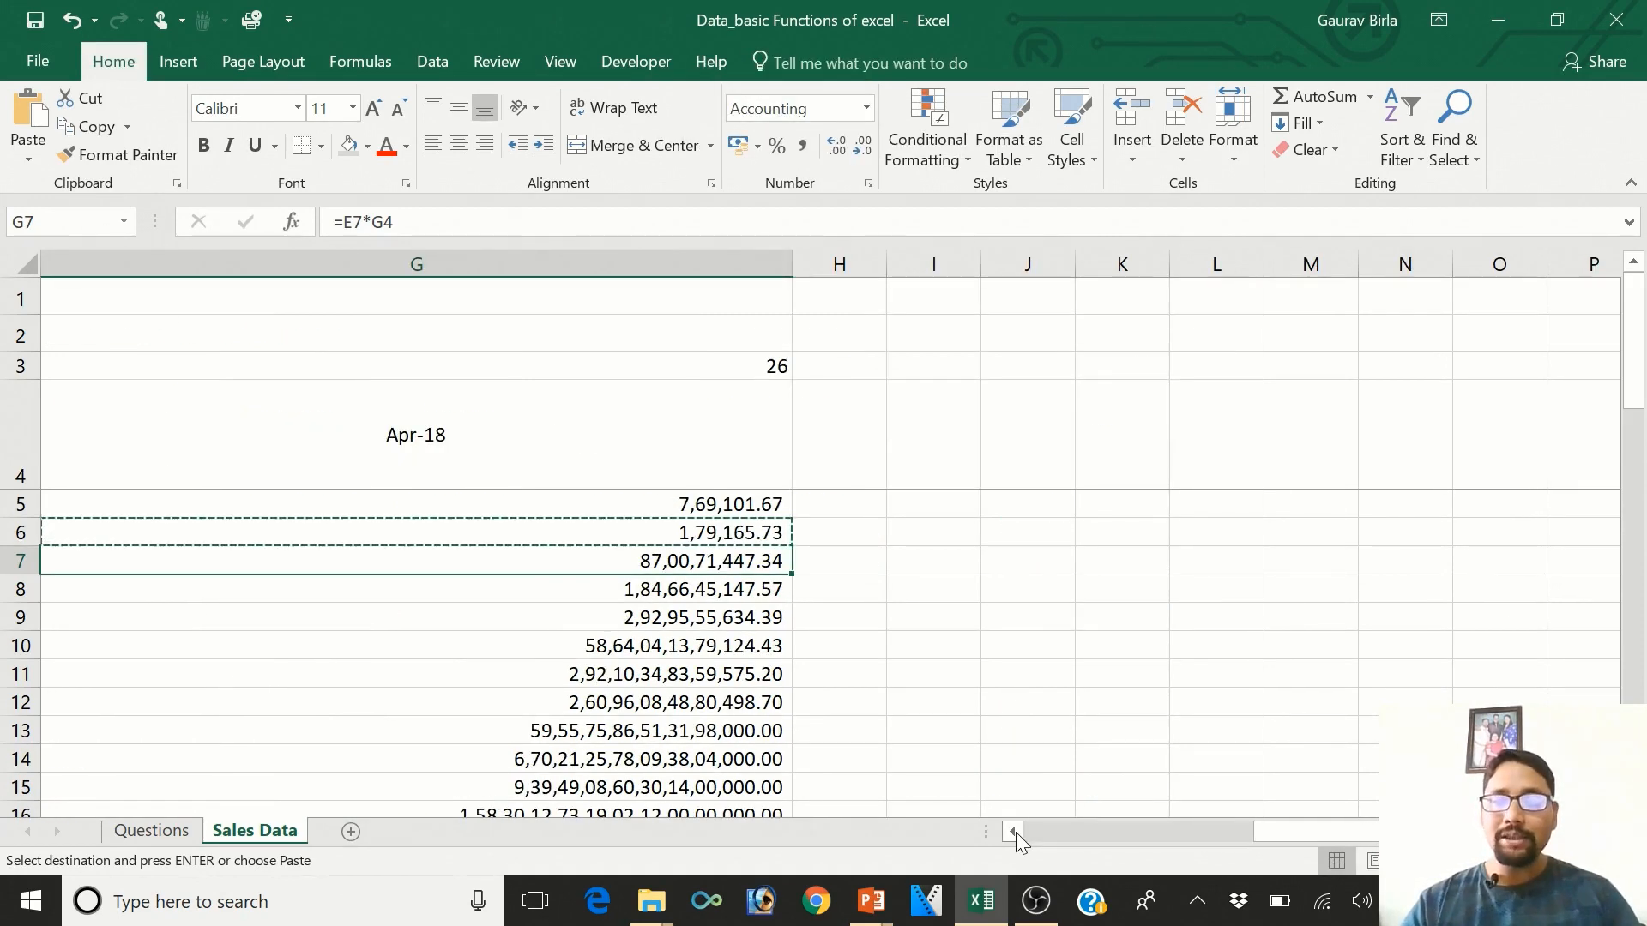
pyautogui.click(1016, 832)
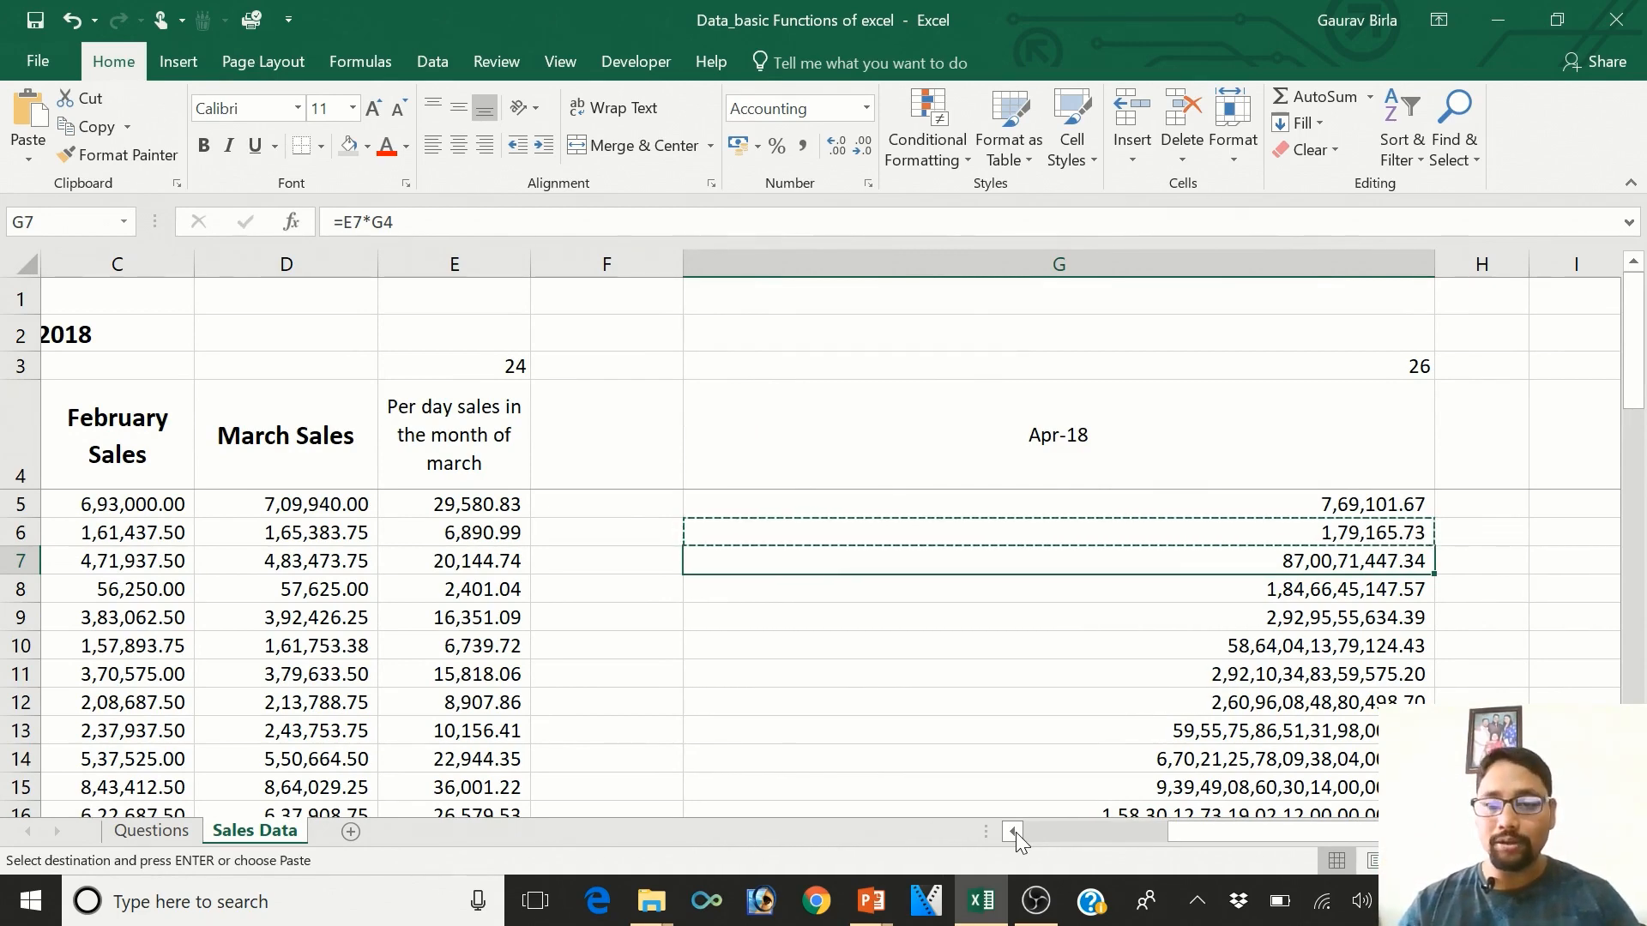
# - Clear the wrongly copied April sales formulas from G7:G39 and AutoFit the width of column G
pyautogui.hotkey('shift', 'Down')
pyautogui.hotkey('ctrl', 'shift', 'Down')
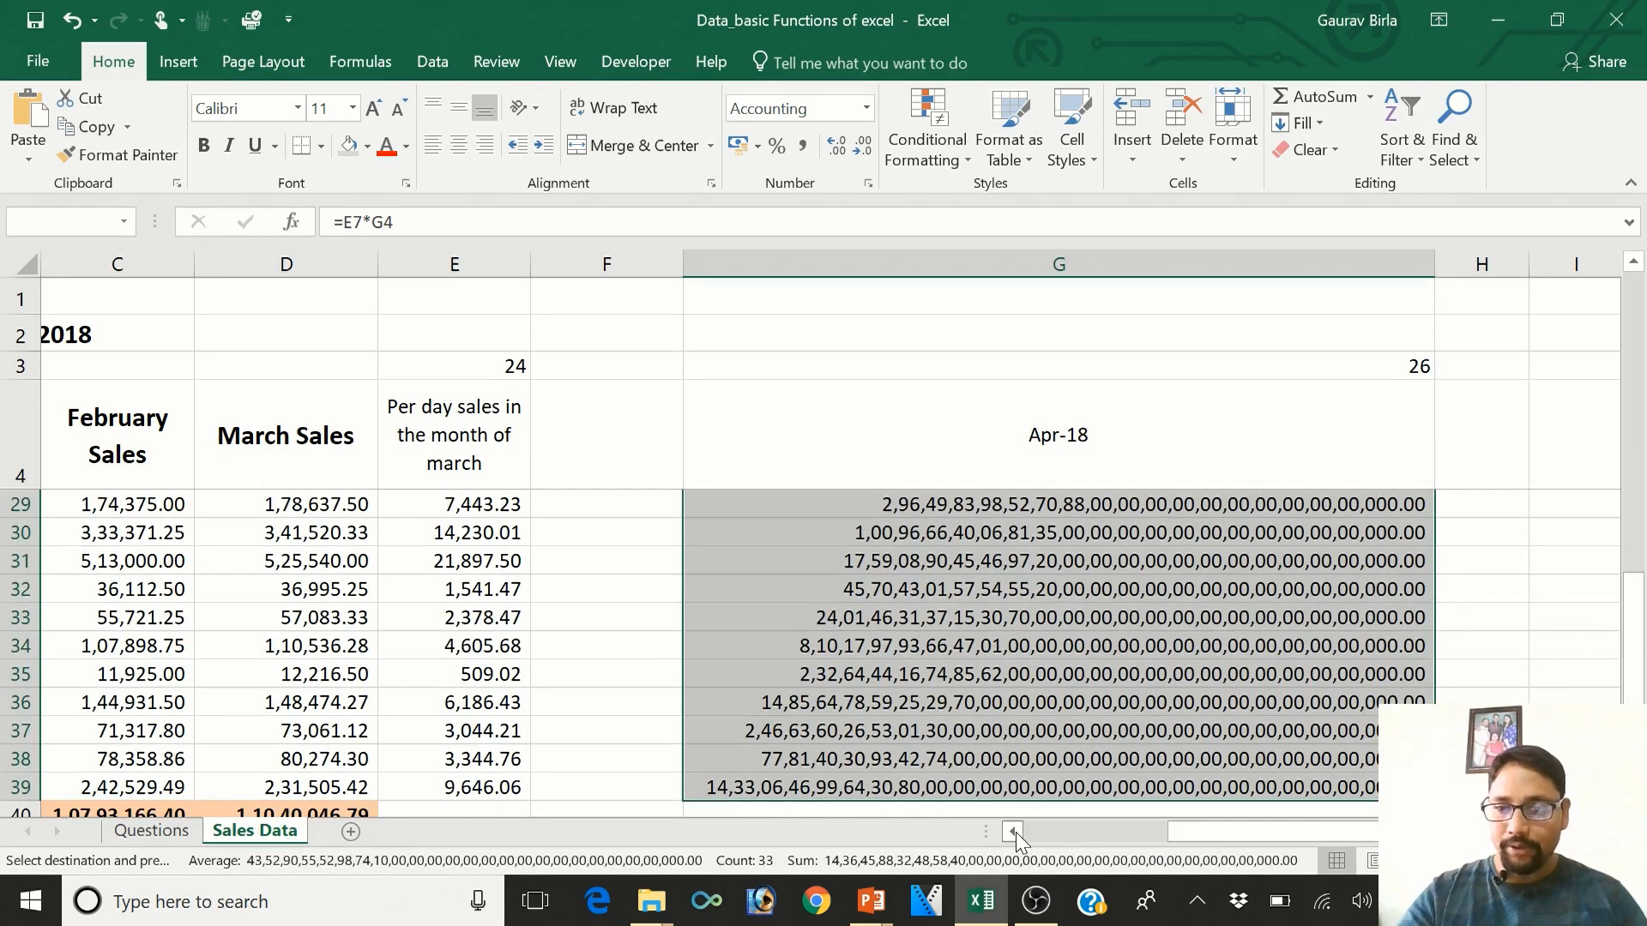
pyautogui.hotkey('ctrl', 'q')
pyautogui.press('Escape')
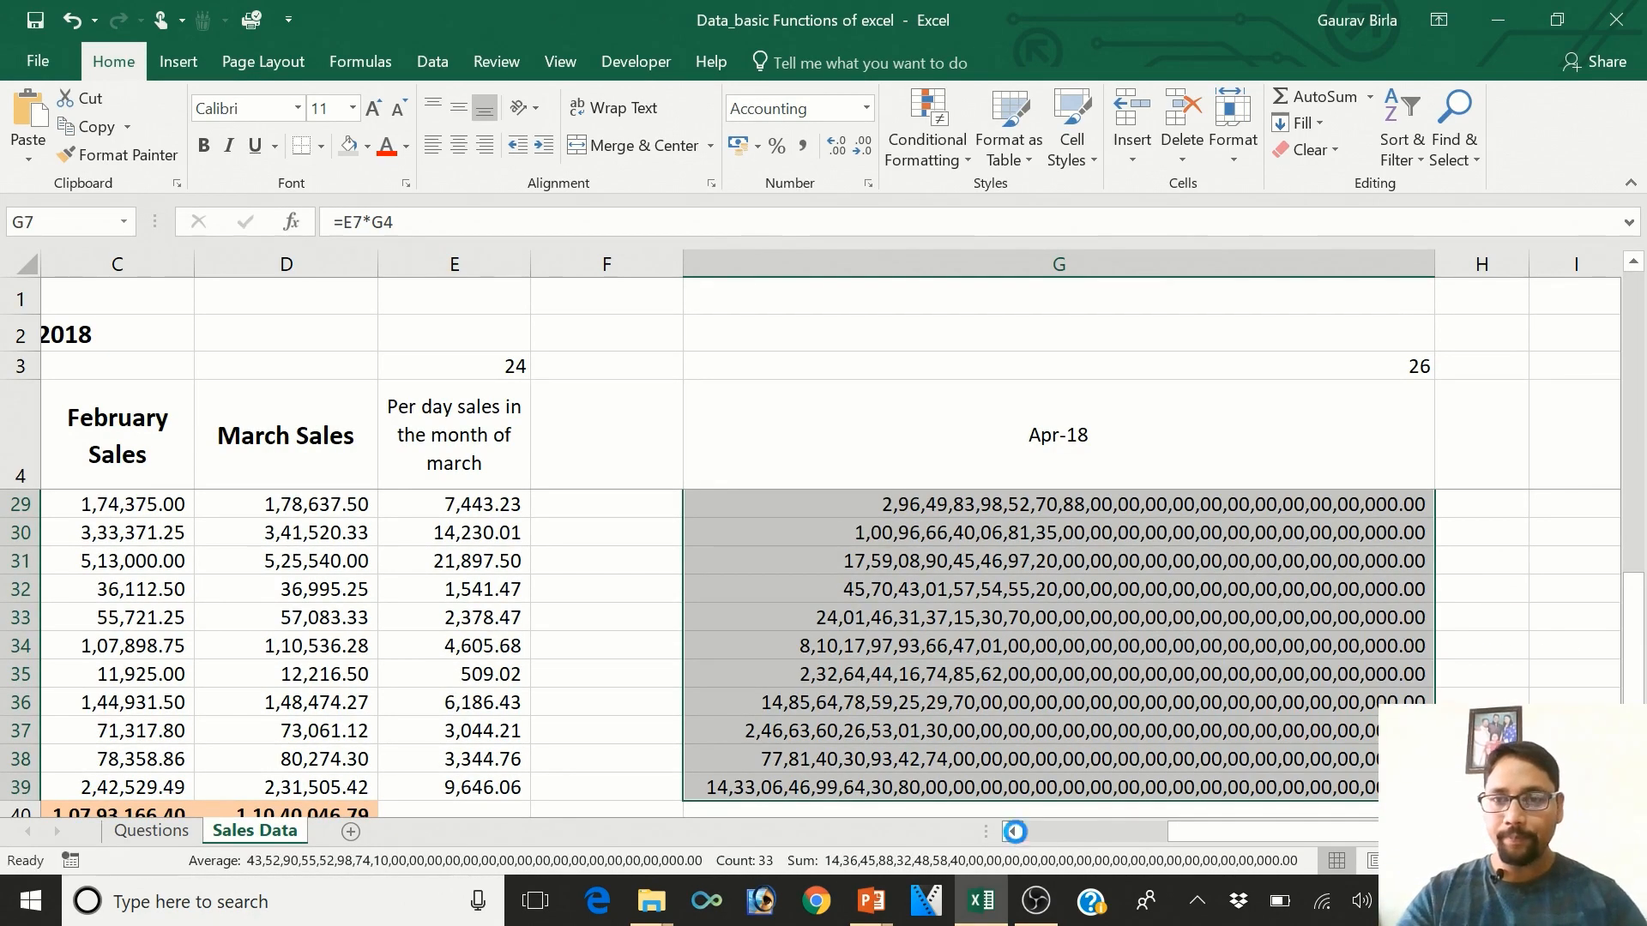
pyautogui.press('Delete')
pyautogui.press('Up')
pyautogui.hotkey('alt', 'h')
pyautogui.press('o')
pyautogui.press('i')
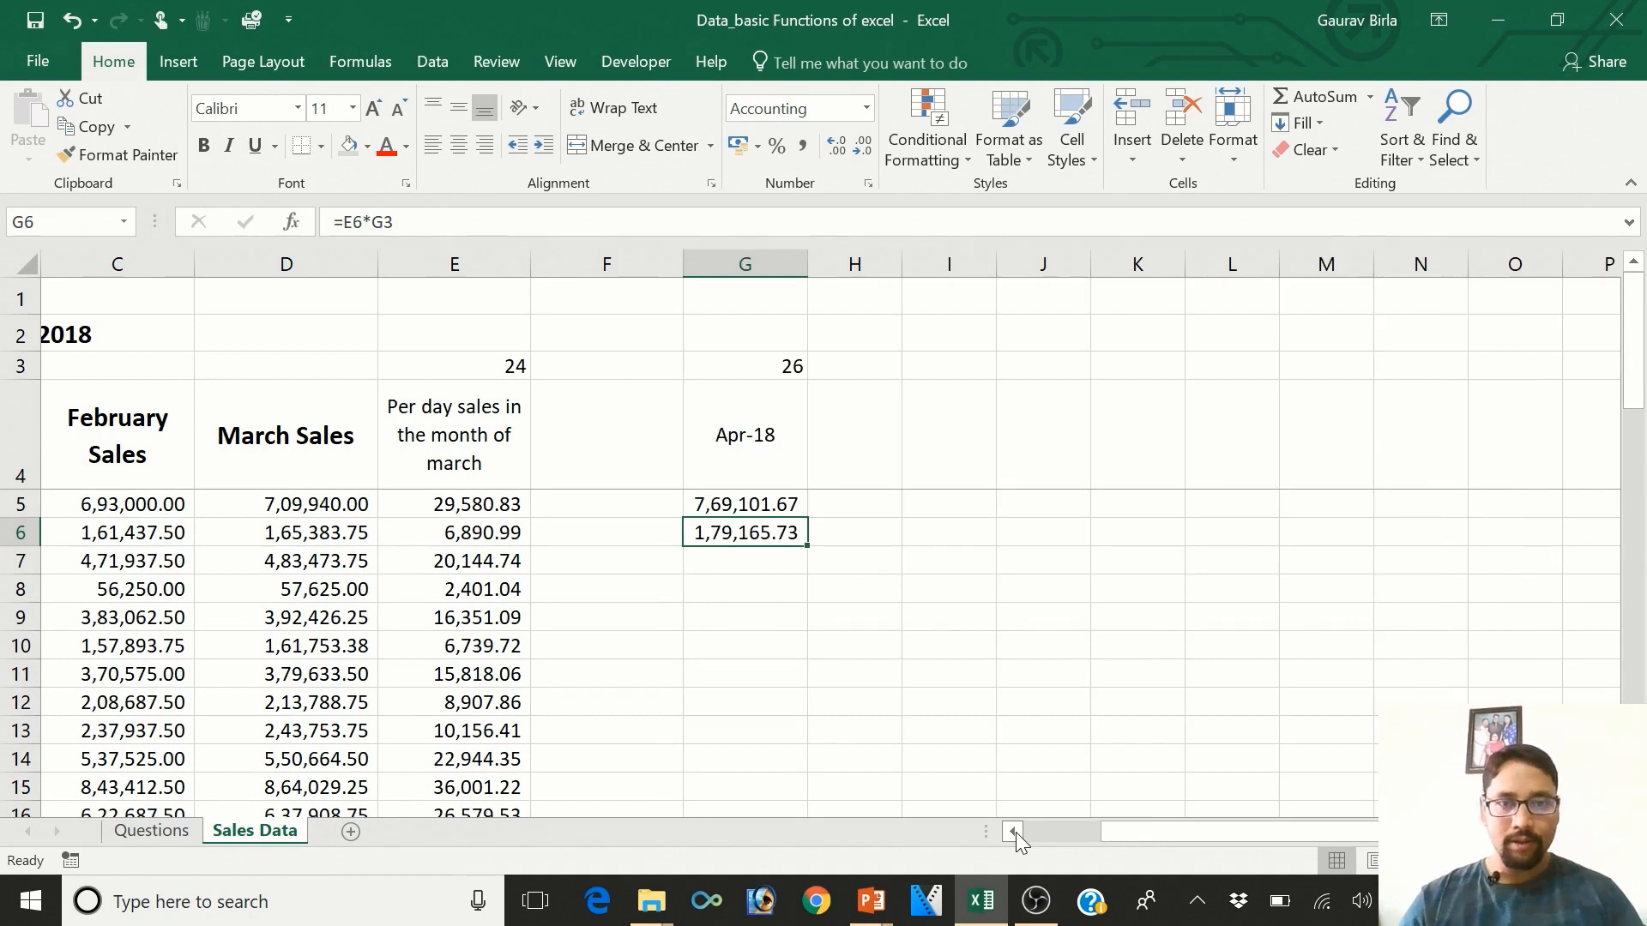
# - Make the April working days reference absolute in both existing April sales formulas, using =E5*$G$3 in G5 and =E6*$G$3 in G6
pyautogui.press('Down')
pyautogui.press('Up')
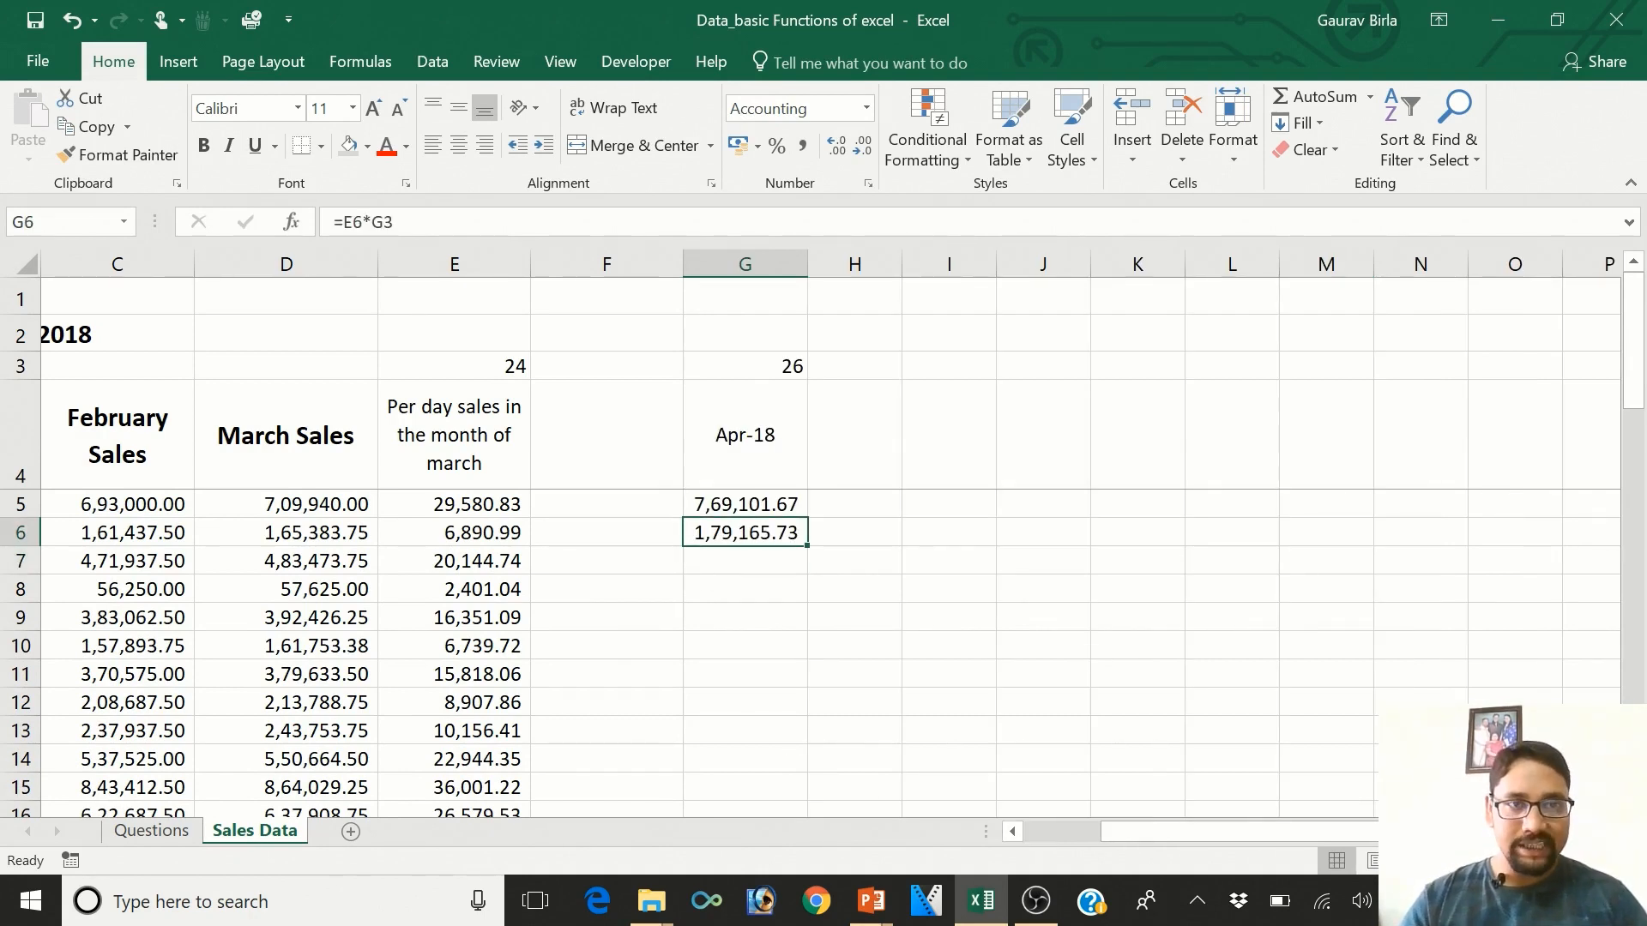
pyautogui.click(396, 225)
pyautogui.press('Escape')
pyautogui.press('Up')
pyautogui.click(396, 225)
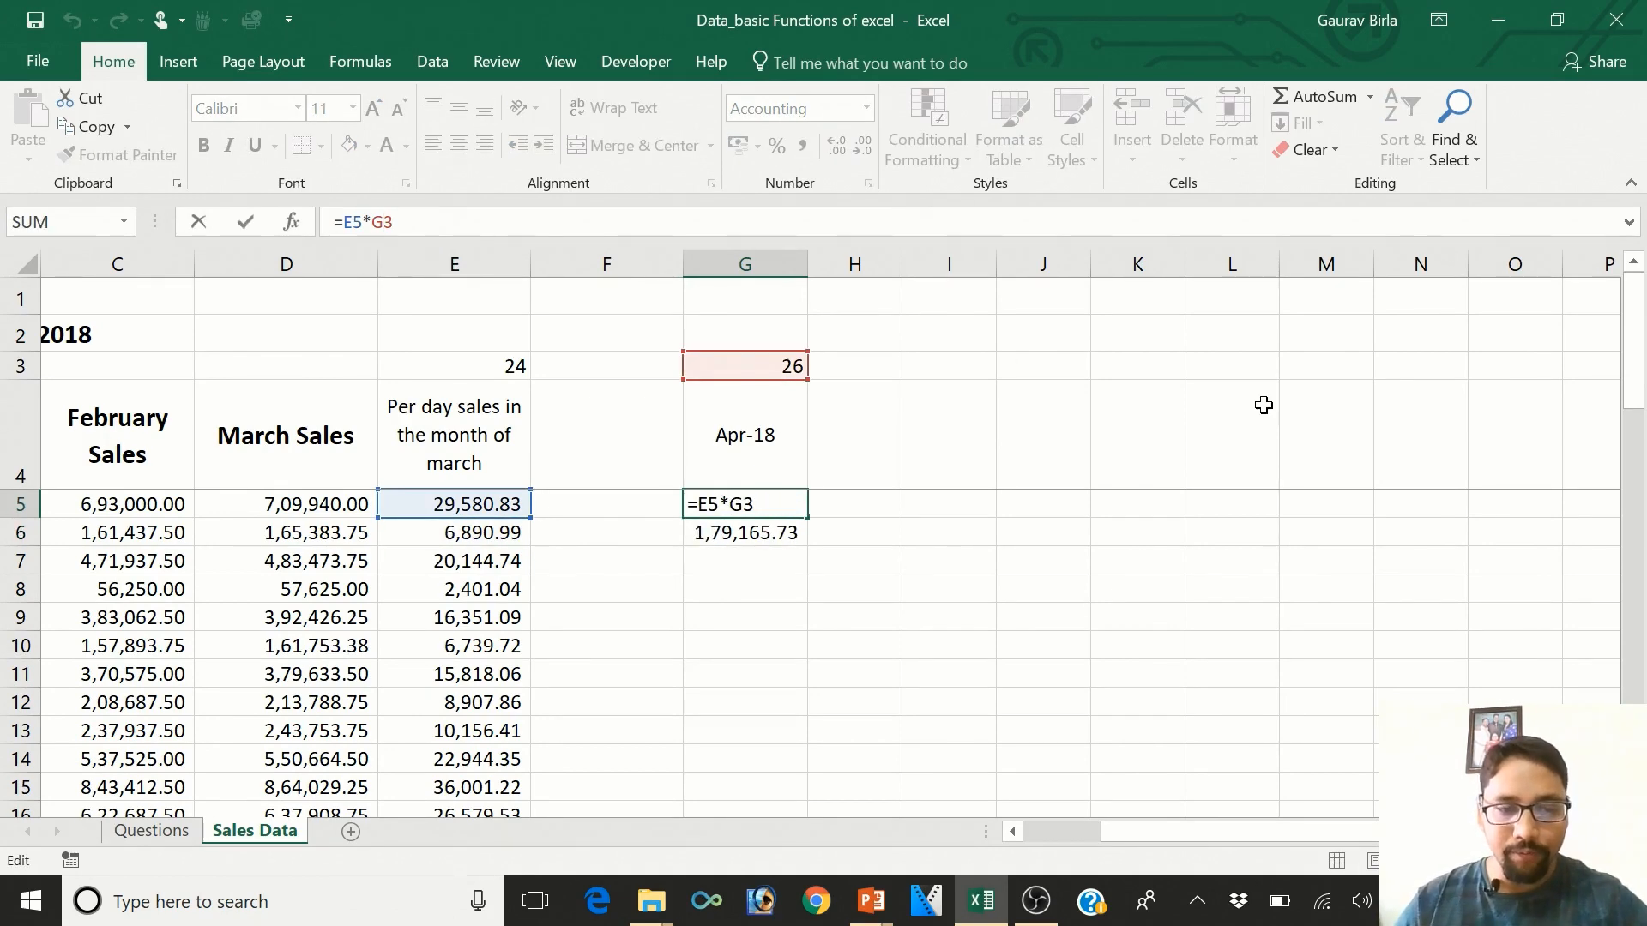
pyautogui.press('F4')
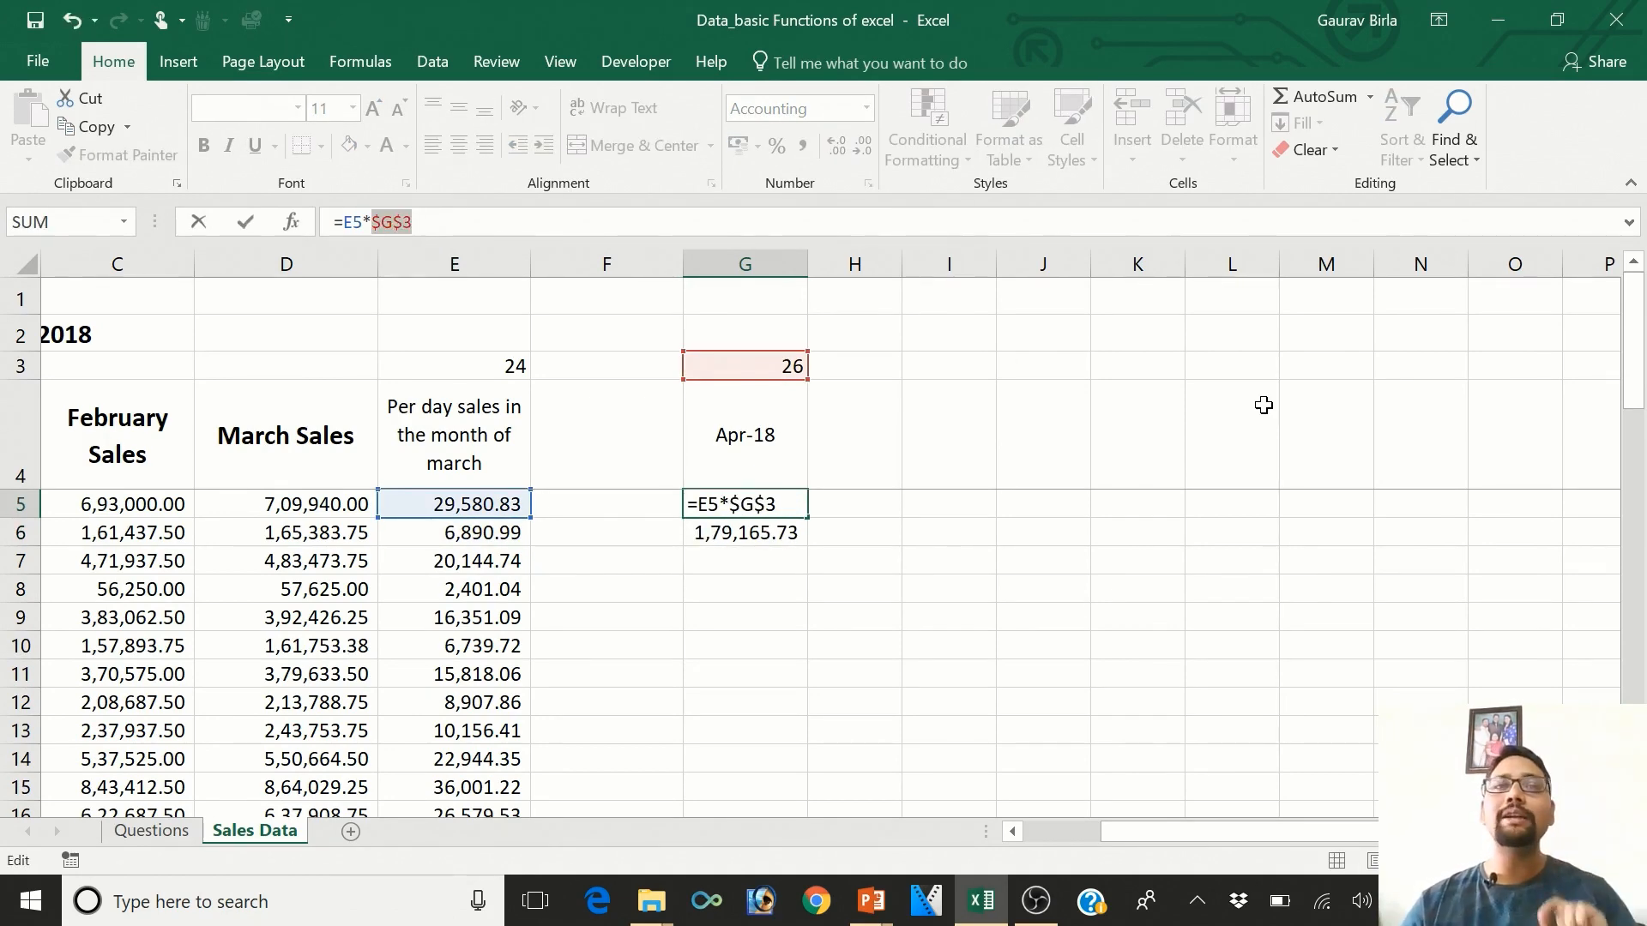
pyautogui.press('Return')
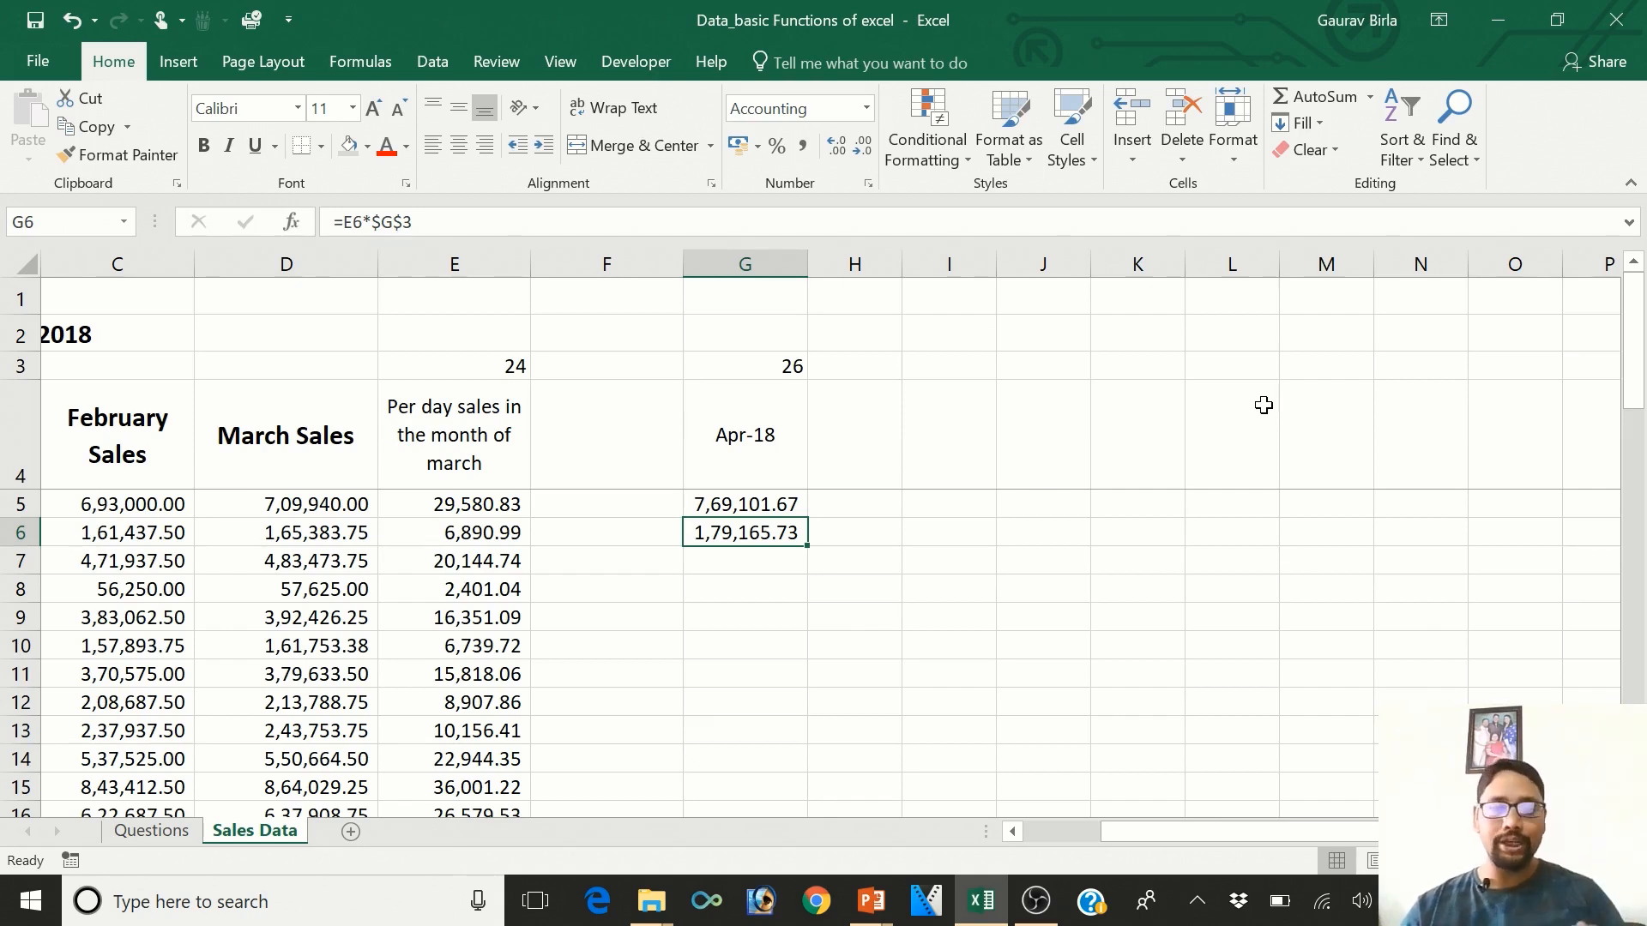
# - Copy the April sales formula =E6*$G$3 from G6 down to G7:G39 for the remaining executives
pyautogui.hotkey('ctrl', 'c')
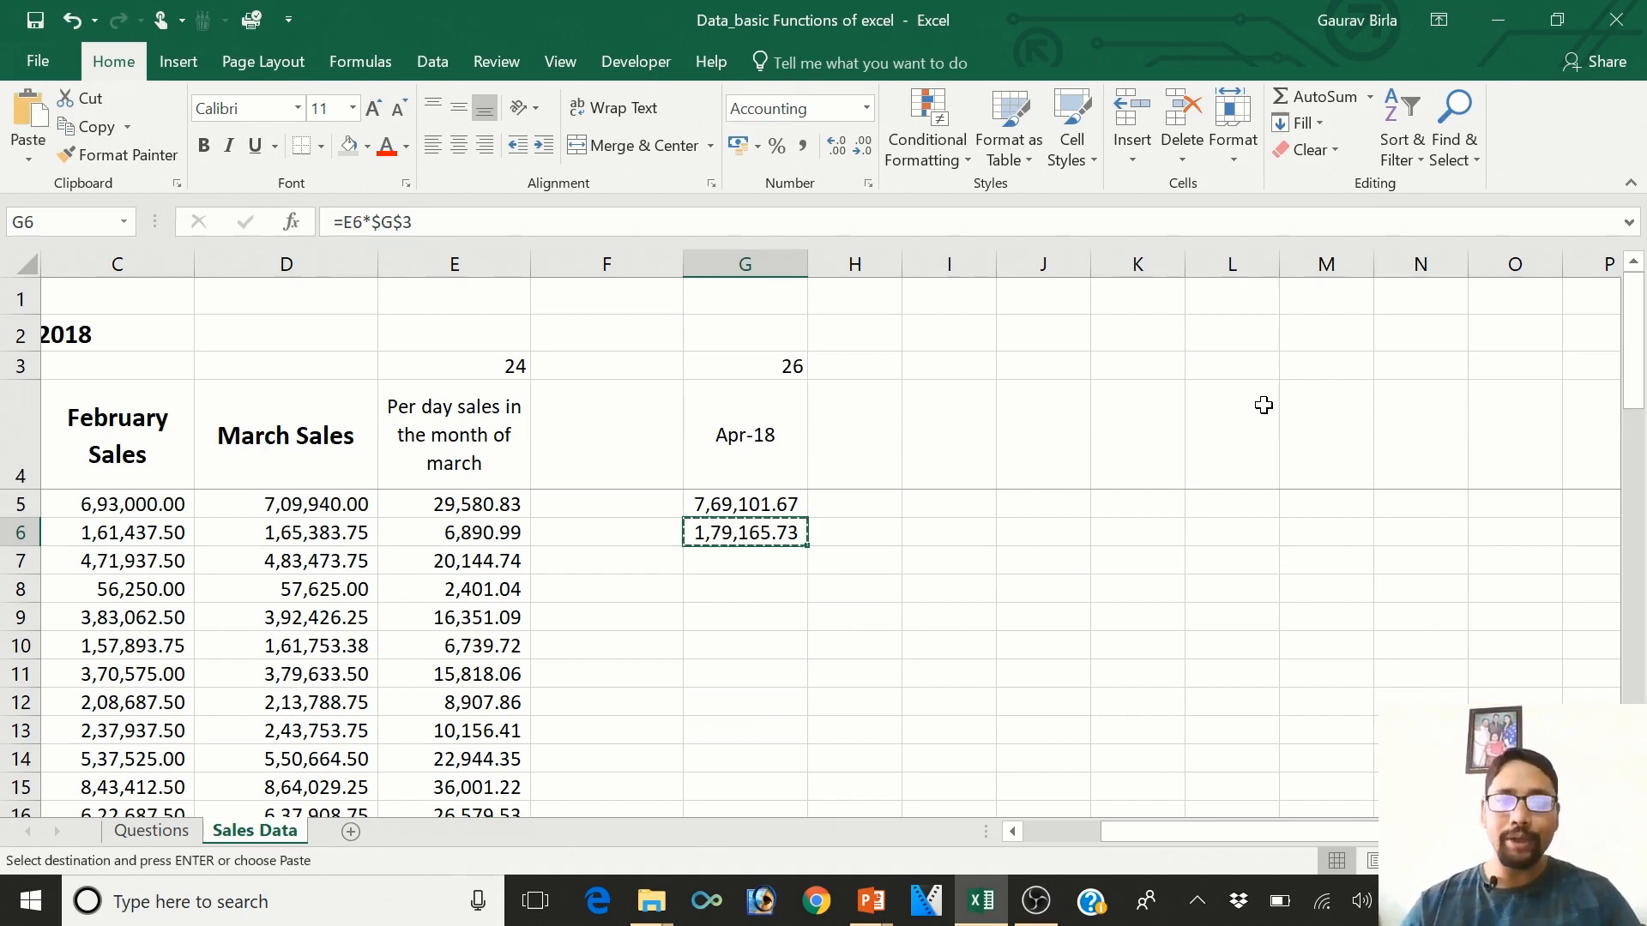
pyautogui.press('Down')
pyautogui.hotkey('shift', 'Down')
pyautogui.hotkey('shift', 'Down')
pyautogui.hotkey('shift', 'Down')
pyautogui.hotkey('shift', 'Down')
pyautogui.hotkey('shift', 'Down')
pyautogui.hotkey('shift', 'Down')
pyautogui.hotkey('shift', 'Down')
pyautogui.hotkey('shift', 'Down')
pyautogui.hotkey('shift', 'Down')
pyautogui.hotkey('shift', 'Down')
pyautogui.hotkey('shift', 'Down')
pyautogui.hotkey('shift', 'Down')
pyautogui.hotkey('shift', 'Down')
pyautogui.hotkey('shift', 'Down')
pyautogui.hotkey('shift', 'Down')
pyautogui.hotkey('shift', 'Down')
pyautogui.hotkey('shift', 'Down')
pyautogui.hotkey('shift', 'Down')
pyautogui.hotkey('shift', 'Down')
pyautogui.hotkey('shift', 'Down')
pyautogui.hotkey('shift', 'Down')
pyautogui.hotkey('shift', 'Down')
pyautogui.hotkey('shift', 'Down')
pyautogui.hotkey('shift', 'Down')
pyautogui.hotkey('shift', 'Down')
pyautogui.hotkey('shift', 'Down')
pyautogui.hotkey('shift', 'Down')
pyautogui.hotkey('shift', 'Down')
pyautogui.hotkey('shift', 'Down')
pyautogui.hotkey('shift', 'Down')
pyautogui.hotkey('shift', 'Down')
pyautogui.hotkey('shift', 'Down')
pyautogui.hotkey('shift', 'Down')
pyautogui.hotkey('shift', 'Down')
pyautogui.hotkey('shift', 'Down')
pyautogui.hotkey('shift', 'Down')
pyautogui.hotkey('shift', 'Up')
pyautogui.hotkey('shift', 'Up')
pyautogui.hotkey('shift', 'Up')
pyautogui.hotkey('shift', 'Up')
pyautogui.hotkey('shift', 'Up')
pyautogui.hotkey('shift', 'Up')
pyautogui.hotkey('shift', 'Up')
pyautogui.hotkey('shift', 'Up')
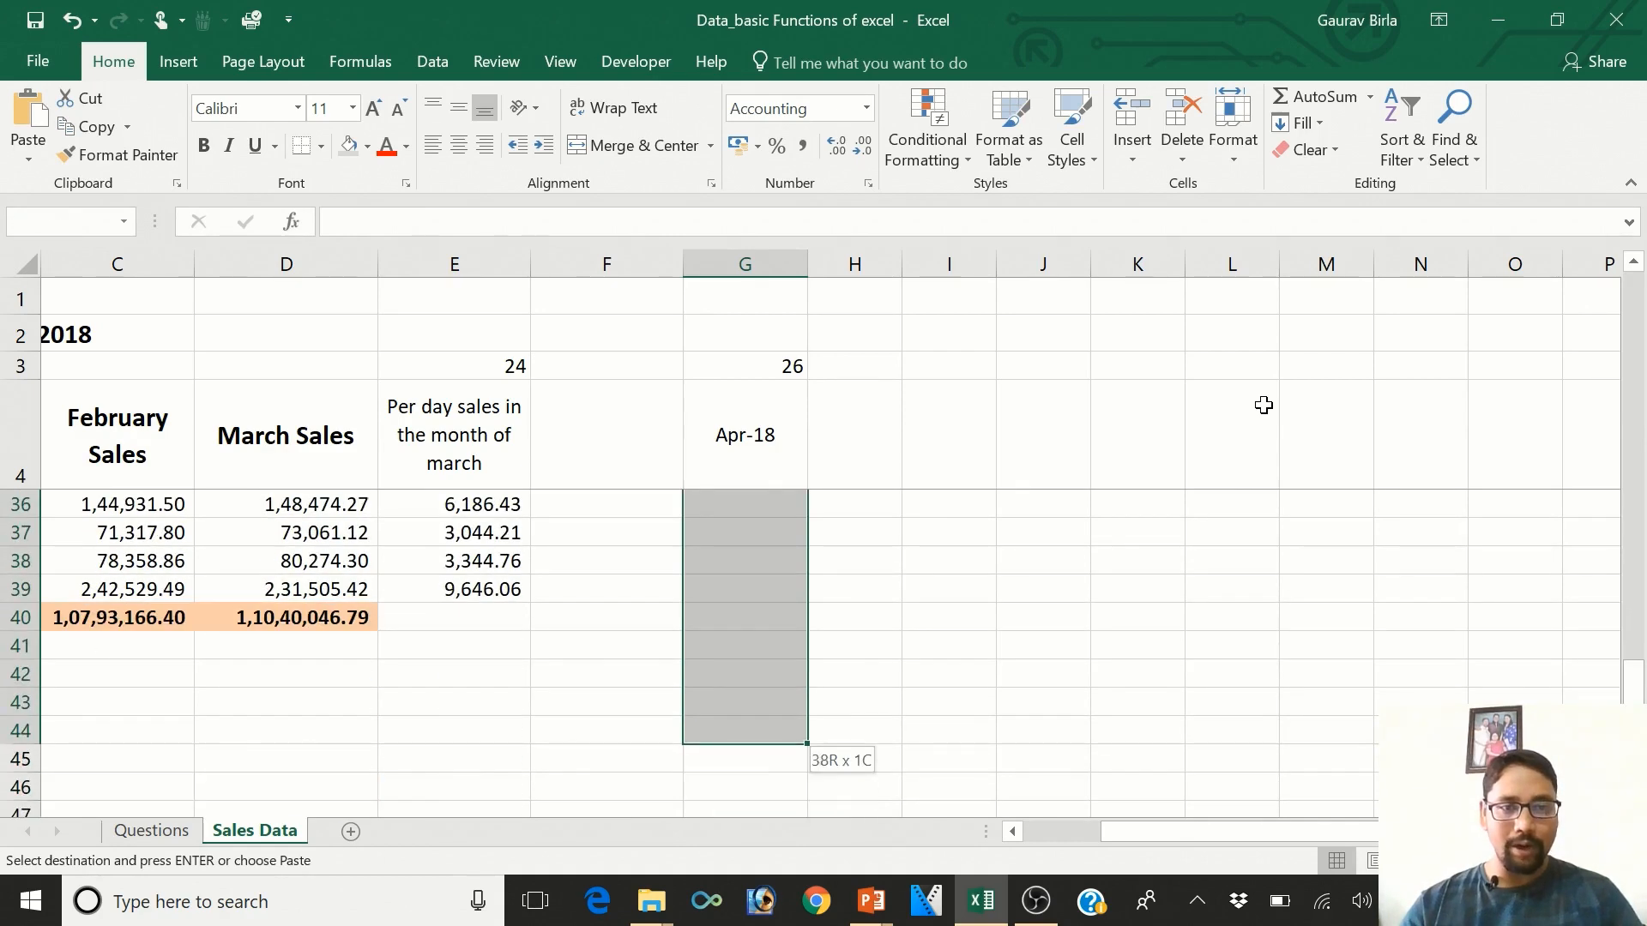
pyautogui.hotkey('ctrl', 'v')
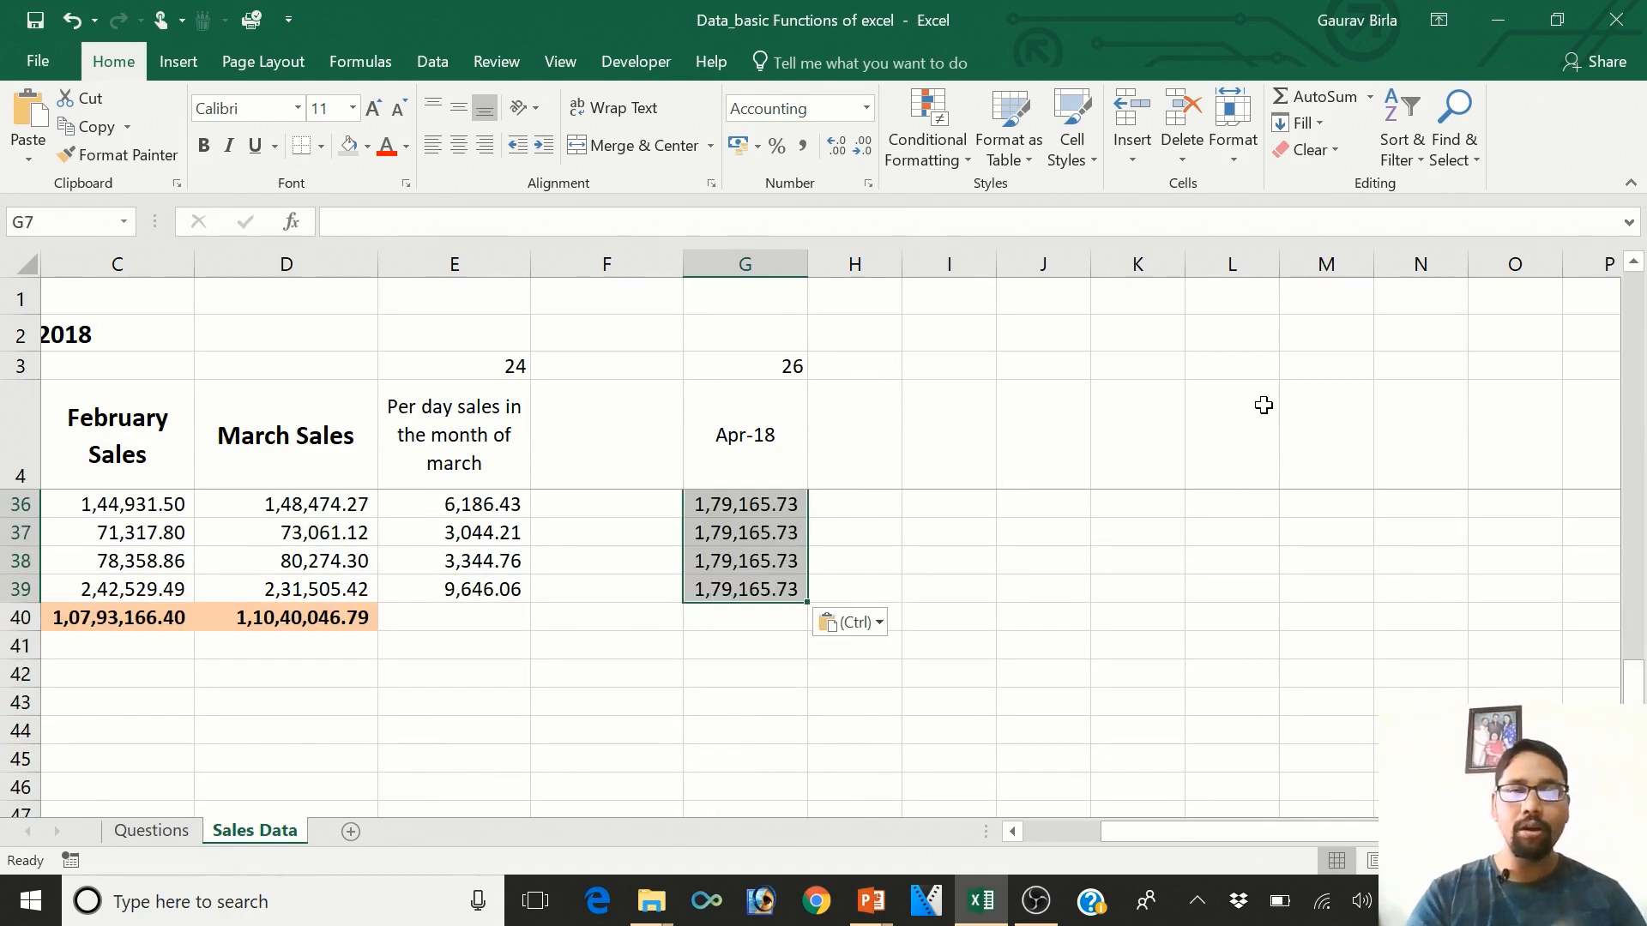
# - Check the copied April sales figures in column G from the first executive down to the Total Sales row
pyautogui.press('Left')
pyautogui.press('Down')
pyautogui.press('Down')
pyautogui.press('Down')
pyautogui.press('Down')
pyautogui.press('Down')
pyautogui.press('Down')
pyautogui.press('Down')
pyautogui.press('Down')
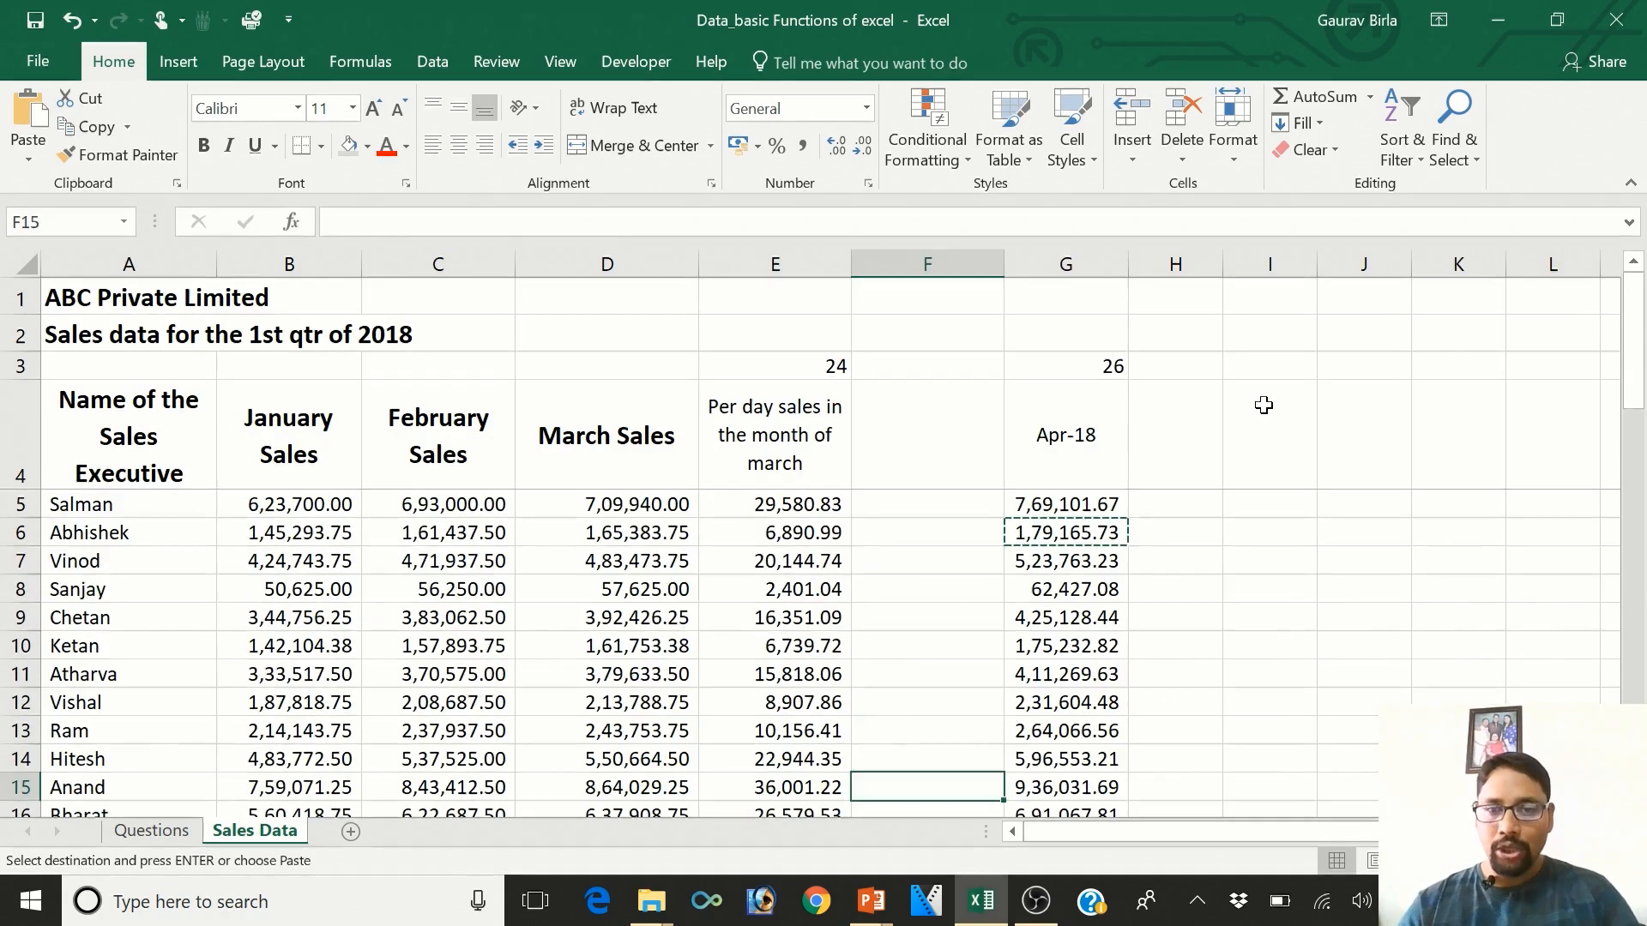
pyautogui.press('Down')
pyautogui.press('Down')
pyautogui.press('Down')
pyautogui.press('Down')
pyautogui.press('Down')
pyautogui.press('Down')
pyautogui.press('Down')
pyautogui.press('Down')
pyautogui.press('Down')
pyautogui.press('Down')
pyautogui.press('Down')
pyautogui.press('Down')
pyautogui.press('Down')
pyautogui.press('Down')
pyautogui.press('Down')
pyautogui.press('Down')
pyautogui.press('Down')
pyautogui.press('Down')
pyautogui.press('Down')
pyautogui.press('Down')
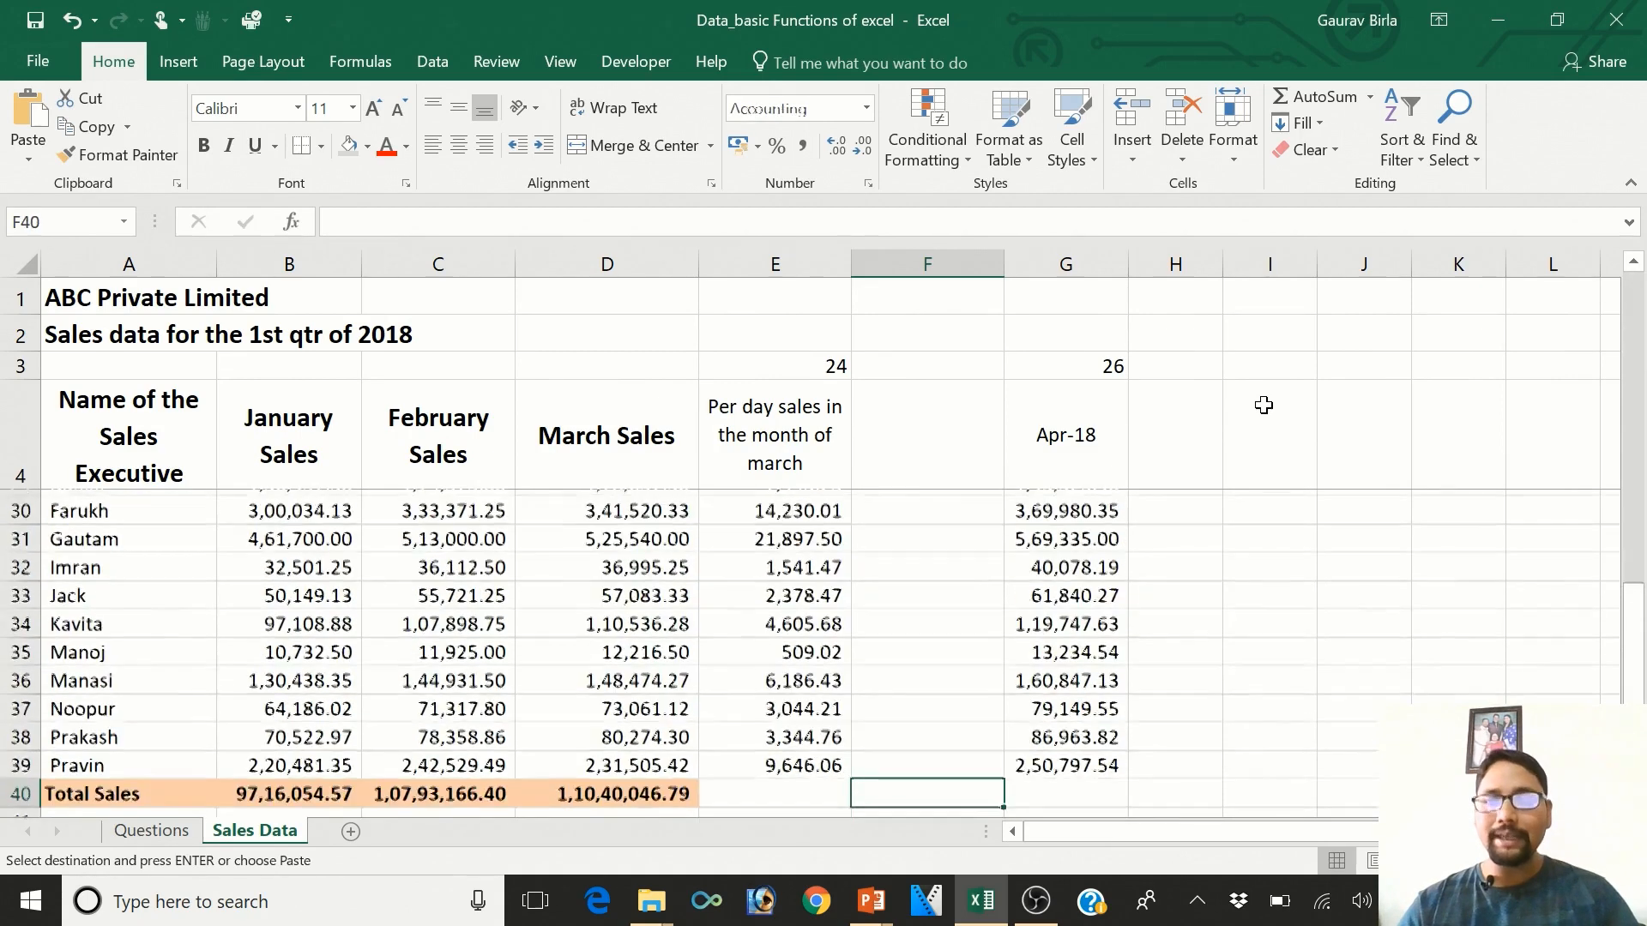
# - Total the projected April sales in G40 with =SUM(G5:G39)
pyautogui.press('Right')
pyautogui.press('Up')
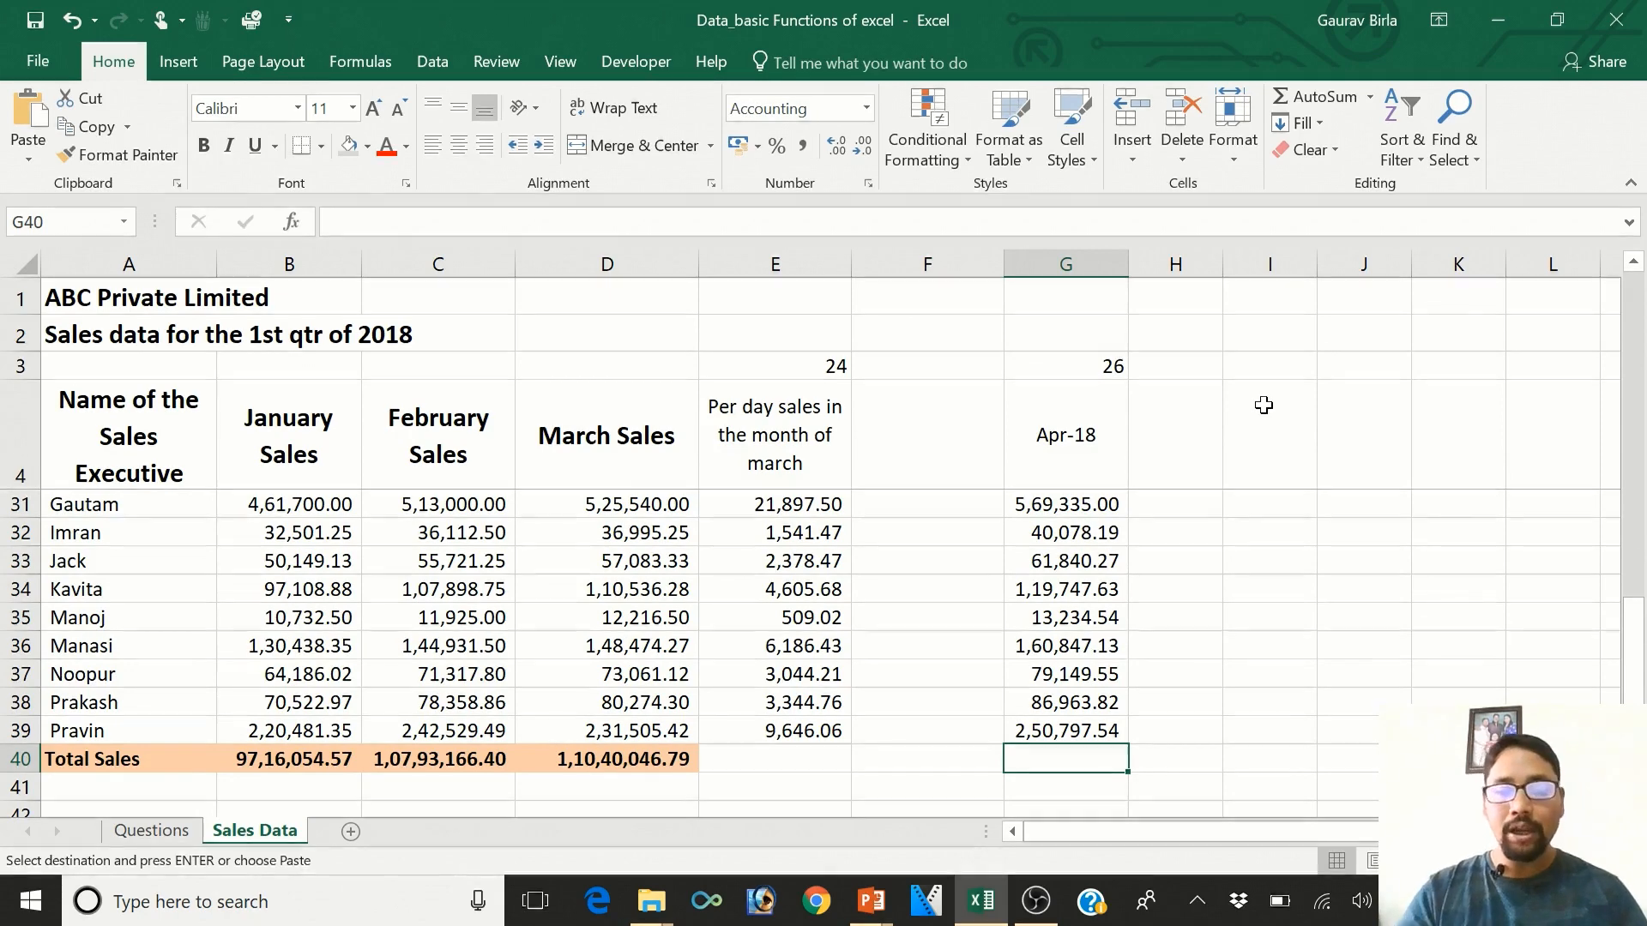
pyautogui.hotkey('alt', '=')
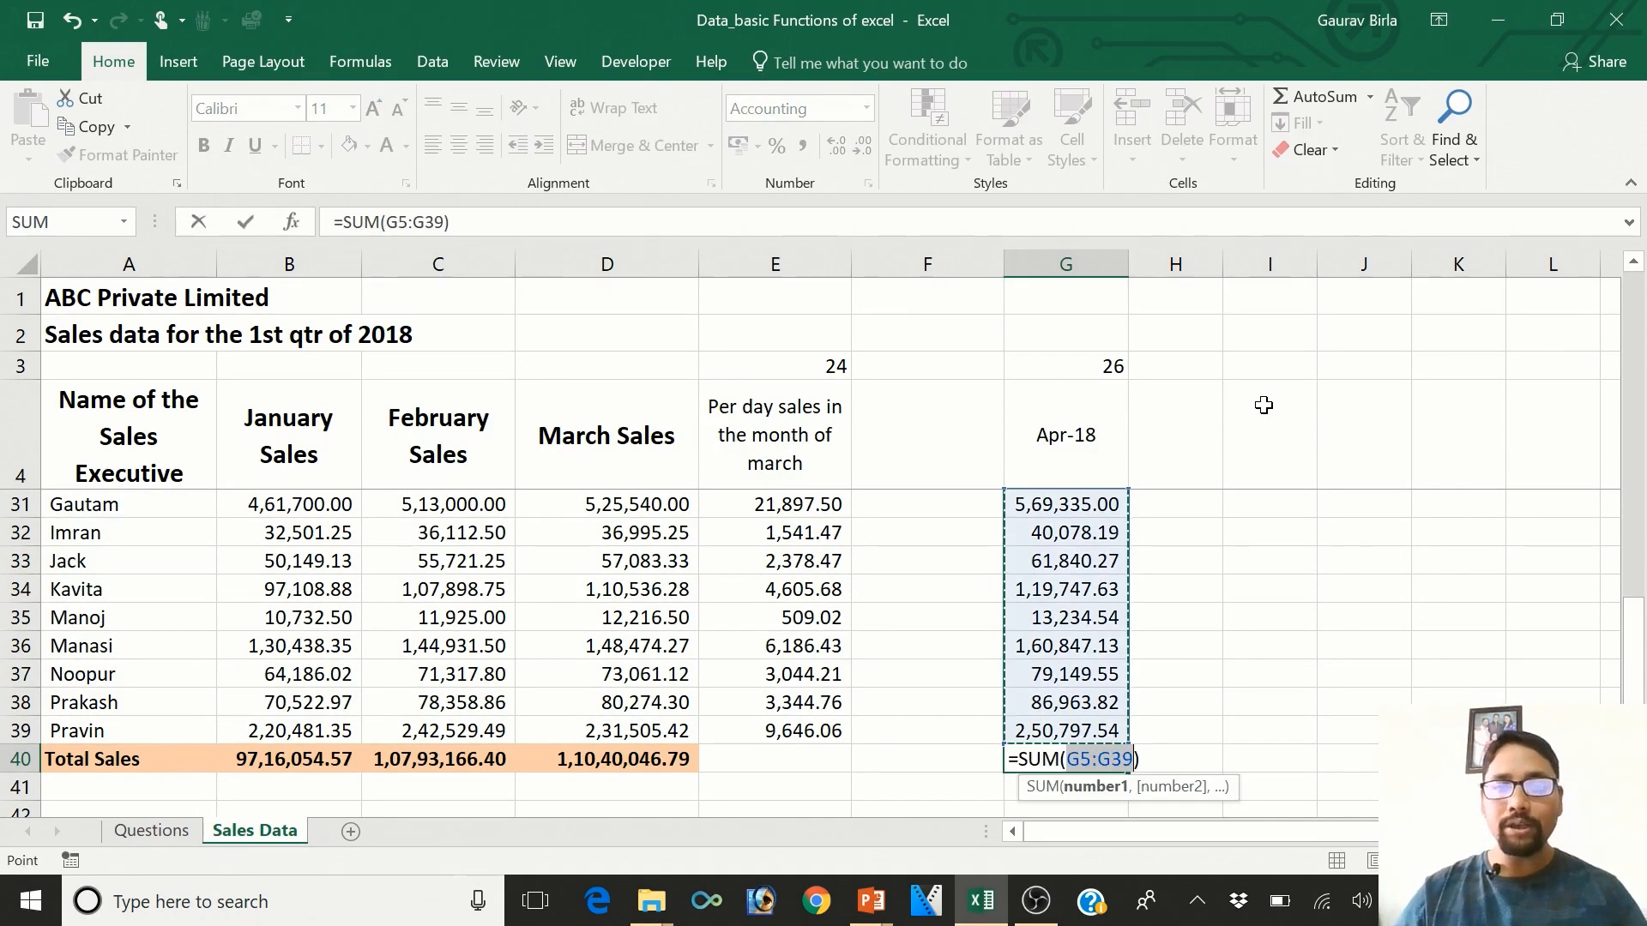
pyautogui.press('Return')
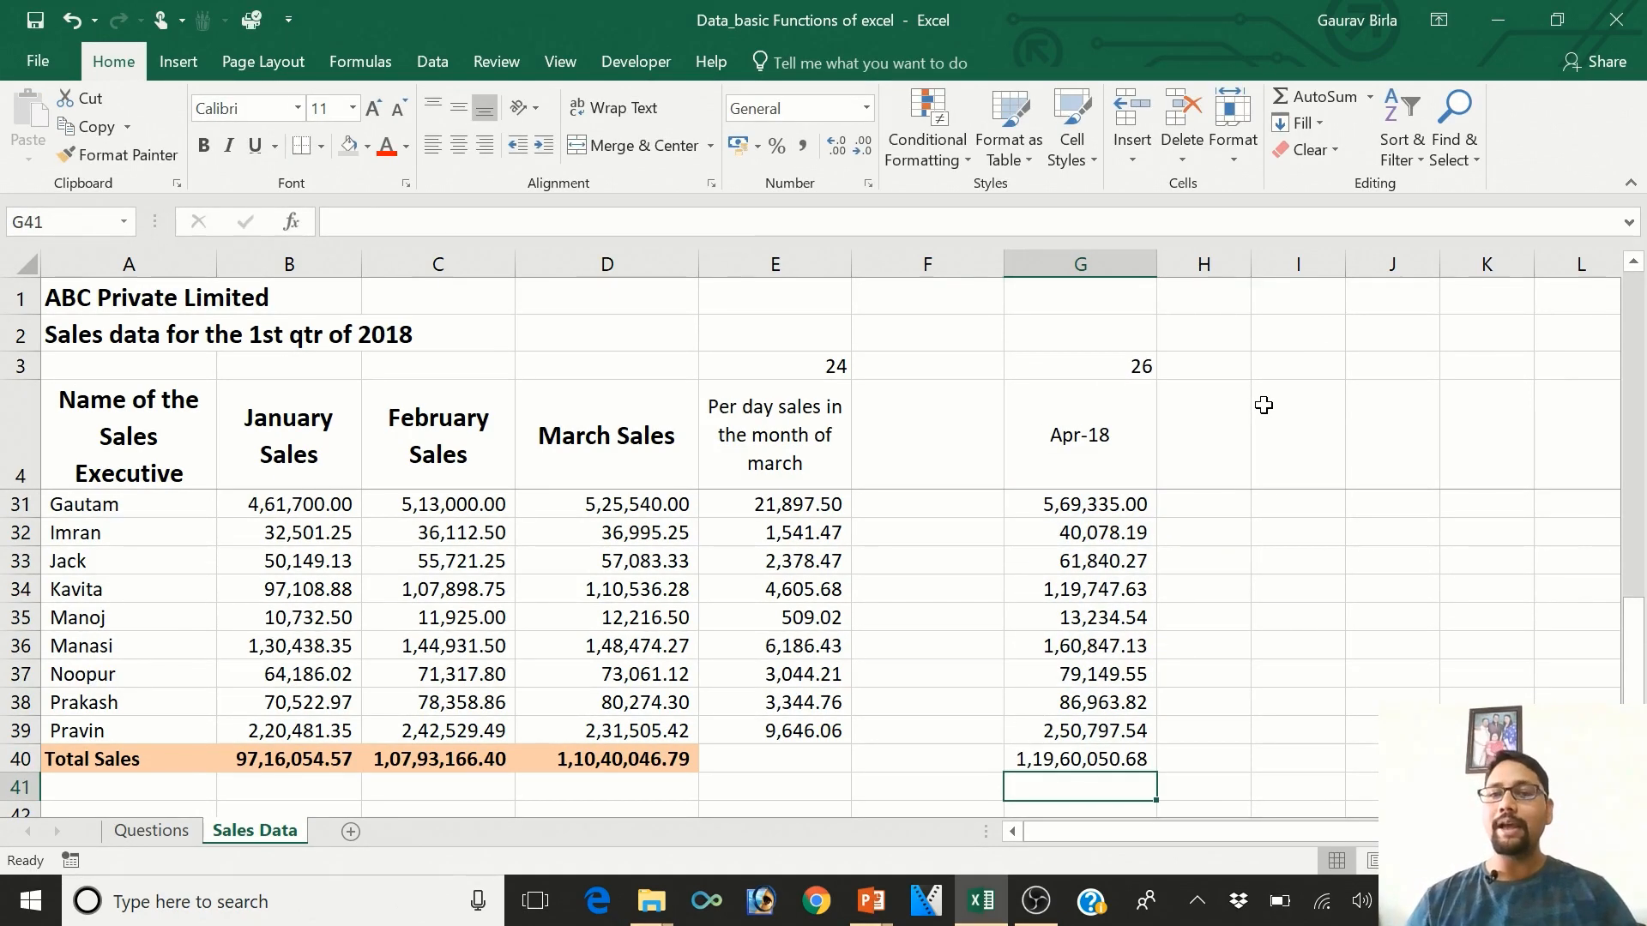